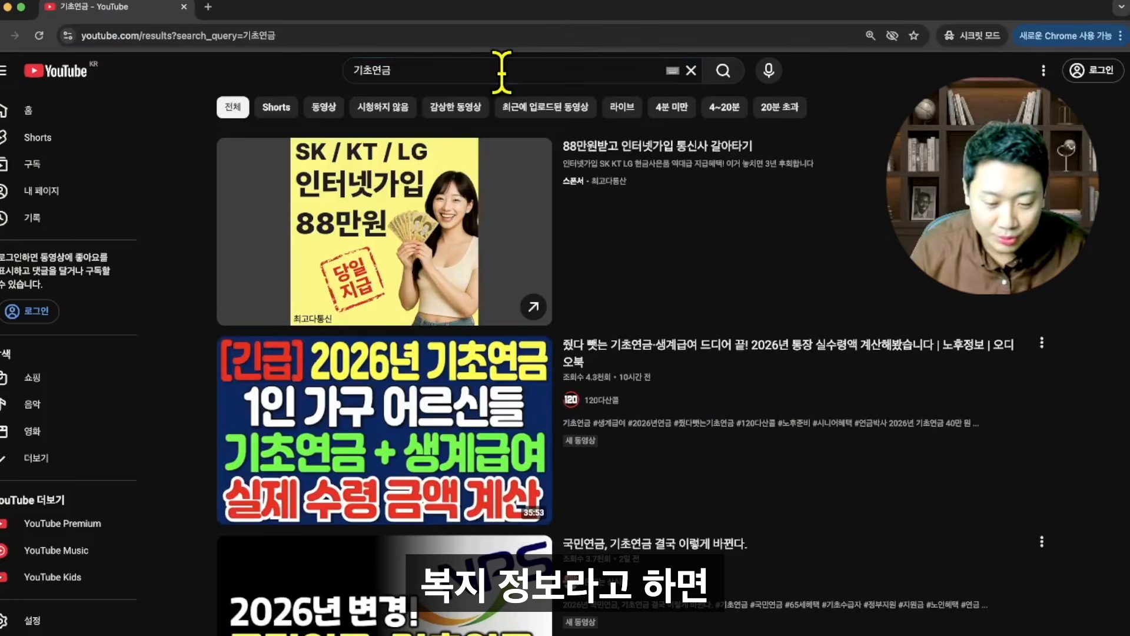
- Search YouTube for "복지정보" and look through the resulting videos and their view counts
{"action": "double_click", "coordinate": [502, 68]}
{"action": "type", "text": "복지정보"}
{"action": "key", "text": "Return"}
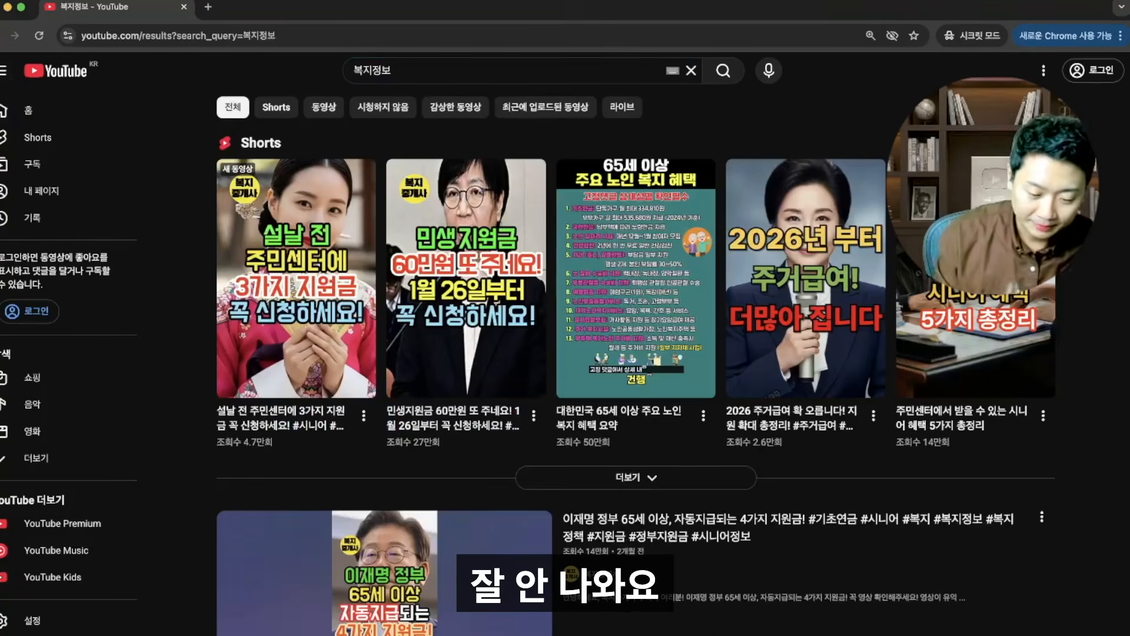
{"action": "scroll", "coordinate": [848, 214], "scroll_direction": "down", "scroll_amount": 10}
{"action": "scroll", "coordinate": [966, 315], "scroll_direction": "down", "scroll_amount": 12}
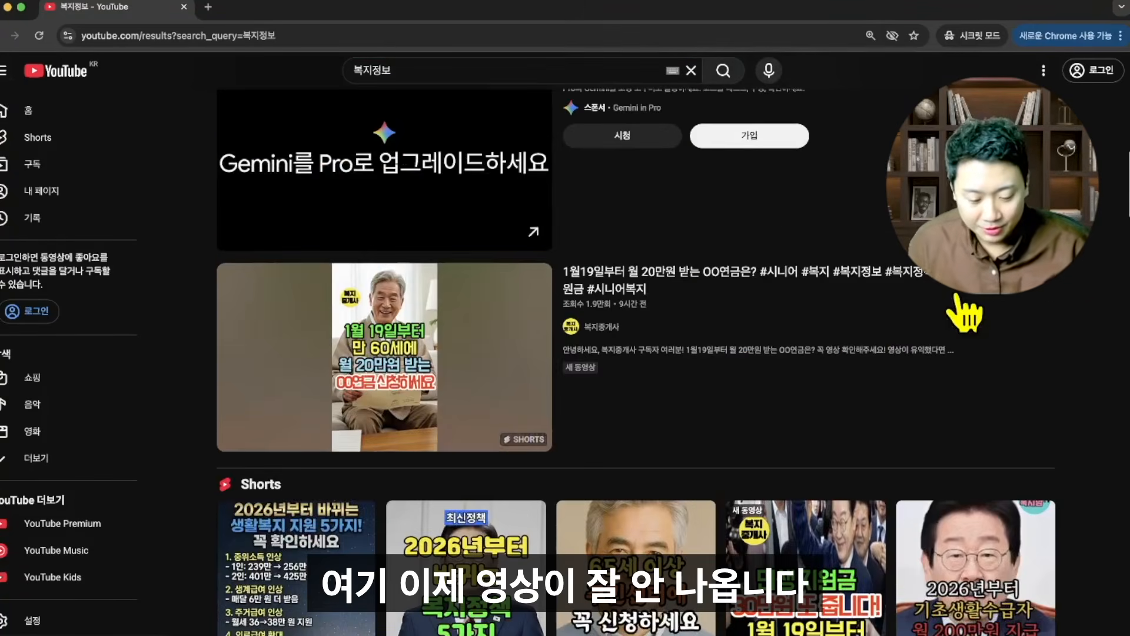
{"action": "scroll", "coordinate": [896, 315], "scroll_direction": "down", "scroll_amount": 7}
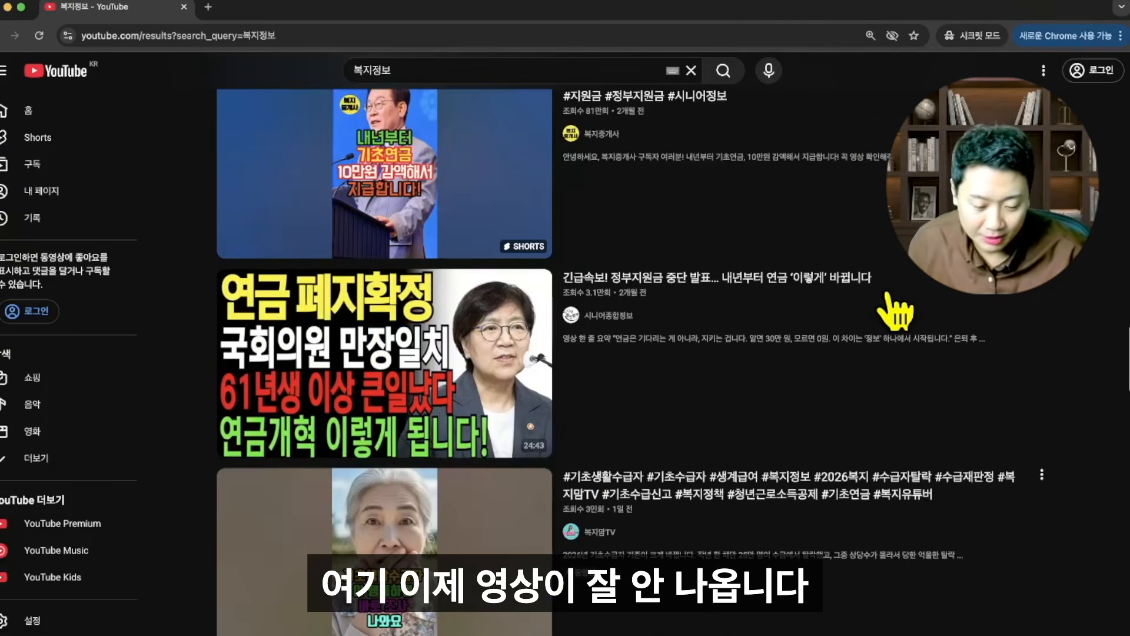
{"action": "scroll", "coordinate": [1044, 369], "scroll_direction": "down", "scroll_amount": 15}
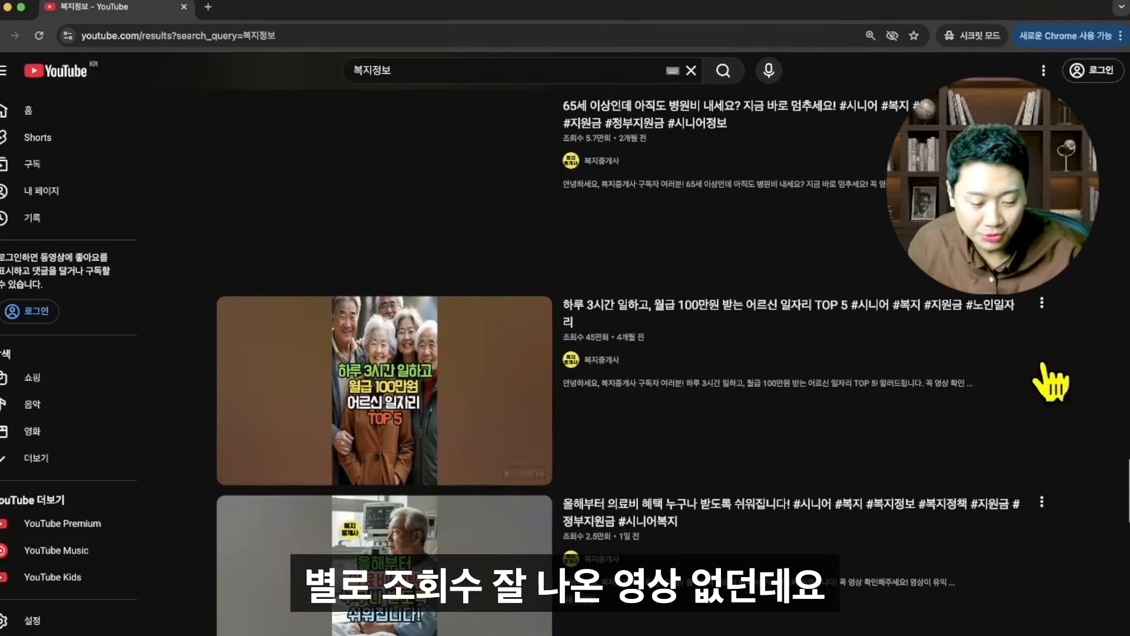
{"action": "scroll", "coordinate": [1044, 377], "scroll_direction": "up", "scroll_amount": 20}
{"action": "scroll", "coordinate": [1053, 383], "scroll_direction": "down", "scroll_amount": 1}
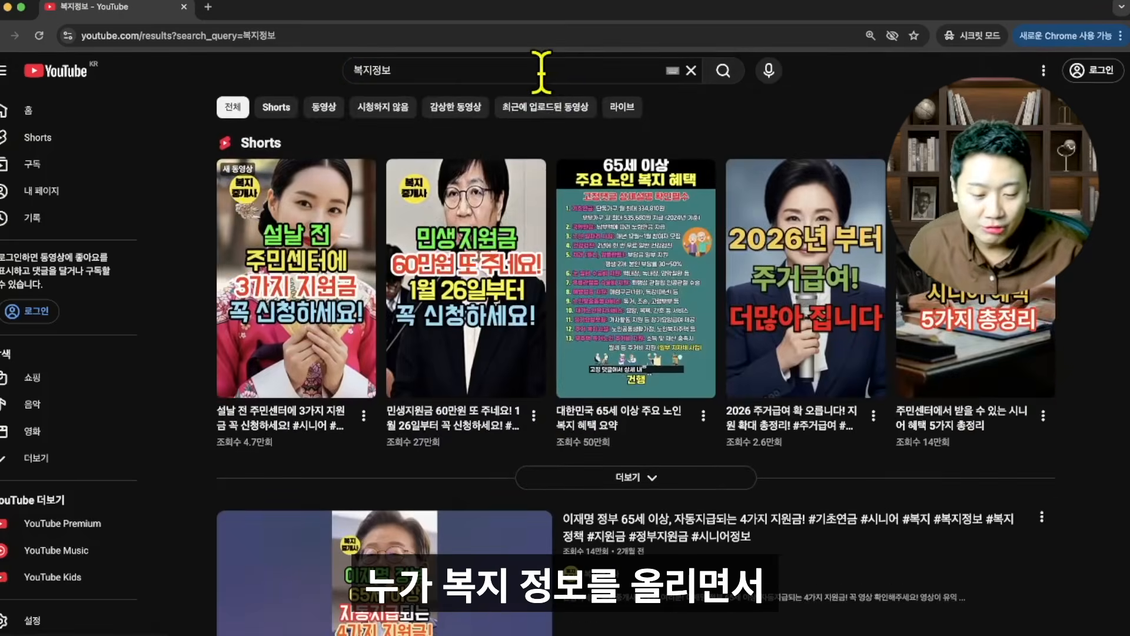
- Search YouTube for "지원금" and look through the resulting news, videos and Shorts
{"action": "left_click", "coordinate": [541, 70]}
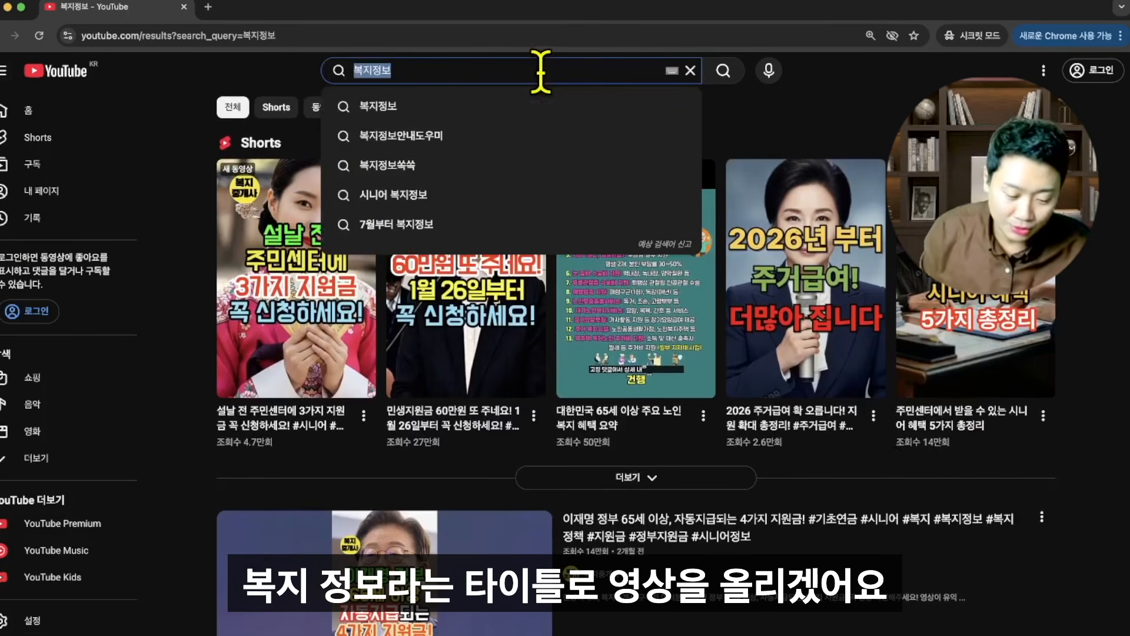
{"action": "type", "text": "지원금"}
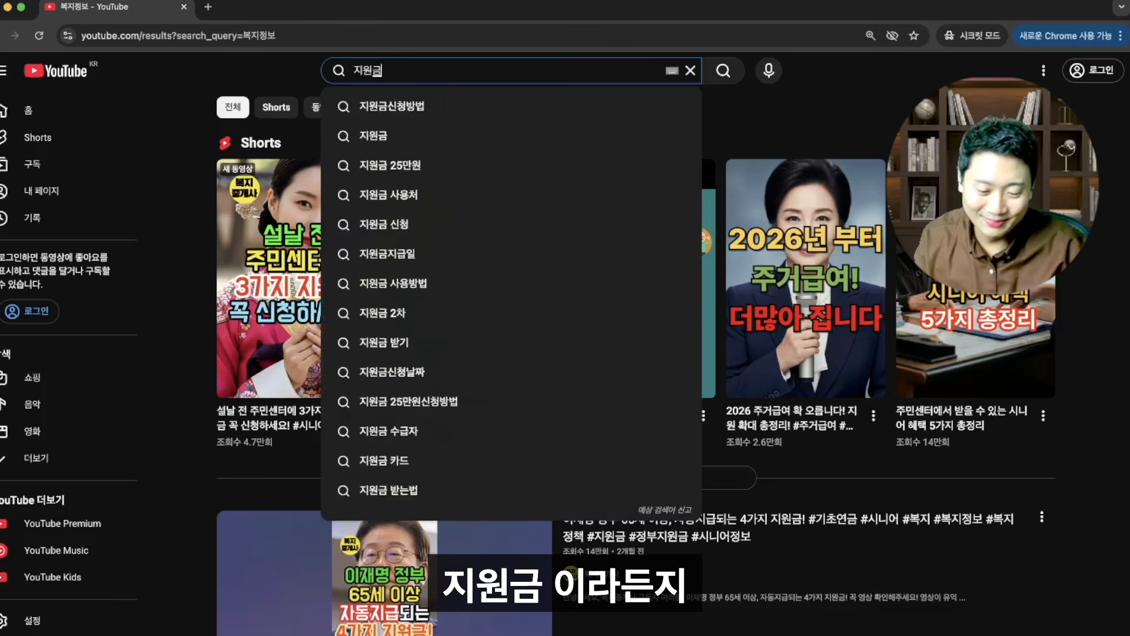
{"action": "key", "text": "Return"}
{"action": "scroll", "coordinate": [1072, 342], "scroll_direction": "down", "scroll_amount": 8}
{"action": "scroll", "coordinate": [1073, 341], "scroll_direction": "down", "scroll_amount": 5}
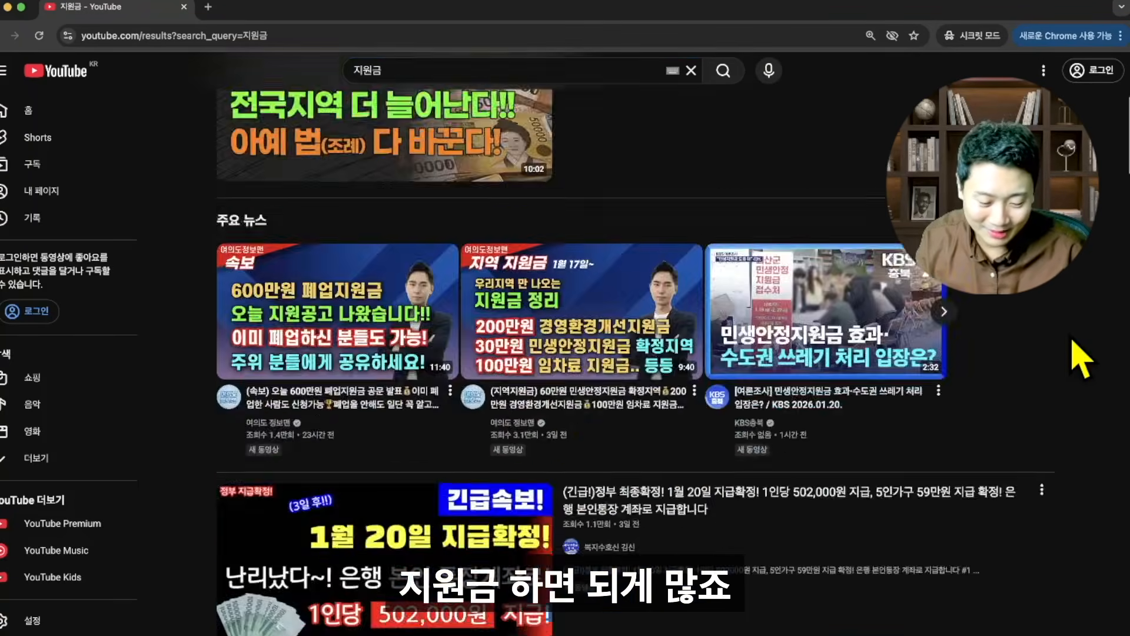
{"action": "scroll", "coordinate": [1072, 342], "scroll_direction": "down", "scroll_amount": 15}
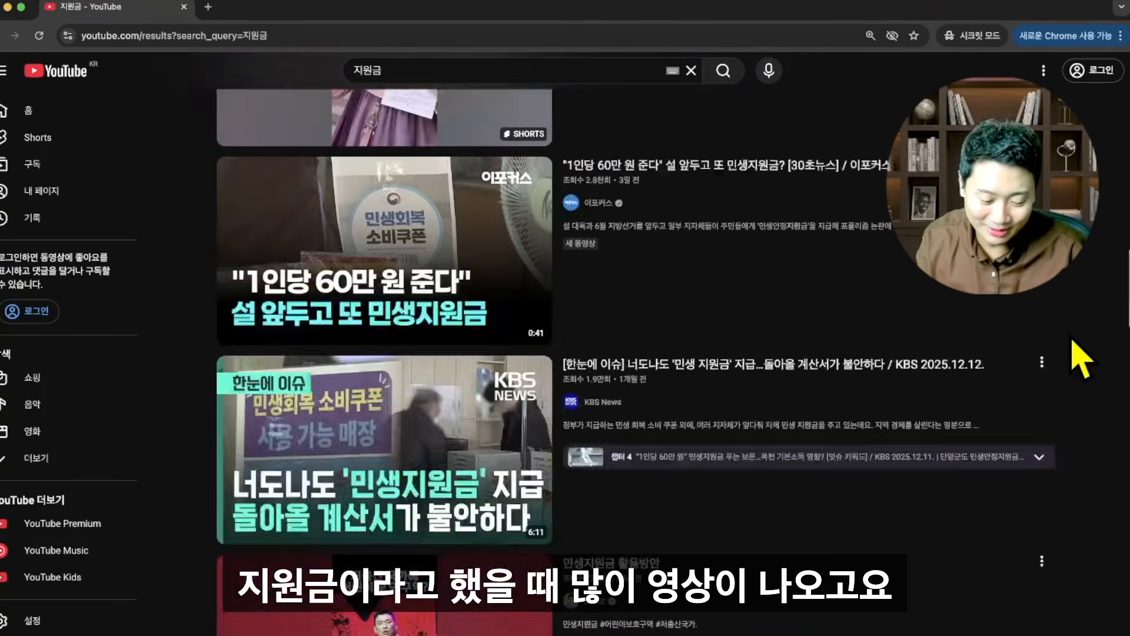
{"action": "scroll", "coordinate": [1080, 359], "scroll_direction": "down", "scroll_amount": 5}
- Search YouTube for "기초연금"
{"action": "double_click", "coordinate": [555, 68]}
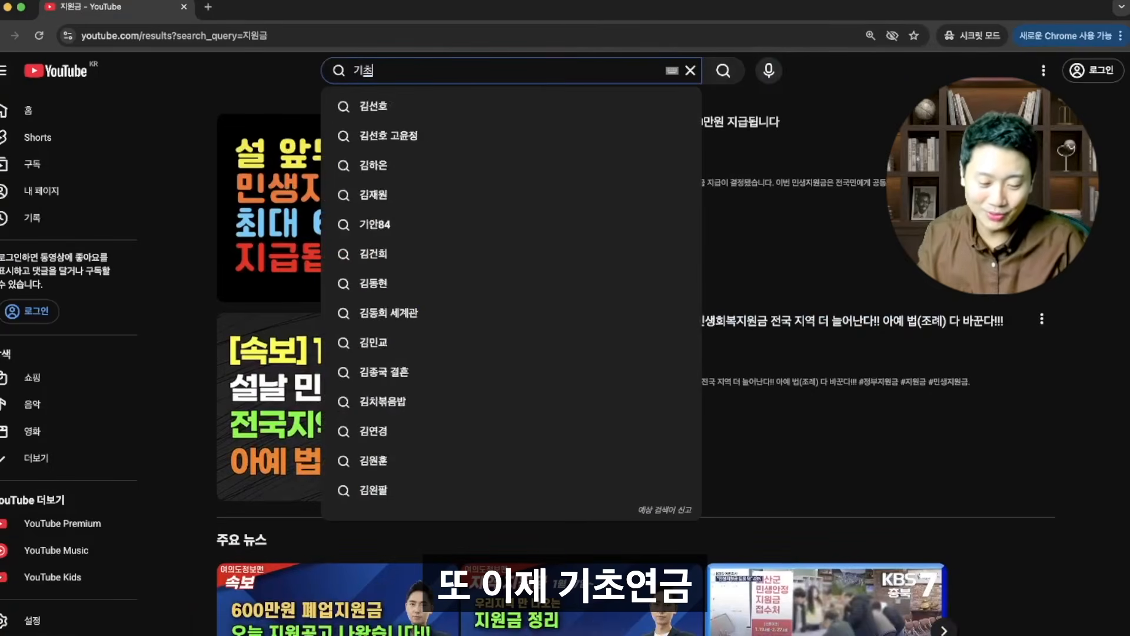
{"action": "type", "text": "기초연금"}
{"action": "key", "text": "Return"}
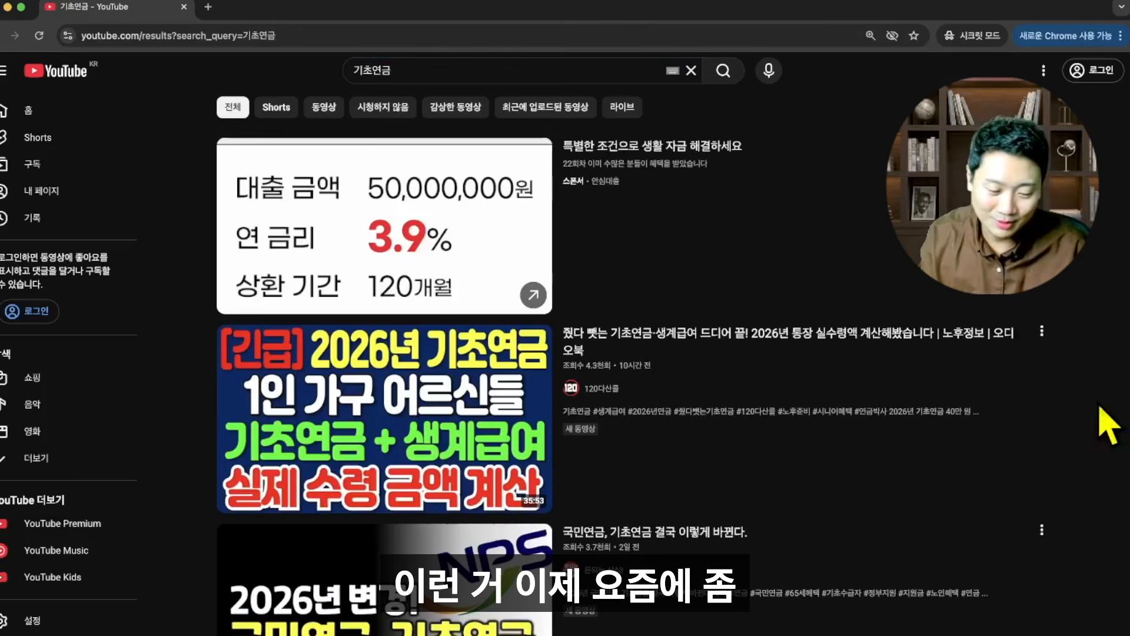
- Examine the thumbnails, titles, view counts and channels of the videos and Shorts about 기초연금
{"action": "scroll", "coordinate": [1110, 353], "scroll_direction": "down", "scroll_amount": 3}
{"action": "scroll", "coordinate": [1115, 362], "scroll_direction": "down", "scroll_amount": 12}
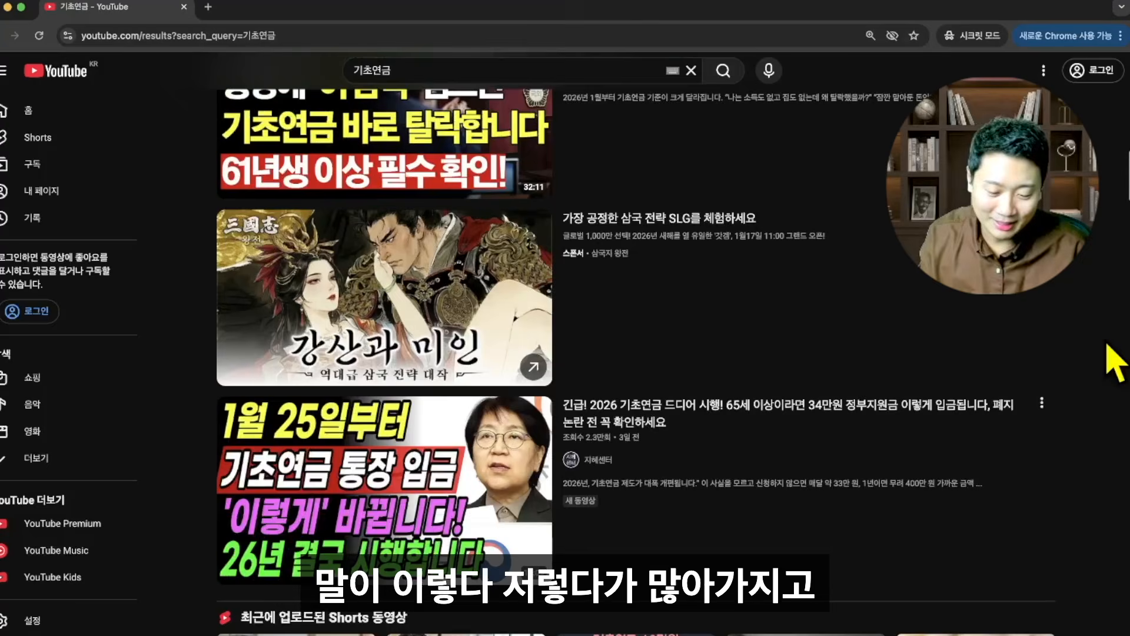
{"action": "scroll", "coordinate": [1115, 362], "scroll_direction": "down", "scroll_amount": 15}
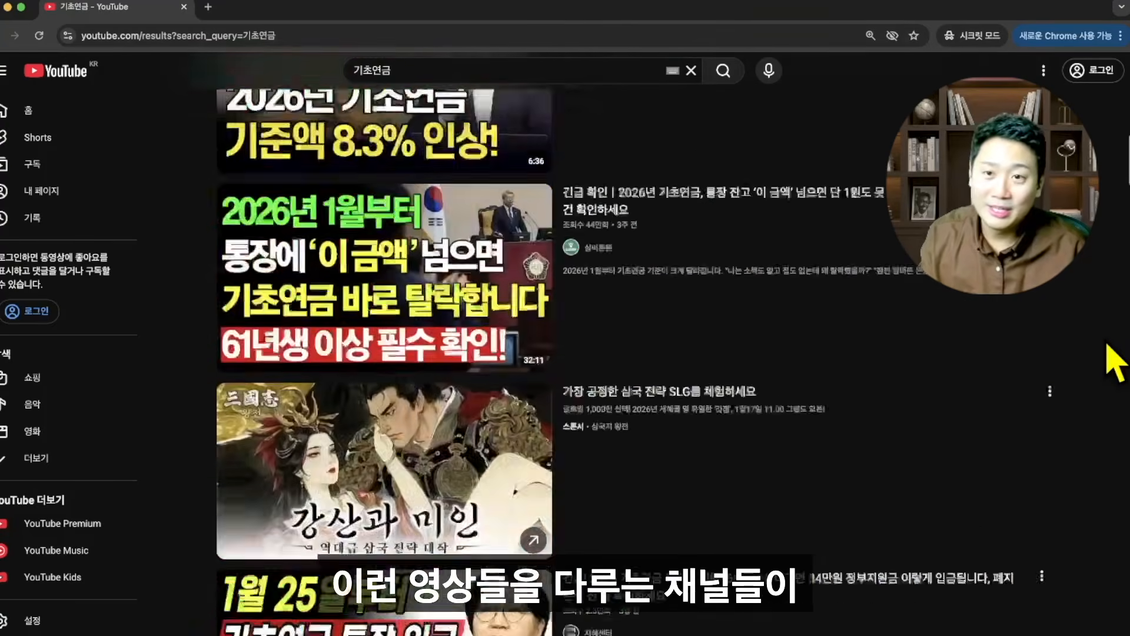
{"action": "scroll", "coordinate": [1109, 347], "scroll_direction": "up", "scroll_amount": 2}
{"action": "scroll", "coordinate": [1109, 347], "scroll_direction": "down", "scroll_amount": 8}
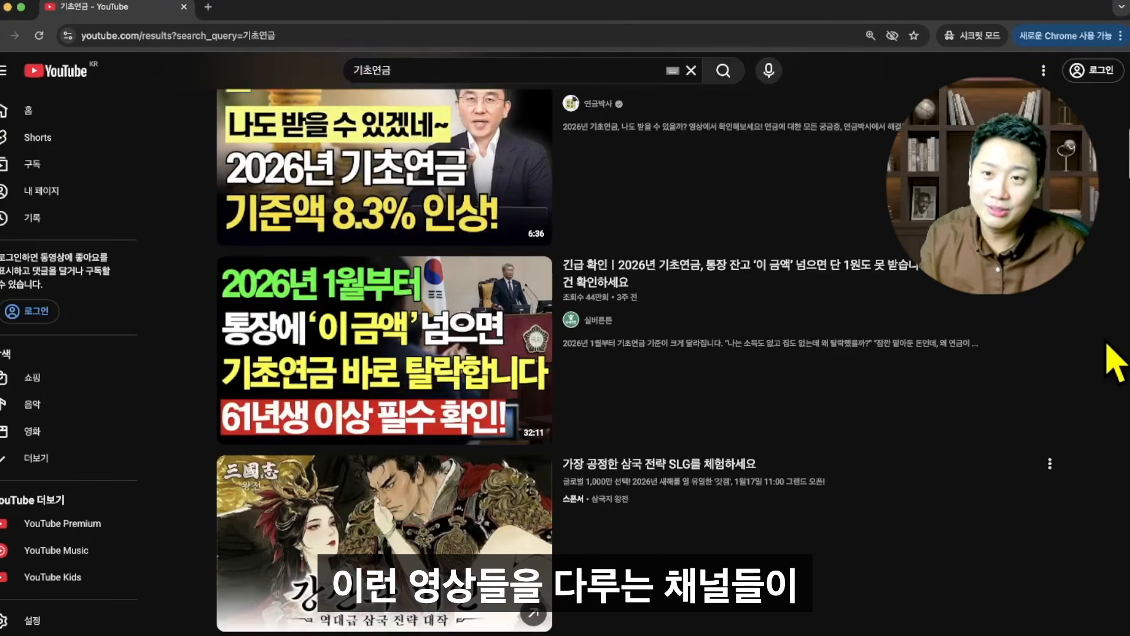
{"action": "scroll", "coordinate": [1115, 362], "scroll_direction": "down", "scroll_amount": 15}
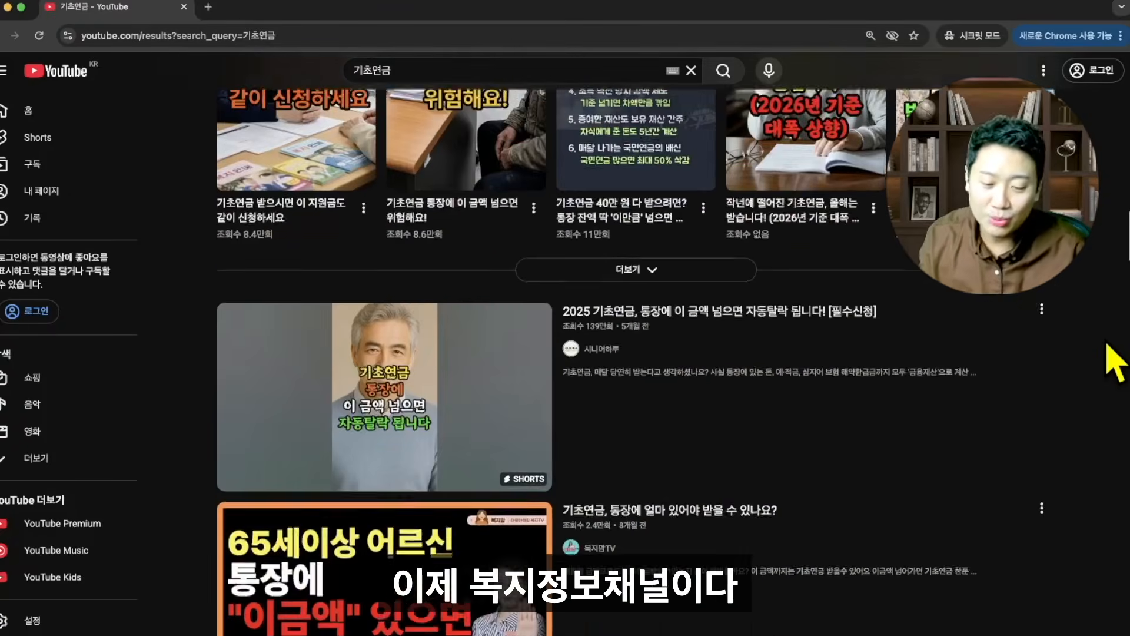
{"action": "scroll", "coordinate": [1116, 362], "scroll_direction": "down", "scroll_amount": 8}
{"action": "scroll", "coordinate": [1115, 362], "scroll_direction": "up", "scroll_amount": 4}
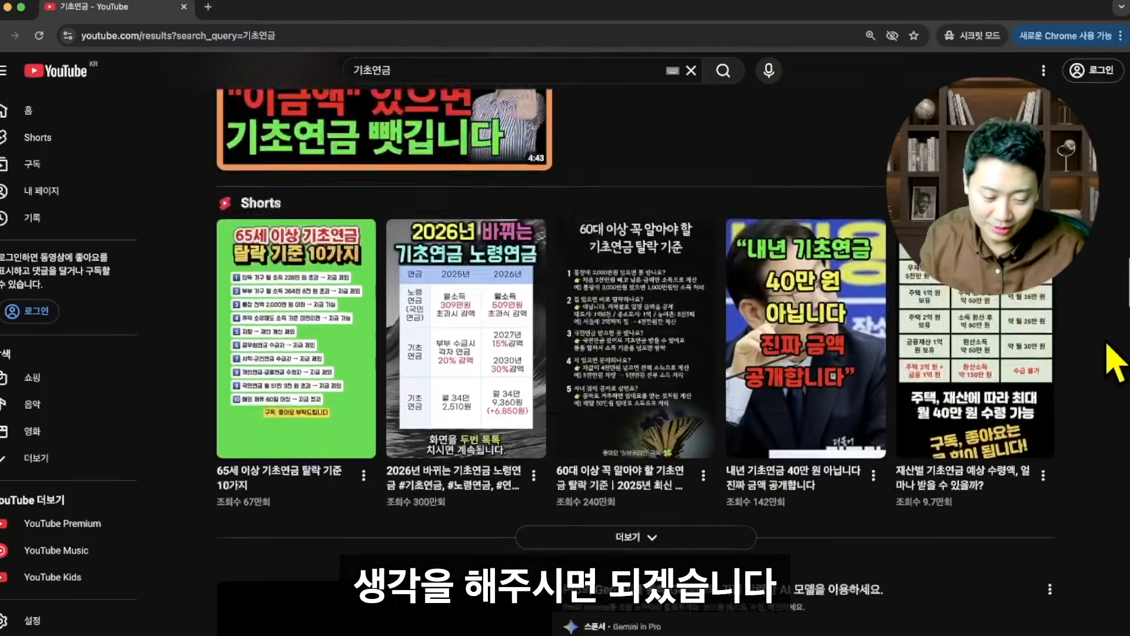
{"action": "scroll", "coordinate": [1117, 362], "scroll_direction": "down", "scroll_amount": 8}
{"action": "scroll", "coordinate": [1117, 324], "scroll_direction": "up", "scroll_amount": 8}
{"action": "scroll", "coordinate": [1110, 459], "scroll_direction": "down", "scroll_amount": 4}
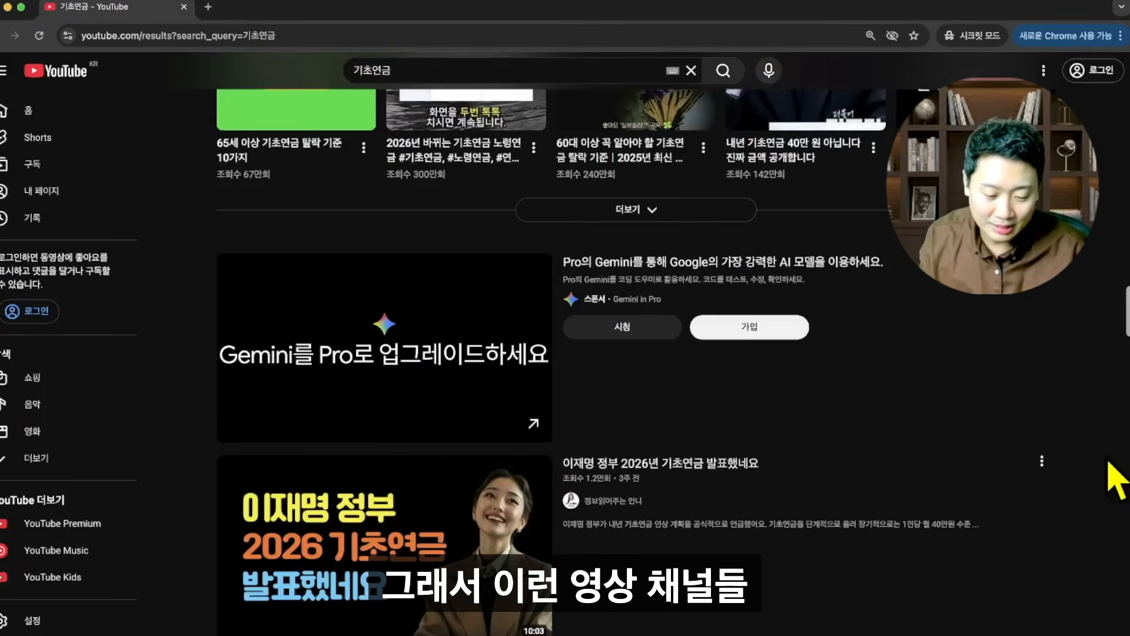
{"action": "scroll", "coordinate": [1116, 478], "scroll_direction": "down", "scroll_amount": 5}
{"action": "scroll", "coordinate": [1117, 478], "scroll_direction": "down", "scroll_amount": 15}
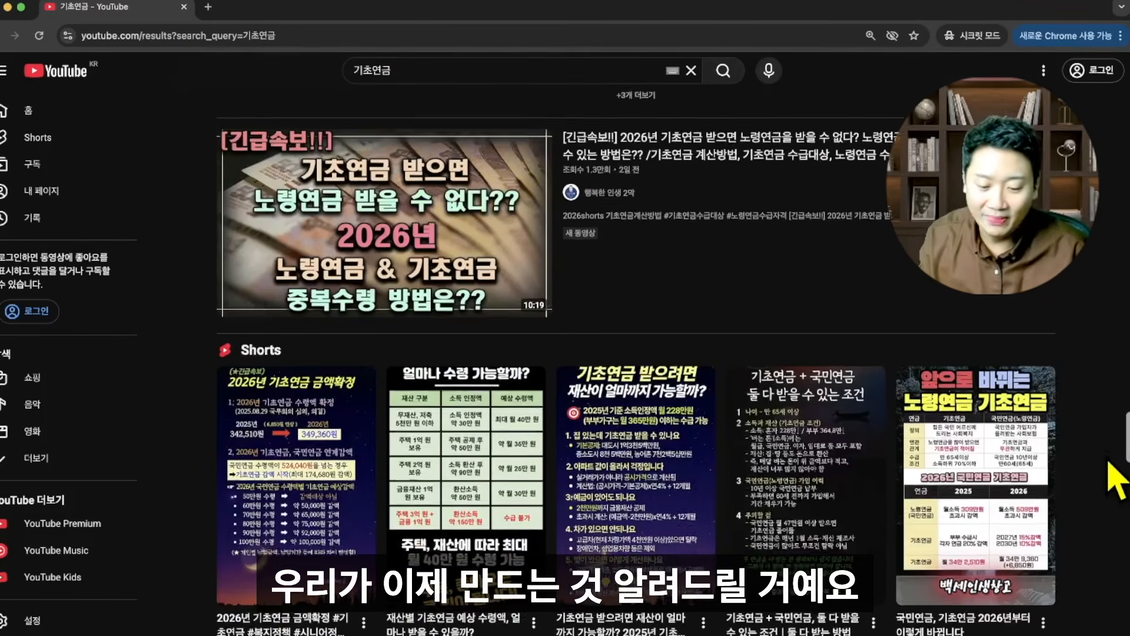
{"action": "scroll", "coordinate": [1116, 478], "scroll_direction": "down", "scroll_amount": 20}
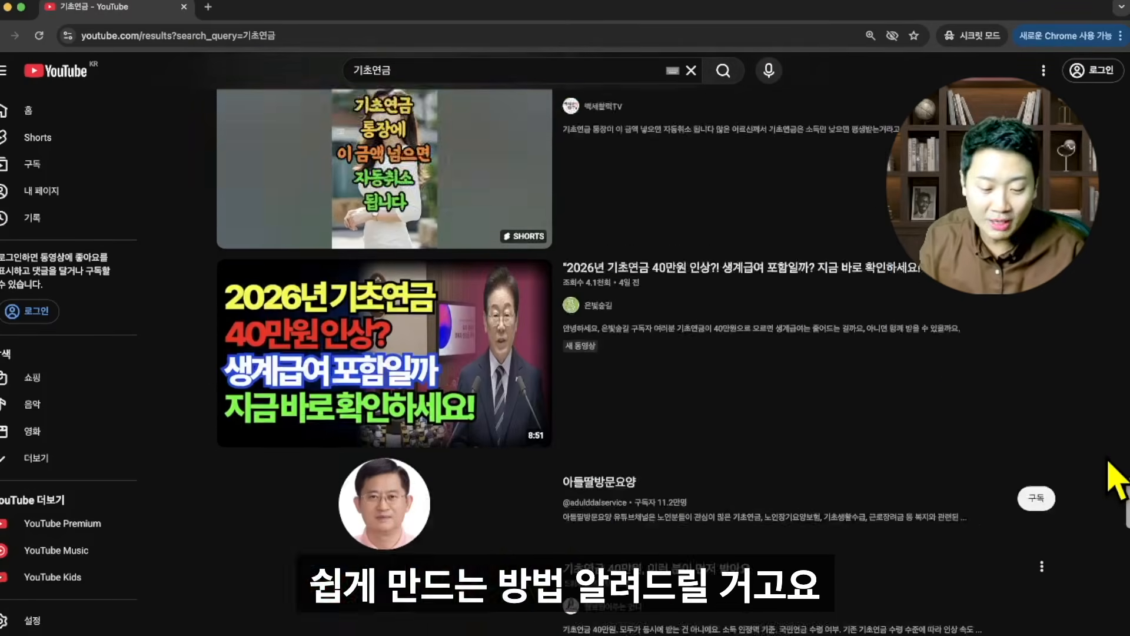
{"action": "scroll", "coordinate": [1116, 478], "scroll_direction": "down", "scroll_amount": 18}
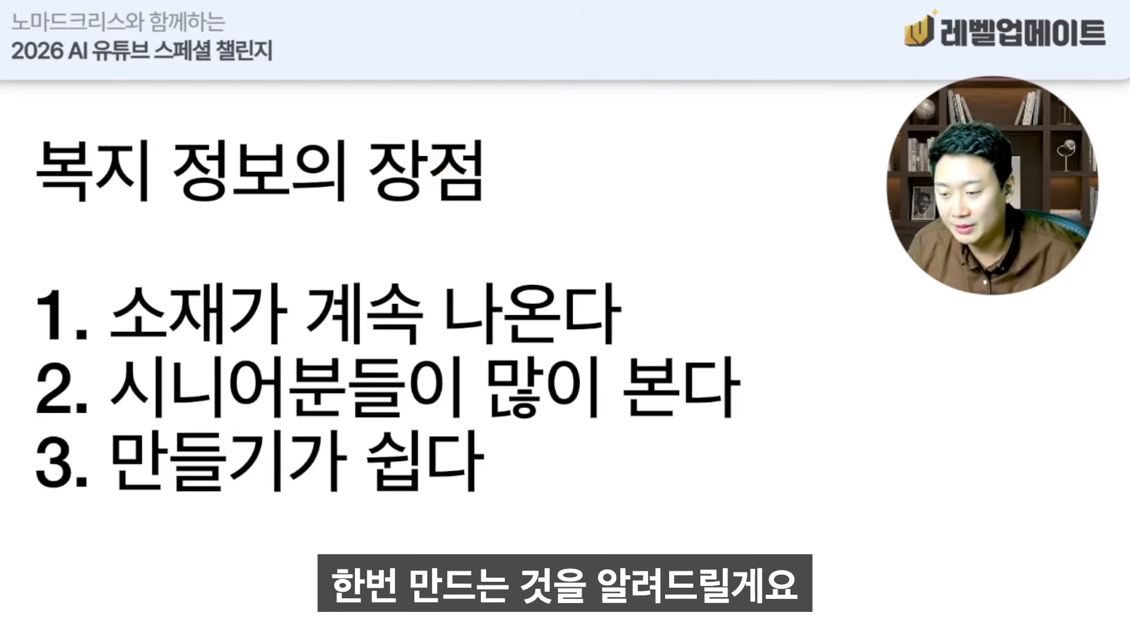
{"action": "key", "text": "Right"}
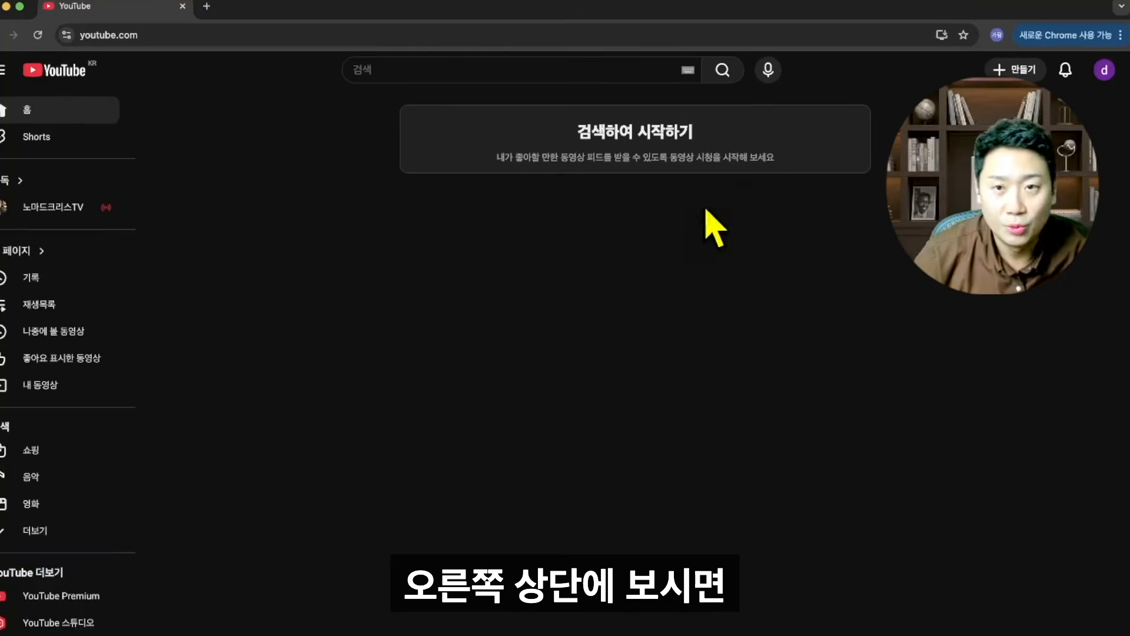
- Enlarge the YouTube page and open the settings (설정) of the signed-in account
{"action": "key", "text": "super+equal"}
{"action": "key", "text": "super+equal"}
{"action": "key", "text": "super+equal"}
{"action": "left_click", "coordinate": [1090, 81]}
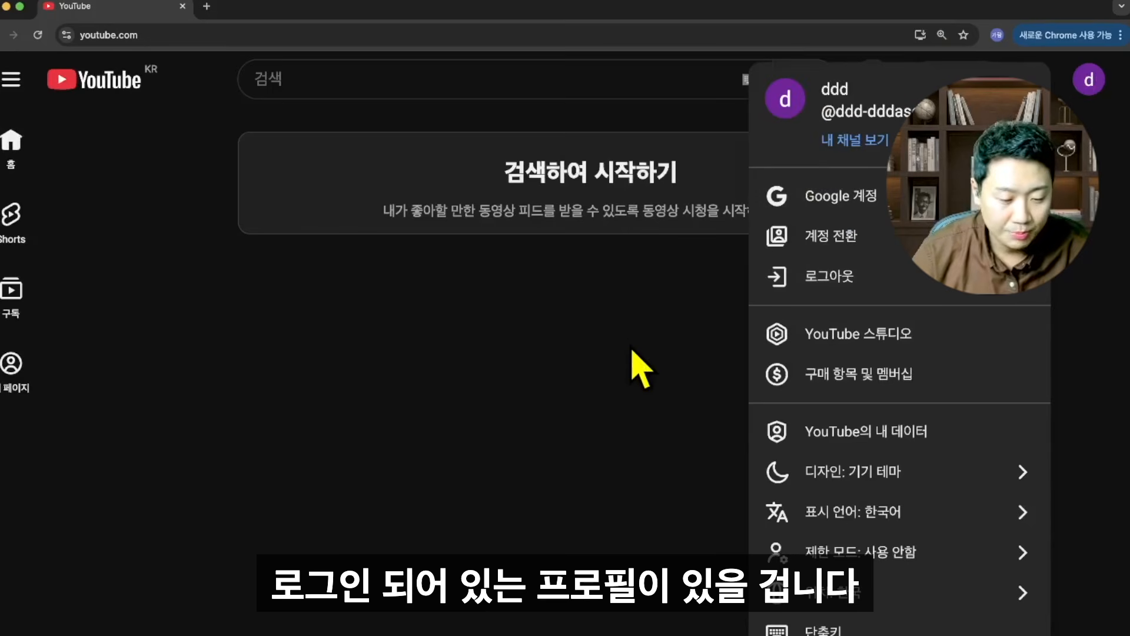
{"action": "left_click", "coordinate": [1090, 81]}
{"action": "left_click", "coordinate": [1089, 79]}
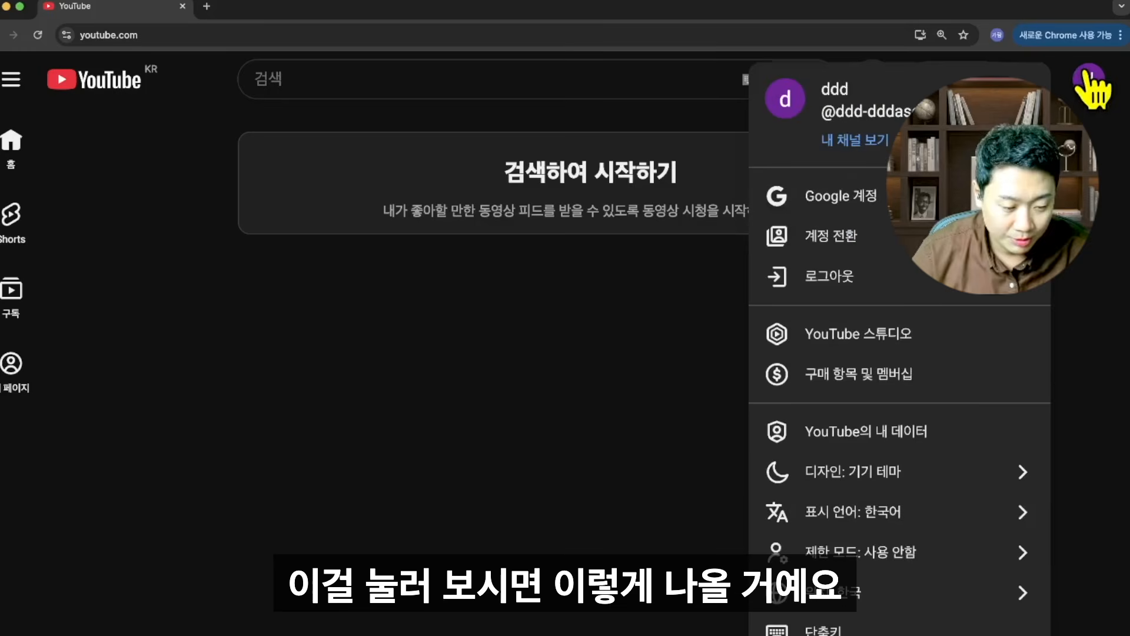
{"action": "scroll", "coordinate": [824, 412], "scroll_direction": "down", "scroll_amount": 3}
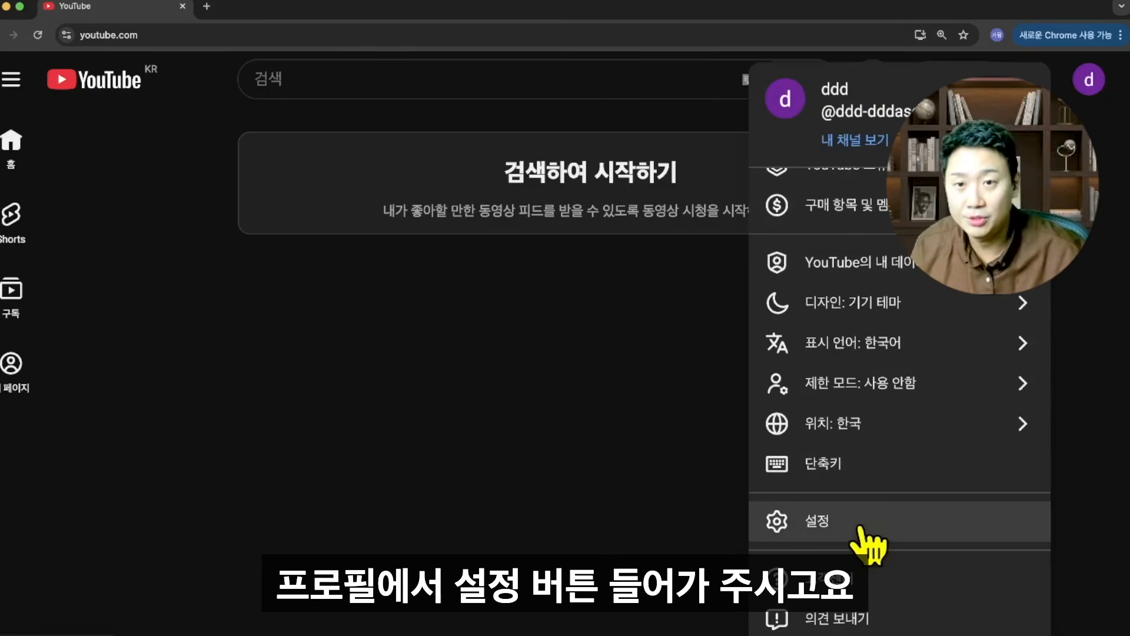
{"action": "left_click", "coordinate": [859, 533]}
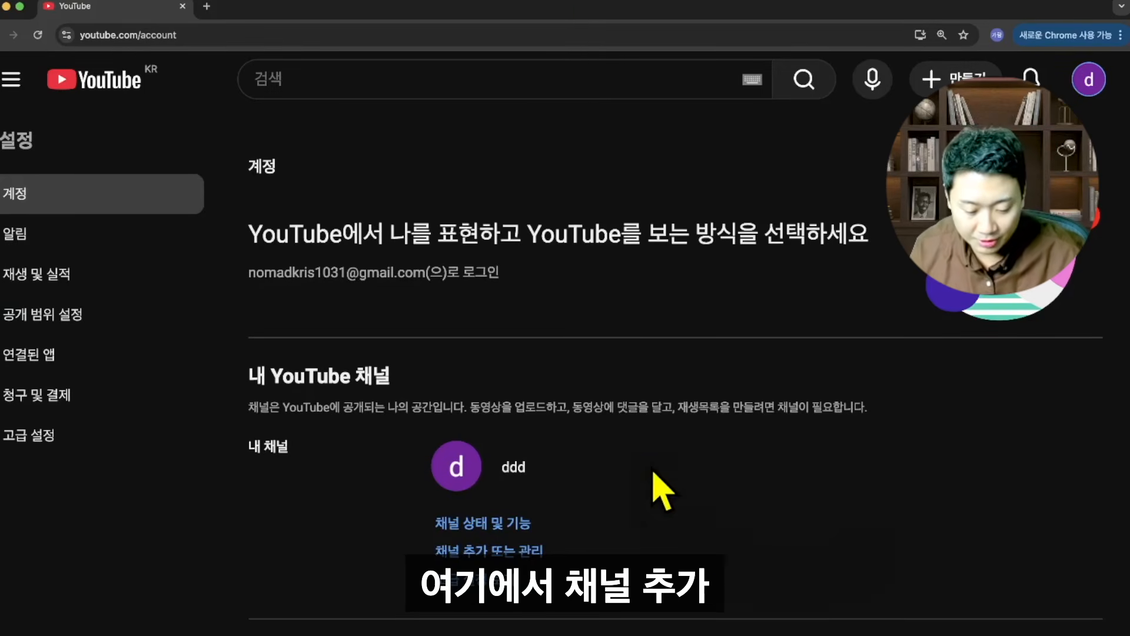
- Start creating a new channel from the account's channel management and proceed to the required advanced-features verification in YouTube Studio
{"action": "scroll", "coordinate": [653, 480], "scroll_direction": "down", "scroll_amount": 2}
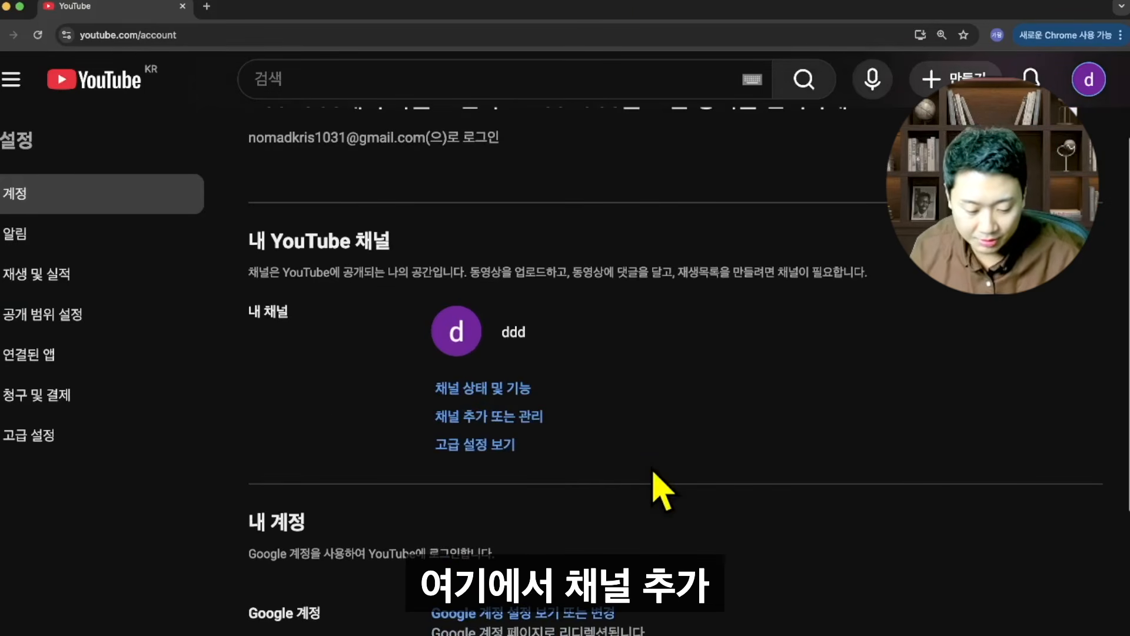
{"action": "left_click", "coordinate": [536, 417]}
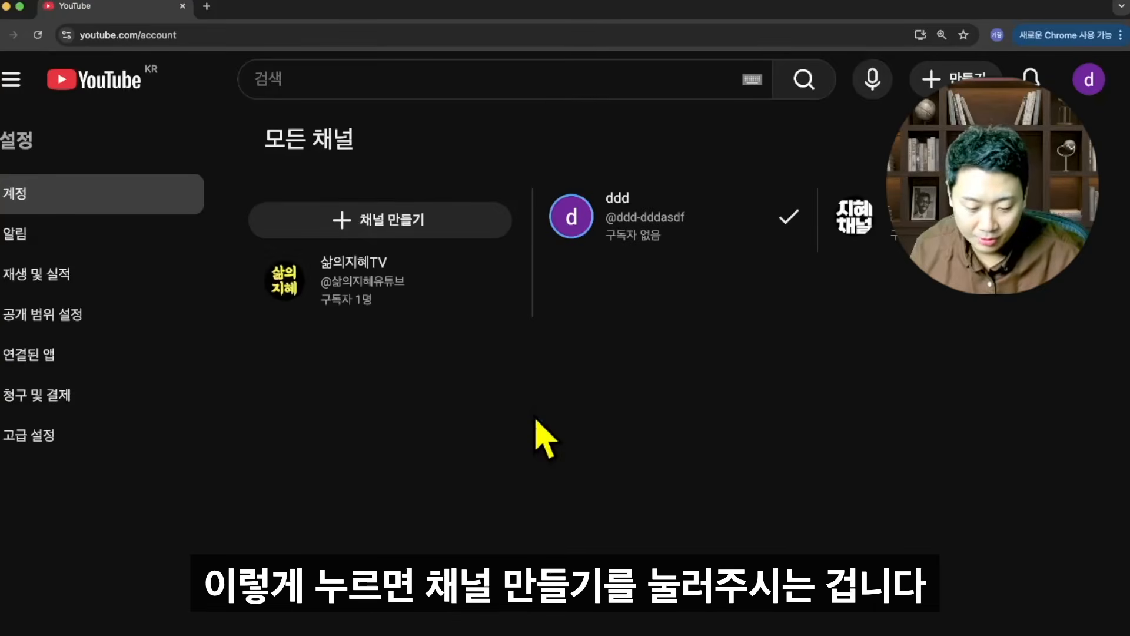
{"action": "left_click", "coordinate": [343, 229]}
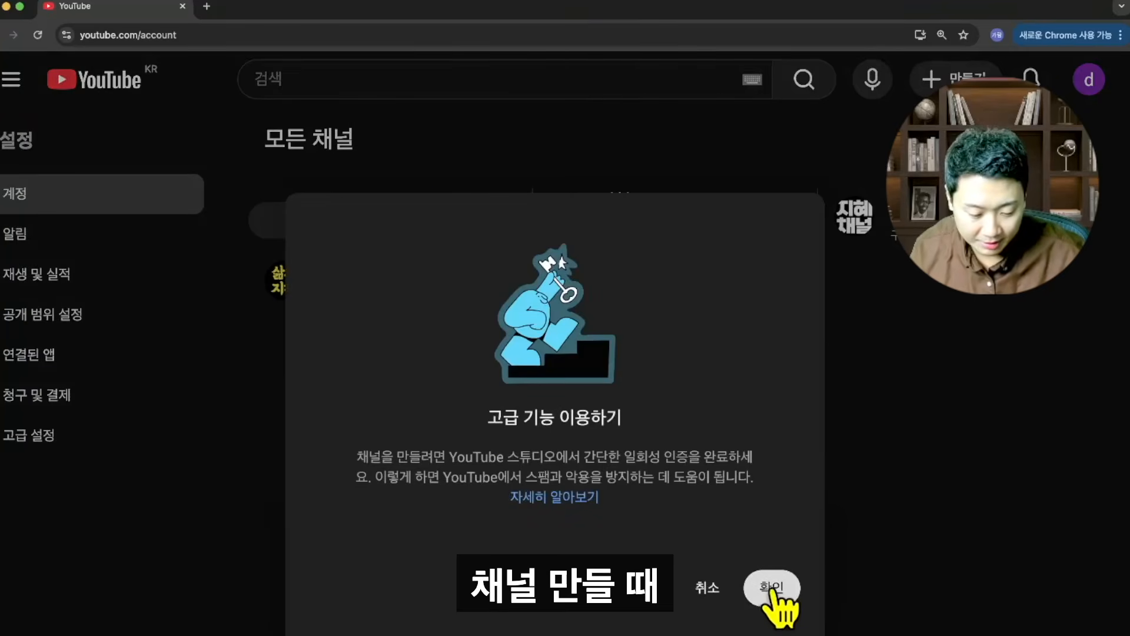
{"action": "left_click", "coordinate": [783, 601]}
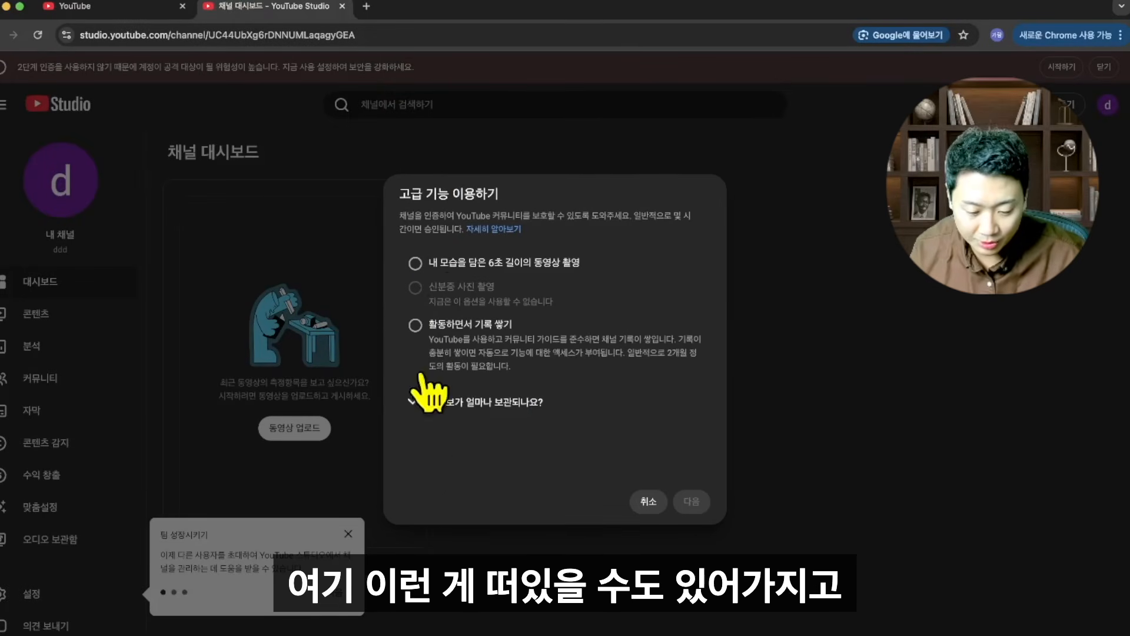
- Choose "활동하면서 기록 쌓기" as the way to get access to advanced features and submit it
{"action": "left_click", "coordinate": [419, 325]}
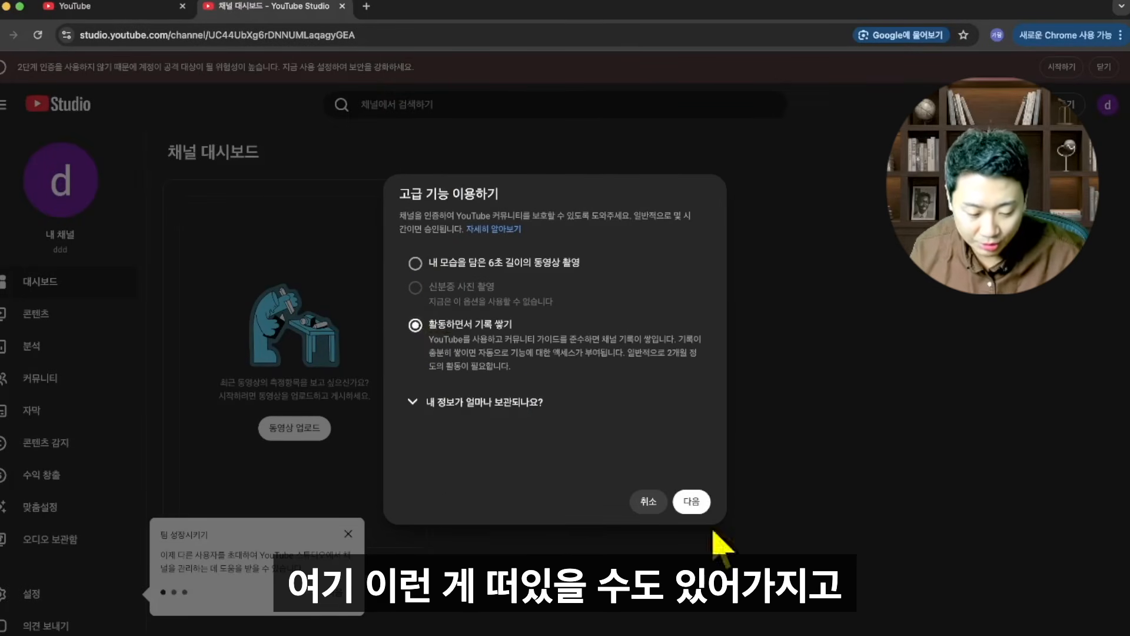
{"action": "left_click", "coordinate": [693, 502]}
{"action": "left_click", "coordinate": [693, 502]}
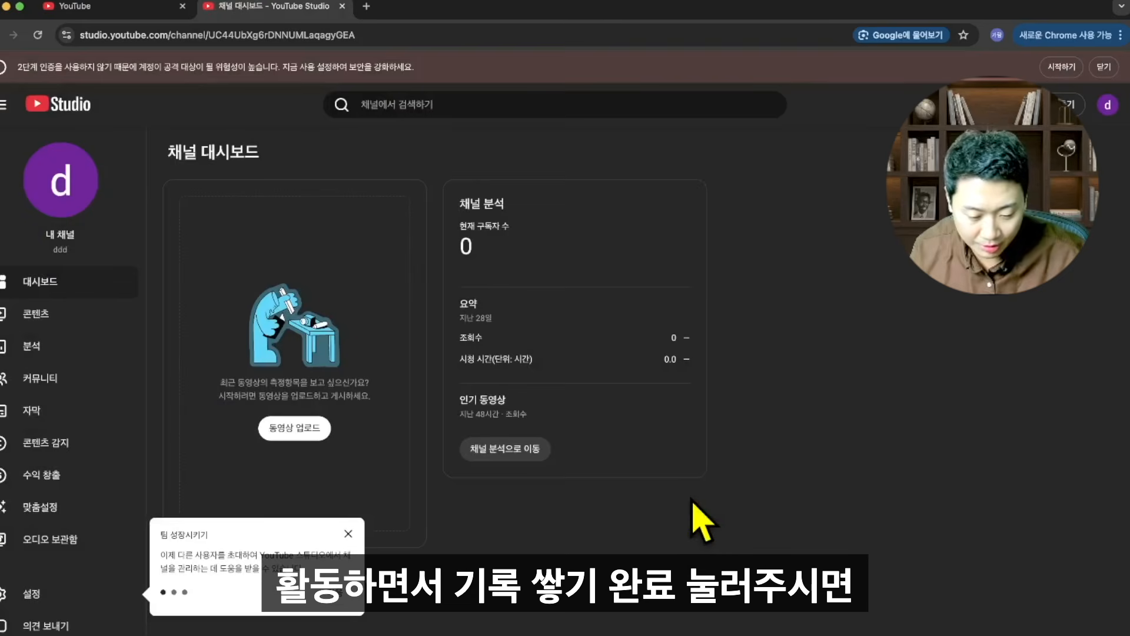
- Reopen the advanced-features verification from the channel creation prompt, close the extra Studio page and return to the channel dashboard
{"action": "left_click", "coordinate": [127, 8]}
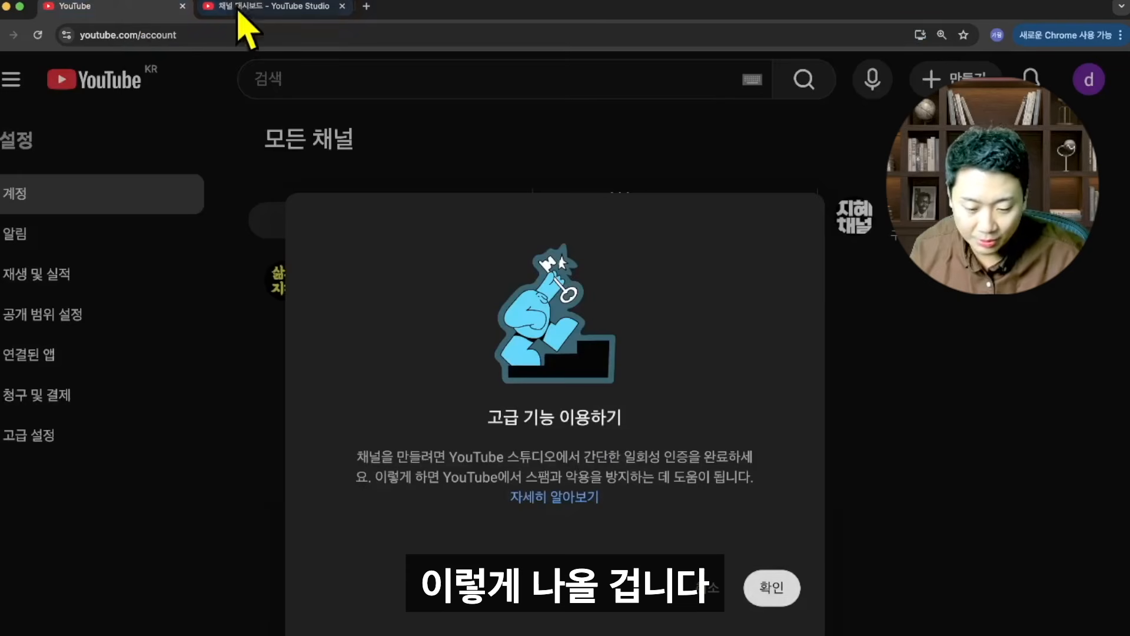
{"action": "left_click", "coordinate": [782, 591]}
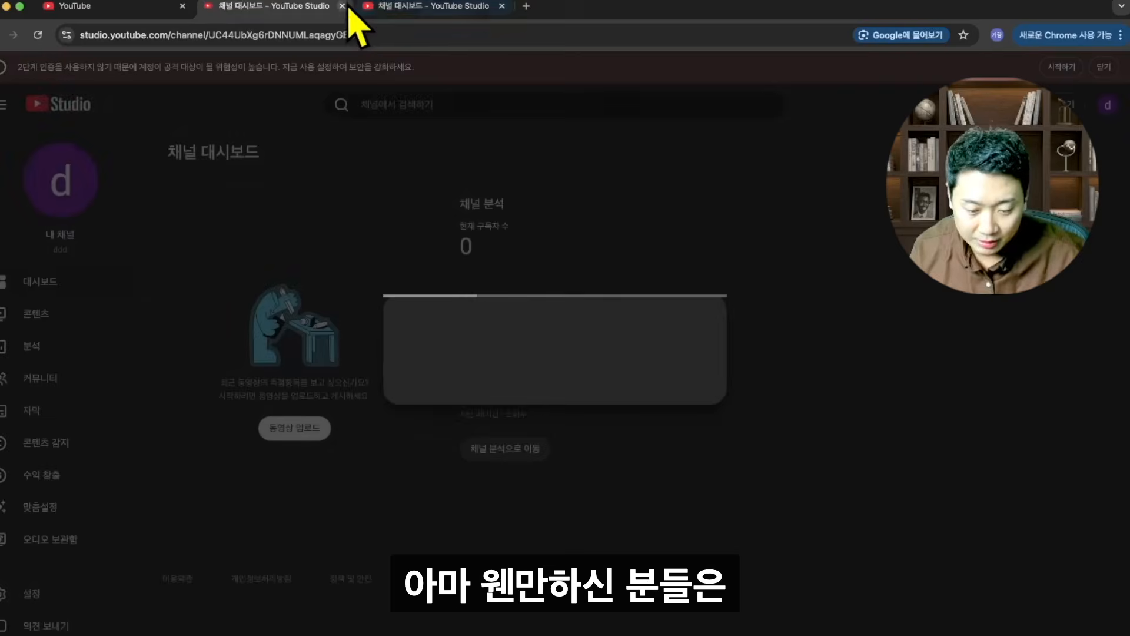
{"action": "left_click", "coordinate": [342, 6]}
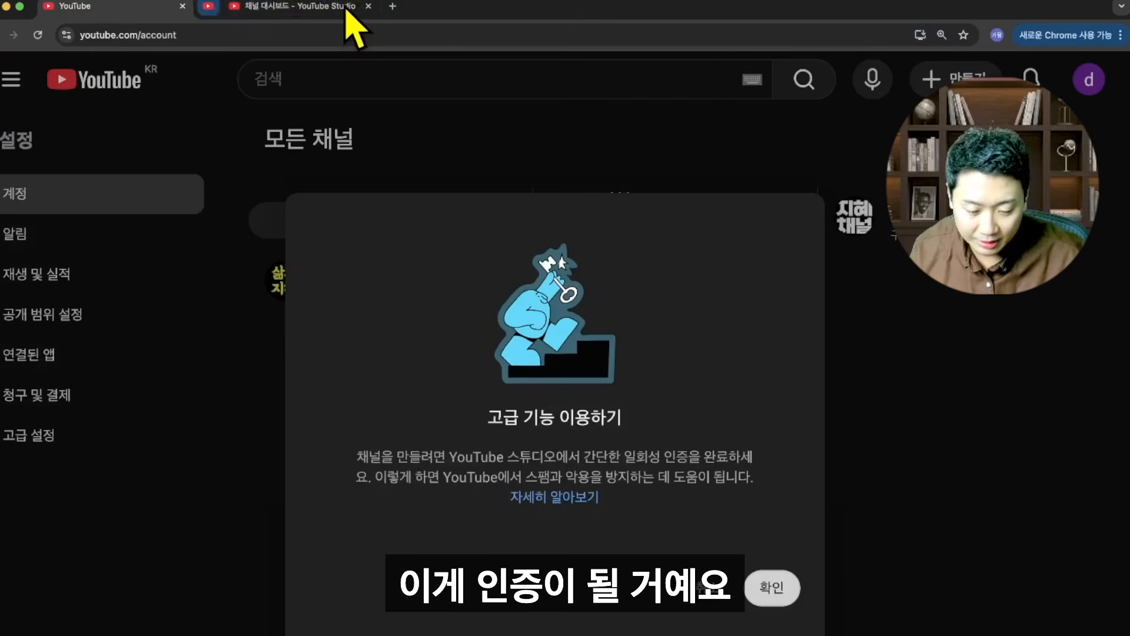
{"action": "left_click", "coordinate": [298, 8]}
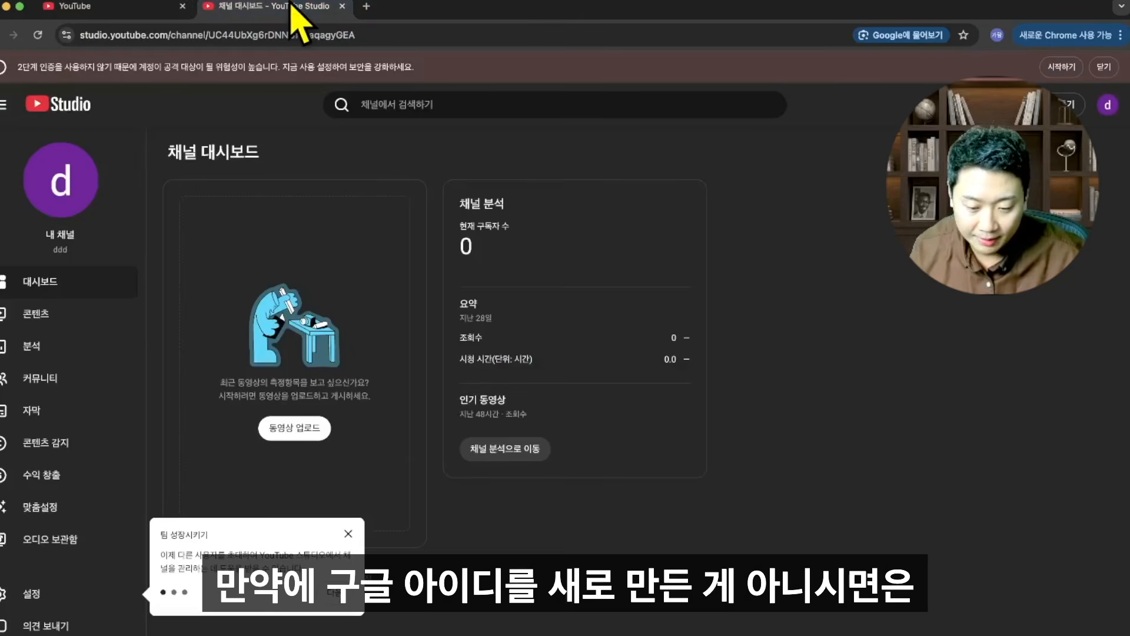
- Retry creating a channel from the account page, dismiss its prompt, and switch to the browser window with the blank 내 프로필 form
{"action": "left_click", "coordinate": [137, 8]}
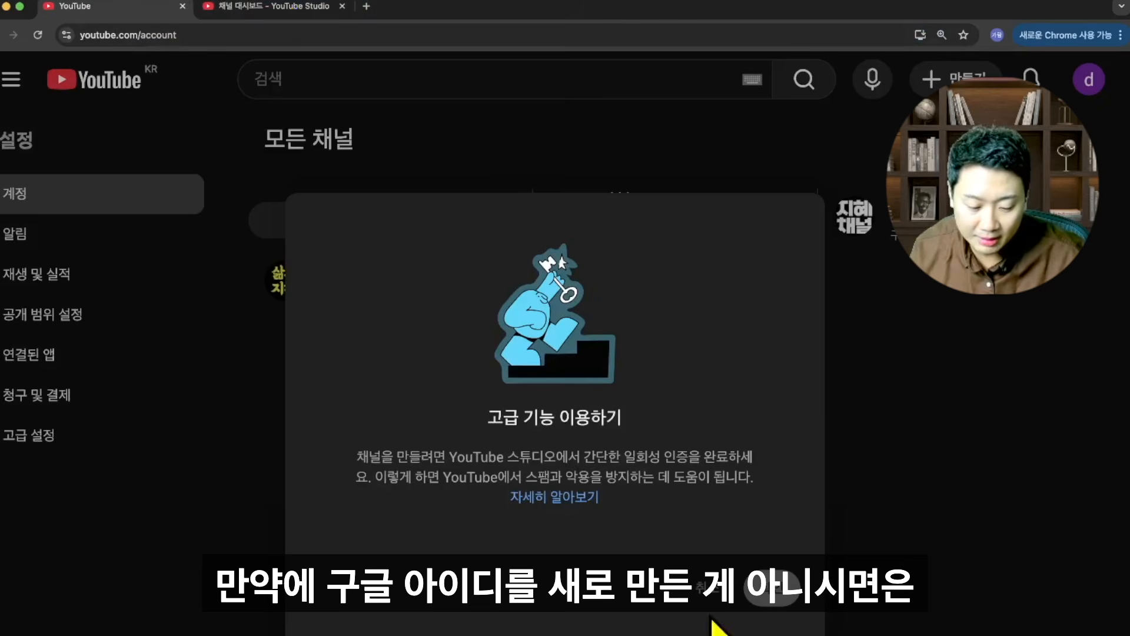
{"action": "left_click", "coordinate": [717, 601]}
{"action": "left_click", "coordinate": [450, 235]}
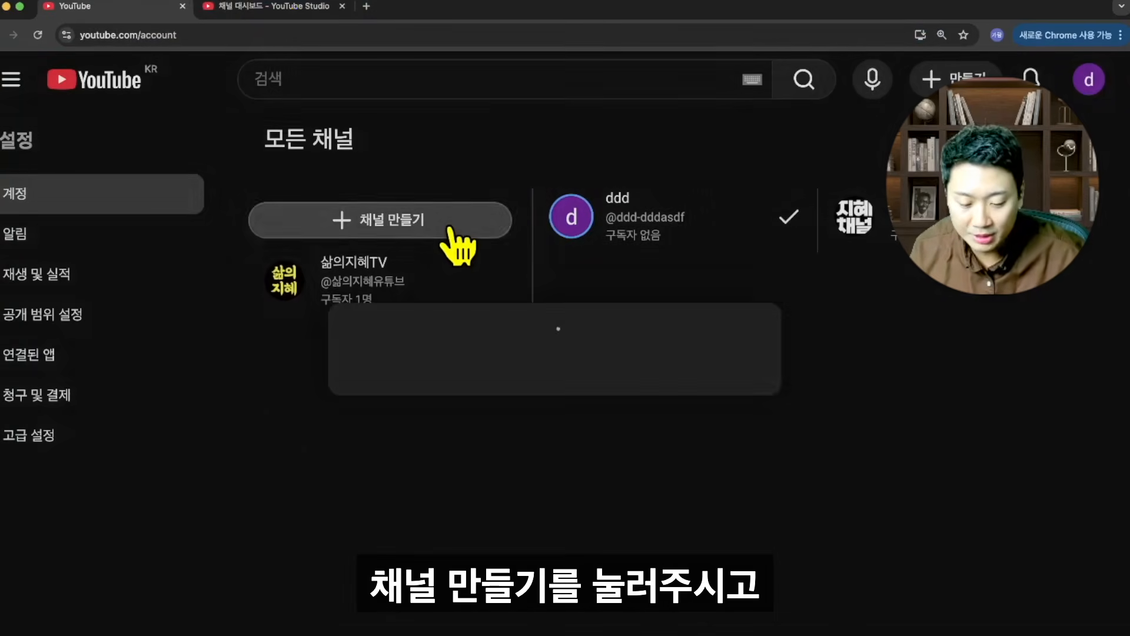
{"action": "left_click", "coordinate": [723, 603]}
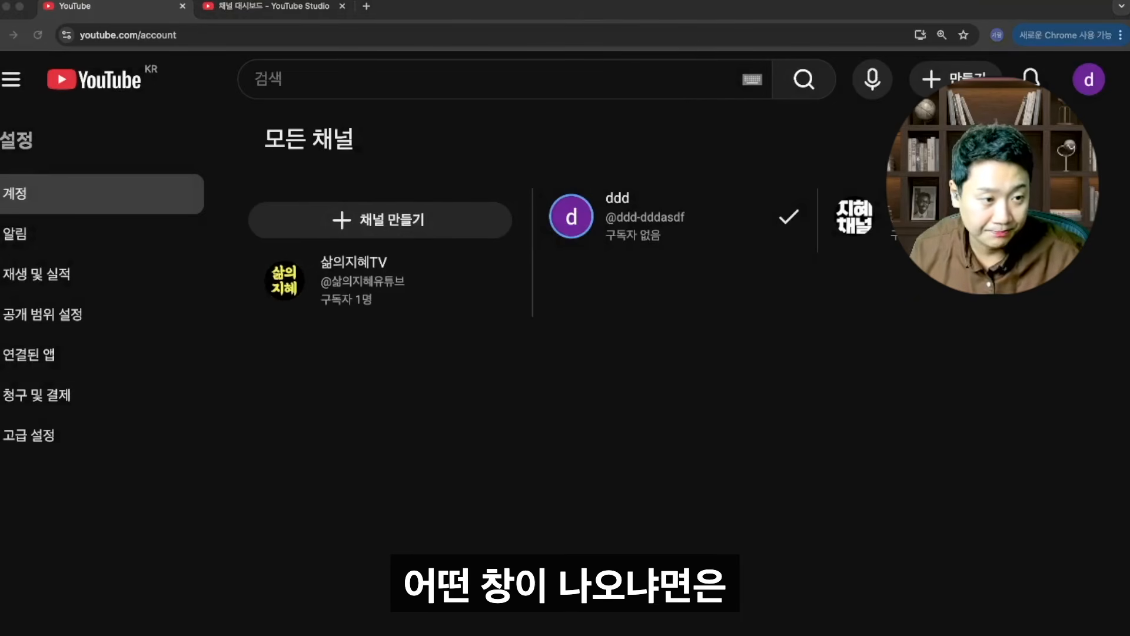
{"action": "left_click_drag", "start_coordinate": [529, 174], "coordinate": [804, 9]}
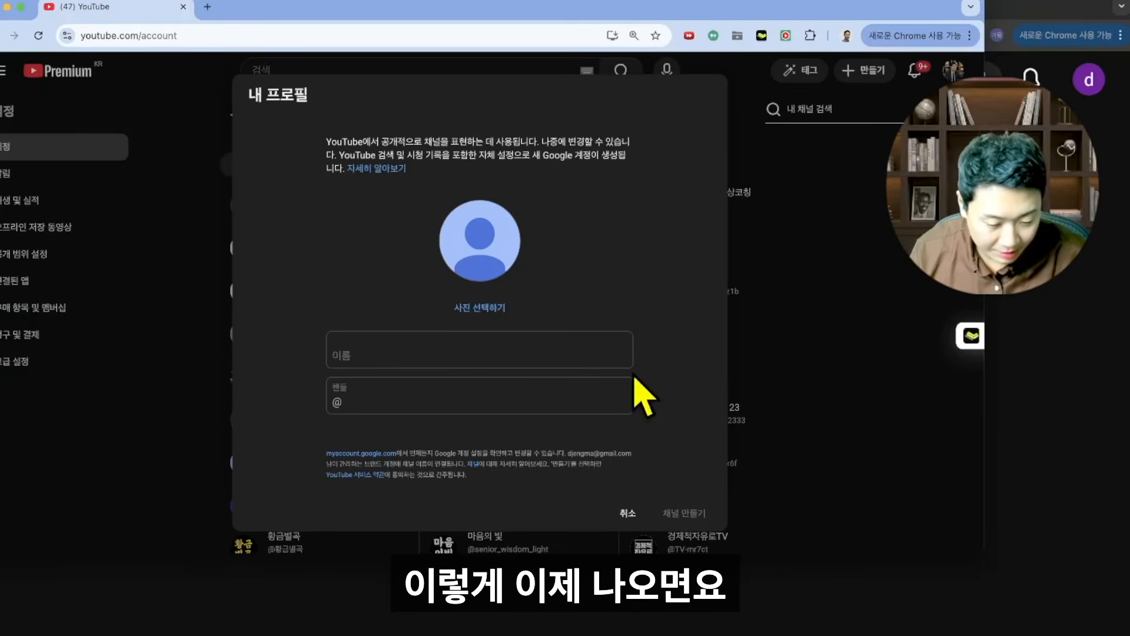
- Try "복지정보" as the handle of the new channel in the profile form
{"action": "left_click", "coordinate": [464, 348]}
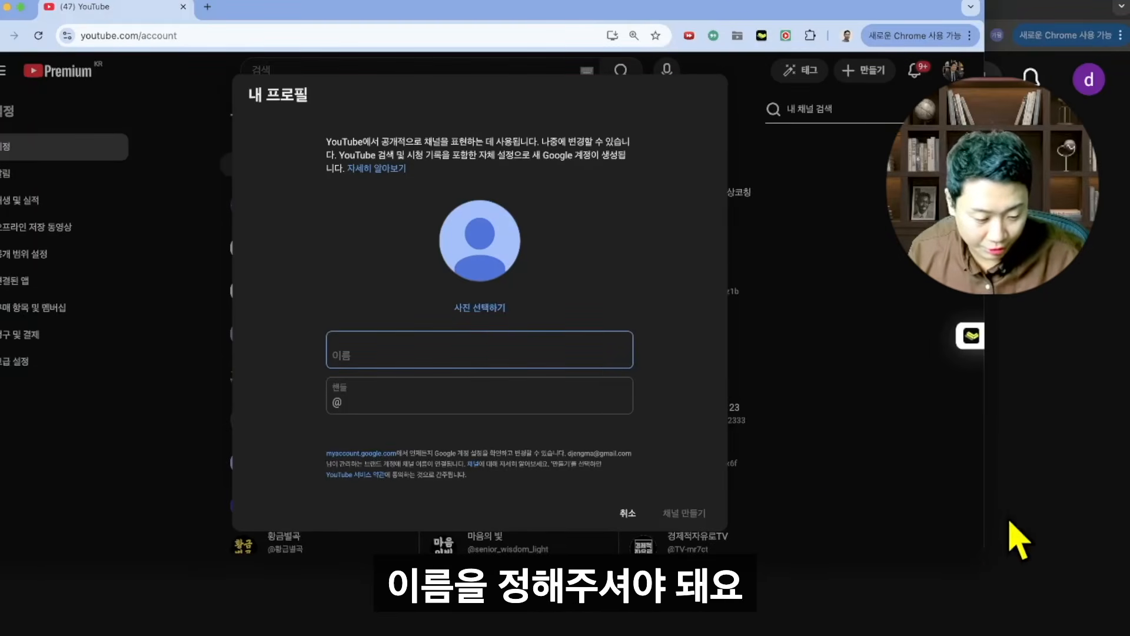
{"action": "left_click", "coordinate": [529, 396]}
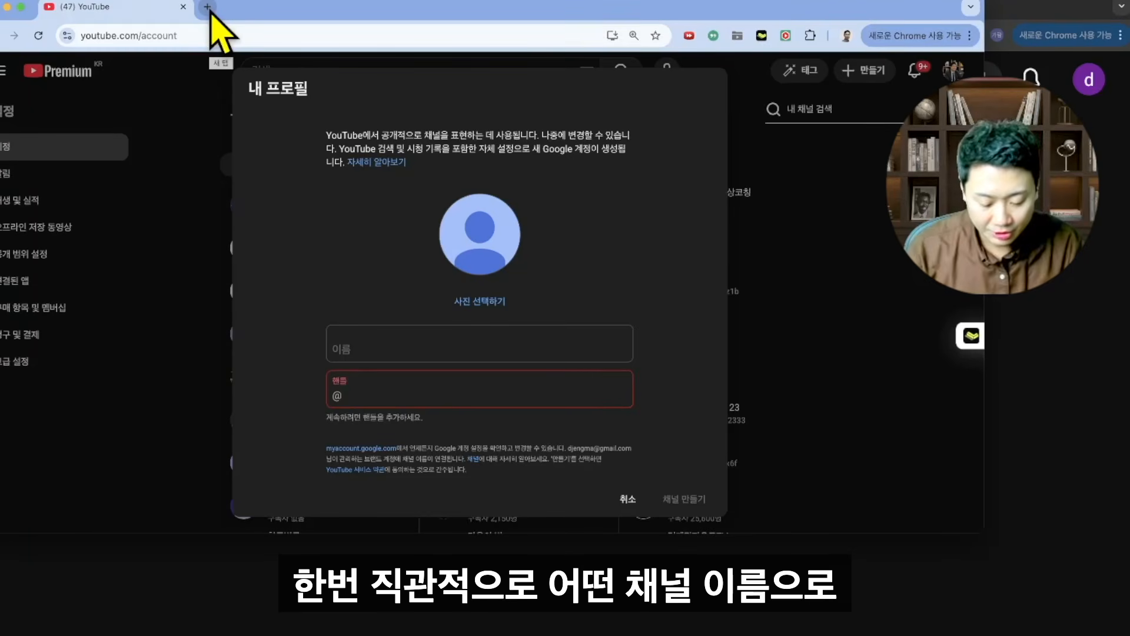
{"action": "type", "text": "뵈지정"}
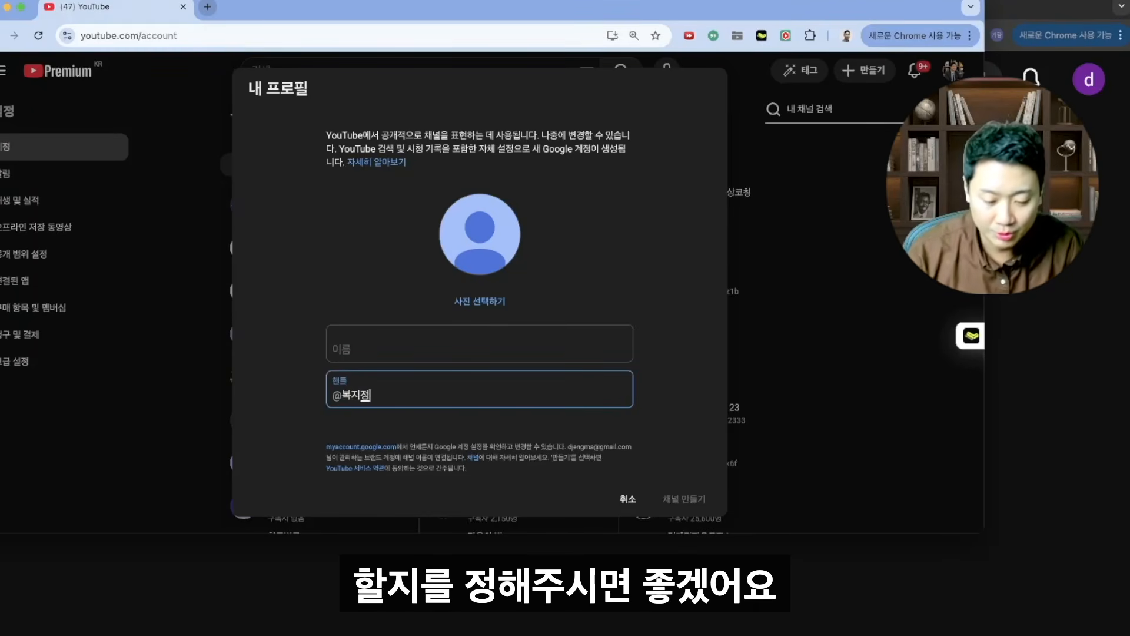
{"action": "type", "text": "보"}
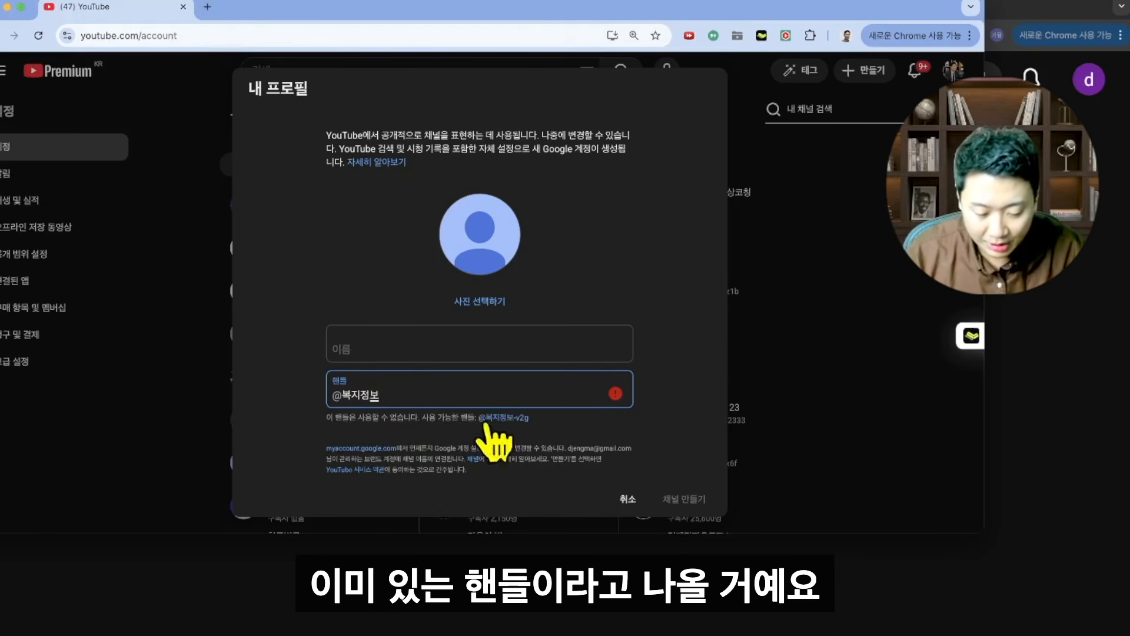
- Replace the handle with "복지마마" and enter "복지마마" as the new channel's name
{"action": "double_click", "coordinate": [440, 393]}
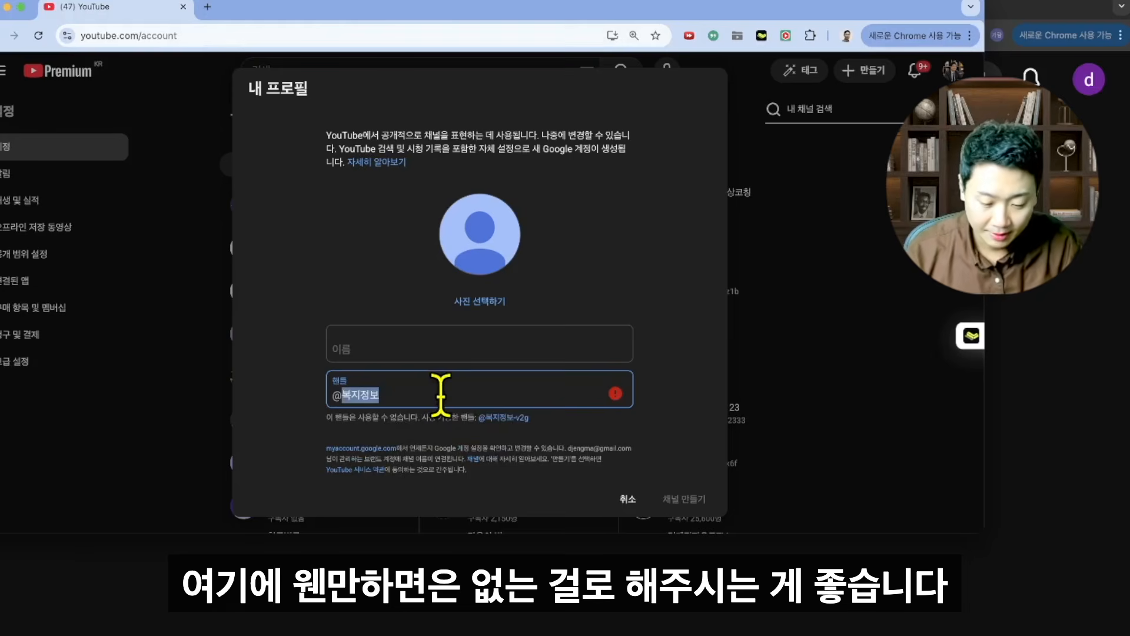
{"action": "type", "text": "복지"}
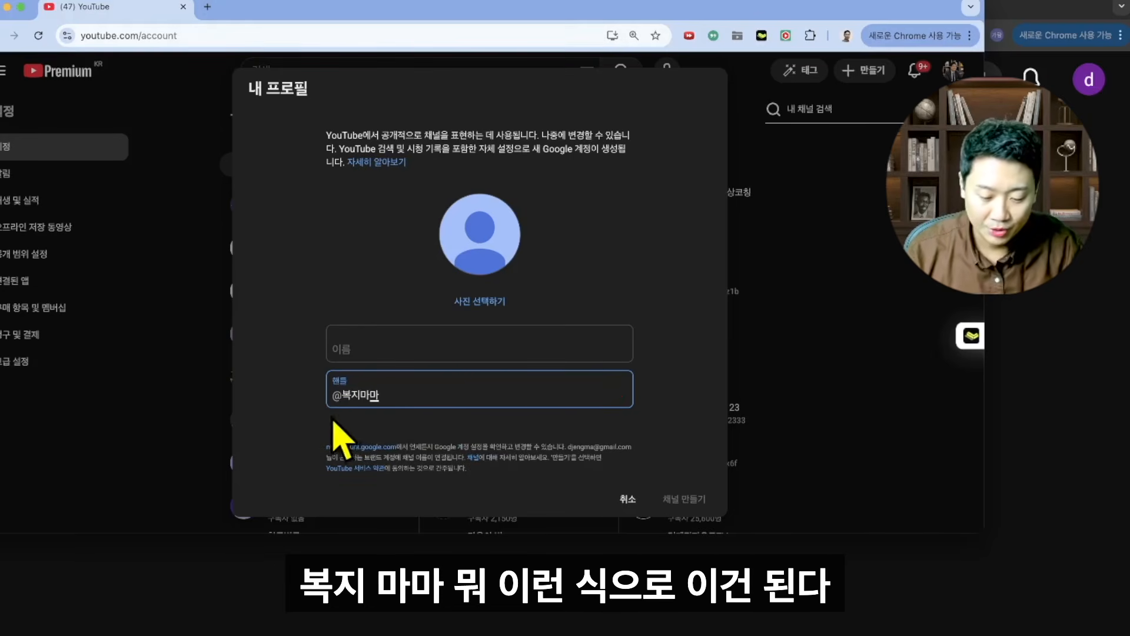
{"action": "left_click", "coordinate": [259, 402]}
{"action": "left_click", "coordinate": [407, 345]}
{"action": "type", "text": "복지마마"}
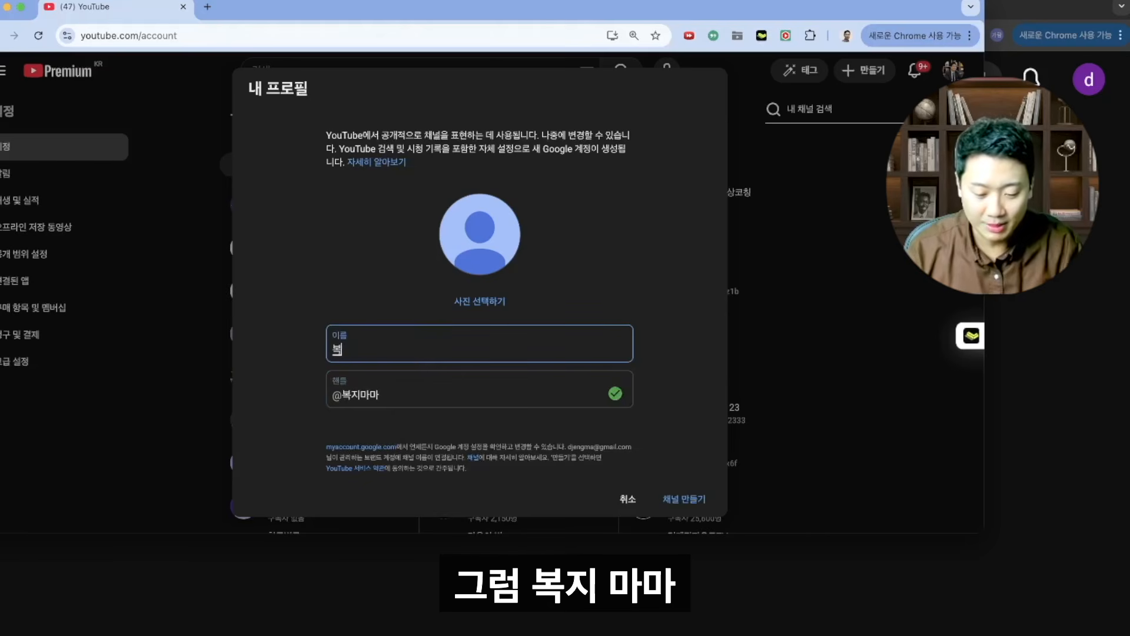
- Try "복지정보" as both the name and the handle of the new channel, and check the handle's availability
{"action": "double_click", "coordinate": [415, 395]}
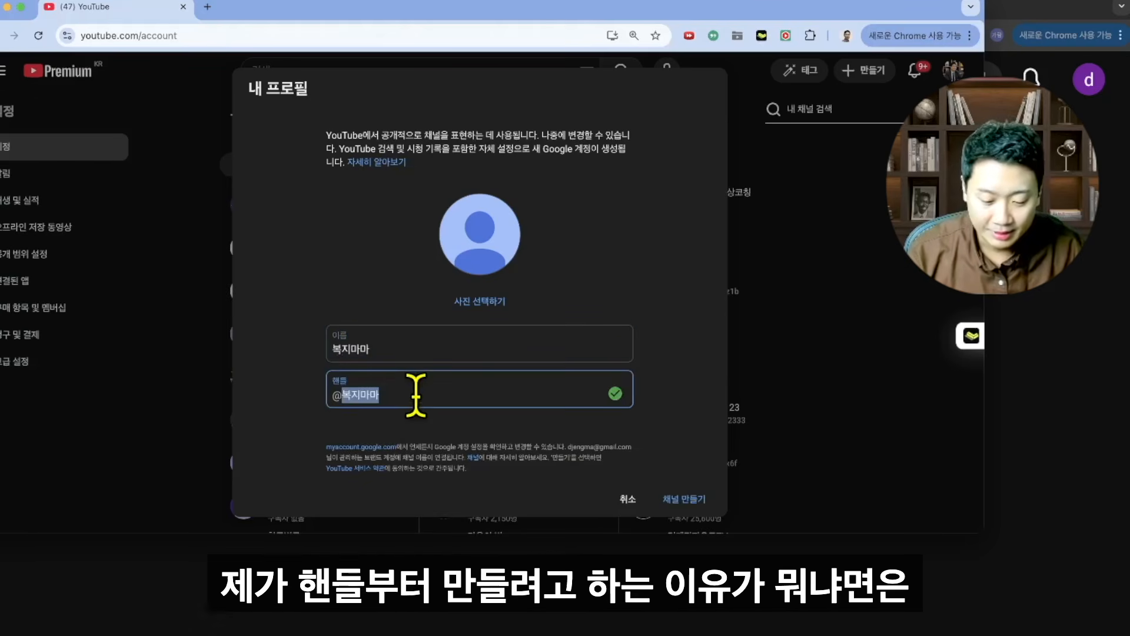
{"action": "double_click", "coordinate": [406, 347]}
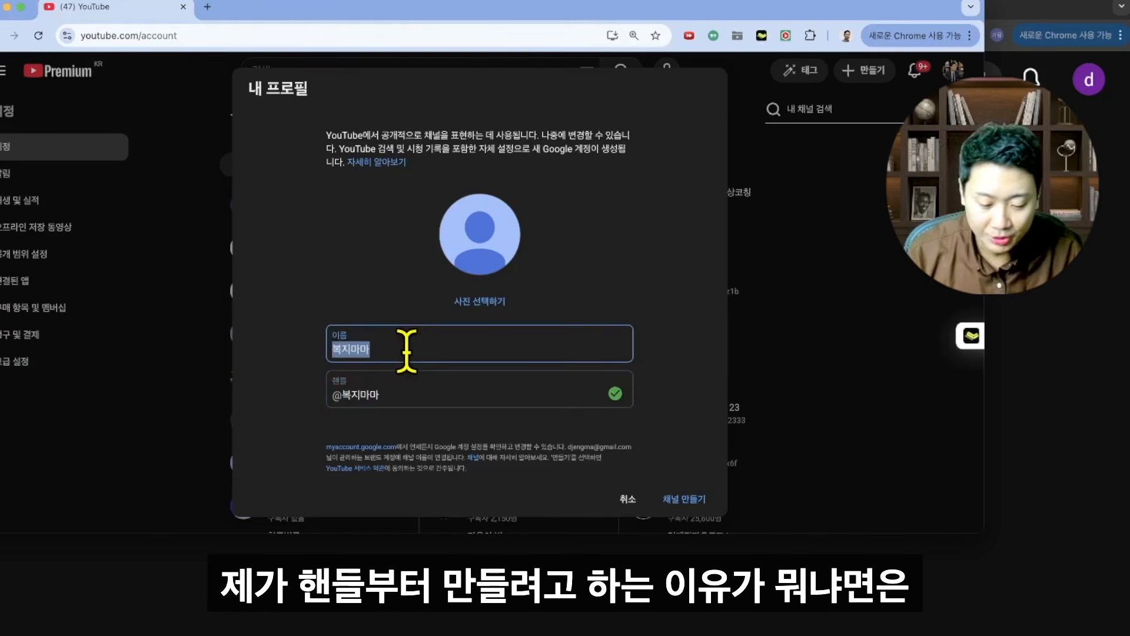
{"action": "key", "text": "BackSpace"}
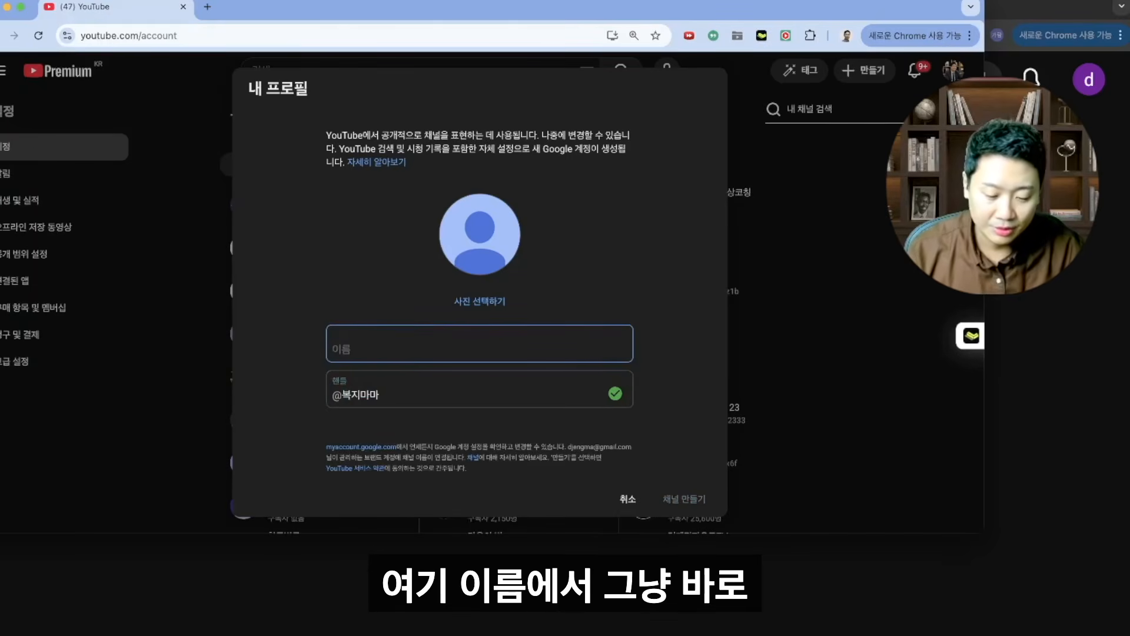
{"action": "type", "text": "복지정보"}
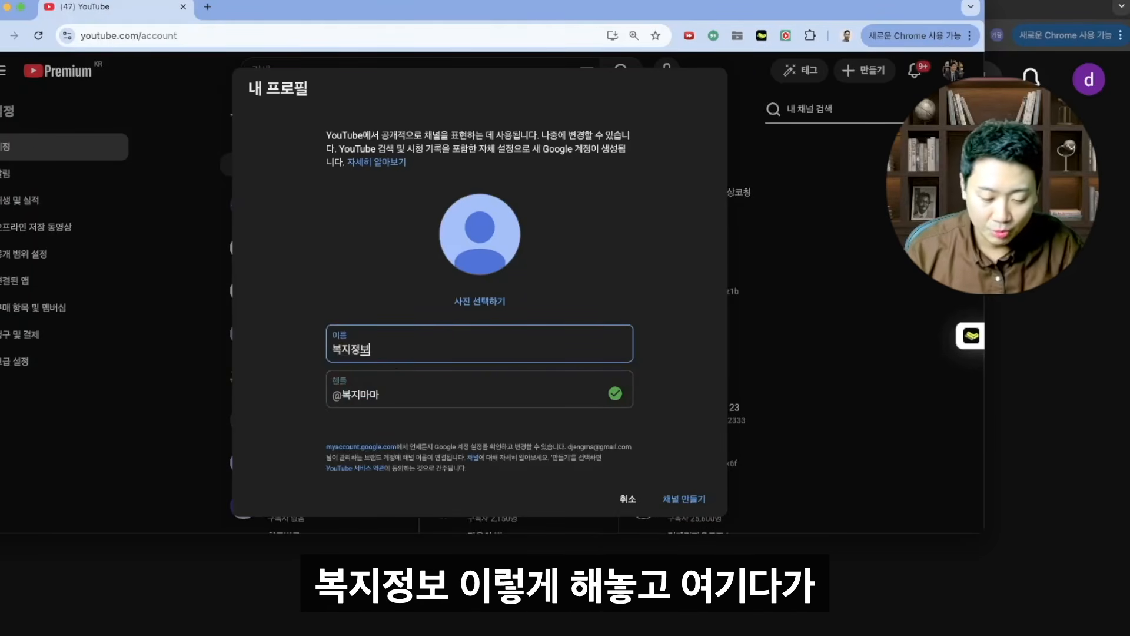
{"action": "double_click", "coordinate": [405, 393]}
{"action": "type", "text": "복지정"}
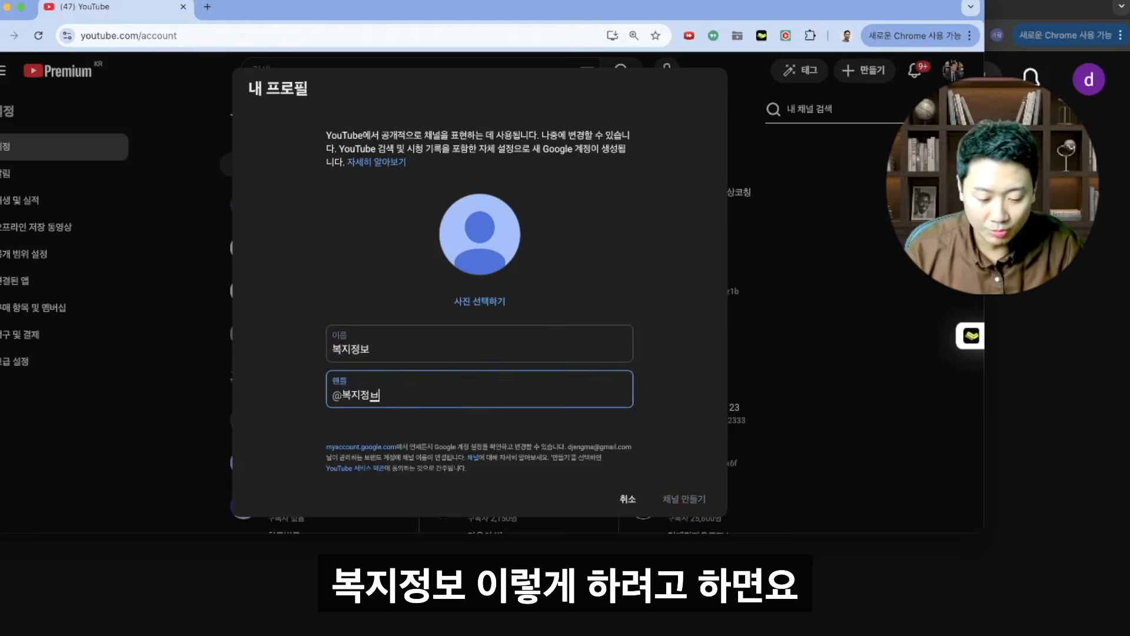
{"action": "type", "text": "보"}
{"action": "left_click", "coordinate": [247, 410]}
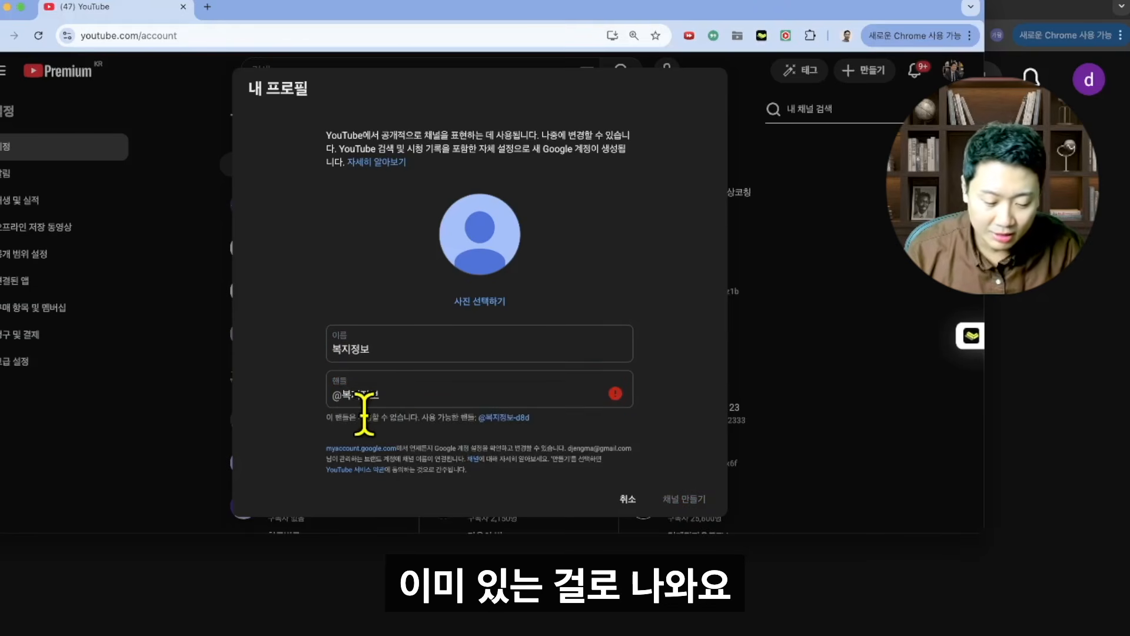
{"action": "left_click_drag", "start_coordinate": [365, 416], "coordinate": [496, 419]}
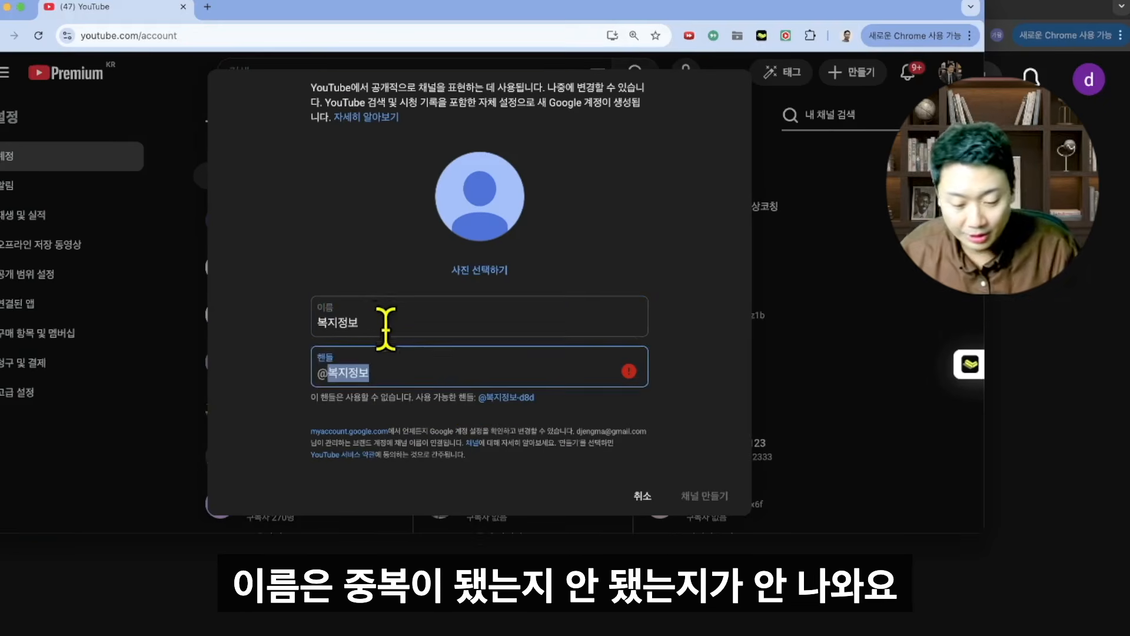
- Set both the handle and the name of the new channel to "복지마마"
{"action": "double_click", "coordinate": [383, 323]}
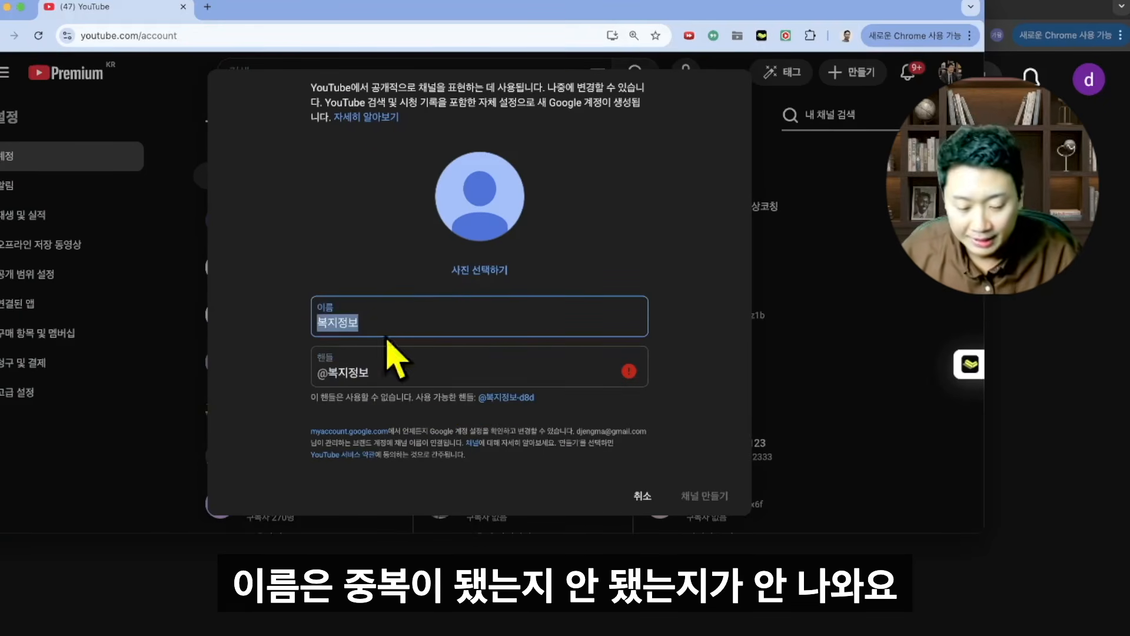
{"action": "double_click", "coordinate": [385, 373]}
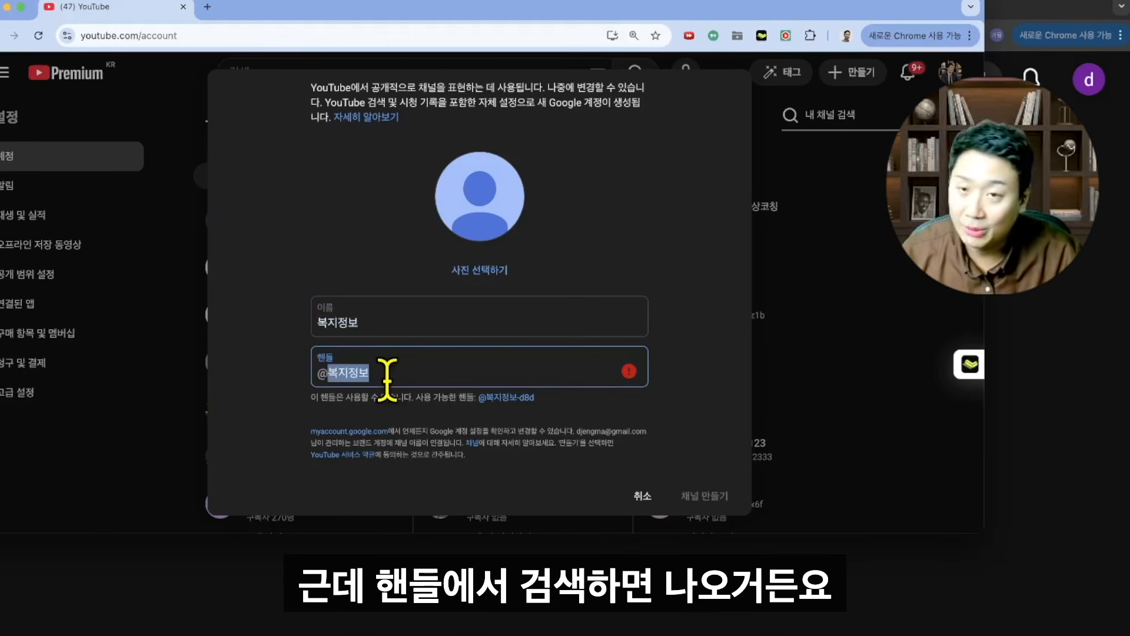
{"action": "type", "text": "복지마마"}
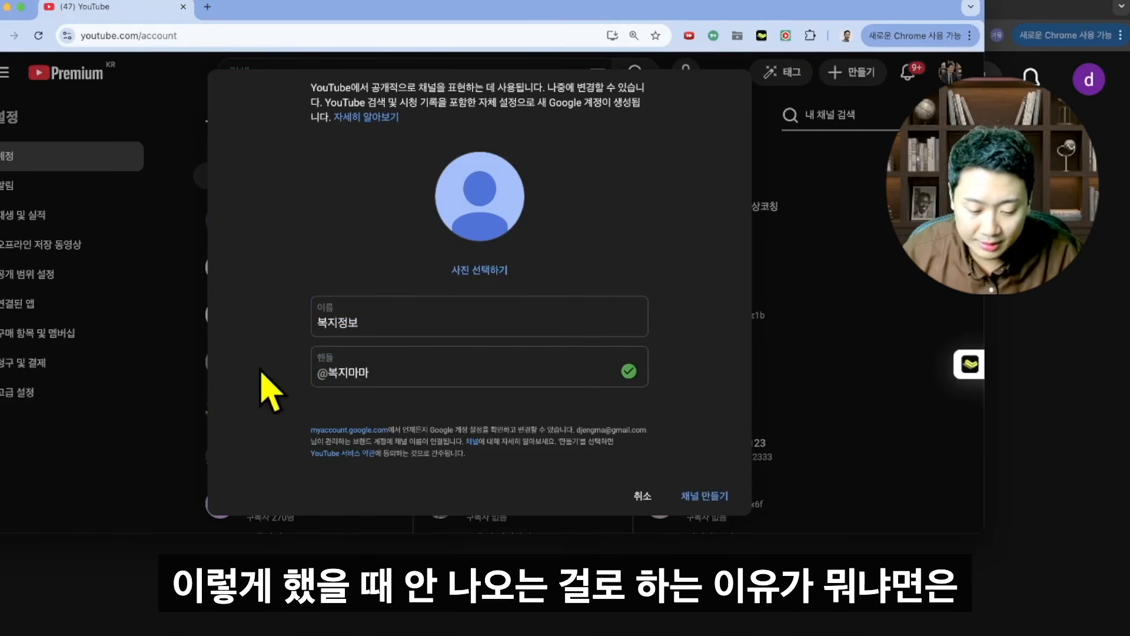
{"action": "double_click", "coordinate": [378, 316]}
{"action": "type", "text": "ㅂ"}
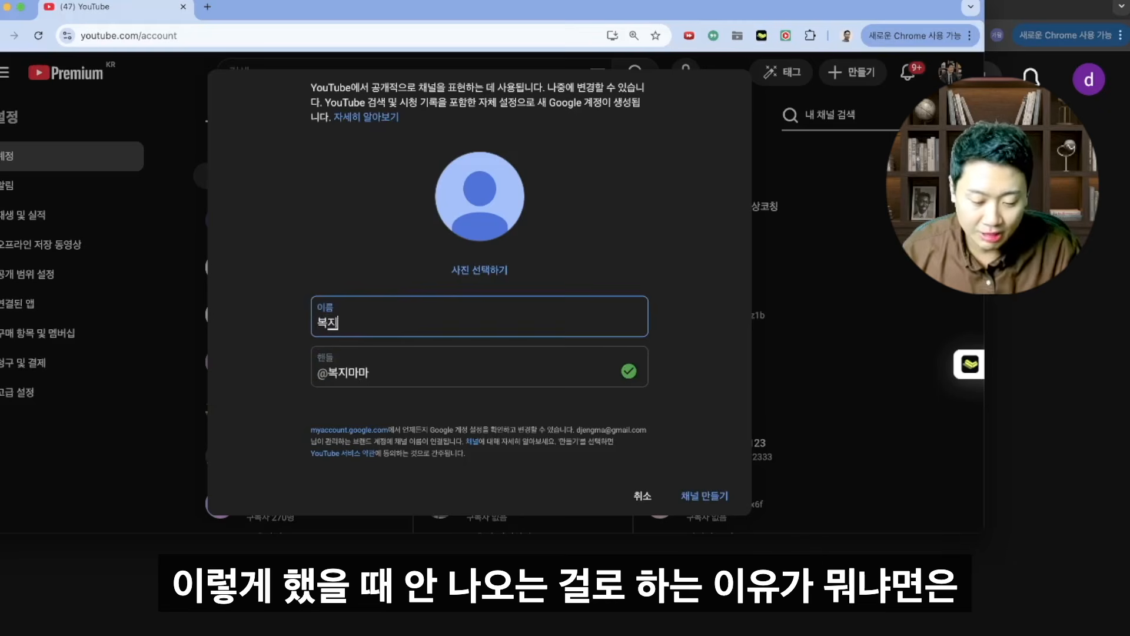
{"action": "type", "text": "복지마마"}
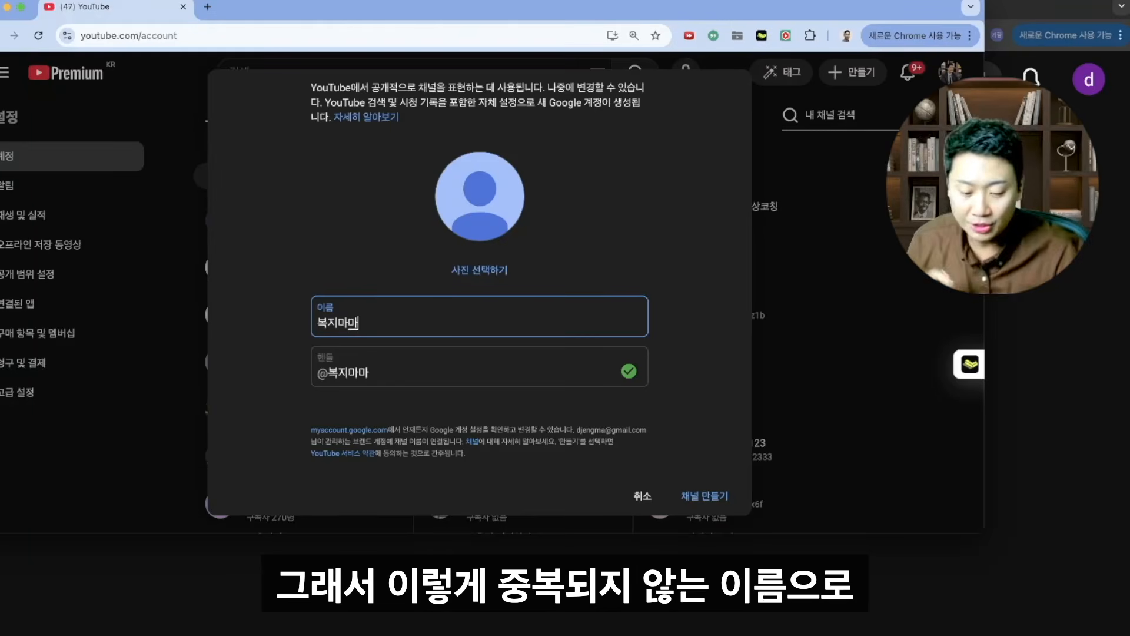
- Create the channel with the entered name and handle, and close the additional-information window on its channel page
{"action": "left_click", "coordinate": [394, 370]}
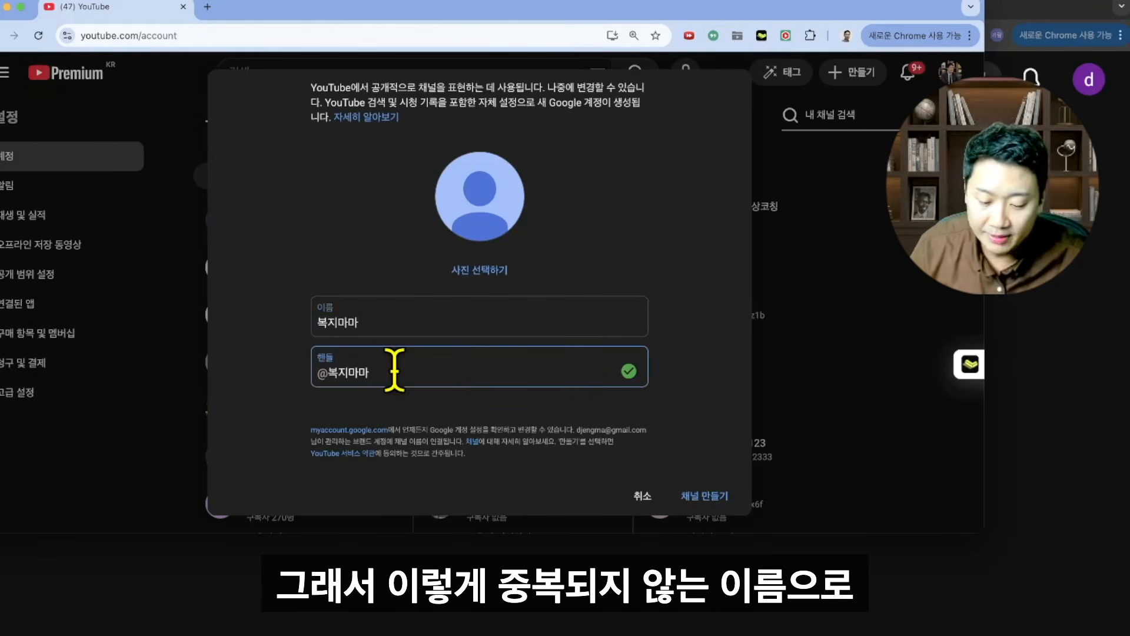
{"action": "left_click", "coordinate": [713, 501]}
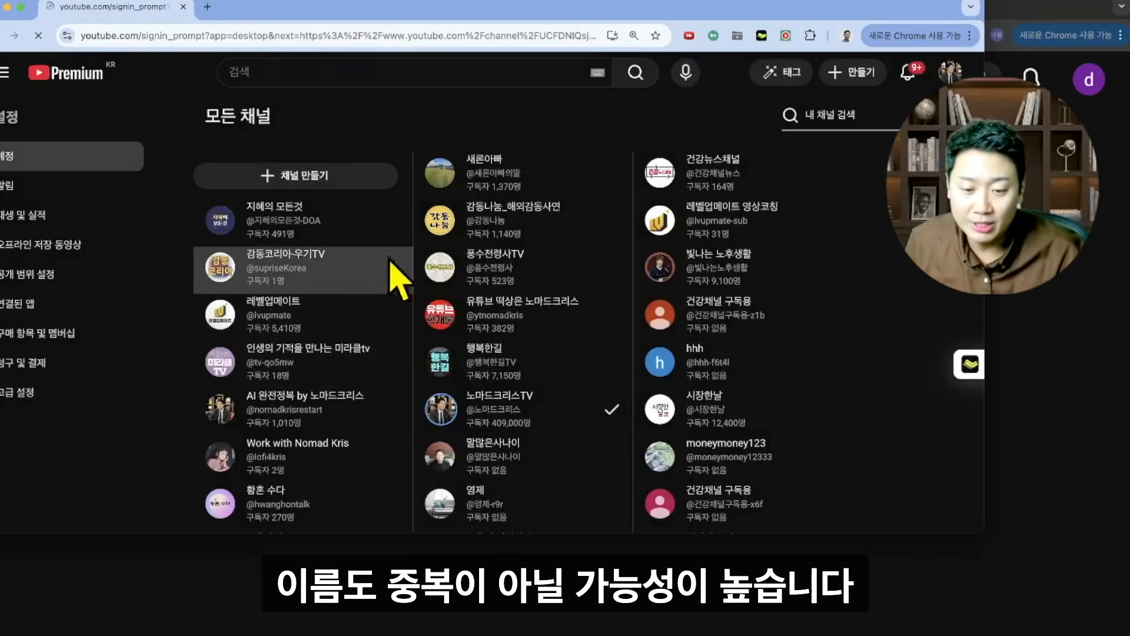
{"action": "left_click", "coordinate": [396, 272]}
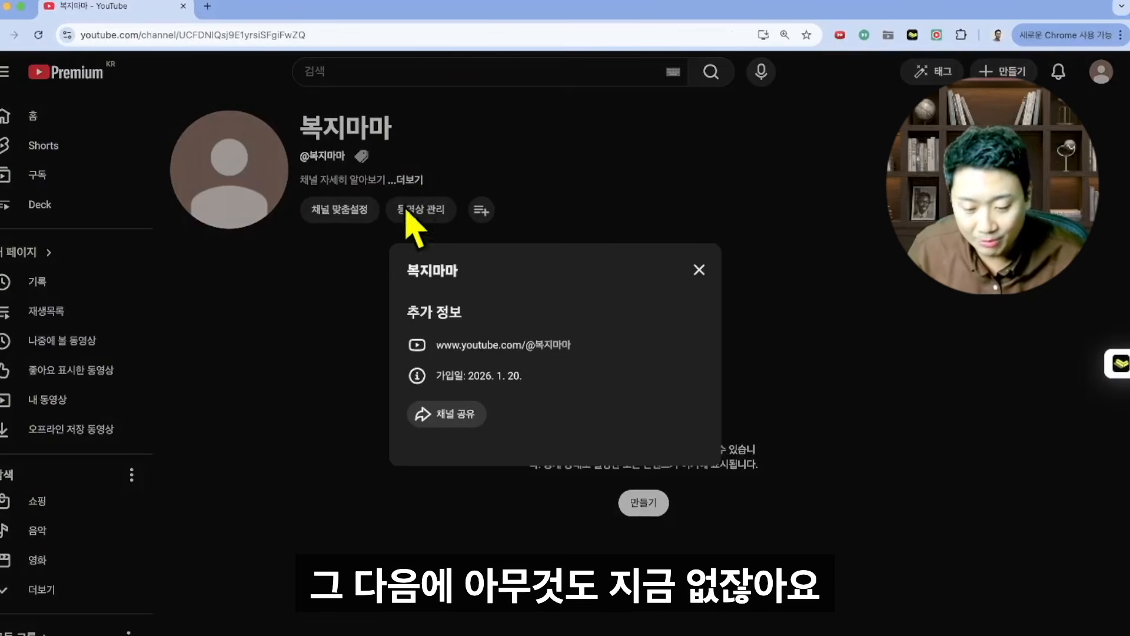
{"action": "left_click", "coordinate": [699, 270]}
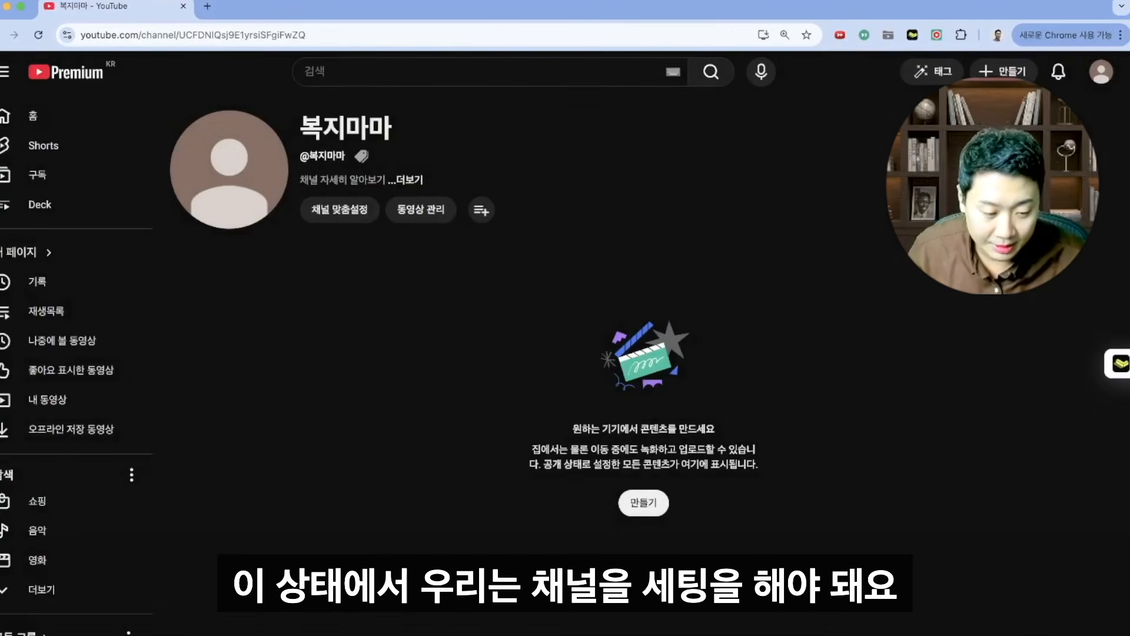
- Open YouTube Studio for the new channel from the account options and continue past the welcome message
{"action": "left_click", "coordinate": [1101, 73]}
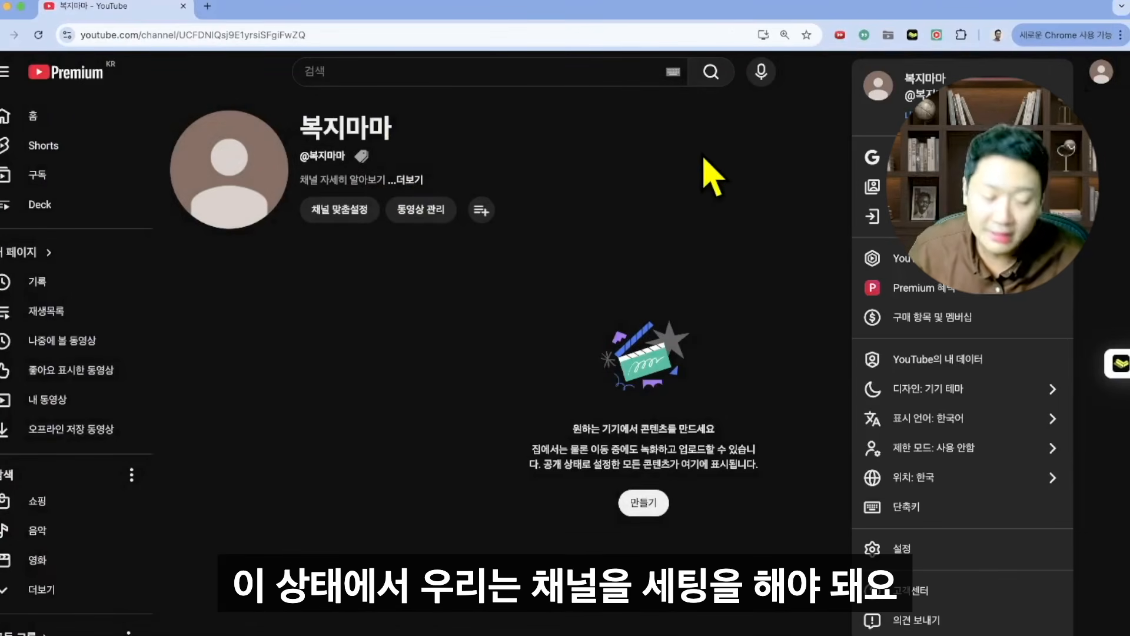
{"action": "left_click", "coordinate": [708, 183]}
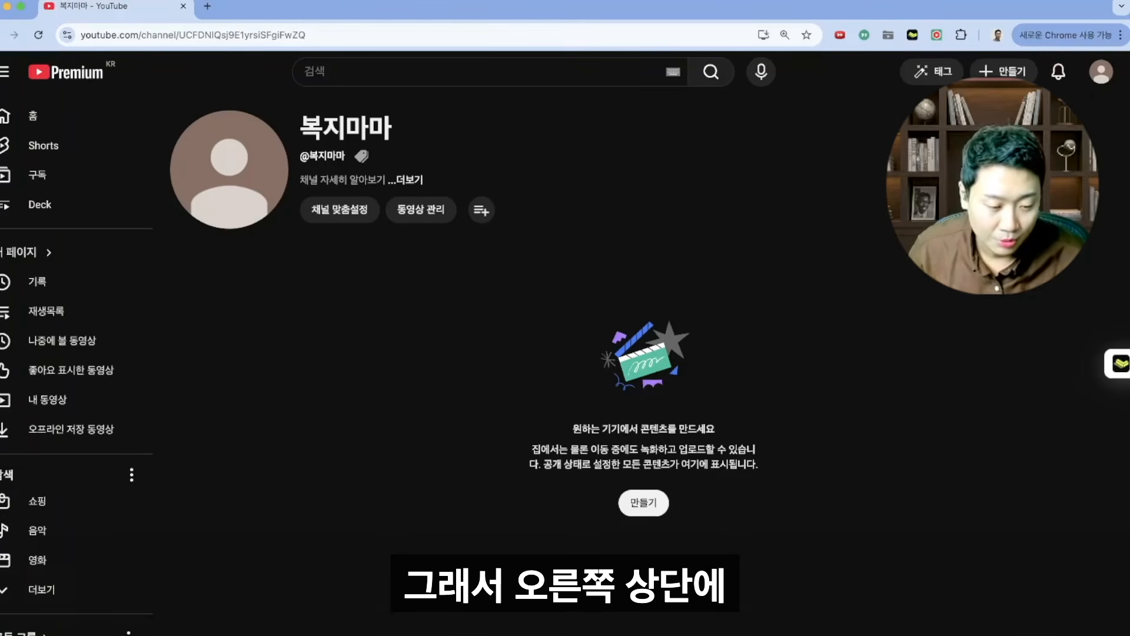
{"action": "left_click", "coordinate": [1101, 73]}
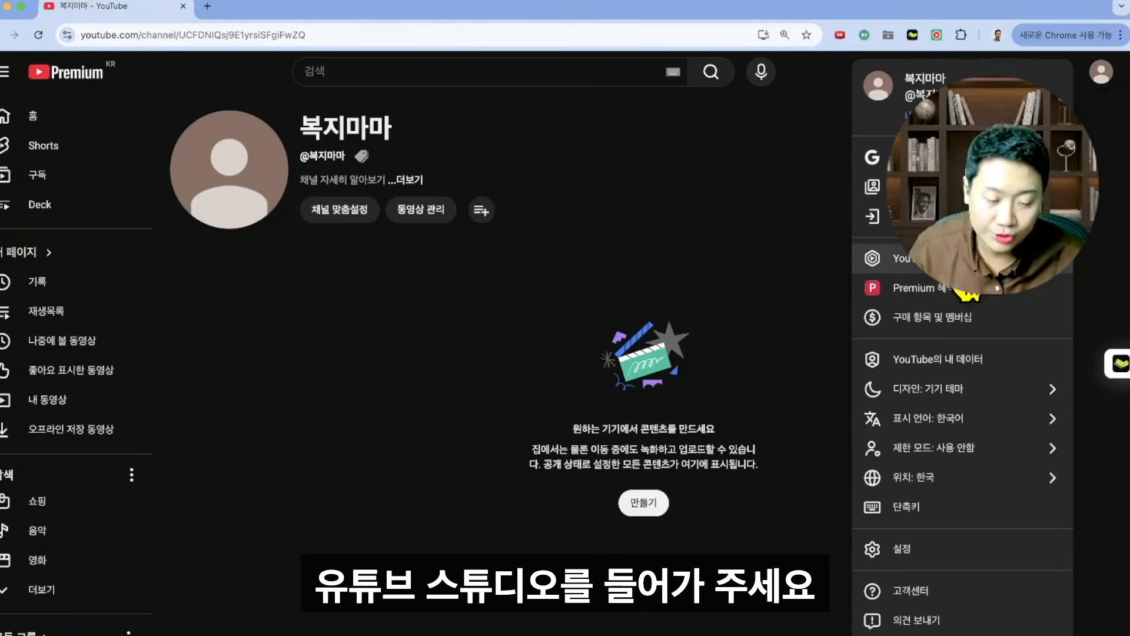
{"action": "left_click", "coordinate": [901, 258]}
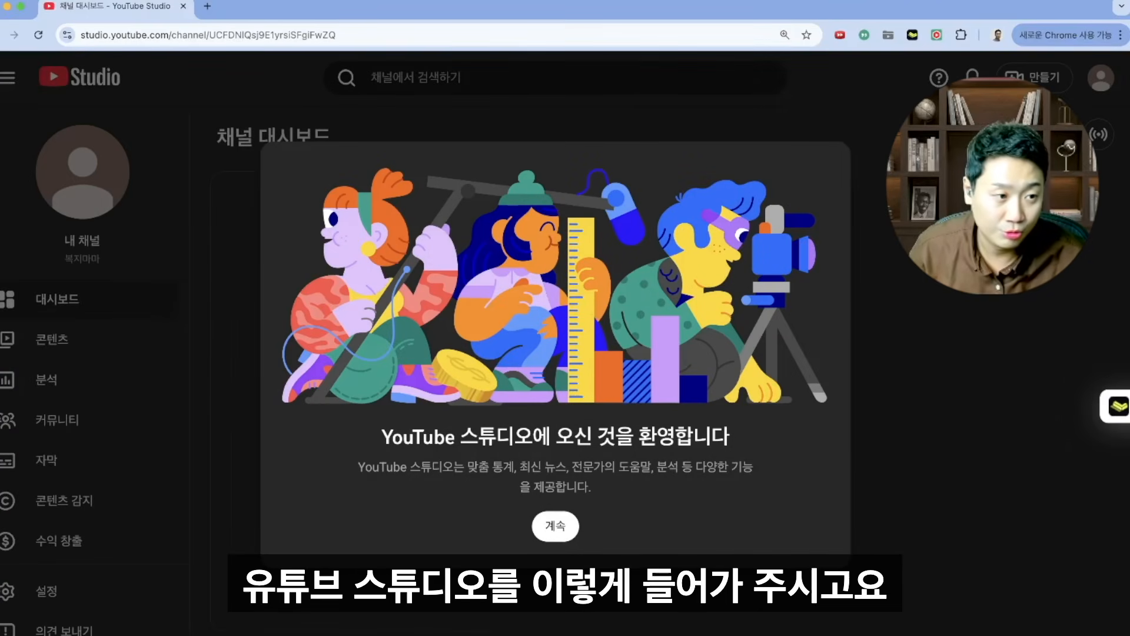
{"action": "left_click", "coordinate": [555, 527]}
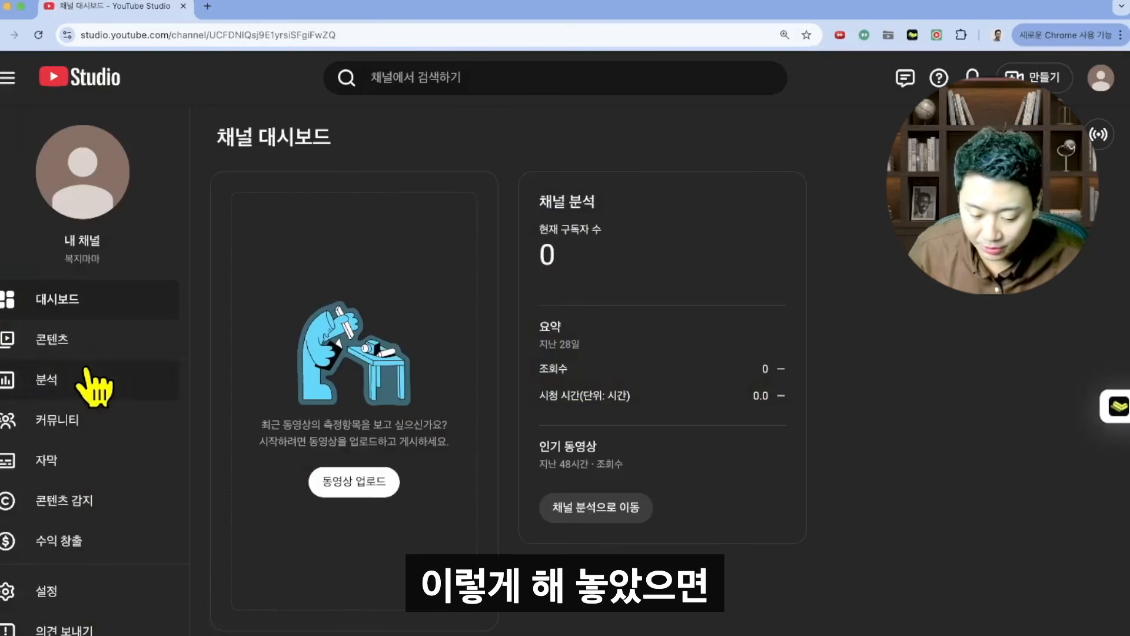
- Look through the Studio sections, including the content (콘텐츠) and analytics (분석) pages, and return to the channel dashboard
{"action": "scroll", "coordinate": [88, 383], "scroll_direction": "down", "scroll_amount": 2}
{"action": "scroll", "coordinate": [88, 380], "scroll_direction": "up", "scroll_amount": 2}
{"action": "scroll", "coordinate": [88, 382], "scroll_direction": "down", "scroll_amount": 2}
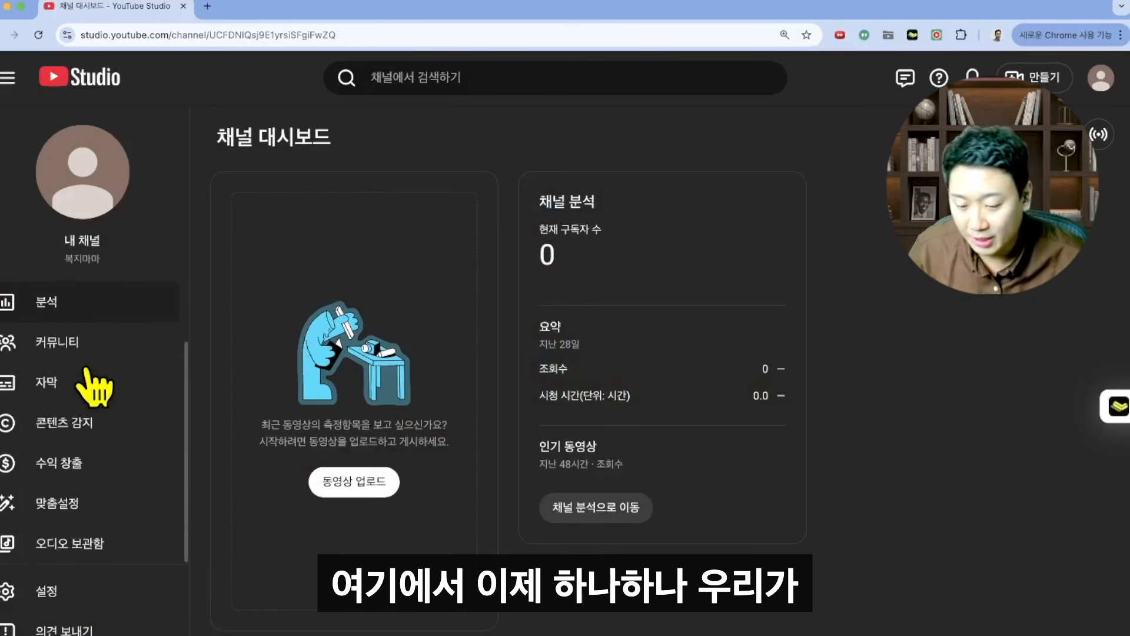
{"action": "scroll", "coordinate": [89, 383], "scroll_direction": "up", "scroll_amount": 2}
{"action": "left_click", "coordinate": [64, 347]}
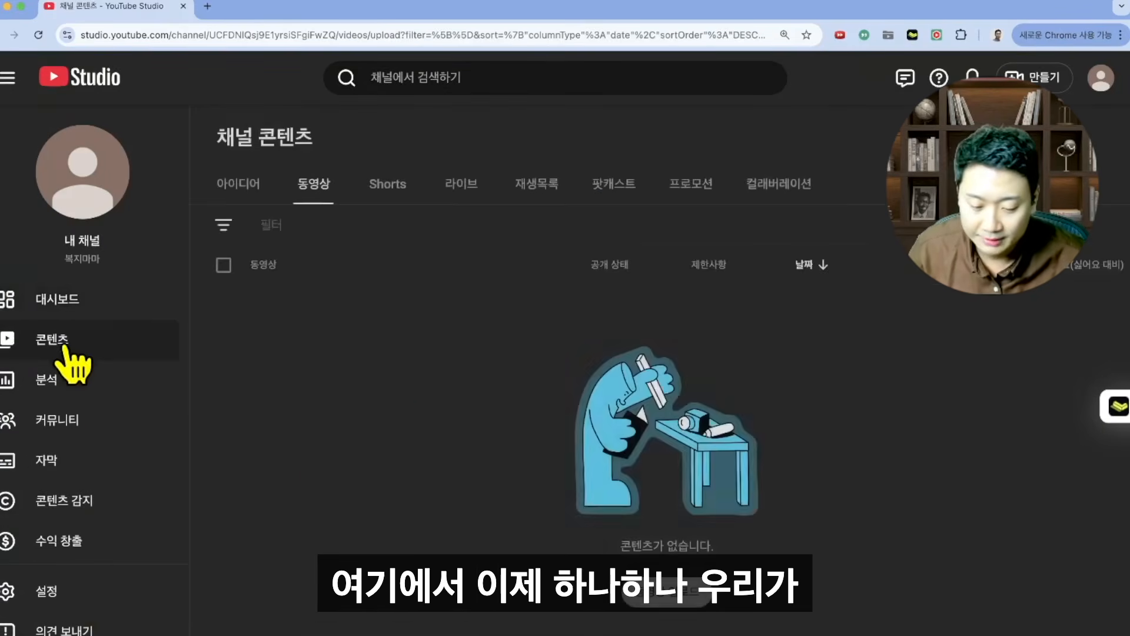
{"action": "left_click", "coordinate": [102, 380]}
{"action": "left_click", "coordinate": [80, 318]}
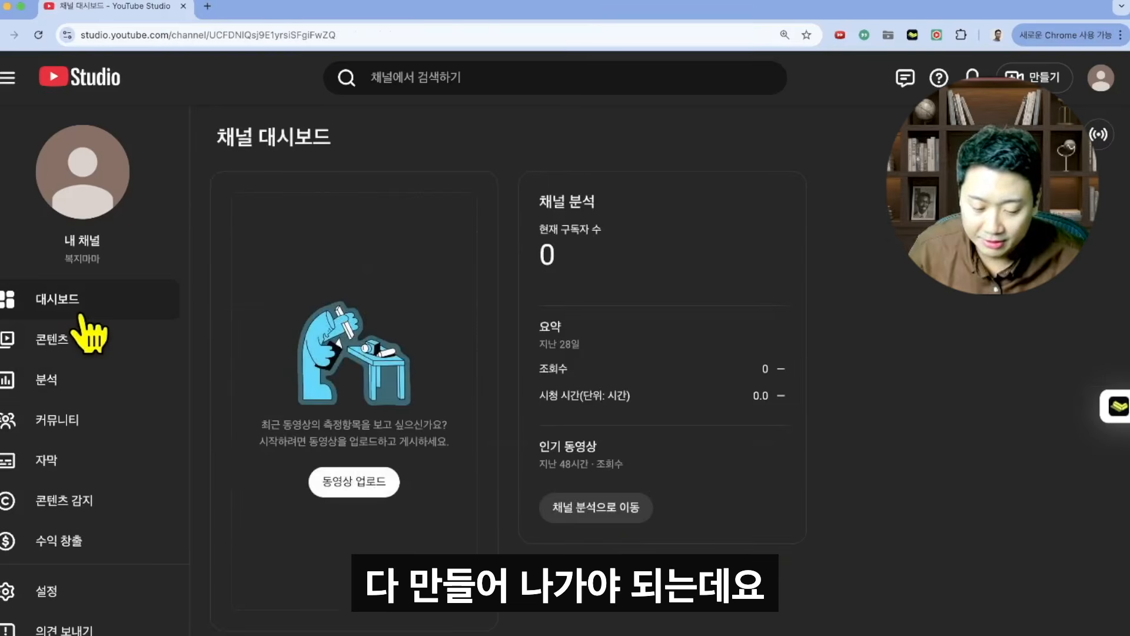
- Look through the content, analytics, community, subtitles, content detection and monetization sections, and open the channel customization (맞춤설정) page
{"action": "left_click", "coordinate": [88, 344]}
{"action": "left_click", "coordinate": [87, 380]}
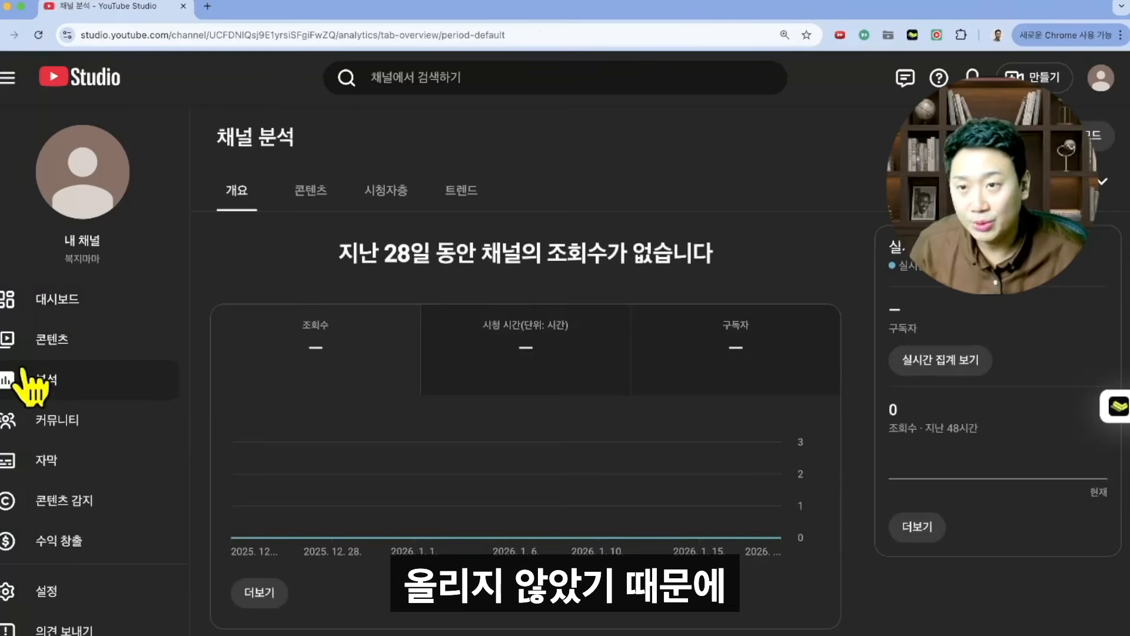
{"action": "left_click", "coordinate": [57, 421]}
{"action": "scroll", "coordinate": [55, 434], "scroll_direction": "down", "scroll_amount": 2}
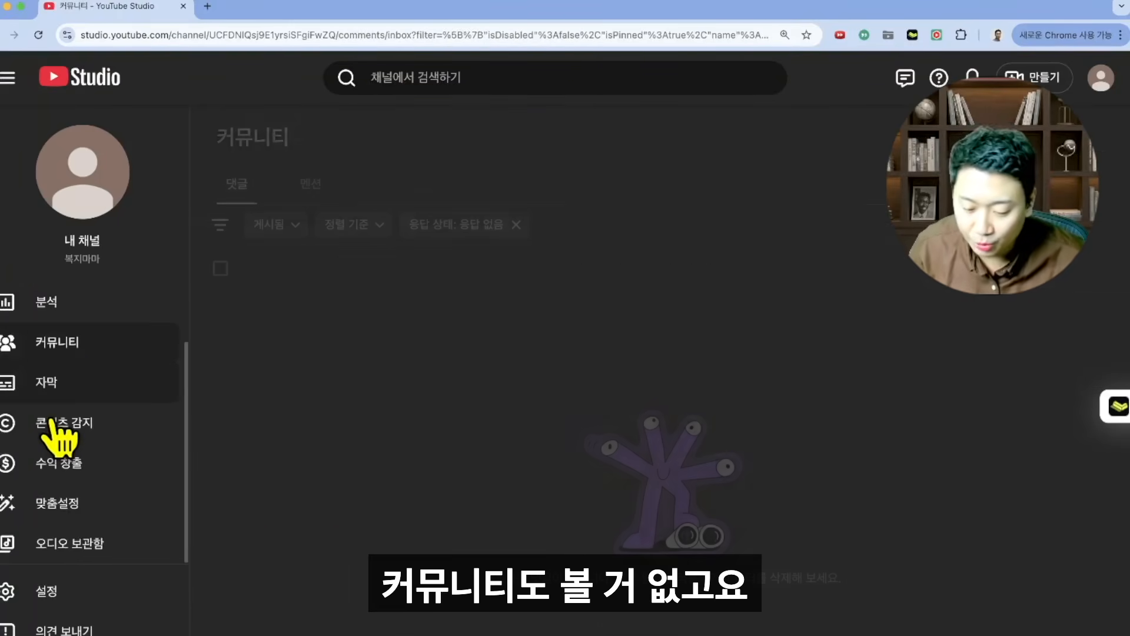
{"action": "left_click", "coordinate": [54, 391]}
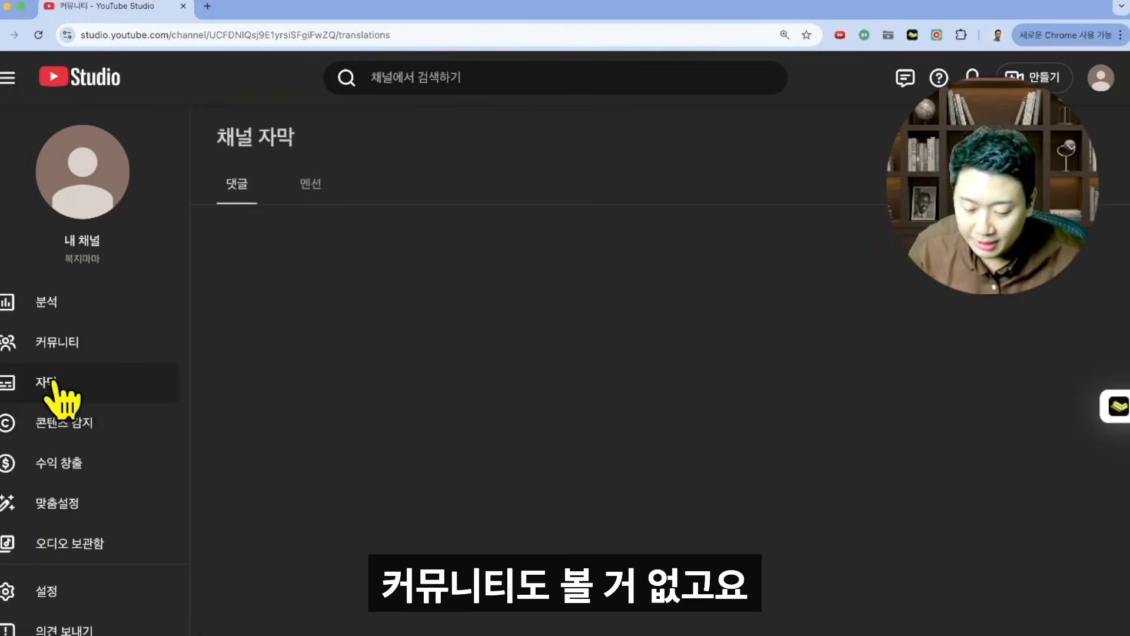
{"action": "left_click", "coordinate": [65, 427]}
{"action": "left_click", "coordinate": [80, 465]}
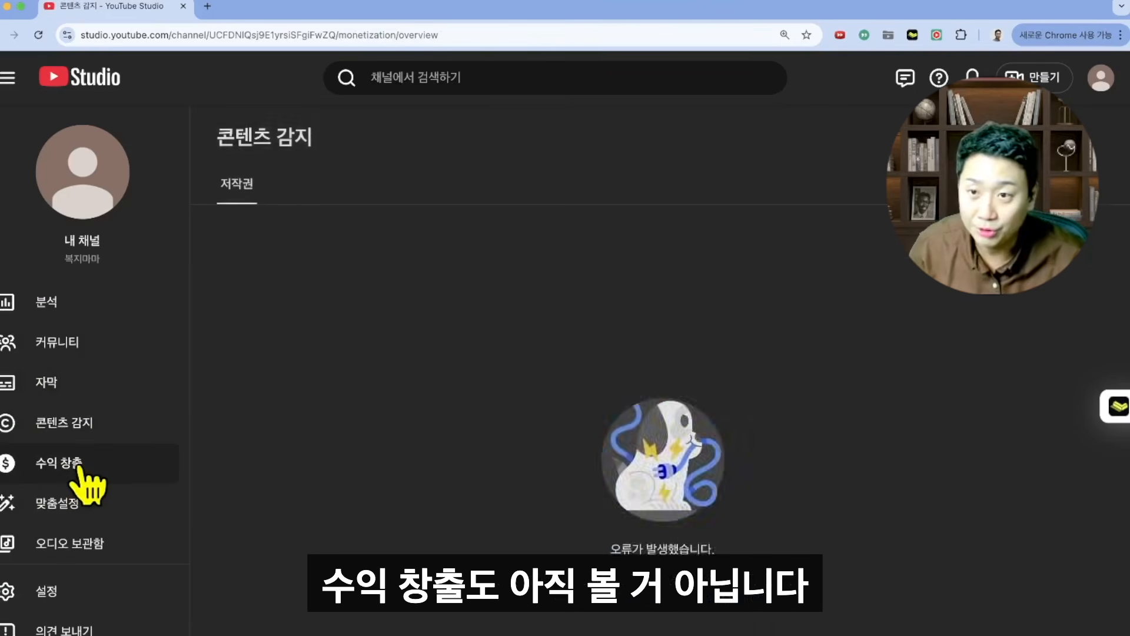
{"action": "left_click", "coordinate": [97, 505]}
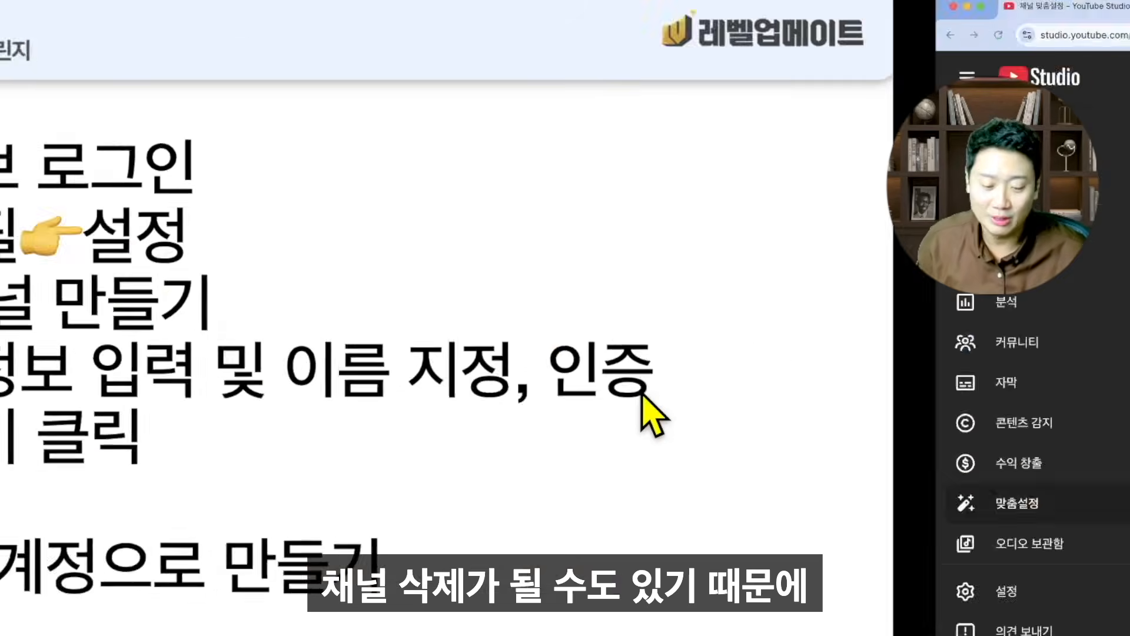
- Review the profile settings of the channel, from banner, photo, name and handle down to the channel URL, links and contact information
{"action": "scroll", "coordinate": [541, 406], "scroll_direction": "down", "scroll_amount": 6}
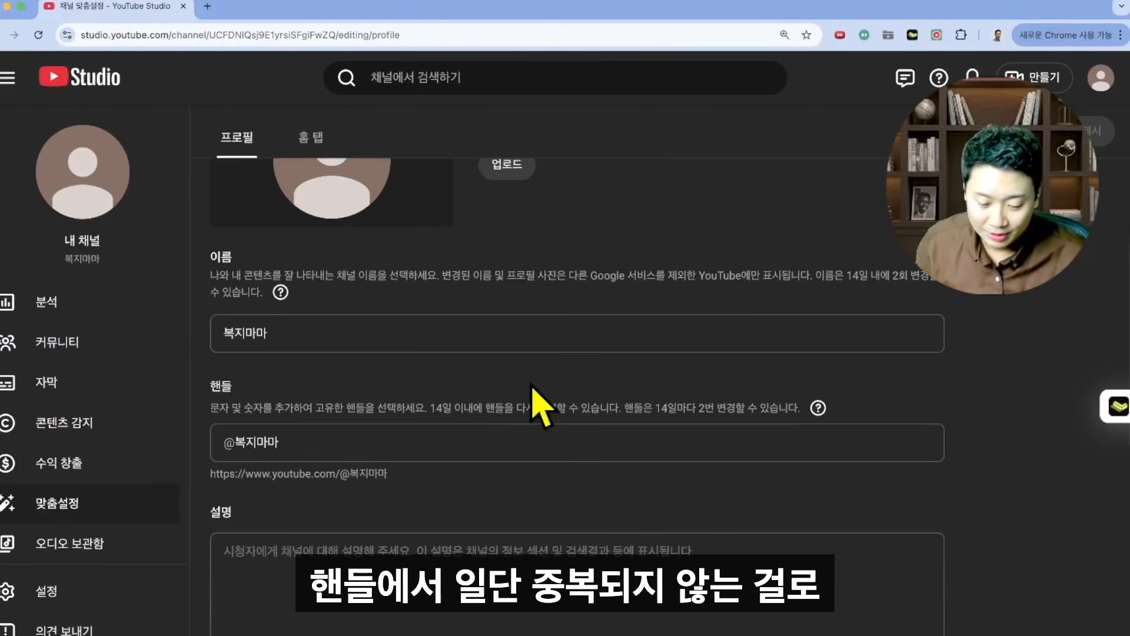
{"action": "left_click", "coordinate": [415, 442]}
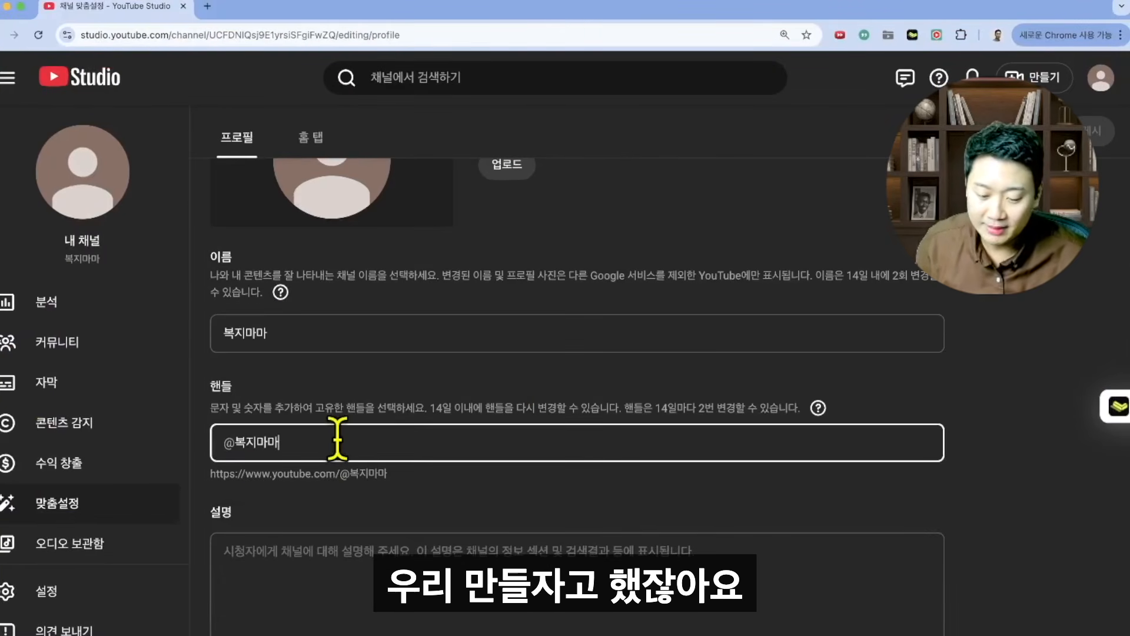
{"action": "scroll", "coordinate": [334, 447], "scroll_direction": "up", "scroll_amount": 1}
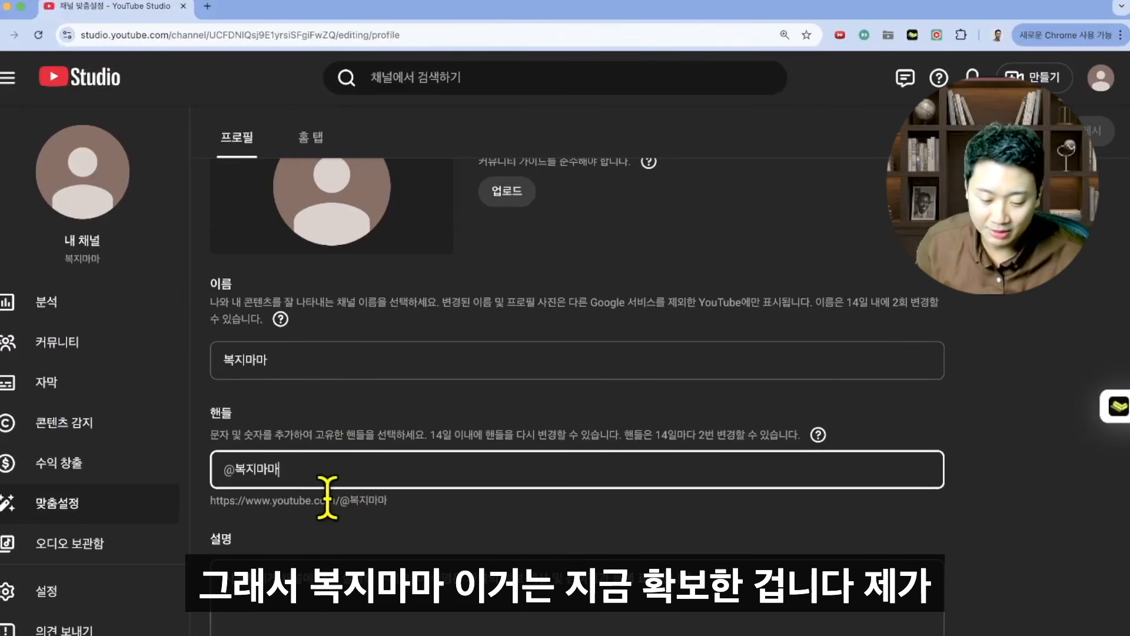
{"action": "left_click_drag", "start_coordinate": [327, 497], "coordinate": [481, 507]}
{"action": "scroll", "coordinate": [442, 408], "scroll_direction": "up", "scroll_amount": 5}
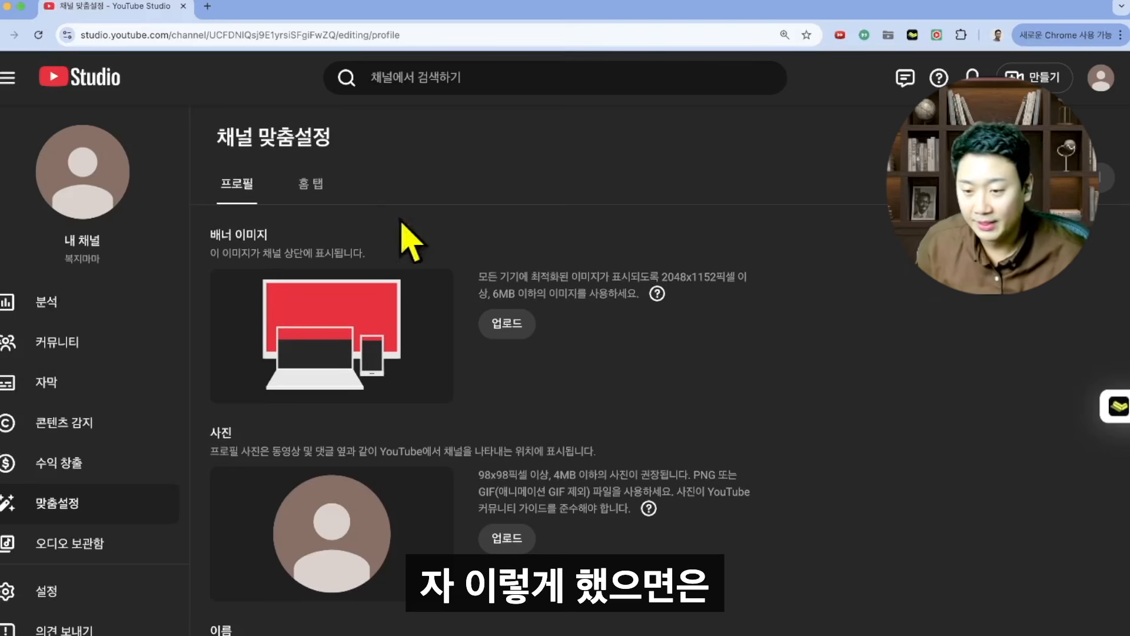
{"action": "scroll", "coordinate": [396, 378], "scroll_direction": "down", "scroll_amount": 10}
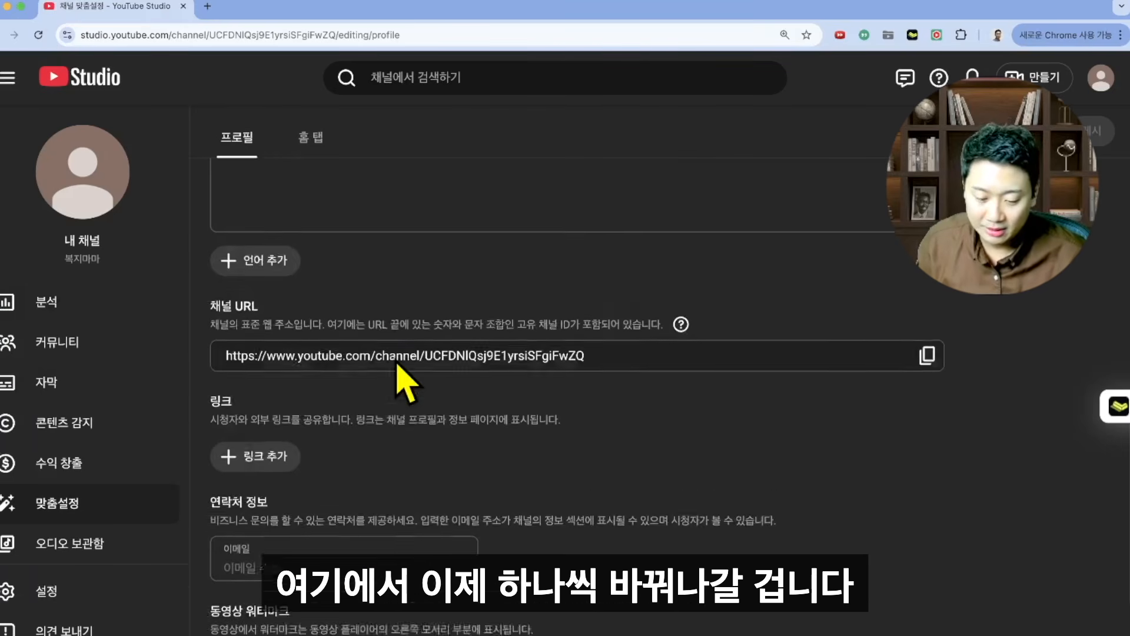
{"action": "scroll", "coordinate": [396, 353], "scroll_direction": "up", "scroll_amount": 8}
{"action": "scroll", "coordinate": [395, 356], "scroll_direction": "down", "scroll_amount": 4}
{"action": "scroll", "coordinate": [383, 278], "scroll_direction": "up", "scroll_amount": 5}
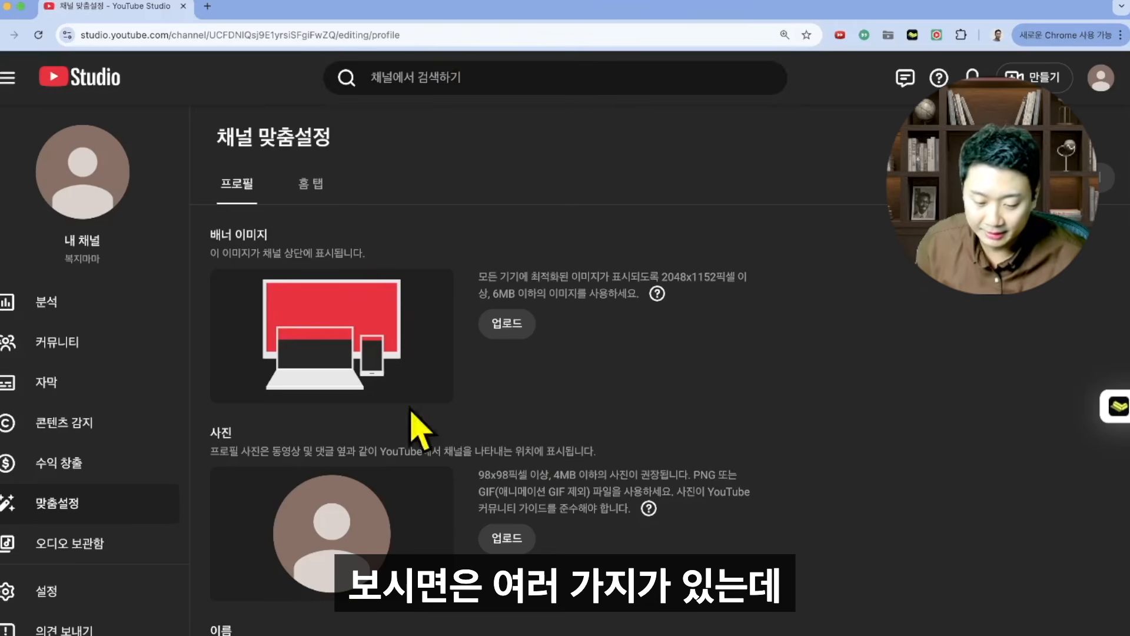
- Check the home tab (홈 탭) layout sections of the channel customization and return to the profile (프로필) settings
{"action": "left_click", "coordinate": [308, 186]}
{"action": "left_click", "coordinate": [235, 186]}
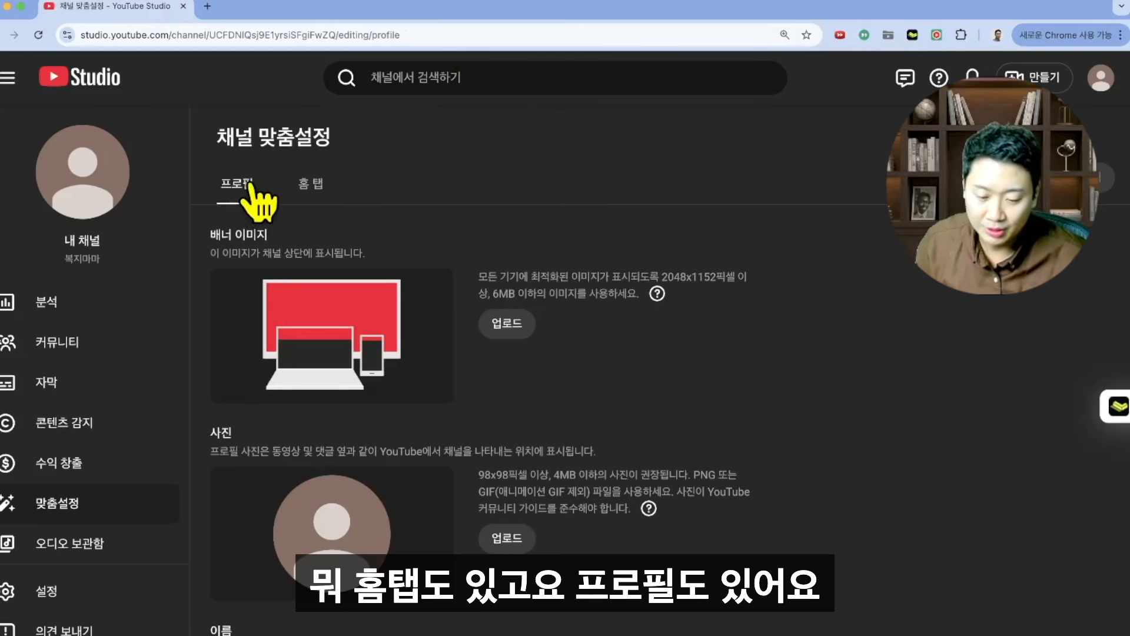
{"action": "left_click", "coordinate": [321, 188]}
{"action": "scroll", "coordinate": [386, 400], "scroll_direction": "down", "scroll_amount": 3}
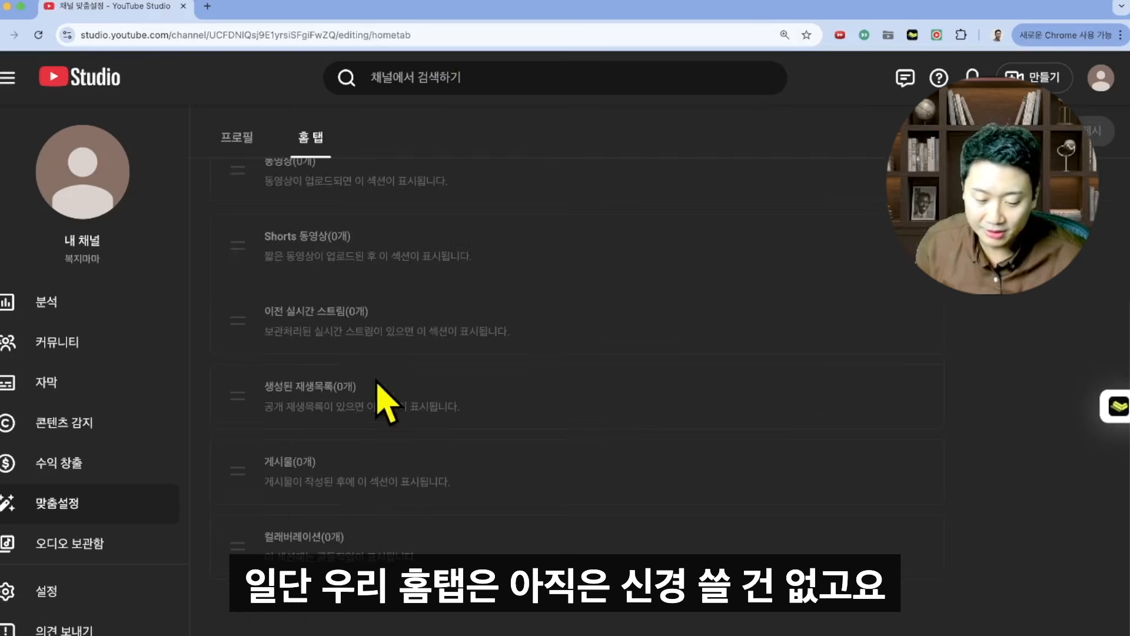
{"action": "scroll", "coordinate": [386, 401], "scroll_direction": "up", "scroll_amount": 3}
{"action": "left_click", "coordinate": [238, 200]}
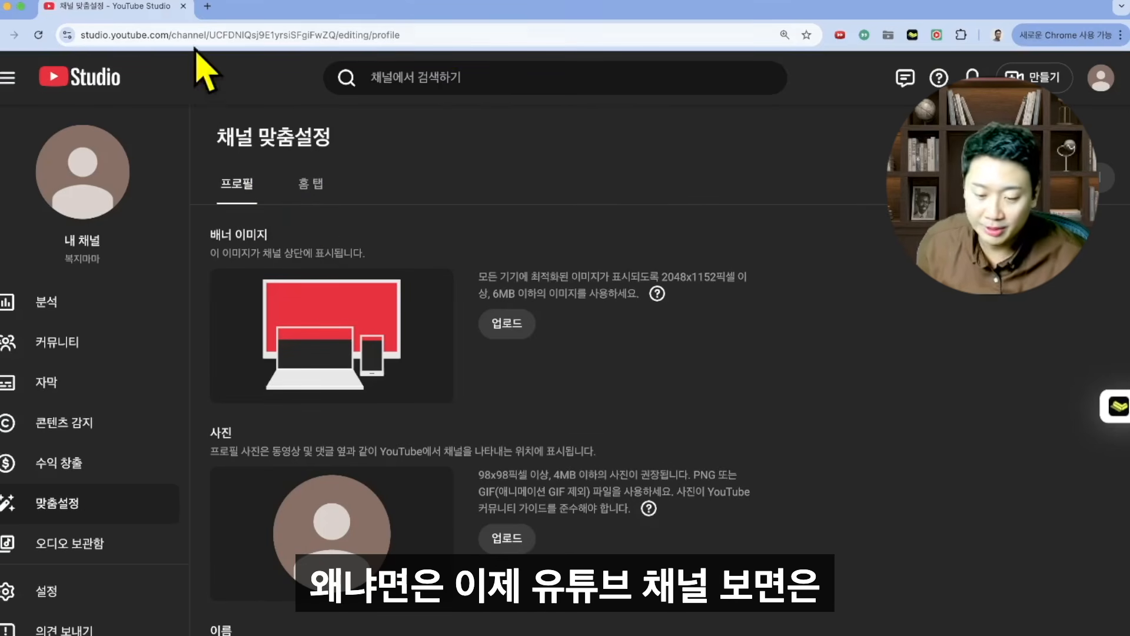
- Open YouTube in a new browser tab, search for "노마드크리스" and view the videos page of the 노마드크리스TV channel
{"action": "left_click", "coordinate": [207, 7]}
{"action": "type", "text": "you"}
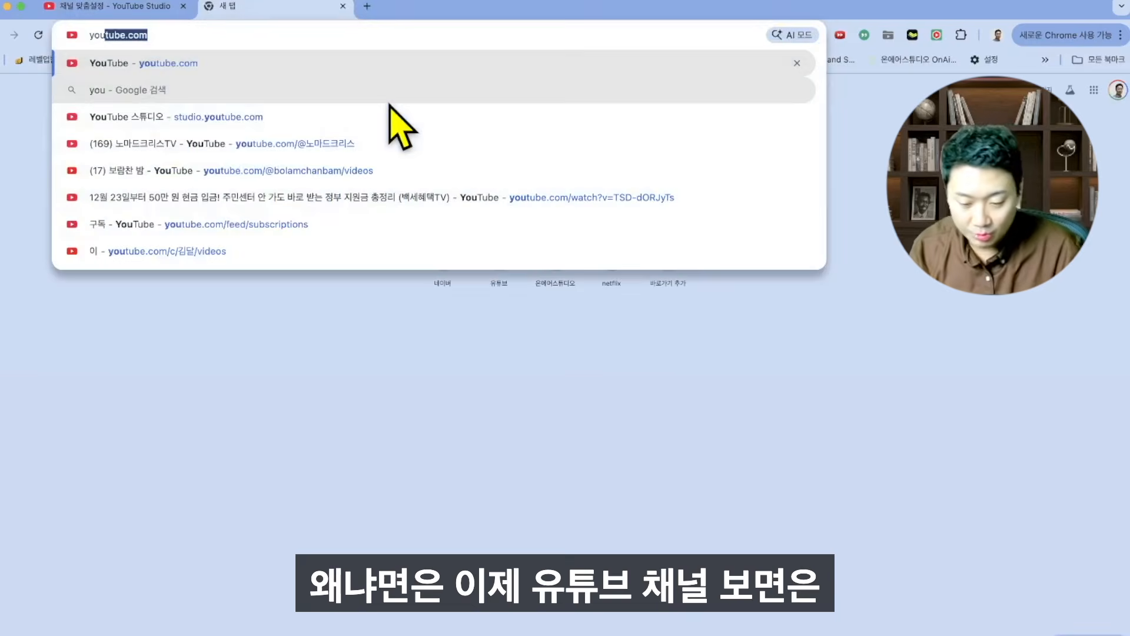
{"action": "key", "text": "Return"}
{"action": "left_click", "coordinate": [530, 72]}
{"action": "type", "text": "노마드크리스"}
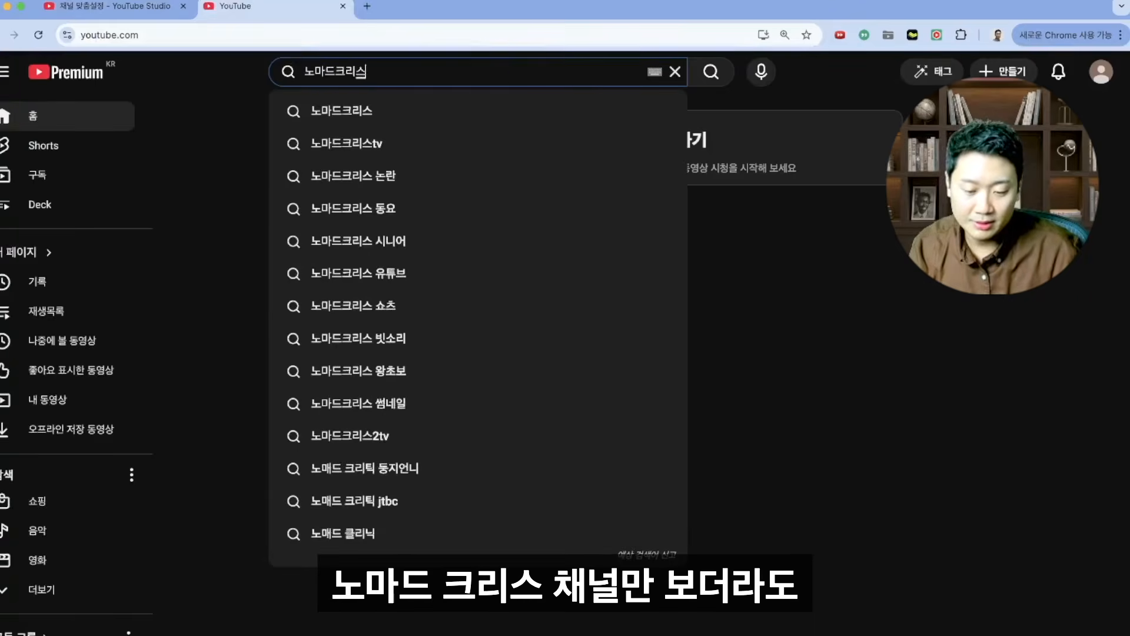
{"action": "key", "text": "Return"}
{"action": "left_click", "coordinate": [575, 176]}
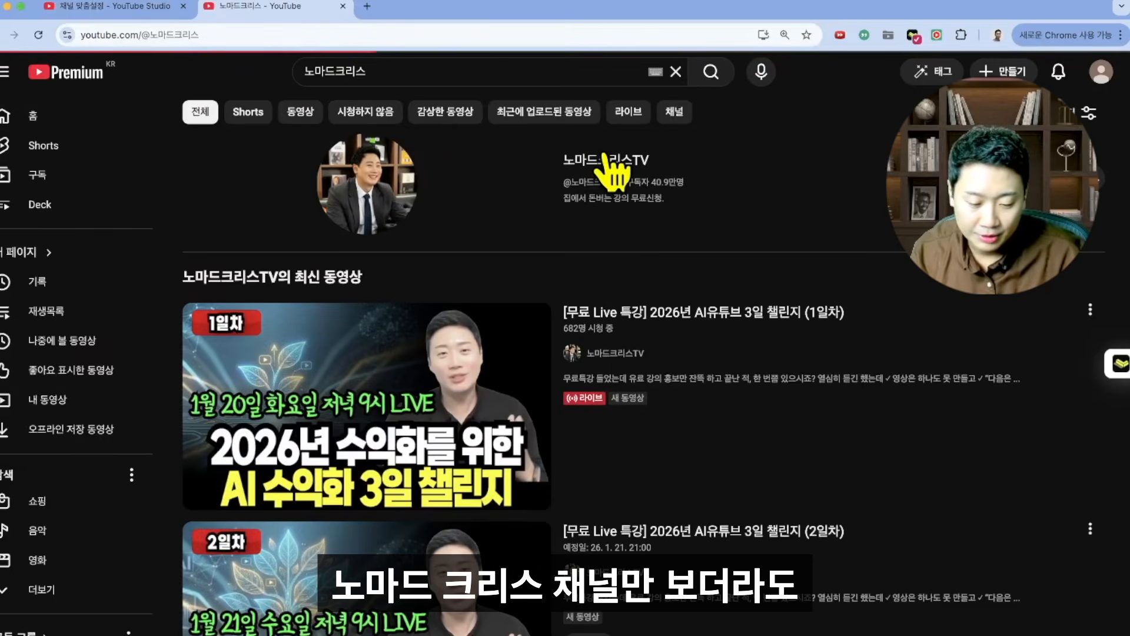
{"action": "left_click", "coordinate": [259, 419]}
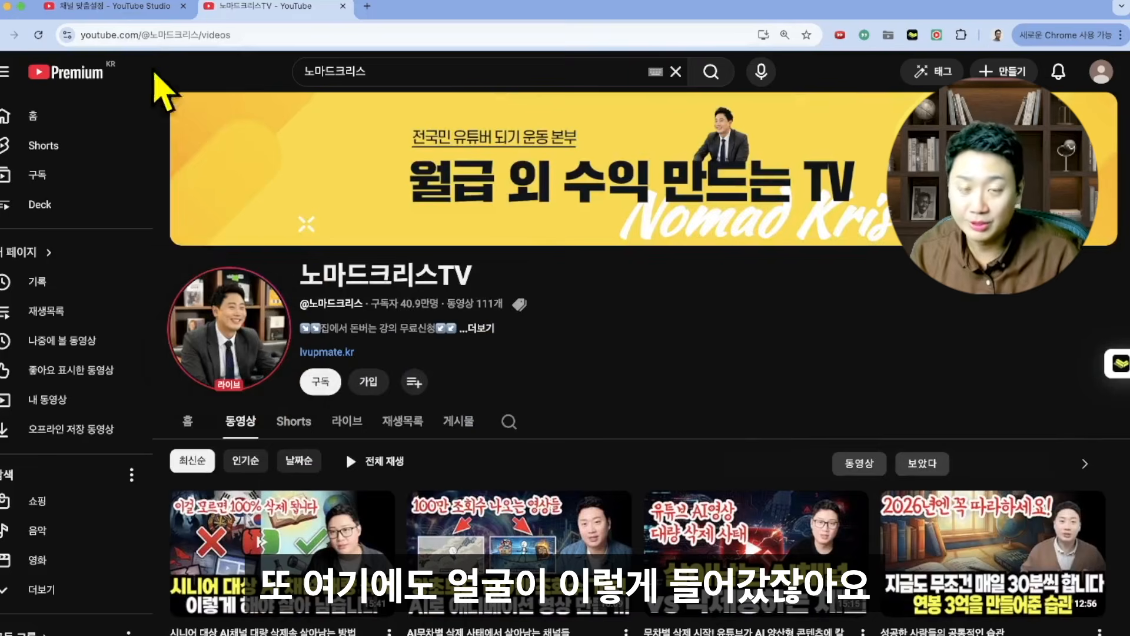
- Return to the channel customization page in YouTube Studio and review its banner image and profile photo settings
{"action": "left_click", "coordinate": [147, 7]}
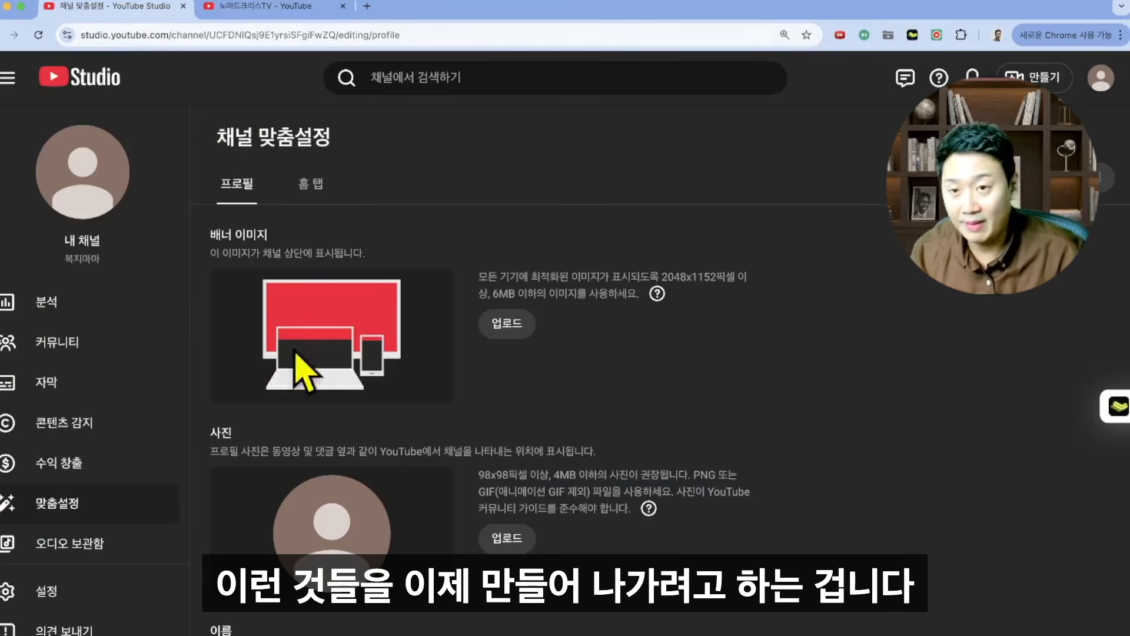
{"action": "scroll", "coordinate": [388, 415], "scroll_direction": "down", "scroll_amount": 5}
{"action": "scroll", "coordinate": [391, 341], "scroll_direction": "up", "scroll_amount": 4}
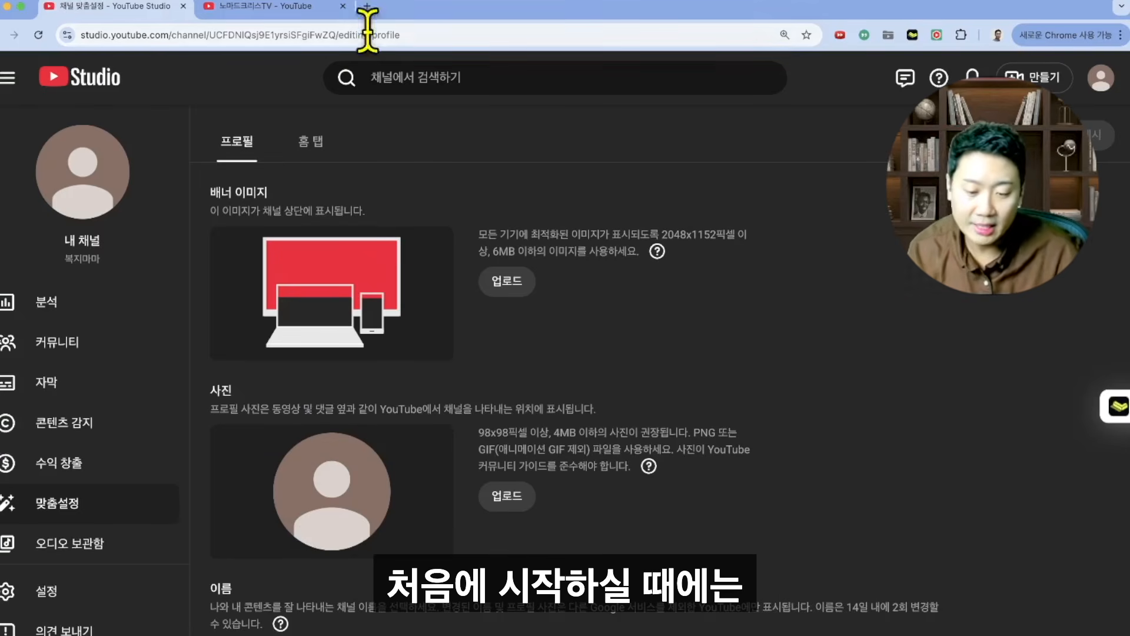
- Search the web for "미리캔버스" in a new browser tab
{"action": "left_click", "coordinate": [366, 6]}
{"action": "type", "text": "man"}
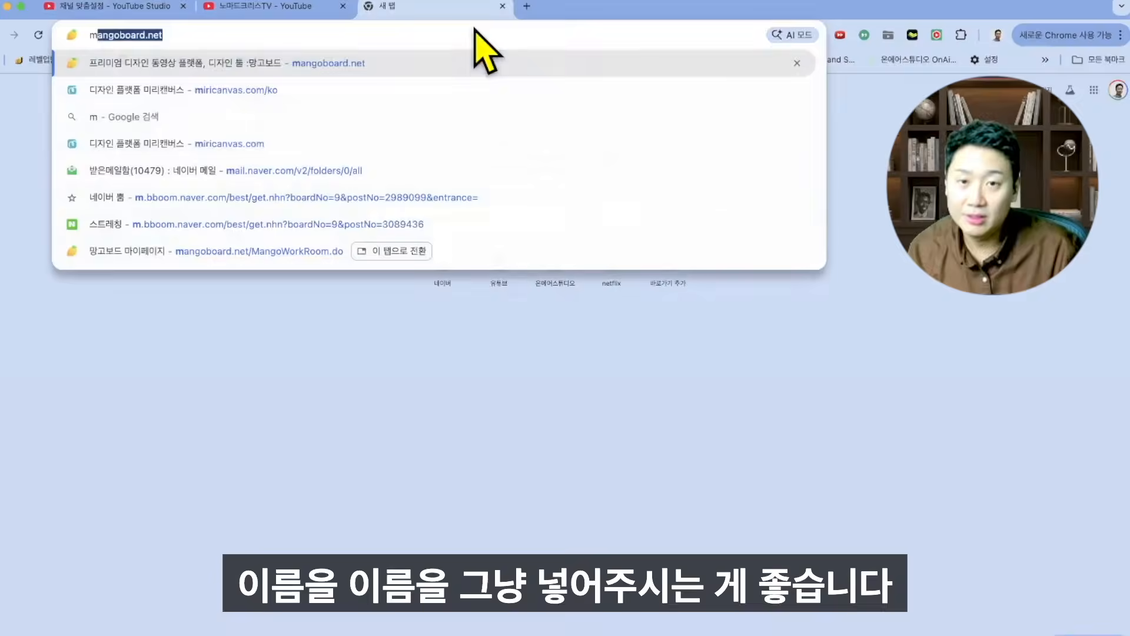
{"action": "key", "text": "BackSpace"}
{"action": "key", "text": "BackSpace"}
{"action": "key", "text": "BackSpace"}
{"action": "key", "text": "BackSpace"}
{"action": "type", "text": "mi"}
{"action": "key", "text": "BackSpace"}
{"action": "key", "text": "BackSpace"}
{"action": "key", "text": "BackSpace"}
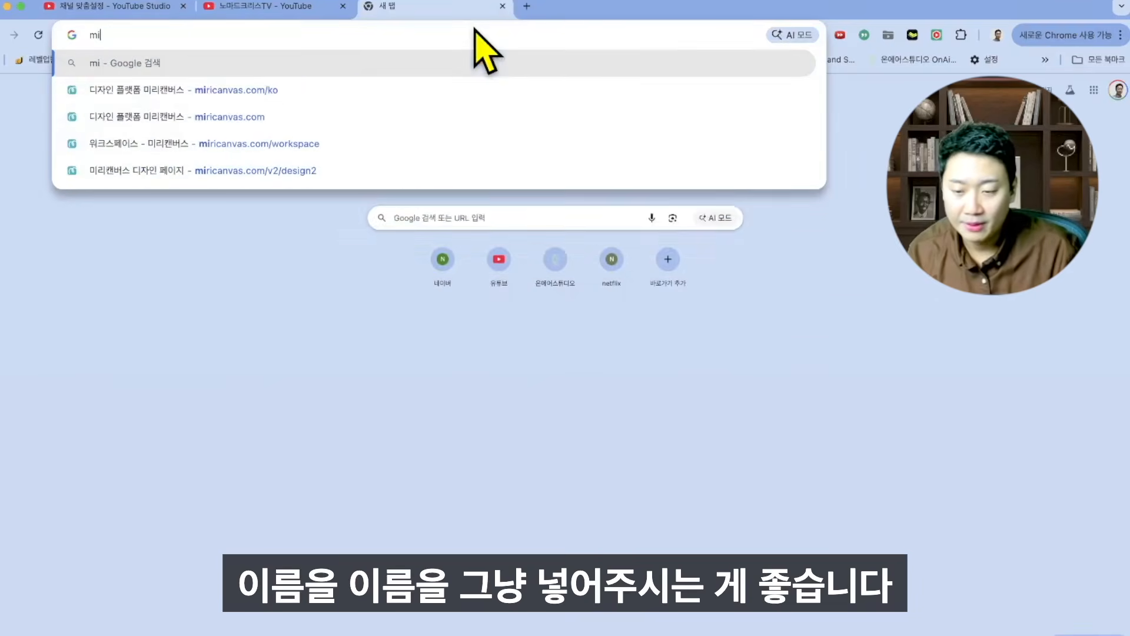
{"action": "type", "text": "미리캔버스"}
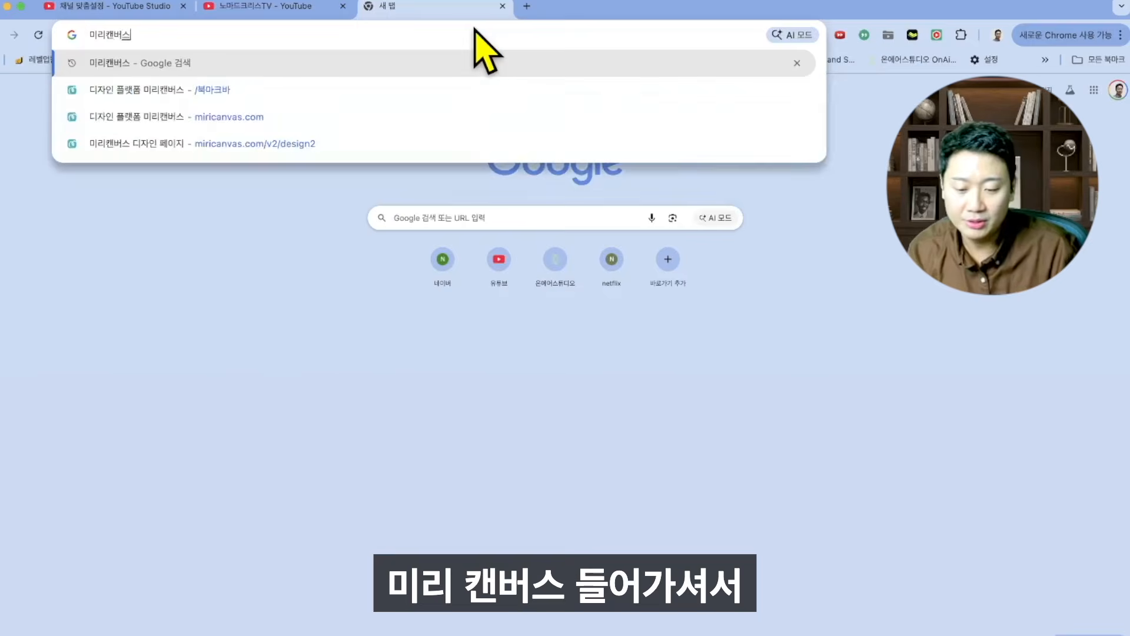
{"action": "key", "text": "Return"}
- Open the public page of the 복지마마 channel from Studio and compare it with the 노마드크리스TV channel page
{"action": "left_click", "coordinate": [191, 8]}
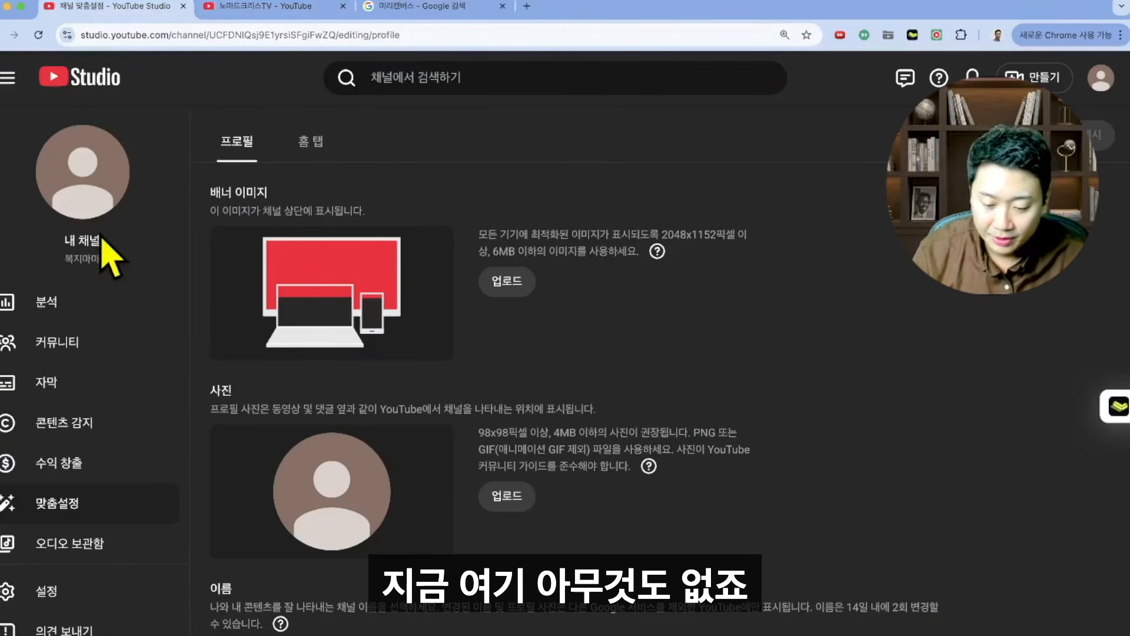
{"action": "left_click", "coordinate": [84, 180]}
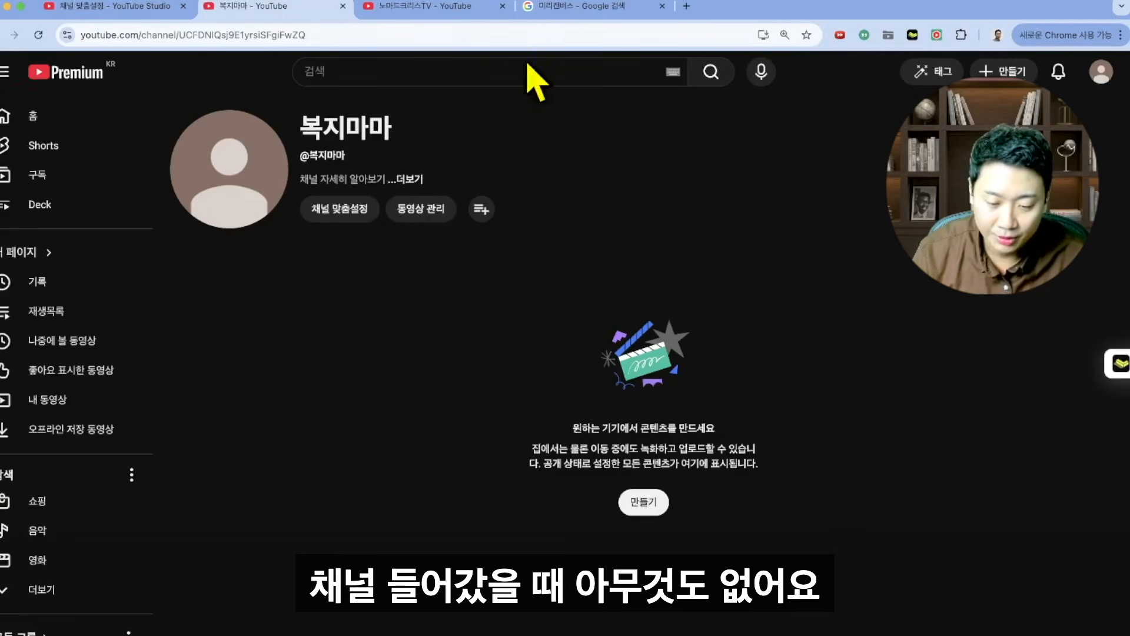
{"action": "left_click", "coordinate": [414, 8]}
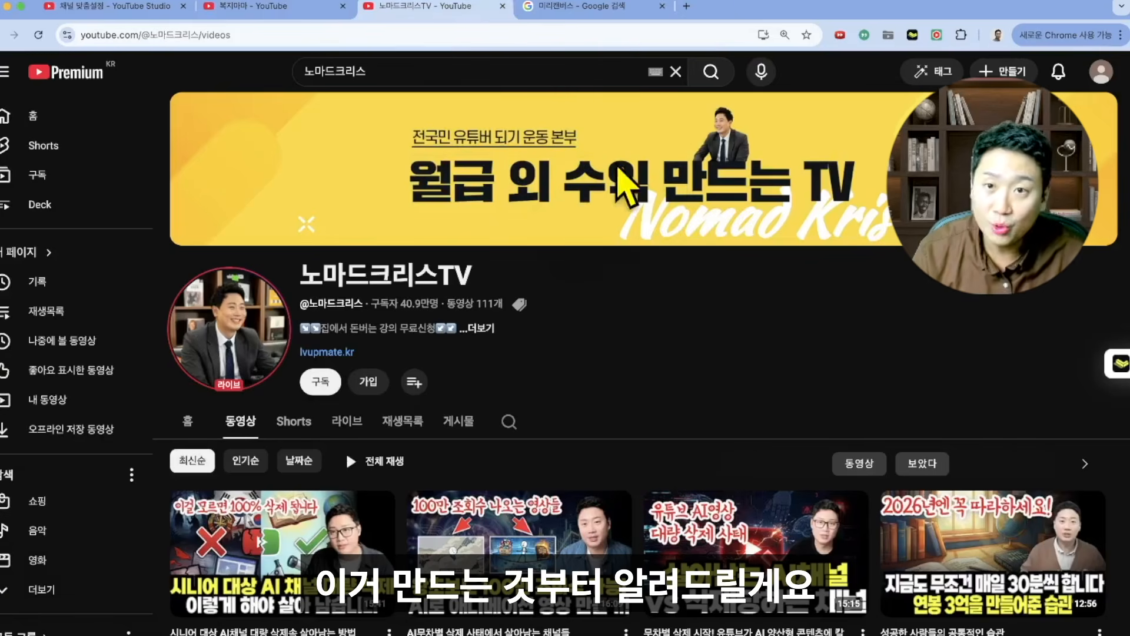
- Open the MiriCanvas site and start a new YouTube channel art (채널 아트) design at 2560 × 1440 px
{"action": "left_click", "coordinate": [605, 10]}
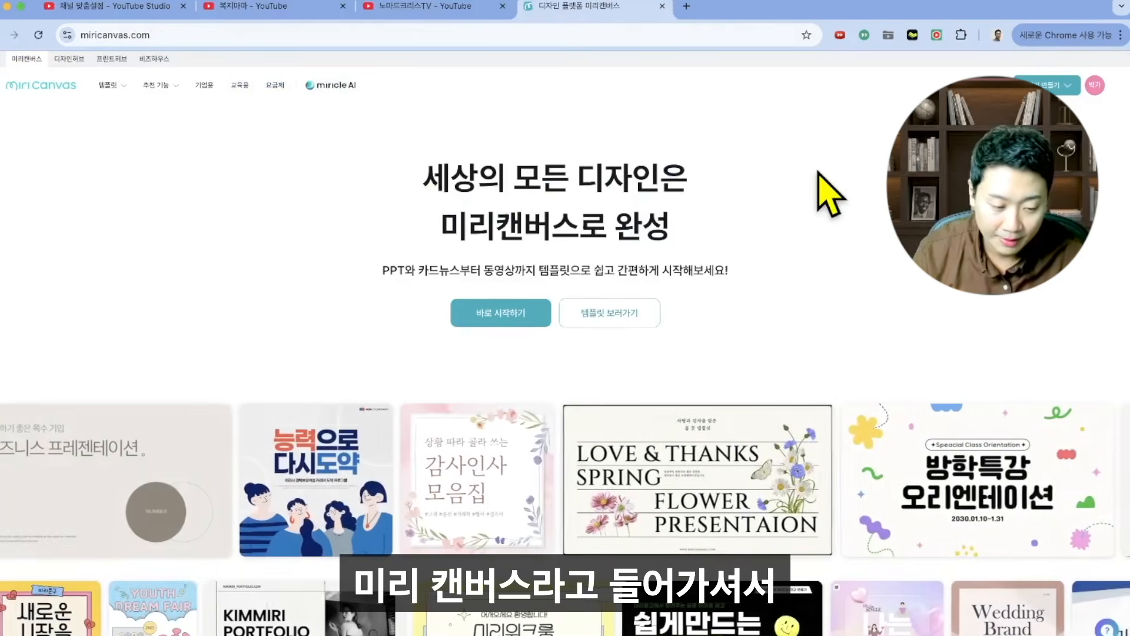
{"action": "key", "text": "super+0"}
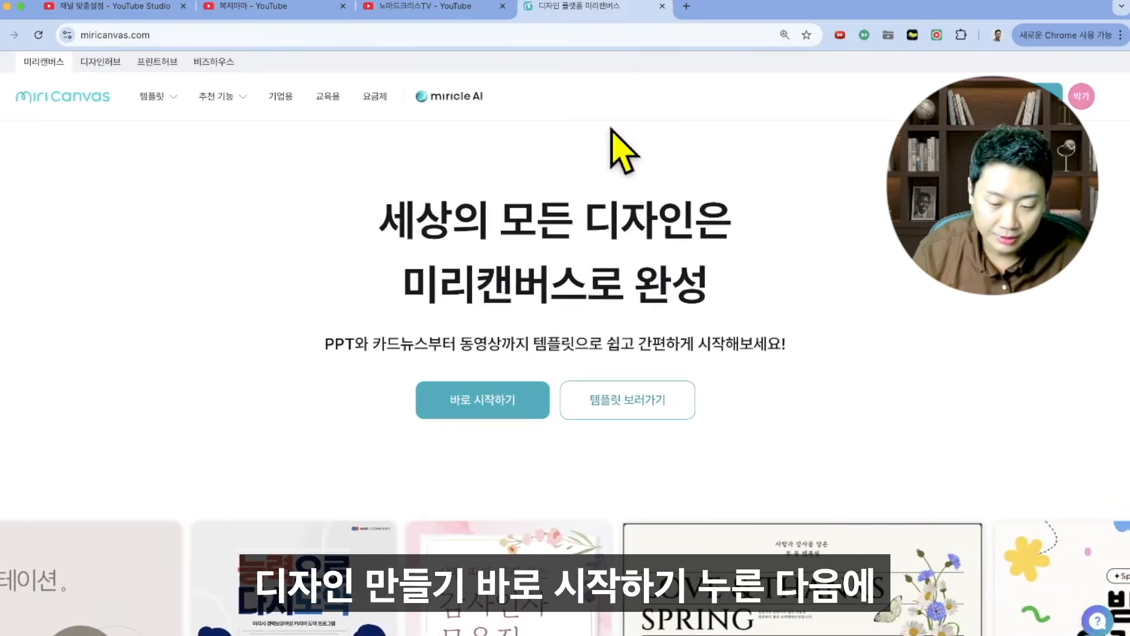
{"action": "left_click", "coordinate": [497, 402]}
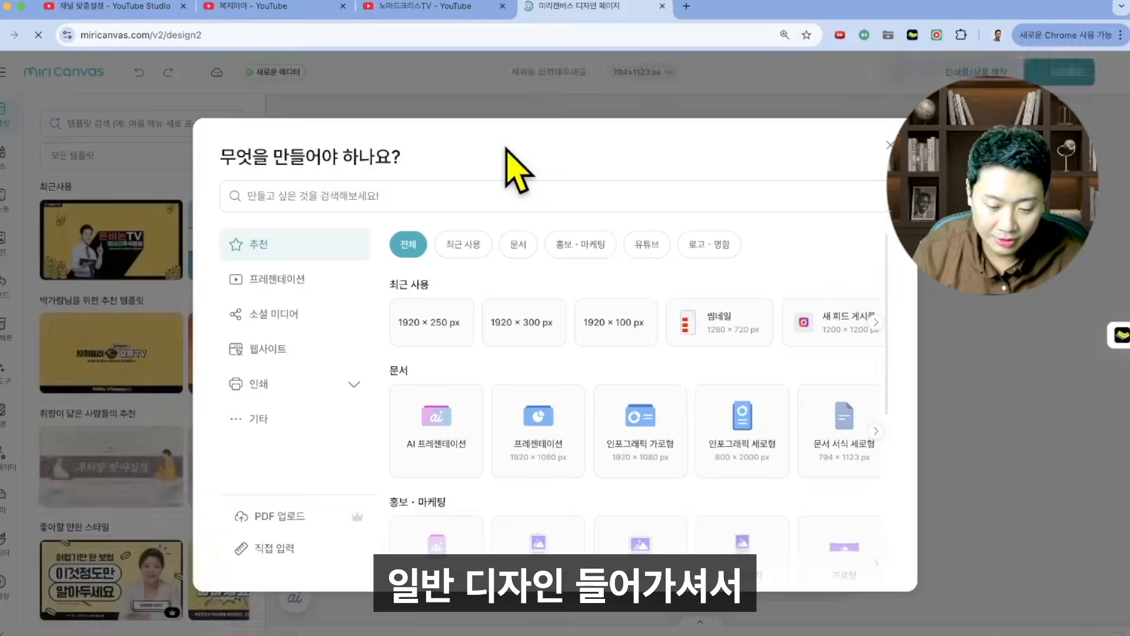
{"action": "left_click", "coordinate": [647, 253]}
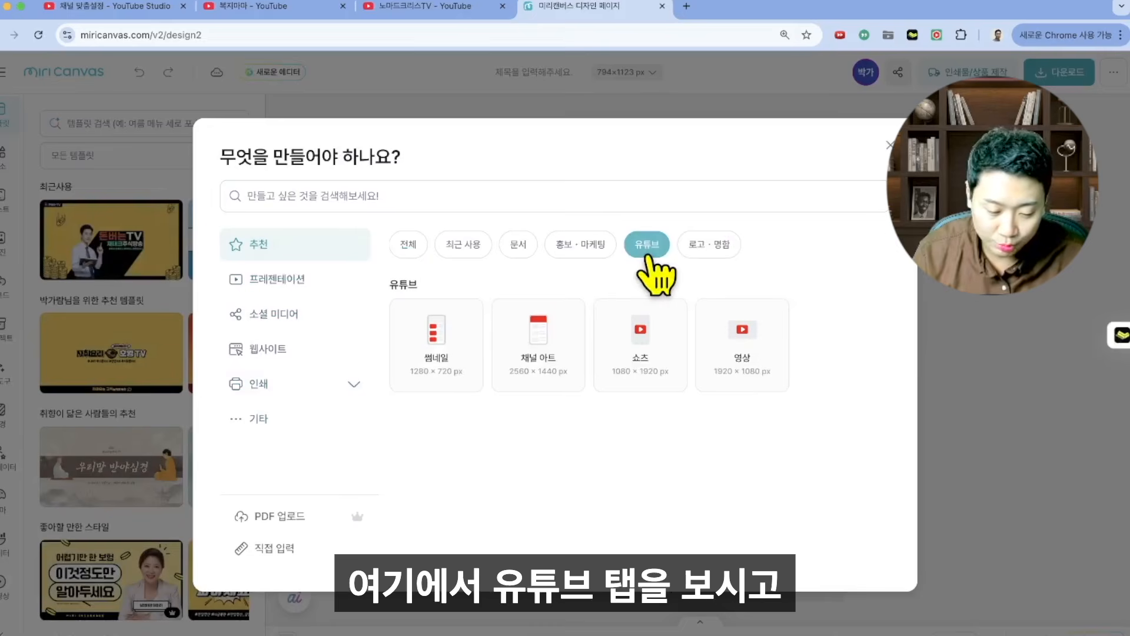
{"action": "left_click", "coordinate": [557, 330]}
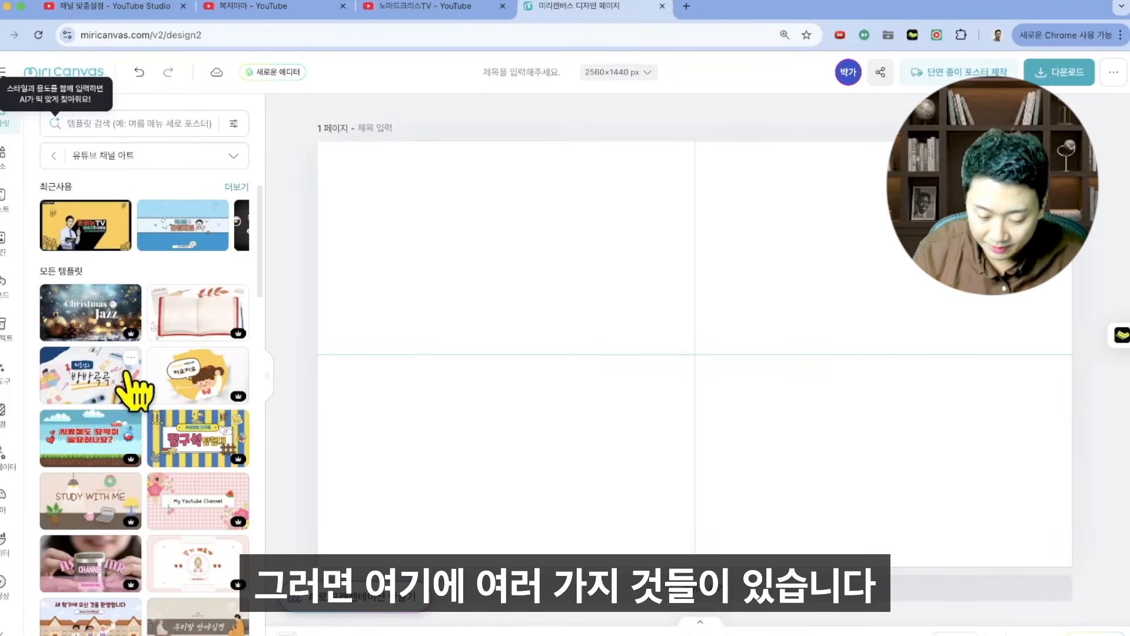
- Browse the YouTube channel art templates, apply the open red book template to the page, and look over the similar templates
{"action": "scroll", "coordinate": [126, 372], "scroll_direction": "down", "scroll_amount": 3}
{"action": "scroll", "coordinate": [126, 372], "scroll_direction": "up", "scroll_amount": 3}
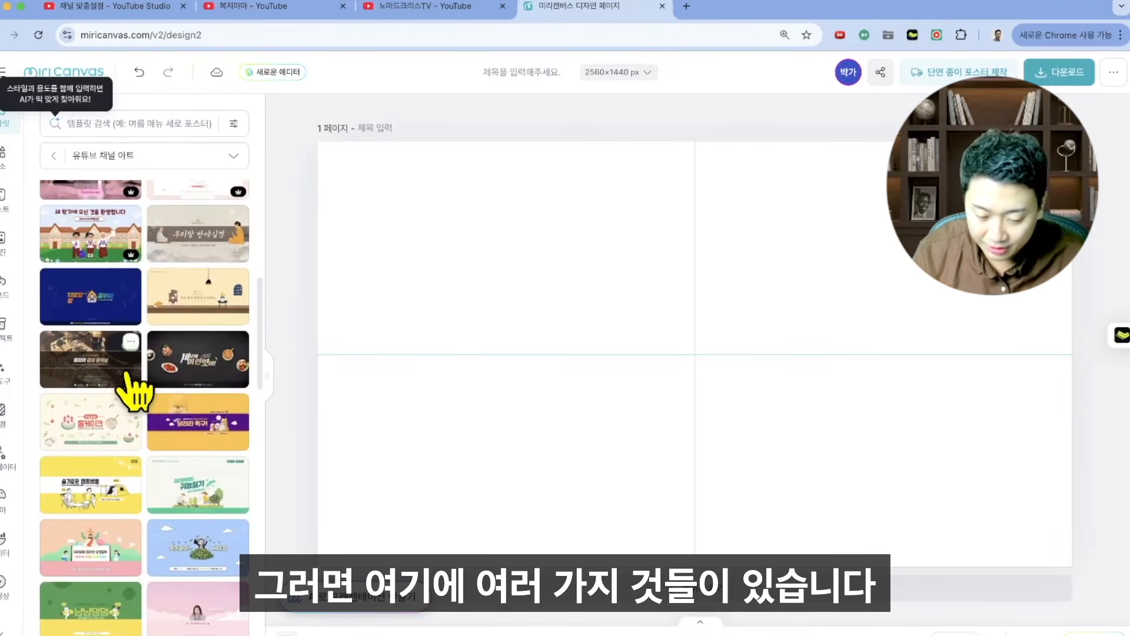
{"action": "scroll", "coordinate": [126, 372], "scroll_direction": "down", "scroll_amount": 3}
{"action": "scroll", "coordinate": [132, 382], "scroll_direction": "up", "scroll_amount": 8}
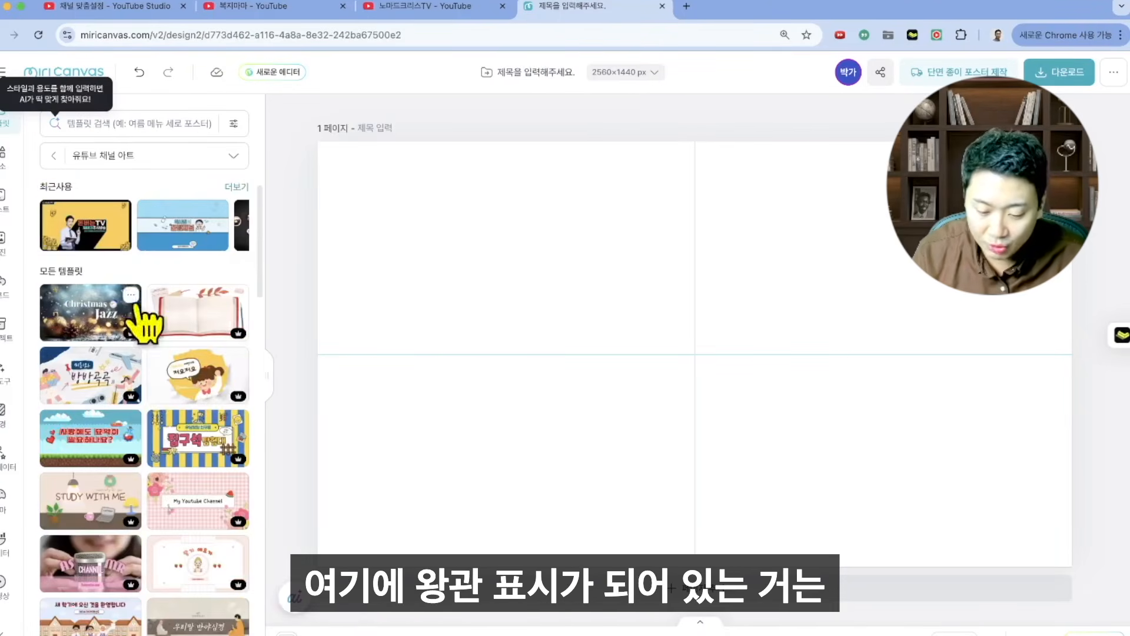
{"action": "left_click", "coordinate": [221, 324]}
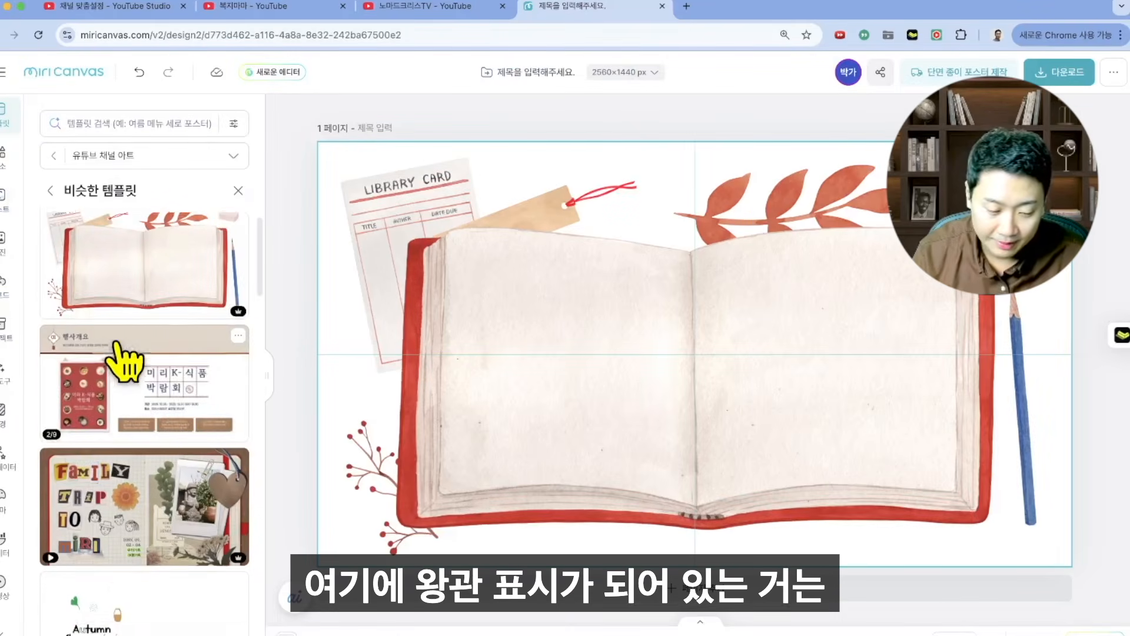
{"action": "scroll", "coordinate": [126, 353], "scroll_direction": "down", "scroll_amount": 3}
{"action": "scroll", "coordinate": [121, 359], "scroll_direction": "up", "scroll_amount": 3}
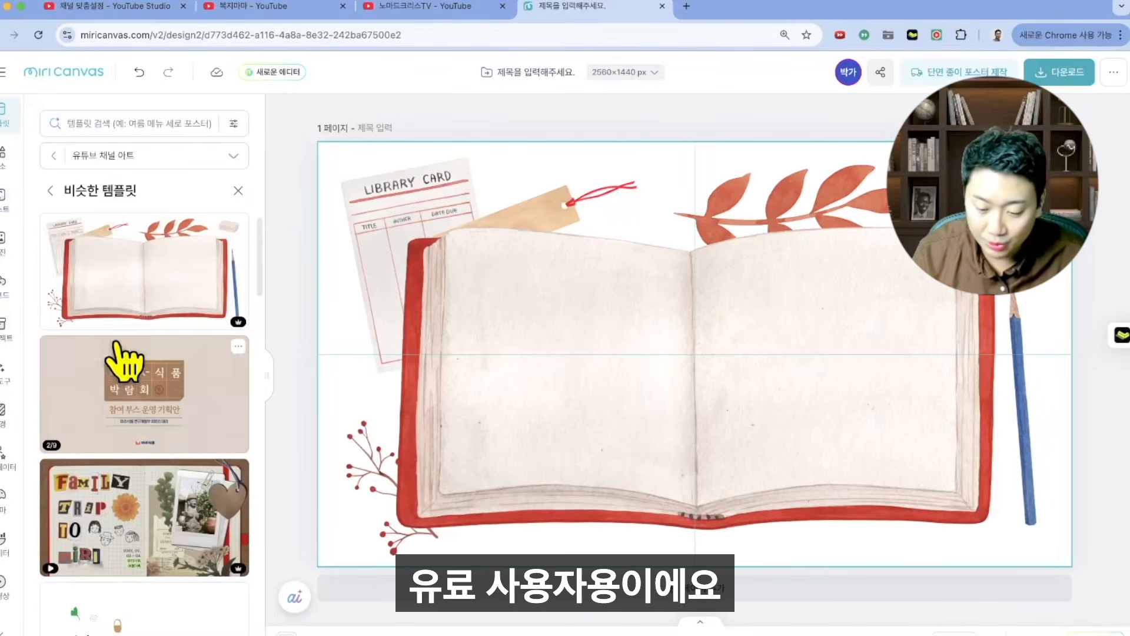
- Try the free navy study template "지금당장 공부해!" from the YouTube channel art templates on the page
{"action": "left_click", "coordinate": [50, 190]}
{"action": "scroll", "coordinate": [126, 392], "scroll_direction": "down", "scroll_amount": 3}
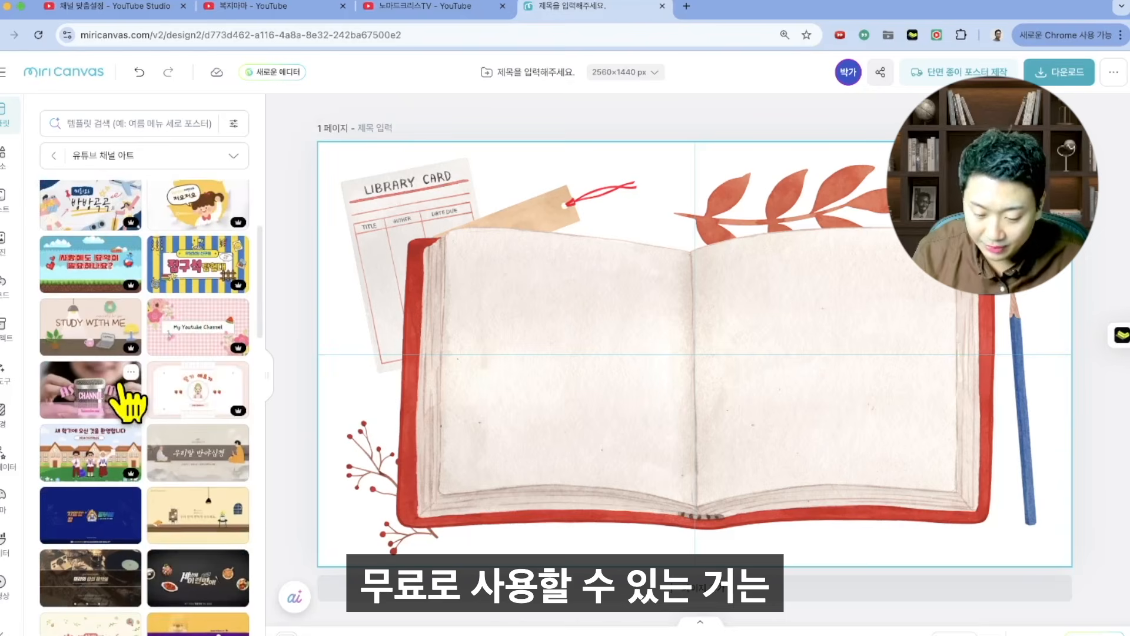
{"action": "scroll", "coordinate": [217, 340], "scroll_direction": "down", "scroll_amount": 4}
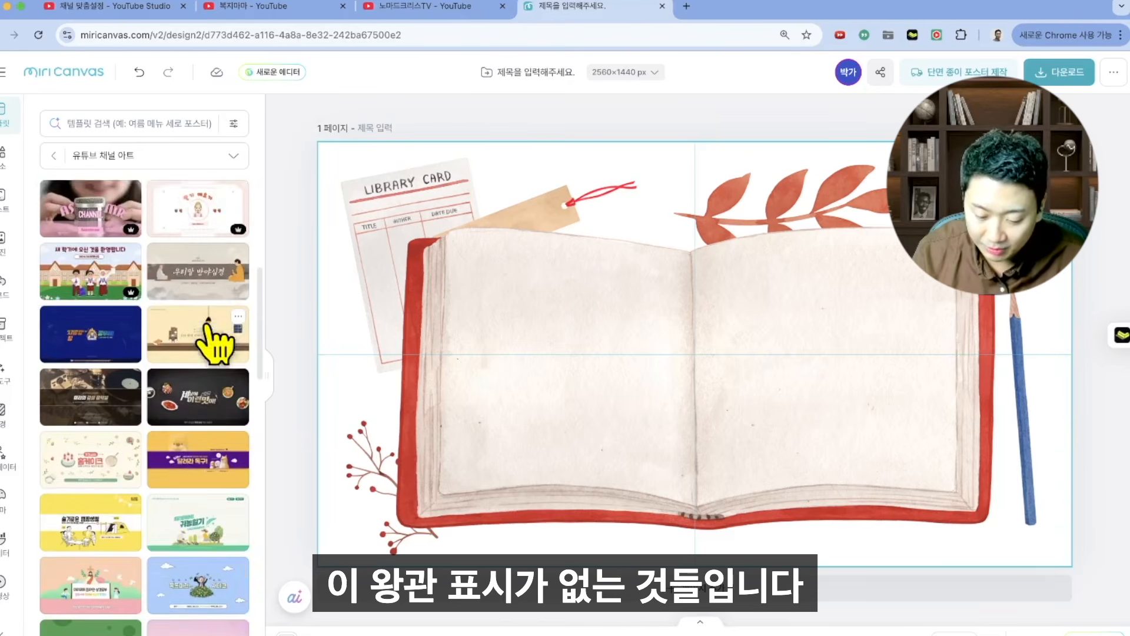
{"action": "scroll", "coordinate": [215, 343], "scroll_direction": "up", "scroll_amount": 1}
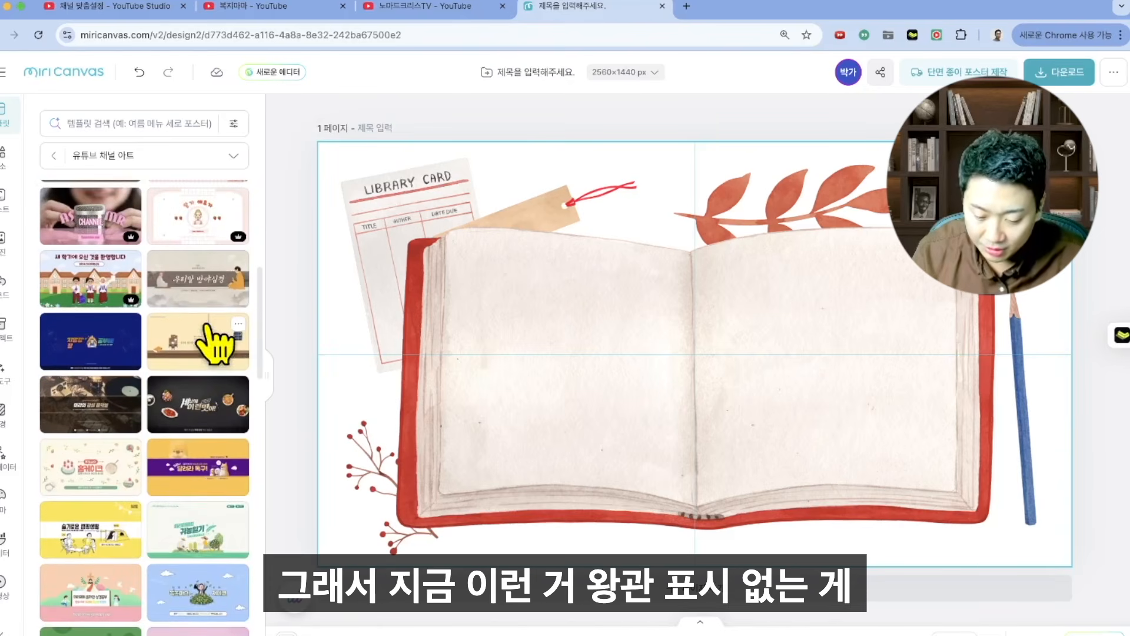
{"action": "left_click", "coordinate": [73, 349]}
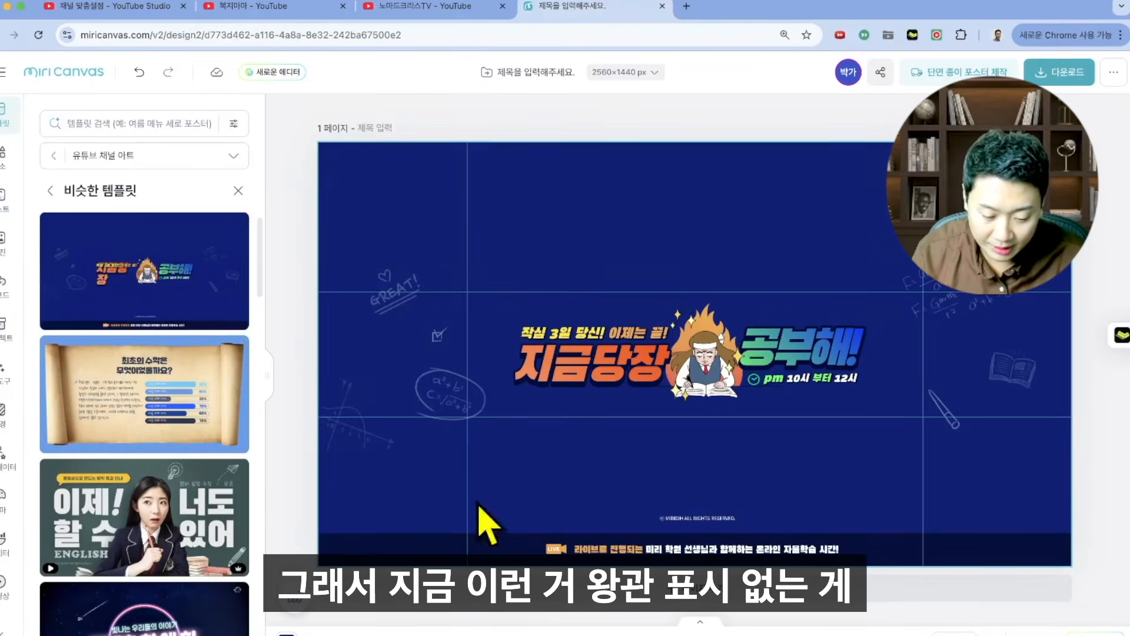
{"action": "scroll", "coordinate": [110, 400], "scroll_direction": "down", "scroll_amount": 4}
{"action": "scroll", "coordinate": [107, 388], "scroll_direction": "up", "scroll_amount": 4}
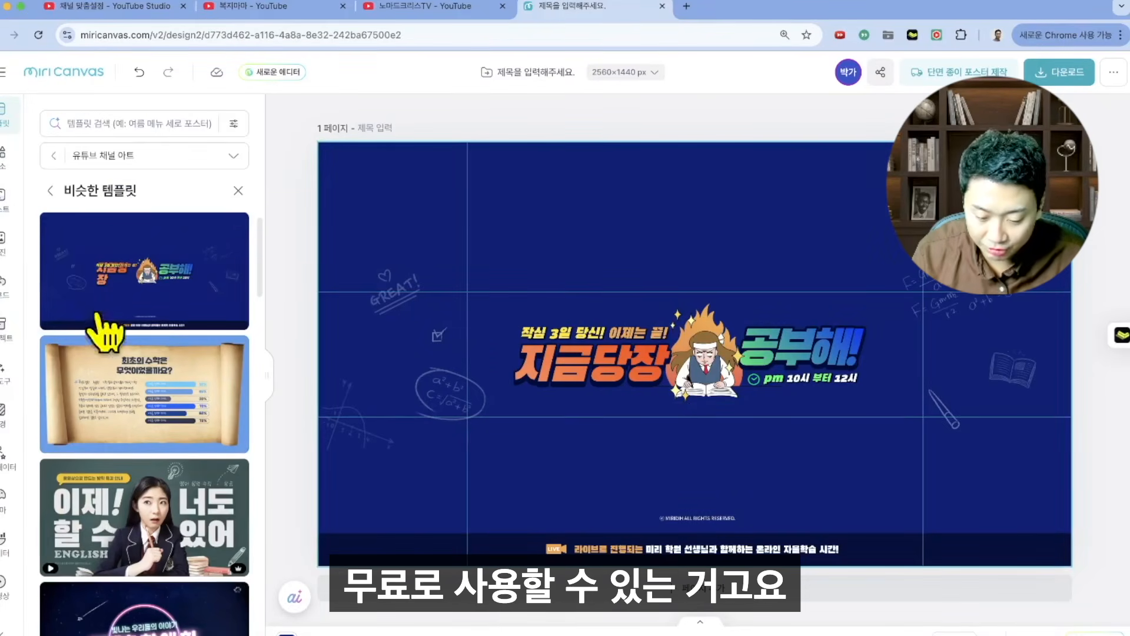
- Try the free yellow camping template "슬기로운 캠핑생활" on the page
{"action": "left_click", "coordinate": [51, 190]}
{"action": "scroll", "coordinate": [144, 454], "scroll_direction": "down", "scroll_amount": 1}
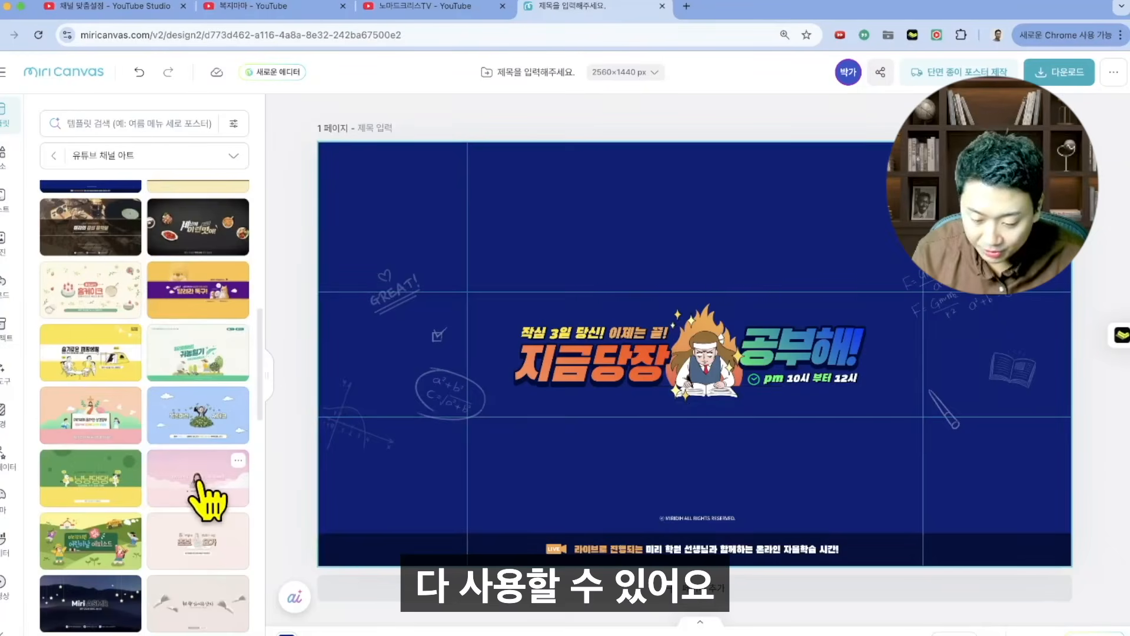
{"action": "scroll", "coordinate": [176, 448], "scroll_direction": "down", "scroll_amount": 1}
{"action": "left_click", "coordinate": [97, 283]}
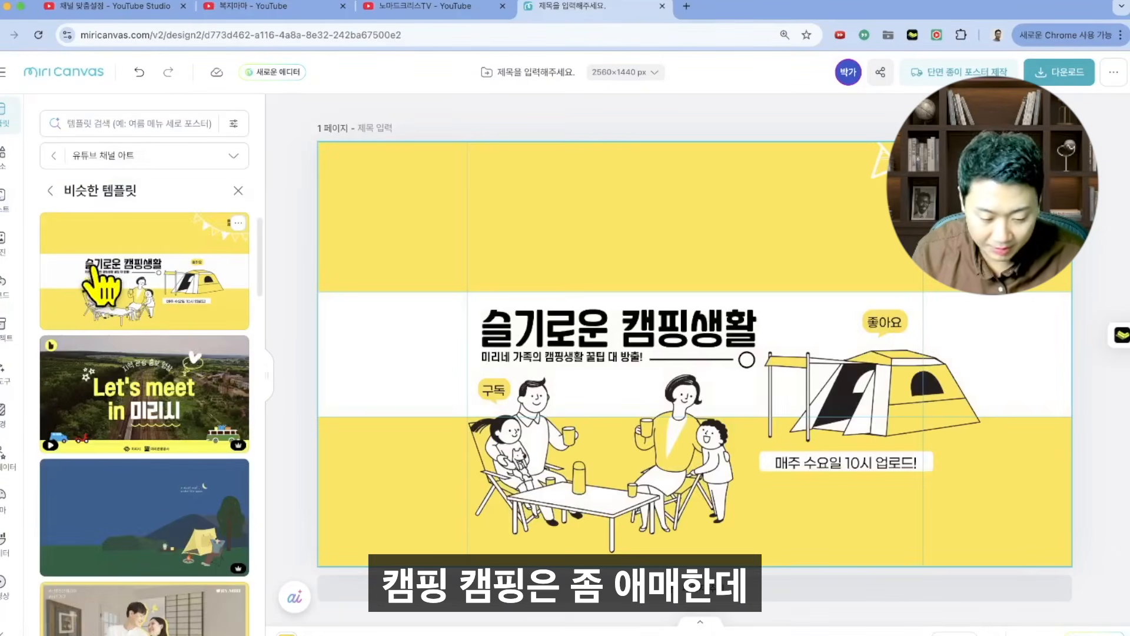
- Apply the free light blue "목돈마련 재테크" channel art template with the money pile to the page
{"action": "left_click", "coordinate": [52, 190]}
{"action": "scroll", "coordinate": [195, 342], "scroll_direction": "down", "scroll_amount": 1}
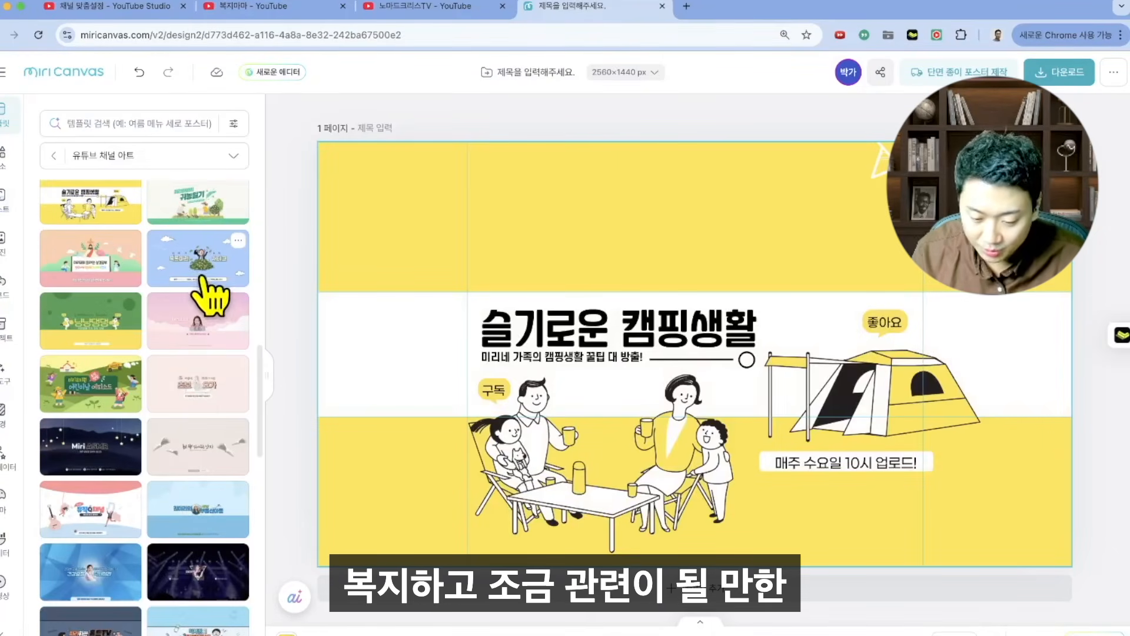
{"action": "left_click", "coordinate": [179, 254]}
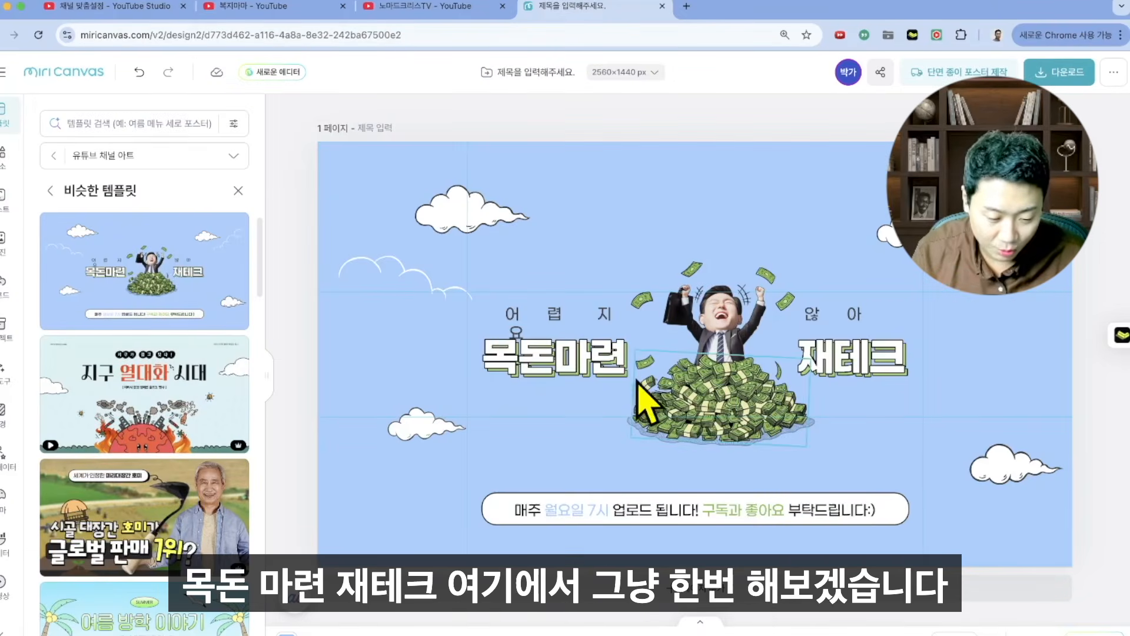
- Replace 목돈마련 with 복지마마 in the white layer of the headline text
{"action": "left_click", "coordinate": [608, 330]}
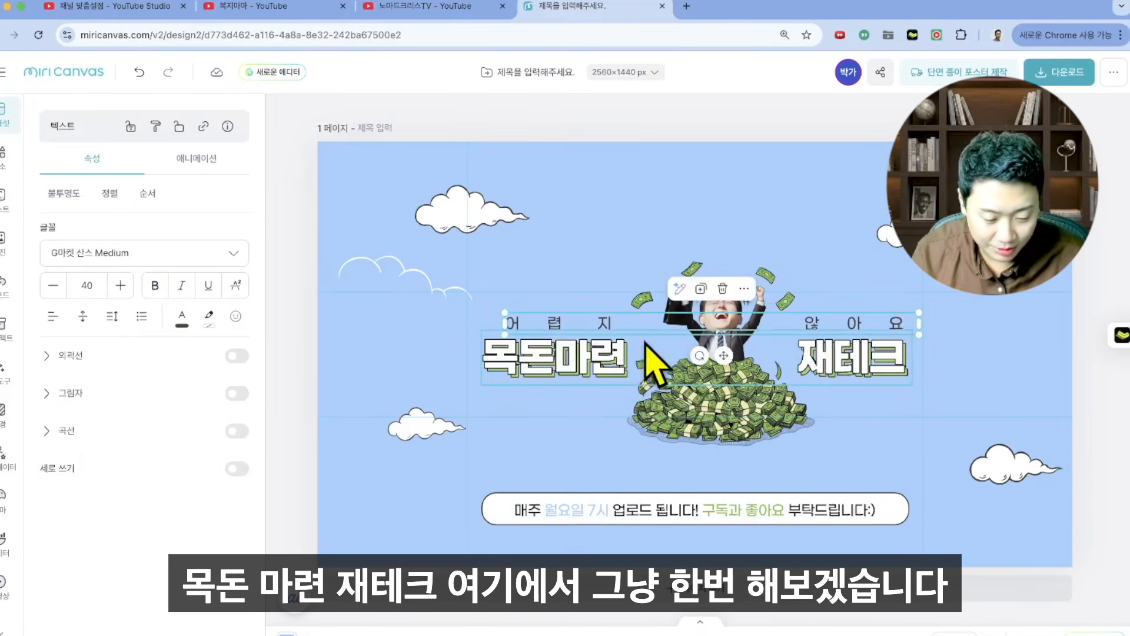
{"action": "double_click", "coordinate": [588, 357]}
{"action": "left_click", "coordinate": [624, 359]}
{"action": "left_click_drag", "start_coordinate": [643, 358], "coordinate": [492, 358]}
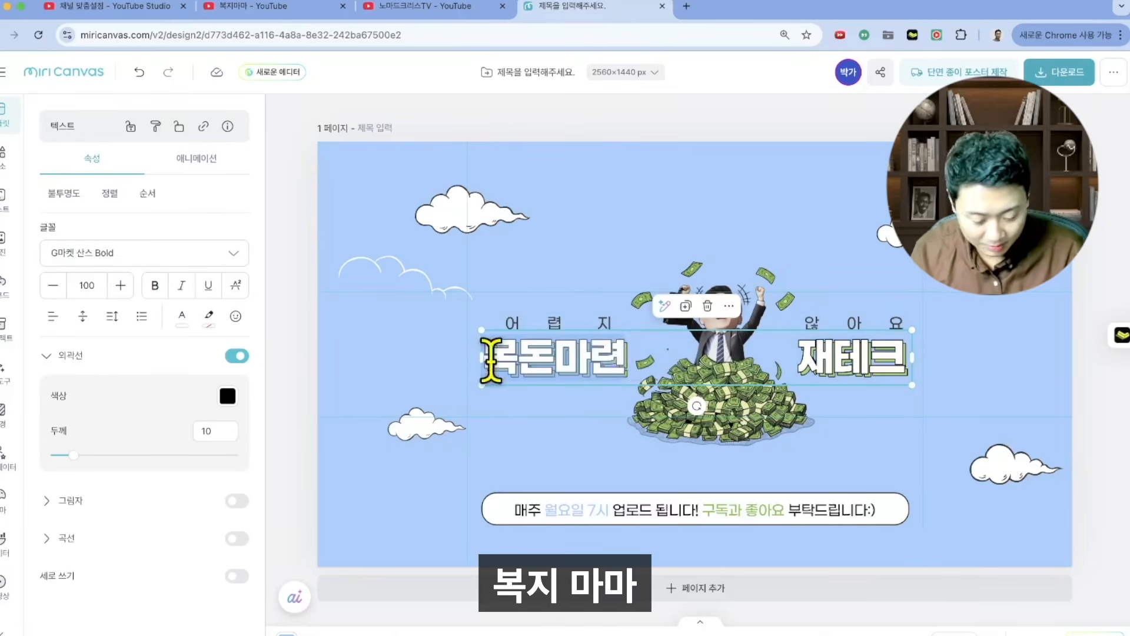
{"action": "type", "text": "복지마마"}
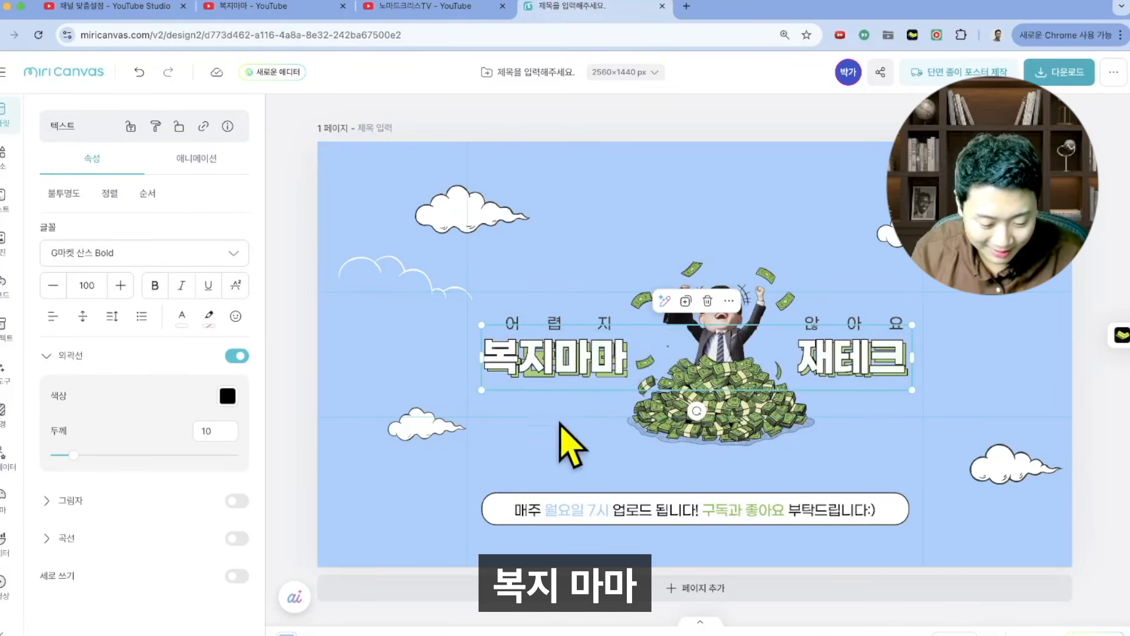
- Move the white headline down to expose the green layer behind it, and change 목돈마련 there to 복지마마
{"action": "left_click", "coordinate": [559, 423]}
{"action": "left_click_drag", "start_coordinate": [553, 383], "coordinate": [555, 419]}
{"action": "double_click", "coordinate": [559, 358]}
{"action": "type", "text": "보"}
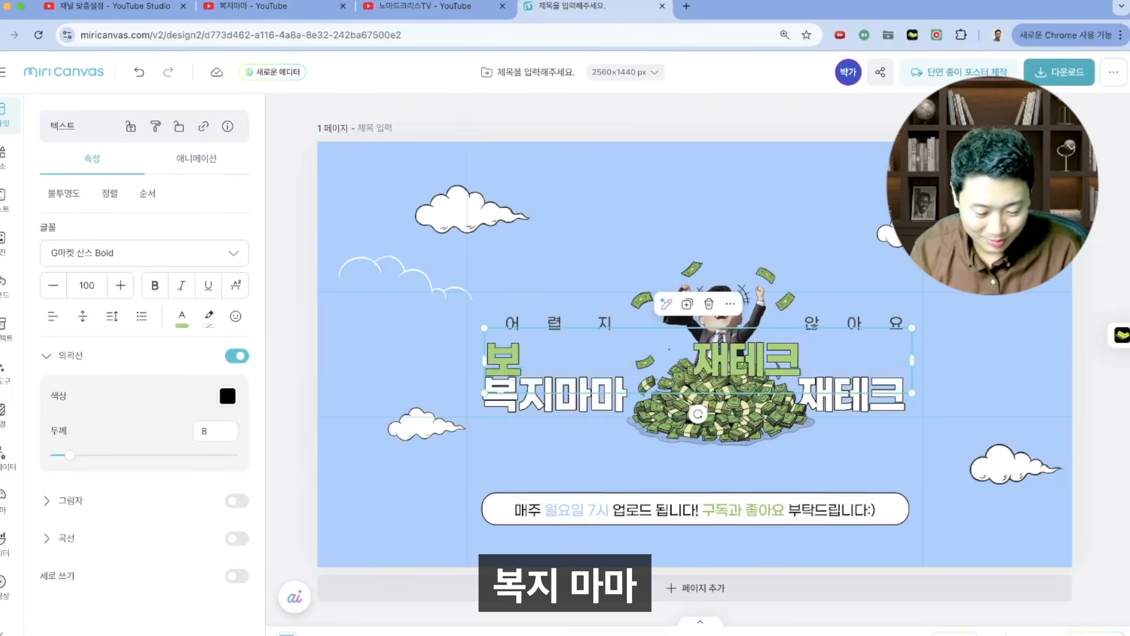
{"action": "type", "text": "ㄱ지마마"}
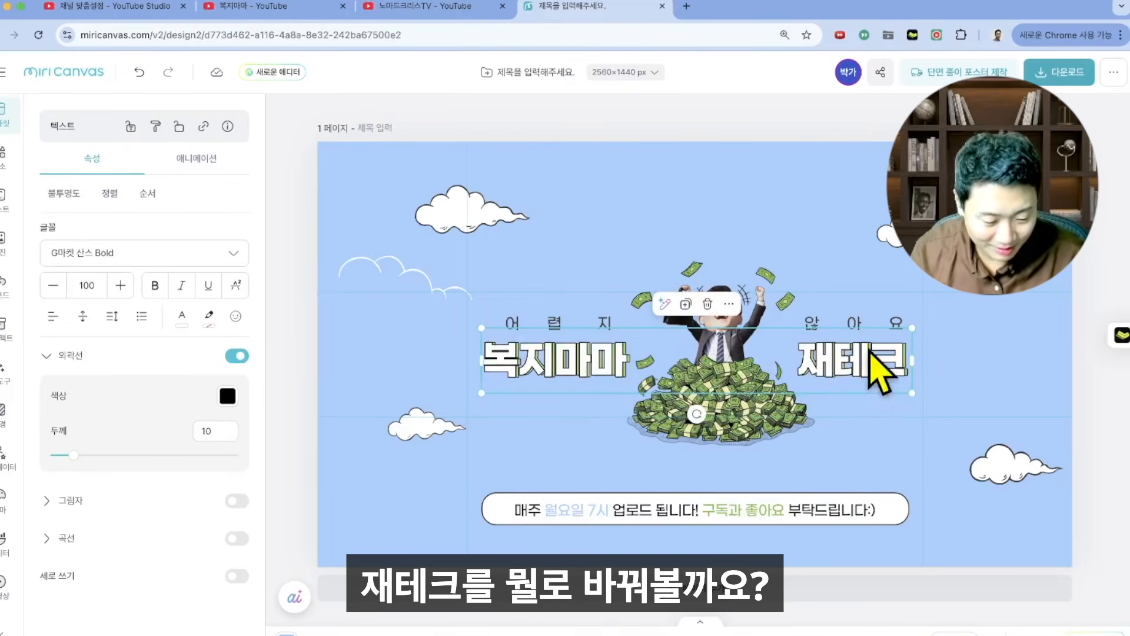
- Replace 재테크 with 유튜브 in the white layer of the headline text
{"action": "double_click", "coordinate": [868, 353]}
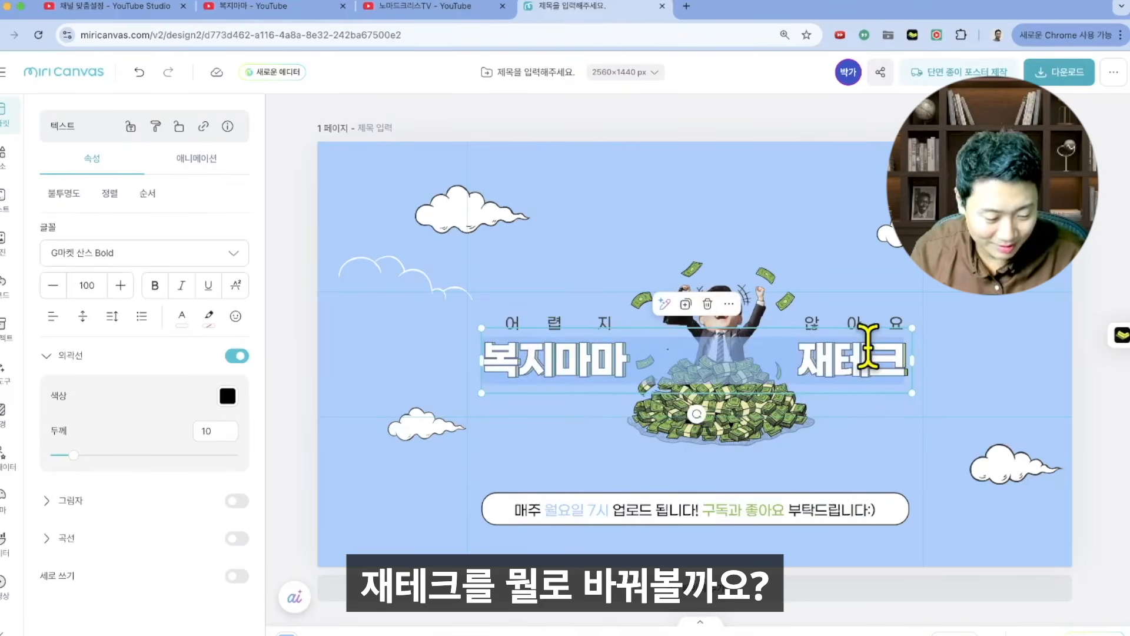
{"action": "left_click", "coordinate": [856, 360]}
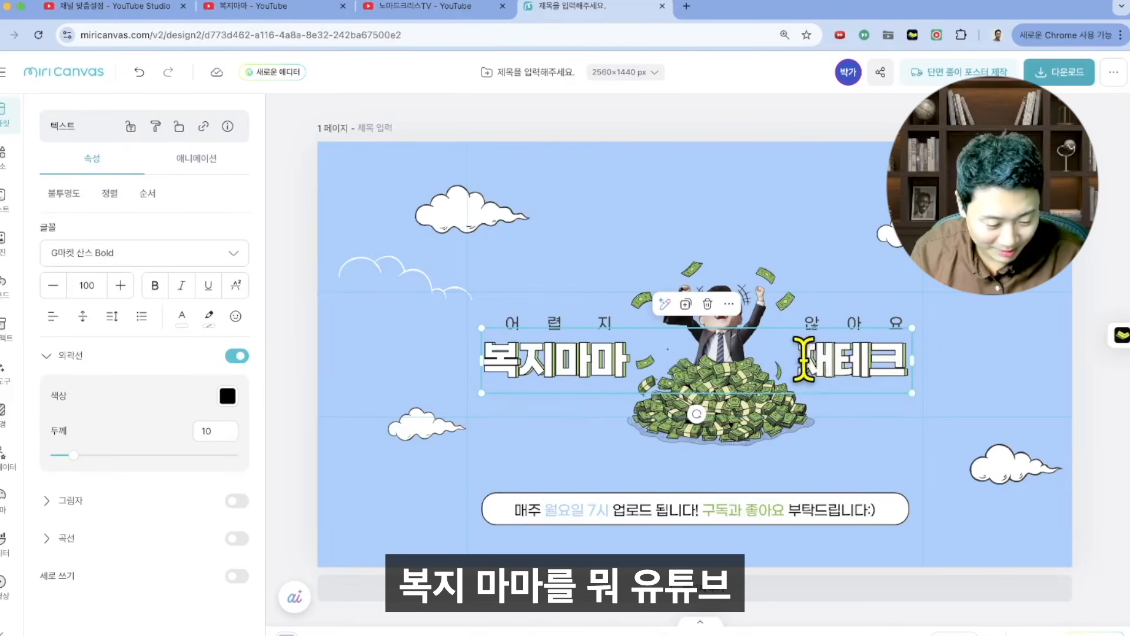
{"action": "left_click_drag", "start_coordinate": [795, 360], "coordinate": [874, 359]}
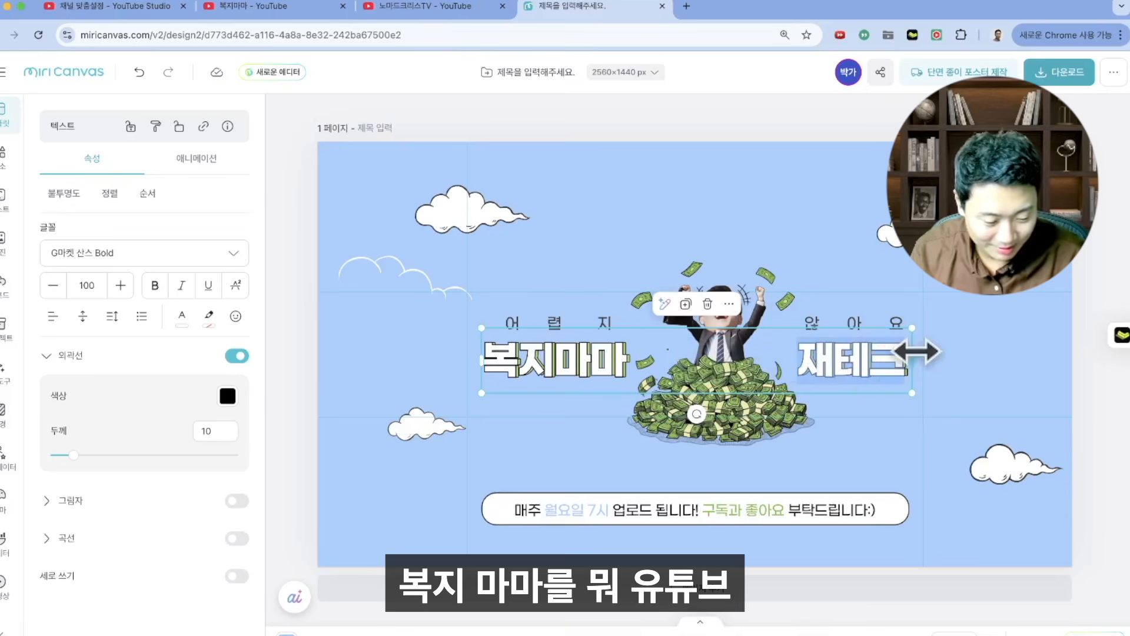
{"action": "type", "text": "유튜브"}
{"action": "left_click", "coordinate": [999, 346]}
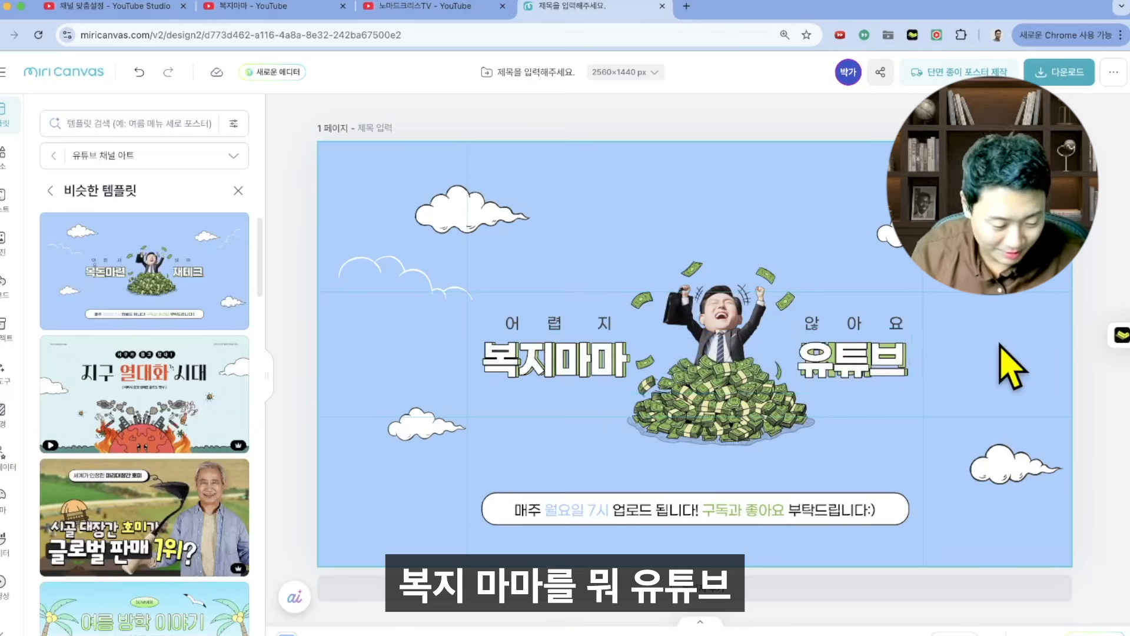
- Change 재테크 to 유튜브 in the green headline layer and move the white headline back over it
{"action": "left_click_drag", "start_coordinate": [860, 347], "coordinate": [861, 385]}
{"action": "left_click", "coordinate": [859, 342]}
{"action": "left_click", "coordinate": [857, 345]}
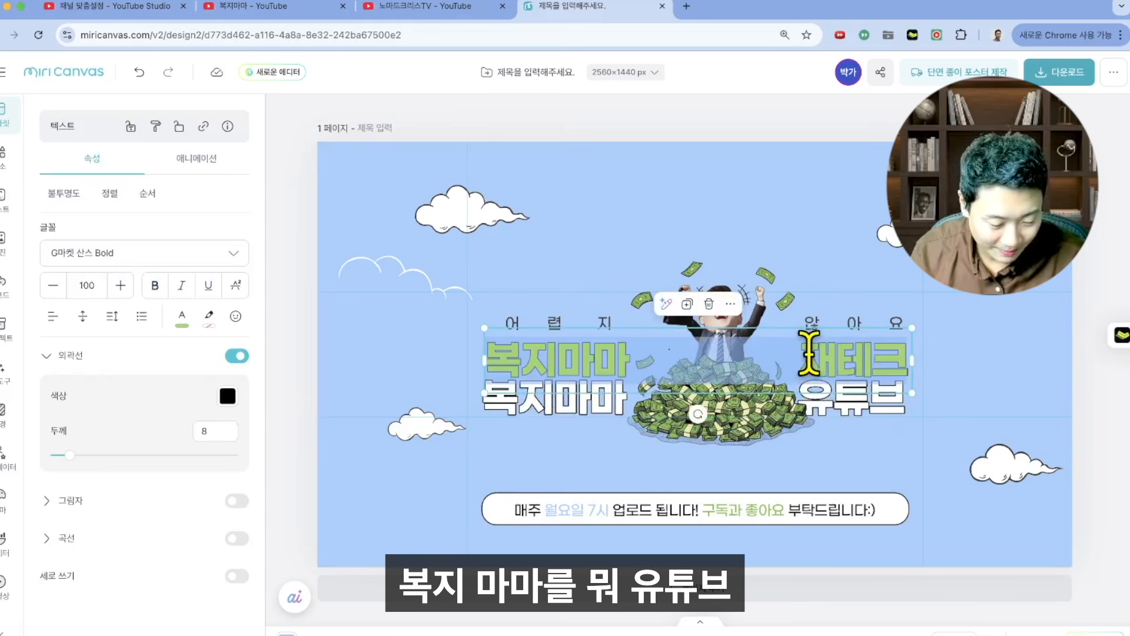
{"action": "left_click_drag", "start_coordinate": [810, 356], "coordinate": [887, 354]}
{"action": "type", "text": "복"}
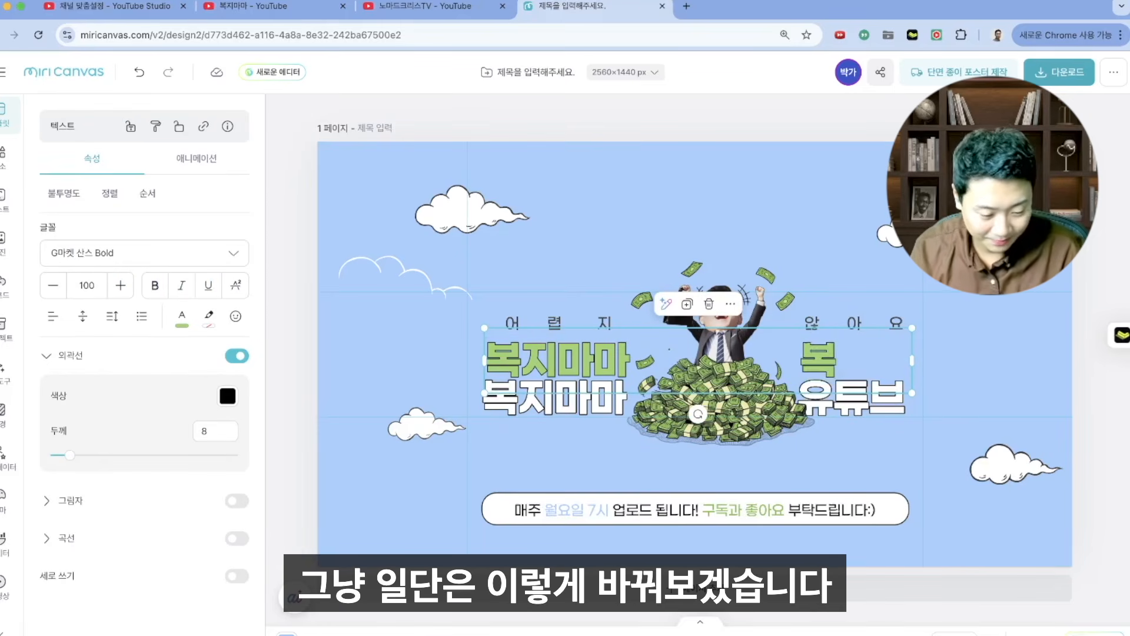
{"action": "left_click", "coordinate": [961, 337]}
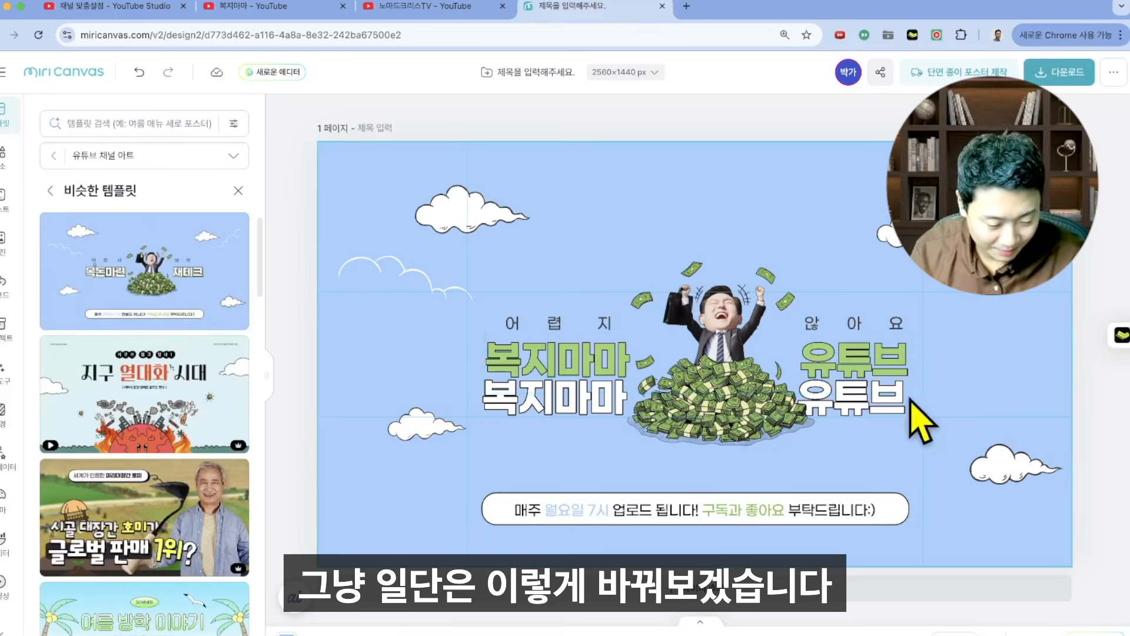
{"action": "left_click_drag", "start_coordinate": [867, 406], "coordinate": [867, 374]}
- Replace the small spaced line above the headline with "전 국 민" and "지 원 금" on either side of the man
{"action": "left_click", "coordinate": [583, 322]}
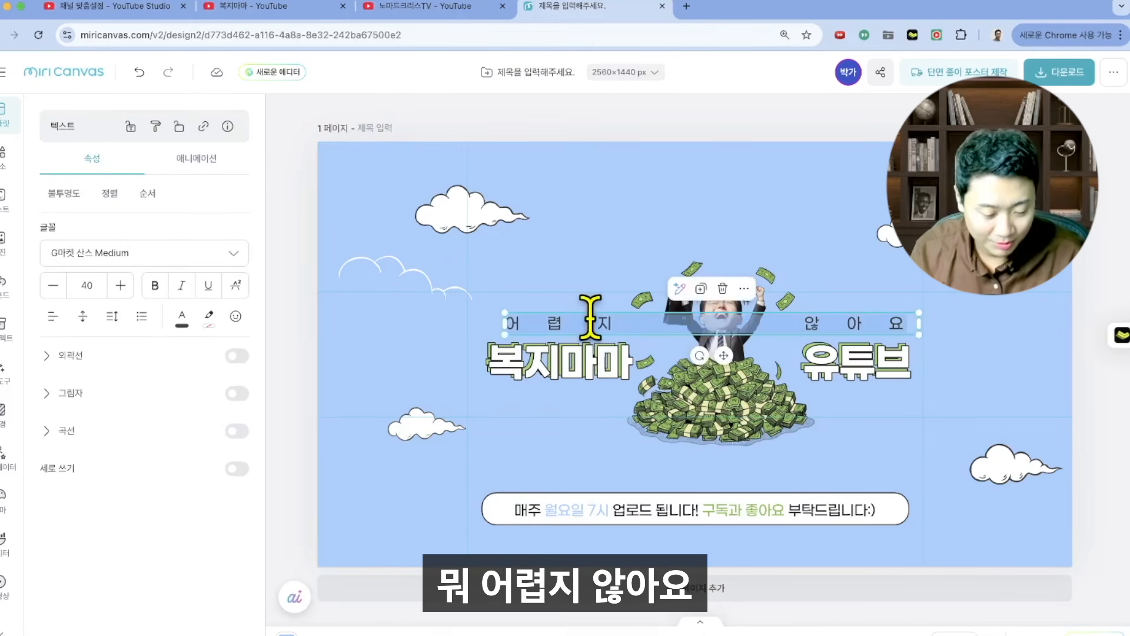
{"action": "type", "text": "전국민"}
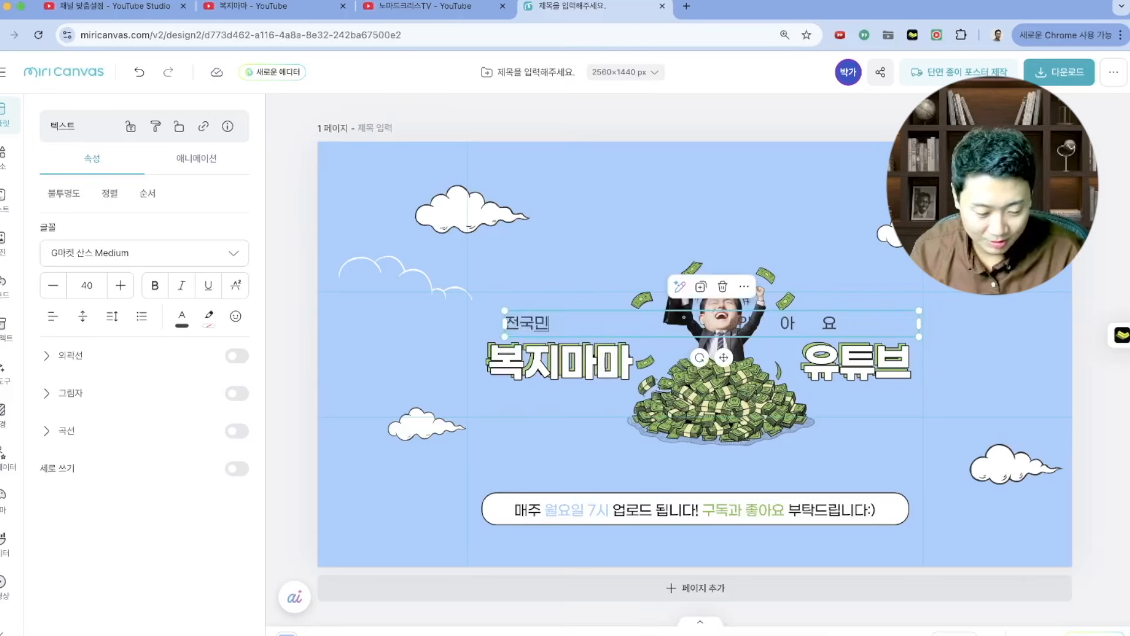
{"action": "key", "text": "ctrl+z"}
{"action": "type", "text": "전"}
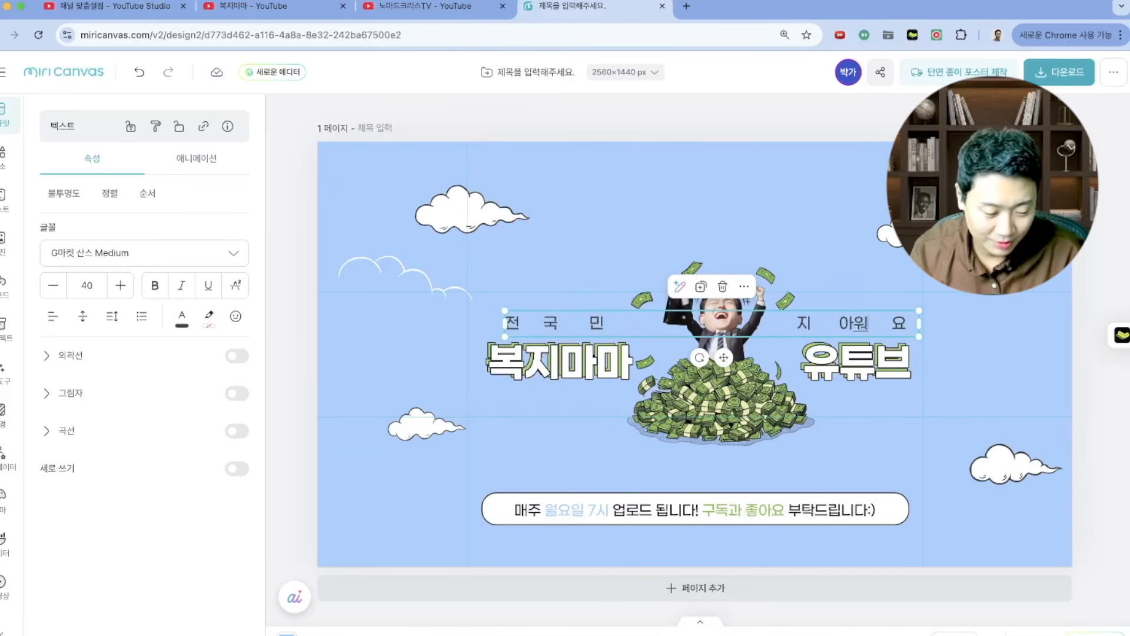
{"action": "left_click", "coordinate": [1051, 313]}
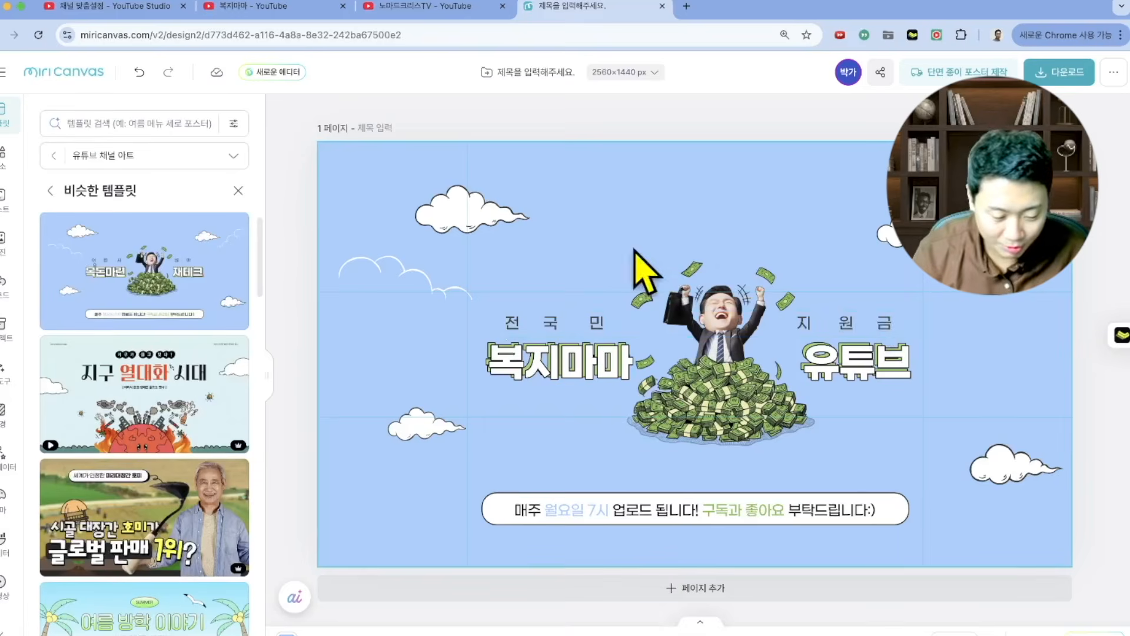
- Replace the upload schedule text in the rounded caption bar with "시니어를 위한 복지정보 채널," before 구독과 좋아요 부탁드립니다
{"action": "left_click", "coordinate": [566, 512]}
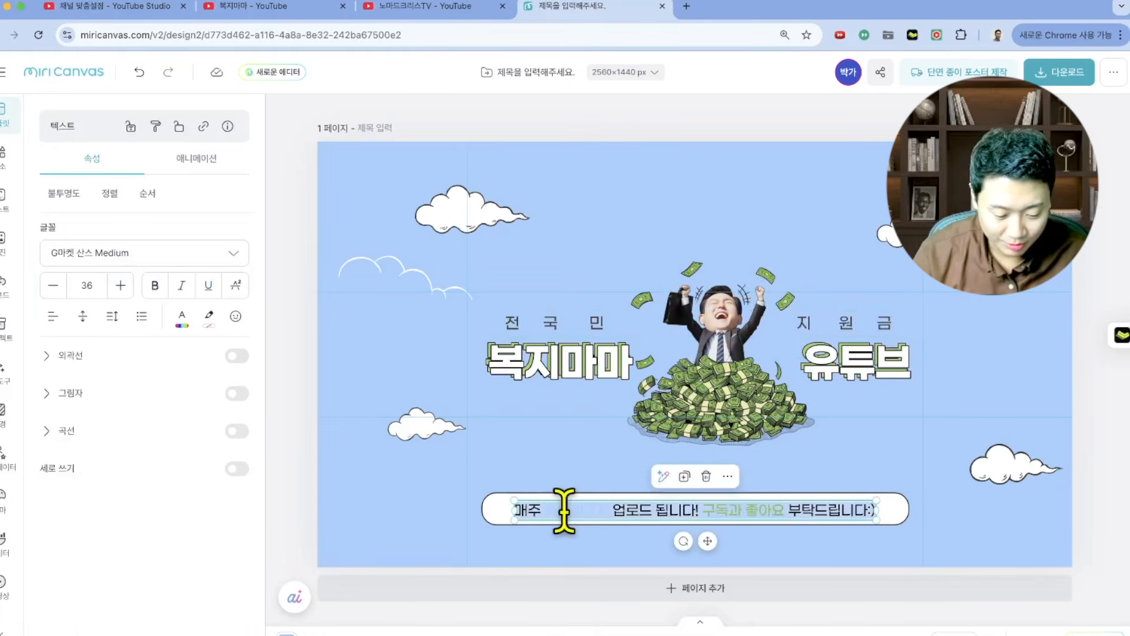
{"action": "left_click_drag", "start_coordinate": [547, 508], "coordinate": [683, 507]}
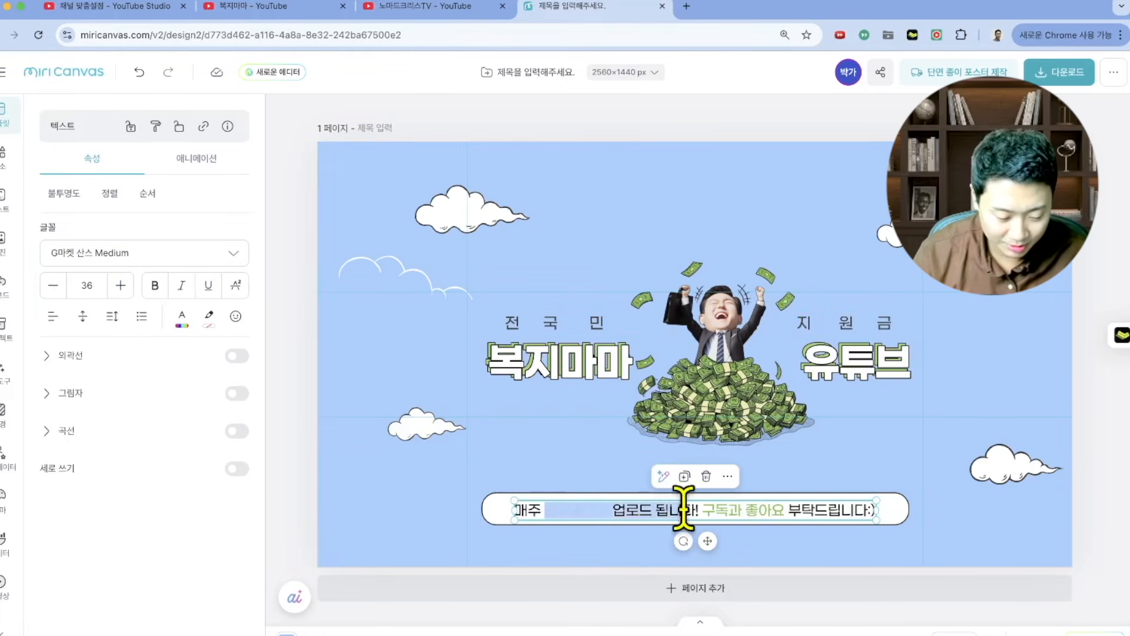
{"action": "key", "text": "BackSpace"}
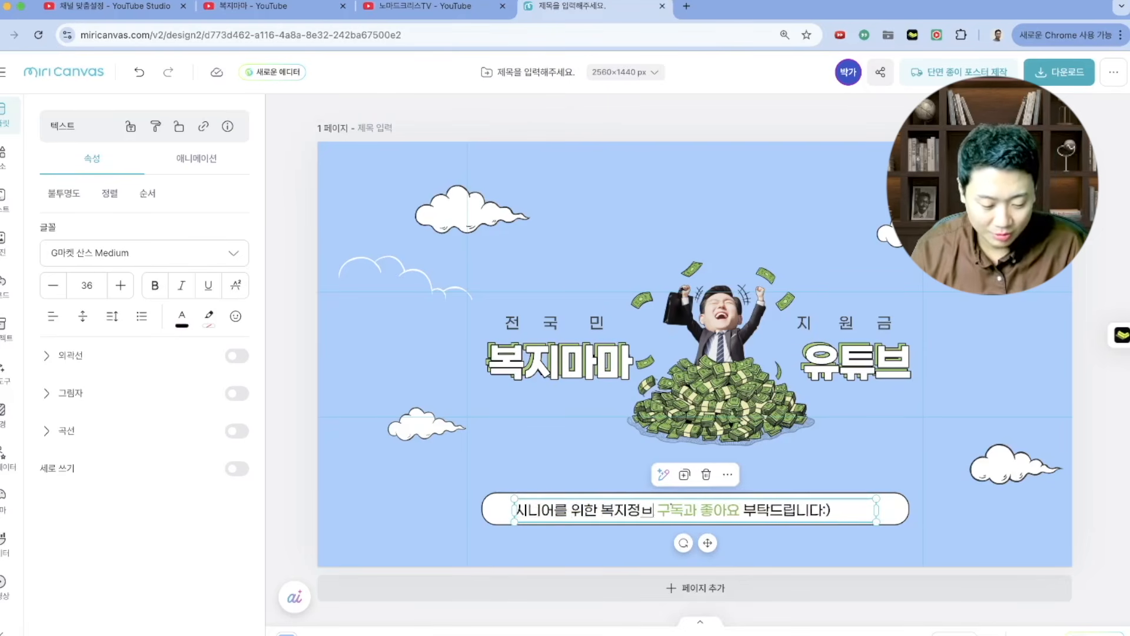
{"action": "type", "text": "ㄹ,"}
{"action": "left_click_drag", "start_coordinate": [1043, 417], "coordinate": [1043, 413]}
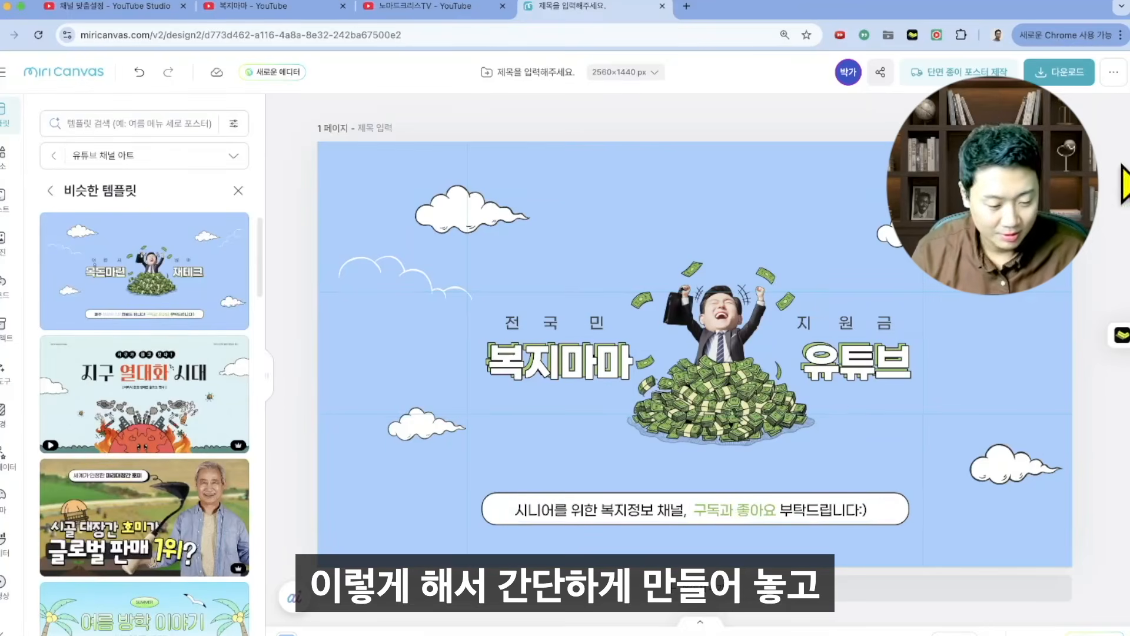
- Download the finished channel art in high resolution (고해상도 다운로드)
{"action": "left_click", "coordinate": [1047, 79]}
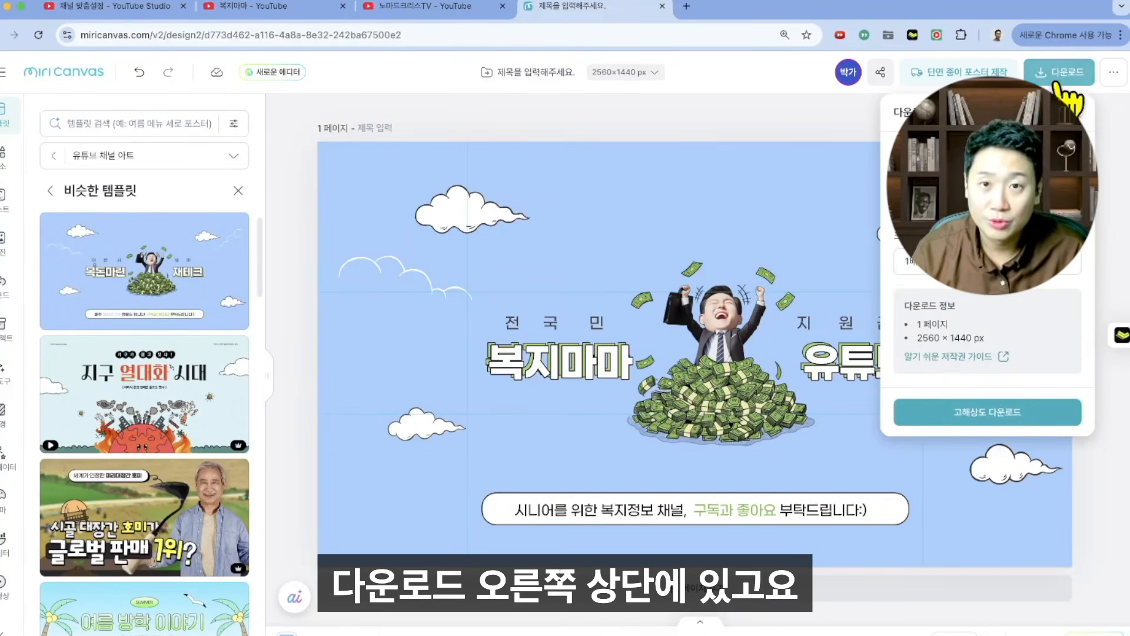
{"action": "left_click", "coordinate": [989, 413]}
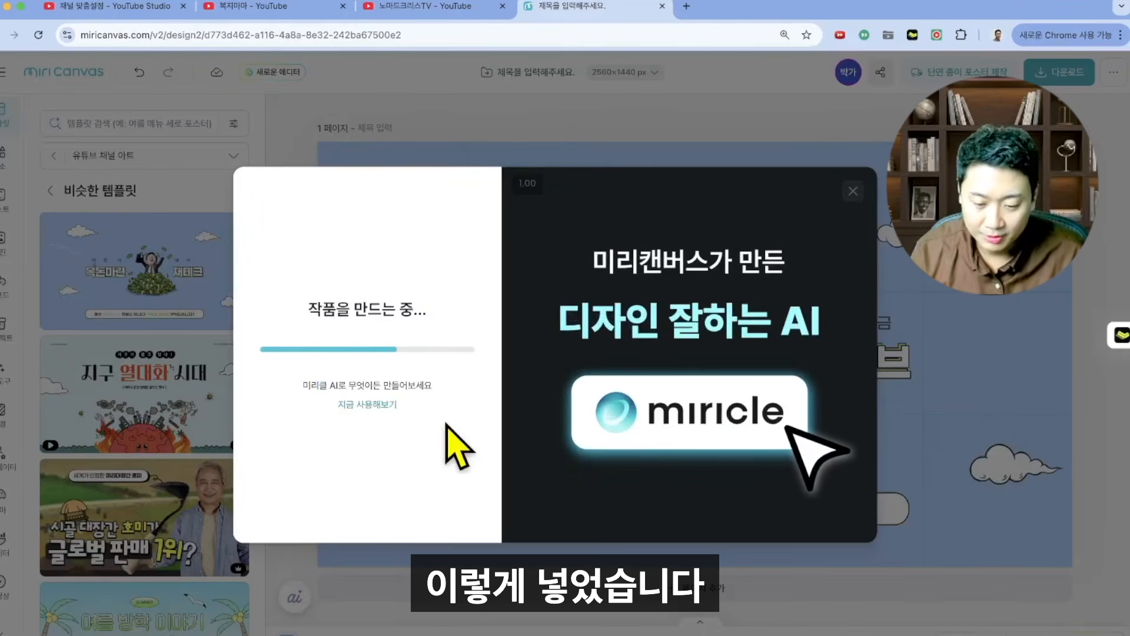
- Switch to YouTube Studio, upload "제목을 입력해주세요. (13).png" from the Downloads folder as the banner image, accept the crop and publish it
{"action": "left_click", "coordinate": [441, 13]}
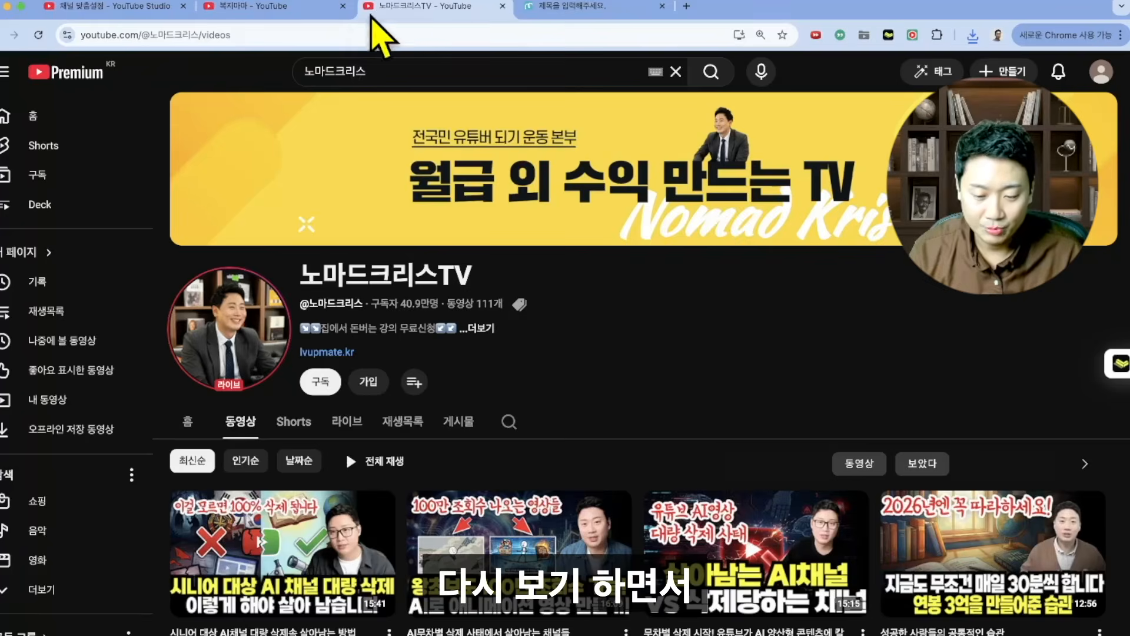
{"action": "left_click", "coordinate": [295, 11]}
{"action": "left_click", "coordinate": [112, 7]}
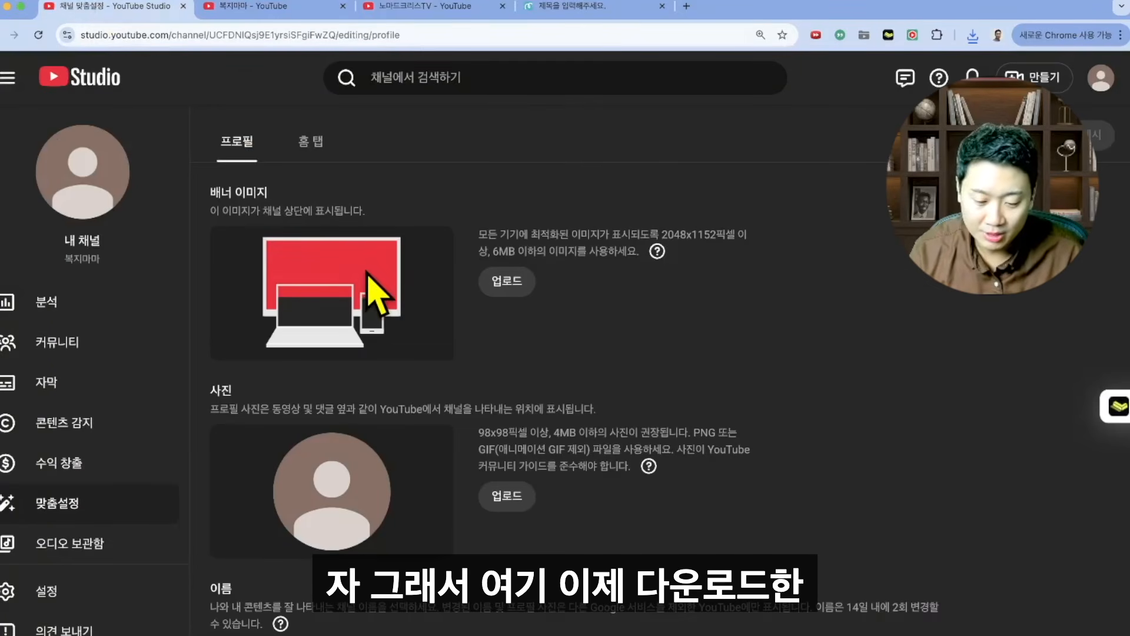
{"action": "left_click", "coordinate": [505, 282]}
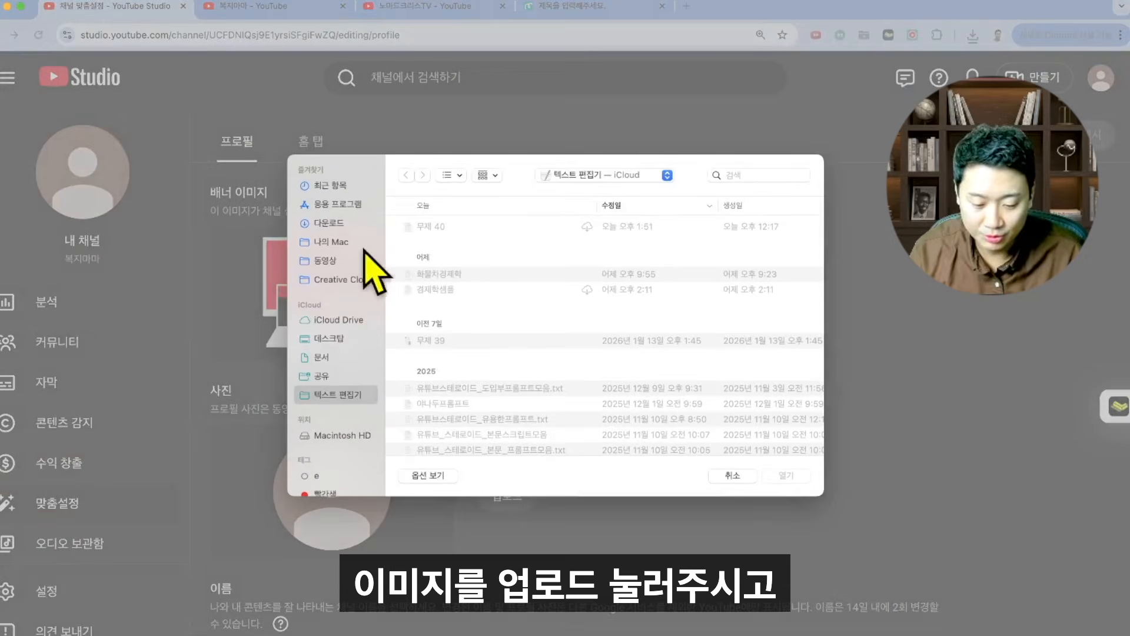
{"action": "left_click", "coordinate": [329, 223]}
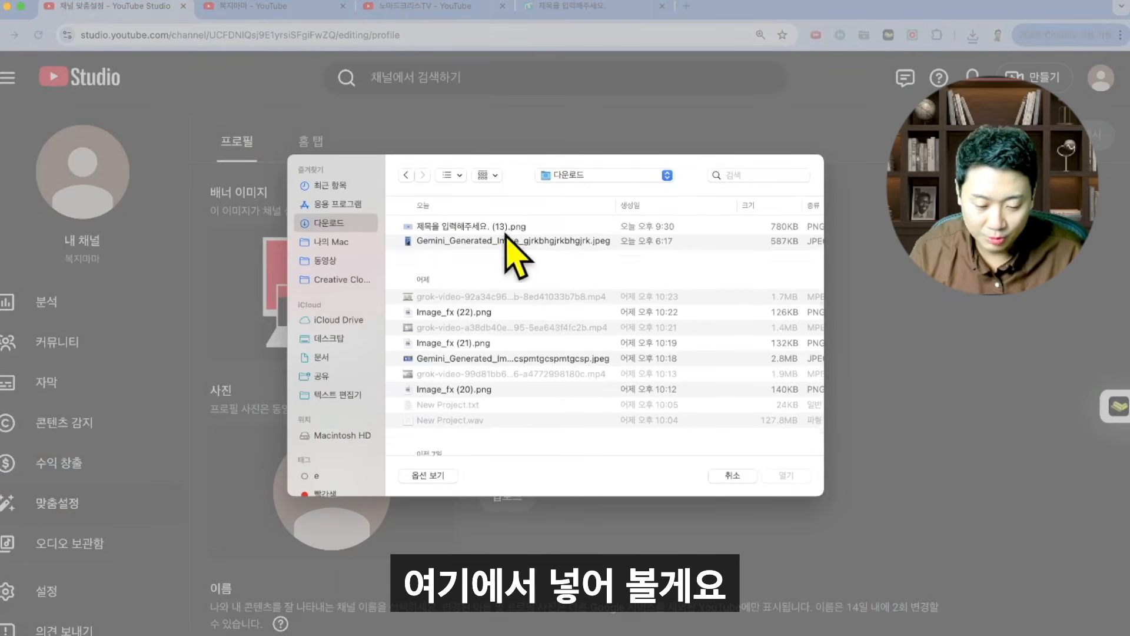
{"action": "double_click", "coordinate": [508, 226]}
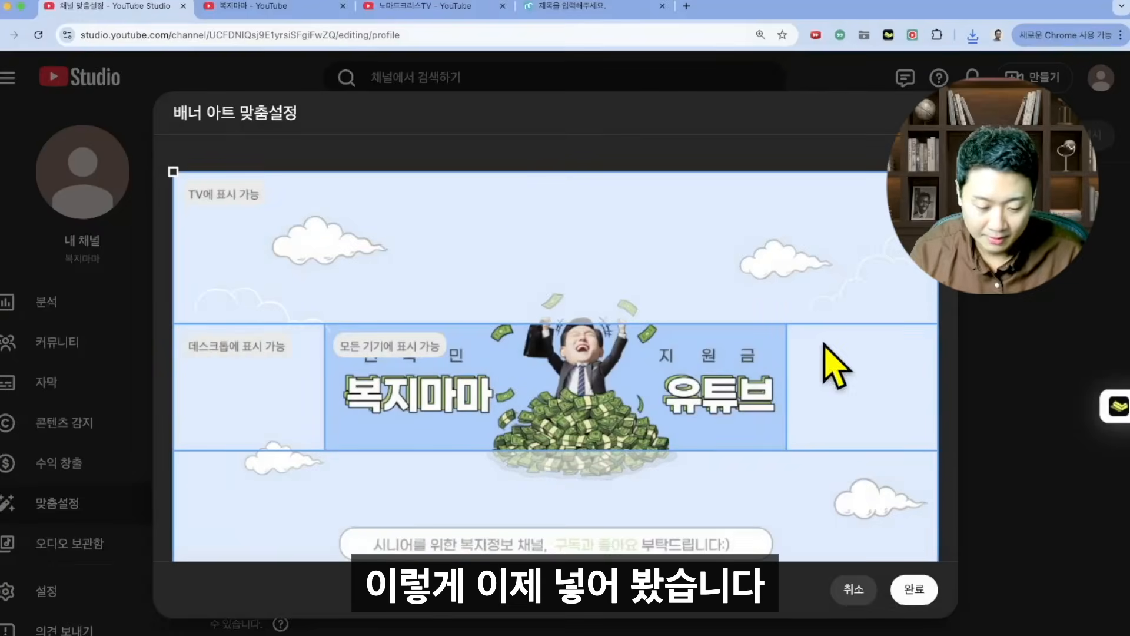
{"action": "left_click", "coordinate": [914, 589]}
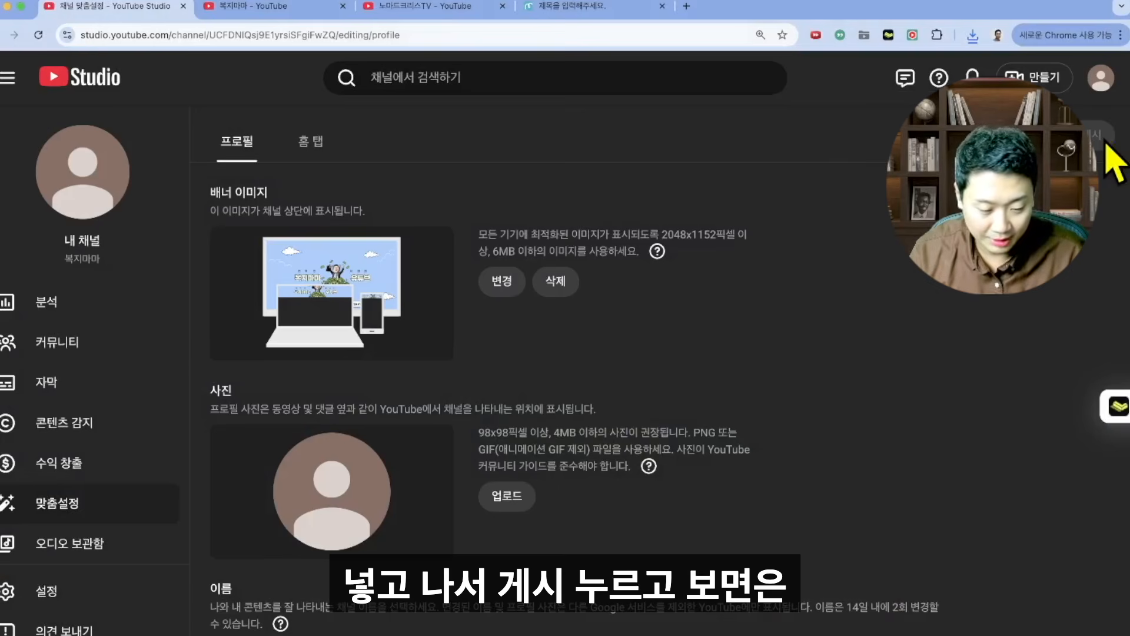
- Reload the 복지마마 channel page and check the new banner against the banner and photo settings in YouTube Studio
{"action": "left_click", "coordinate": [264, 7]}
{"action": "left_click", "coordinate": [273, 40]}
{"action": "key", "text": "Return"}
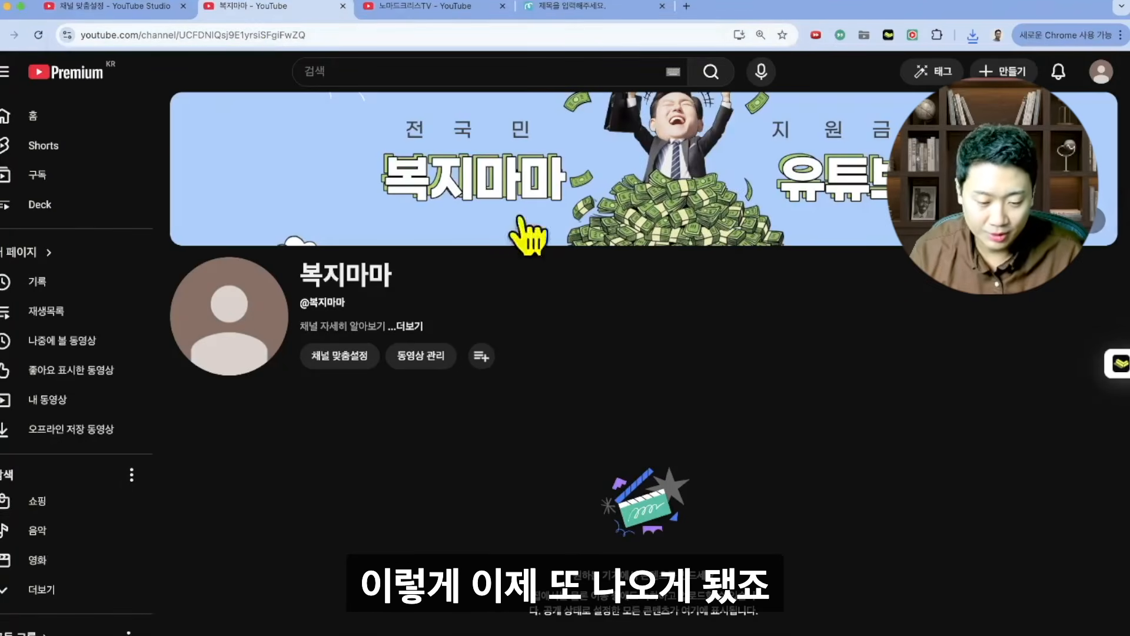
{"action": "left_click", "coordinate": [89, 7]}
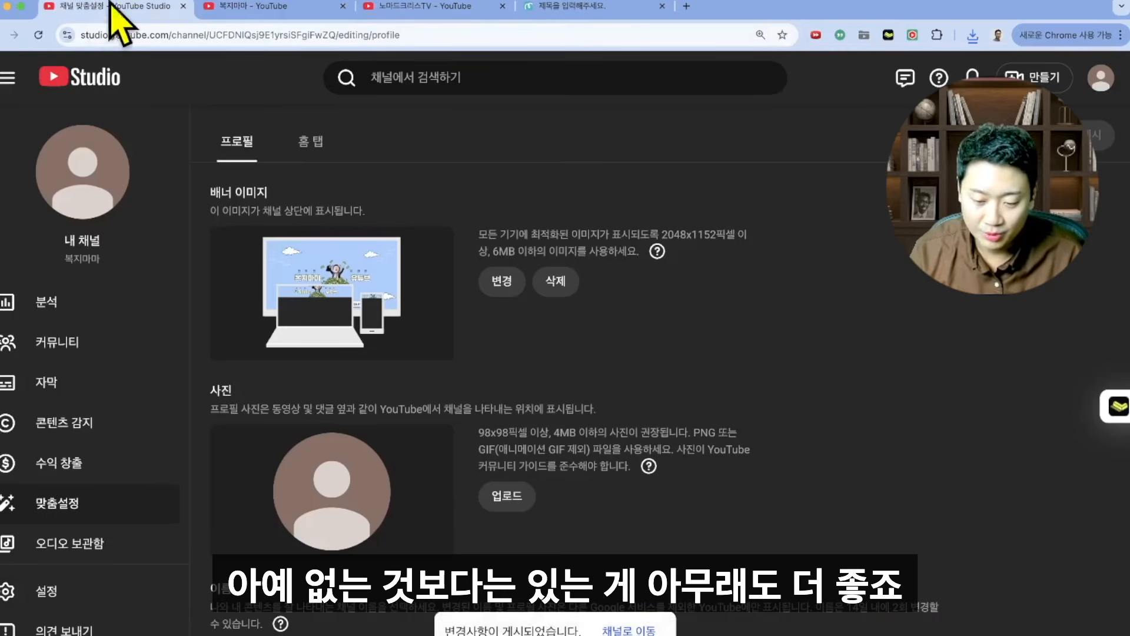
{"action": "left_click", "coordinate": [285, 13]}
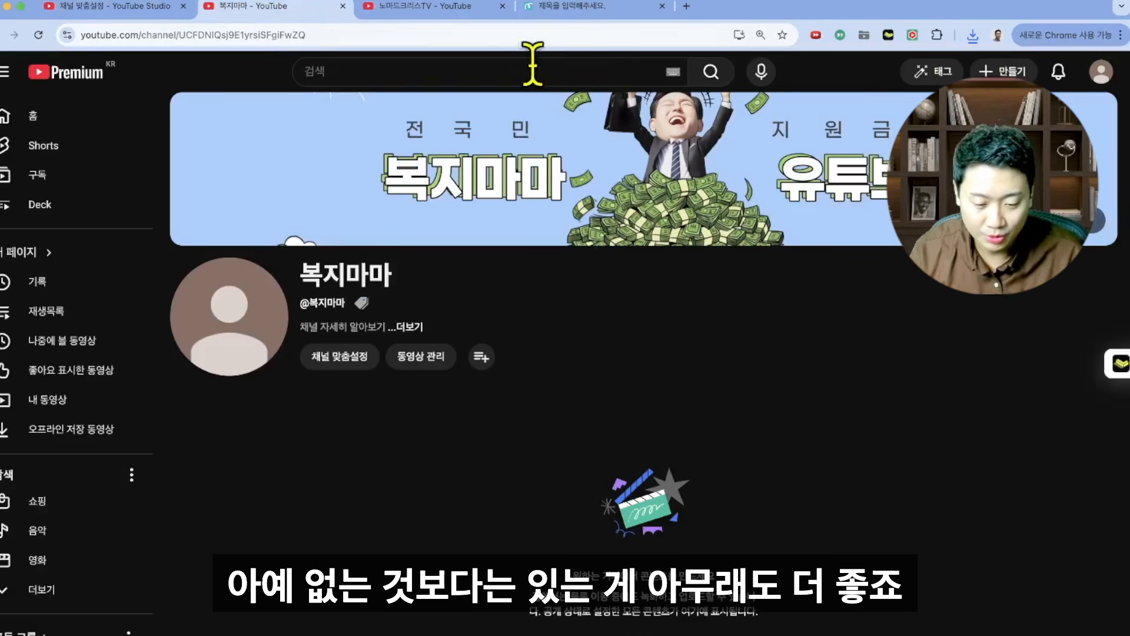
{"action": "left_click", "coordinate": [571, 7]}
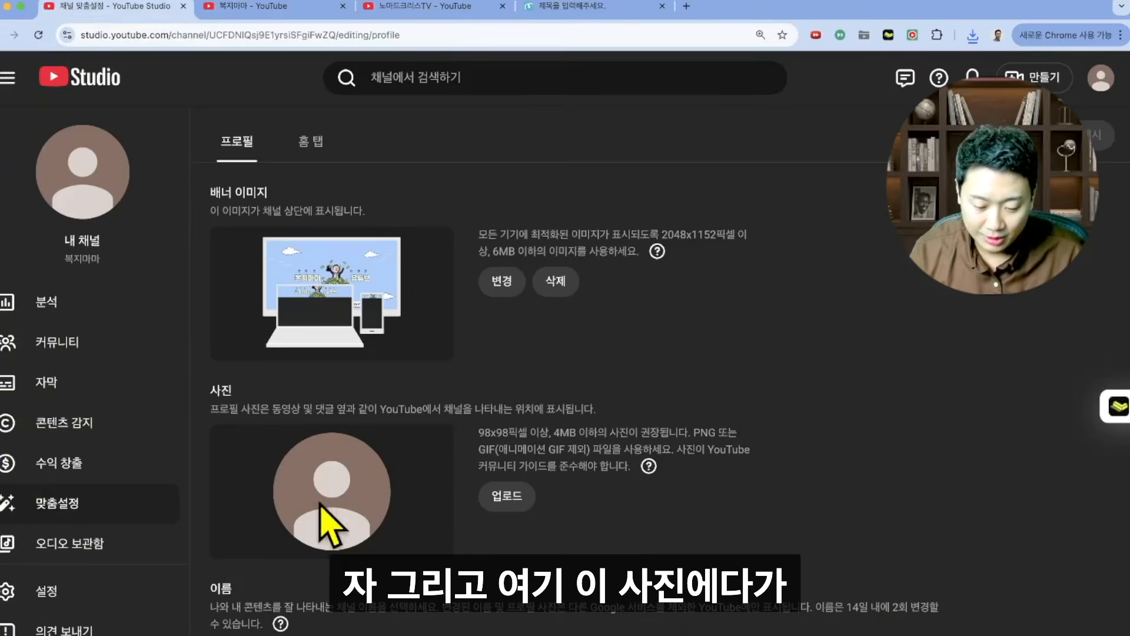
{"action": "left_click", "coordinate": [570, 10]}
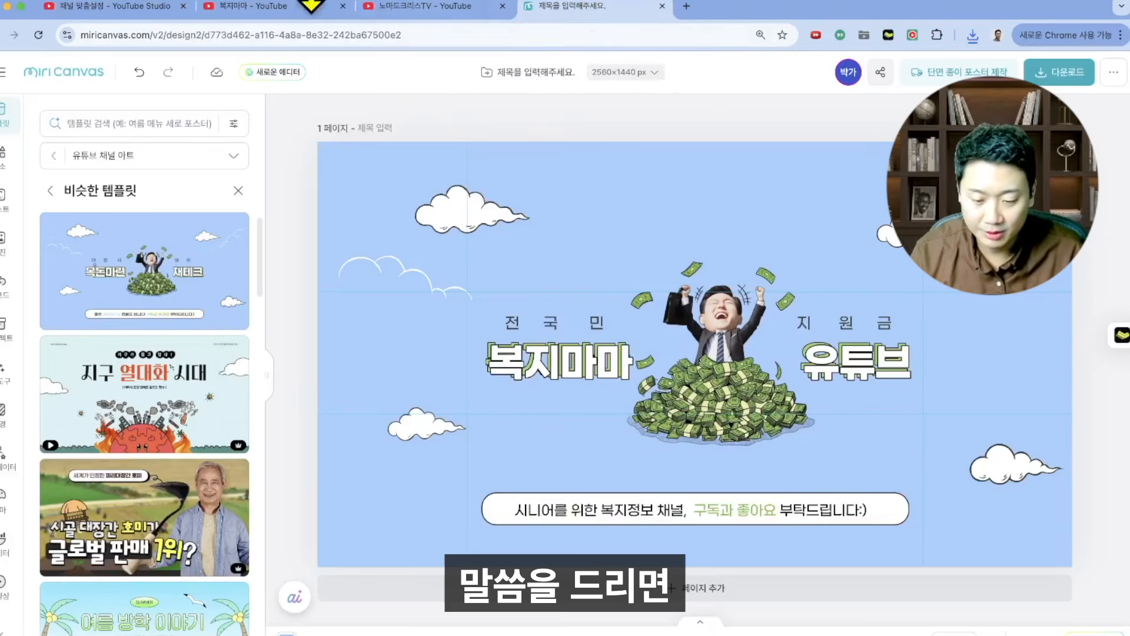
- Search YouTube for 기초연금 to find other welfare-information channels
{"action": "left_click", "coordinate": [295, 8]}
{"action": "left_click", "coordinate": [428, 72]}
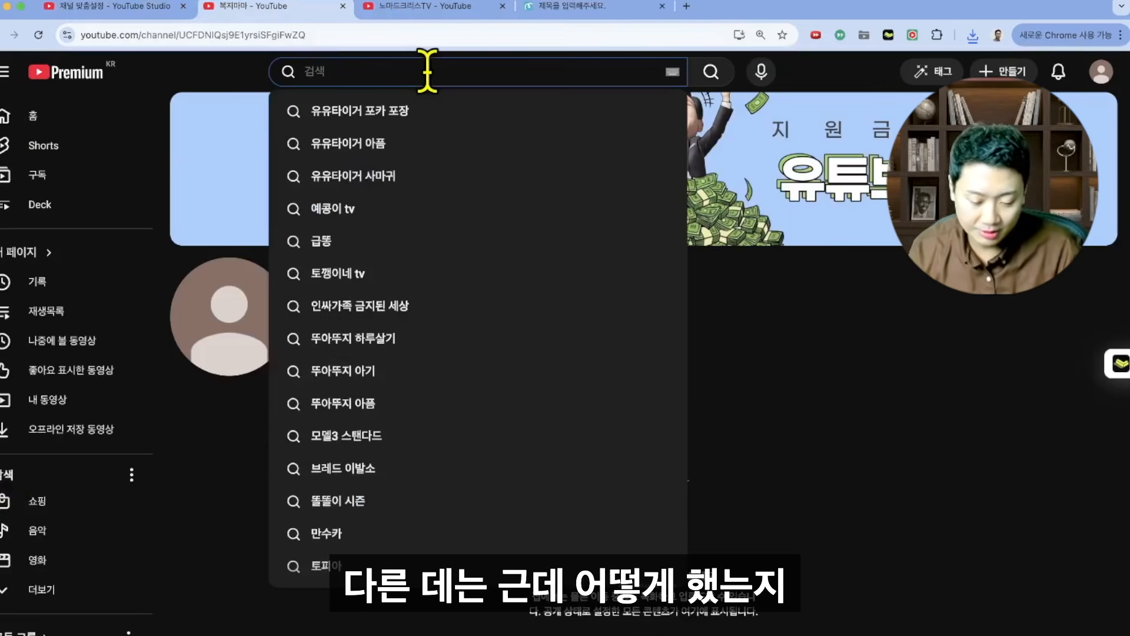
{"action": "type", "text": "복"}
{"action": "key", "text": "BackSpace"}
{"action": "key", "text": "BackSpace"}
{"action": "key", "text": "BackSpace"}
{"action": "type", "text": "기초연금"}
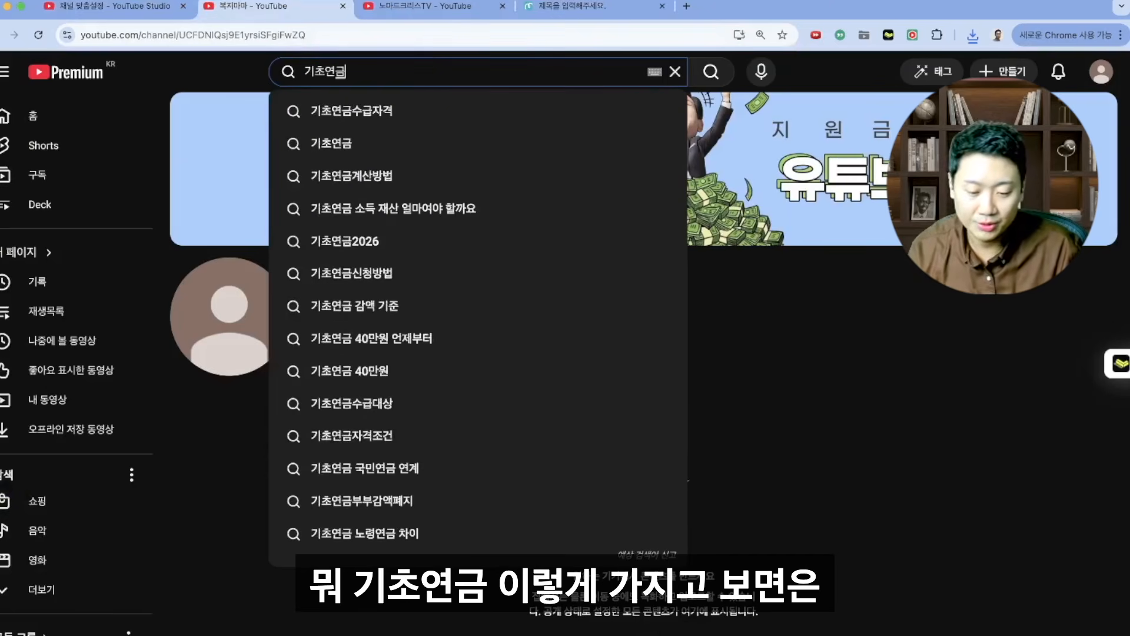
{"action": "key", "text": "Return"}
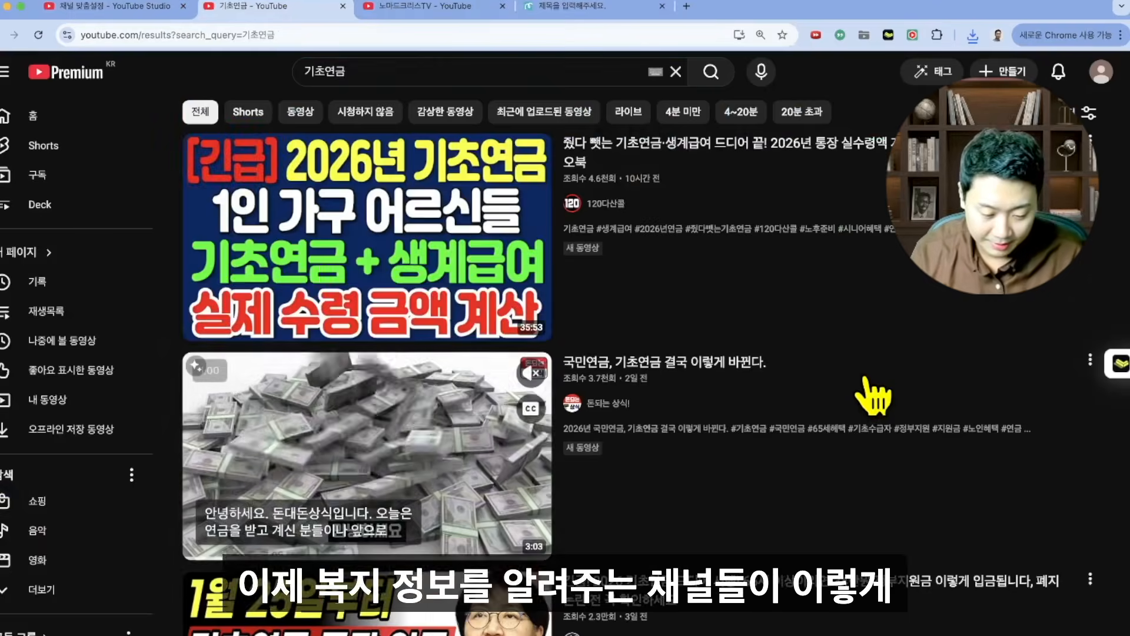
- Examine the profile pictures of the welfare-information channels in the search results, comparing face-based and text-only designs
{"action": "scroll", "coordinate": [870, 390], "scroll_direction": "down", "scroll_amount": 4}
{"action": "scroll", "coordinate": [640, 398], "scroll_direction": "up", "scroll_amount": 2}
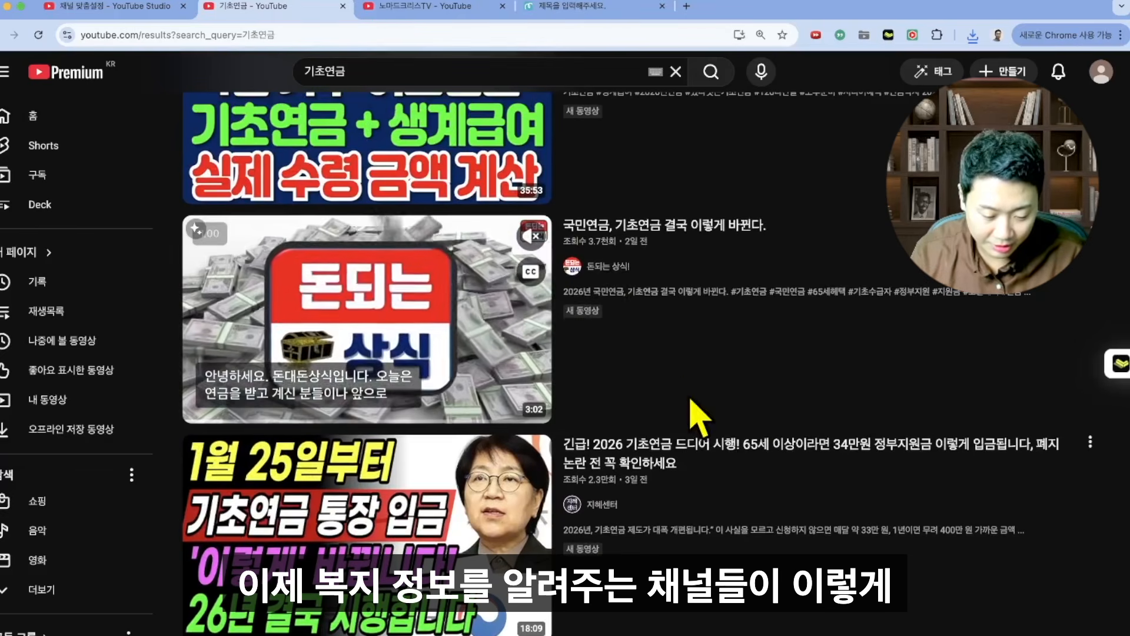
{"action": "scroll", "coordinate": [696, 412], "scroll_direction": "down", "scroll_amount": 2}
{"action": "scroll", "coordinate": [647, 412], "scroll_direction": "down", "scroll_amount": 5}
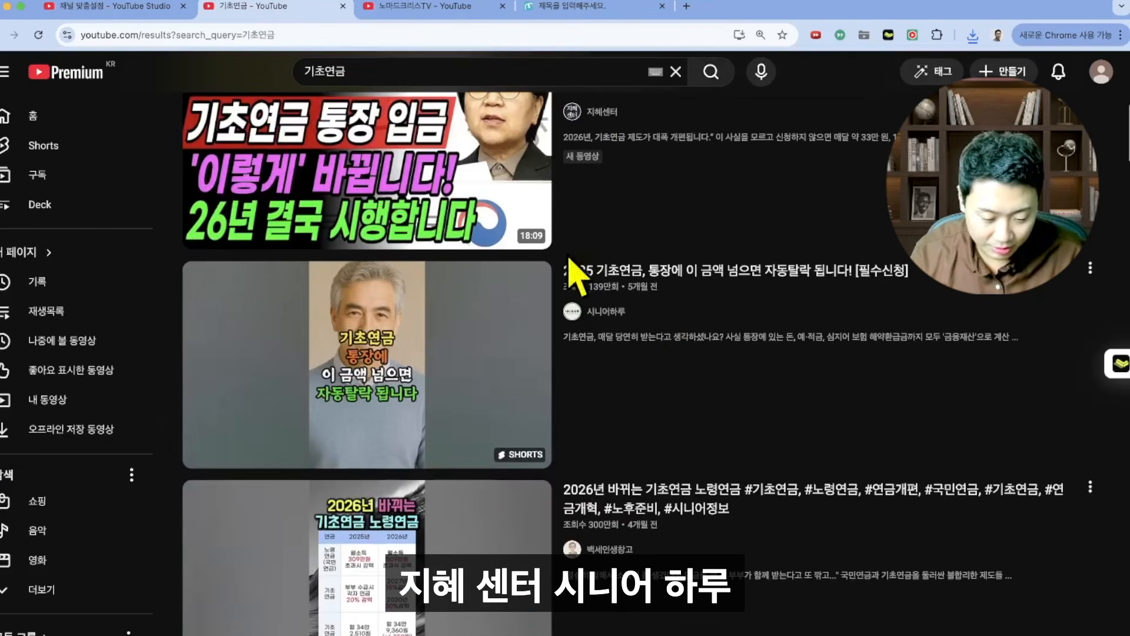
{"action": "scroll", "coordinate": [595, 441], "scroll_direction": "down", "scroll_amount": 3}
{"action": "scroll", "coordinate": [613, 442], "scroll_direction": "down", "scroll_amount": 8}
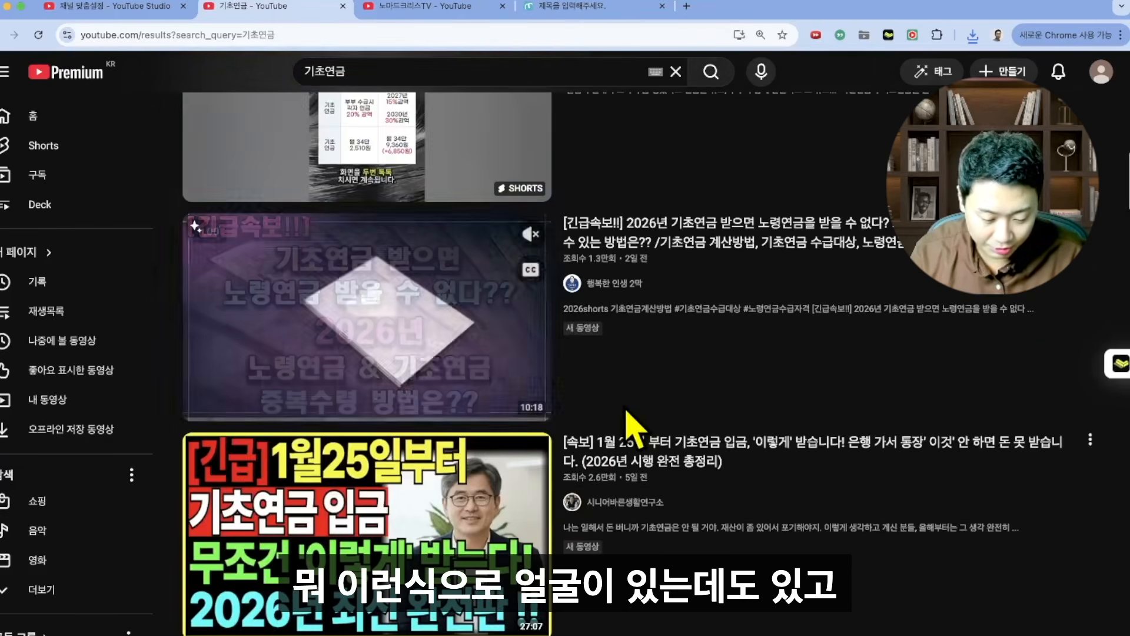
{"action": "scroll", "coordinate": [654, 447], "scroll_direction": "down", "scroll_amount": 12}
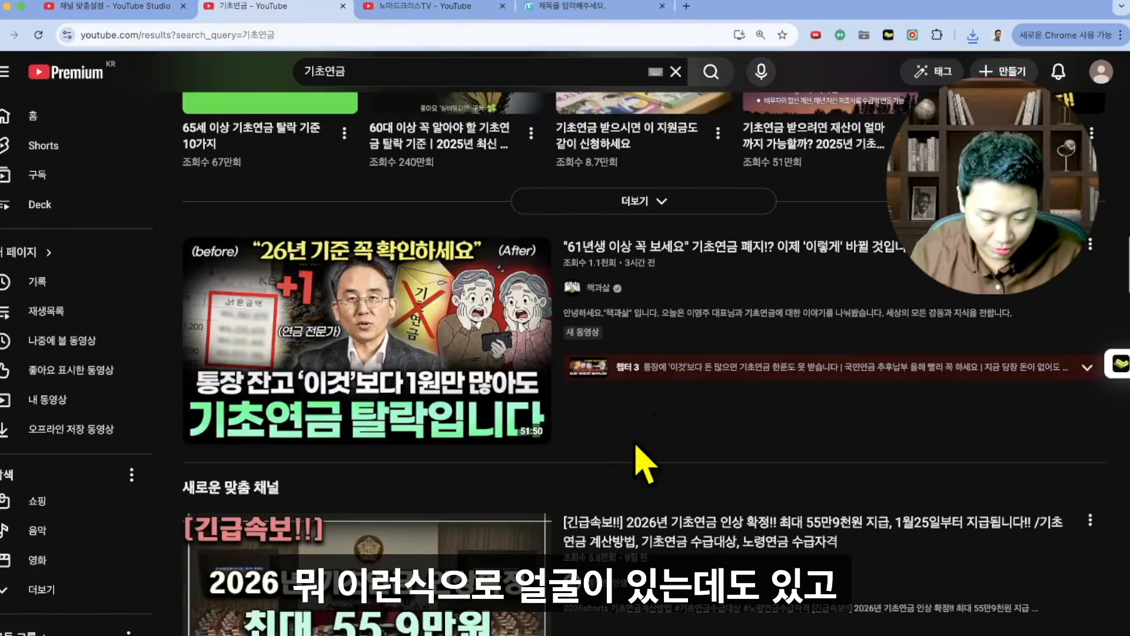
{"action": "scroll", "coordinate": [637, 451], "scroll_direction": "down", "scroll_amount": 10}
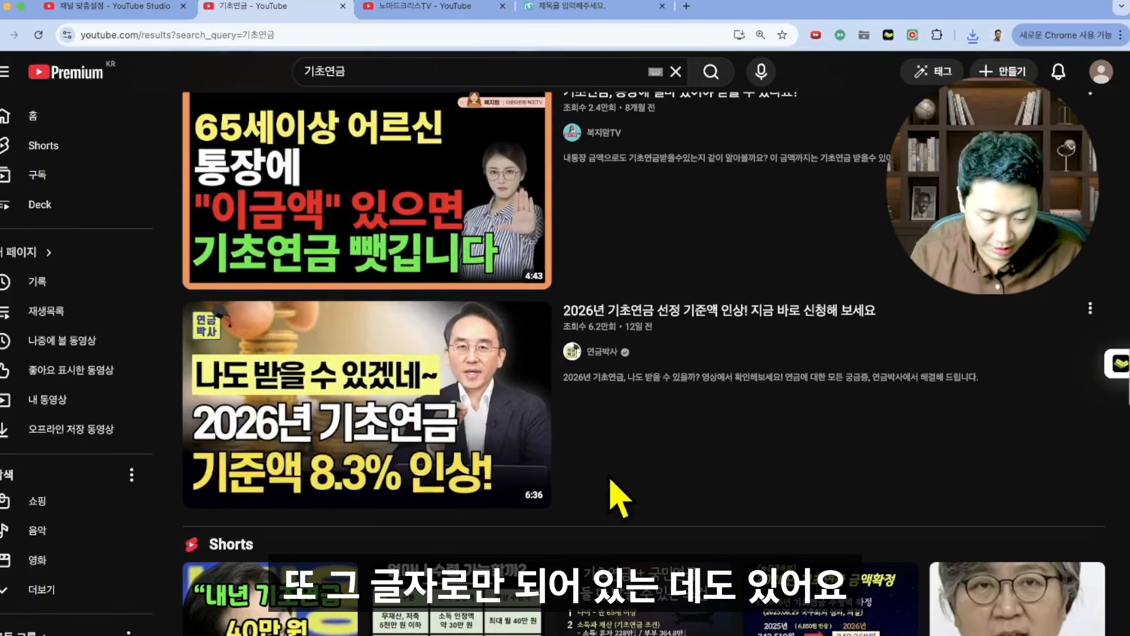
{"action": "scroll", "coordinate": [636, 412], "scroll_direction": "down", "scroll_amount": 10}
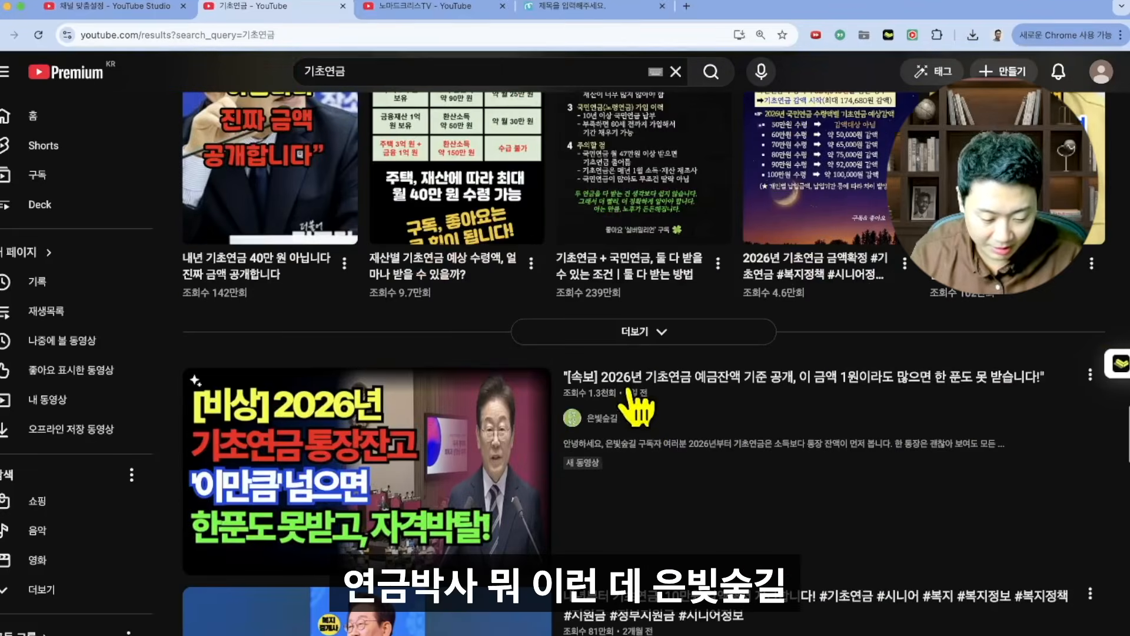
{"action": "scroll", "coordinate": [660, 447], "scroll_direction": "up", "scroll_amount": 10}
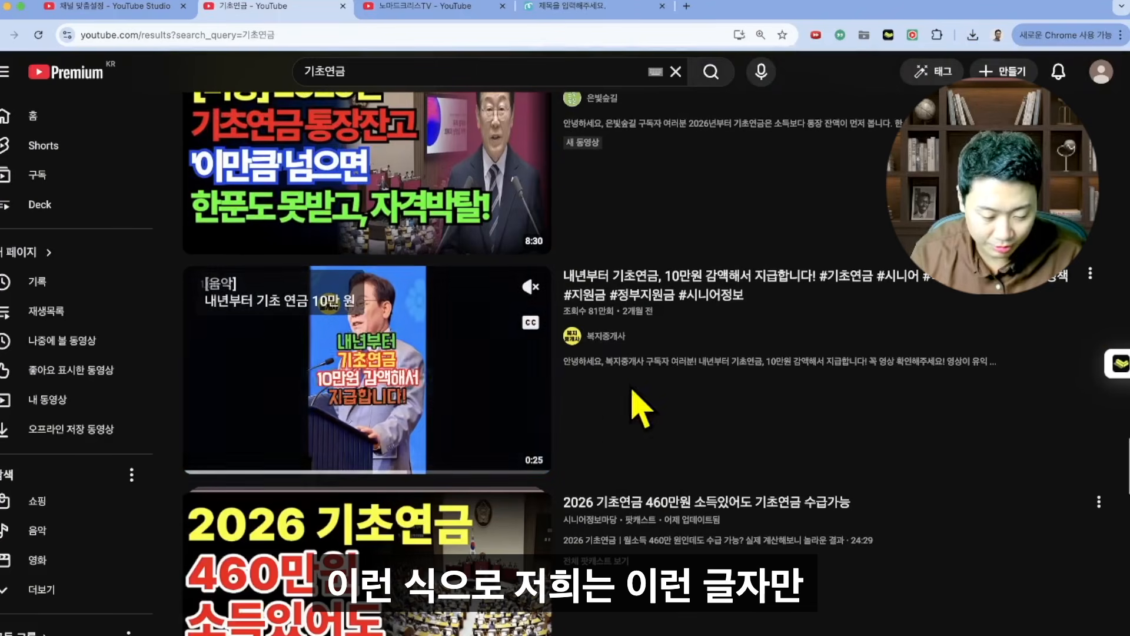
{"action": "scroll", "coordinate": [648, 388], "scroll_direction": "up", "scroll_amount": 10}
{"action": "scroll", "coordinate": [652, 372], "scroll_direction": "up", "scroll_amount": 10}
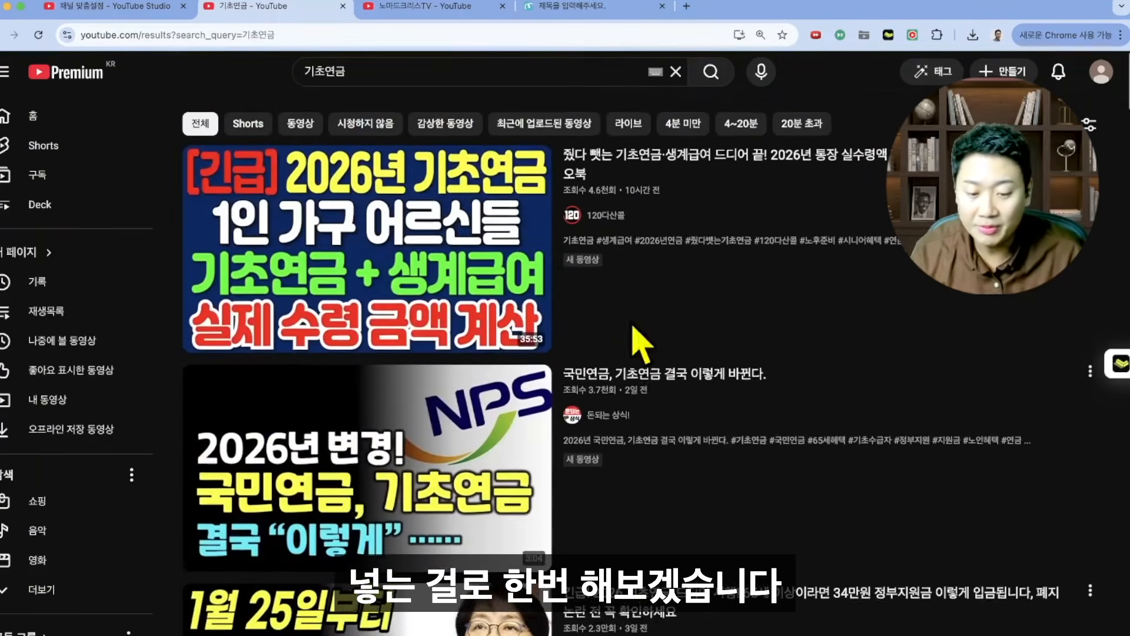
- Go back to MiriCanvas, open its template home page and start a new blank design
{"action": "left_click", "coordinate": [577, 13]}
{"action": "left_click", "coordinate": [436, 7]}
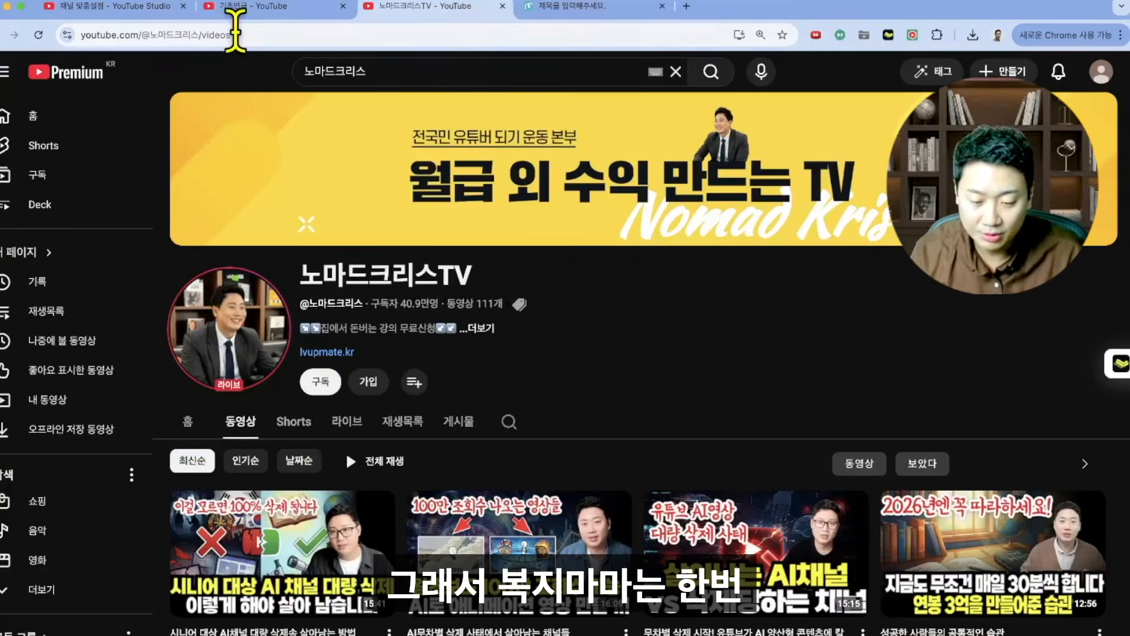
{"action": "left_click", "coordinate": [248, 8]}
{"action": "left_click", "coordinate": [600, 9]}
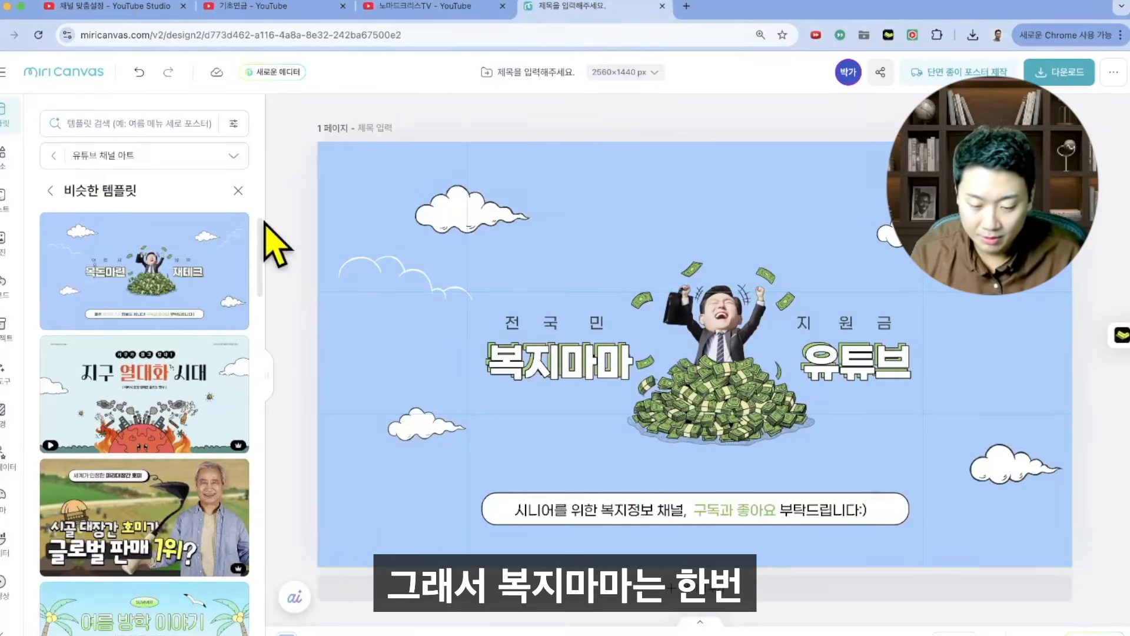
{"action": "left_click", "coordinate": [61, 76]}
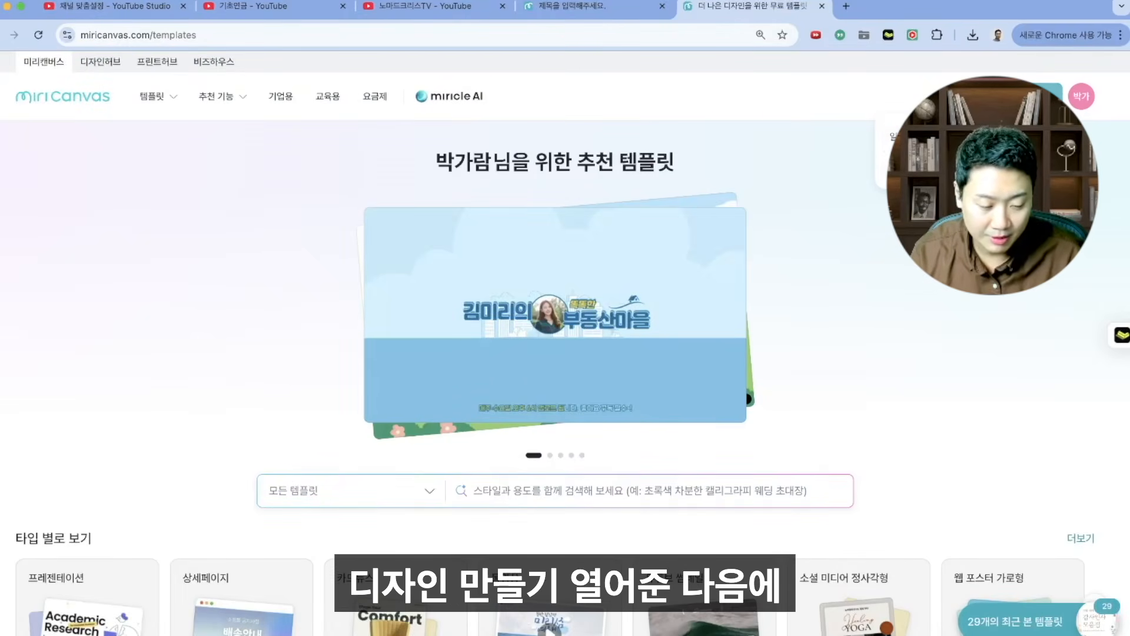
{"action": "left_click", "coordinate": [968, 136]}
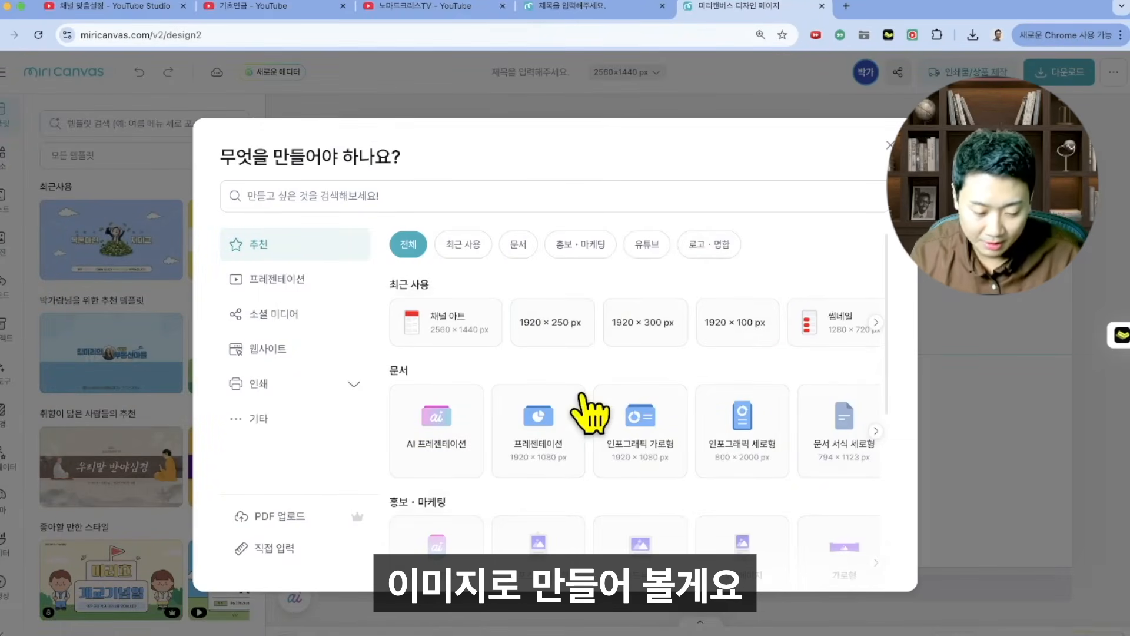
- Resize the new design to a custom square canvas of 1000 × 1000 px
{"action": "left_click", "coordinate": [633, 73]}
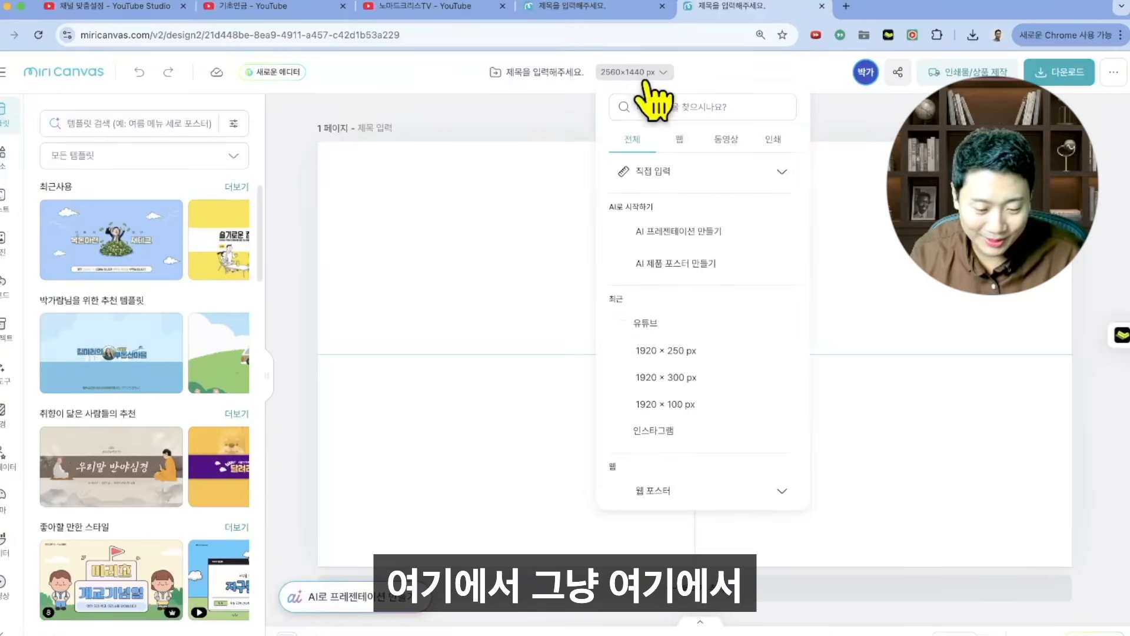
{"action": "left_click", "coordinate": [686, 180]}
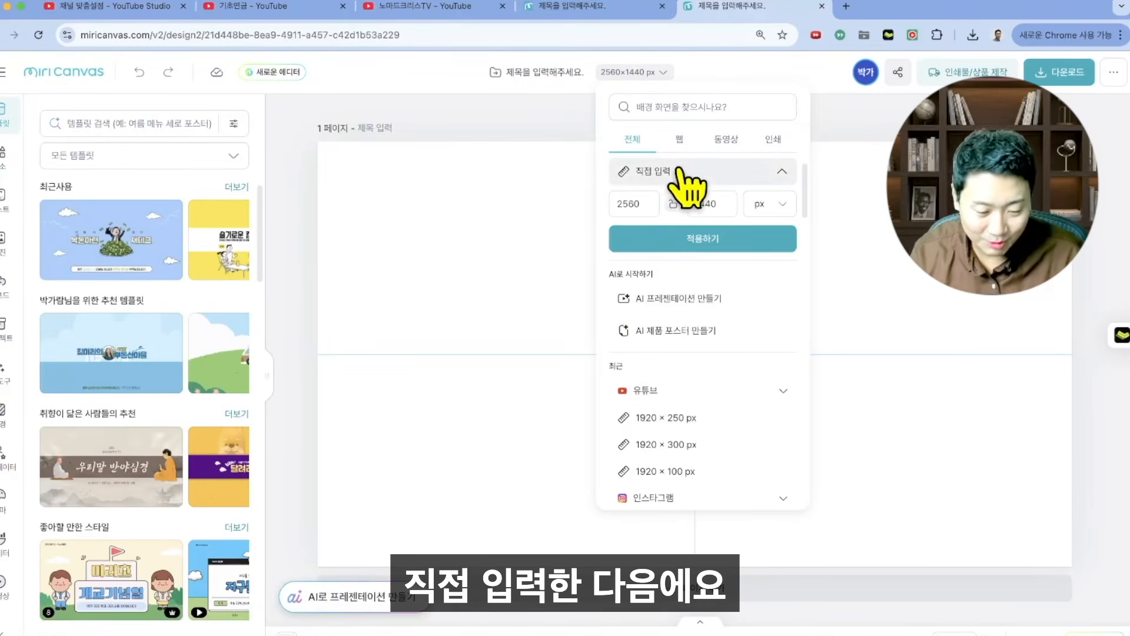
{"action": "left_click", "coordinate": [633, 203]}
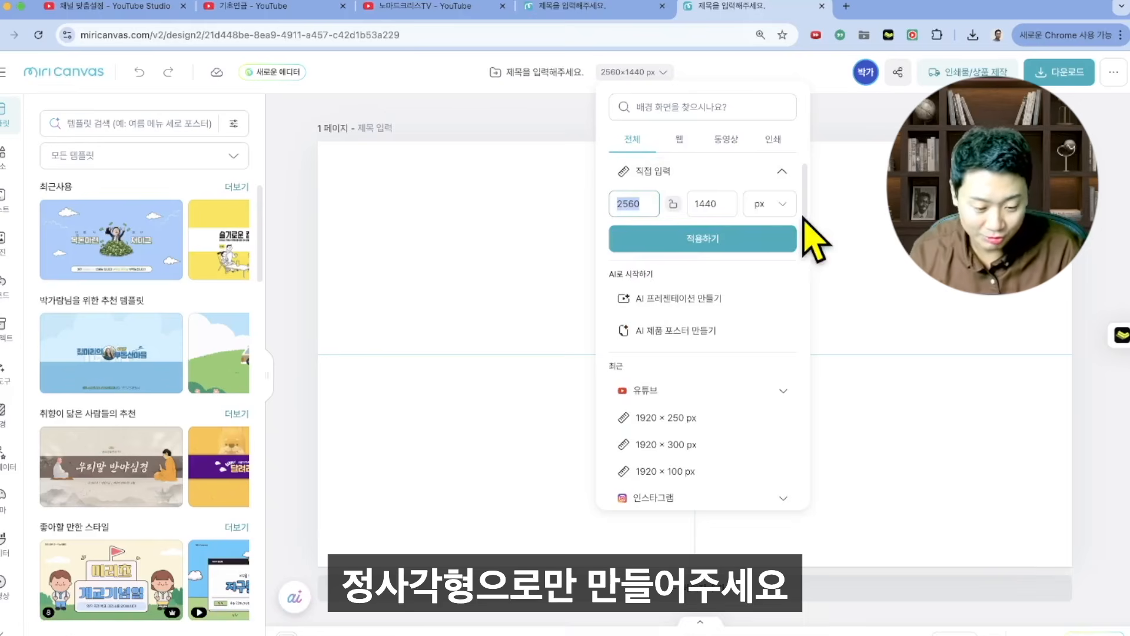
{"action": "type", "text": "1000"}
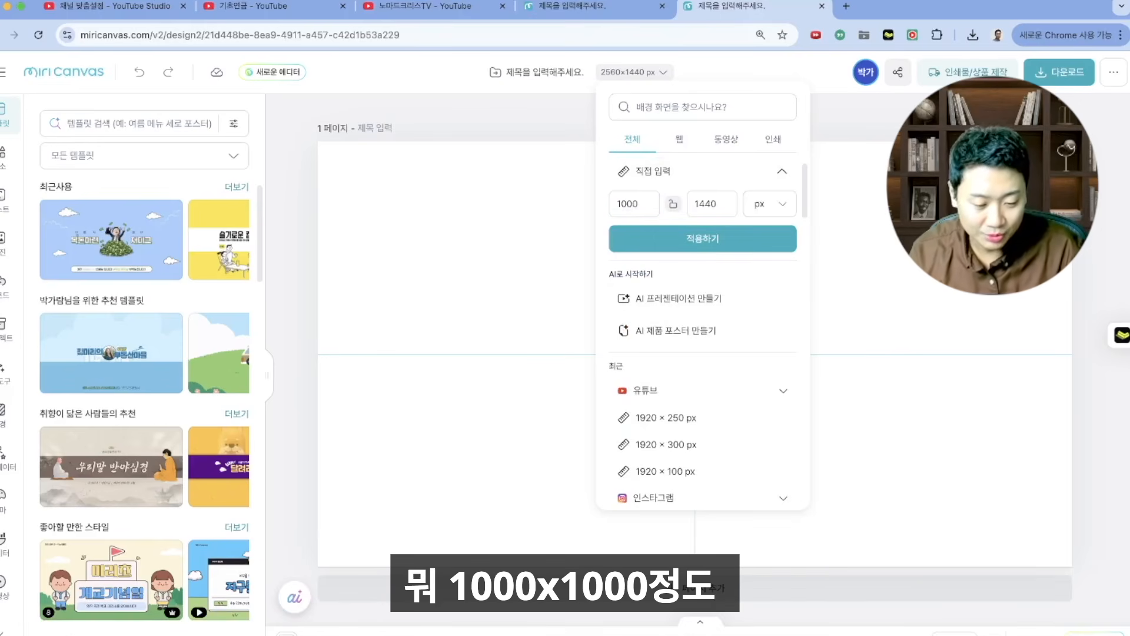
{"action": "left_click", "coordinate": [704, 237]}
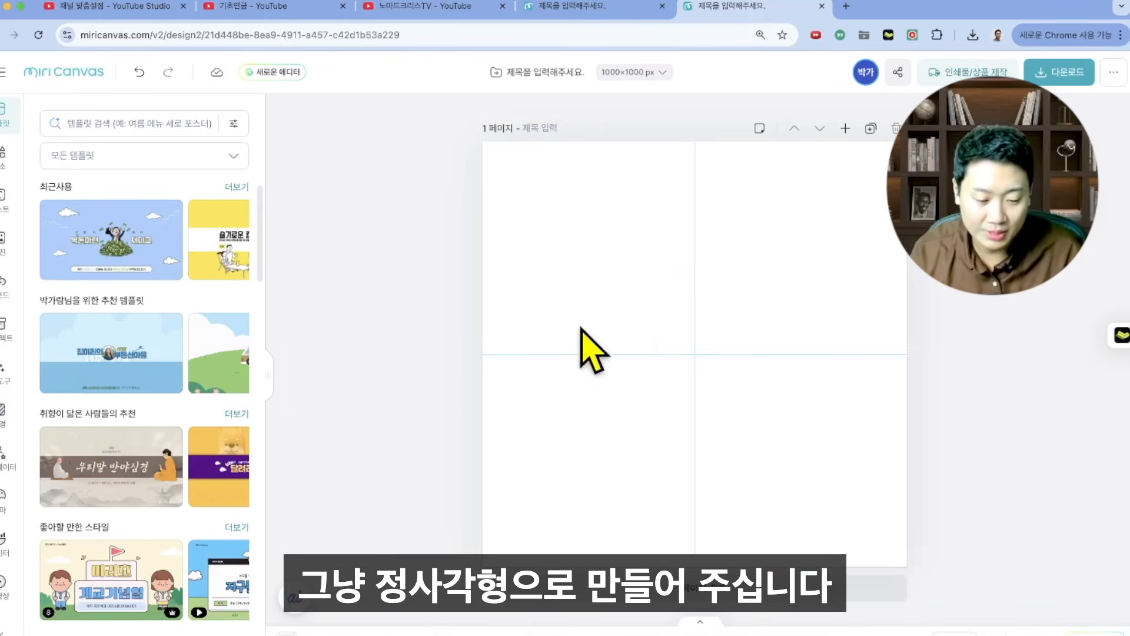
- Set the background colour of the square page to black
{"action": "left_click", "coordinate": [675, 231]}
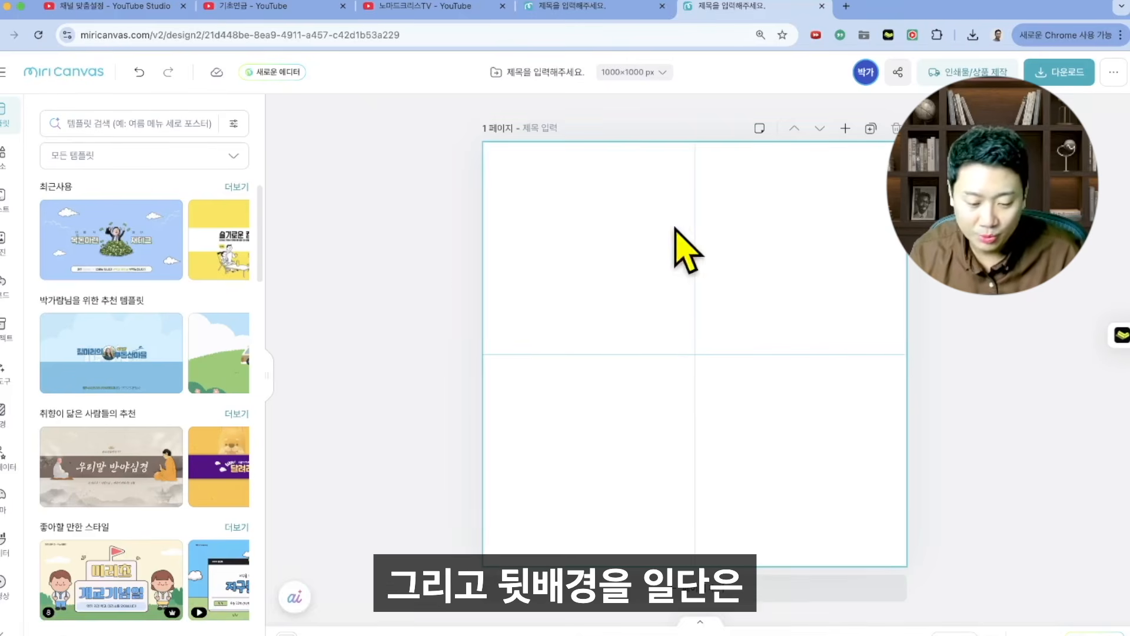
{"action": "left_click", "coordinate": [6, 432]}
{"action": "left_click", "coordinate": [238, 193]}
{"action": "left_click", "coordinate": [285, 203]}
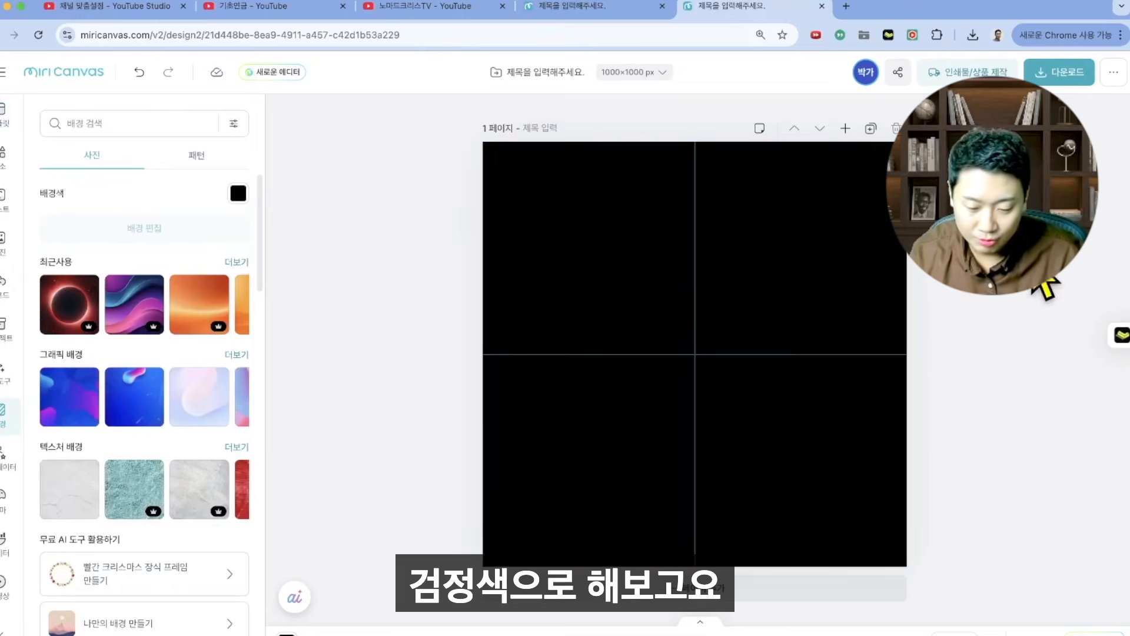
- Add a title text to the black page reading 복지 마마, split over two lines
{"action": "left_click", "coordinate": [4, 197]}
{"action": "left_click", "coordinate": [176, 236]}
{"action": "type", "text": "복"}
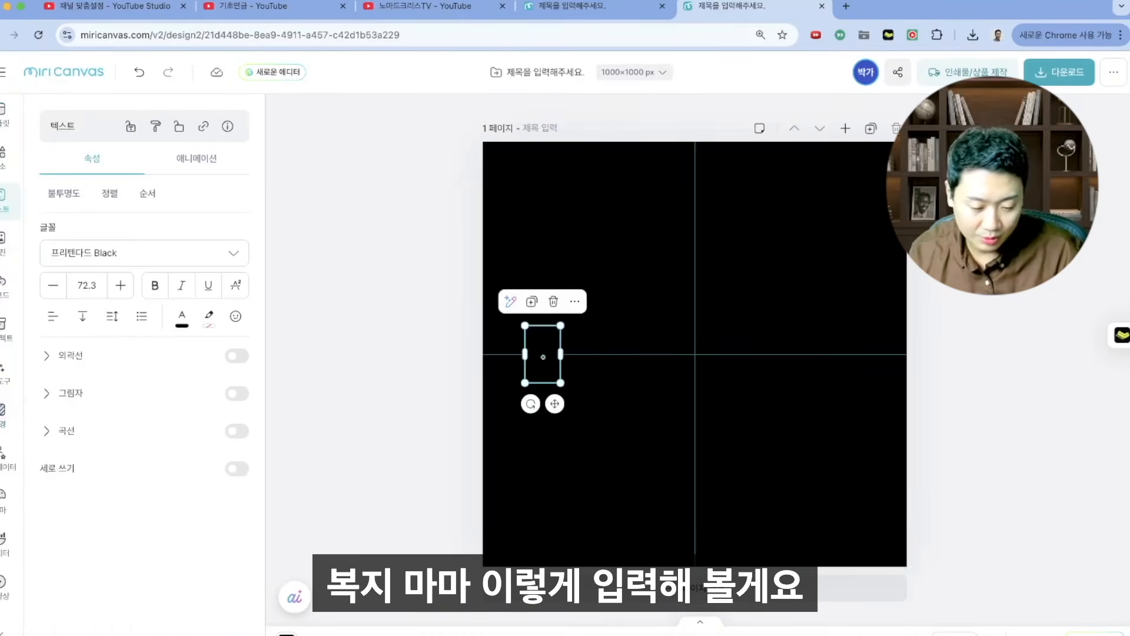
{"action": "type", "text": "지"}
{"action": "left_click", "coordinate": [408, 343]}
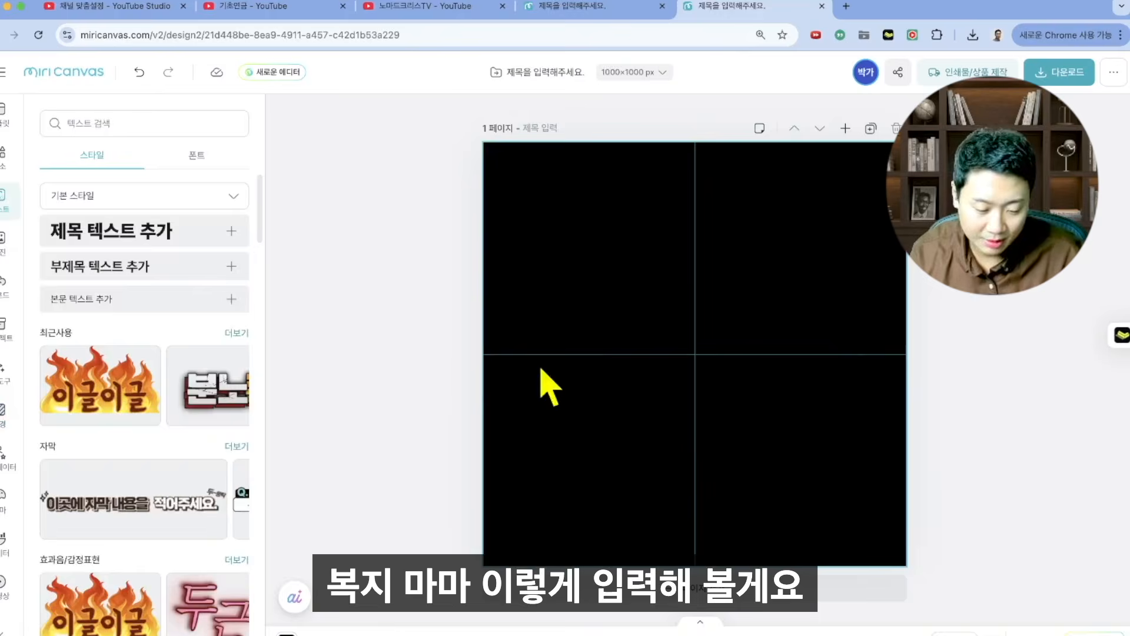
- Set the colour of the 복지 마마 text to white (#FFFFFF)
{"action": "left_click", "coordinate": [540, 369]}
{"action": "left_click", "coordinate": [182, 316]}
{"action": "left_click", "coordinate": [383, 269]}
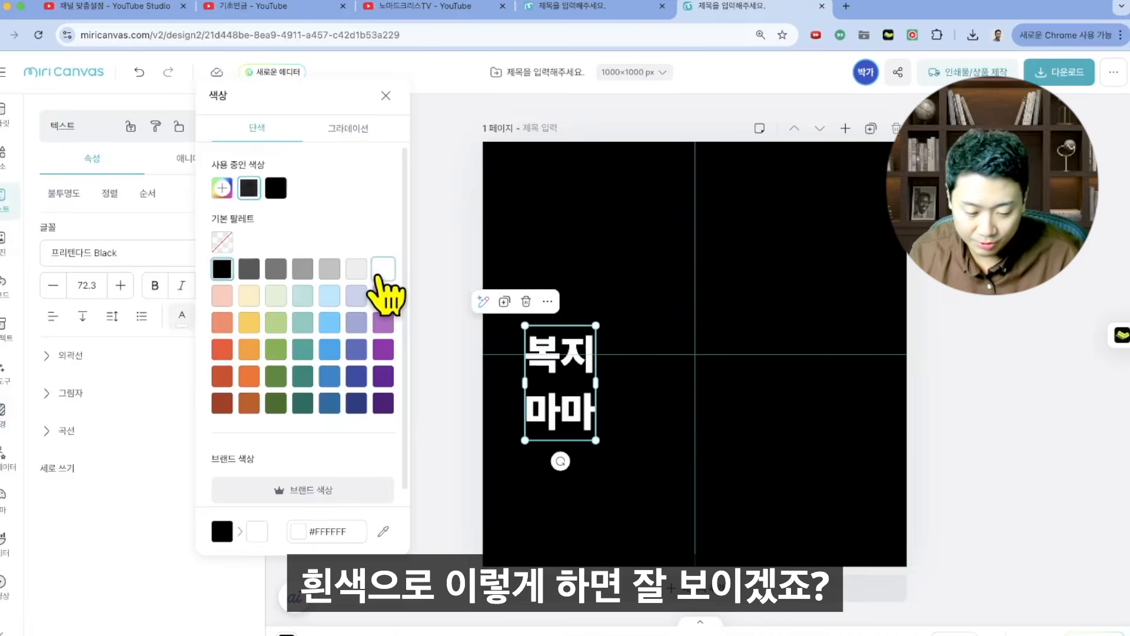
{"action": "left_click", "coordinate": [549, 246]}
- Enlarge the 복지 마마 text to about size 235 and centre its box on the page
{"action": "left_click", "coordinate": [564, 368]}
{"action": "left_click_drag", "start_coordinate": [564, 368], "coordinate": [551, 210]}
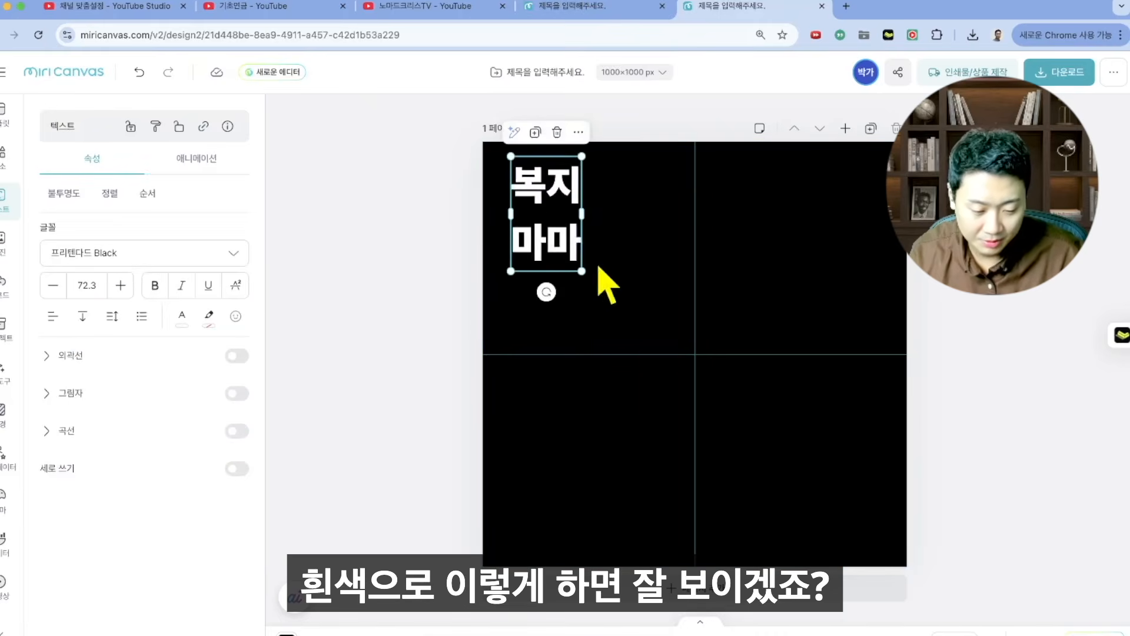
{"action": "left_click_drag", "start_coordinate": [583, 272], "coordinate": [768, 497]}
{"action": "left_click_drag", "start_coordinate": [669, 462], "coordinate": [734, 460]}
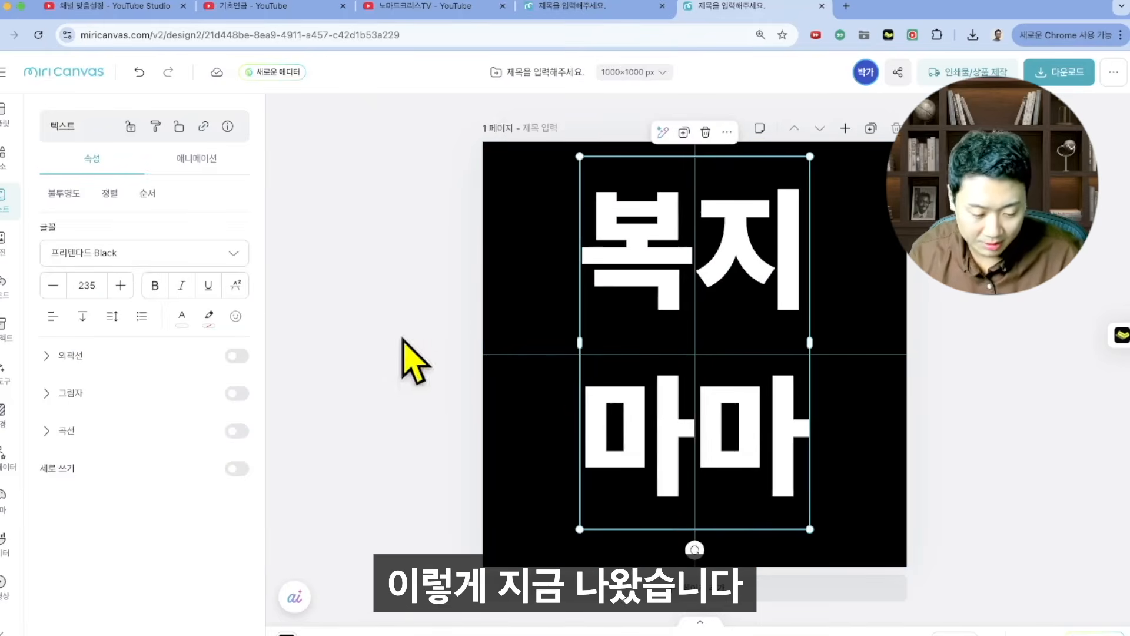
{"action": "left_click", "coordinate": [402, 345]}
{"action": "left_click", "coordinate": [691, 299]}
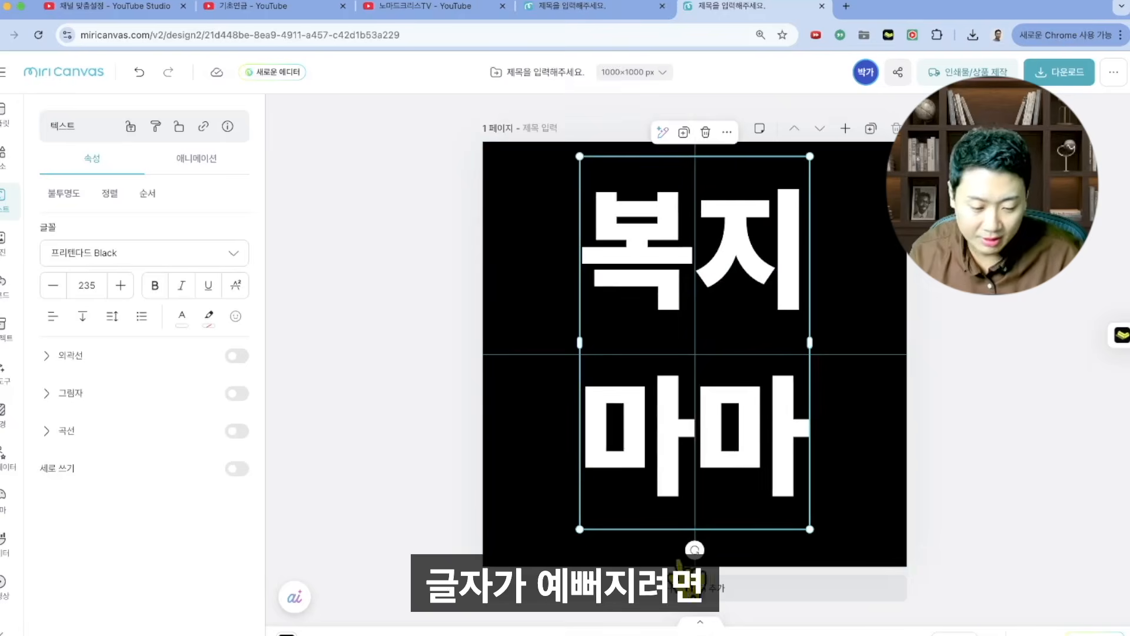
{"action": "mouse_move", "coordinate": [719, 285]}
{"action": "left_mouse_down"}
{"action": "mouse_move", "coordinate": [724, 321]}
{"action": "mouse_move", "coordinate": [712, 263]}
{"action": "mouse_move", "coordinate": [714, 298]}
{"action": "mouse_move", "coordinate": [714, 272]}
{"action": "left_mouse_up"}
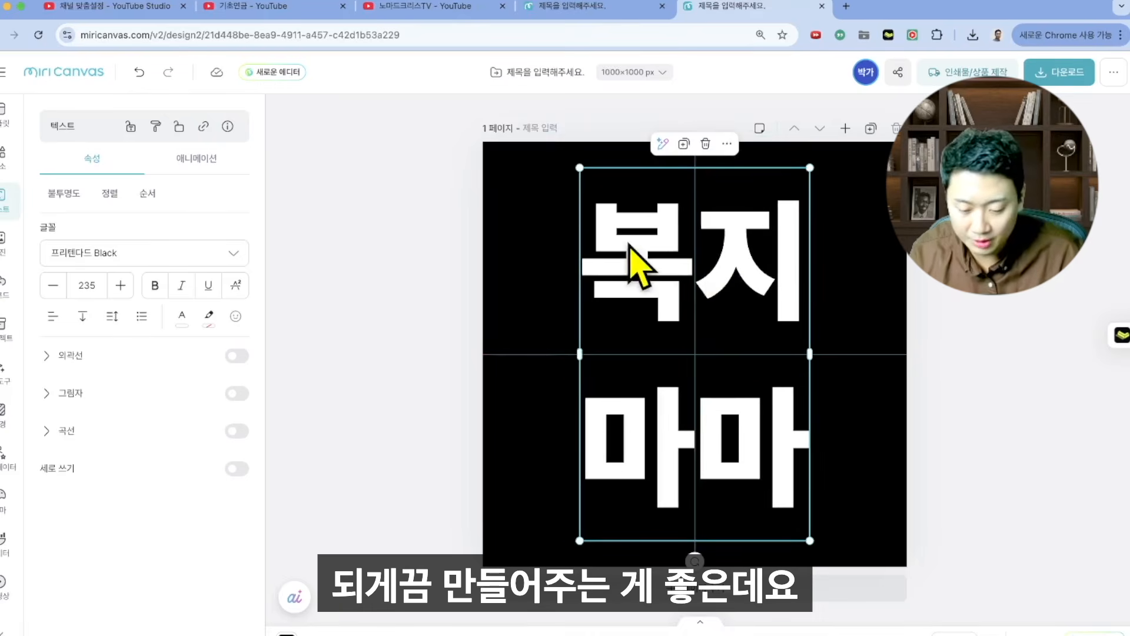
- Tighten the text's line spacing to 0.98 and its letter spacing to -2
{"action": "left_click", "coordinate": [112, 316]}
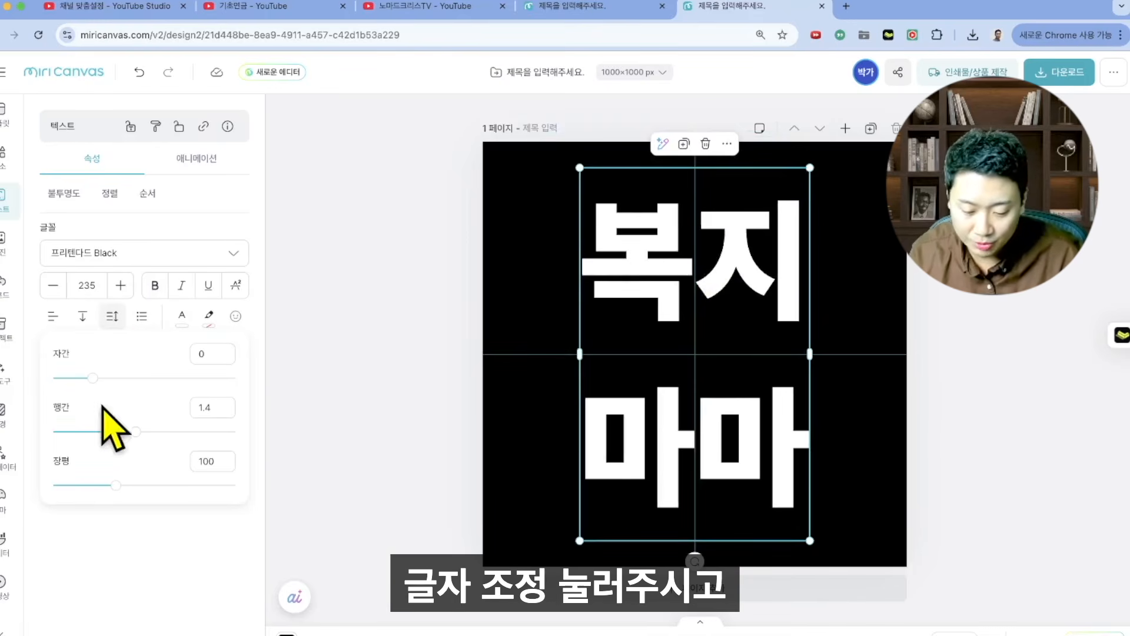
{"action": "left_click_drag", "start_coordinate": [144, 432], "coordinate": [97, 432]}
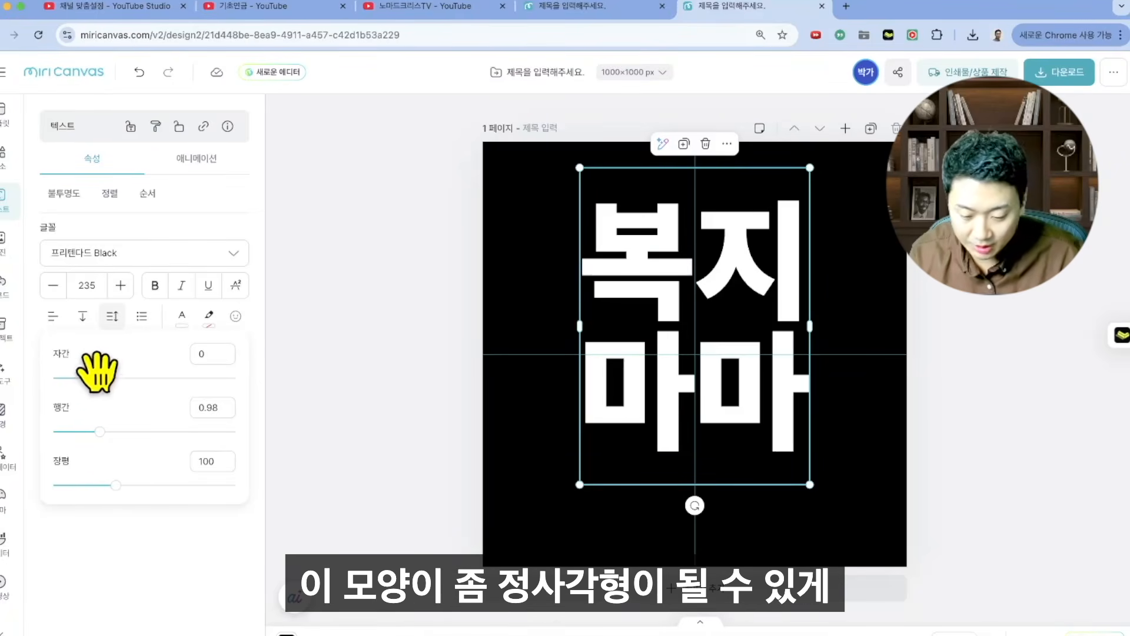
{"action": "left_click_drag", "start_coordinate": [91, 378], "coordinate": [91, 377]}
- Widen the text box, centre-align the text inside it and centre the box on the page
{"action": "left_click_drag", "start_coordinate": [810, 325], "coordinate": [848, 325]}
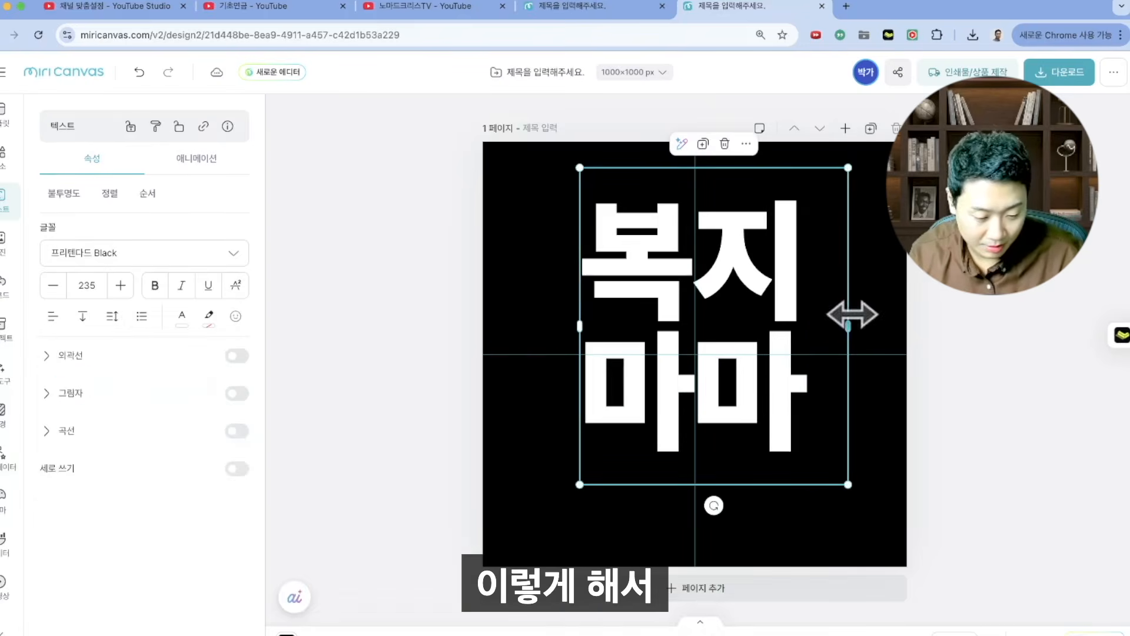
{"action": "left_click", "coordinate": [53, 316]}
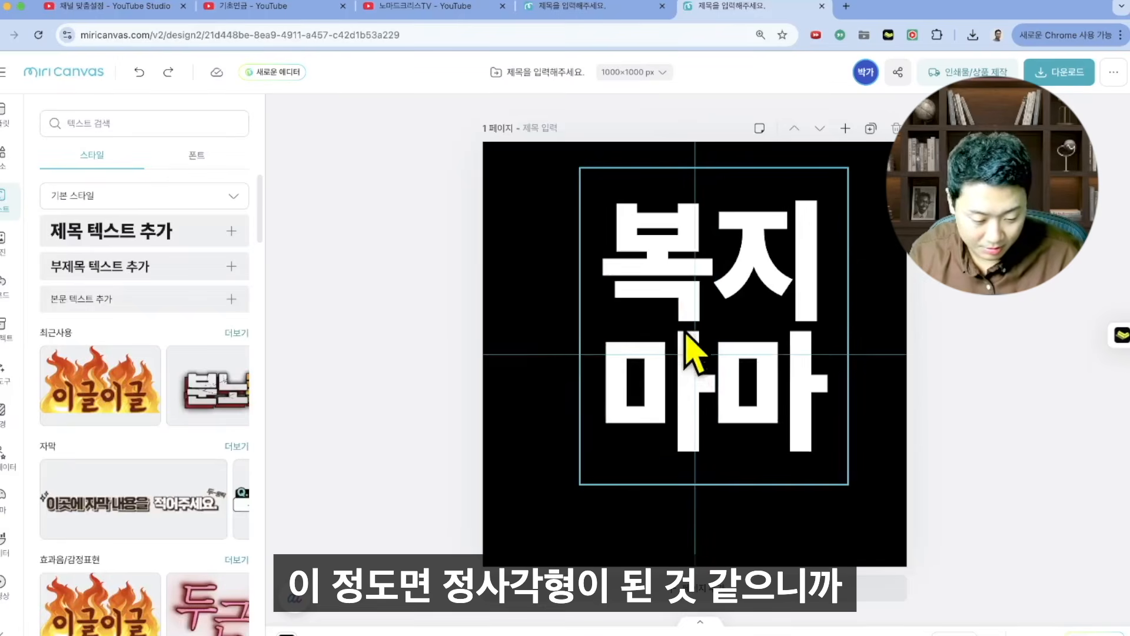
{"action": "left_click_drag", "start_coordinate": [655, 285], "coordinate": [635, 311]}
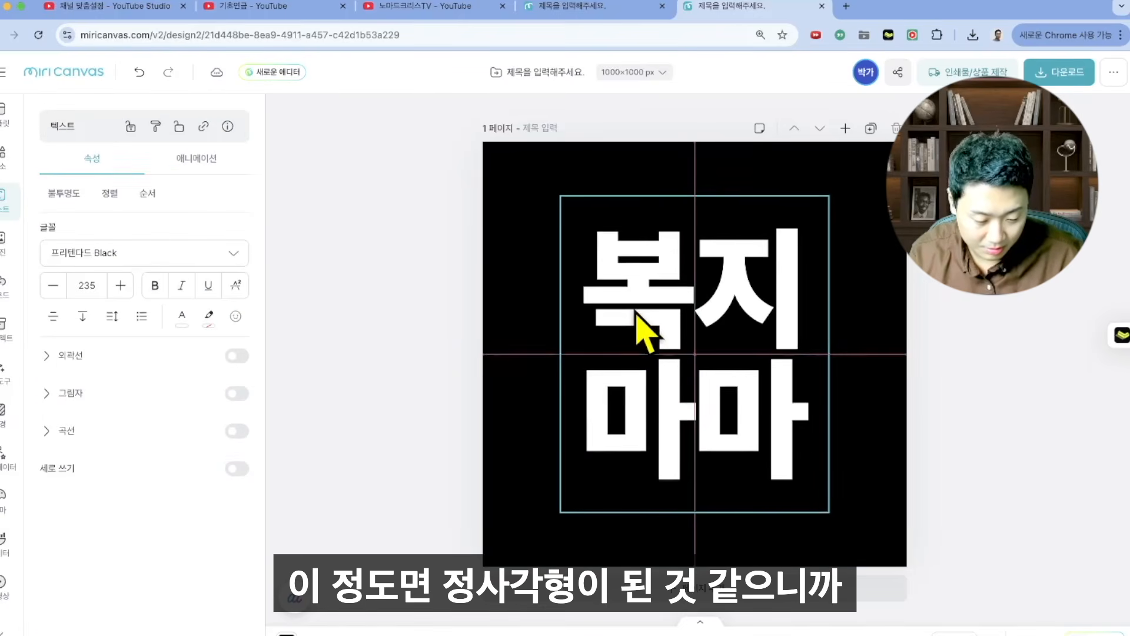
{"action": "left_click", "coordinate": [449, 292]}
- Scale the 복지 마마 text up from opposite corners to about size 279.1, keeping it centred on the page
{"action": "left_click", "coordinate": [621, 294]}
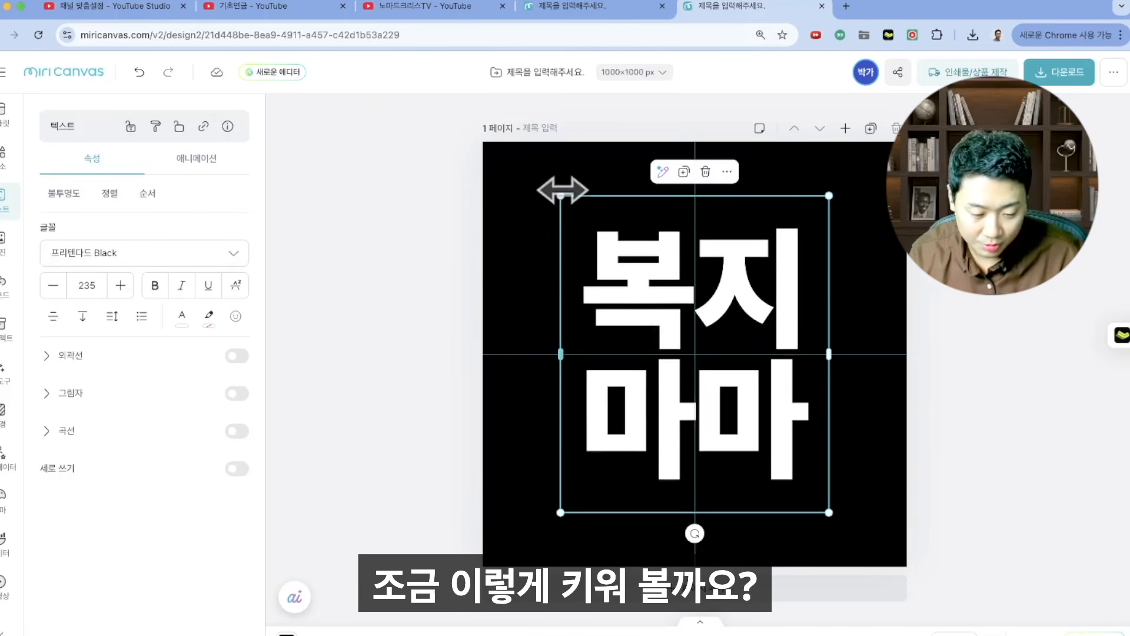
{"action": "left_click_drag", "start_coordinate": [556, 190], "coordinate": [514, 172]}
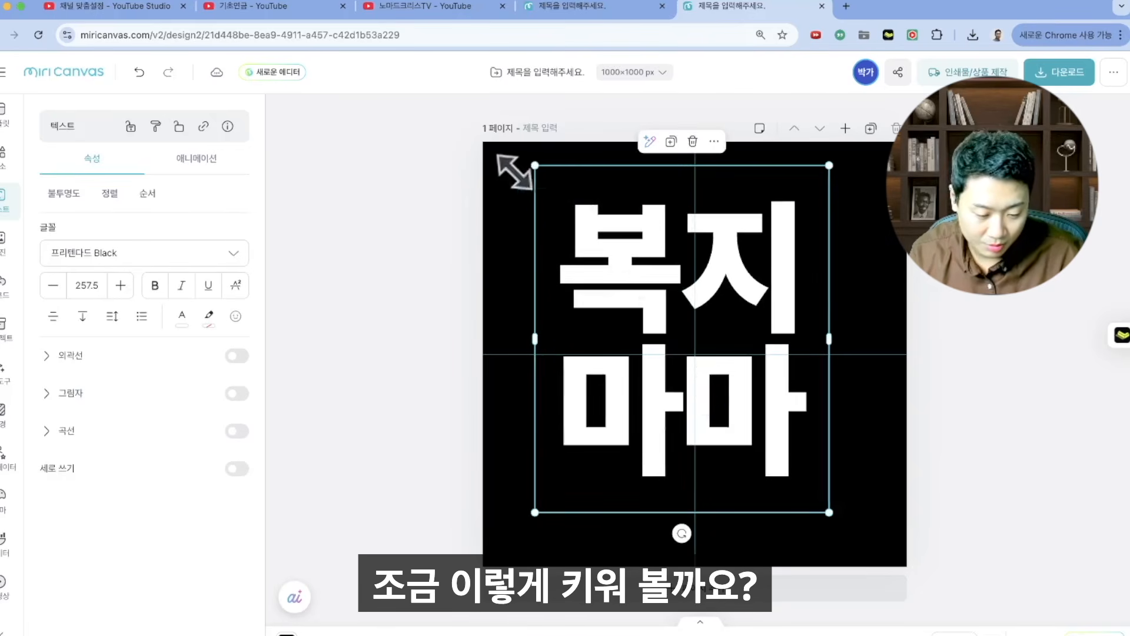
{"action": "left_click_drag", "start_coordinate": [823, 505], "coordinate": [858, 525]}
{"action": "mouse_move", "coordinate": [795, 456]}
{"action": "left_mouse_down"}
{"action": "mouse_move", "coordinate": [801, 466]}
{"action": "mouse_move", "coordinate": [793, 456]}
{"action": "left_mouse_up"}
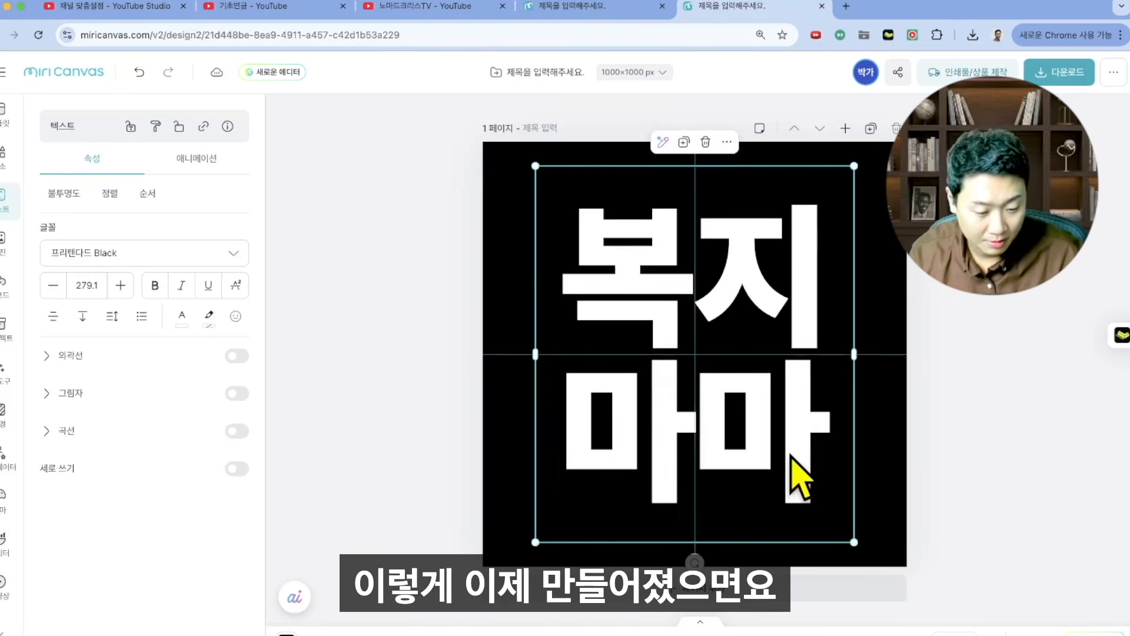
{"action": "left_click", "coordinate": [968, 294]}
{"action": "left_click", "coordinate": [764, 285]}
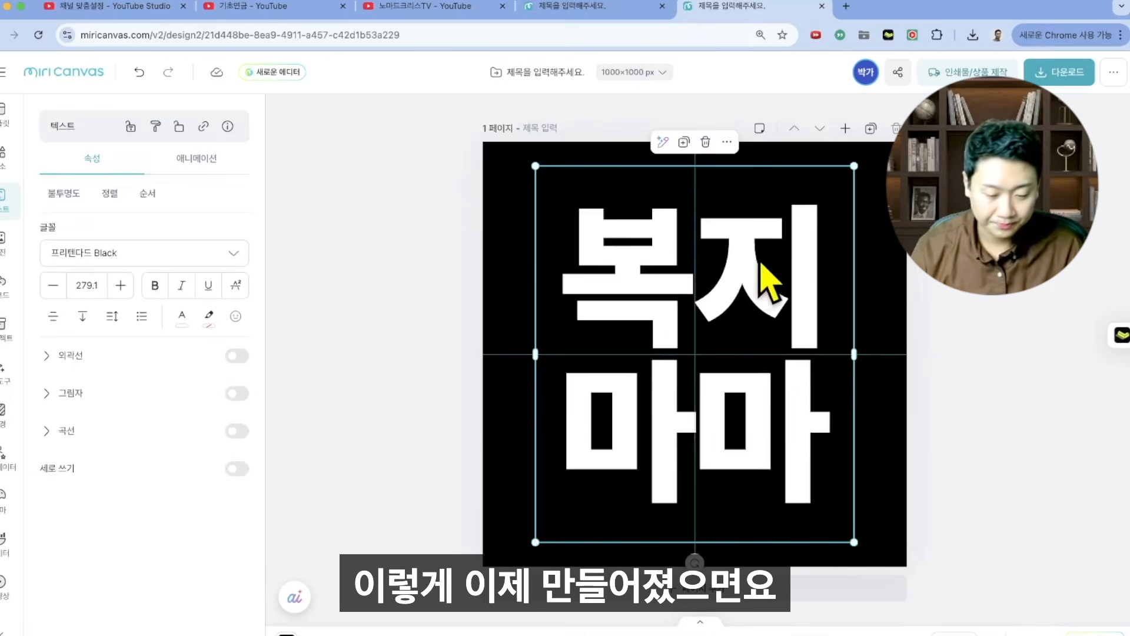
- Increase the letter spacing of the 복지 마마 text slightly
{"action": "left_click", "coordinate": [112, 316]}
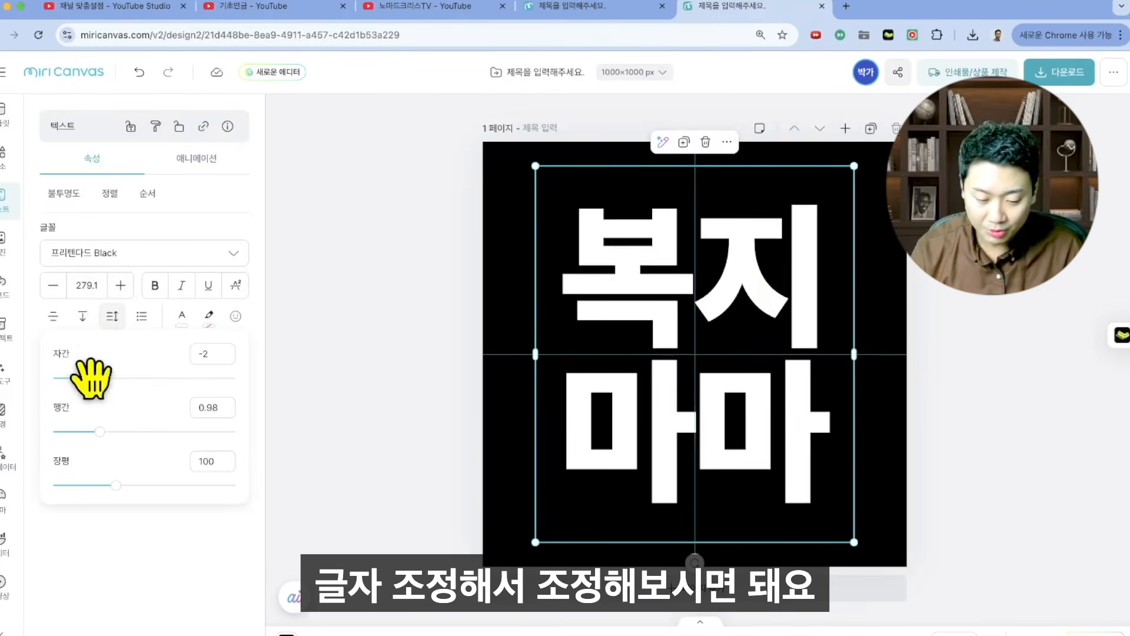
{"action": "mouse_move", "coordinate": [95, 378]}
{"action": "left_mouse_down"}
{"action": "mouse_move", "coordinate": [85, 382]}
{"action": "mouse_move", "coordinate": [94, 378]}
{"action": "left_mouse_up"}
{"action": "left_click", "coordinate": [448, 281]}
{"action": "left_click", "coordinate": [725, 275]}
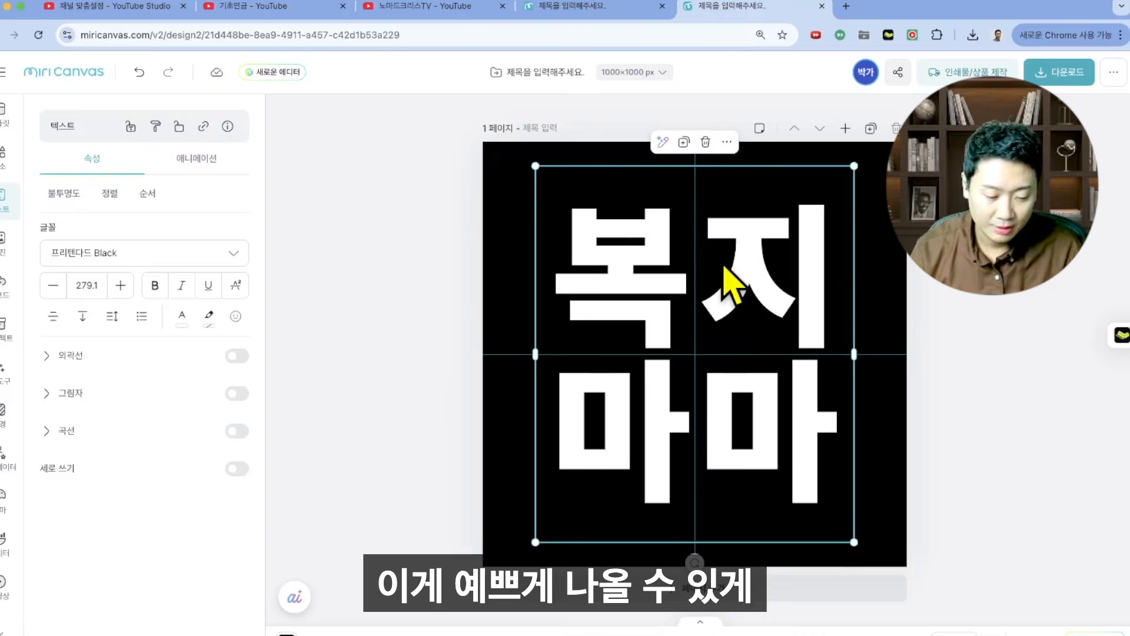
- Try the free fonts 210 백두산 R, 210 생활반장 R, 210 수업시간 R and 210 연꽃 R on the text
{"action": "left_click", "coordinate": [234, 254]}
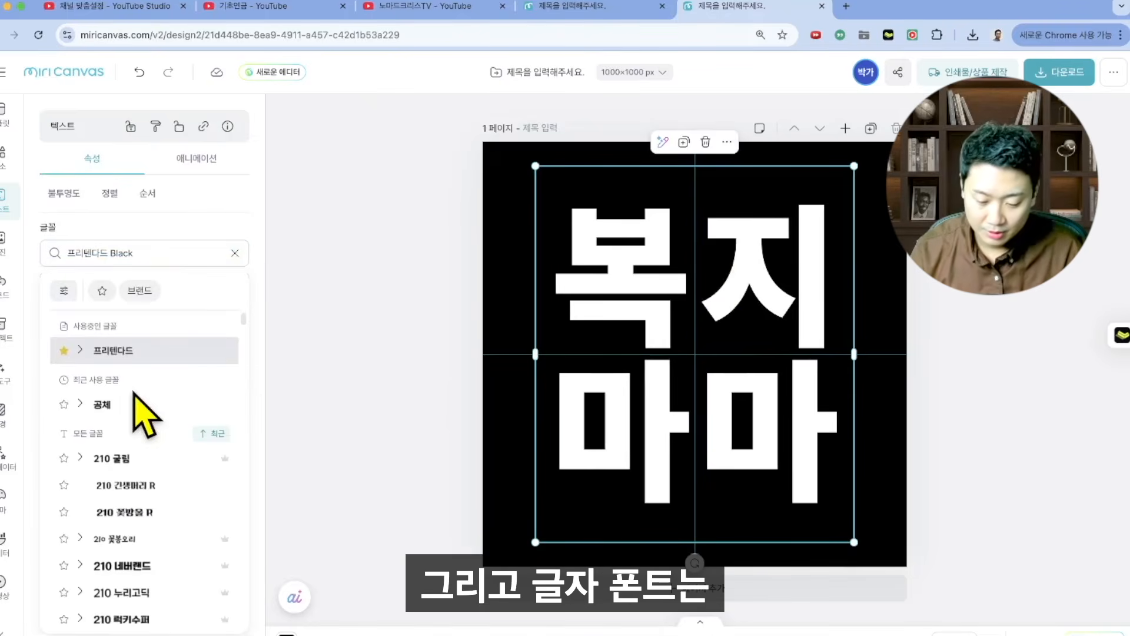
{"action": "scroll", "coordinate": [147, 465], "scroll_direction": "down", "scroll_amount": 8}
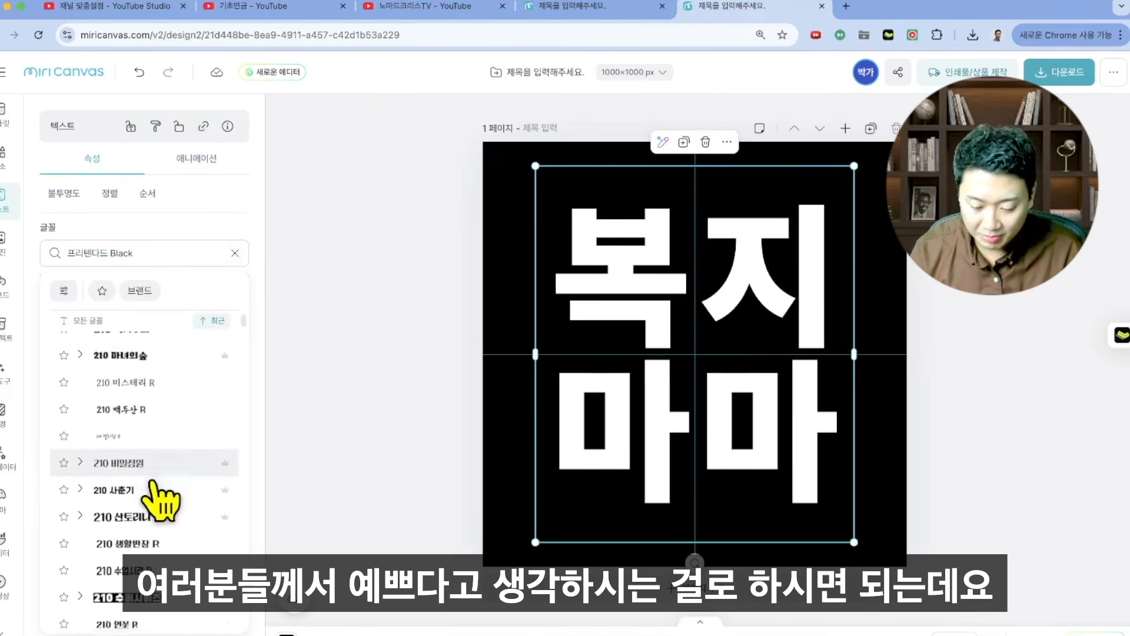
{"action": "scroll", "coordinate": [155, 488], "scroll_direction": "up", "scroll_amount": 10}
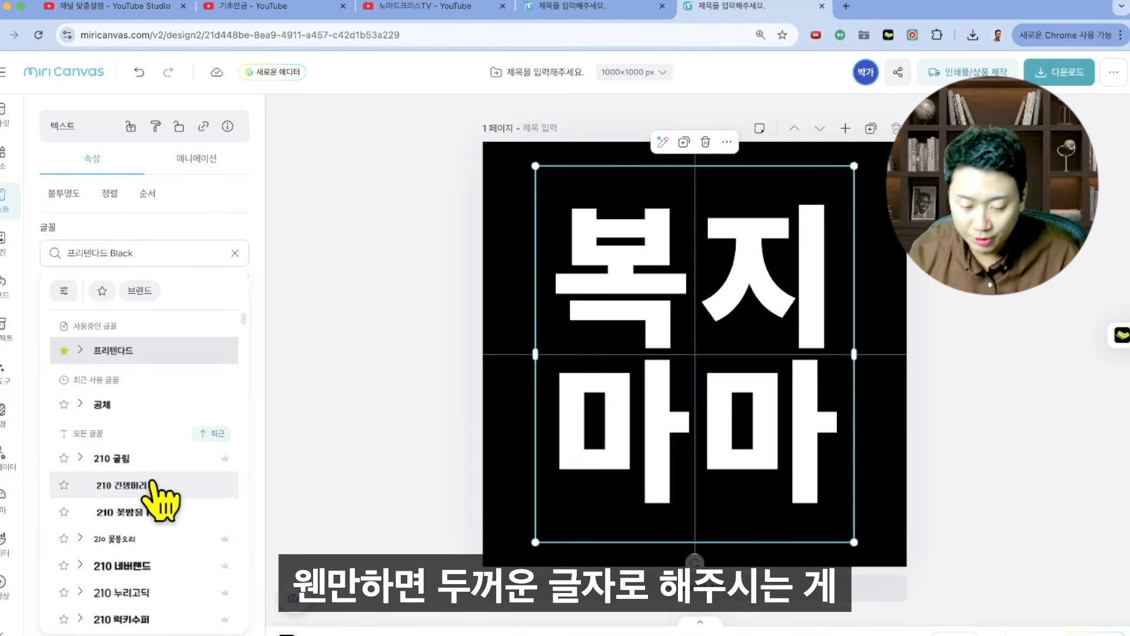
{"action": "scroll", "coordinate": [160, 496], "scroll_direction": "down", "scroll_amount": 3}
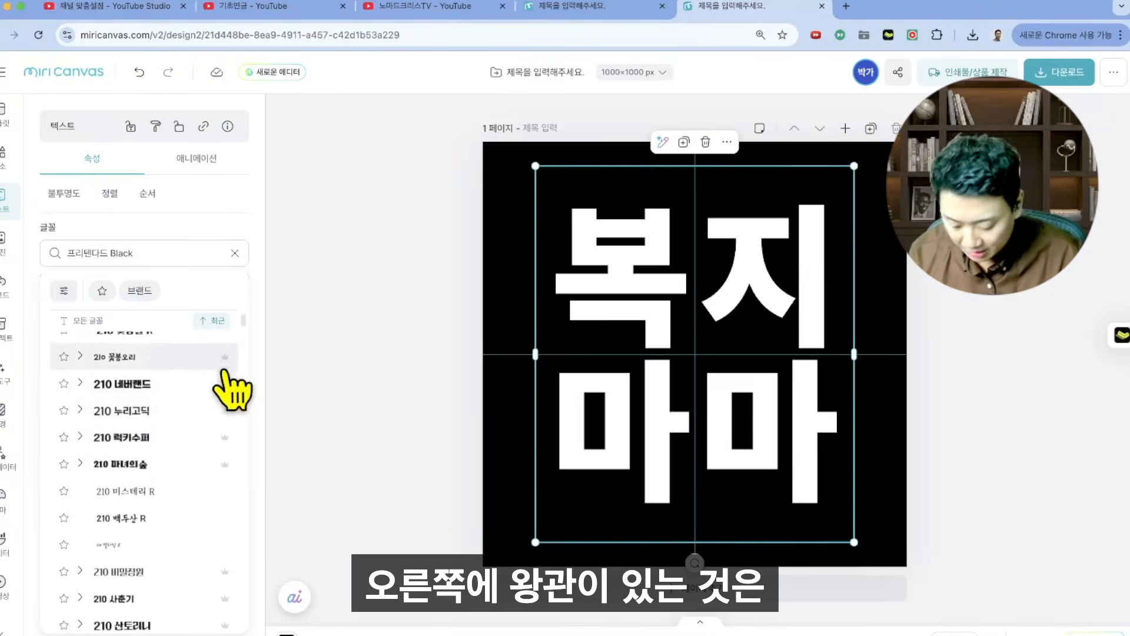
{"action": "scroll", "coordinate": [218, 333], "scroll_direction": "down", "scroll_amount": 3}
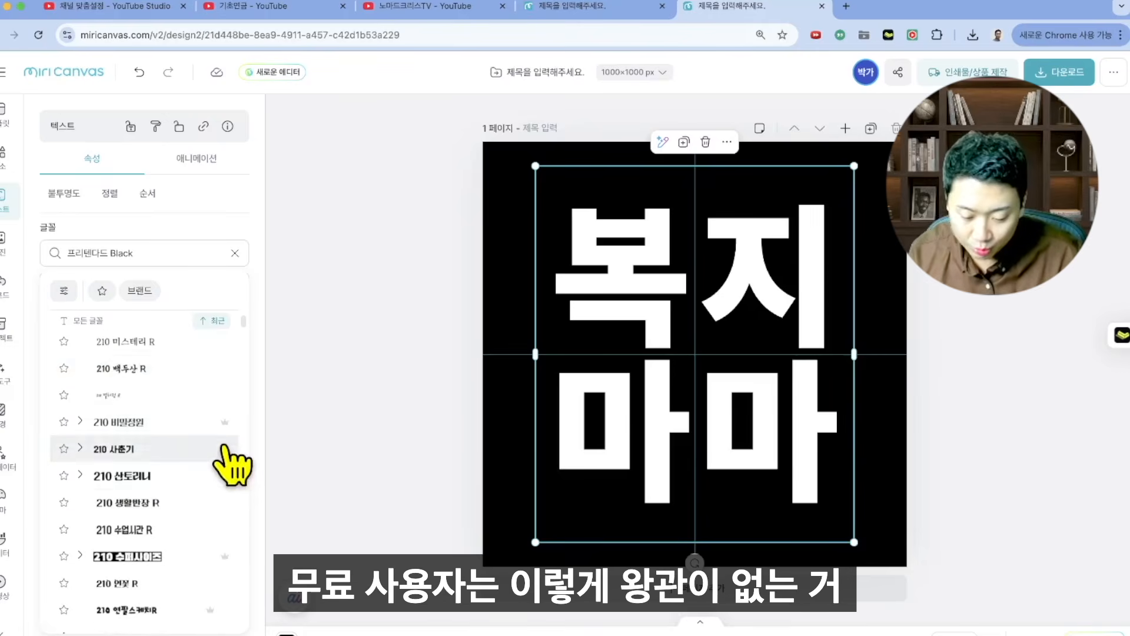
{"action": "left_click", "coordinate": [200, 370]}
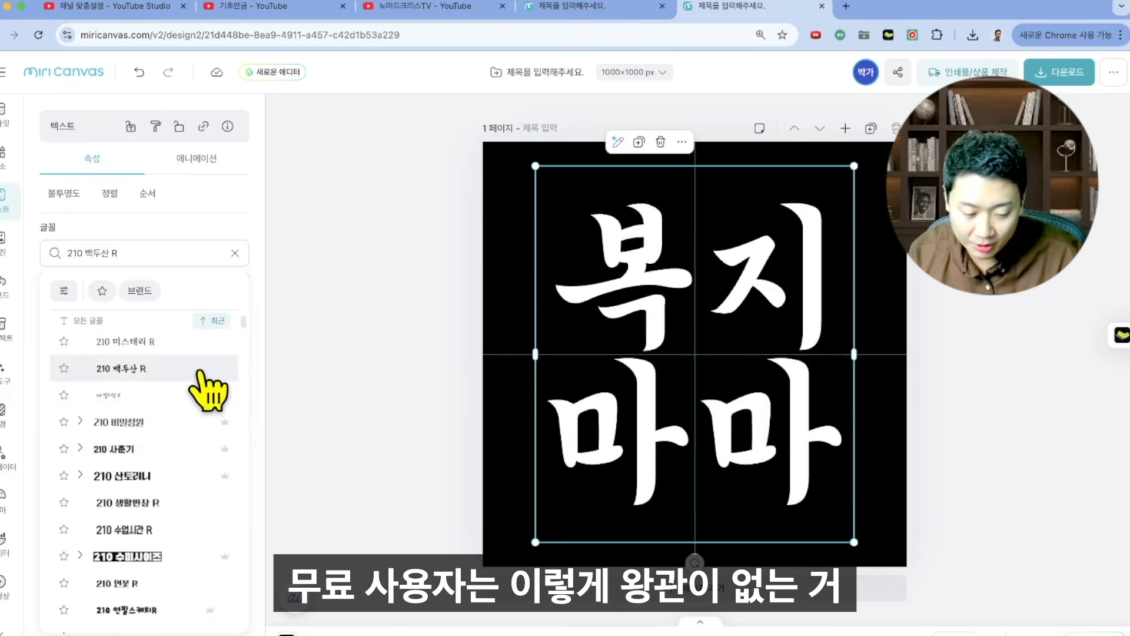
{"action": "scroll", "coordinate": [203, 401], "scroll_direction": "down", "scroll_amount": 2}
{"action": "left_click", "coordinate": [188, 390]}
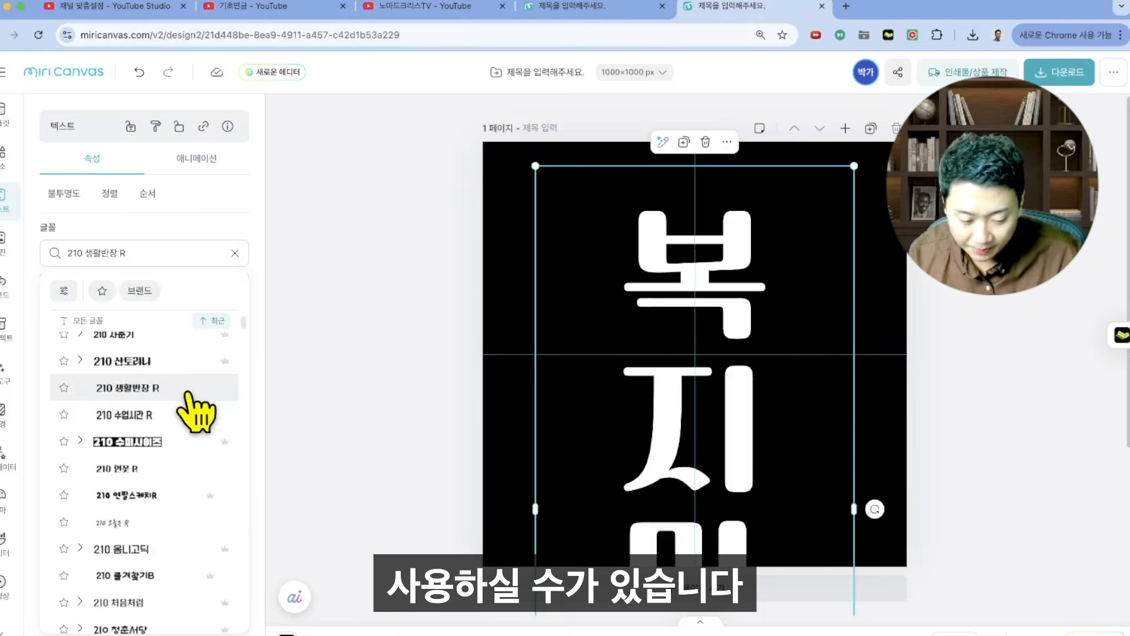
{"action": "left_click", "coordinate": [187, 417]}
{"action": "scroll", "coordinate": [185, 418], "scroll_direction": "down", "scroll_amount": 1}
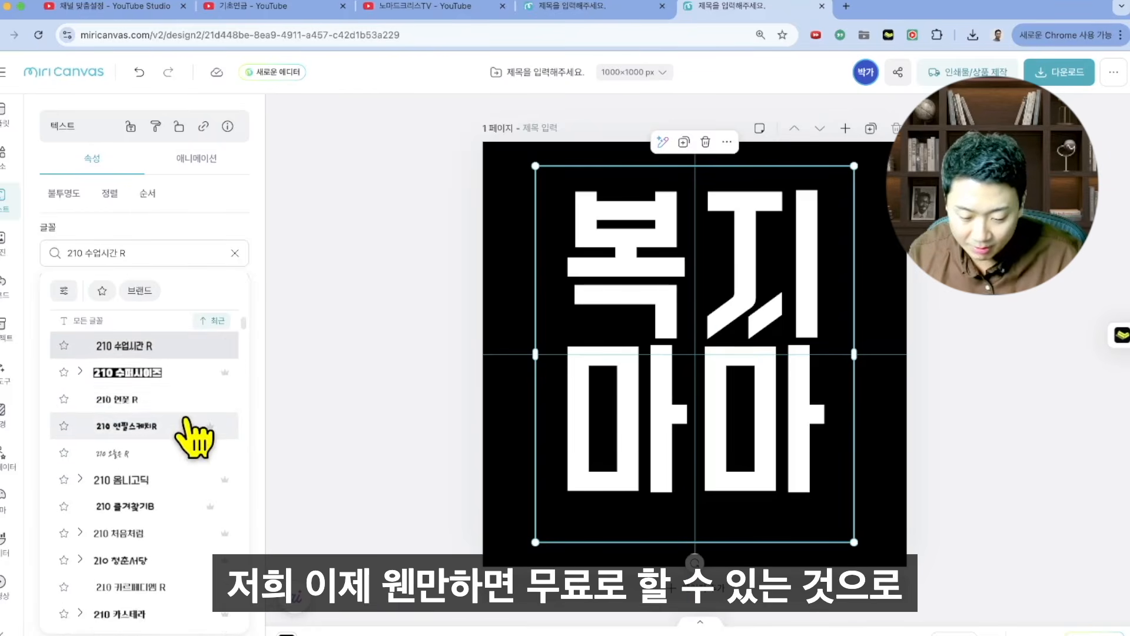
{"action": "left_click", "coordinate": [185, 406]}
{"action": "scroll", "coordinate": [186, 409], "scroll_direction": "down", "scroll_amount": 3}
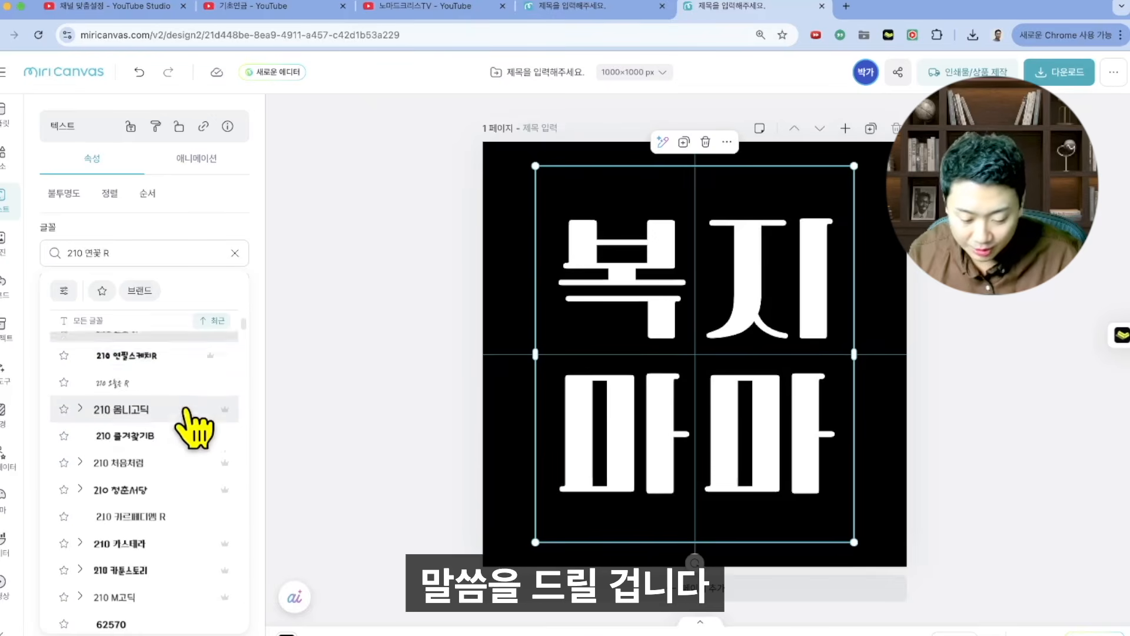
- Set the font of the 복지 마마 text to 가나초콜릿 and deselect the text
{"action": "scroll", "coordinate": [186, 389], "scroll_direction": "down", "scroll_amount": 2}
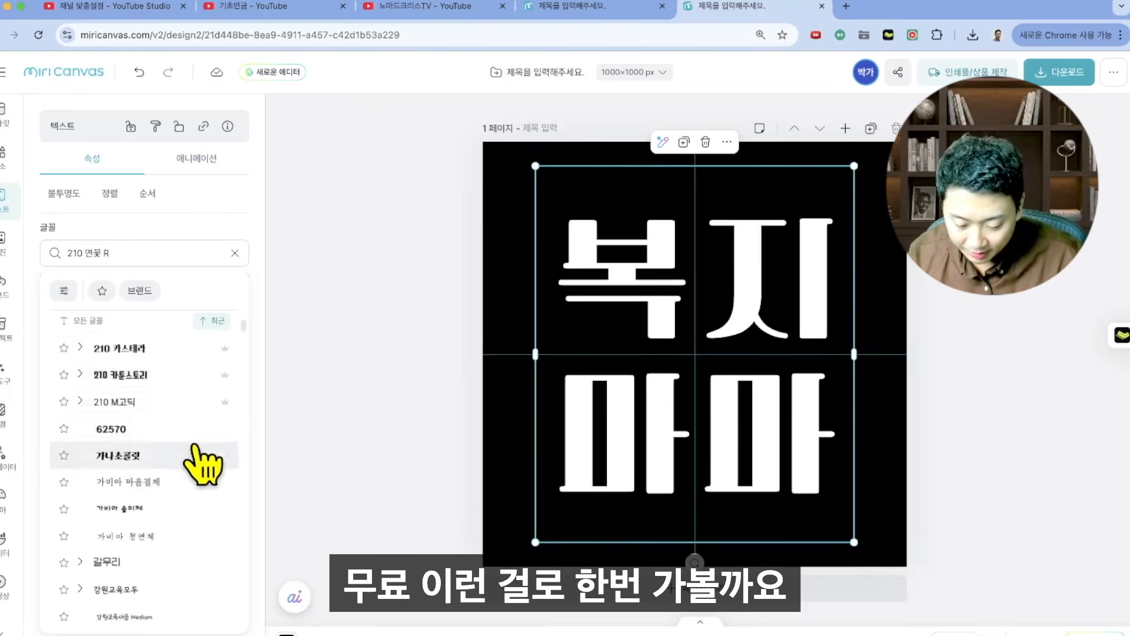
{"action": "left_click", "coordinate": [192, 456]}
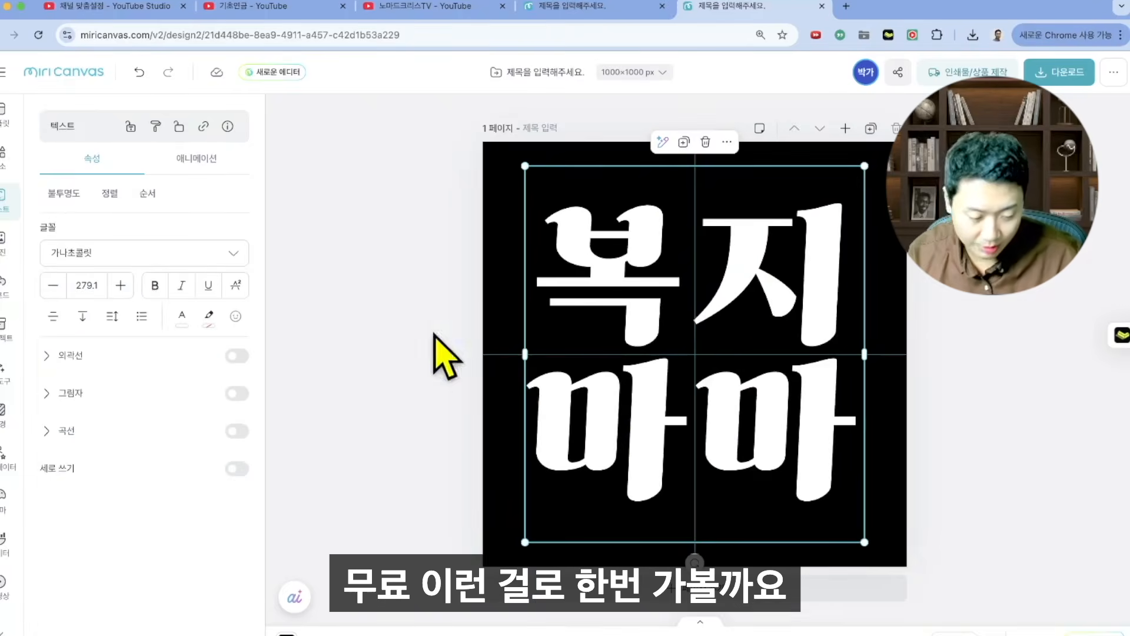
{"action": "left_click", "coordinate": [430, 331]}
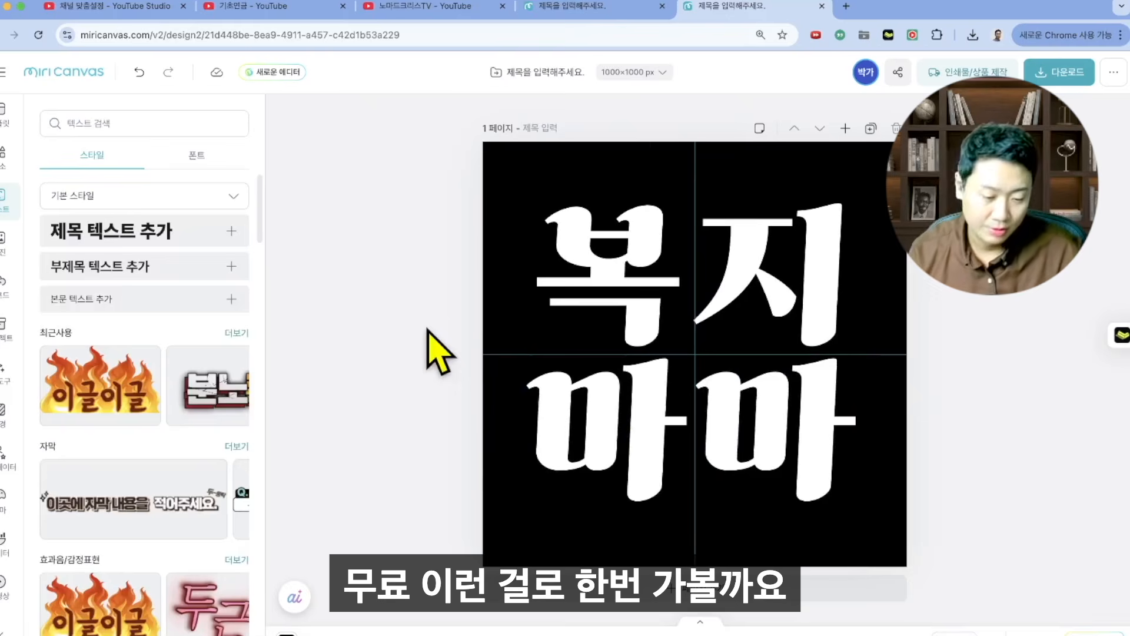
- Download the 1000 × 1000 px design in high resolution and switch to the YouTube Studio channel customization page
{"action": "left_click", "coordinate": [1060, 72]}
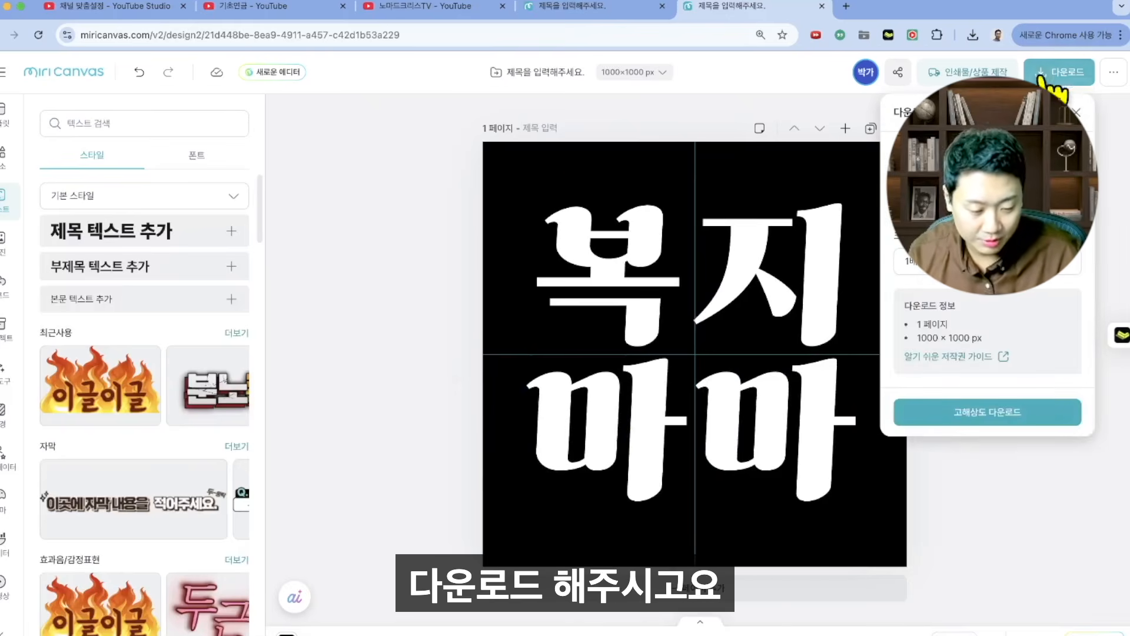
{"action": "left_click", "coordinate": [971, 413]}
{"action": "left_click", "coordinate": [582, 8]}
{"action": "left_click", "coordinate": [468, 7]}
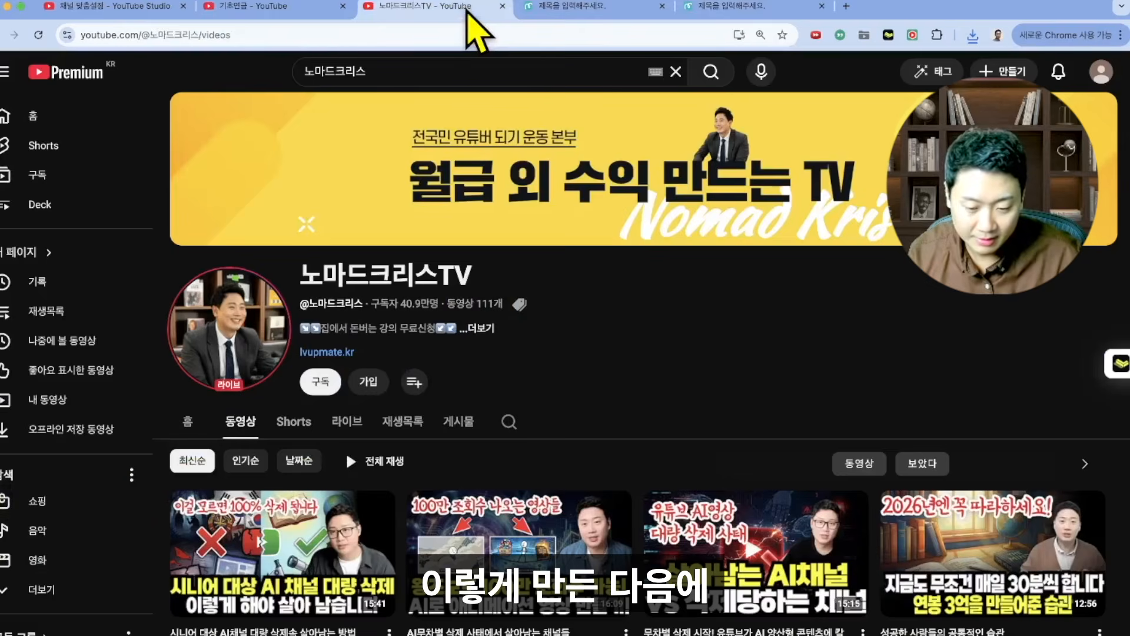
{"action": "left_click", "coordinate": [297, 8]}
{"action": "left_click", "coordinate": [140, 9]}
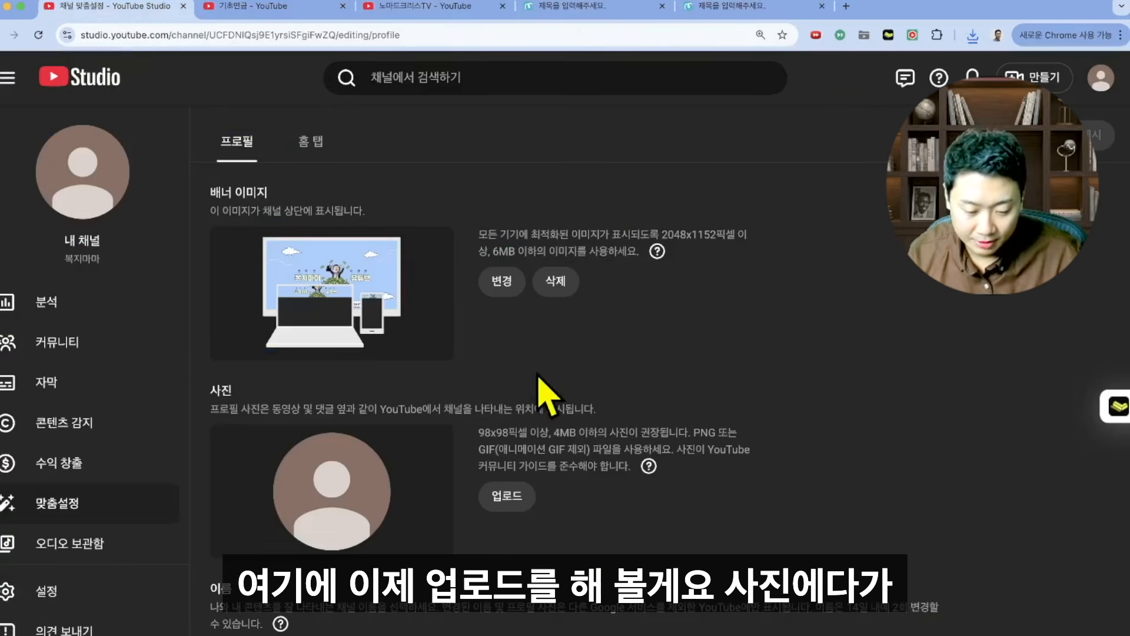
- Upload 제목을 입력해주세요. (13).png as the channel's profile picture and accept its circular crop
{"action": "scroll", "coordinate": [537, 329], "scroll_direction": "down", "scroll_amount": 3}
{"action": "left_click", "coordinate": [516, 319]}
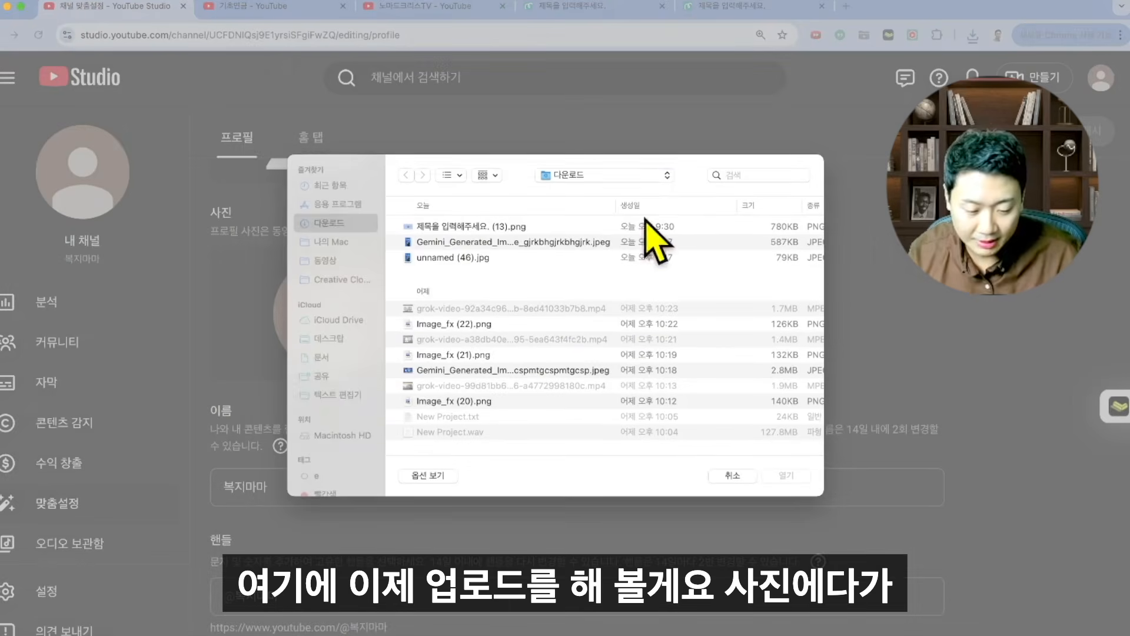
{"action": "left_click", "coordinate": [522, 229]}
{"action": "double_click", "coordinate": [522, 229]}
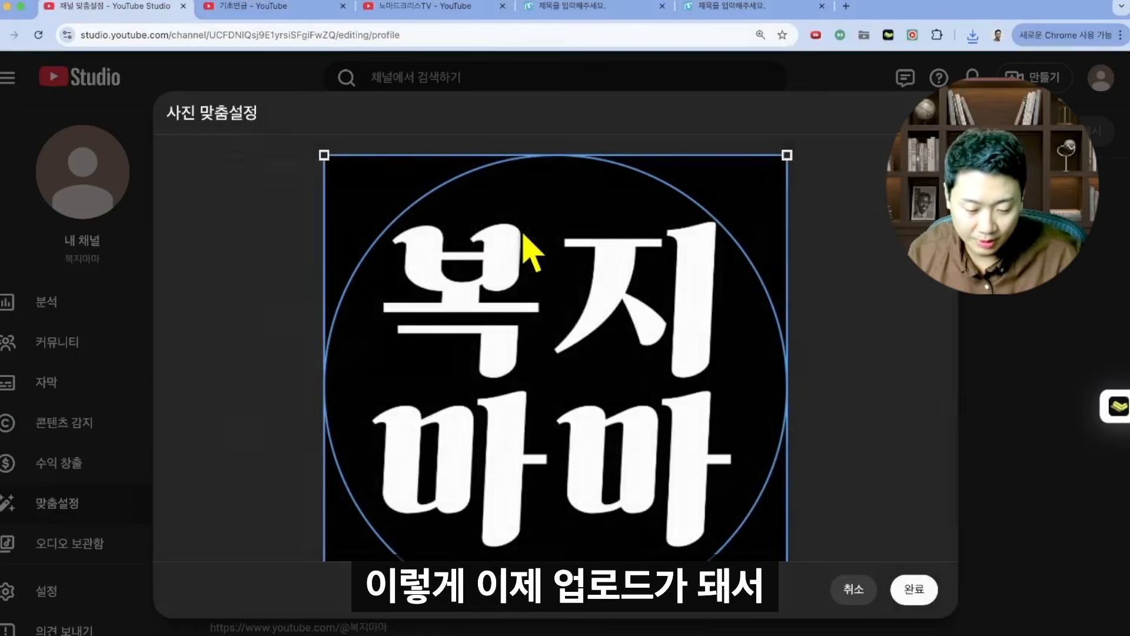
{"action": "left_click", "coordinate": [917, 599]}
- Publish the new profile picture and reload the 복지마마 channel page to check its appearance
{"action": "left_click", "coordinate": [259, 7]}
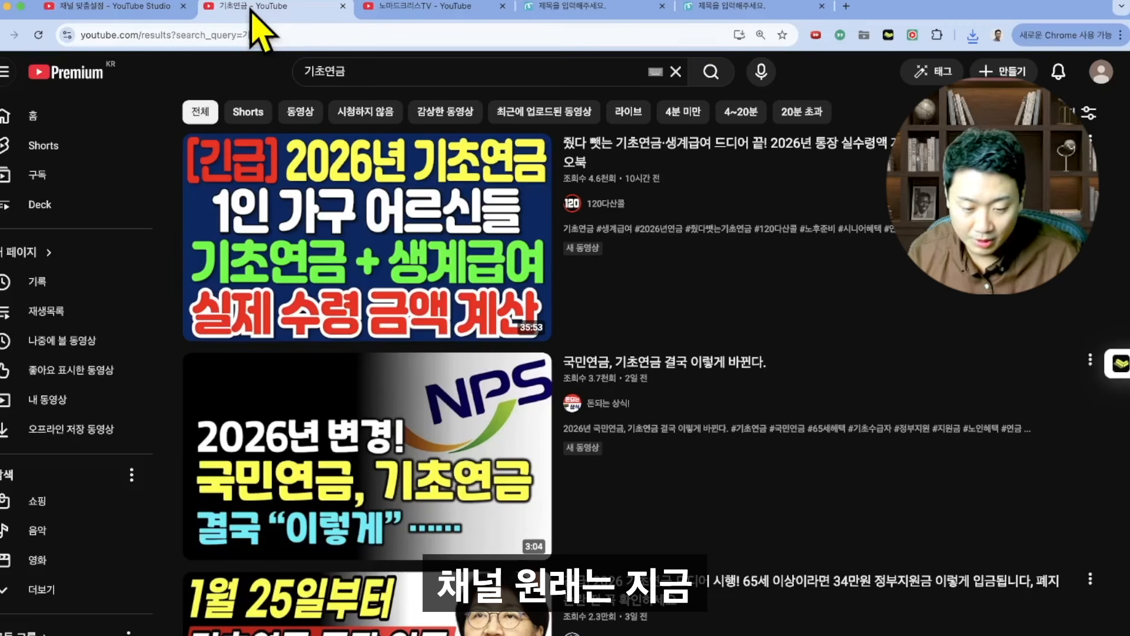
{"action": "left_click", "coordinate": [2, 37]}
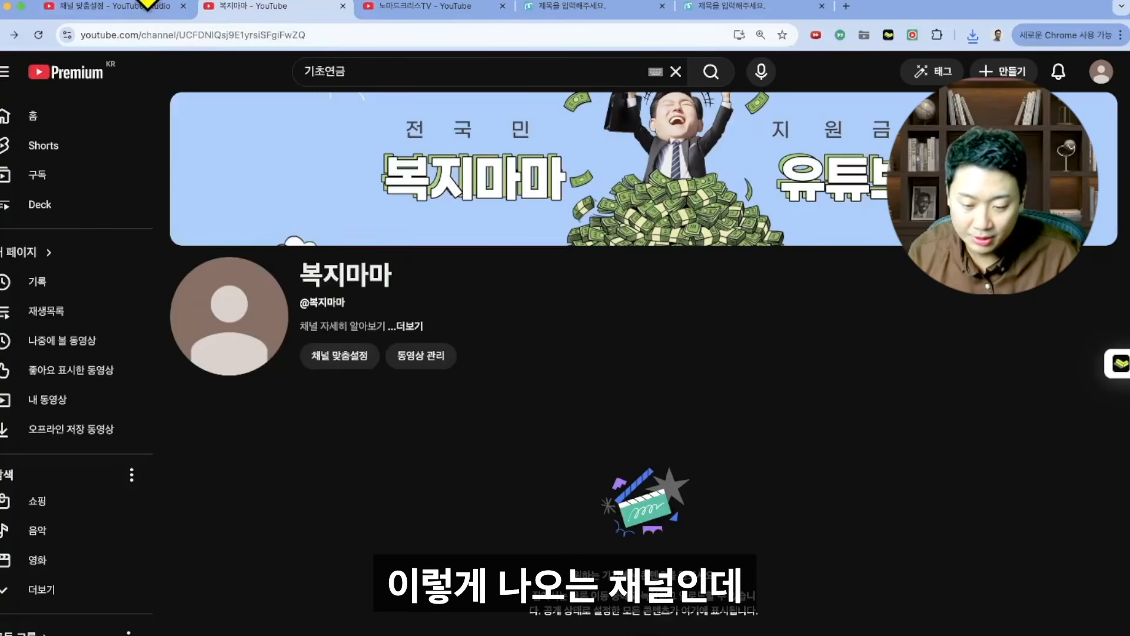
{"action": "left_click", "coordinate": [144, 7]}
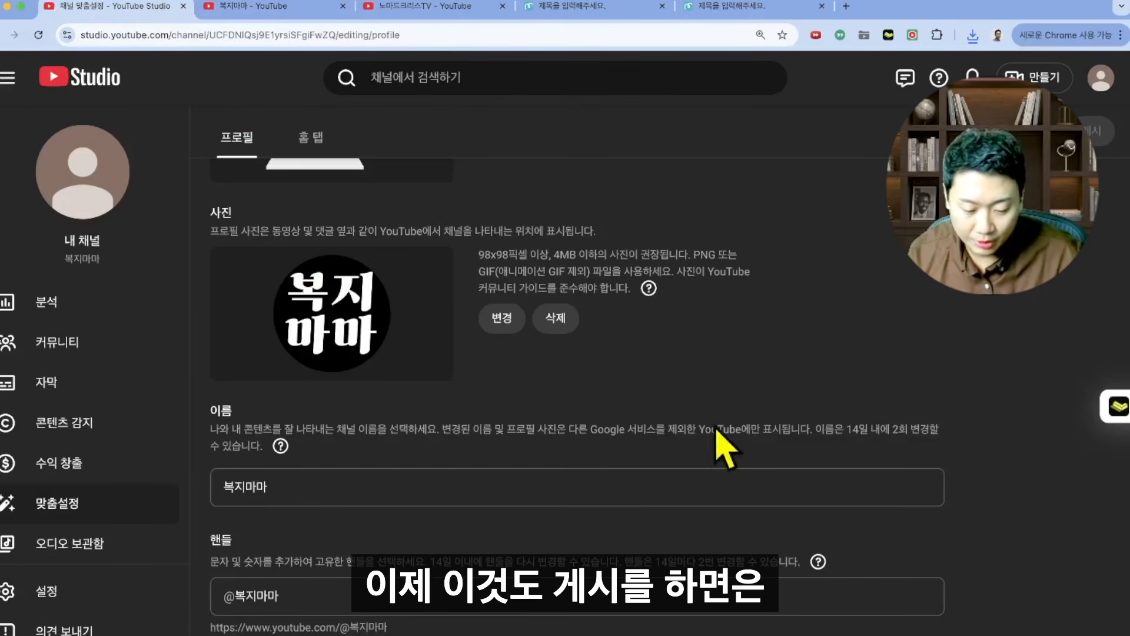
{"action": "left_click", "coordinate": [276, 7]}
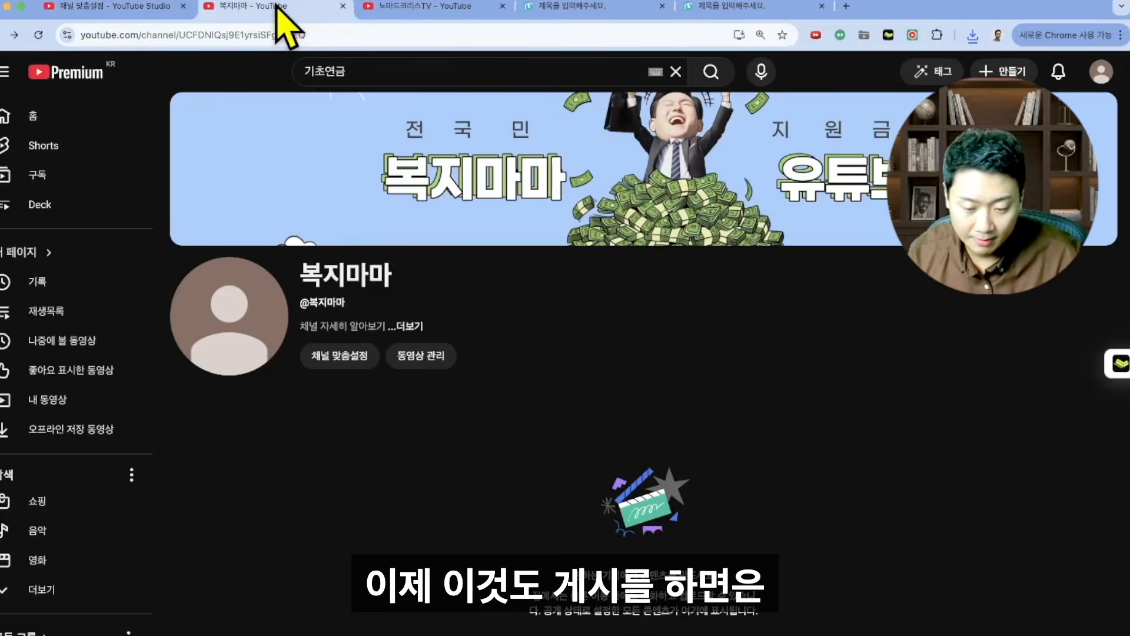
{"action": "left_click", "coordinate": [295, 36]}
{"action": "key", "text": "Return"}
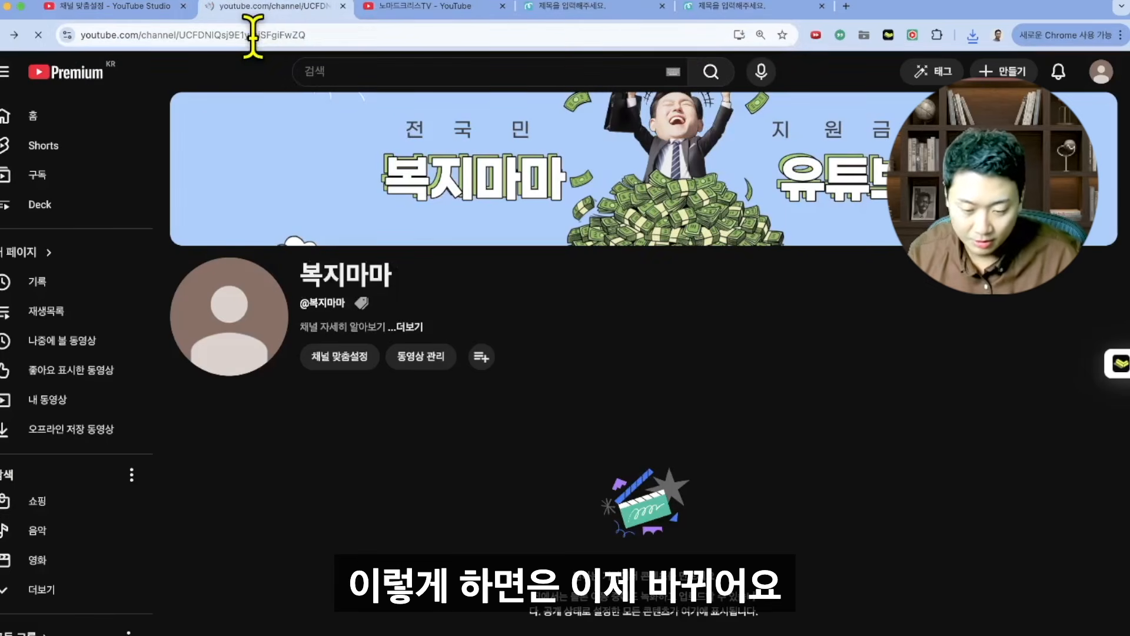
{"action": "key", "text": "super+r"}
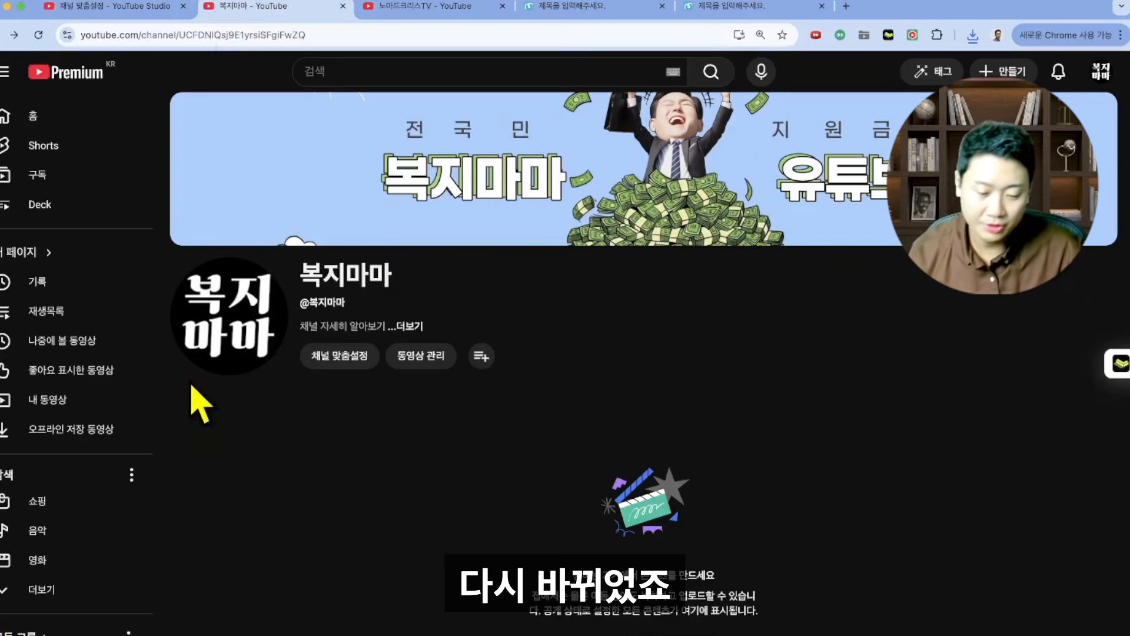
{"action": "scroll", "coordinate": [739, 482], "scroll_direction": "down", "scroll_amount": 4}
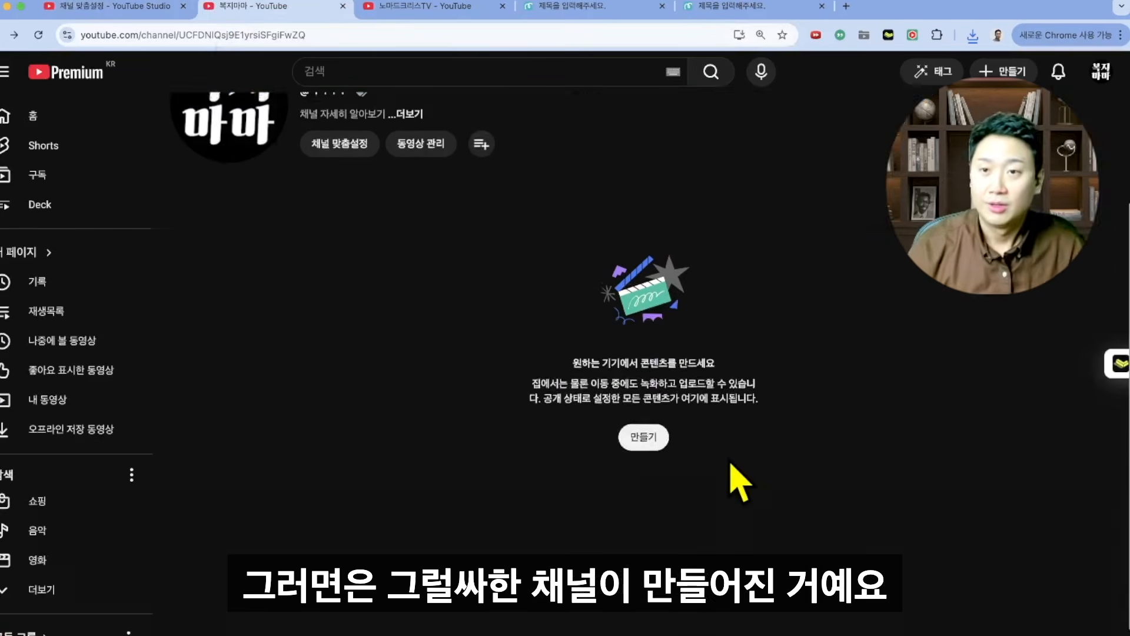
{"action": "scroll", "coordinate": [740, 482], "scroll_direction": "up", "scroll_amount": 4}
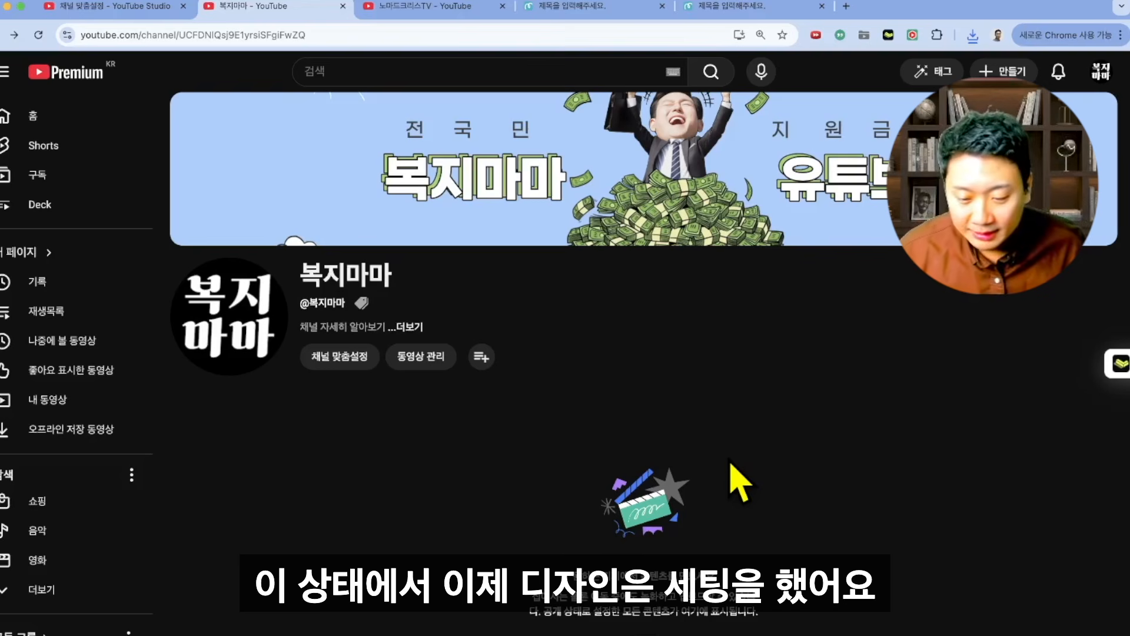
- Return to the YouTube Studio profile customization page and open the empty channel description for editing
{"action": "left_click", "coordinate": [142, 7]}
{"action": "scroll", "coordinate": [315, 487], "scroll_direction": "down", "scroll_amount": 10}
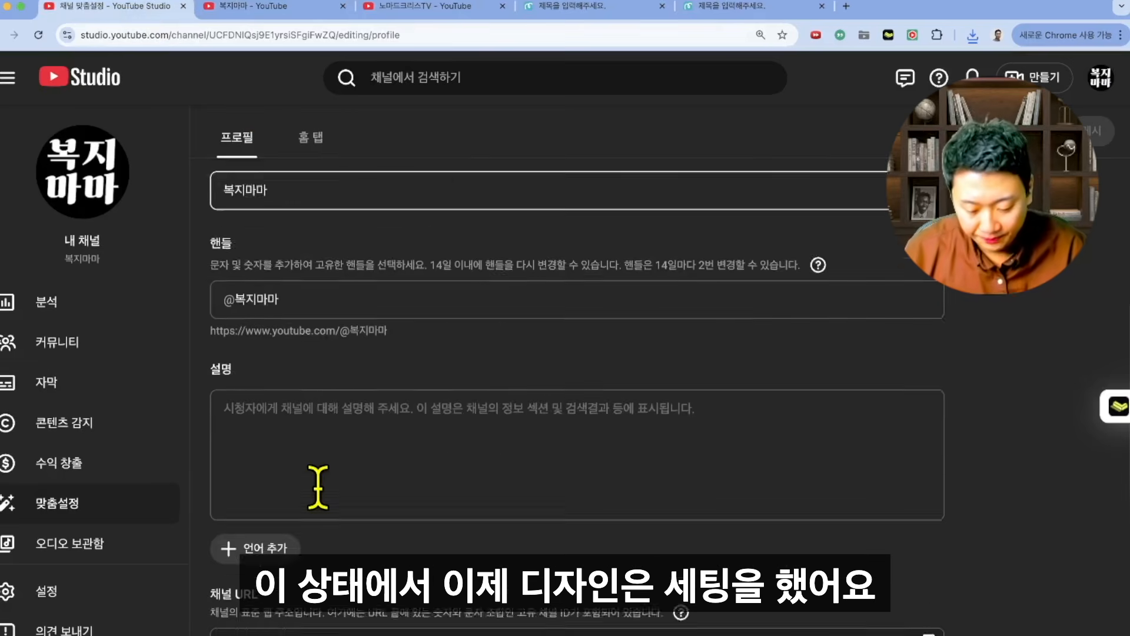
{"action": "scroll", "coordinate": [329, 512], "scroll_direction": "up", "scroll_amount": 3}
{"action": "left_click", "coordinate": [295, 404]}
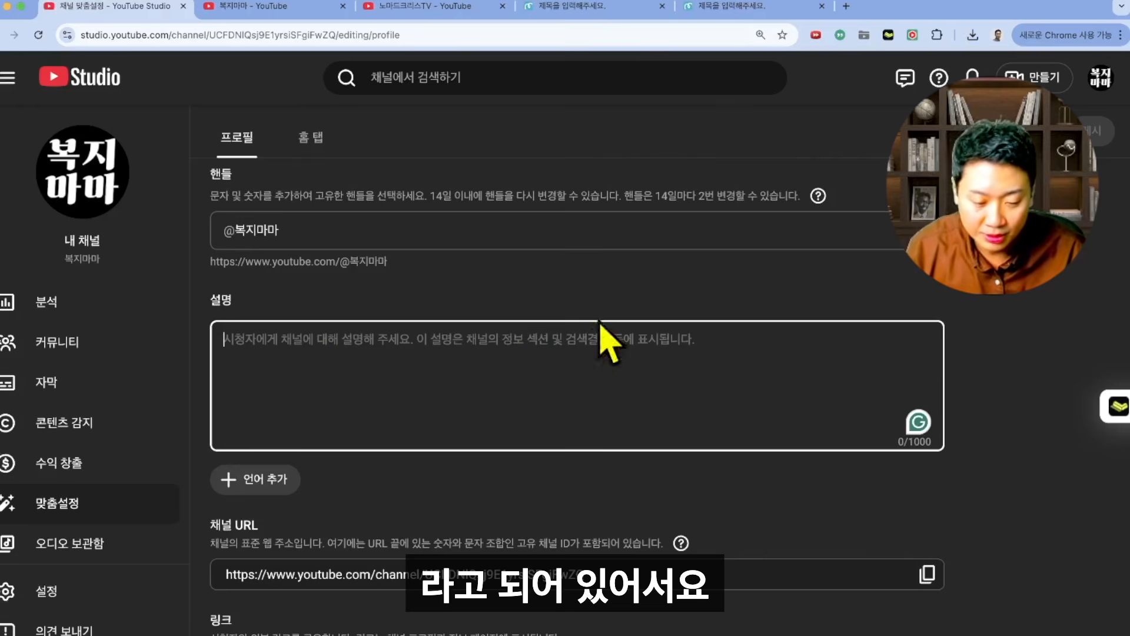
- Open ChatGPT in a new tab and send in a temporary chat: "복지정보 채널을 운영하려고해. 시청자들한테 표기해주는 채널 설명을 써줘."
{"action": "left_click", "coordinate": [846, 7]}
{"action": "type", "text": "cha"}
{"action": "key", "text": "Return"}
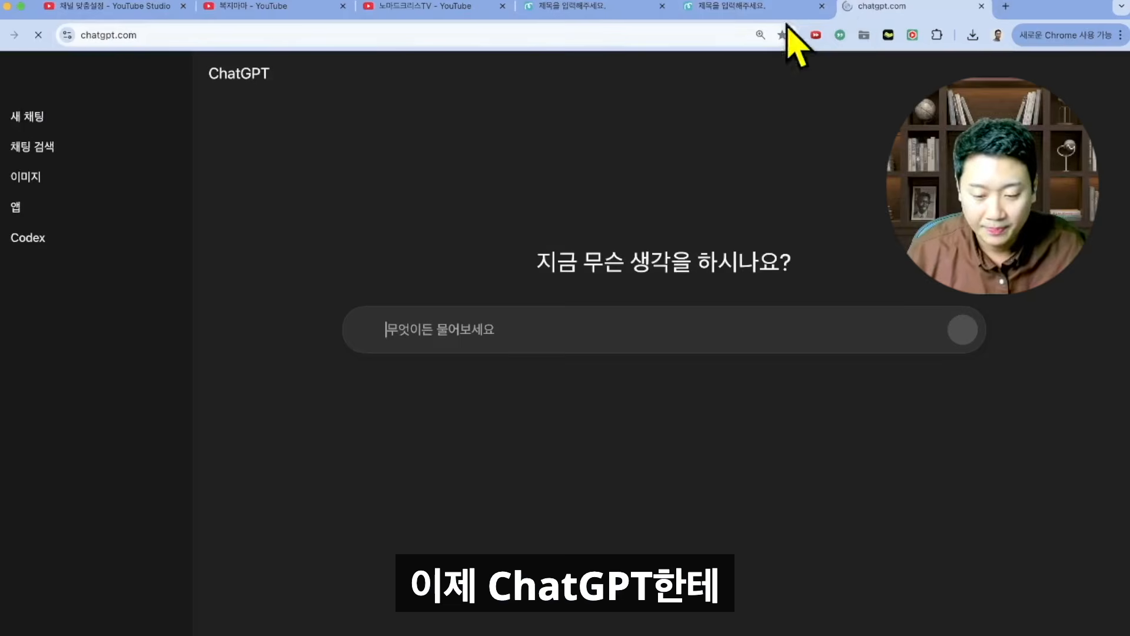
{"action": "left_click", "coordinate": [171, 73]}
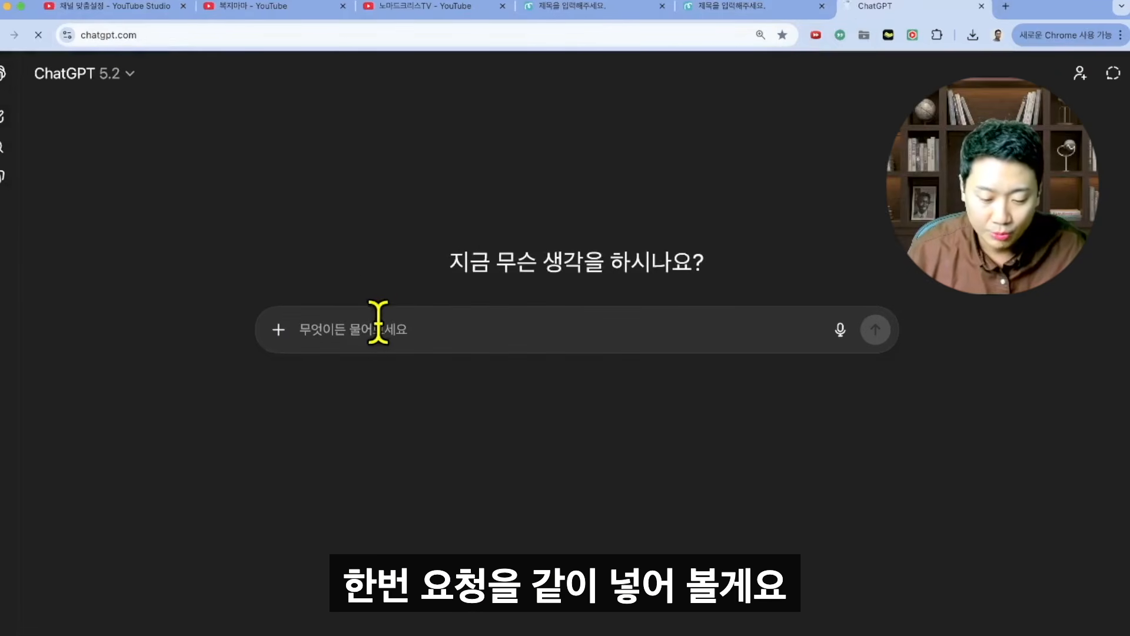
{"action": "left_click", "coordinate": [131, 7]}
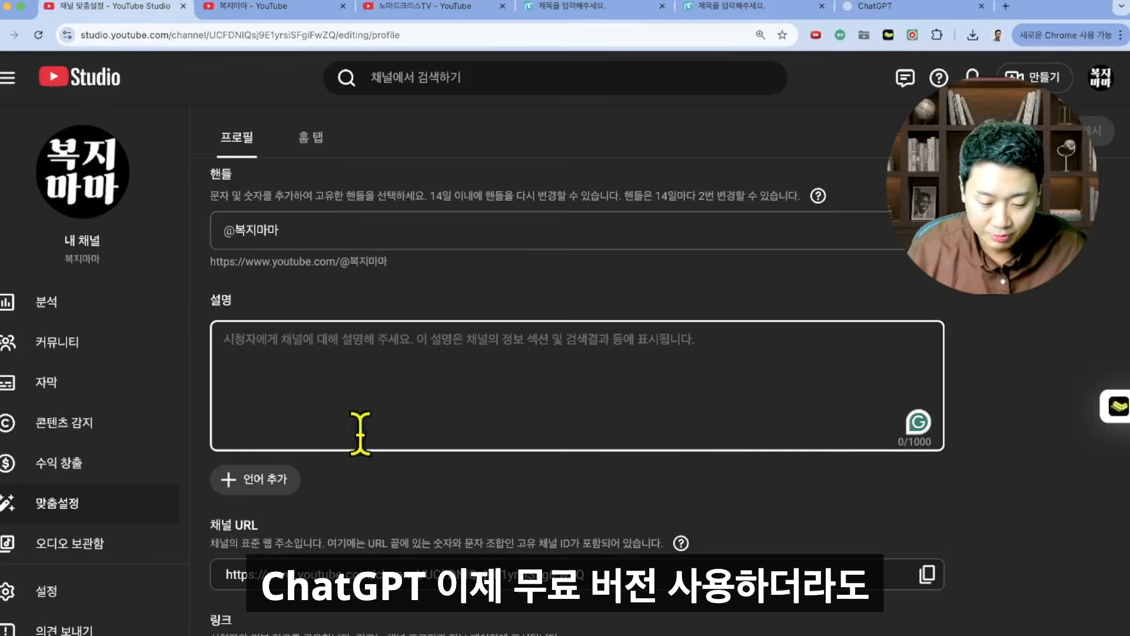
{"action": "left_click", "coordinate": [946, 10]}
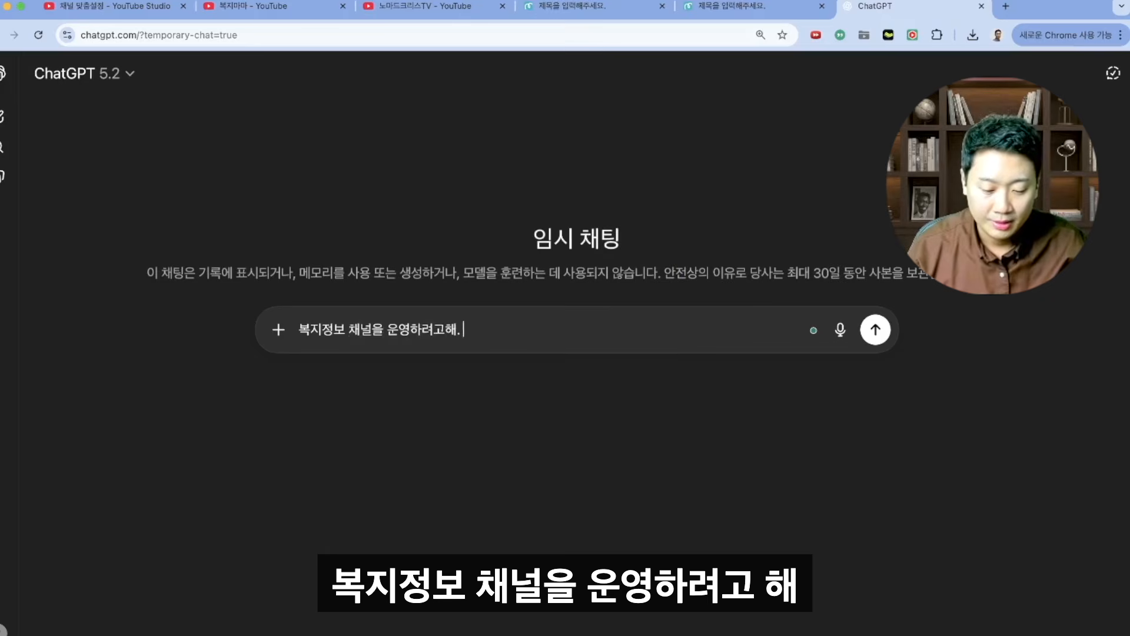
{"action": "type", "text": "시청자들한테 표기해주는 채널 설명을 써줘."}
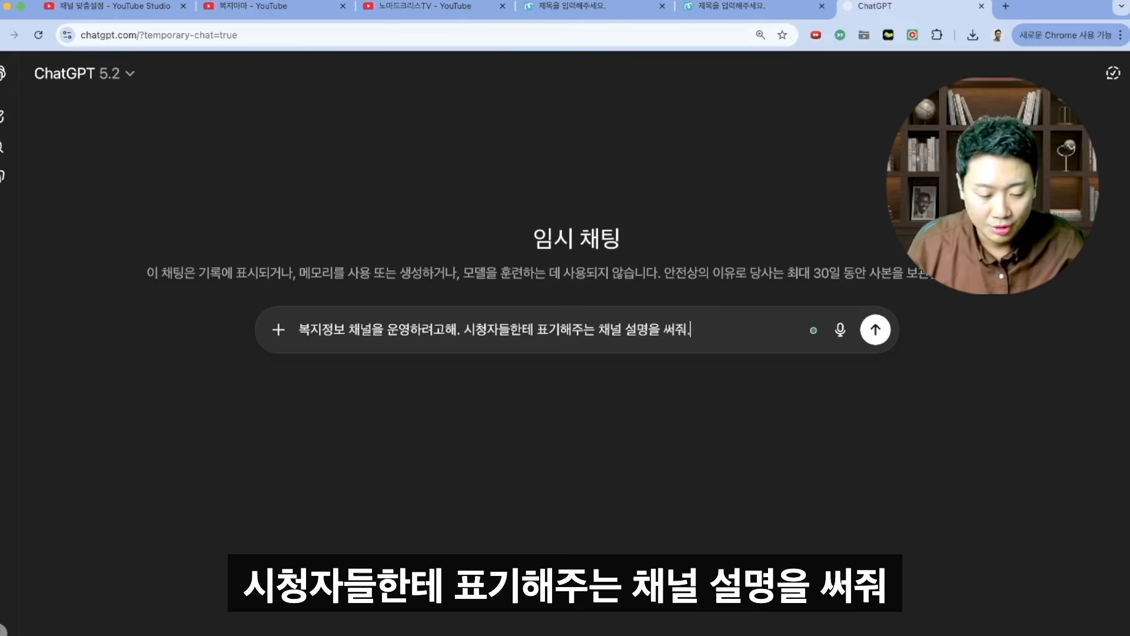
{"action": "key", "text": "Return"}
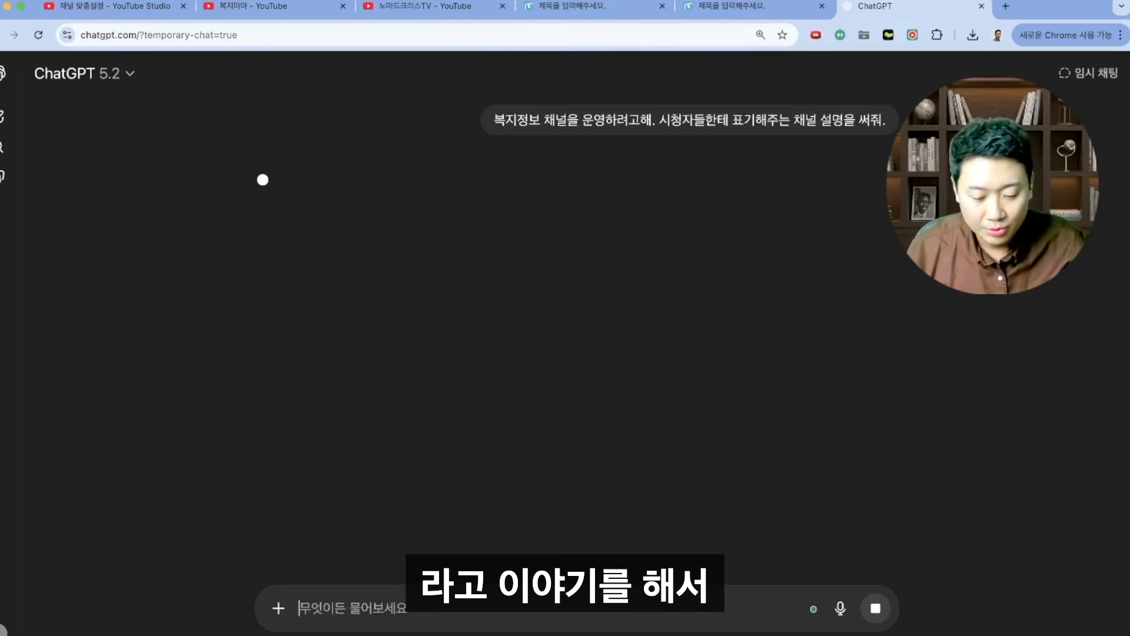
- Copy ChatGPT's channel description from the line 놓치면 손해 보는 복지정보, 한 번에 정리해드립니다! through its closing line
{"action": "left_click", "coordinate": [108, 7]}
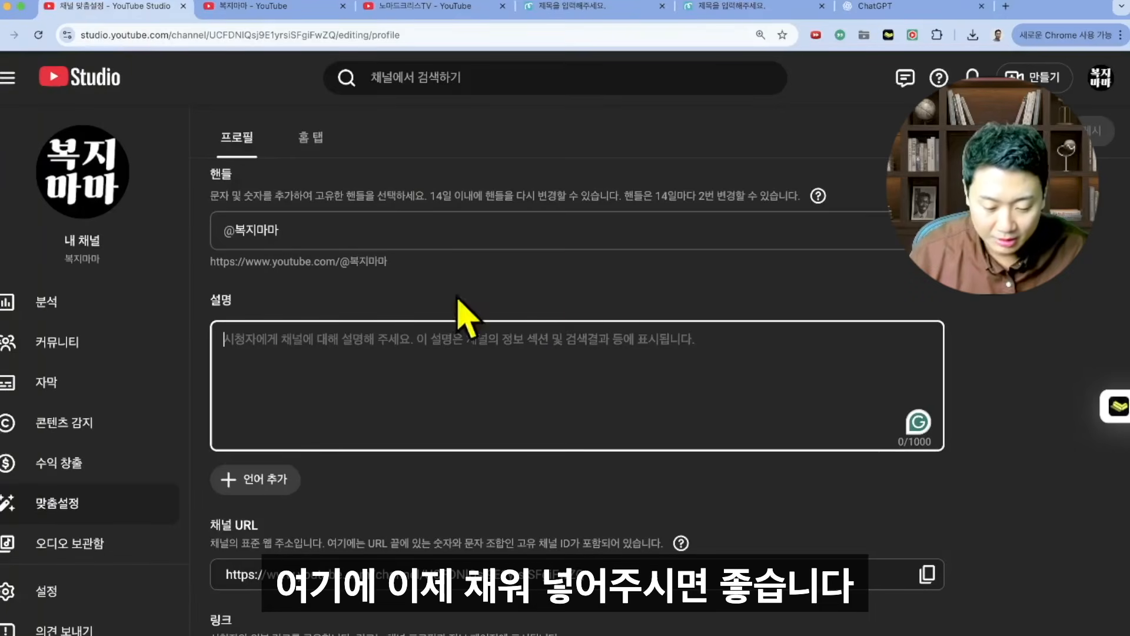
{"action": "left_click", "coordinate": [909, 9]}
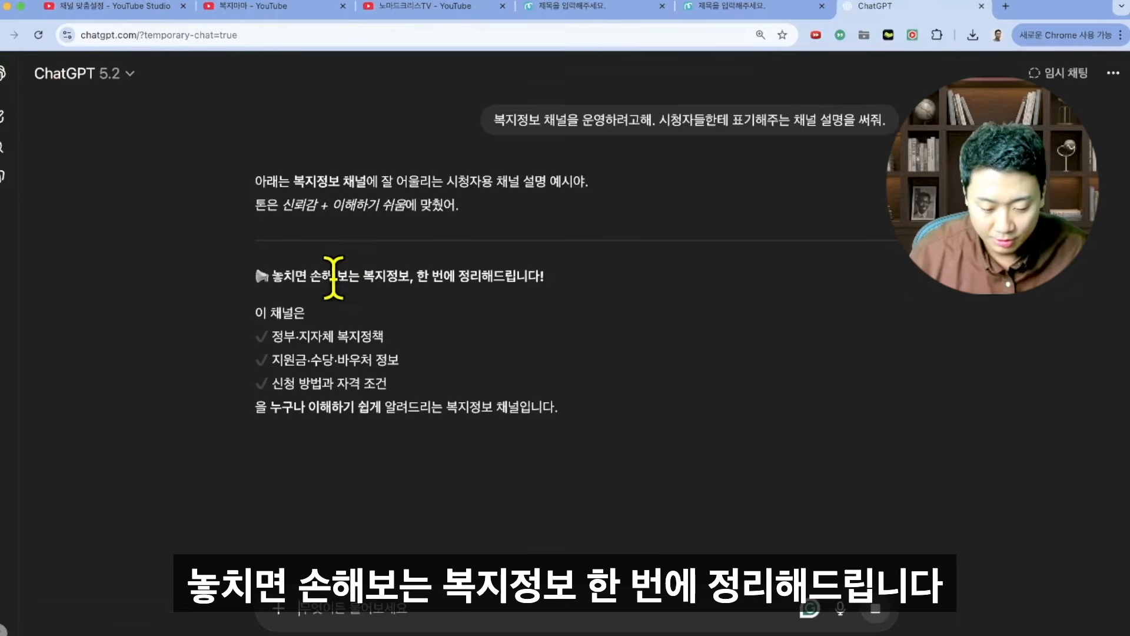
{"action": "left_click_drag", "start_coordinate": [296, 275], "coordinate": [558, 392]}
{"action": "left_click", "coordinate": [569, 397]}
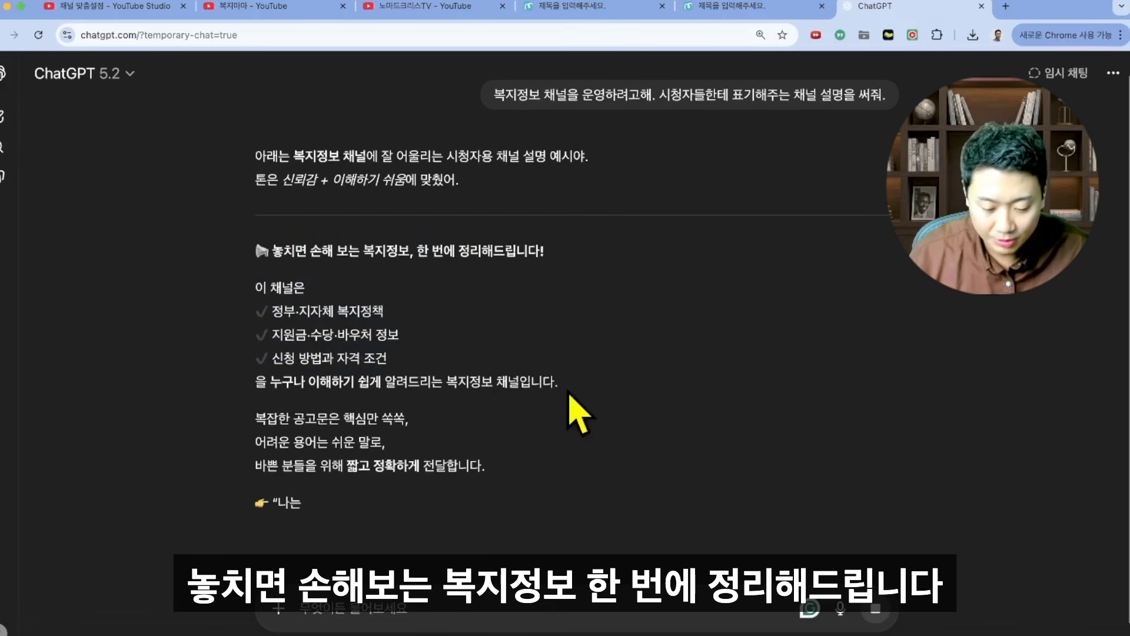
{"action": "scroll", "coordinate": [501, 395], "scroll_direction": "down", "scroll_amount": 2}
{"action": "scroll", "coordinate": [471, 406], "scroll_direction": "down", "scroll_amount": 4}
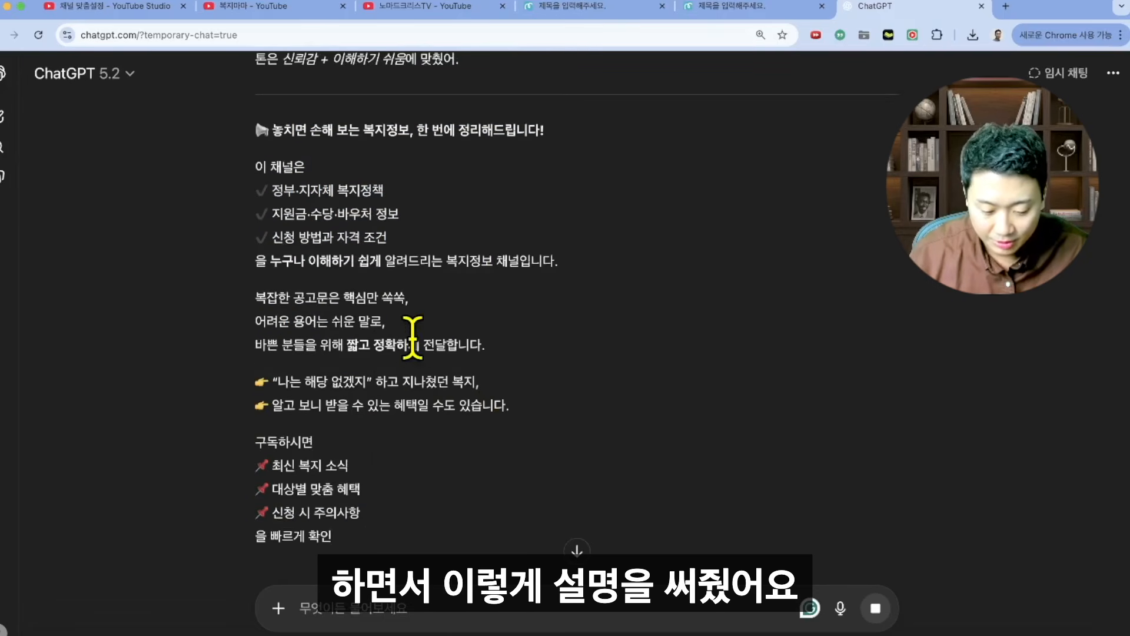
{"action": "scroll", "coordinate": [412, 348], "scroll_direction": "up", "scroll_amount": 5}
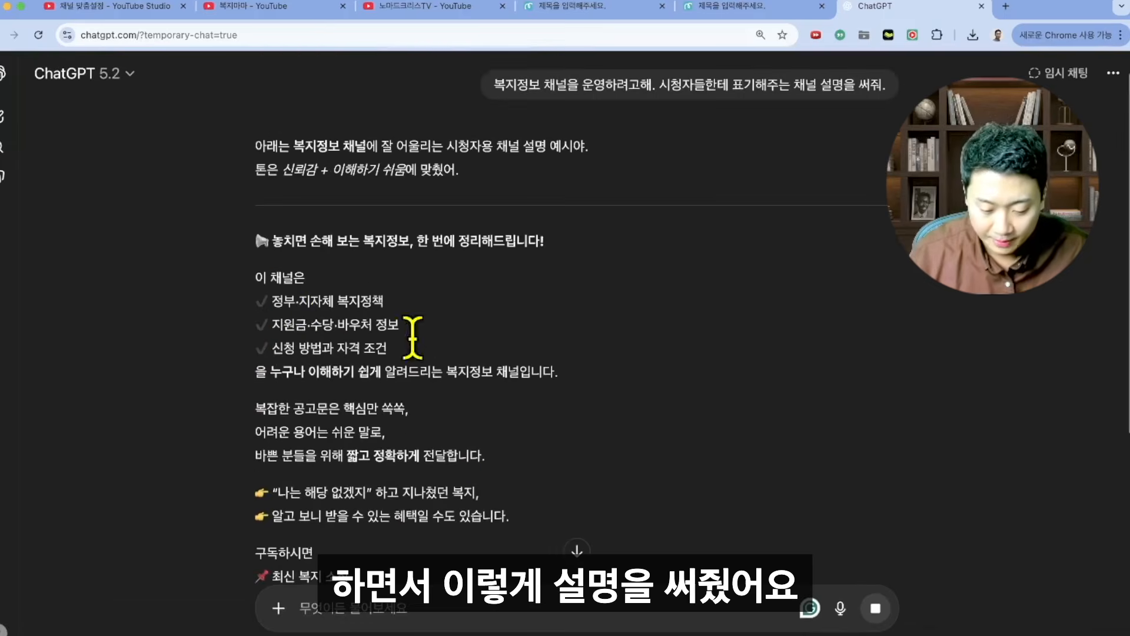
{"action": "left_click_drag", "start_coordinate": [257, 238], "coordinate": [500, 442]}
{"action": "scroll", "coordinate": [422, 366], "scroll_direction": "down", "scroll_amount": 5}
- Paste the copied text as the channel description in YouTube Studio and publish the change
{"action": "left_click", "coordinate": [130, 7]}
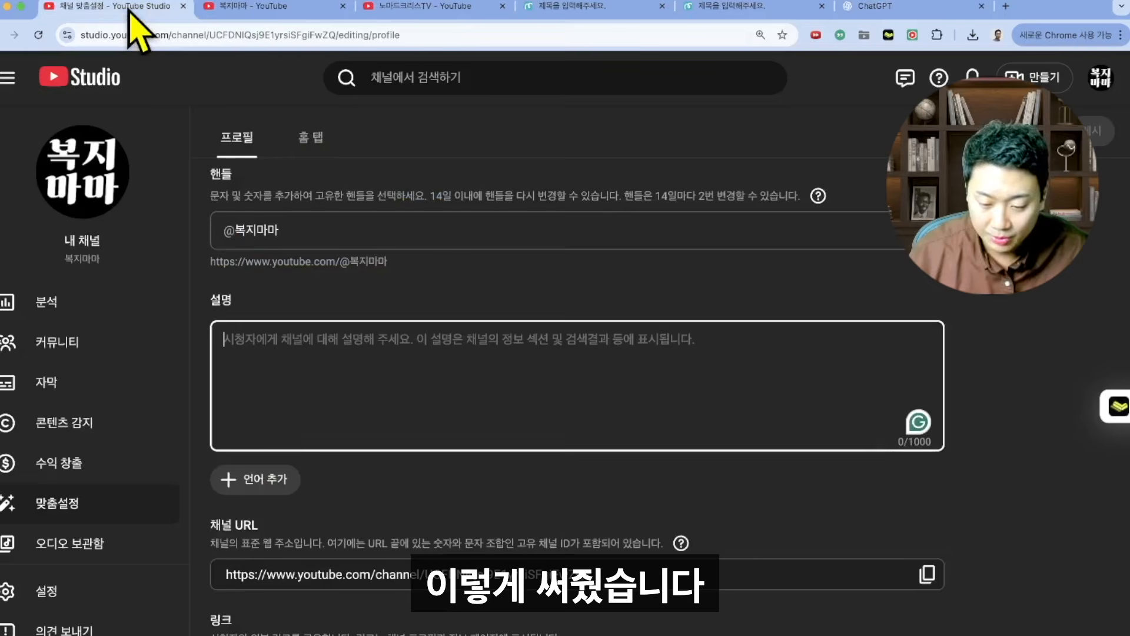
{"action": "left_click", "coordinate": [300, 361]}
{"action": "key", "text": "ctrl+v"}
{"action": "scroll", "coordinate": [306, 383], "scroll_direction": "down", "scroll_amount": 5}
{"action": "scroll", "coordinate": [308, 353], "scroll_direction": "up", "scroll_amount": 3}
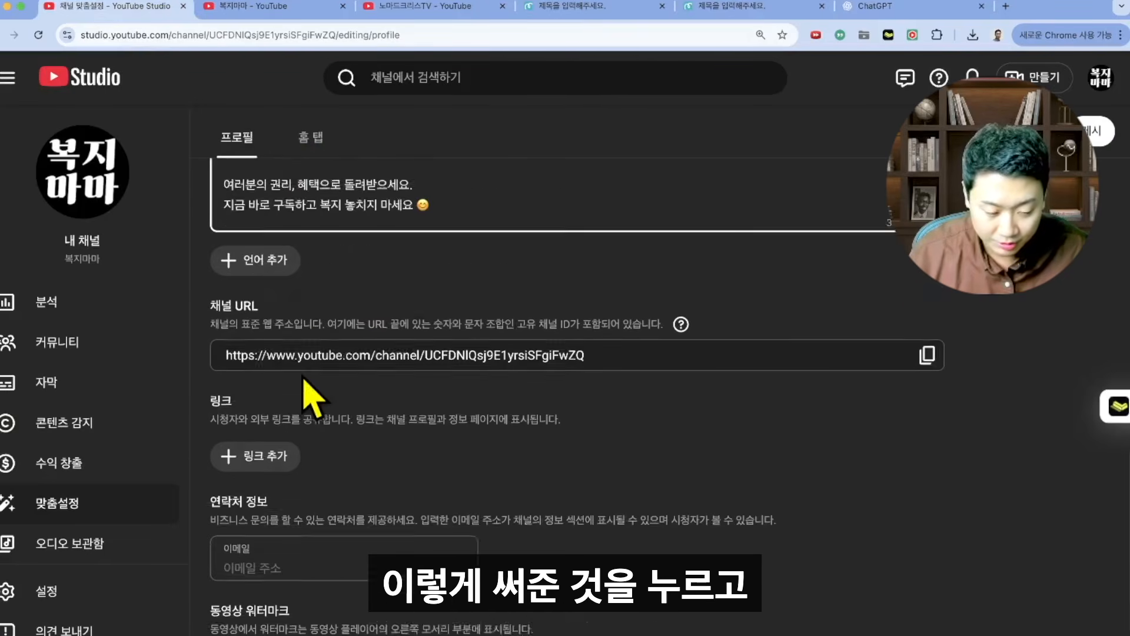
{"action": "left_click", "coordinate": [1101, 131]}
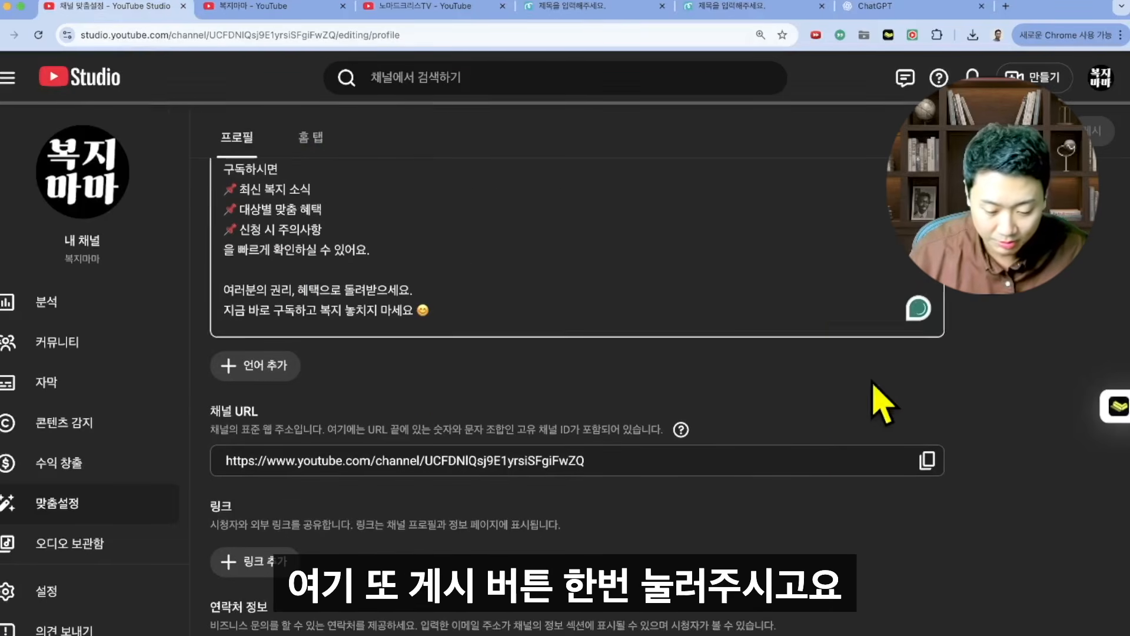
- Examine the links section and the contact information section with its business e-mail field, without entering anything
{"action": "scroll", "coordinate": [815, 454], "scroll_direction": "down", "scroll_amount": 4}
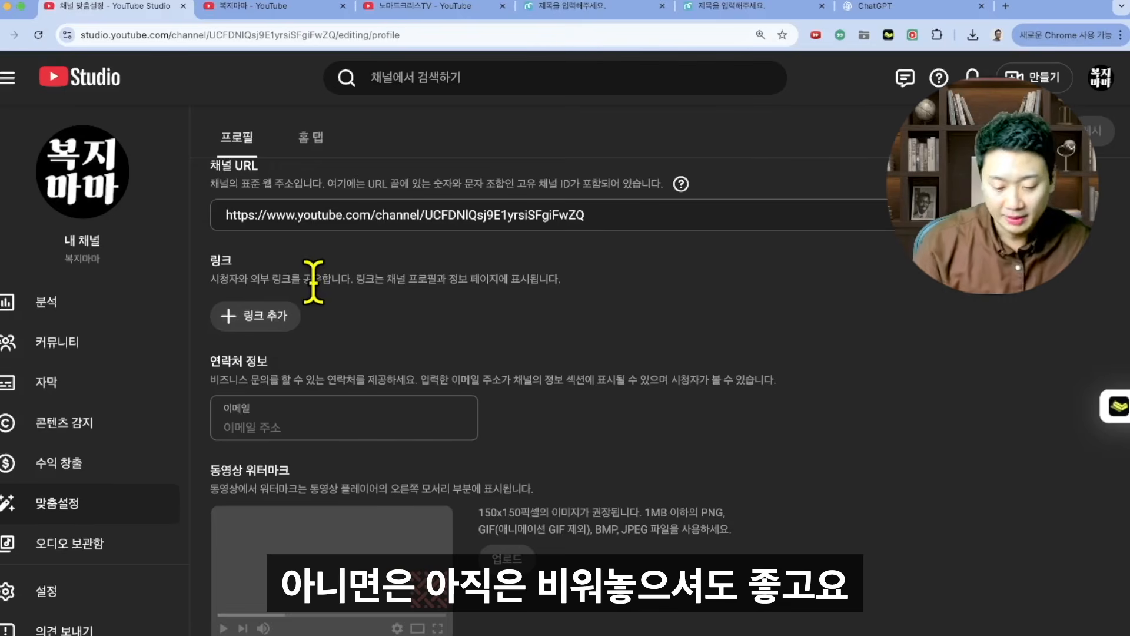
{"action": "left_click", "coordinate": [259, 429]}
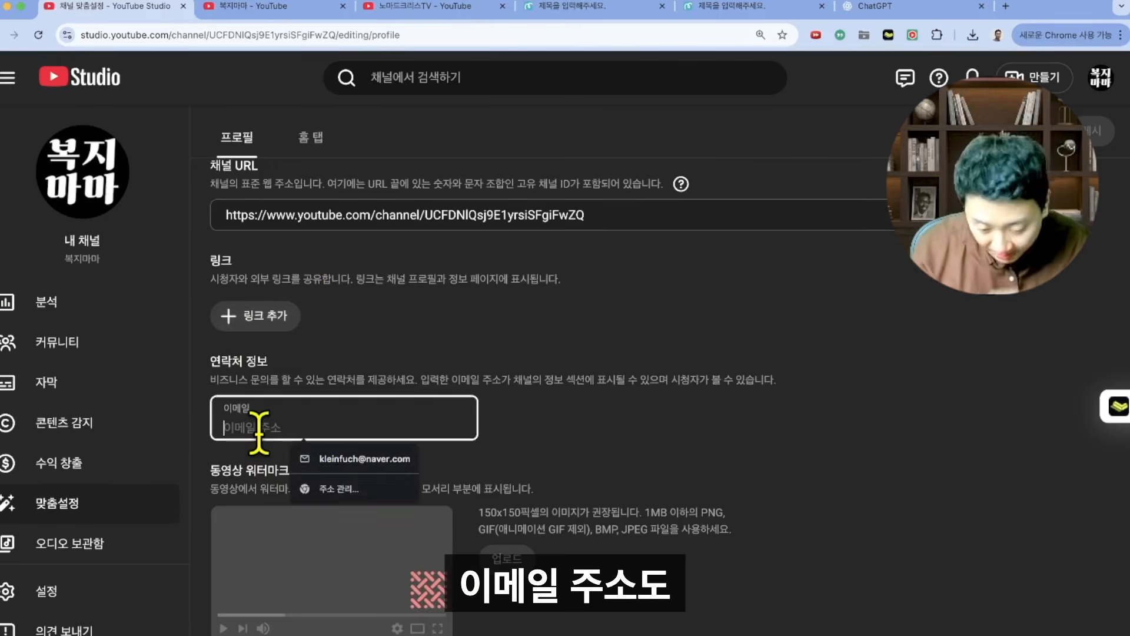
{"action": "left_click", "coordinate": [445, 355]}
{"action": "left_click", "coordinate": [279, 426]}
{"action": "left_click", "coordinate": [351, 354]}
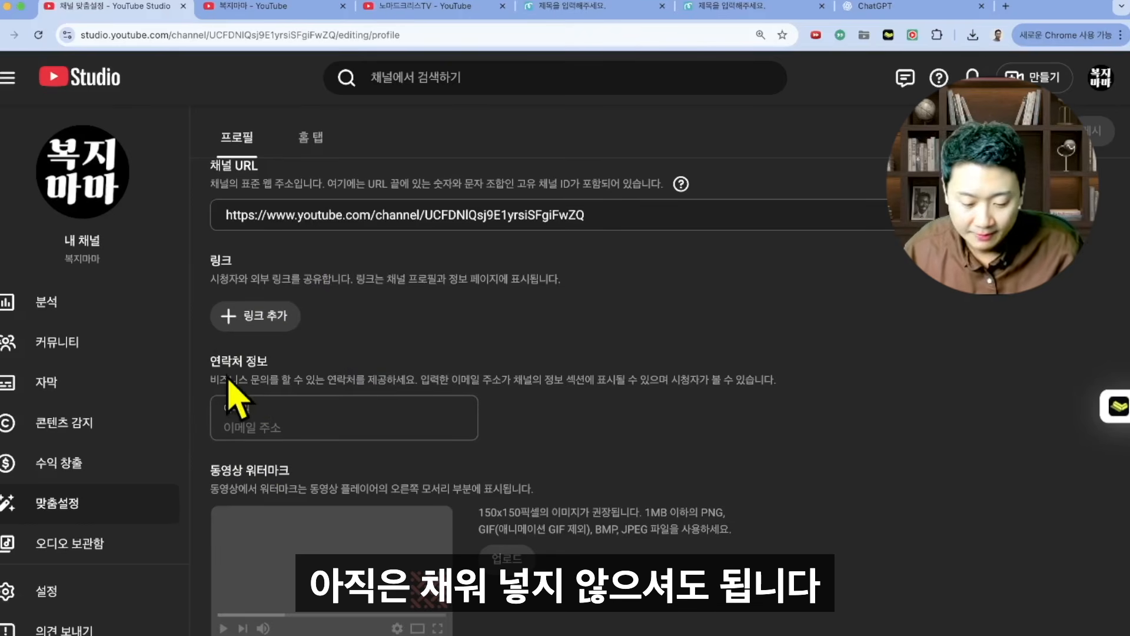
{"action": "left_click_drag", "start_coordinate": [211, 379], "coordinate": [537, 381]}
{"action": "left_click", "coordinate": [537, 381]}
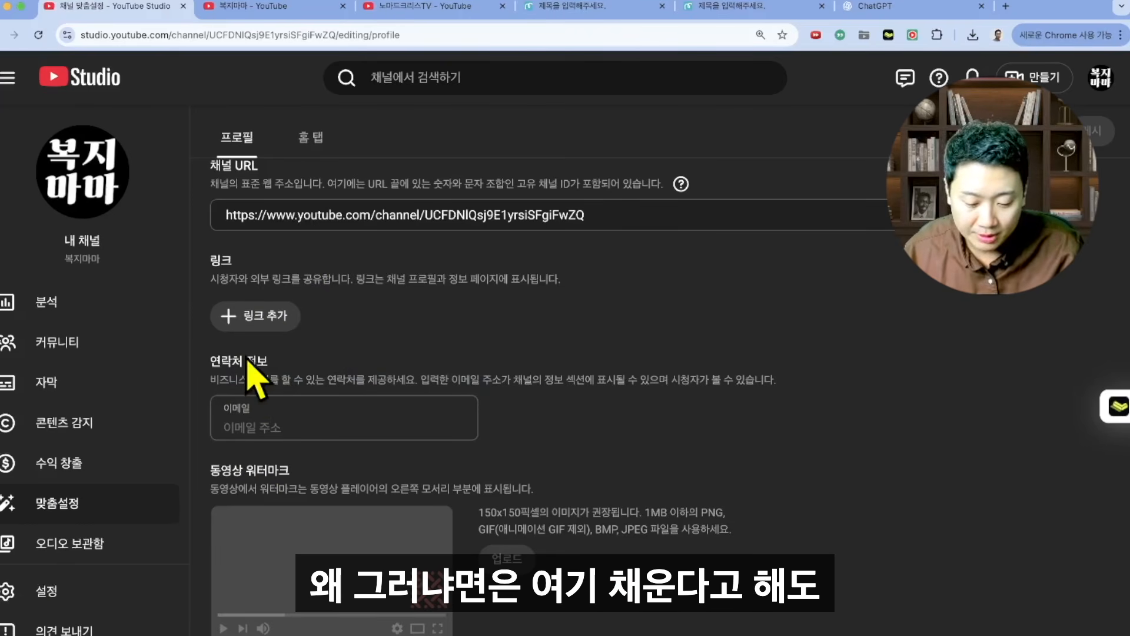
{"action": "left_click_drag", "start_coordinate": [213, 357], "coordinate": [311, 347]}
{"action": "left_click", "coordinate": [831, 395]}
{"action": "left_click", "coordinate": [303, 347]}
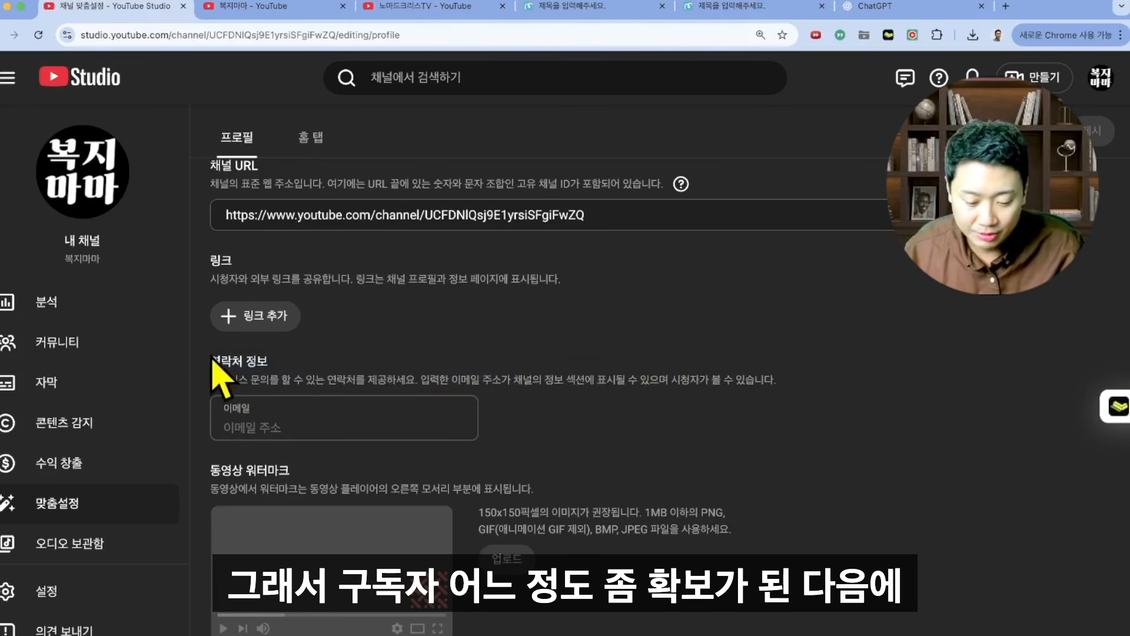
{"action": "left_click_drag", "start_coordinate": [212, 359], "coordinate": [692, 364]}
{"action": "left_click", "coordinate": [776, 376]}
{"action": "left_click", "coordinate": [239, 377]}
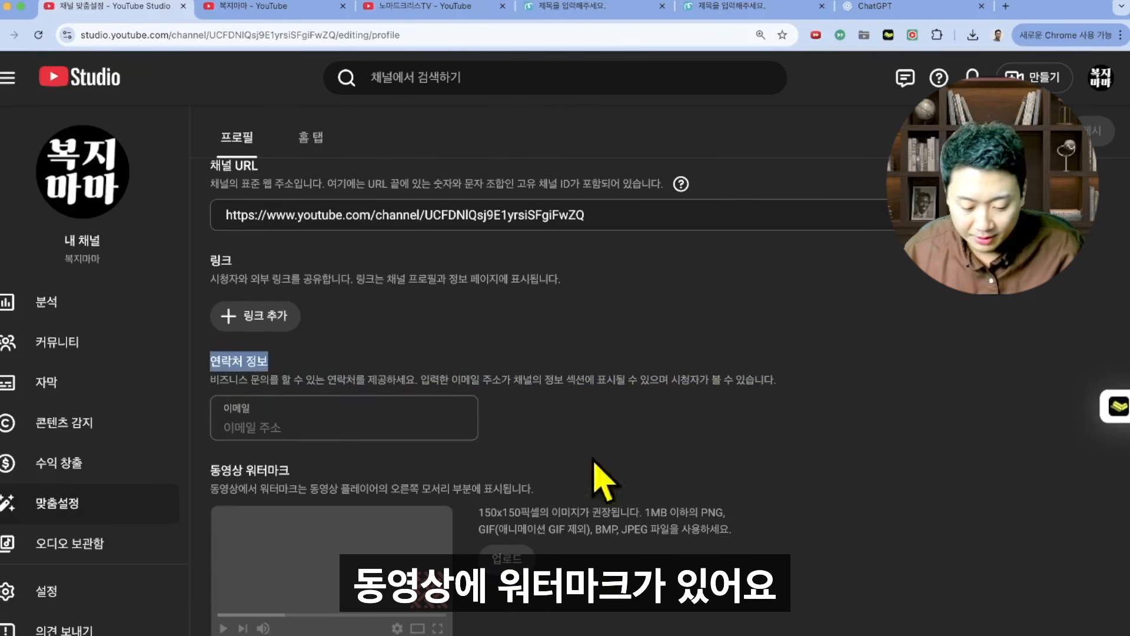
- Examine the video watermark section and its explanation of where the watermark appears
{"action": "left_click_drag", "start_coordinate": [211, 480], "coordinate": [593, 500]}
{"action": "left_click", "coordinate": [560, 489]}
{"action": "left_click", "coordinate": [219, 488]}
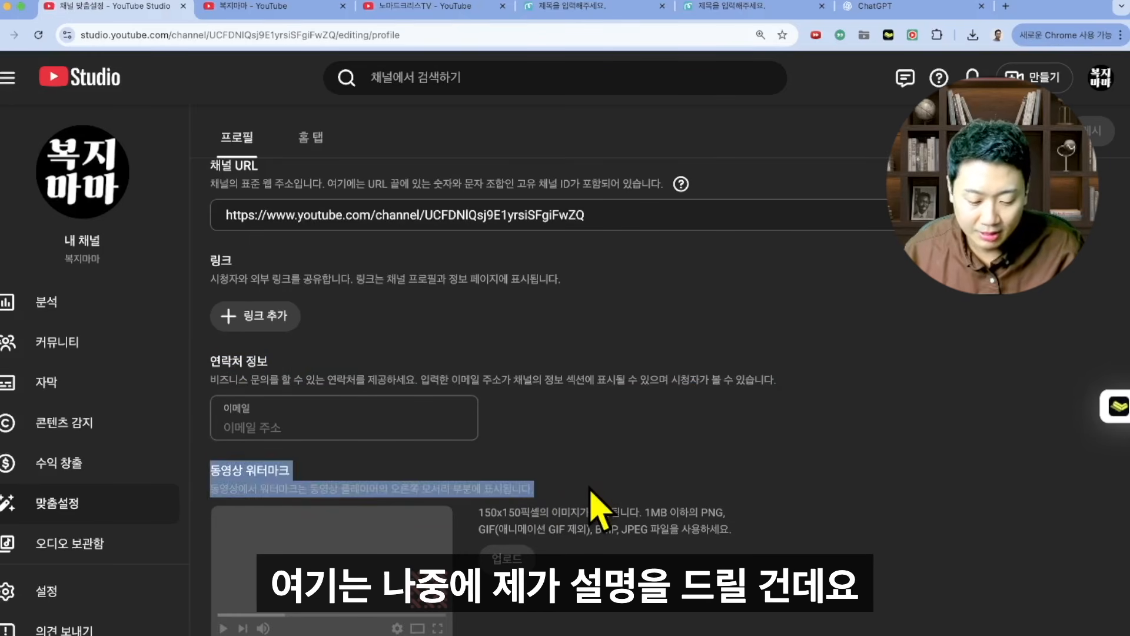
{"action": "left_click", "coordinate": [590, 501]}
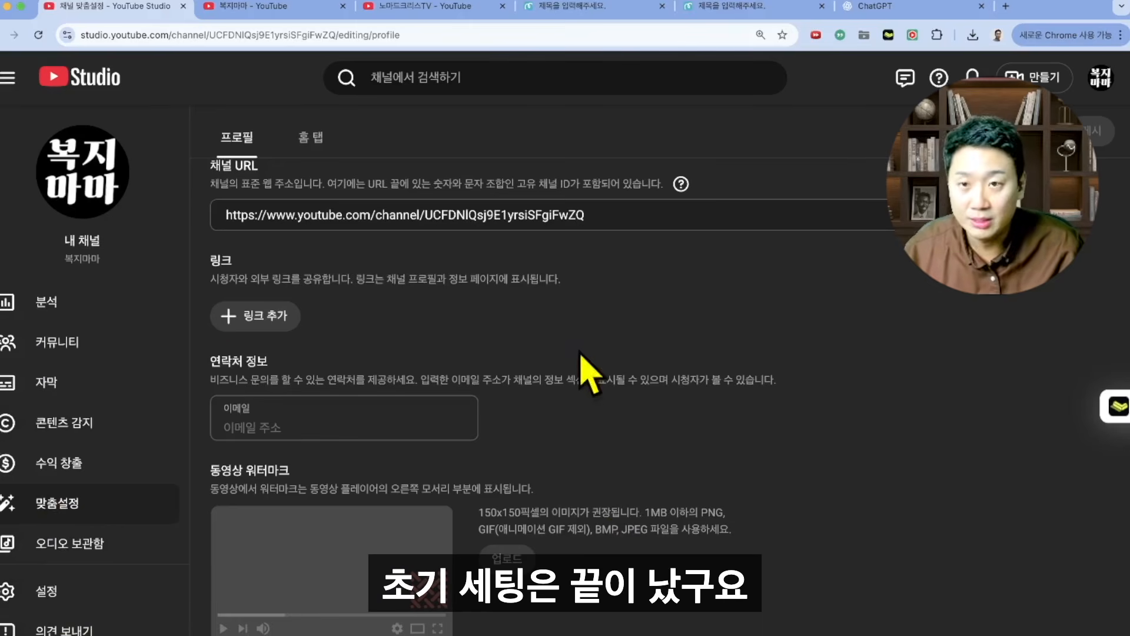
- Open the channel settings and set the default currency to KRW – 대한민국 원
{"action": "left_click", "coordinate": [69, 591]}
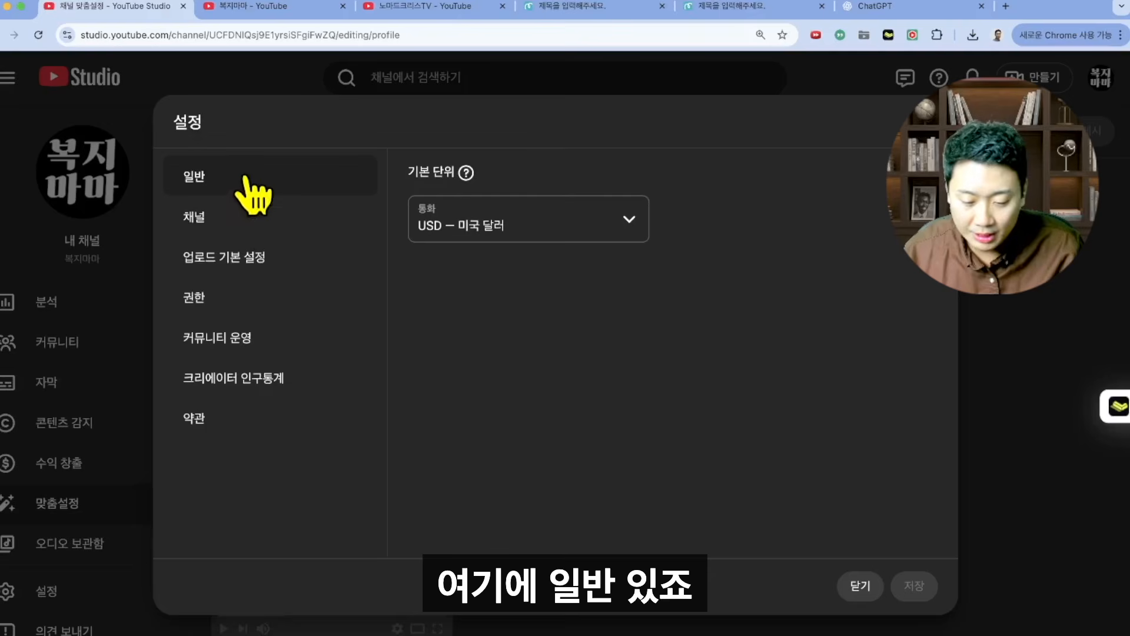
{"action": "left_click", "coordinate": [534, 226]}
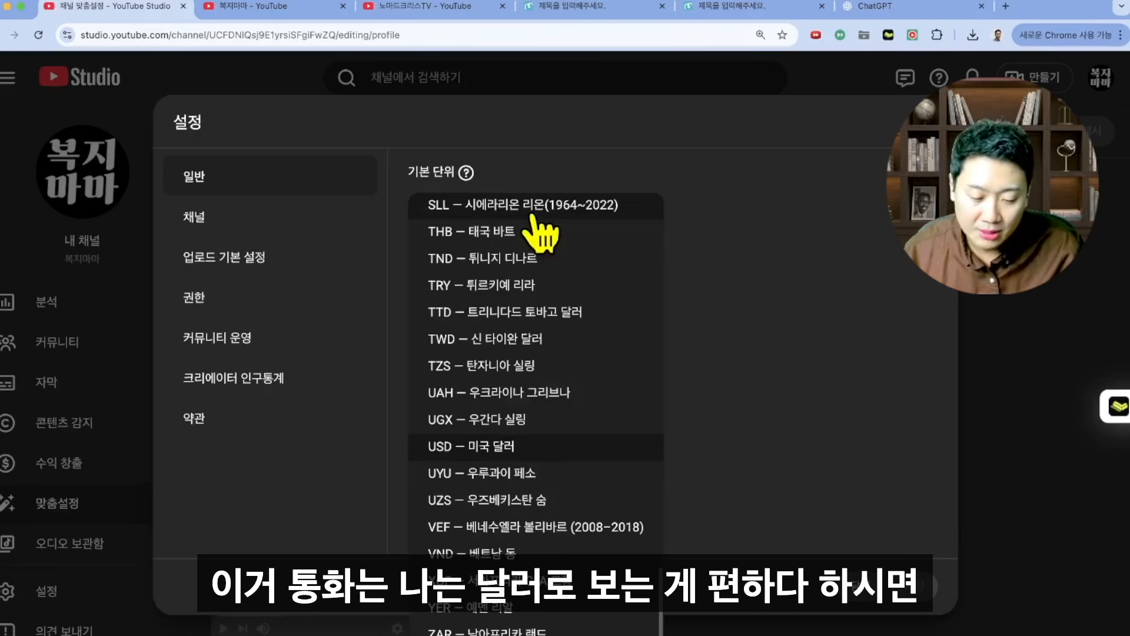
{"action": "left_click", "coordinate": [518, 448]}
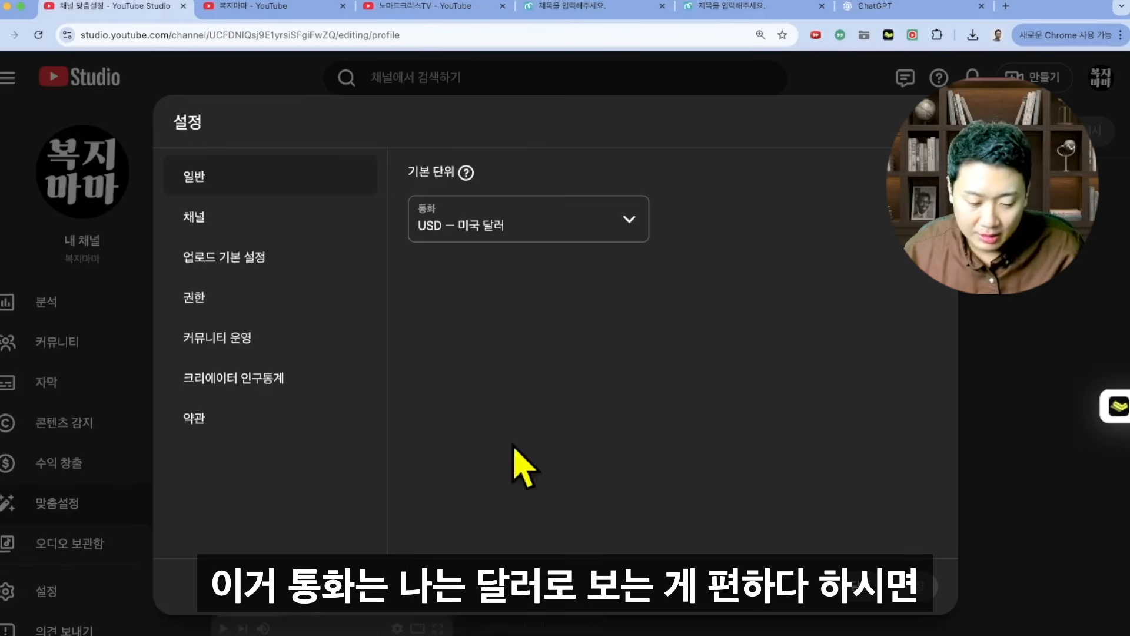
{"action": "left_click", "coordinate": [524, 235]}
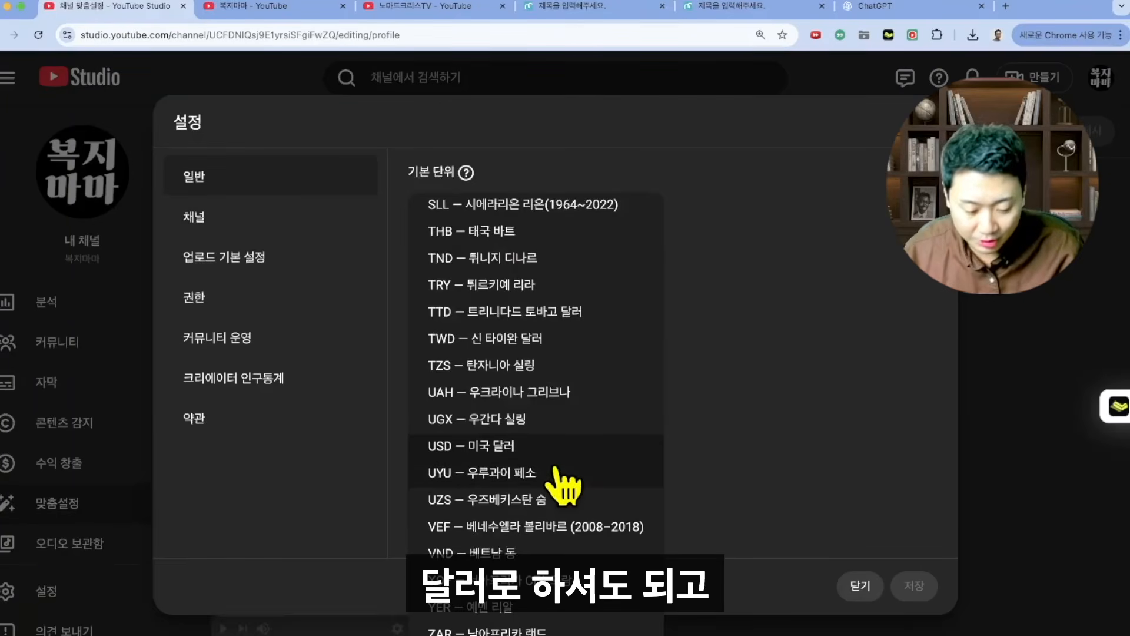
{"action": "scroll", "coordinate": [556, 477], "scroll_direction": "up", "scroll_amount": 5}
{"action": "scroll", "coordinate": [556, 477], "scroll_direction": "up", "scroll_amount": 8}
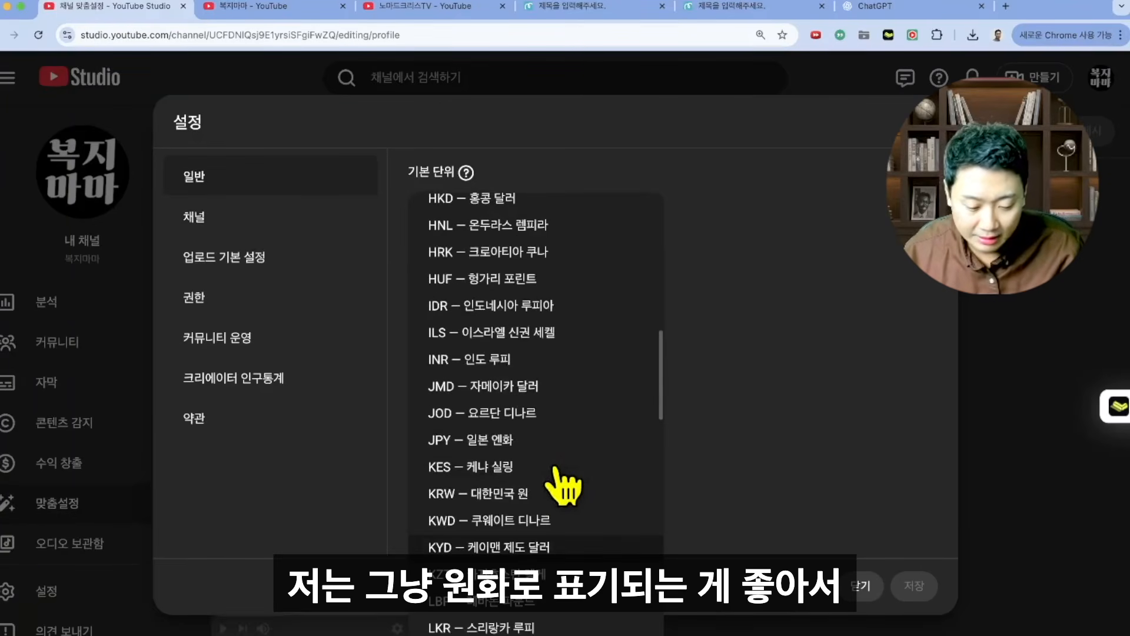
{"action": "left_click", "coordinate": [535, 498]}
- Set the country of residence in the channel's basic info to 대한민국
{"action": "left_click", "coordinate": [275, 229]}
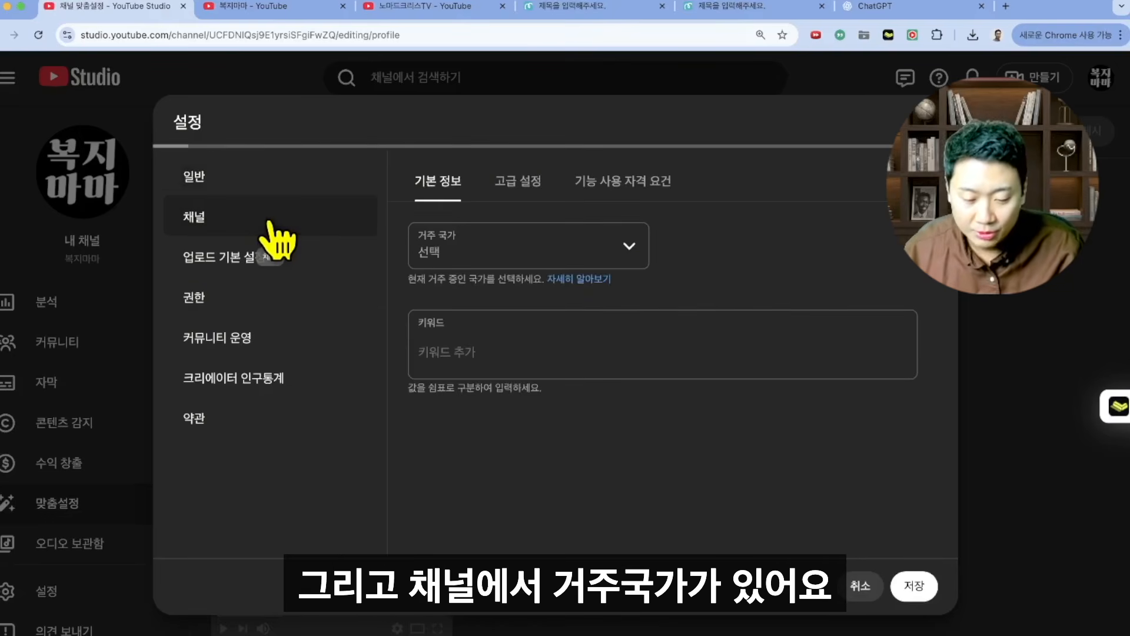
{"action": "left_click", "coordinate": [569, 246]}
{"action": "scroll", "coordinate": [518, 427], "scroll_direction": "down", "scroll_amount": 5}
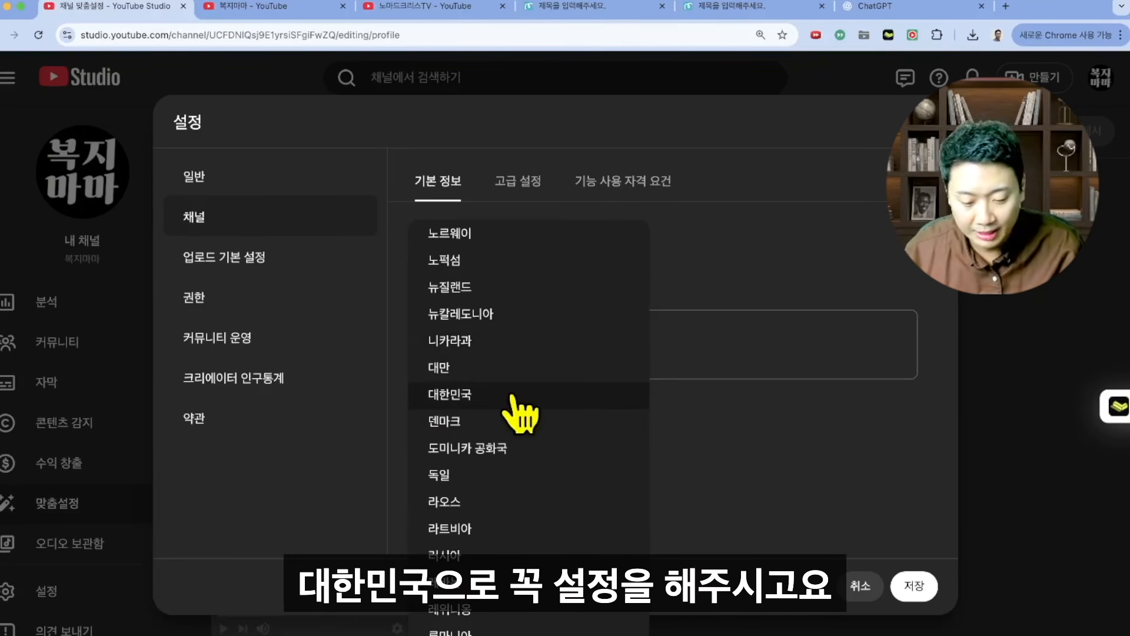
{"action": "left_click", "coordinate": [513, 398]}
- Switch to ChatGPT and request channel keywords with the prompt 검색노출이 잘 되도록 복지정보 채널 검색 키워드를 나열해줘
{"action": "left_click", "coordinate": [506, 358]}
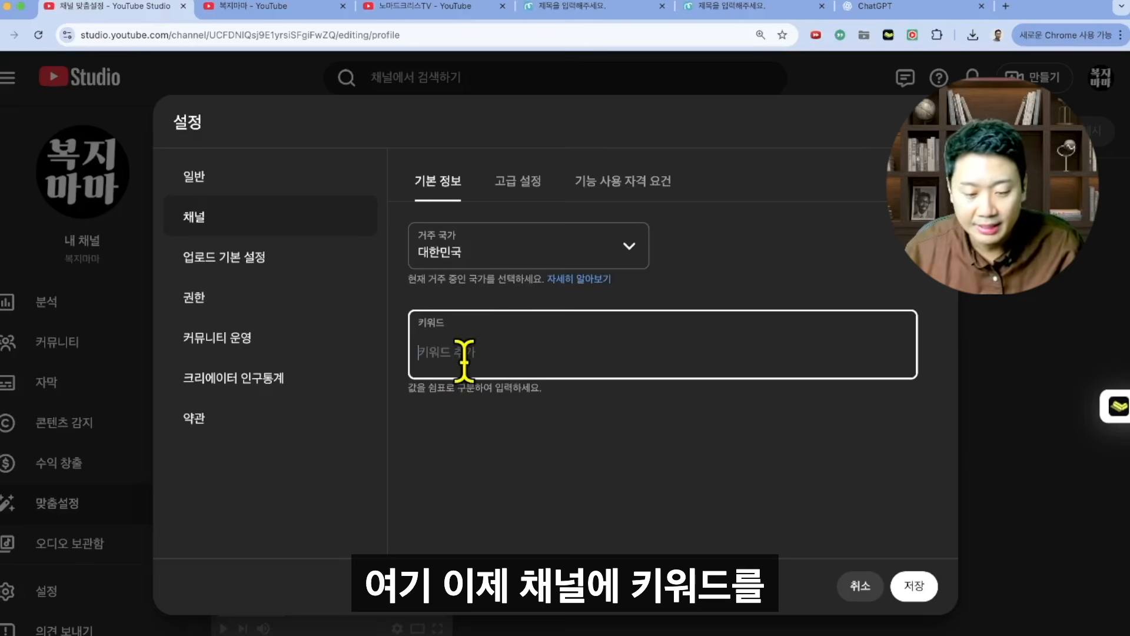
{"action": "left_click", "coordinate": [898, 7]}
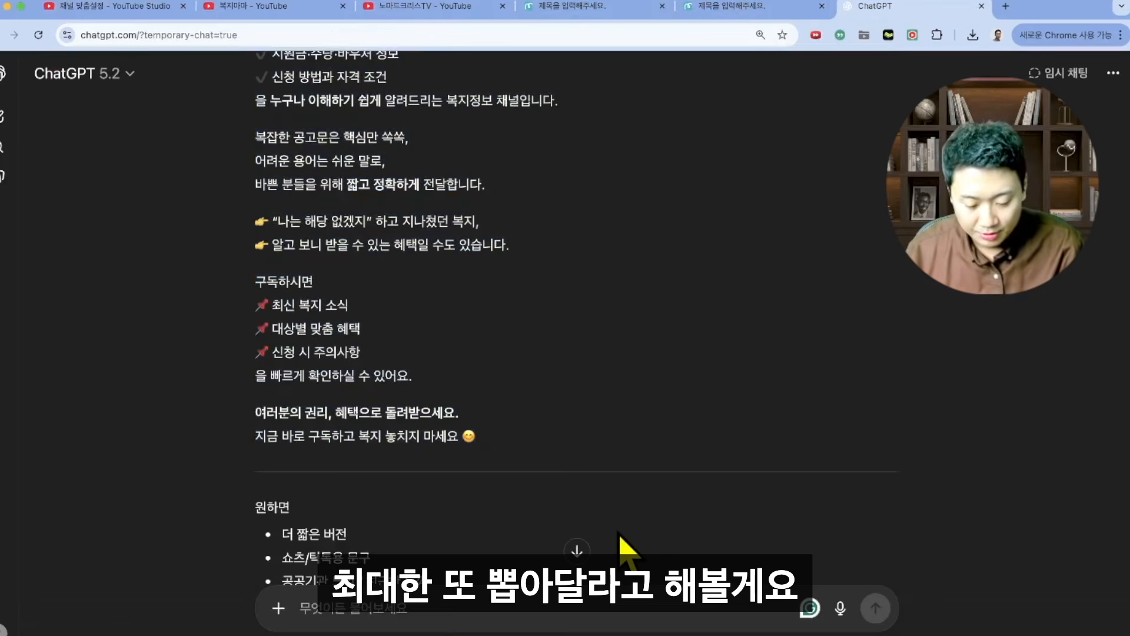
{"action": "type", "text": "검색ㄴ출이 잘"}
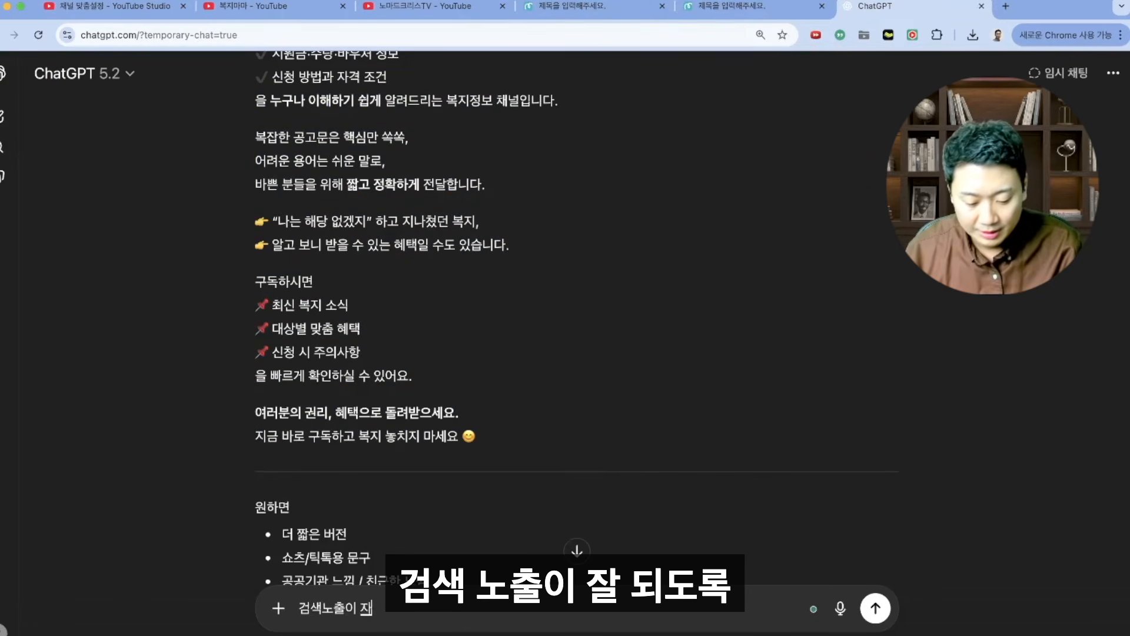
{"action": "type", "text": " 되도록 복지정보"}
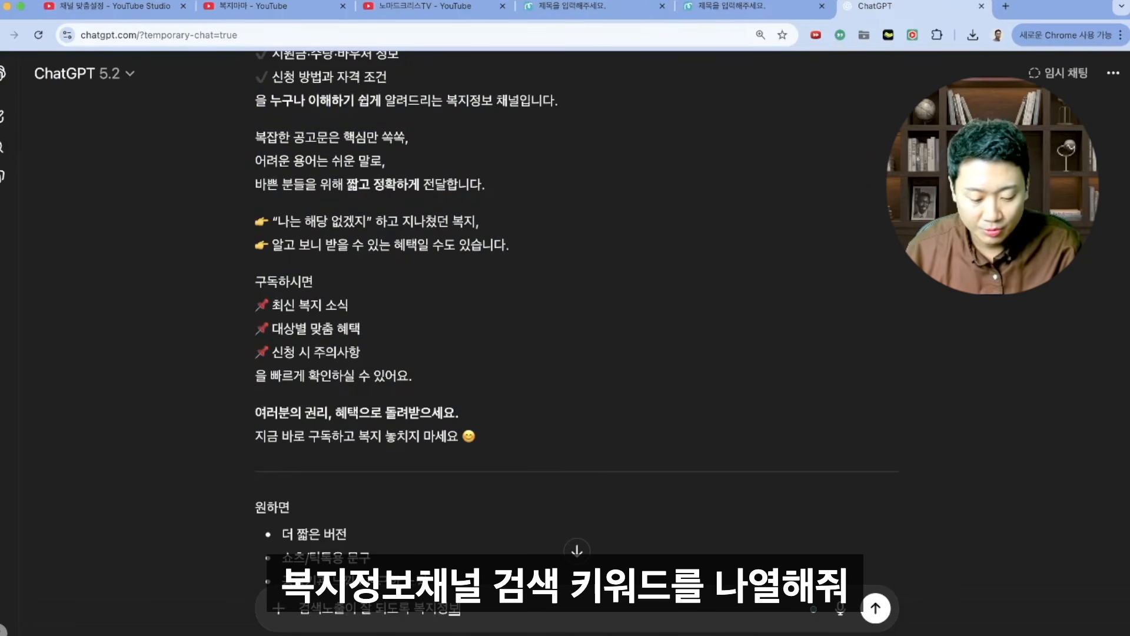
{"action": "type", "text": " 채널 검색 키"}
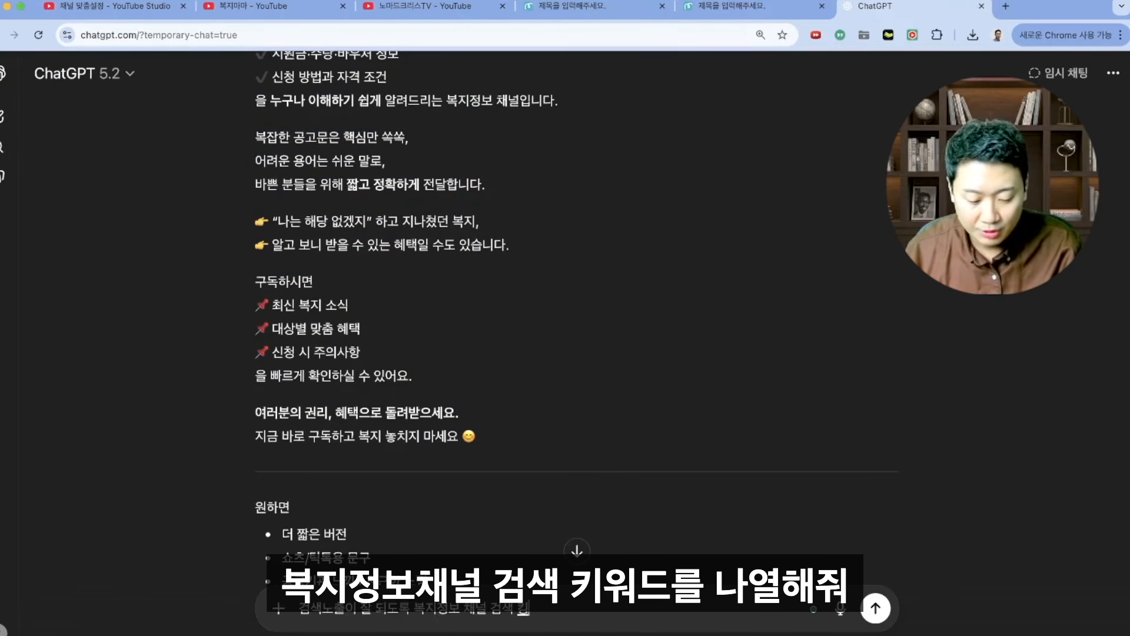
{"action": "type", "text": "워드를 나열해줘"}
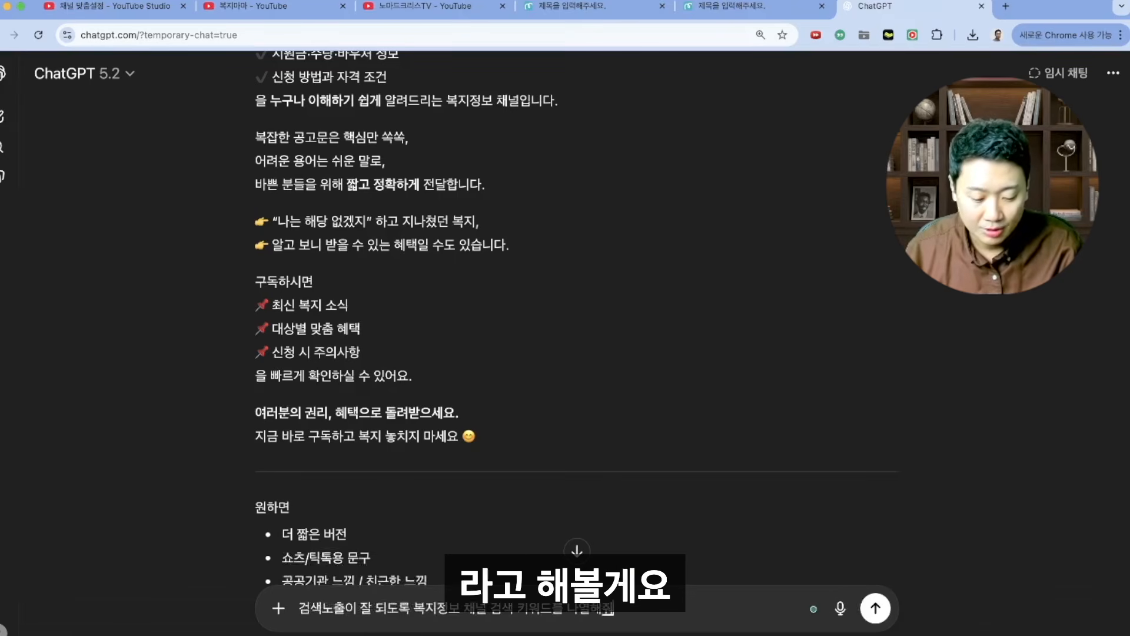
{"action": "key", "text": "Return"}
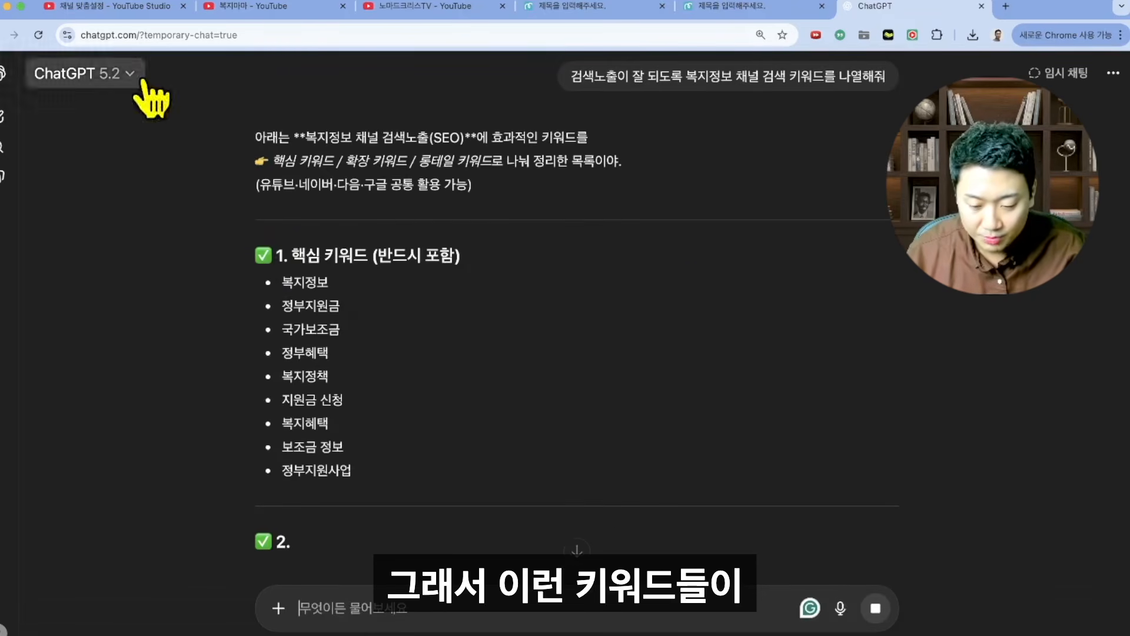
- Check the keyword field in YouTube Studio, then ask ChatGPT to reformat the list with 쉼표로 구분해서 다시 나열해줘
{"action": "left_click", "coordinate": [115, 7]}
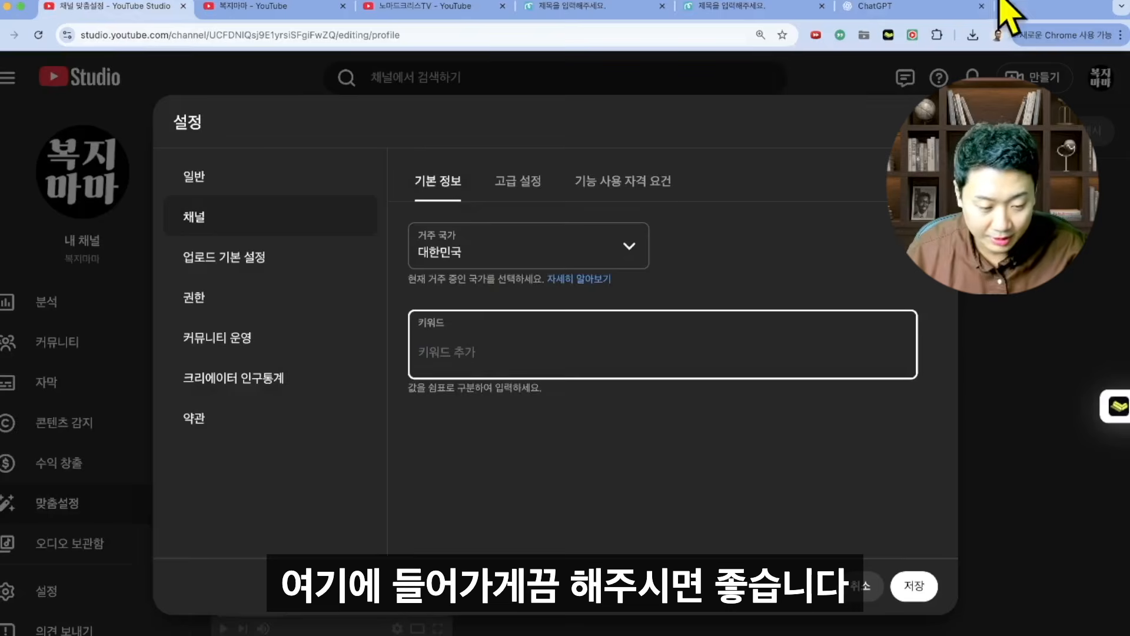
{"action": "left_click", "coordinate": [956, 7]}
{"action": "scroll", "coordinate": [550, 335], "scroll_direction": "down", "scroll_amount": 10}
{"action": "type", "text": "쉼표"}
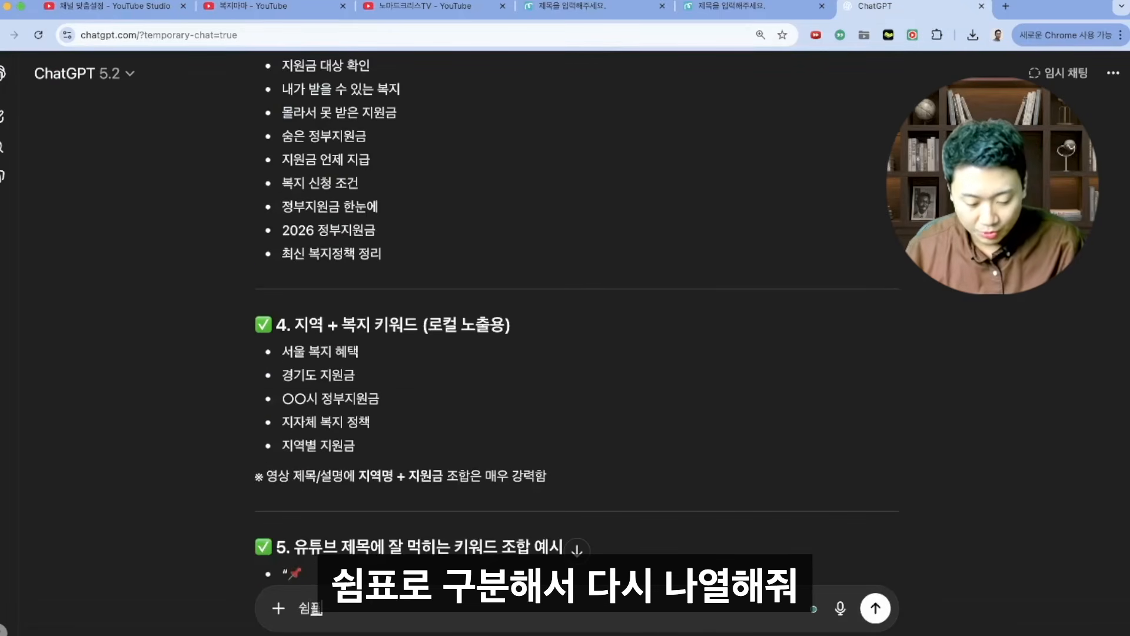
{"action": "type", "text": "로 구분해서"}
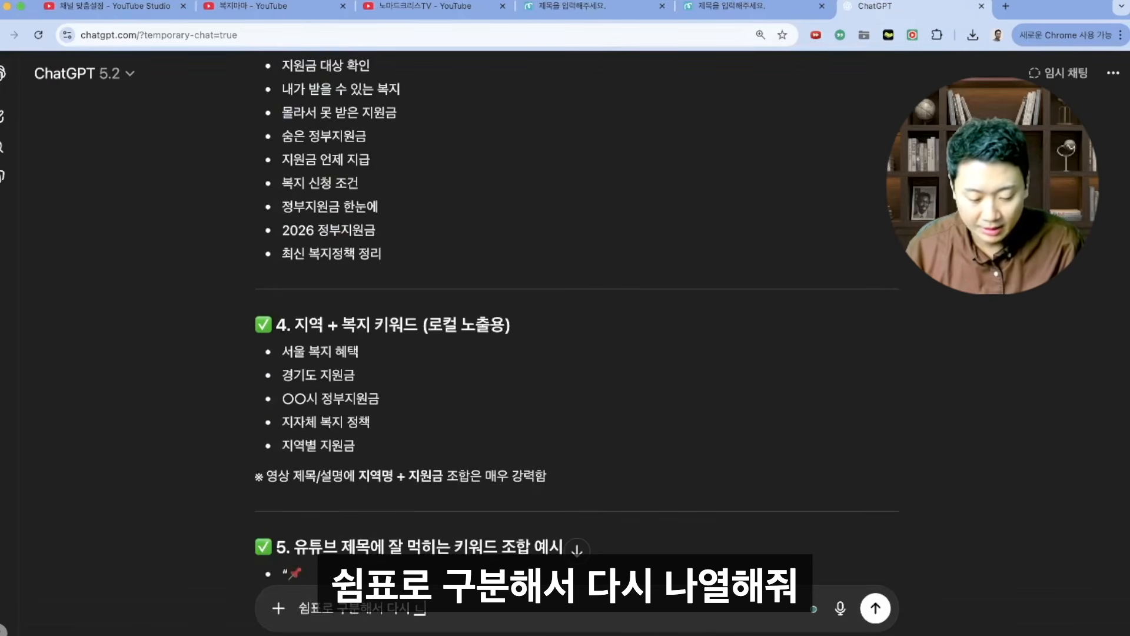
{"action": "type", "text": " 다시 나열해줘"}
{"action": "key", "text": "Return"}
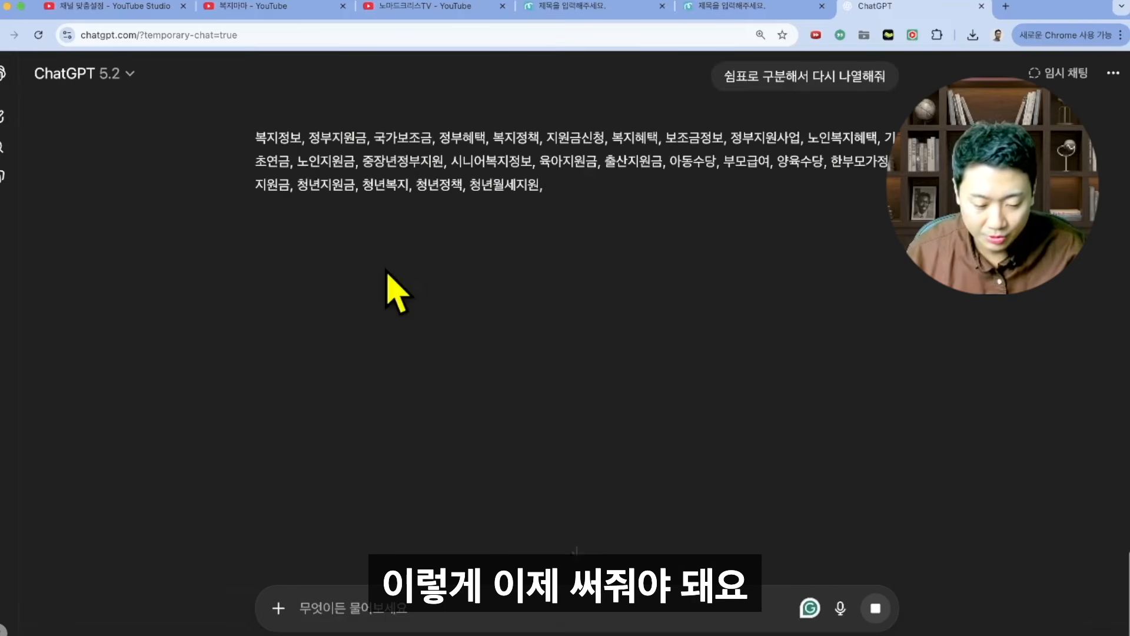
- Copy ChatGPT's comma-separated keyword list and paste it into the channel's keyword field in the YouTube Studio settings
{"action": "left_click_drag", "start_coordinate": [253, 139], "coordinate": [498, 266]}
{"action": "key", "text": "super+c"}
{"action": "left_click", "coordinate": [109, 9]}
{"action": "left_click", "coordinate": [492, 361]}
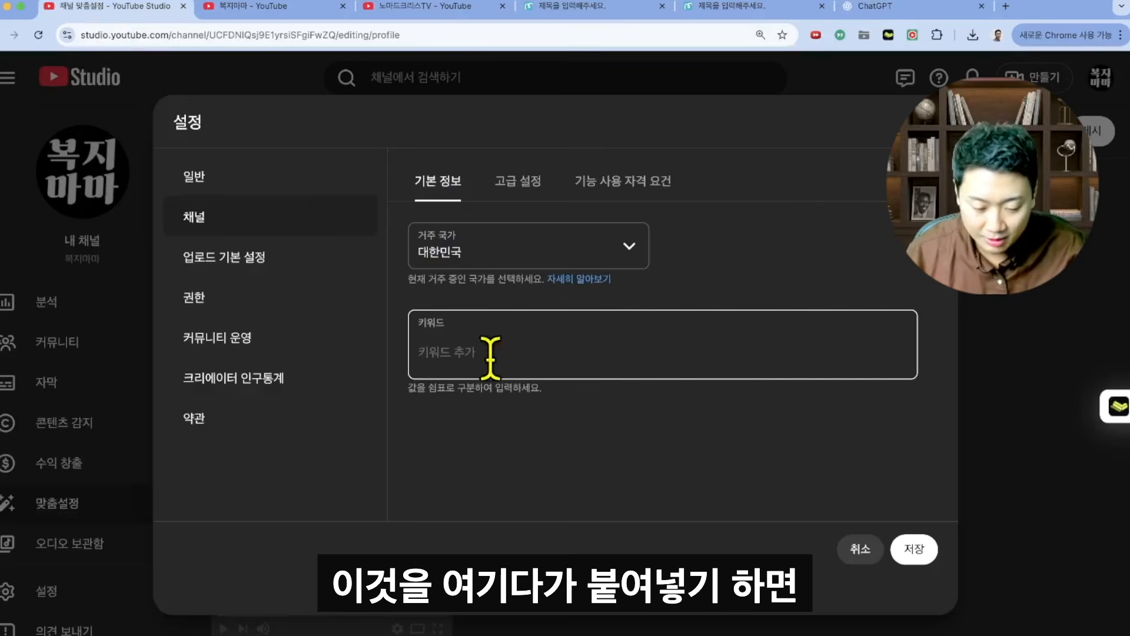
{"action": "key", "text": "super+v"}
{"action": "scroll", "coordinate": [781, 453], "scroll_direction": "down", "scroll_amount": 5}
{"action": "scroll", "coordinate": [782, 454], "scroll_direction": "up", "scroll_amount": 5}
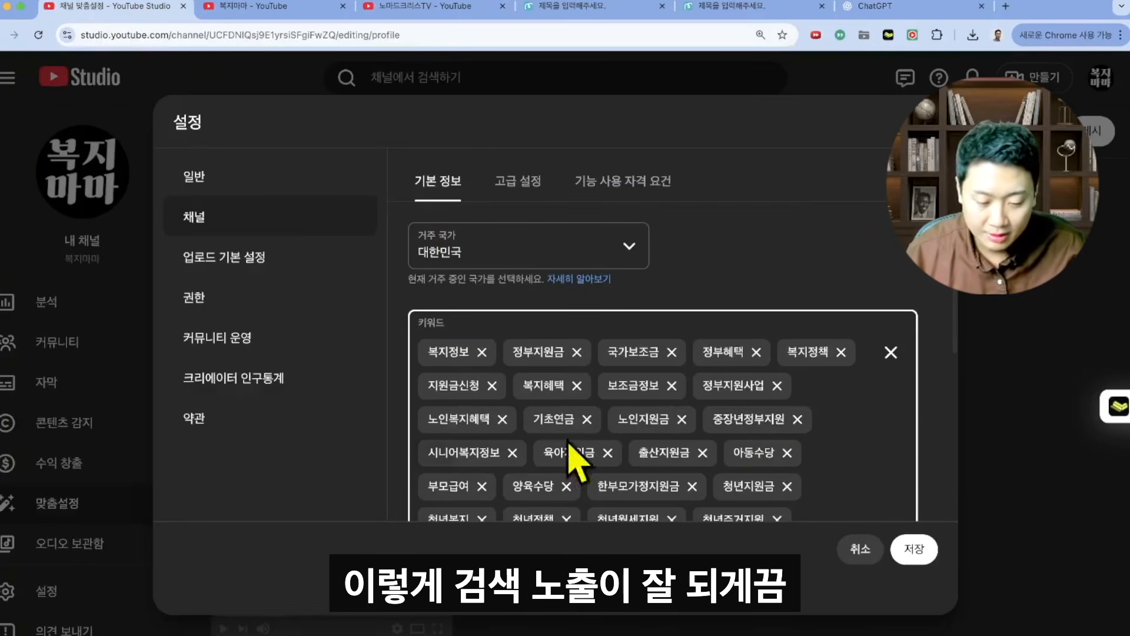
{"action": "scroll", "coordinate": [815, 458], "scroll_direction": "down", "scroll_amount": 5}
{"action": "scroll", "coordinate": [815, 458], "scroll_direction": "up", "scroll_amount": 5}
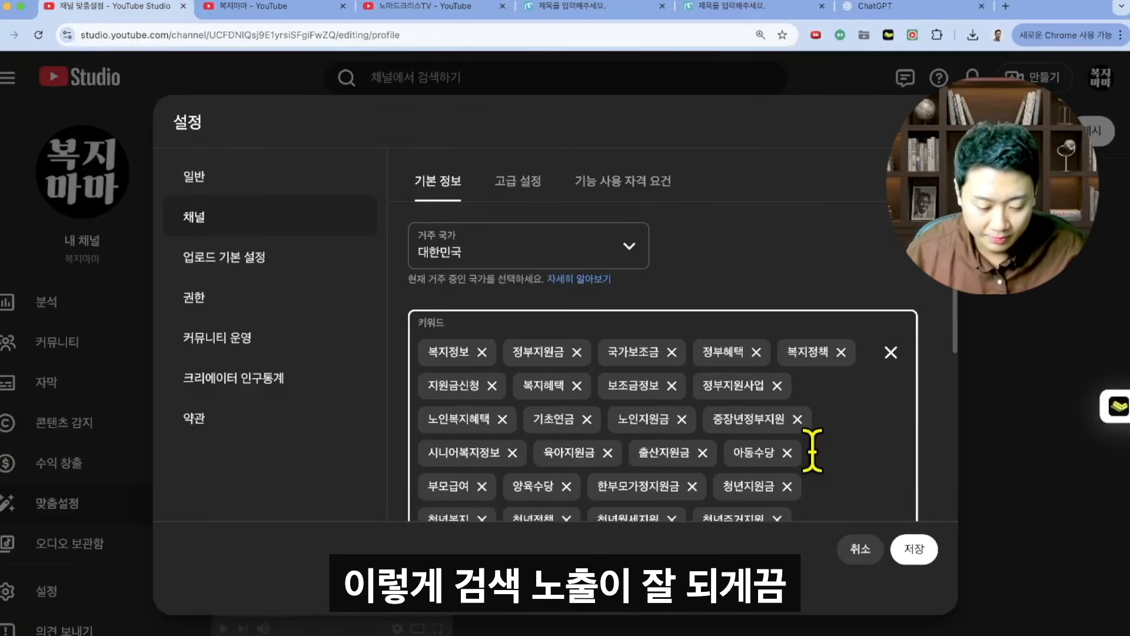
{"action": "scroll", "coordinate": [815, 458], "scroll_direction": "down", "scroll_amount": 5}
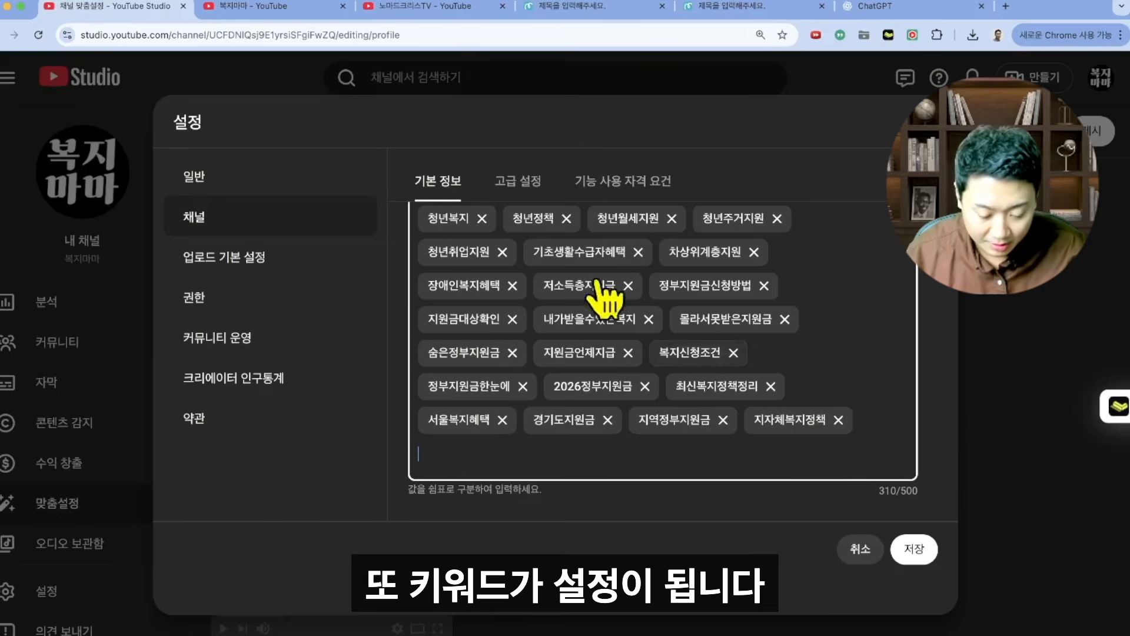
- Set the channel's audience in the advanced settings to 아니요, 이 채널을 아동용으로 설정하지 않겠습니다
{"action": "left_click", "coordinate": [521, 182]}
{"action": "scroll", "coordinate": [648, 306], "scroll_direction": "up", "scroll_amount": 5}
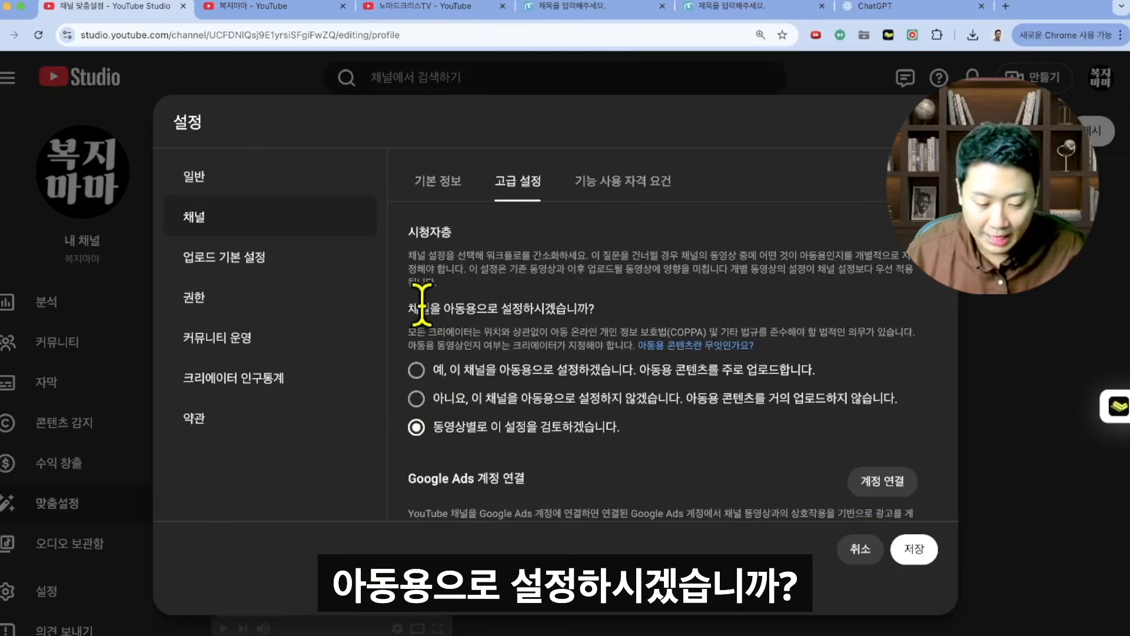
{"action": "left_click_drag", "start_coordinate": [423, 294], "coordinate": [591, 305]}
{"action": "left_click", "coordinate": [591, 305]}
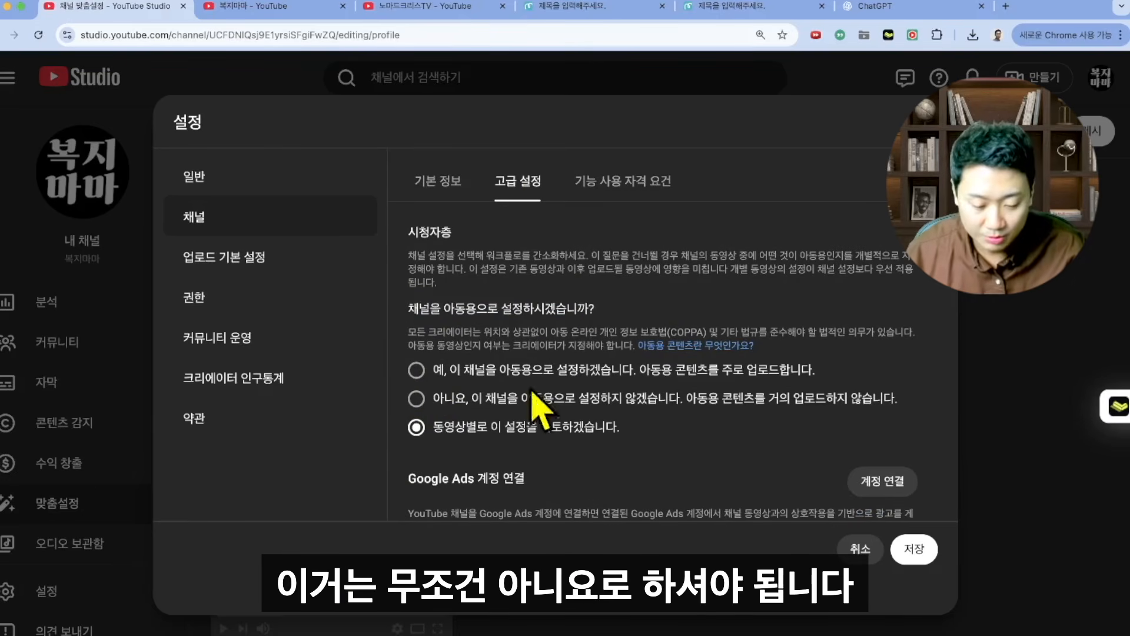
{"action": "left_click", "coordinate": [506, 398]}
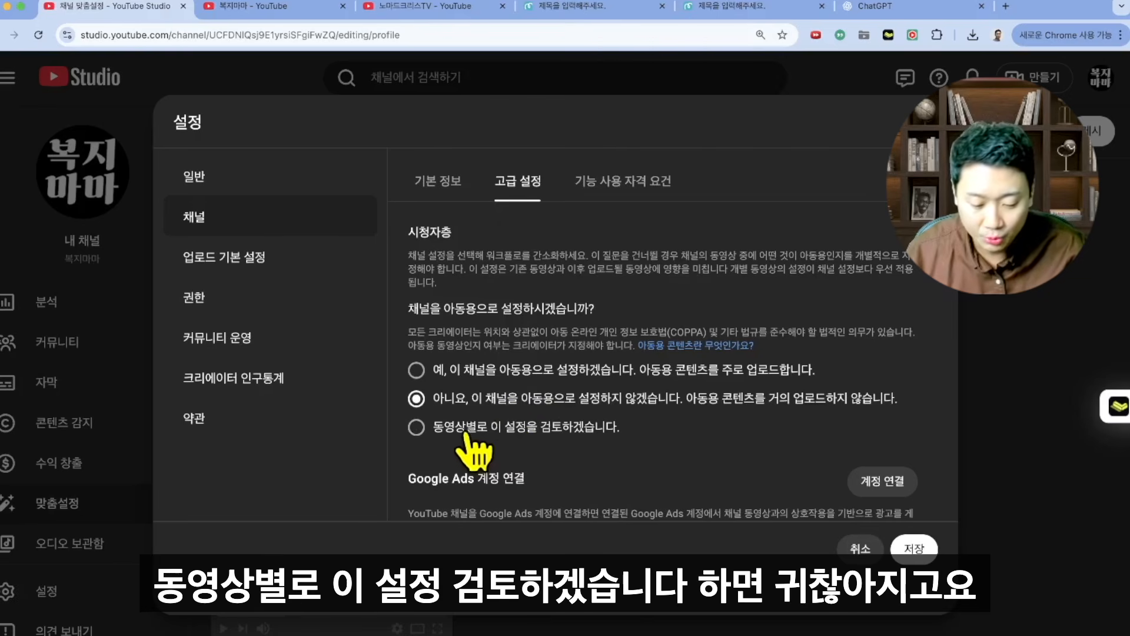
- Examine the Google Ads account linking section and its explanation, without linking an account
{"action": "scroll", "coordinate": [594, 427], "scroll_direction": "down", "scroll_amount": 3}
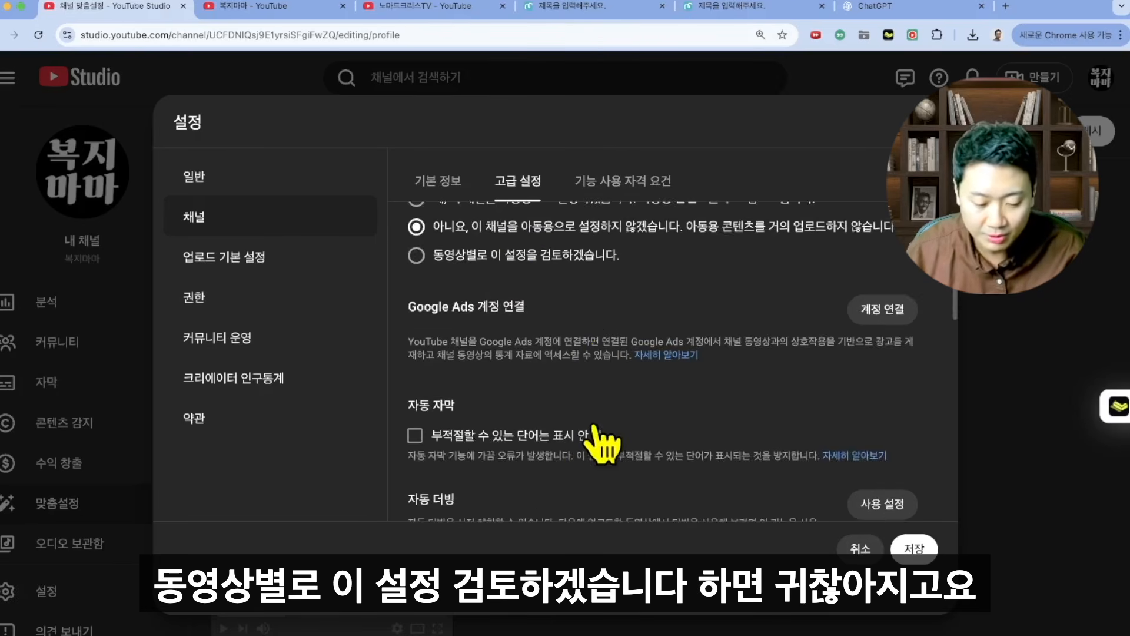
{"action": "scroll", "coordinate": [604, 433], "scroll_direction": "up", "scroll_amount": 2}
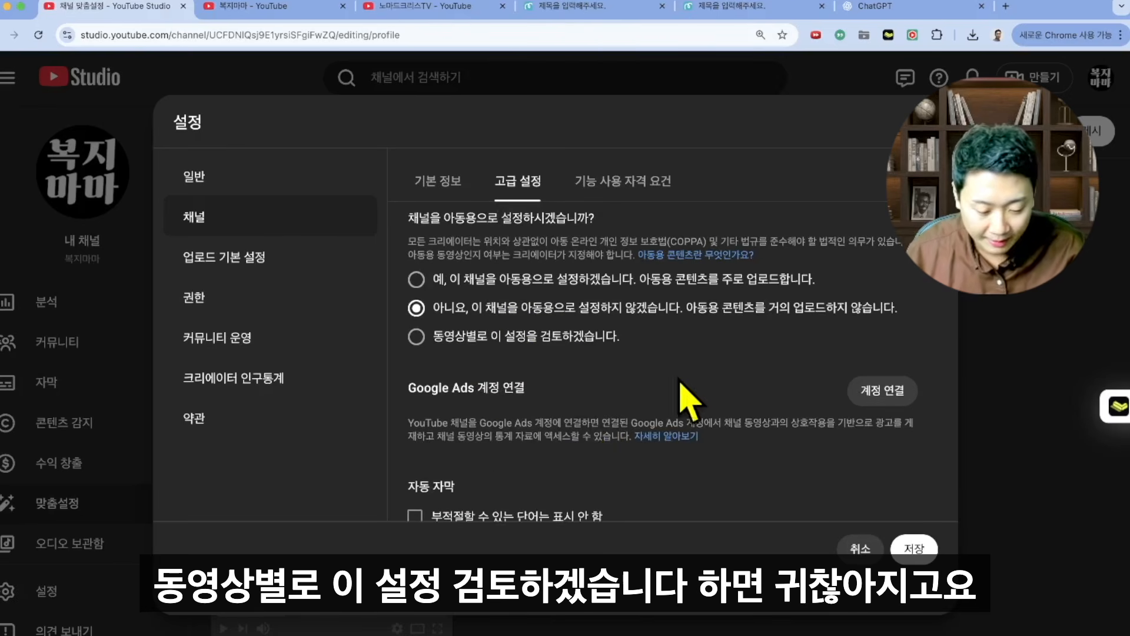
{"action": "scroll", "coordinate": [683, 382], "scroll_direction": "down", "scroll_amount": 2}
{"action": "left_click_drag", "start_coordinate": [406, 294], "coordinate": [795, 359]}
{"action": "left_click", "coordinate": [441, 290]}
{"action": "left_click", "coordinate": [816, 355]}
{"action": "left_click", "coordinate": [406, 273]}
{"action": "left_click", "coordinate": [806, 348]}
{"action": "left_click", "coordinate": [412, 295]}
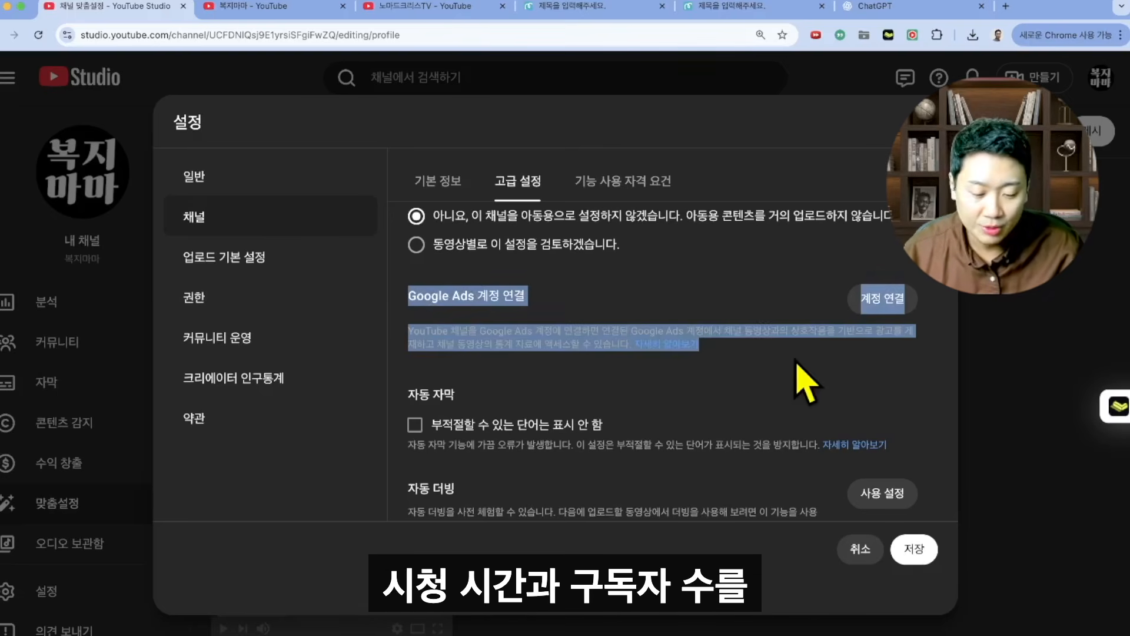
{"action": "left_click", "coordinate": [796, 361]}
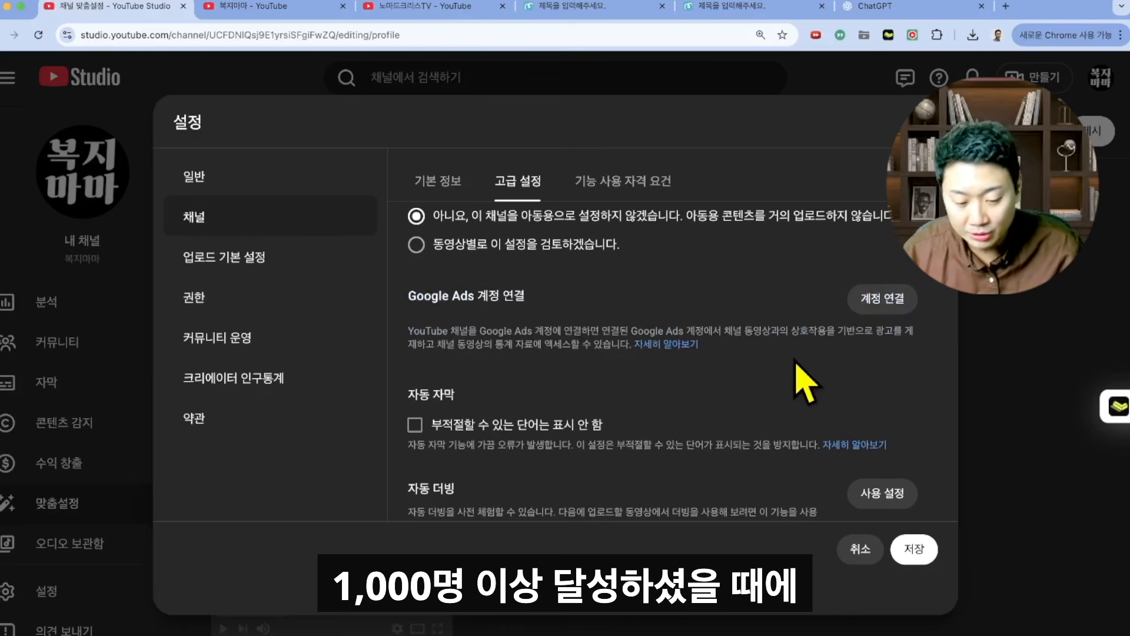
{"action": "left_click_drag", "start_coordinate": [408, 295], "coordinate": [751, 348]}
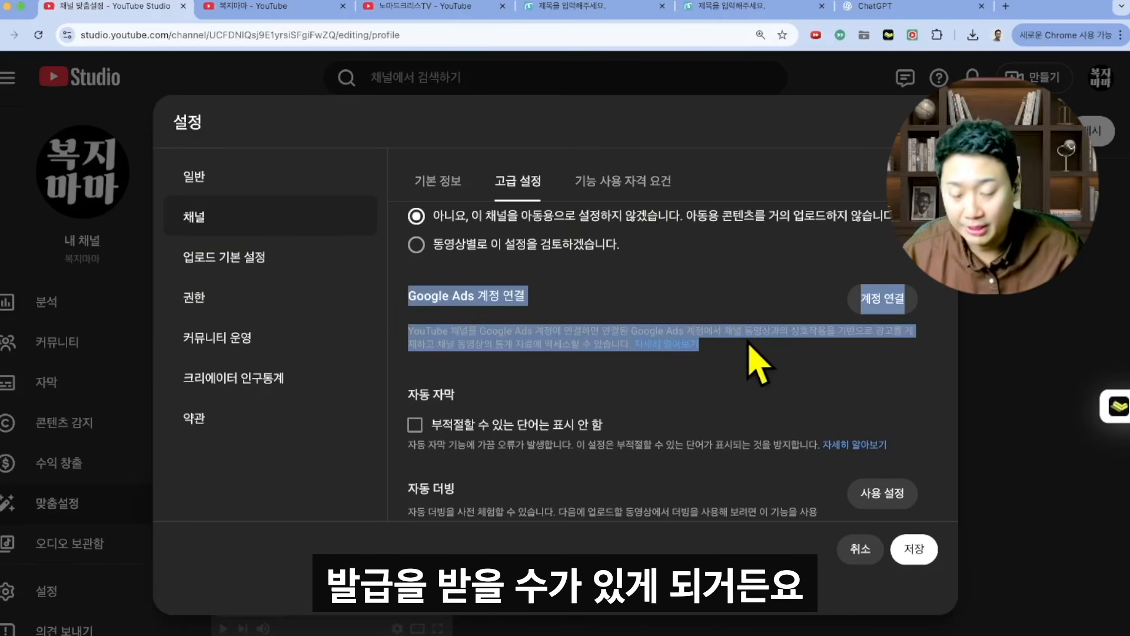
- Look through the remaining advanced settings, from automatic captions and dubbing to third-party training, without changing them
{"action": "scroll", "coordinate": [759, 363], "scroll_direction": "down", "scroll_amount": 4}
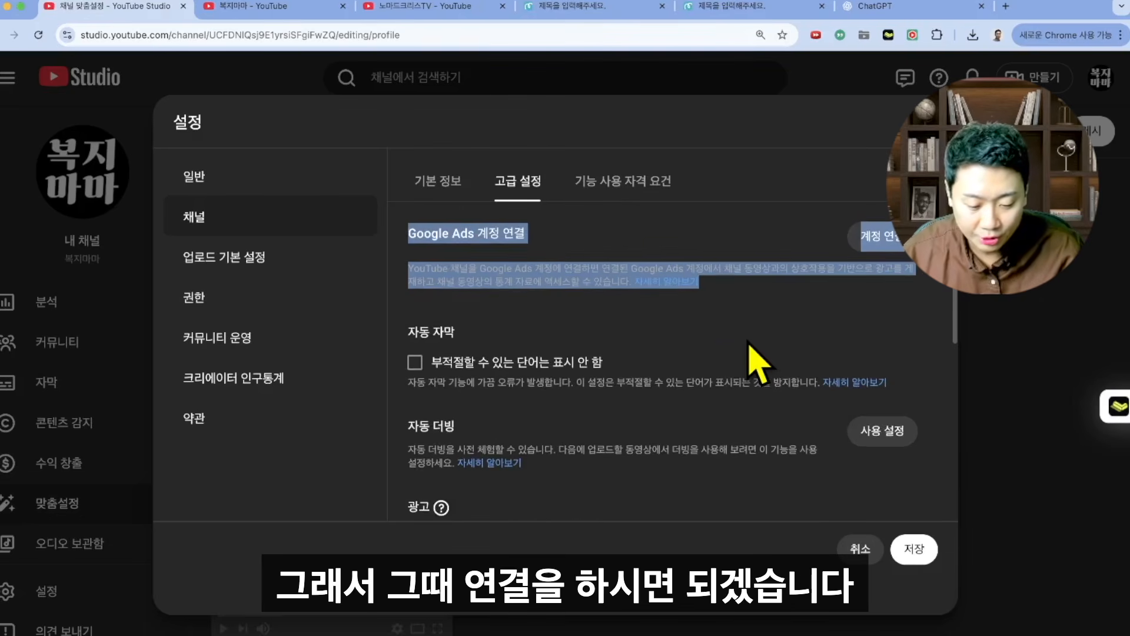
{"action": "scroll", "coordinate": [758, 363], "scroll_direction": "down", "scroll_amount": 7}
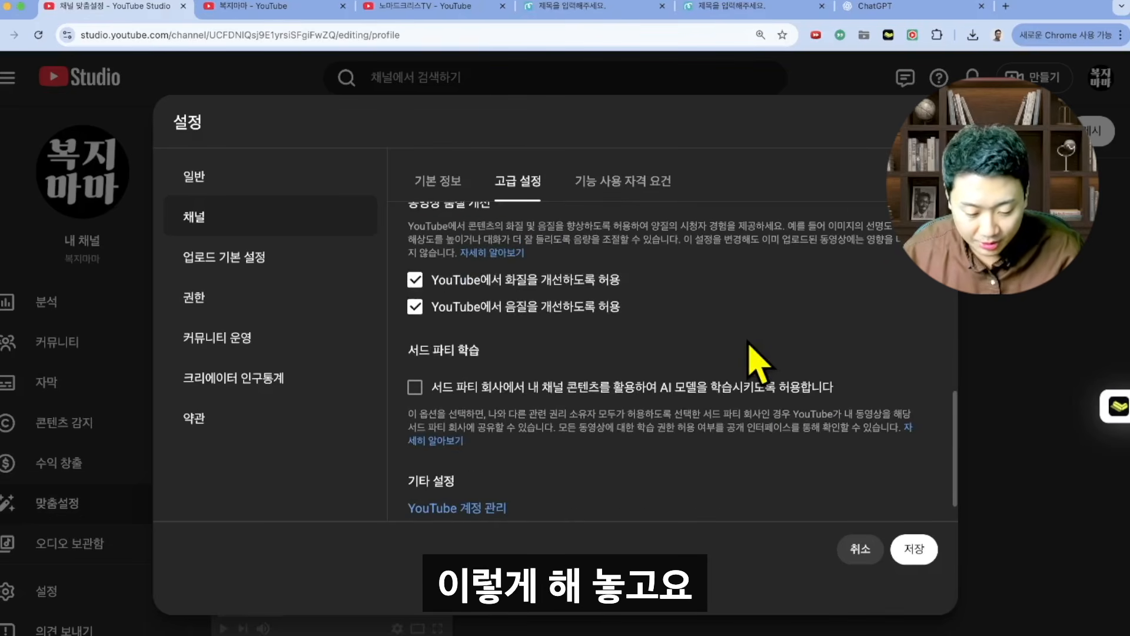
{"action": "scroll", "coordinate": [756, 365], "scroll_direction": "down", "scroll_amount": 1}
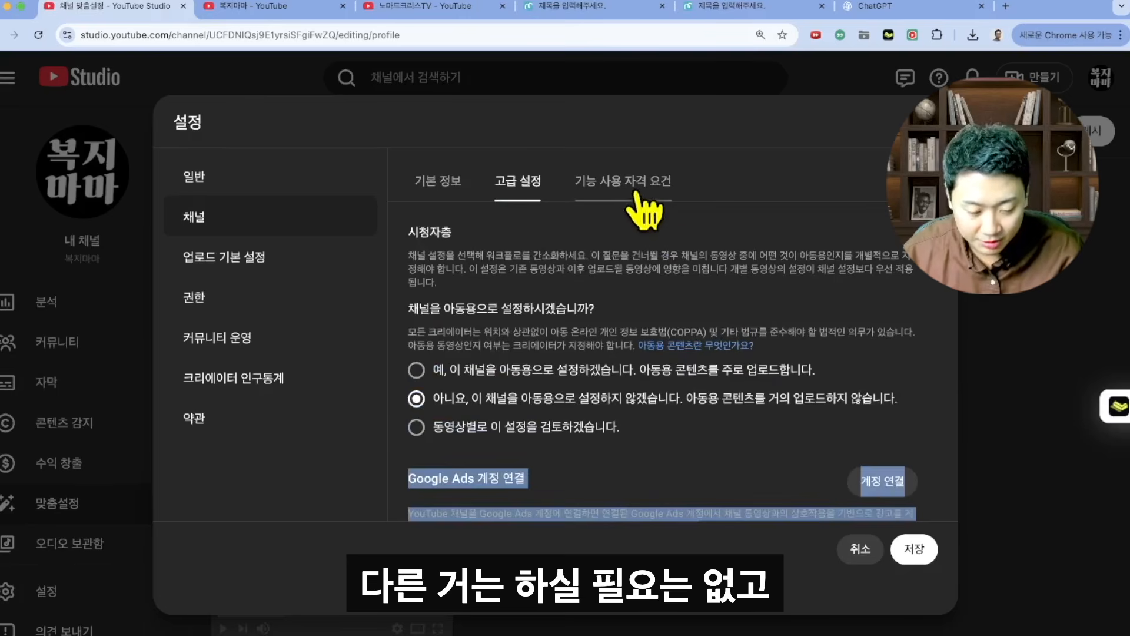
- Open the phone number verification for the intermediate features (중급 기능) from the channel's feature eligibility settings
{"action": "left_click", "coordinate": [623, 181]}
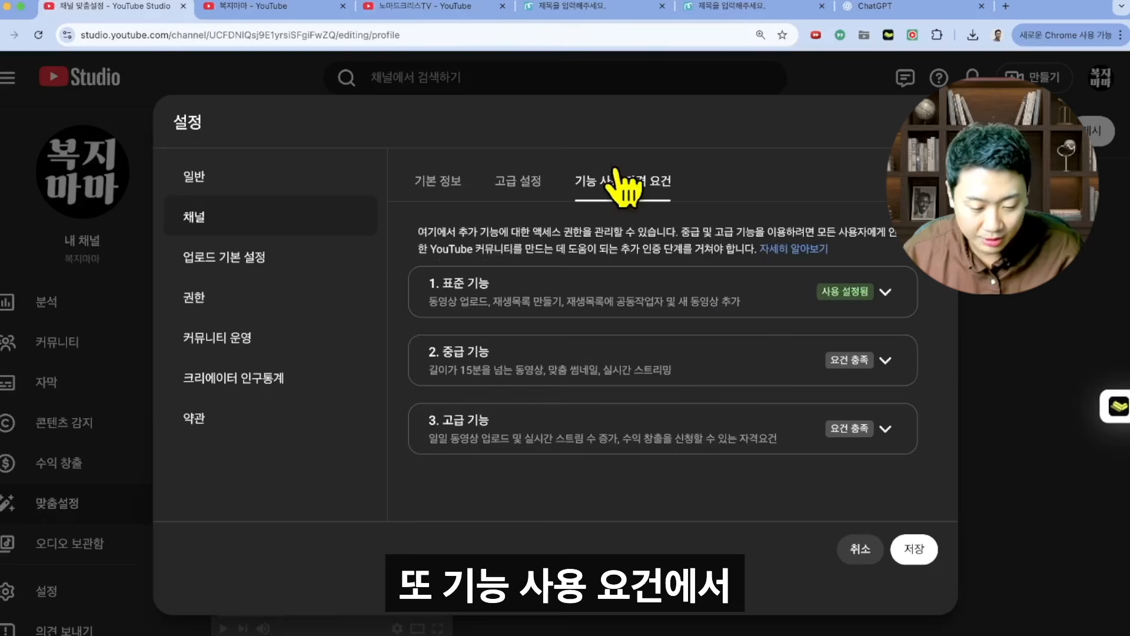
{"action": "left_click", "coordinate": [885, 359]}
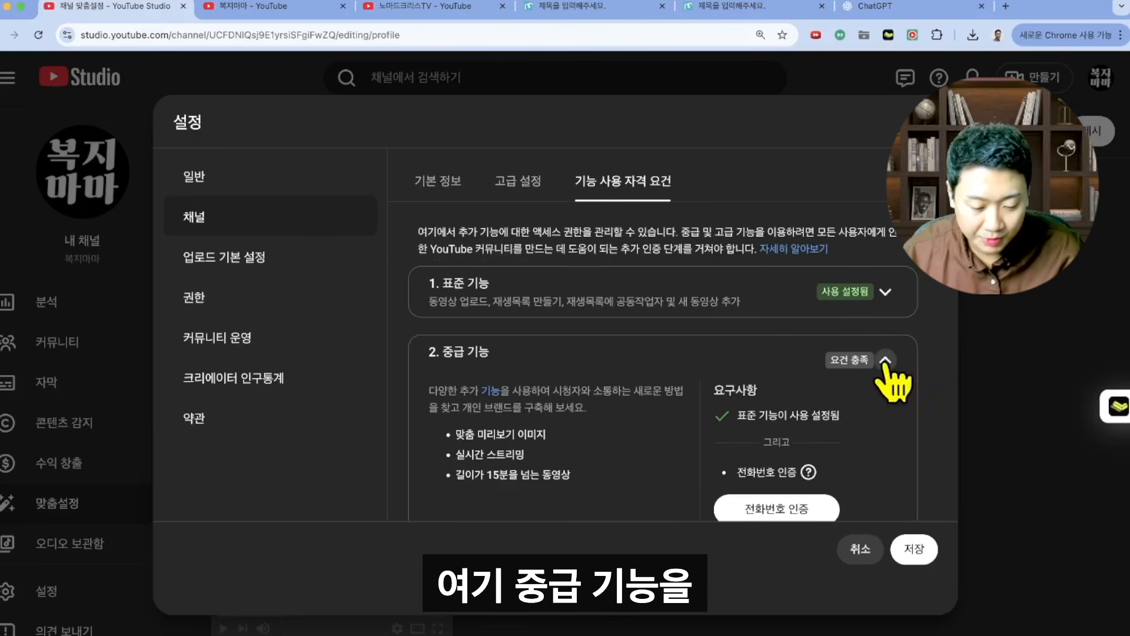
{"action": "scroll", "coordinate": [706, 418], "scroll_direction": "down", "scroll_amount": 2}
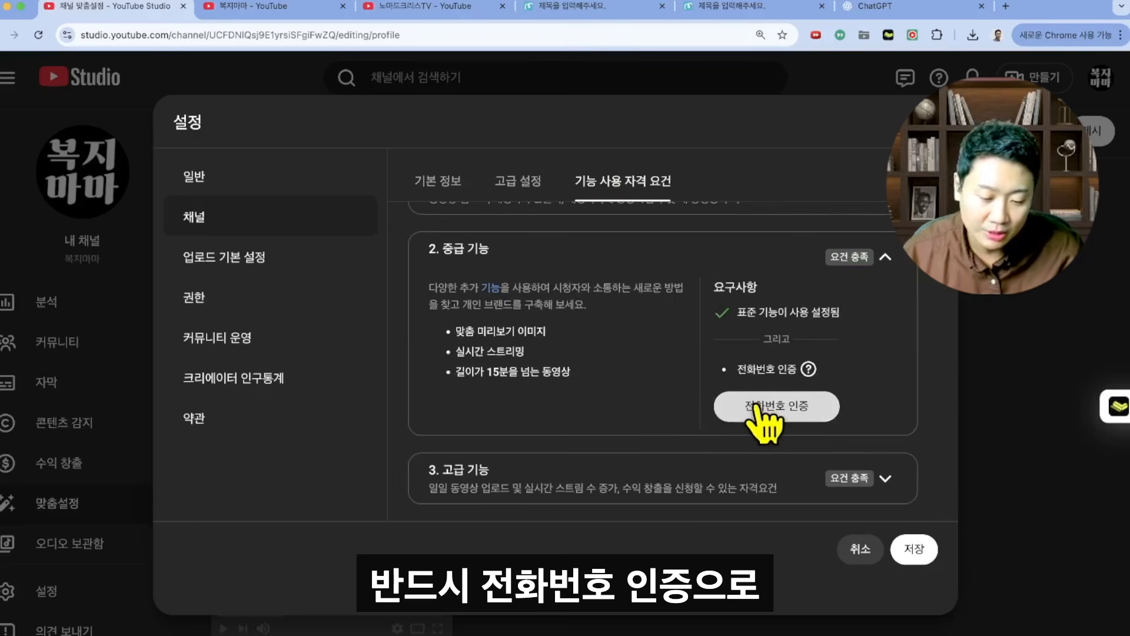
{"action": "left_click", "coordinate": [757, 406]}
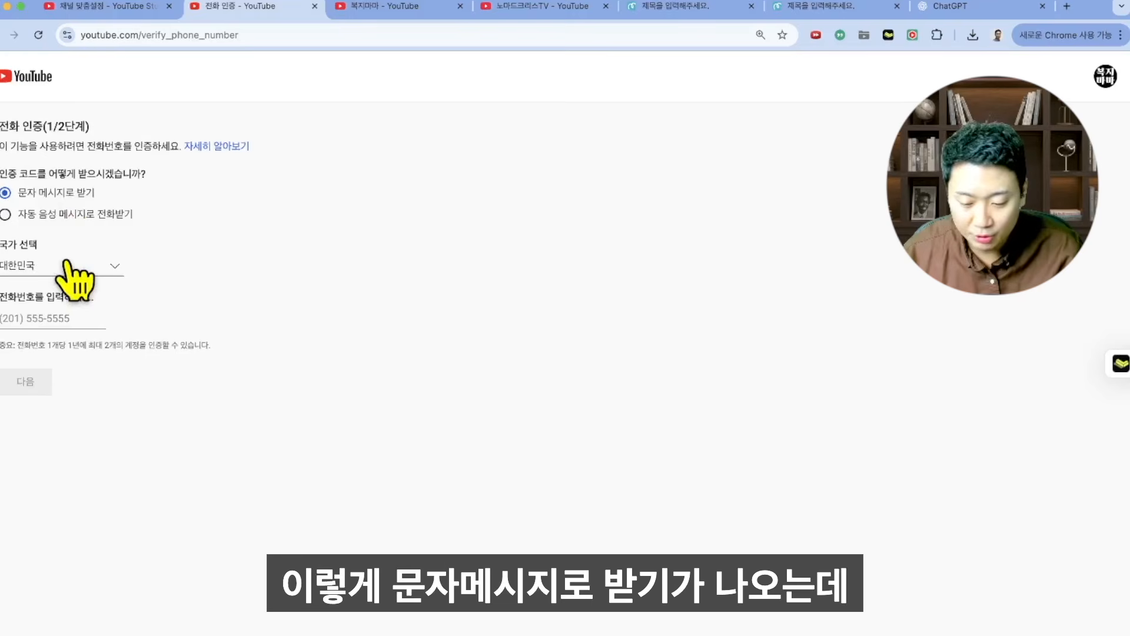
- Enter the phone number in the verification form for receiving the code by text message, without submitting it
{"action": "left_click", "coordinate": [65, 315]}
{"action": "type", "text": "0"}
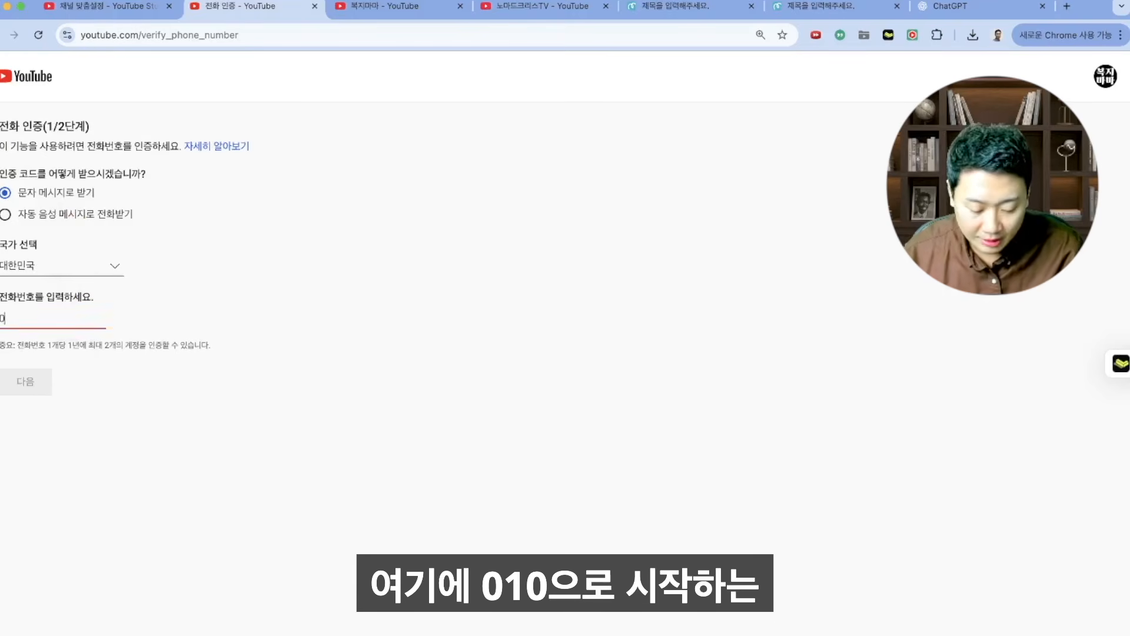
{"action": "type", "text": "101234123"}
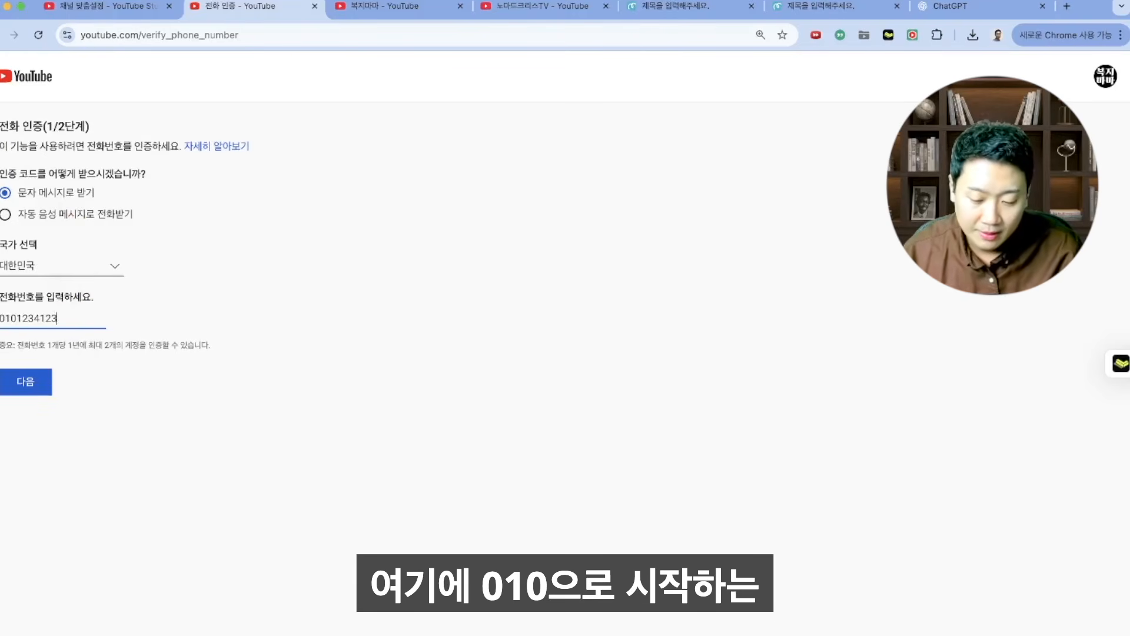
{"action": "type", "text": "4"}
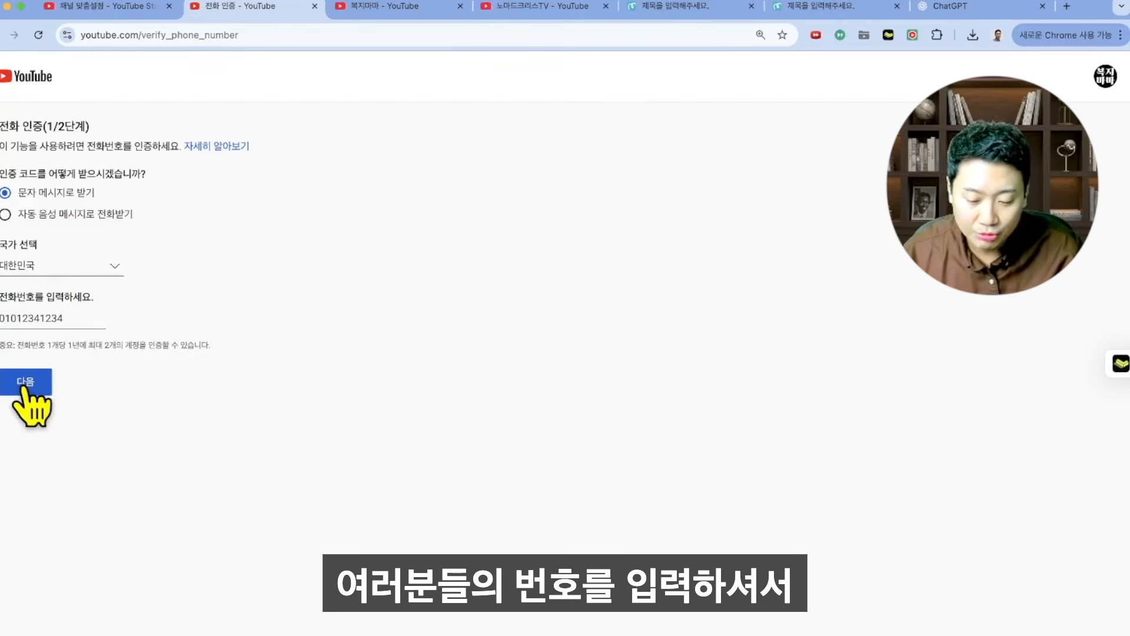
- Return to the Studio settings and examine the list of functions that the intermediate features unlock
{"action": "left_click", "coordinate": [89, 7]}
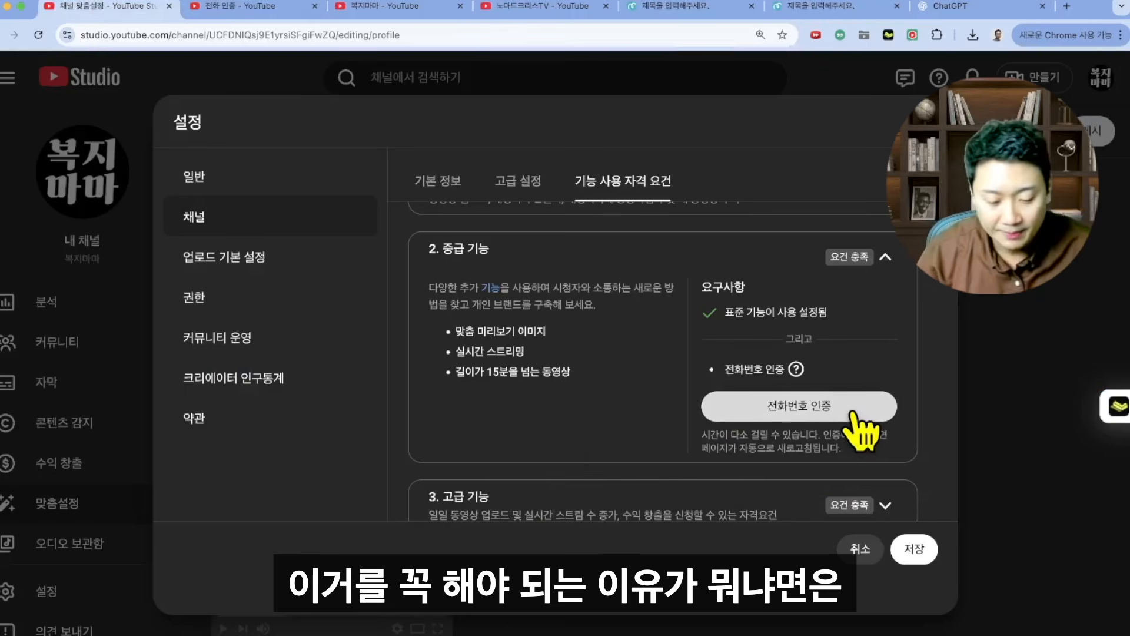
{"action": "left_click_drag", "start_coordinate": [467, 371], "coordinate": [452, 334]}
{"action": "left_click", "coordinate": [451, 336]}
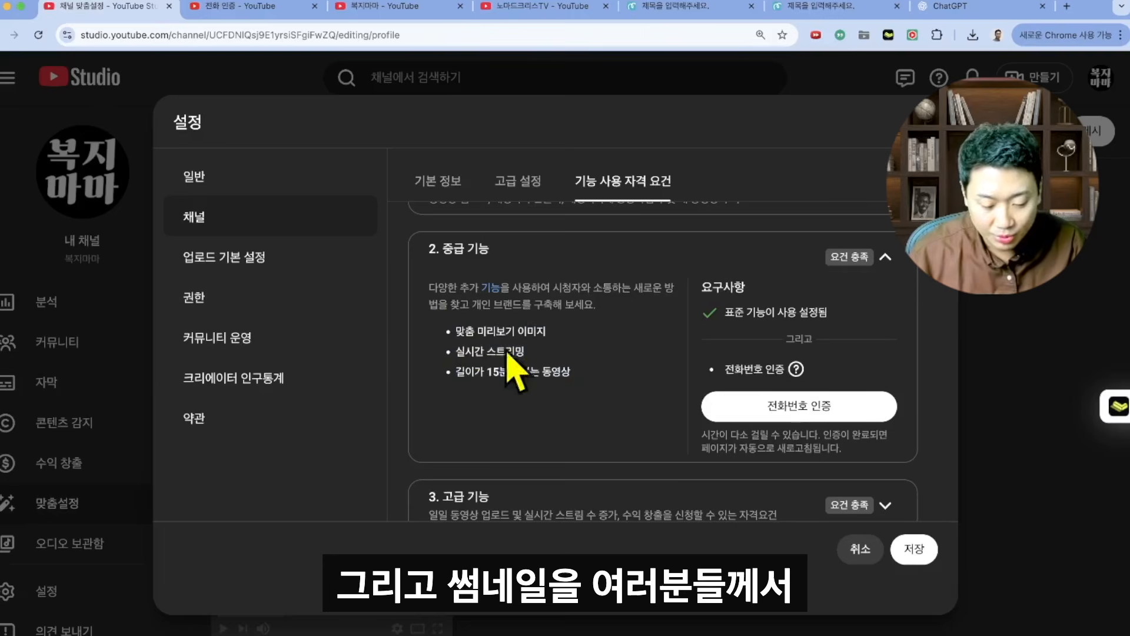
{"action": "left_click_drag", "start_coordinate": [631, 404], "coordinate": [477, 333]}
{"action": "left_click", "coordinate": [574, 356]}
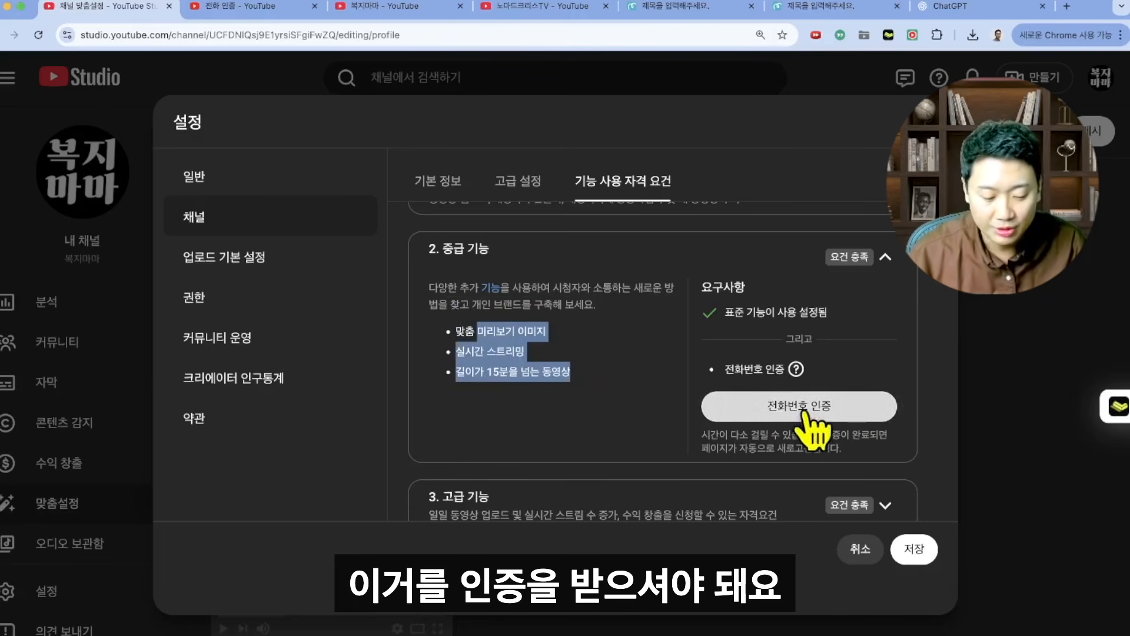
- Read the note on the phone verification page about the account limit per number and close that page
{"action": "left_click", "coordinate": [253, 8]}
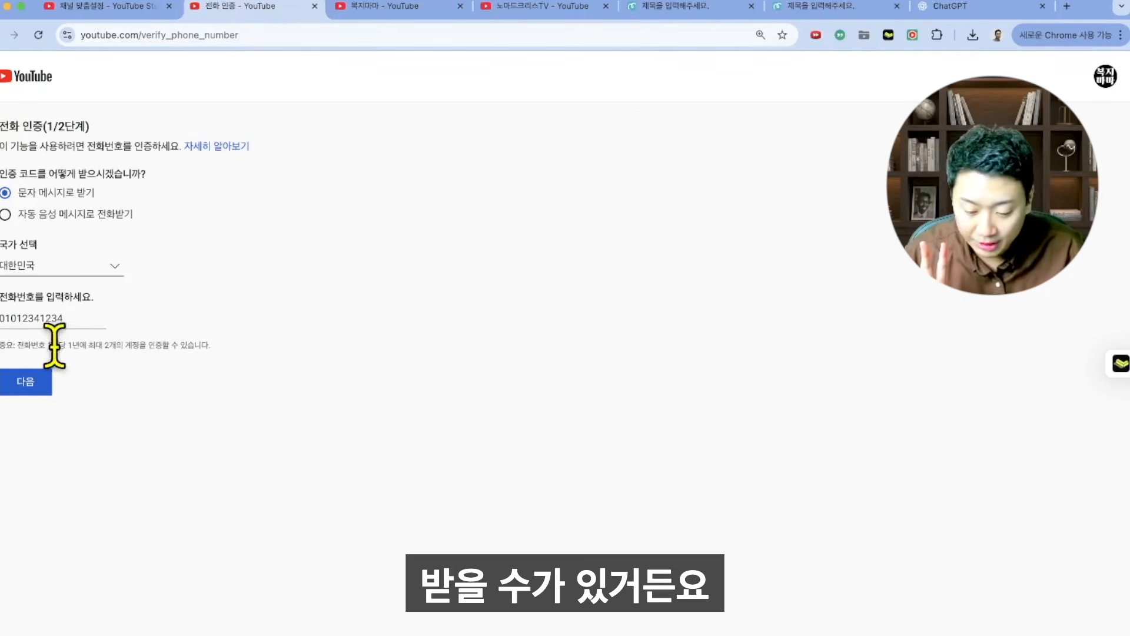
{"action": "left_click_drag", "start_coordinate": [51, 335], "coordinate": [17, 347]}
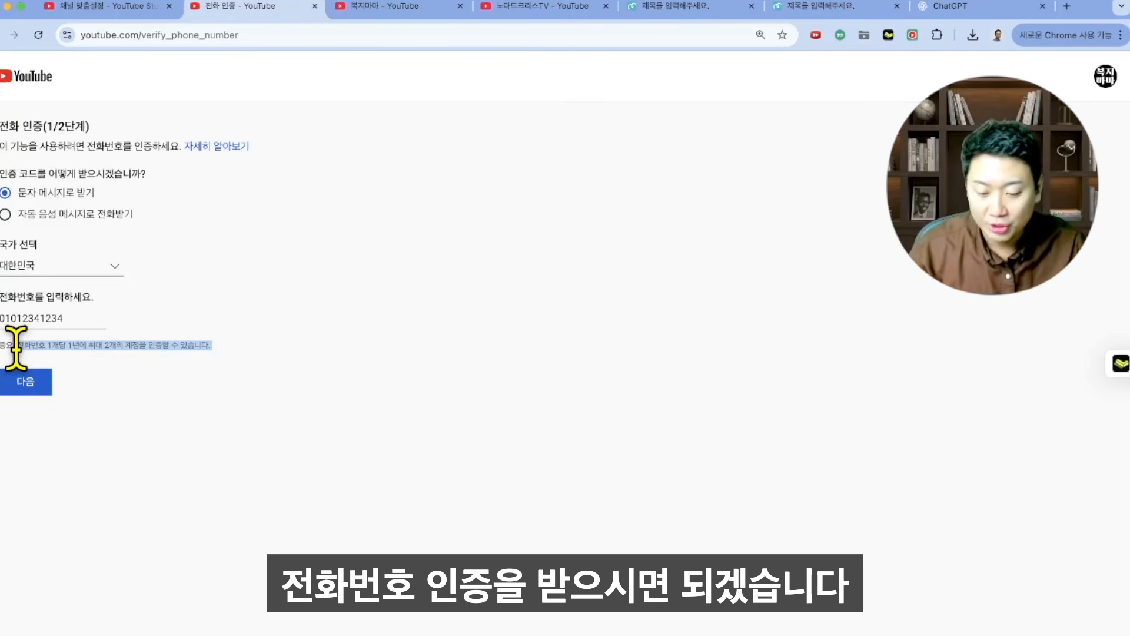
{"action": "left_click", "coordinate": [315, 6]}
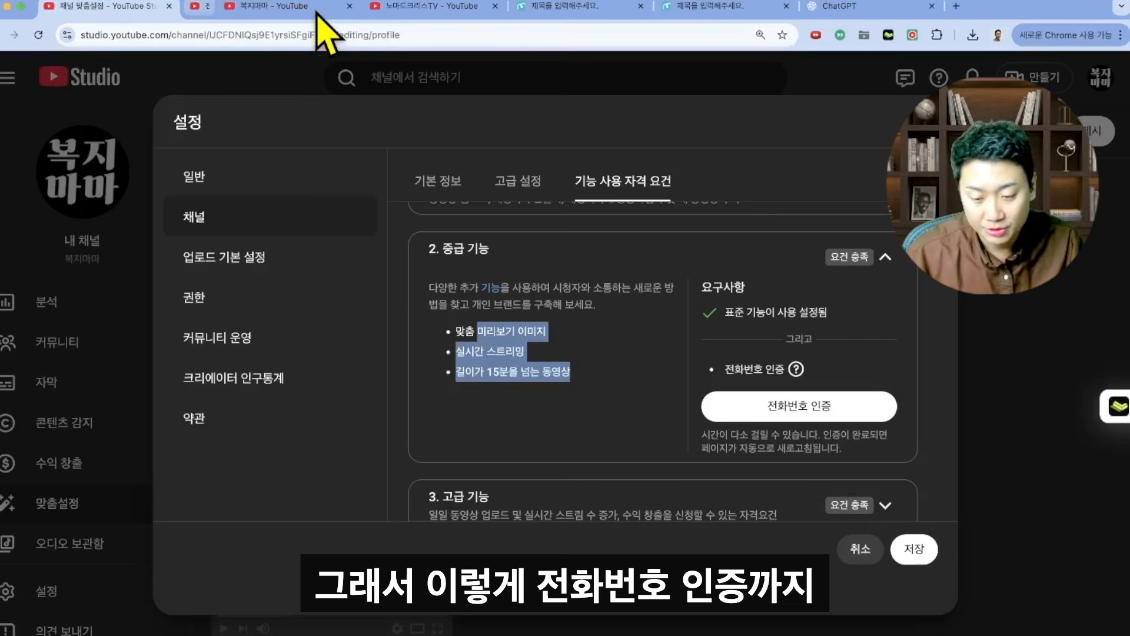
- Save the channel settings and close the settings dialog
{"action": "scroll", "coordinate": [677, 412], "scroll_direction": "down", "scroll_amount": 1}
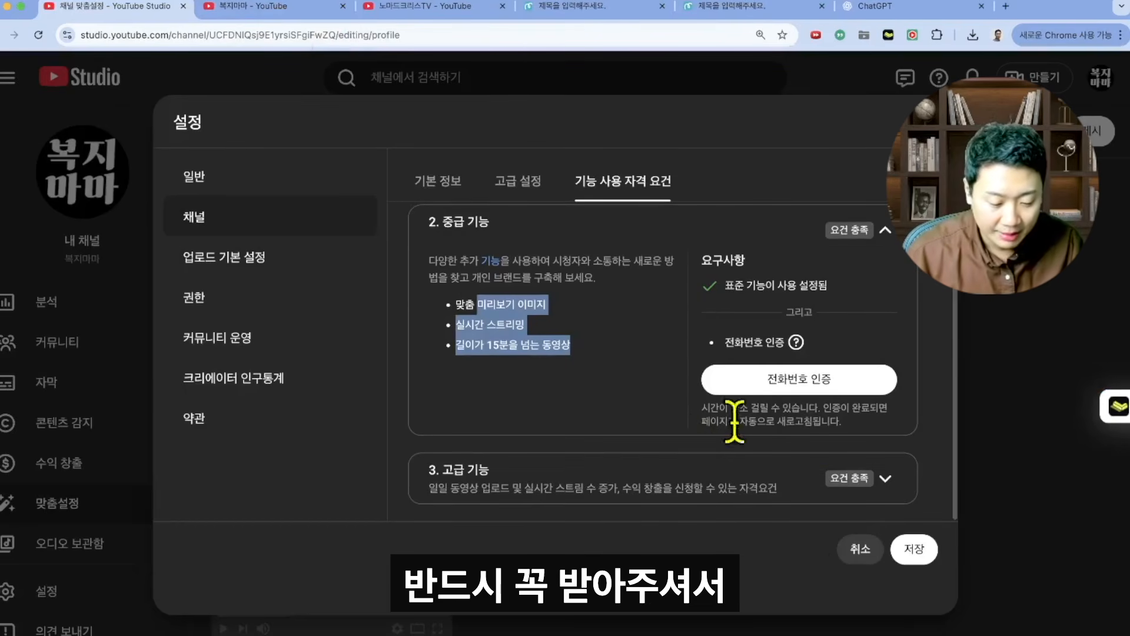
{"action": "left_click", "coordinate": [854, 549]}
{"action": "key", "text": "Return"}
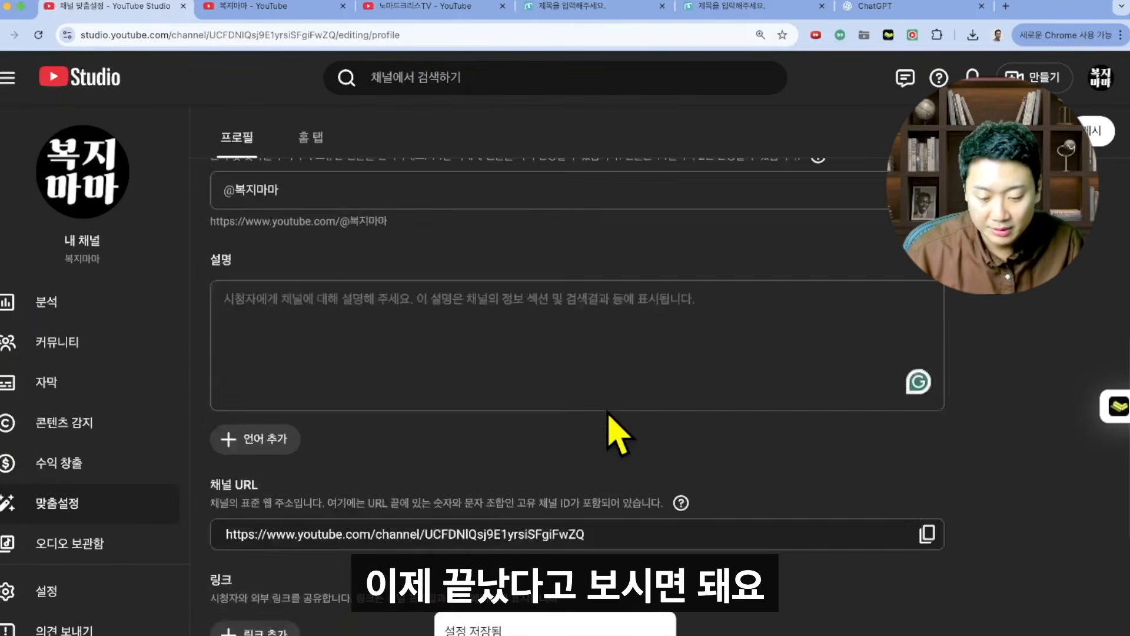
{"action": "scroll", "coordinate": [79, 294], "scroll_direction": "up", "scroll_amount": 2}
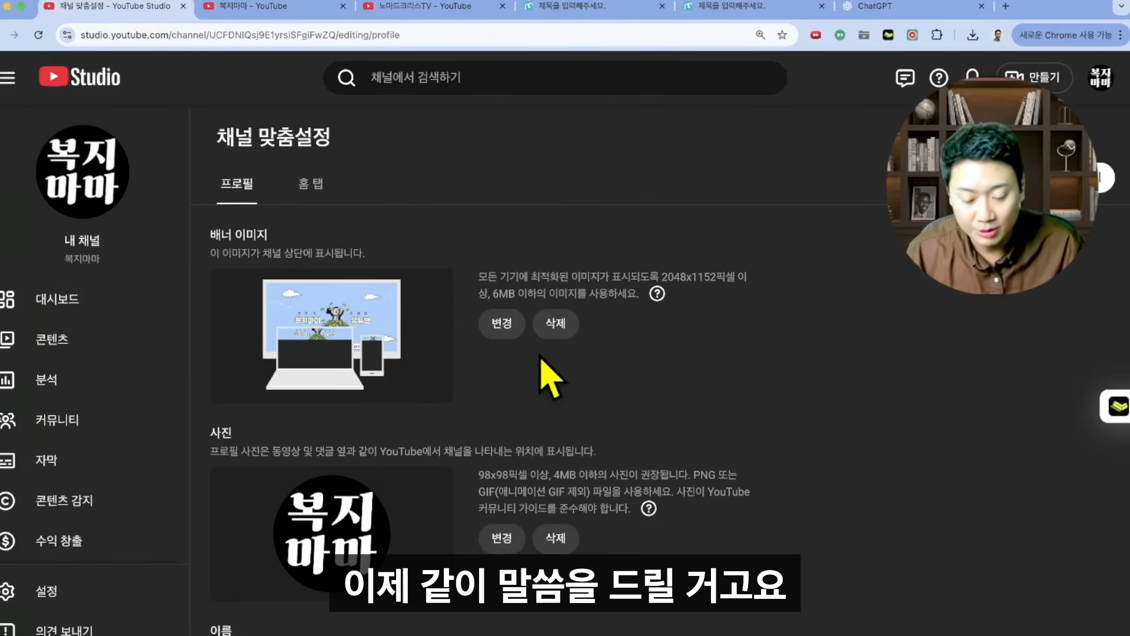
{"action": "scroll", "coordinate": [547, 377], "scroll_direction": "down", "scroll_amount": 10}
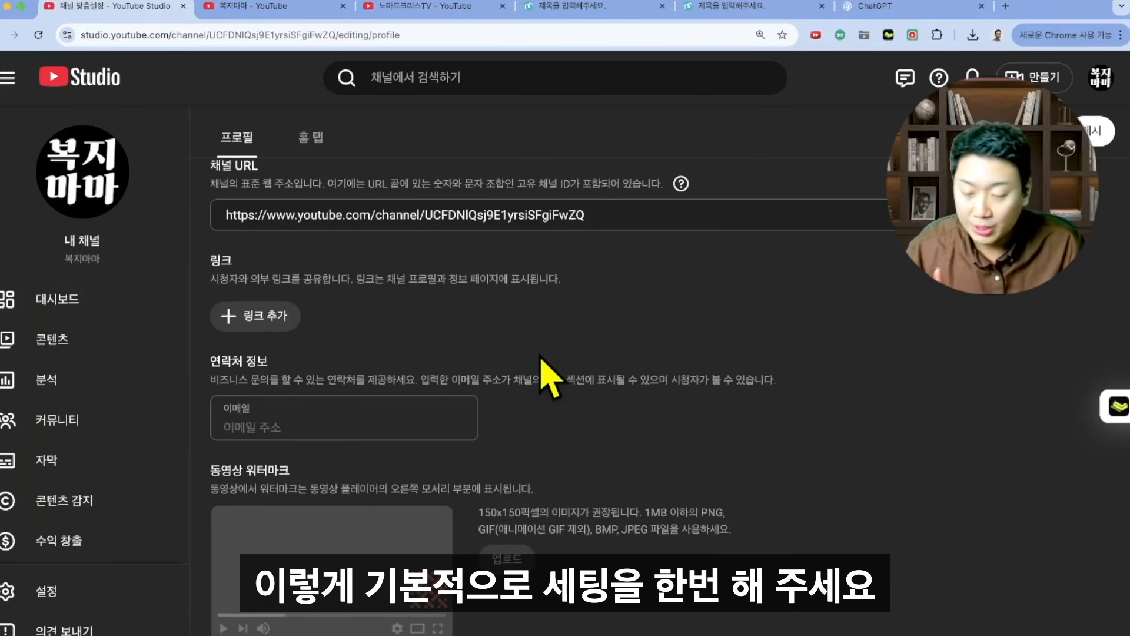
{"action": "key", "text": "ctrl+Left"}
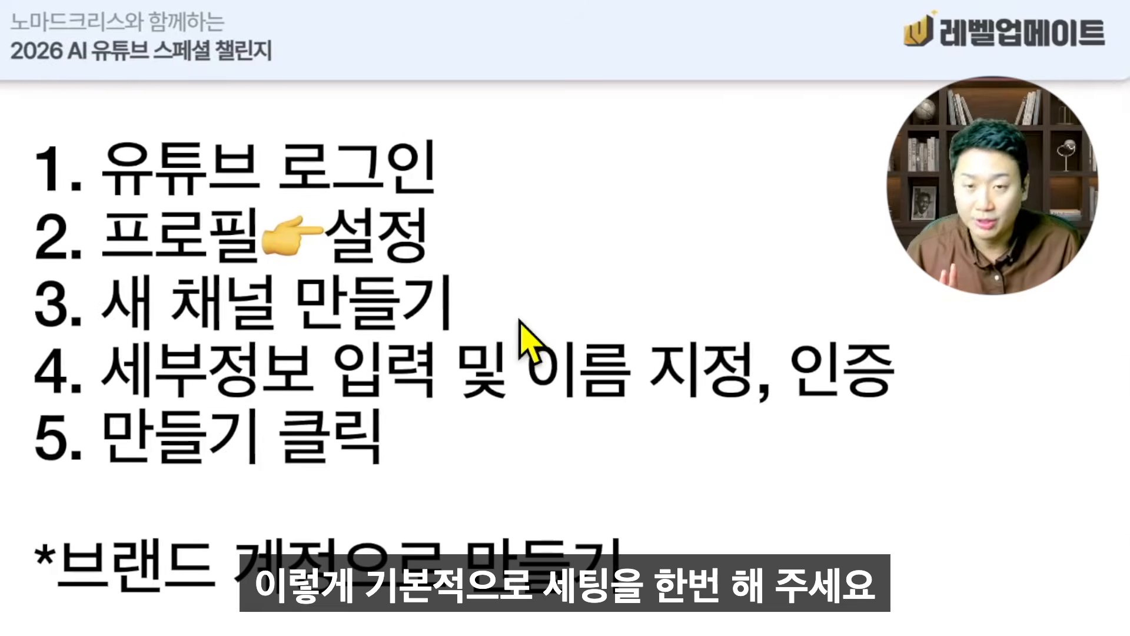
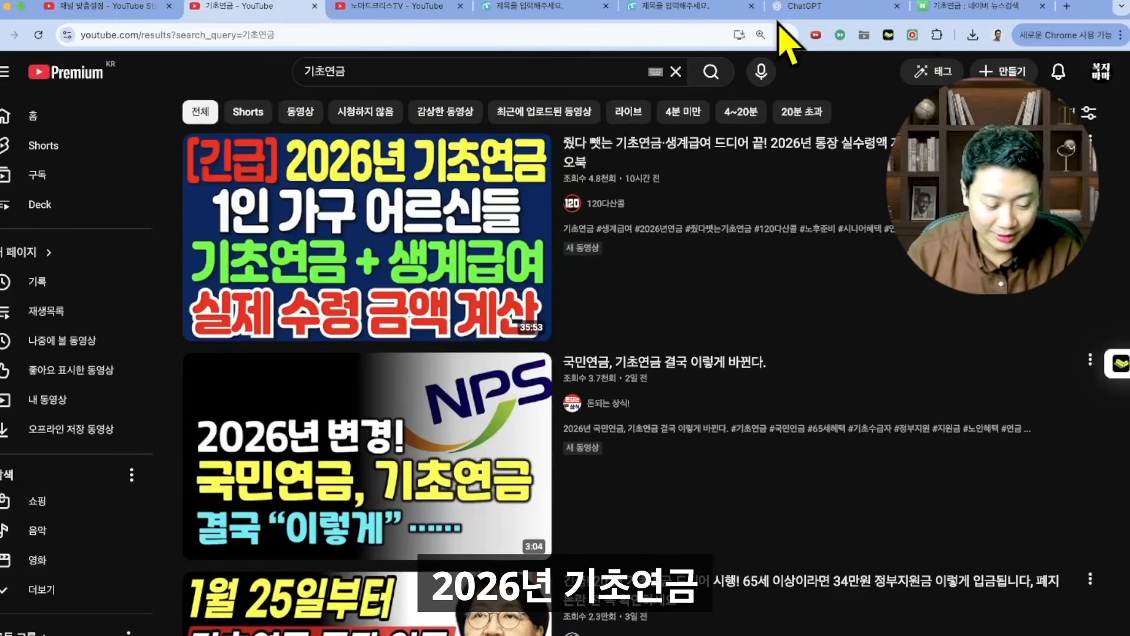
- Search YouTube for 2026 기초연금 and look through the videos and thumbnails on the topic
{"action": "left_click", "coordinate": [588, 80]}
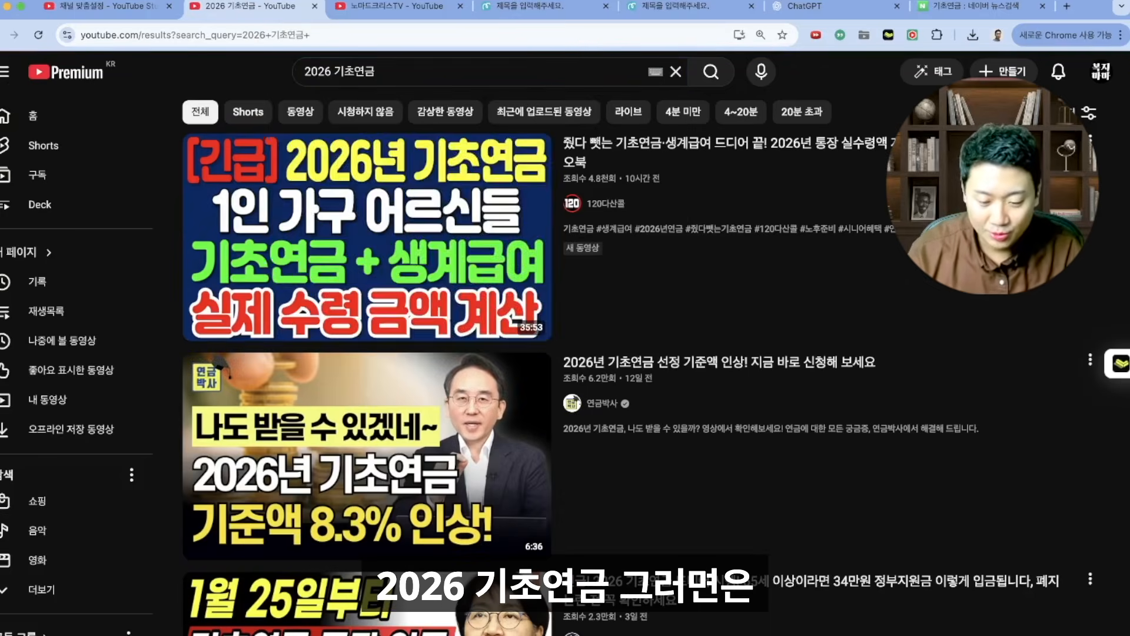
{"action": "scroll", "coordinate": [134, 323], "scroll_direction": "down", "scroll_amount": 3}
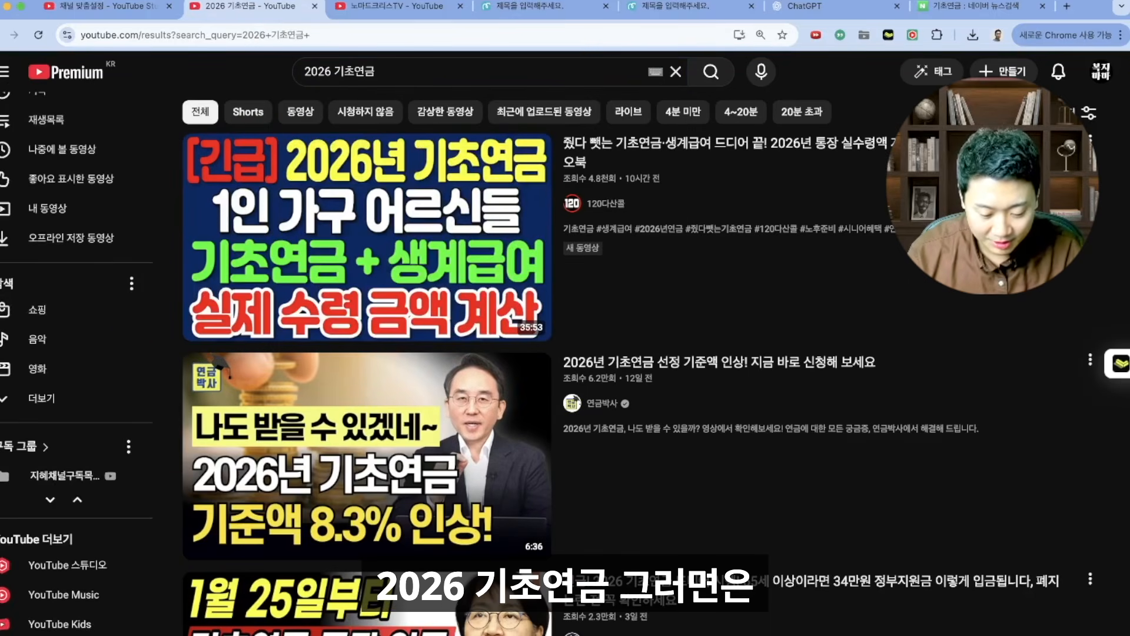
{"action": "scroll", "coordinate": [314, 329], "scroll_direction": "down", "scroll_amount": 5}
{"action": "scroll", "coordinate": [743, 365], "scroll_direction": "down", "scroll_amount": 10}
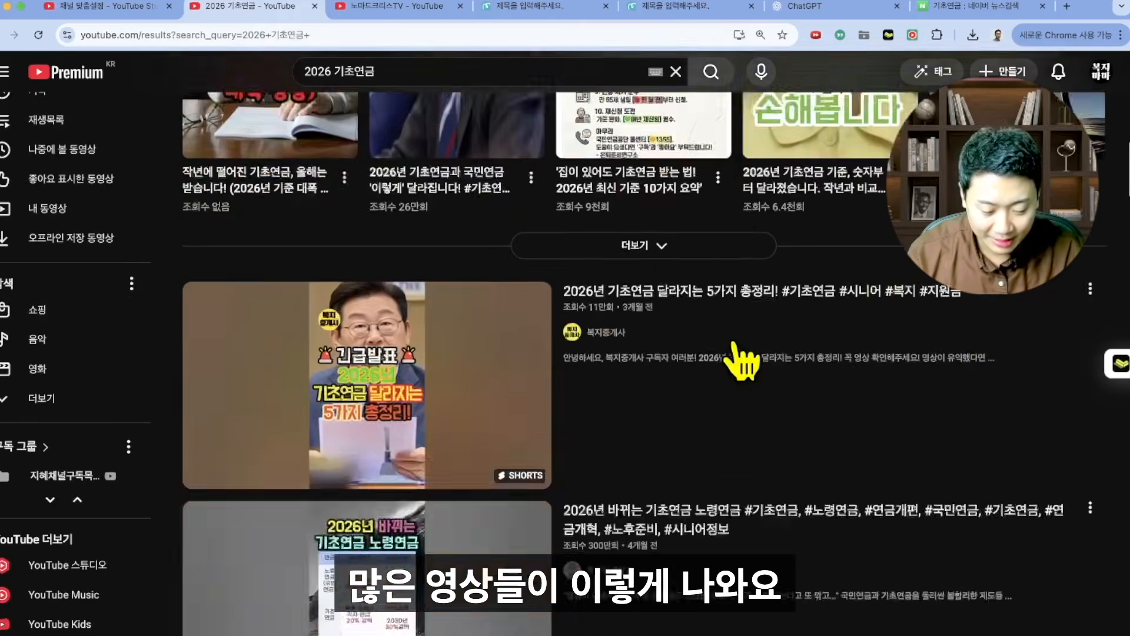
{"action": "scroll", "coordinate": [742, 412], "scroll_direction": "down", "scroll_amount": 12}
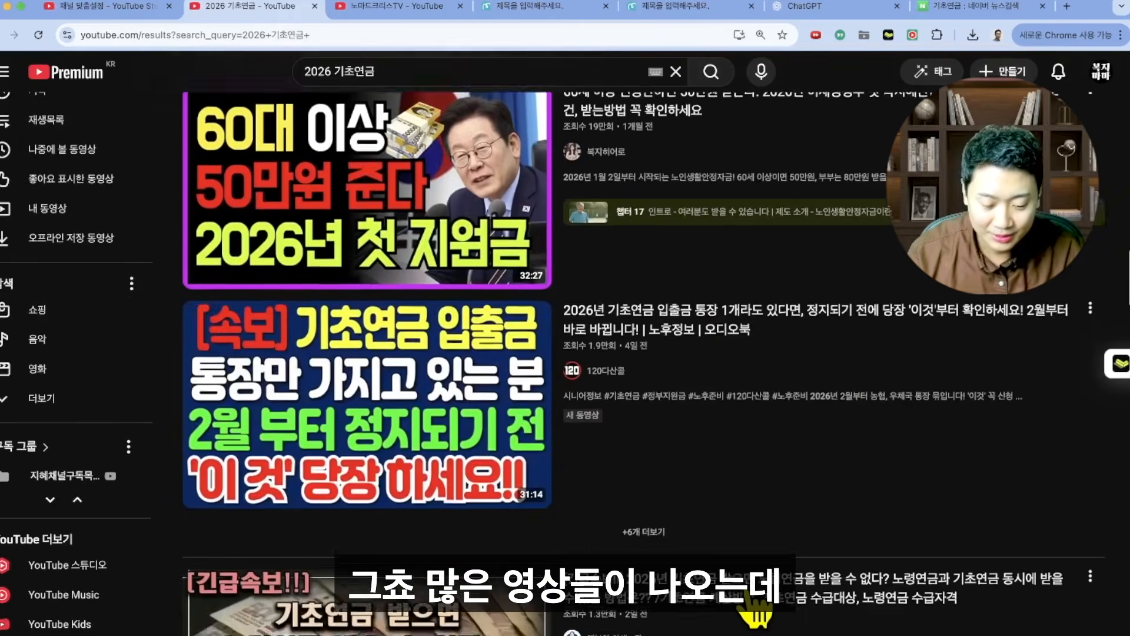
{"action": "scroll", "coordinate": [756, 612], "scroll_direction": "down", "scroll_amount": 15}
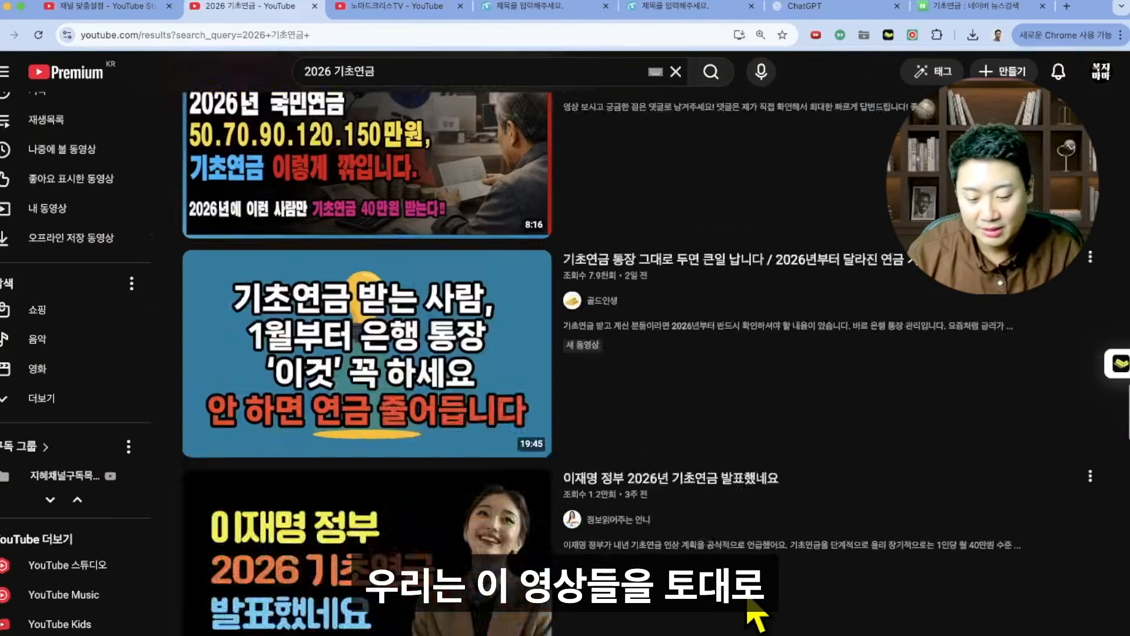
{"action": "scroll", "coordinate": [789, 362], "scroll_direction": "down", "scroll_amount": 10}
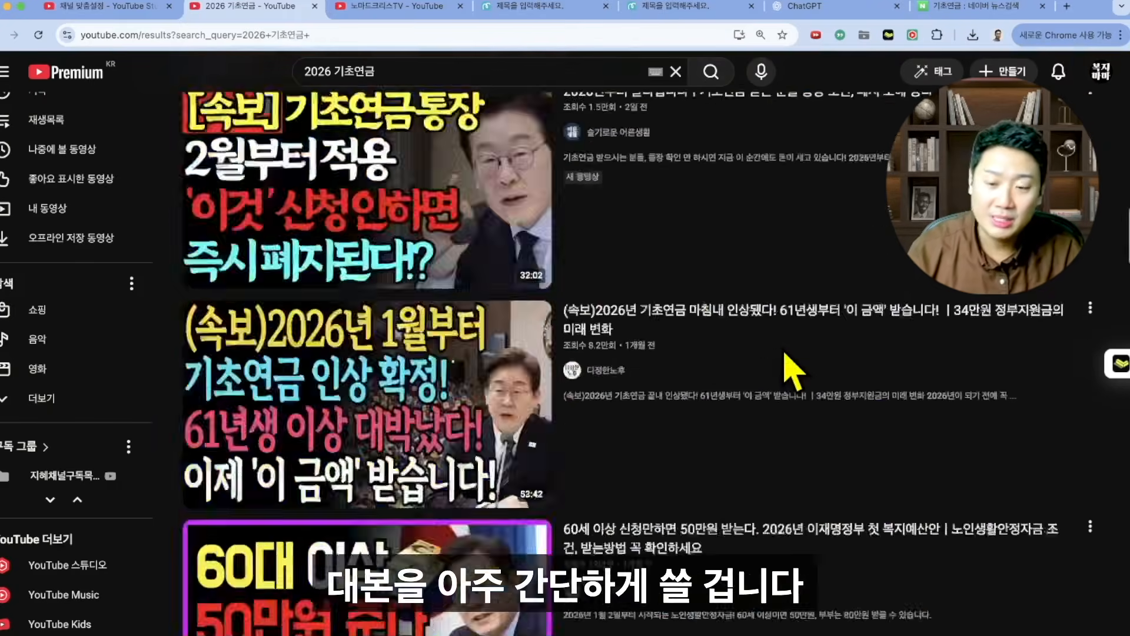
{"action": "scroll", "coordinate": [789, 368], "scroll_direction": "up", "scroll_amount": 3}
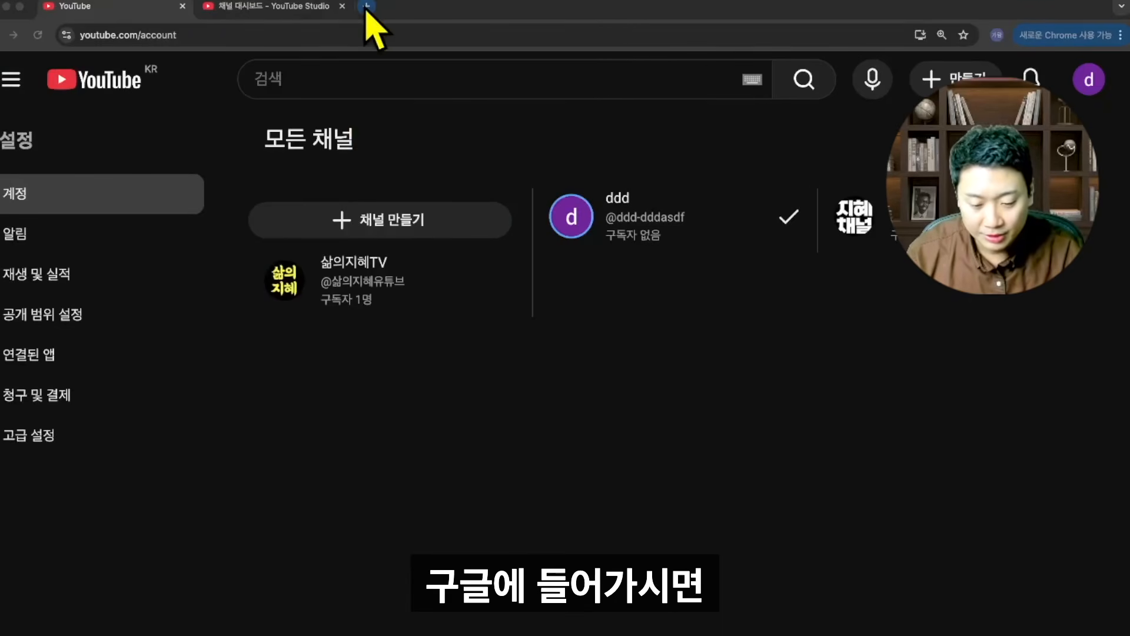
- Find NotebookLM through a Google search for 노트북lm in a new browser tab, and launch it, confirming its welcome notice
{"action": "left_click", "coordinate": [367, 7]}
{"action": "type", "text": "노트북lm"}
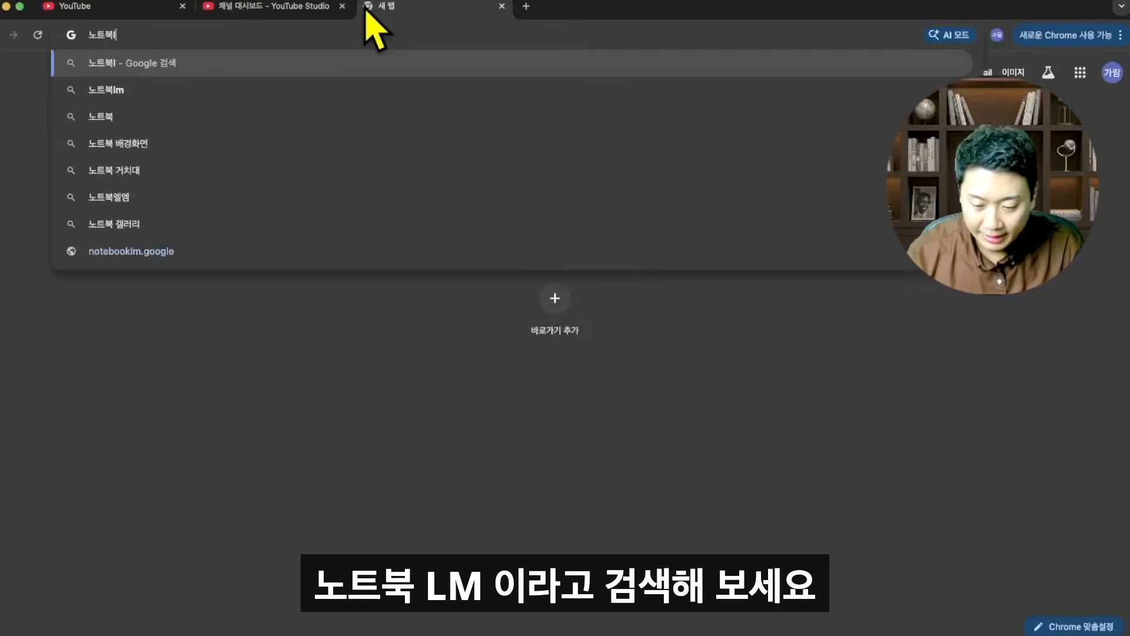
{"action": "key", "text": "Return"}
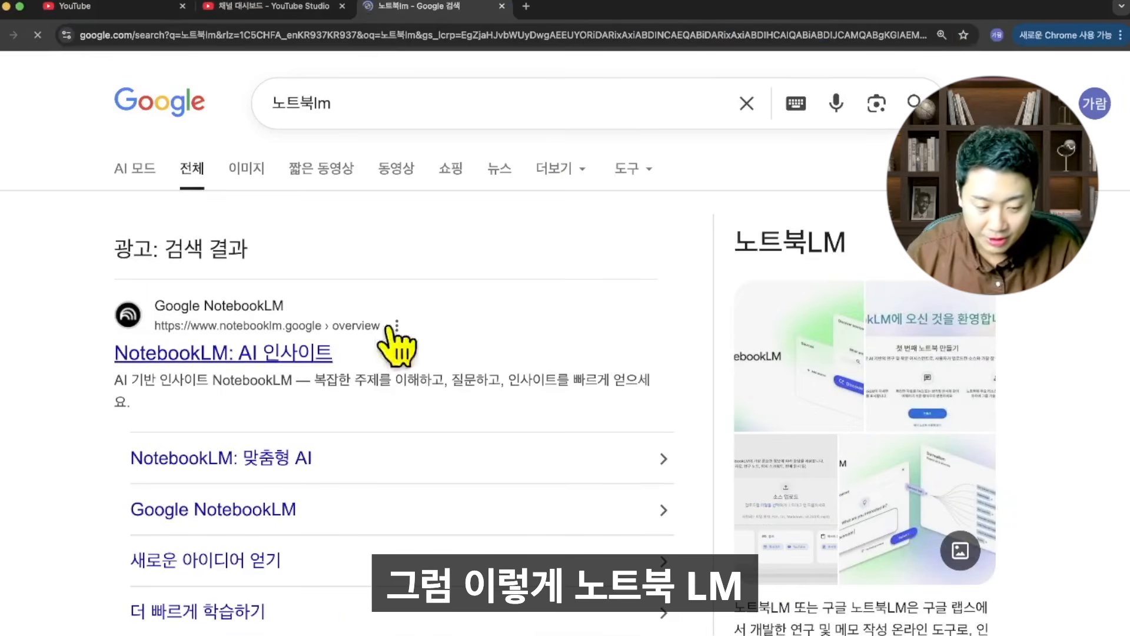
{"action": "left_click", "coordinate": [230, 365]}
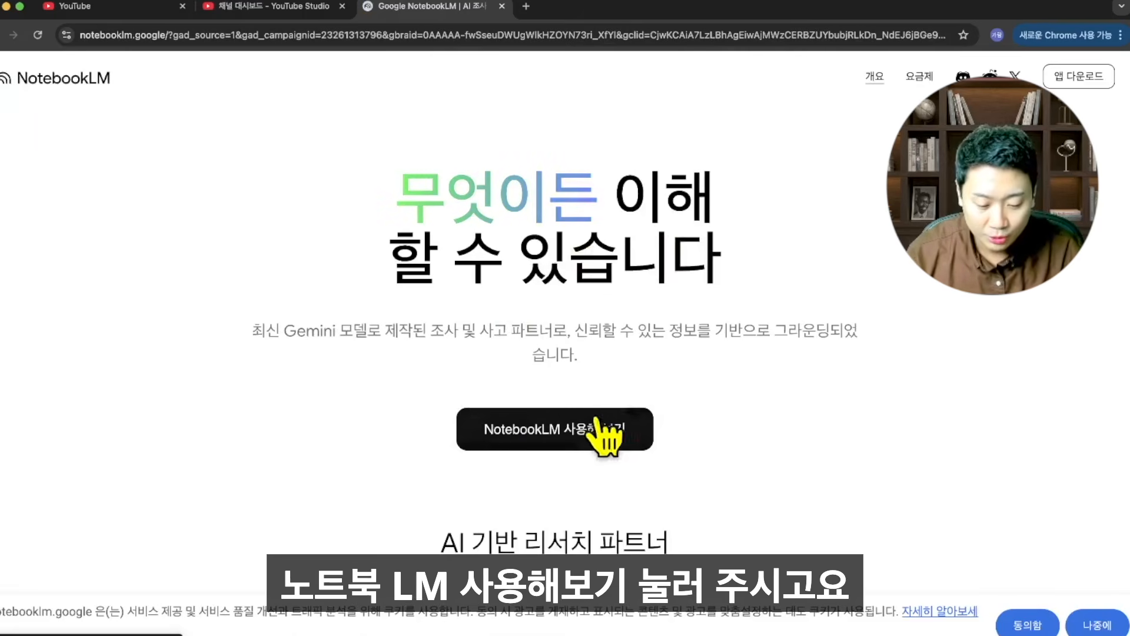
{"action": "left_click", "coordinate": [557, 426]}
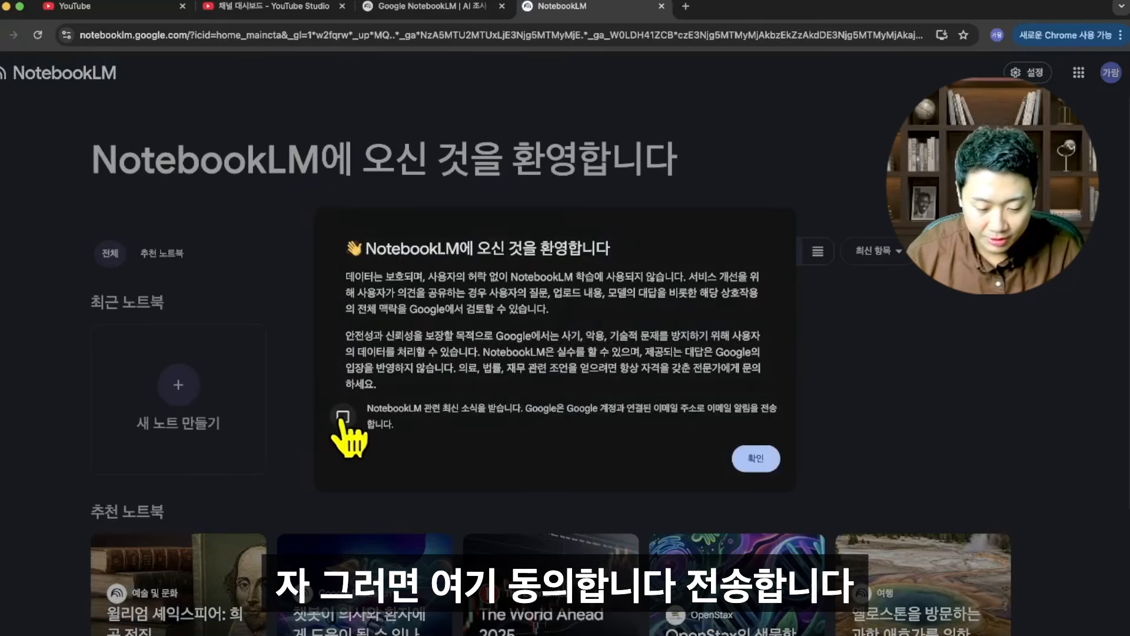
{"action": "left_click", "coordinate": [756, 458]}
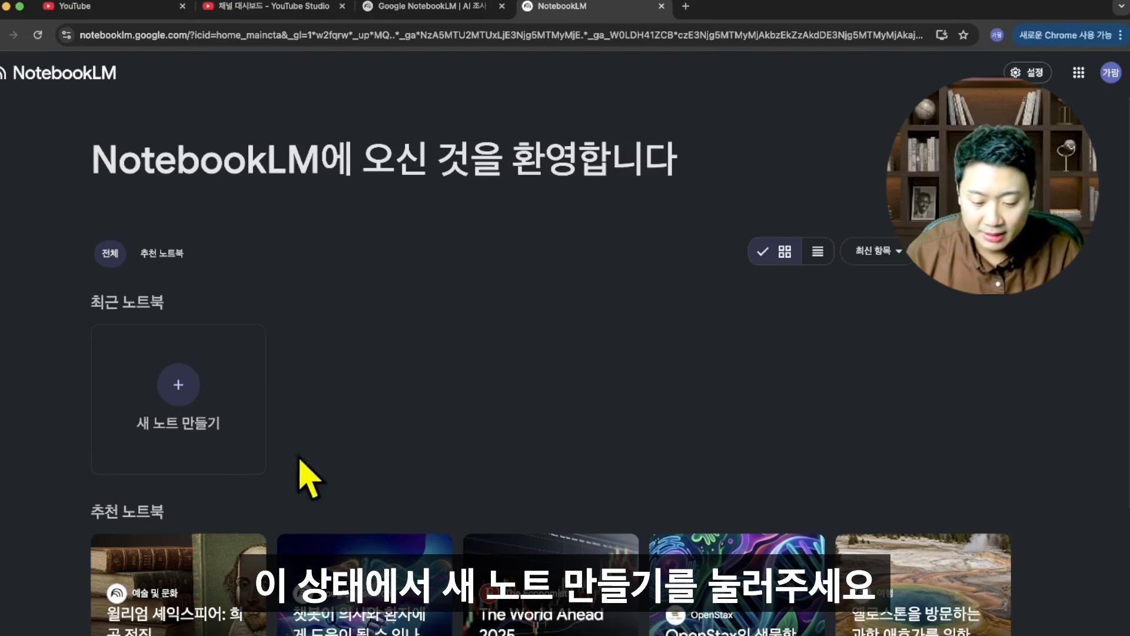
- Create a new notebook and start adding a YouTube URL as its source
{"action": "left_click", "coordinate": [178, 389]}
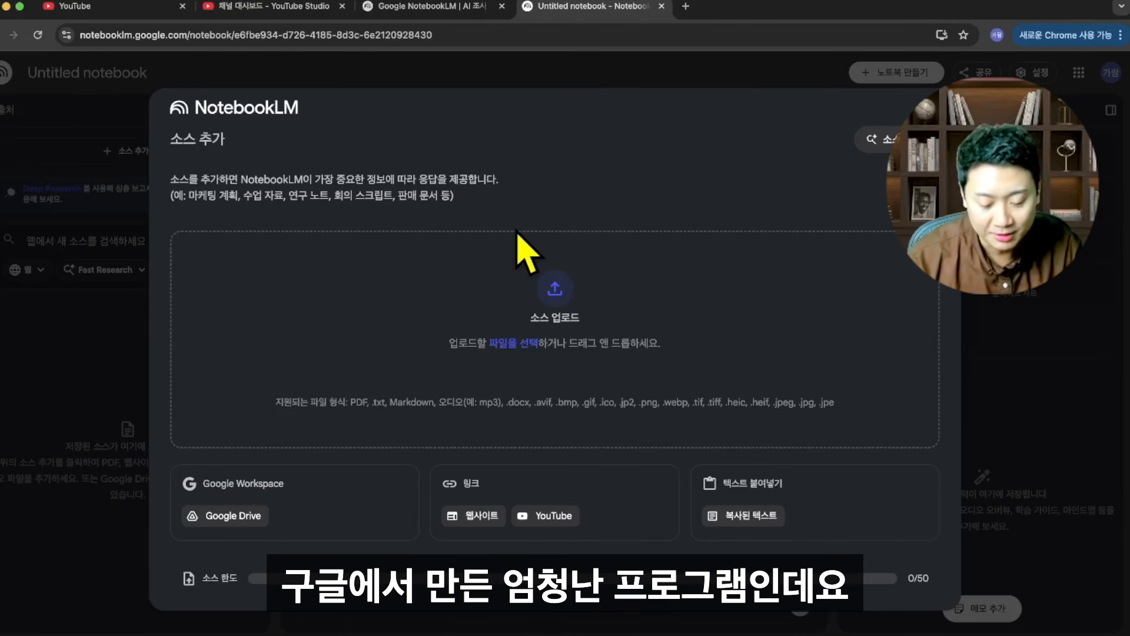
{"action": "left_click", "coordinate": [562, 520]}
{"action": "left_click", "coordinate": [363, 262]}
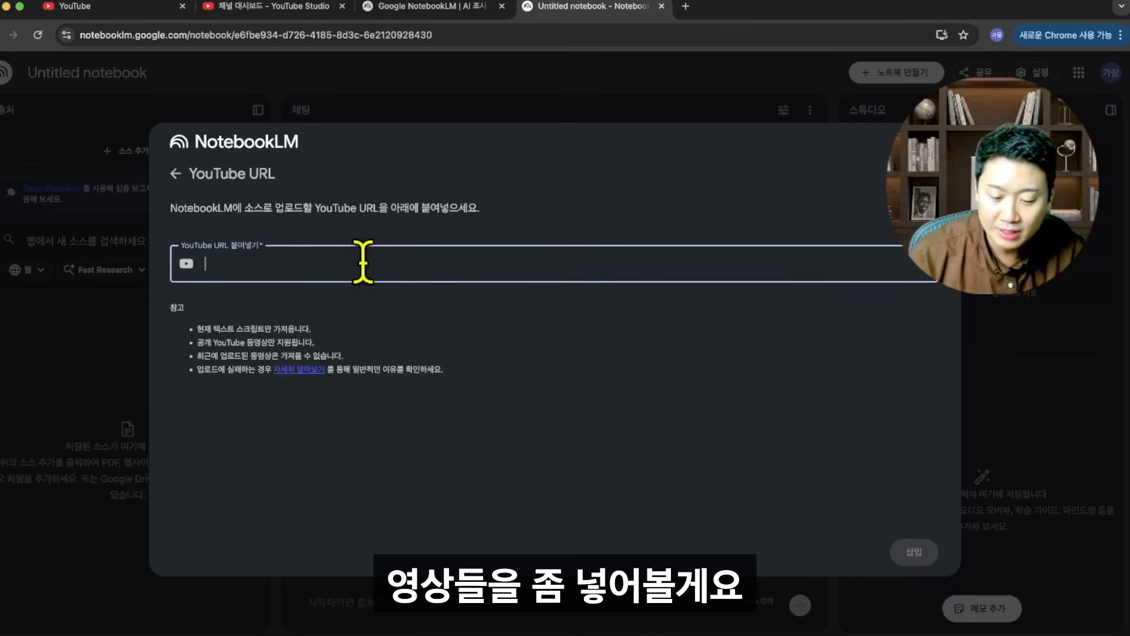
- Switch to YouTube and search for "2026 기초연금"
{"action": "left_click", "coordinate": [74, 6]}
{"action": "left_click", "coordinate": [254, 79]}
{"action": "type", "text": "기초연금"}
{"action": "key", "text": "Return"}
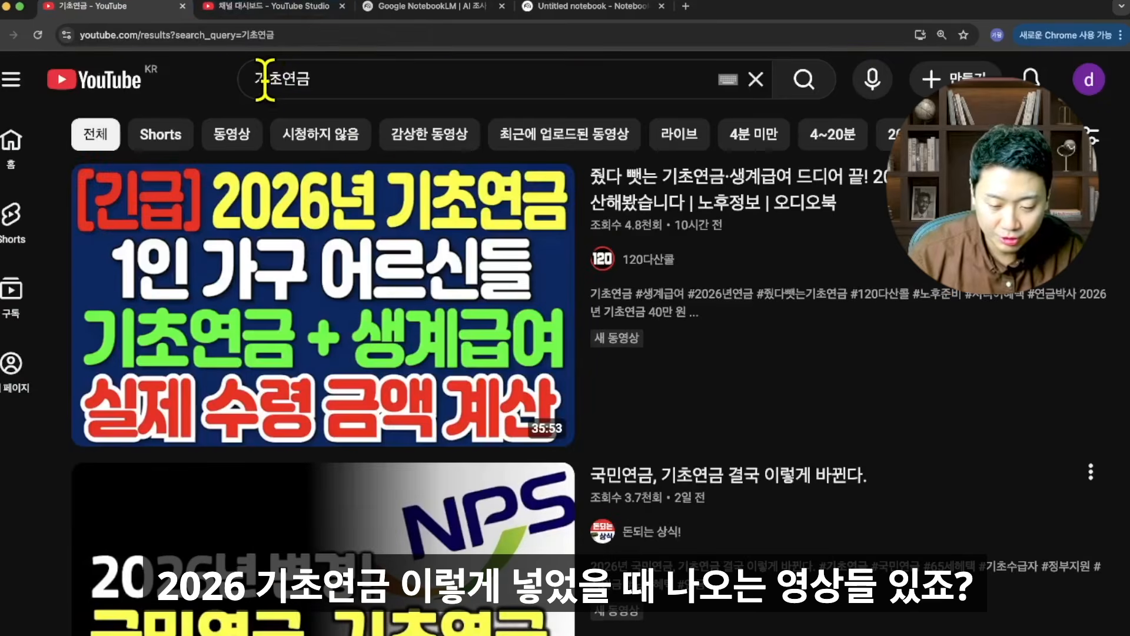
{"action": "left_click", "coordinate": [256, 79]}
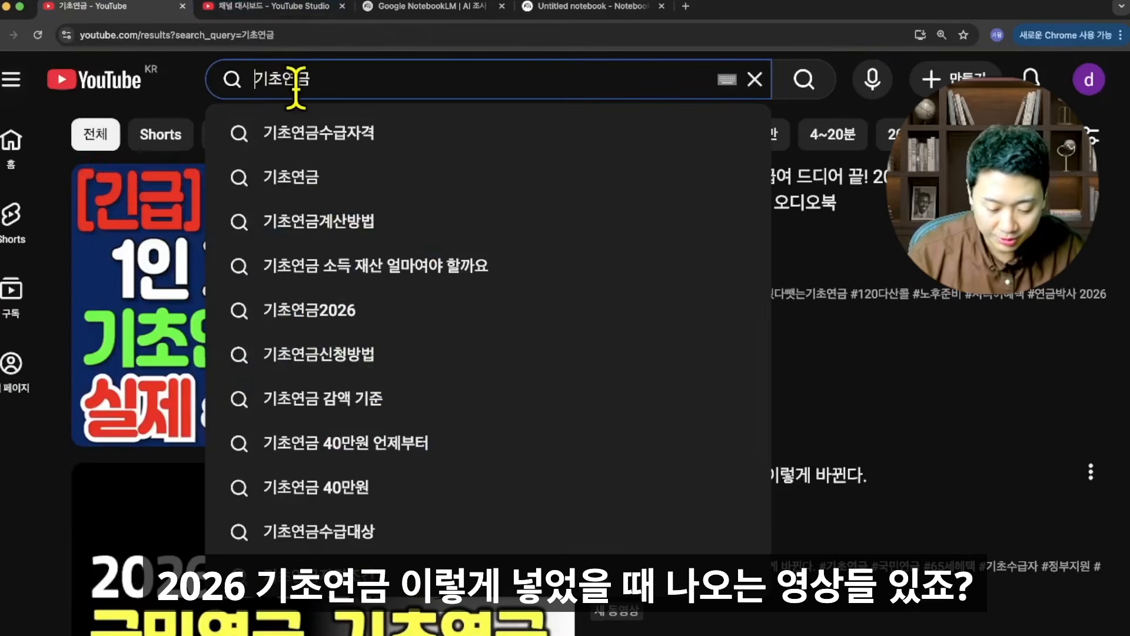
{"action": "type", "text": "2026"}
{"action": "key", "text": "Return"}
{"action": "key", "text": "super+minus"}
{"action": "key", "text": "super+minus"}
{"action": "key", "text": "super+minus"}
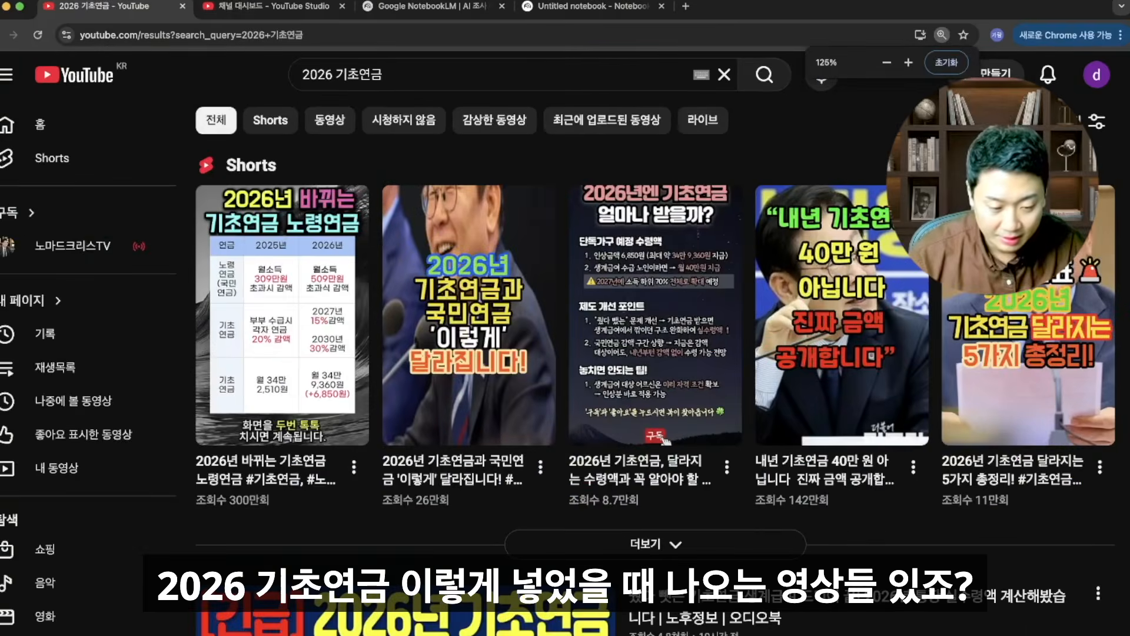
- Open the result "줬다 뺏는 기초연금·생계급여 드디어 끝!" in a new tab, pause it, and copy its share link
{"action": "scroll", "coordinate": [383, 353], "scroll_direction": "down", "scroll_amount": 4}
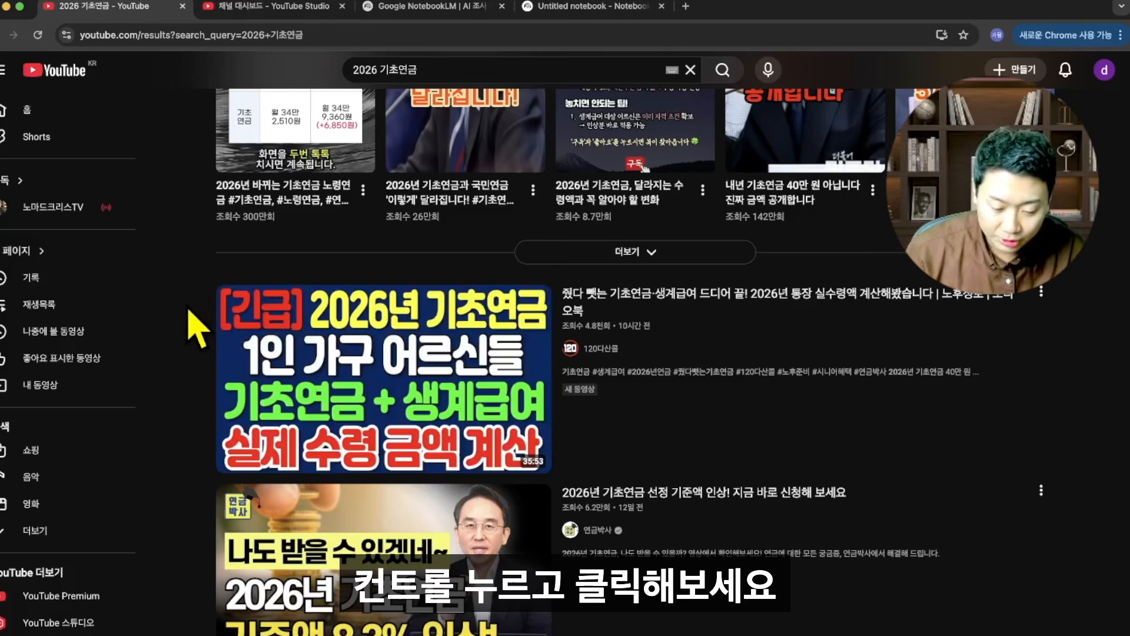
{"action": "left_click", "coordinate": [314, 365], "text": "super"}
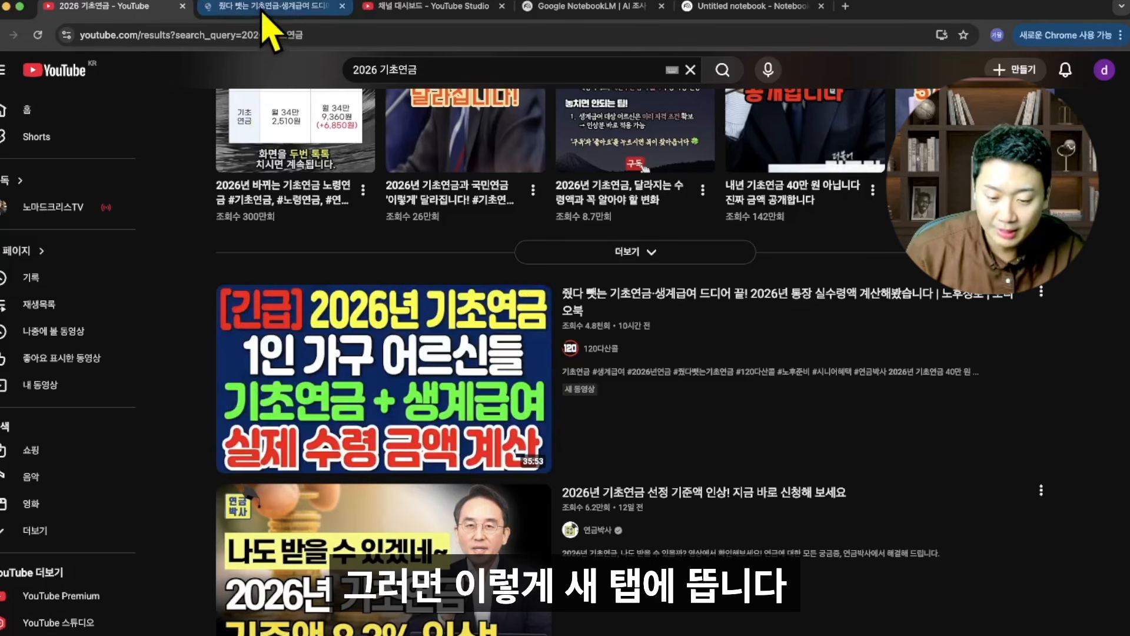
{"action": "left_click", "coordinate": [274, 7]}
{"action": "left_click", "coordinate": [397, 439]}
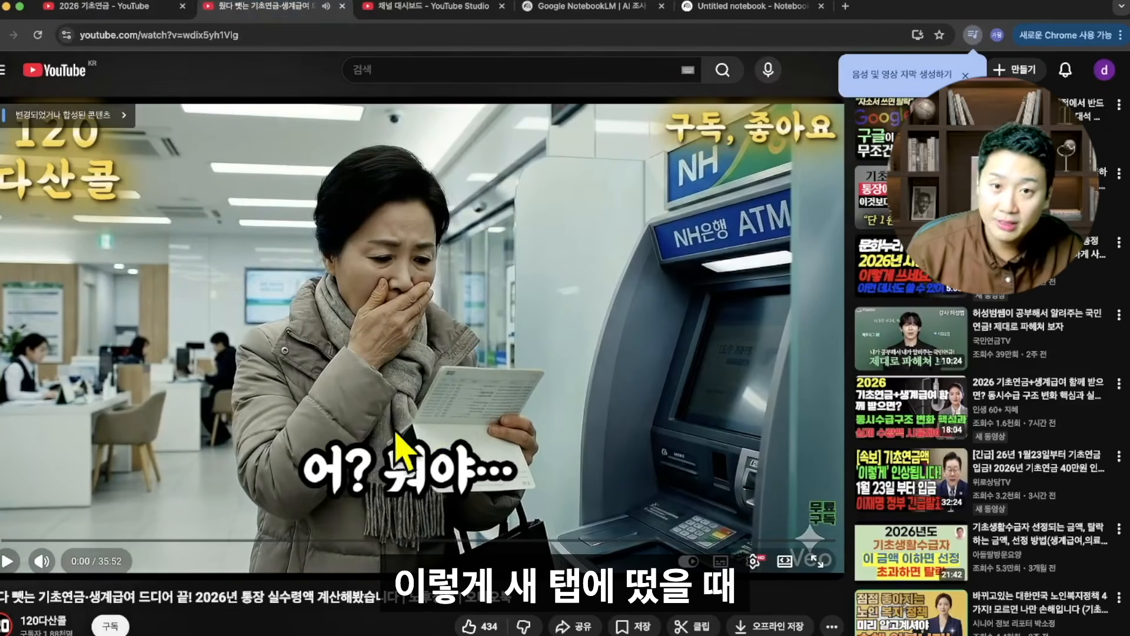
{"action": "scroll", "coordinate": [400, 436], "scroll_direction": "down", "scroll_amount": 3}
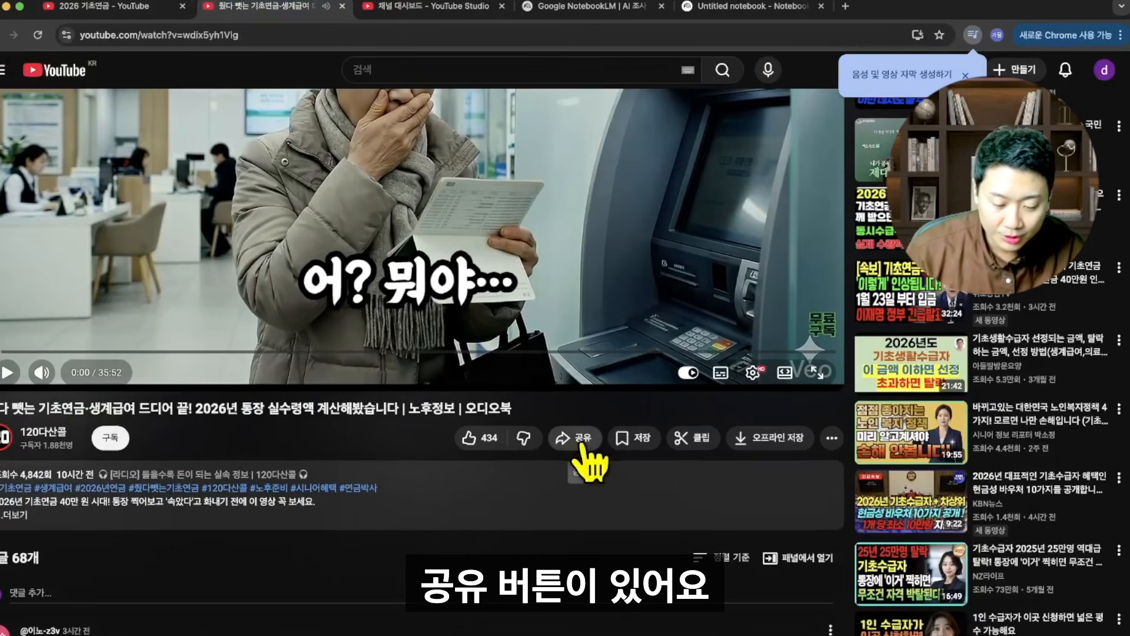
{"action": "left_click", "coordinate": [581, 449]}
{"action": "left_click", "coordinate": [681, 419]}
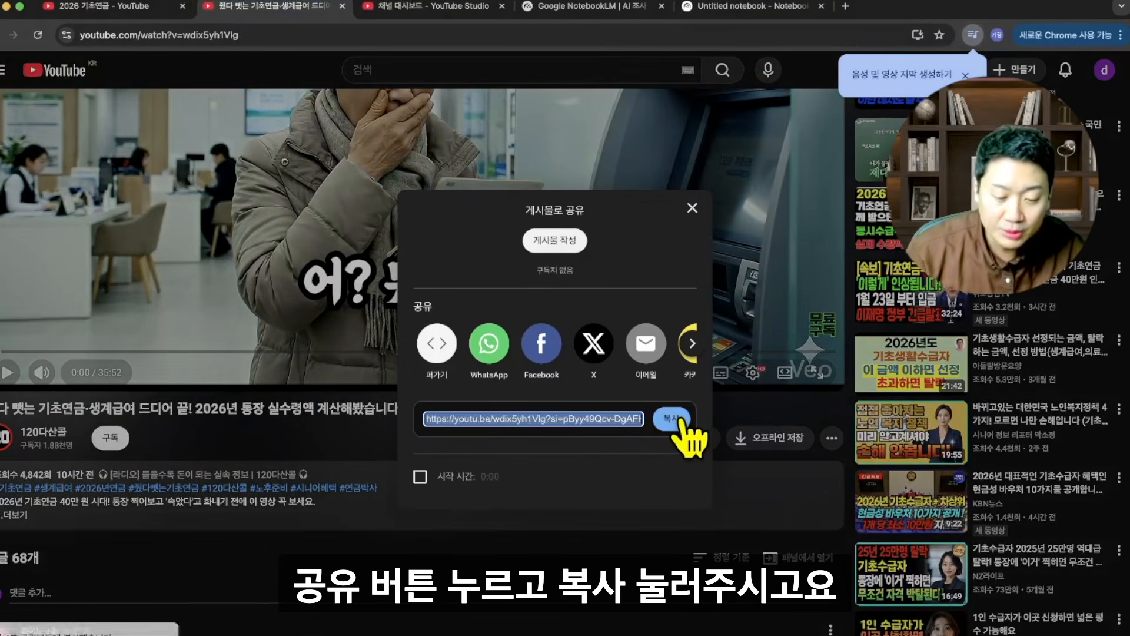
- Insert the copied link as a YouTube source in the NotebookLM notebook, and open a new YouTube source entry
{"action": "left_click", "coordinate": [746, 7]}
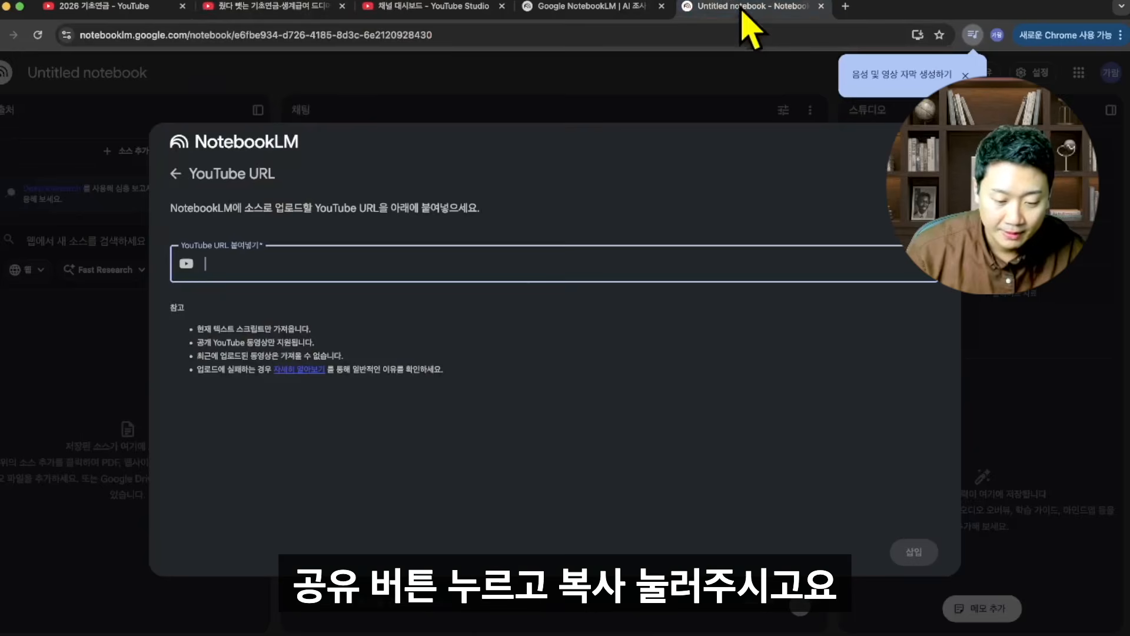
{"action": "key", "text": "ctrl+v"}
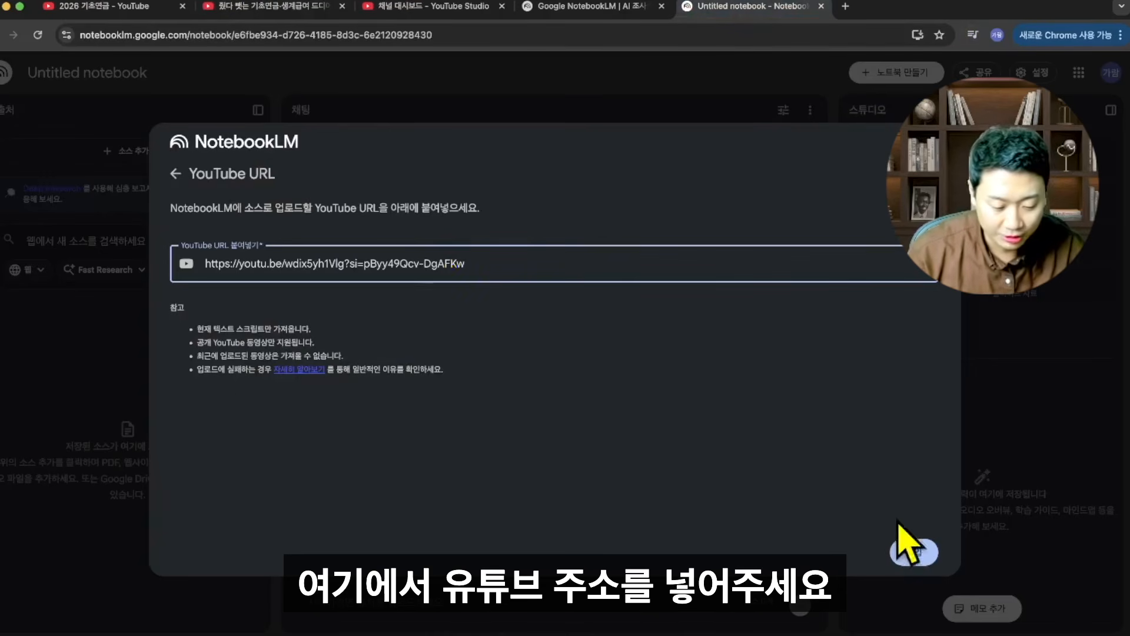
{"action": "left_click", "coordinate": [916, 553]}
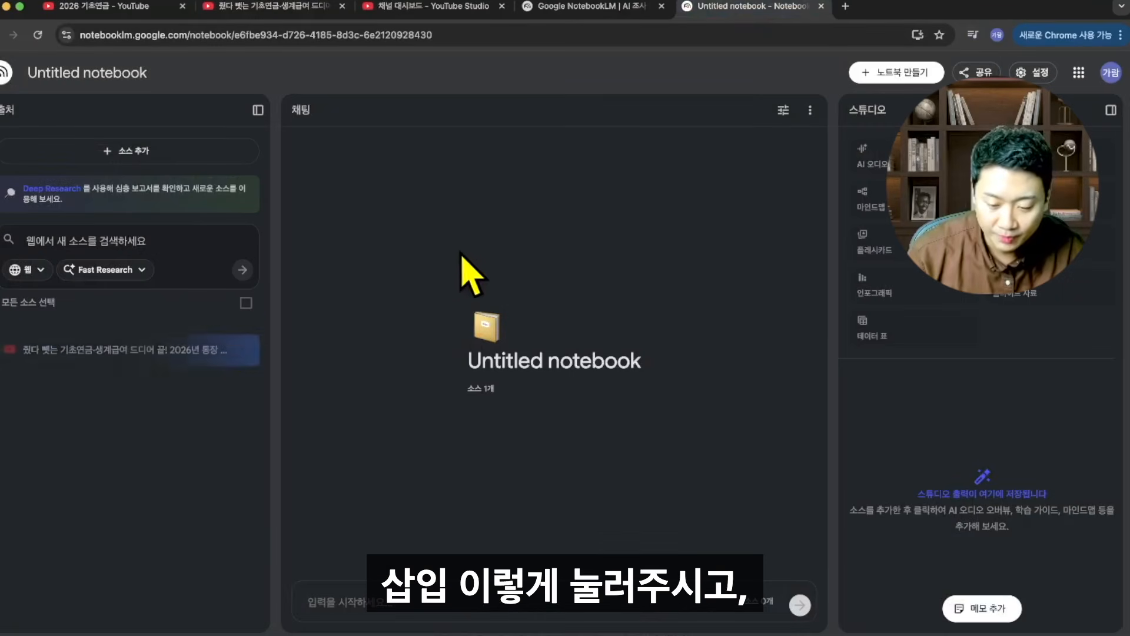
{"action": "left_click", "coordinate": [165, 152]}
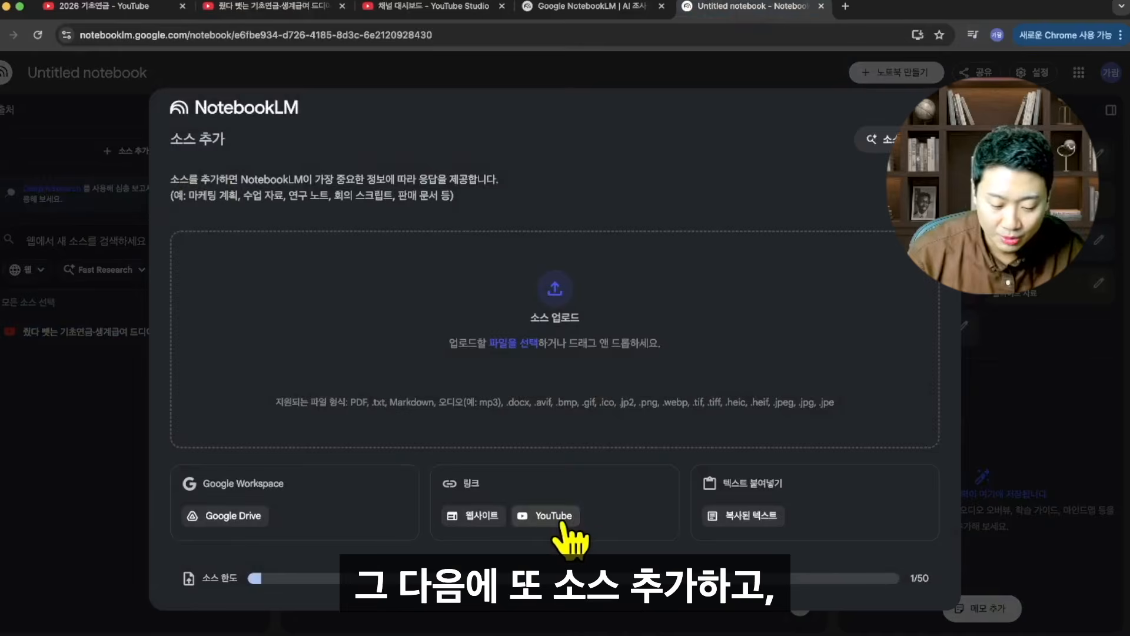
{"action": "left_click", "coordinate": [556, 517]}
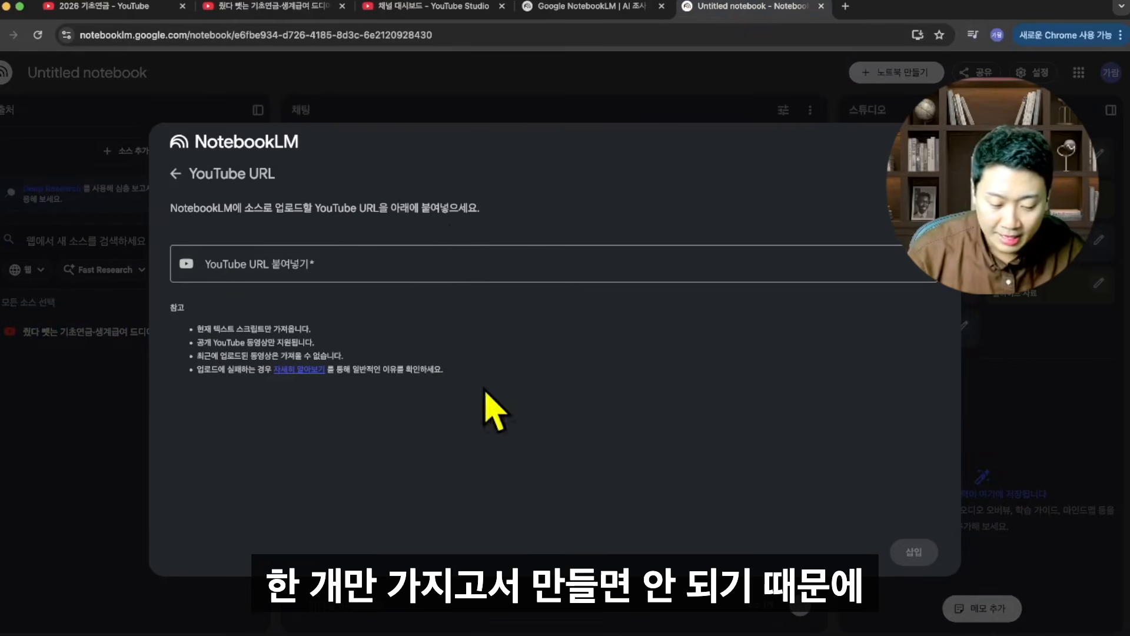
- Back in the YouTube results, open "2026년 기초연금 선정 기준액 인상! 지금 바로 신청해 보세요" in a new tab and copy its share link
{"action": "left_click", "coordinate": [119, 9]}
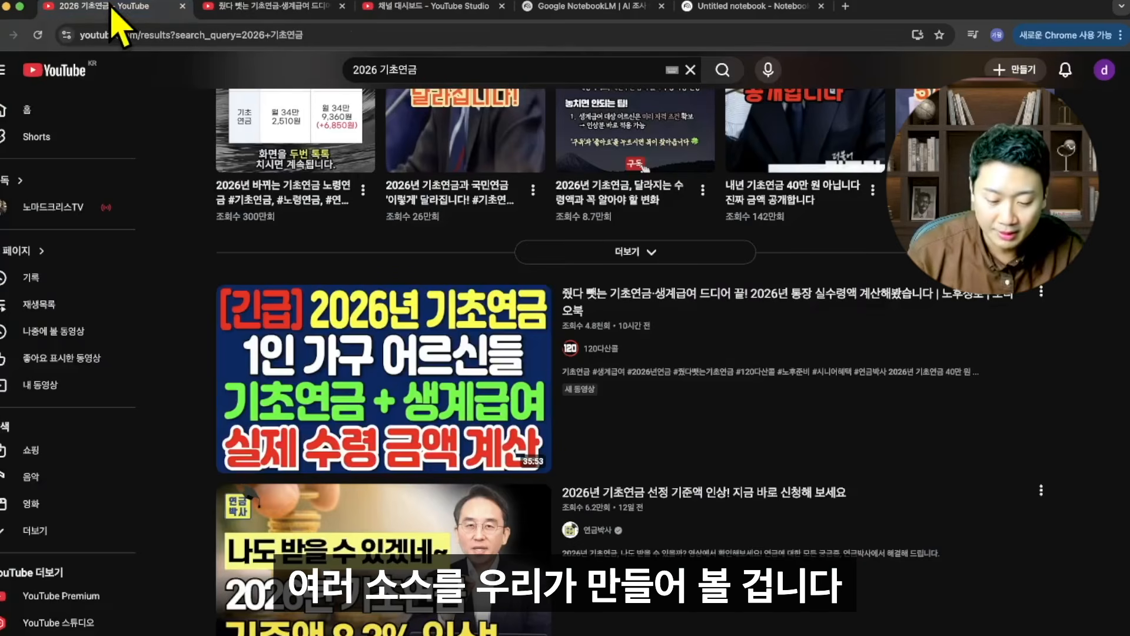
{"action": "scroll", "coordinate": [353, 360], "scroll_direction": "down", "scroll_amount": 4}
{"action": "mouse_move", "coordinate": [353, 360]}
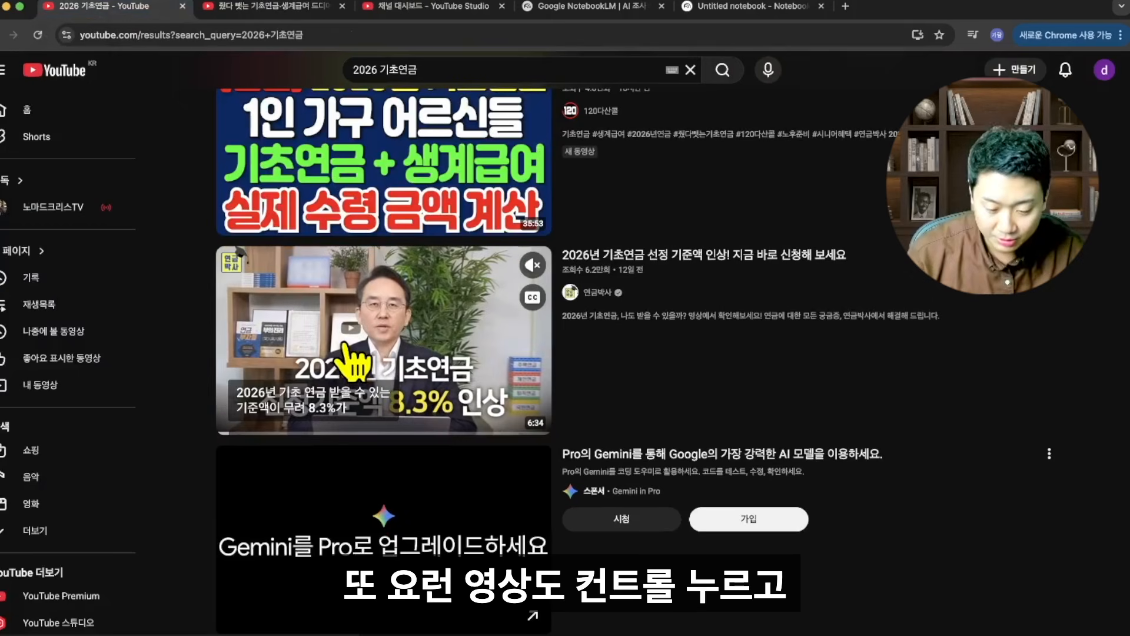
{"action": "left_click", "coordinate": [352, 358], "text": "ctrl"}
{"action": "left_click", "coordinate": [262, 7]}
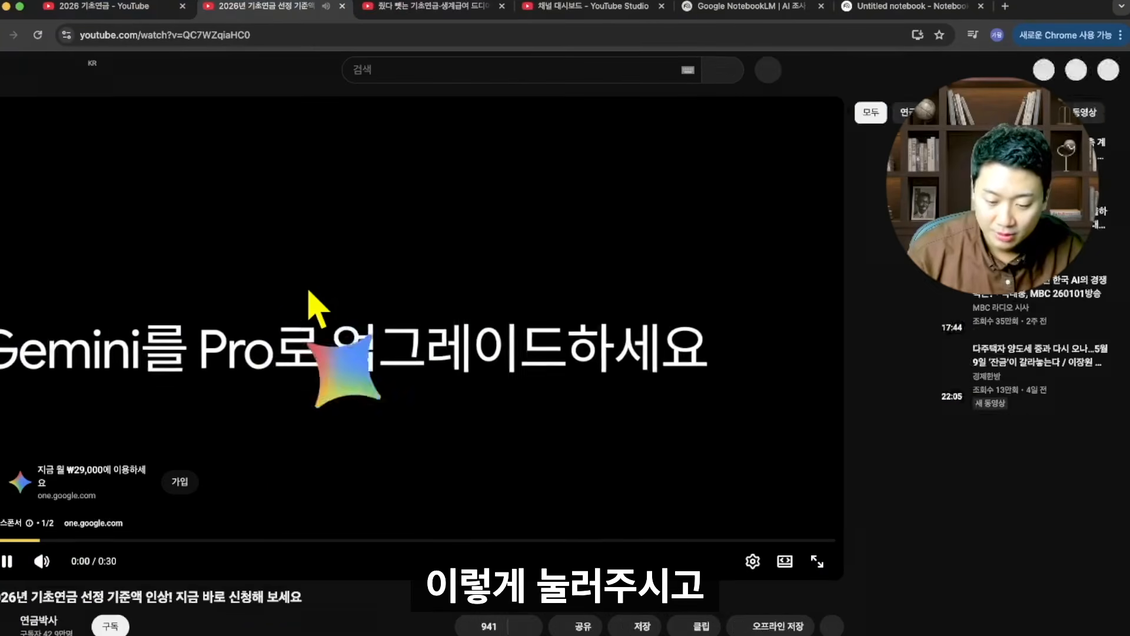
{"action": "scroll", "coordinate": [308, 295], "scroll_direction": "down", "scroll_amount": 5}
{"action": "left_click", "coordinate": [689, 332]}
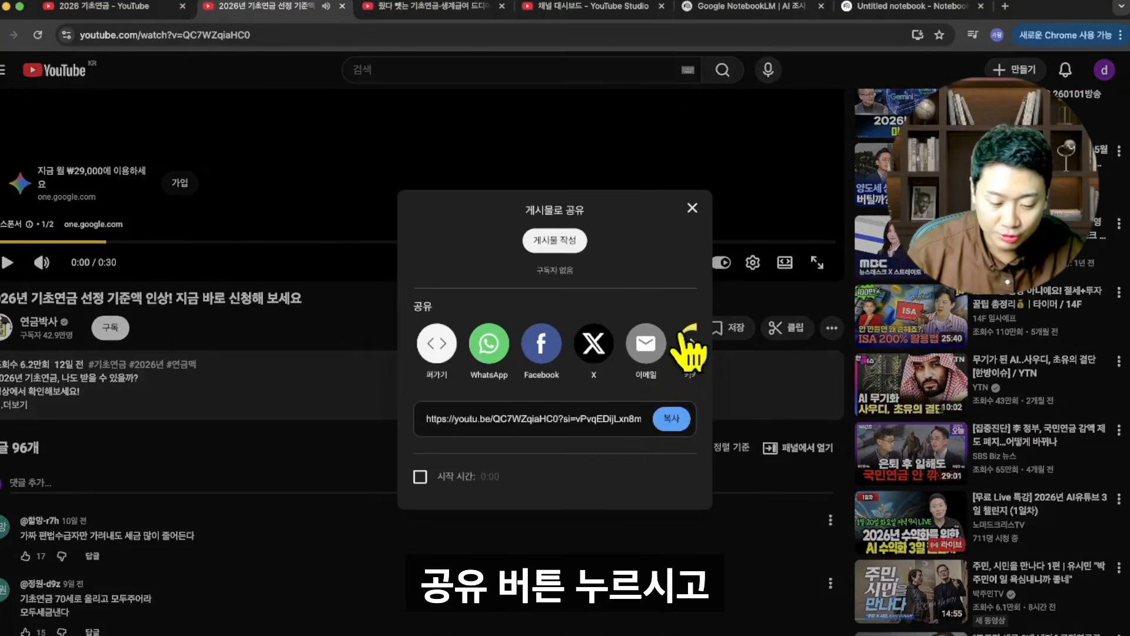
{"action": "left_click", "coordinate": [671, 418]}
- Return to NotebookLM and insert the copied link of the 선정 기준액 인상 video as a YouTube source
{"action": "left_click", "coordinate": [907, 7]}
{"action": "left_click", "coordinate": [387, 263]}
{"action": "key", "text": "super+v"}
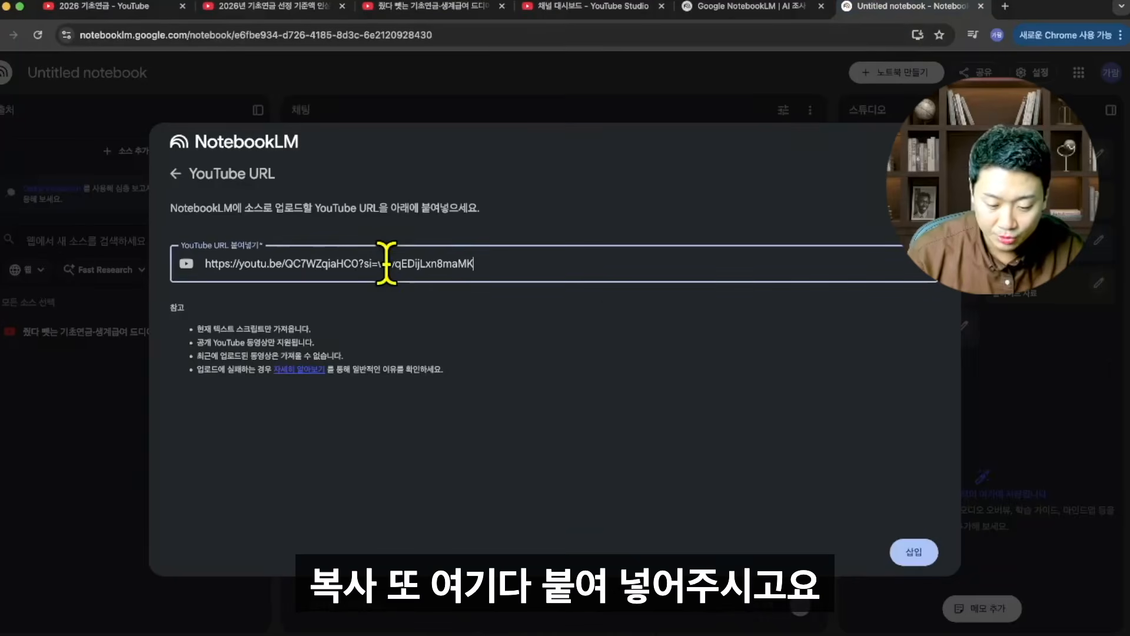
{"action": "left_click", "coordinate": [913, 552]}
- From the YouTube results, open "긴급! 2026 기초연금 드디어 시행!" in a new tab, pause it, and copy its share link
{"action": "key", "text": "ctrl+1"}
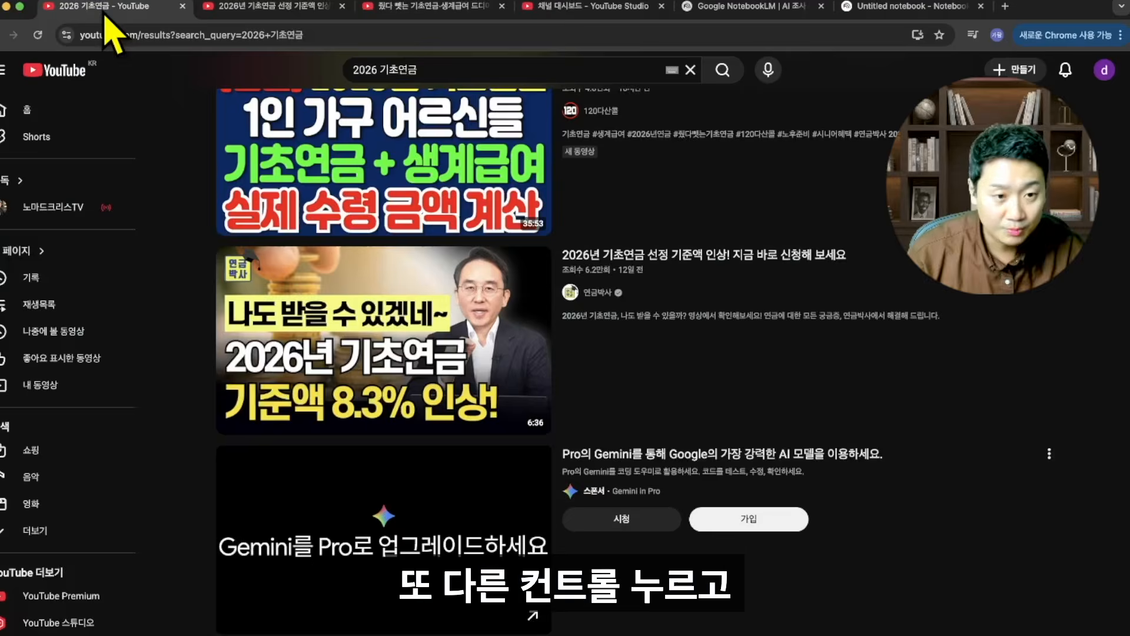
{"action": "left_click", "coordinate": [372, 242], "text": "super"}
{"action": "left_click", "coordinate": [248, 7]}
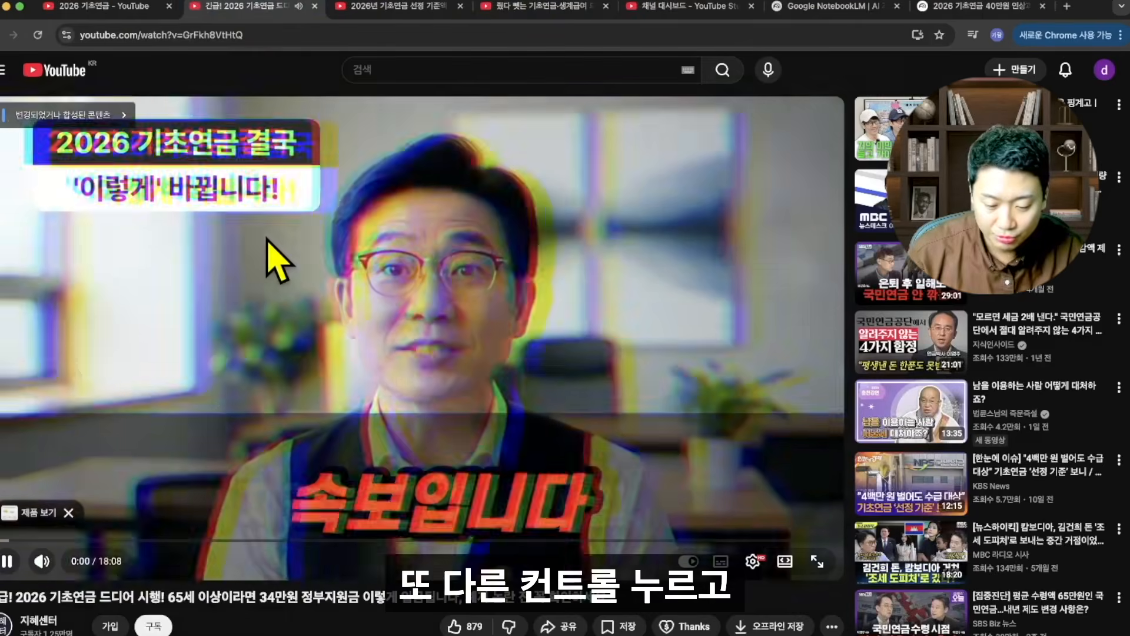
{"action": "left_click", "coordinate": [268, 240]}
{"action": "scroll", "coordinate": [442, 306], "scroll_direction": "down", "scroll_amount": 5}
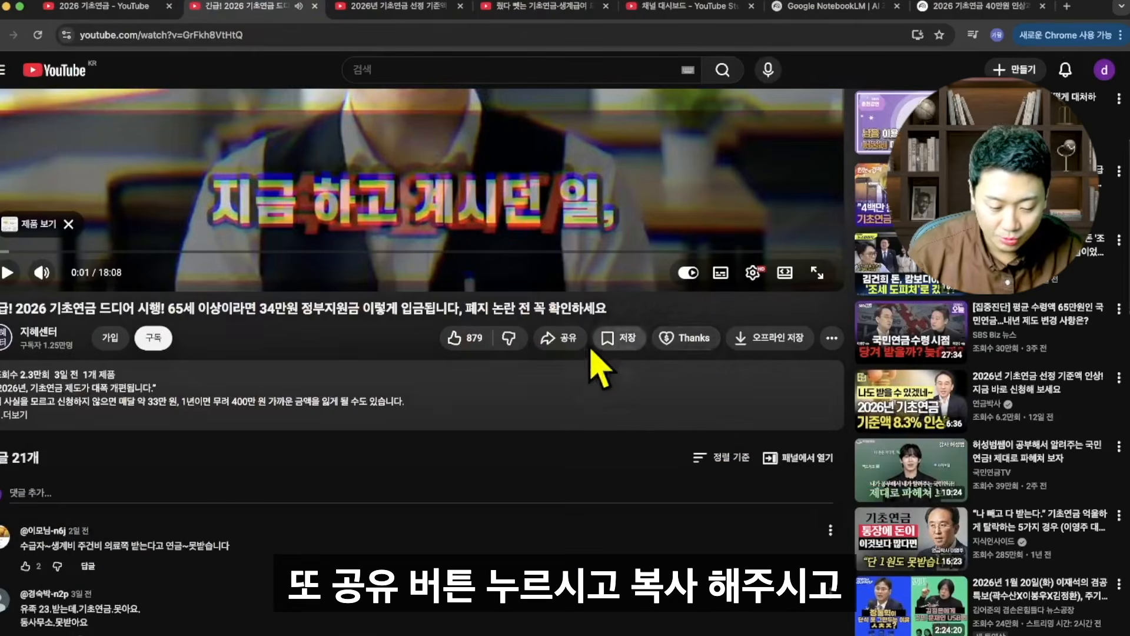
{"action": "left_click", "coordinate": [594, 340]}
{"action": "left_click", "coordinate": [671, 419]}
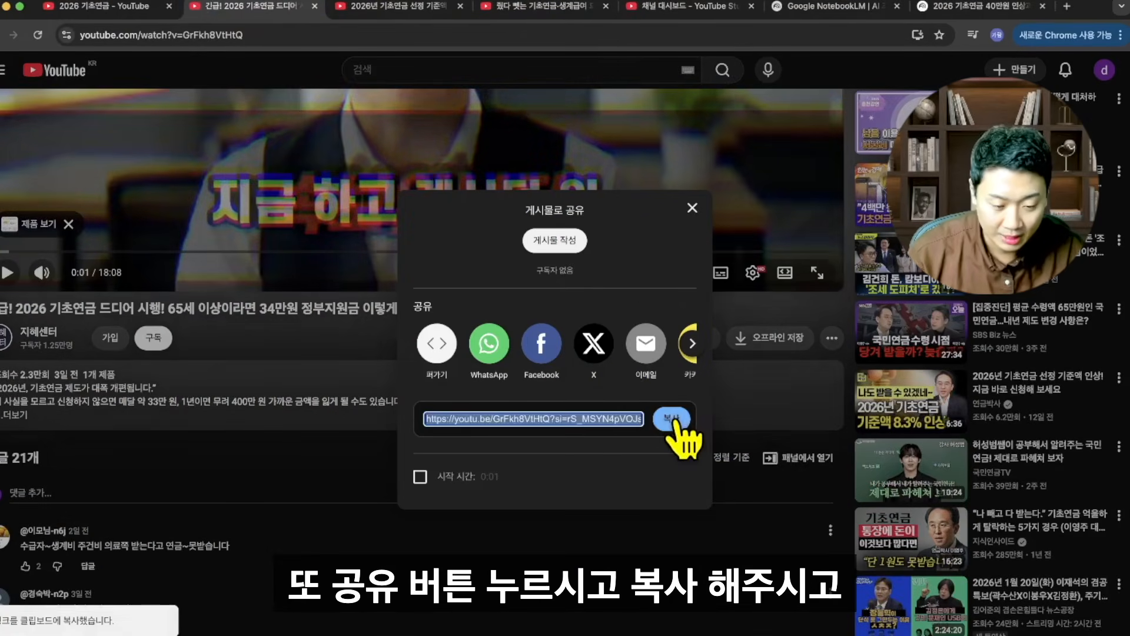
- Add the copied link of the "긴급! 2026 기초연금" video to the NotebookLM notebook as another YouTube source
{"action": "left_click", "coordinate": [978, 8]}
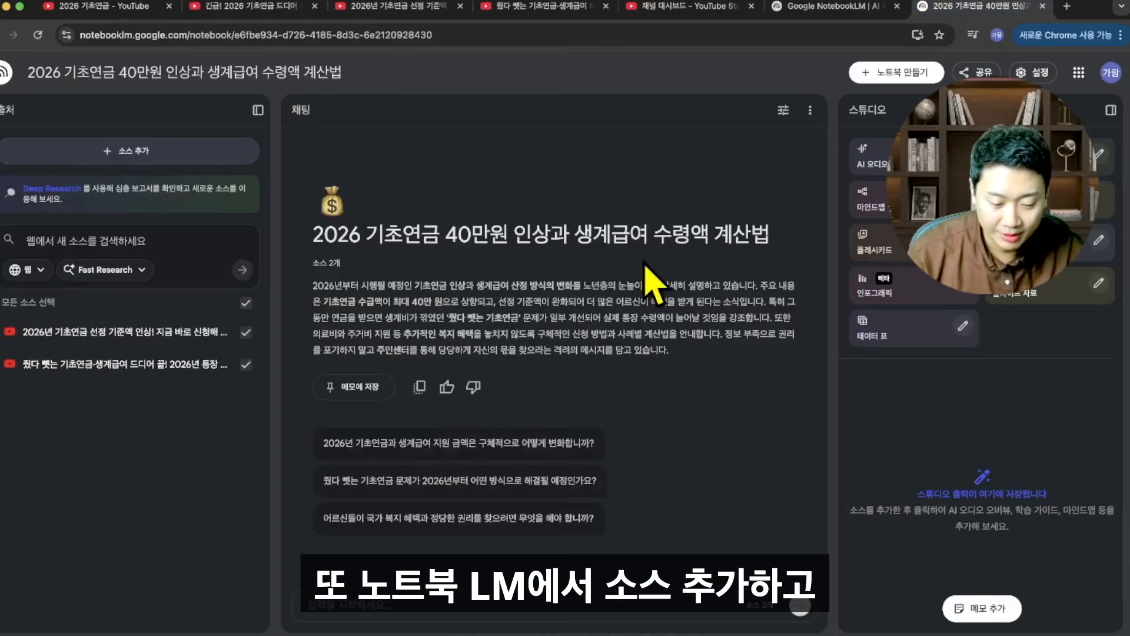
{"action": "left_click", "coordinate": [240, 160]}
{"action": "left_click", "coordinate": [535, 513]}
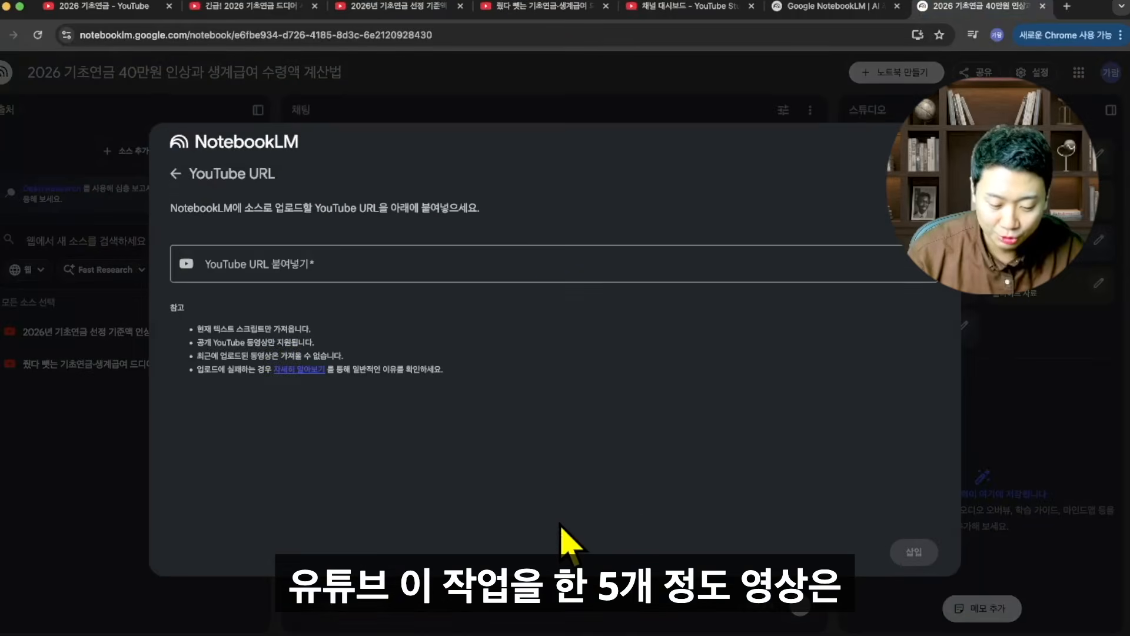
{"action": "key", "text": "super+v"}
{"action": "left_click", "coordinate": [911, 550]}
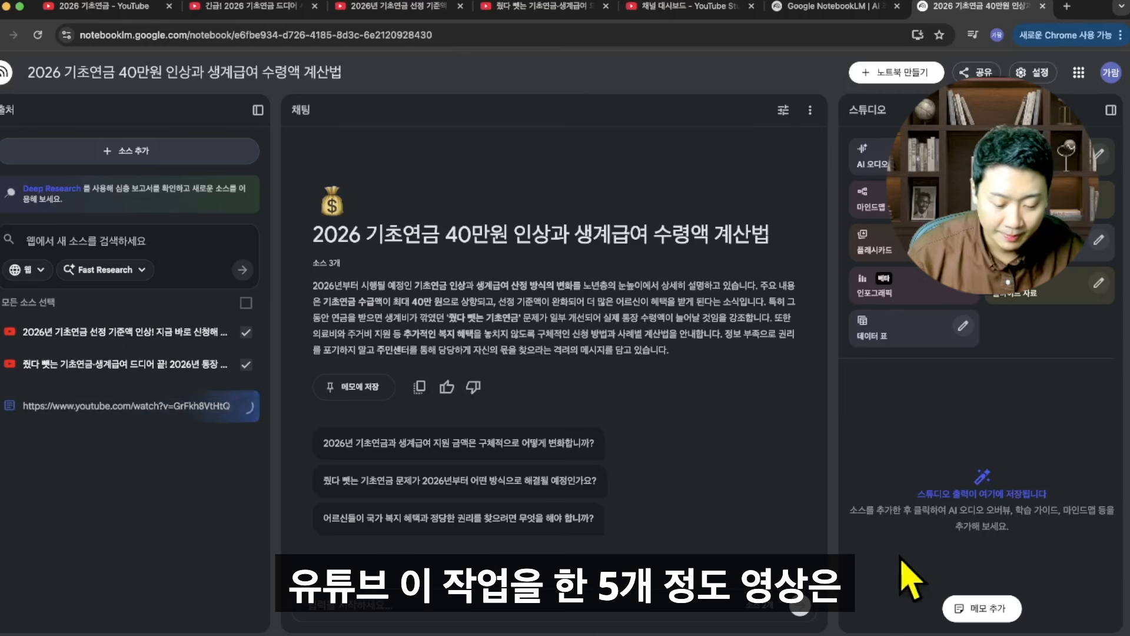
- Browse the YouTube results for 2026 기초연금 and filter them to videos uploaded this week (이번 주)
{"action": "left_click", "coordinate": [96, 8]}
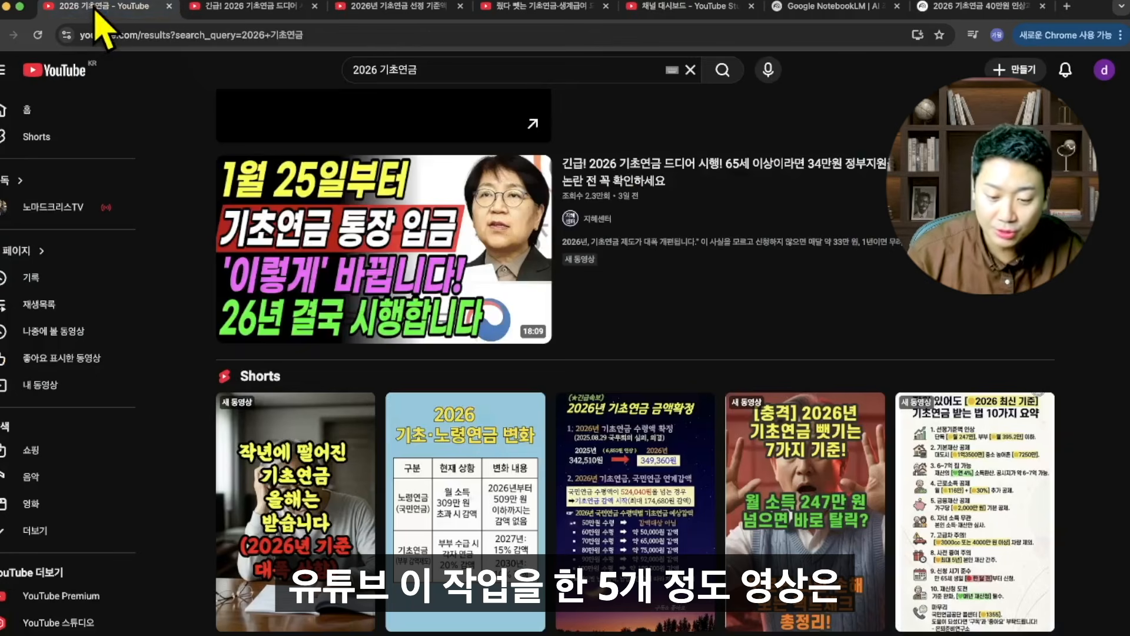
{"action": "scroll", "coordinate": [665, 306], "scroll_direction": "down", "scroll_amount": 5}
{"action": "scroll", "coordinate": [659, 350], "scroll_direction": "down", "scroll_amount": 7}
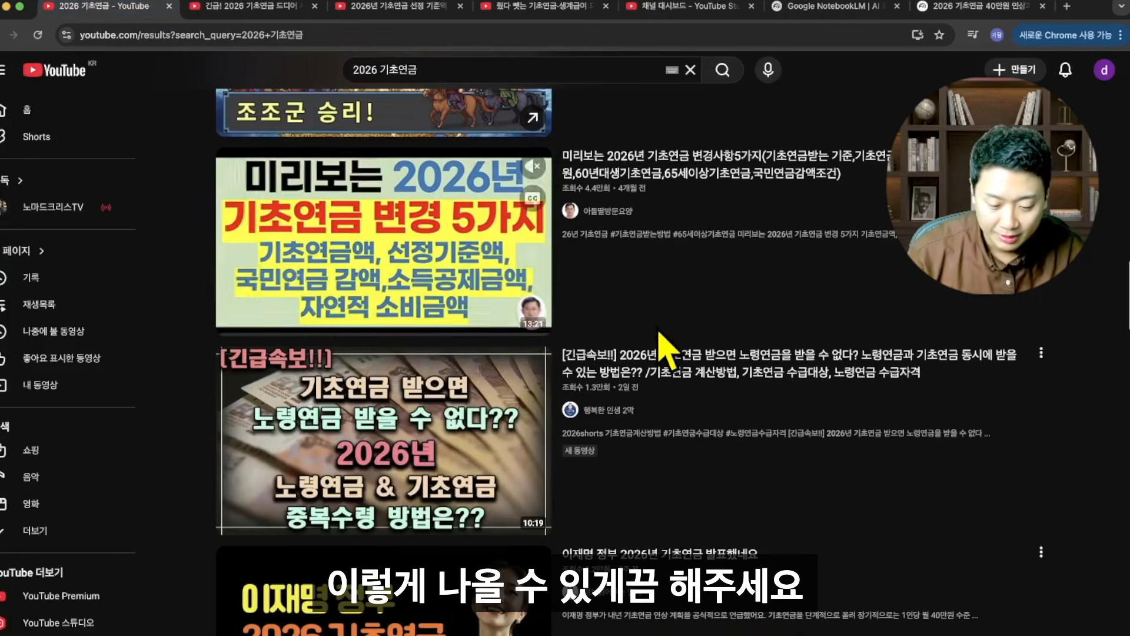
{"action": "scroll", "coordinate": [227, 380], "scroll_direction": "down", "scroll_amount": 3}
{"action": "scroll", "coordinate": [143, 277], "scroll_direction": "down", "scroll_amount": 2}
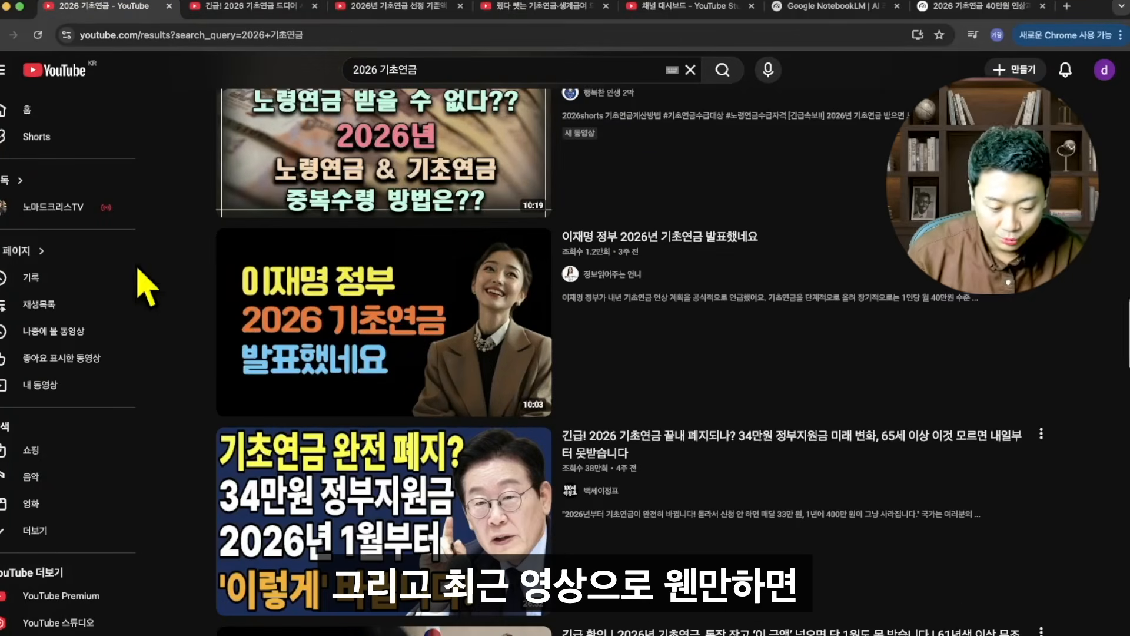
{"action": "scroll", "coordinate": [156, 282], "scroll_direction": "down", "scroll_amount": 4}
{"action": "scroll", "coordinate": [157, 282], "scroll_direction": "up", "scroll_amount": 12}
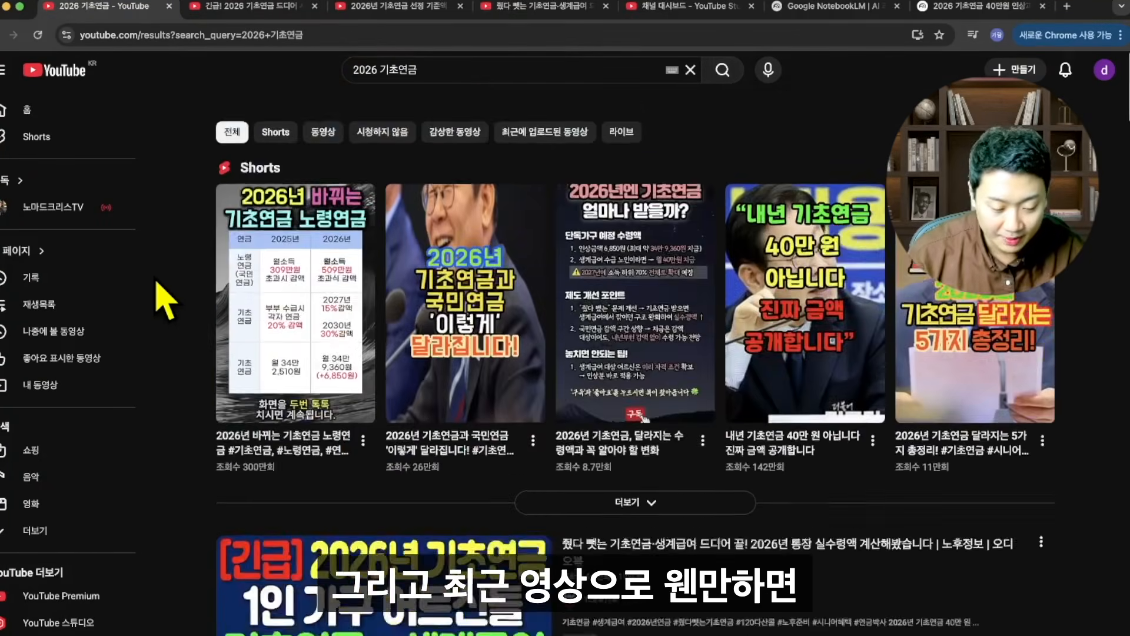
{"action": "left_click", "coordinate": [1030, 106]}
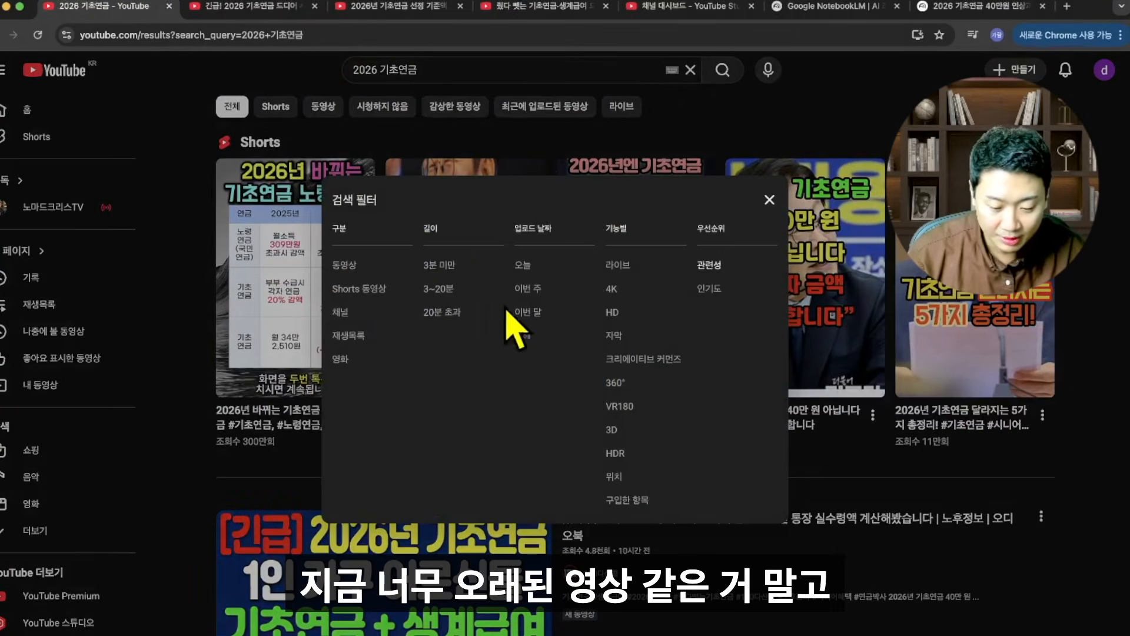
{"action": "left_click", "coordinate": [533, 291]}
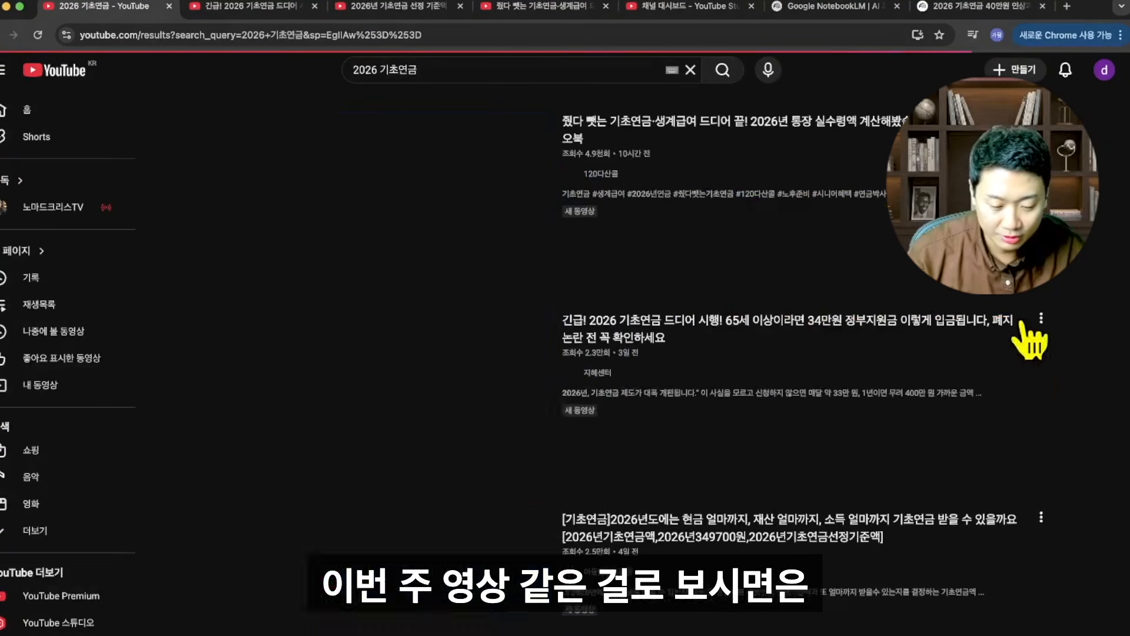
- Open the filtered result "[기초연금]2026년도에는 현금 얼마까지, 재산 얼마까지, 소득 얼마까지" in a new tab and switch to it
{"action": "scroll", "coordinate": [1086, 409], "scroll_direction": "down", "scroll_amount": 2}
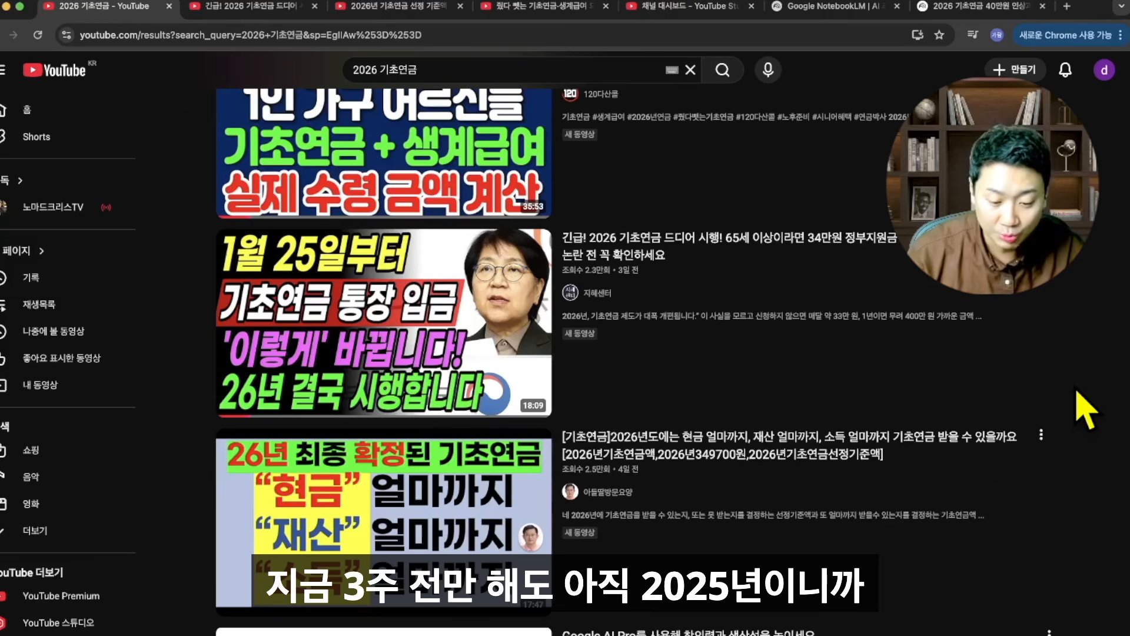
{"action": "scroll", "coordinate": [1059, 412], "scroll_direction": "down", "scroll_amount": 5}
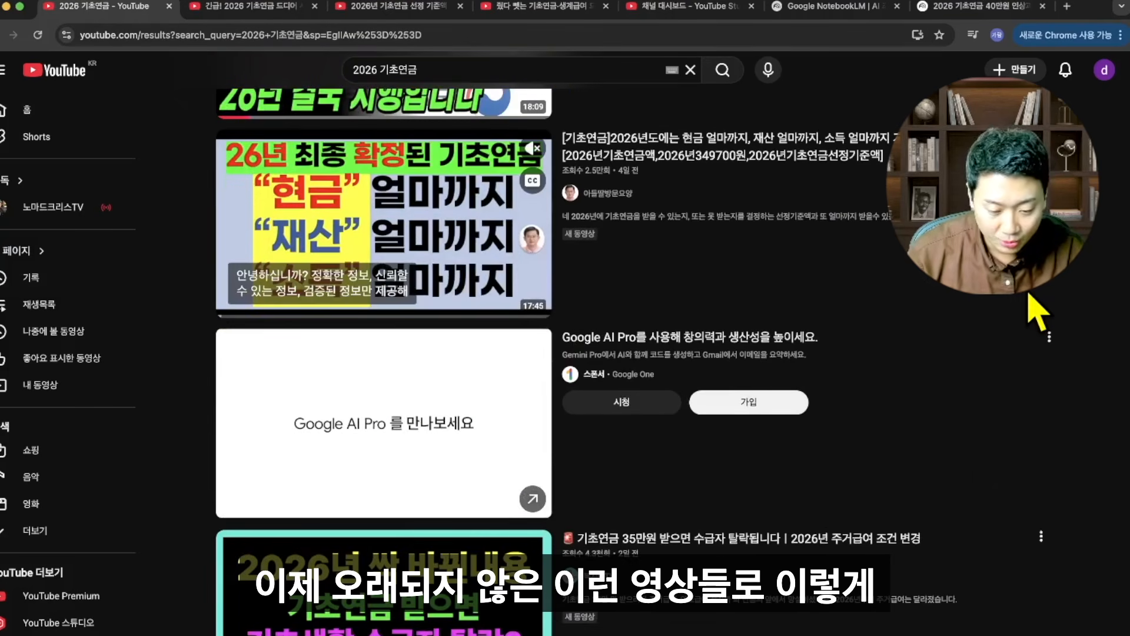
{"action": "left_click", "coordinate": [386, 263], "text": "super"}
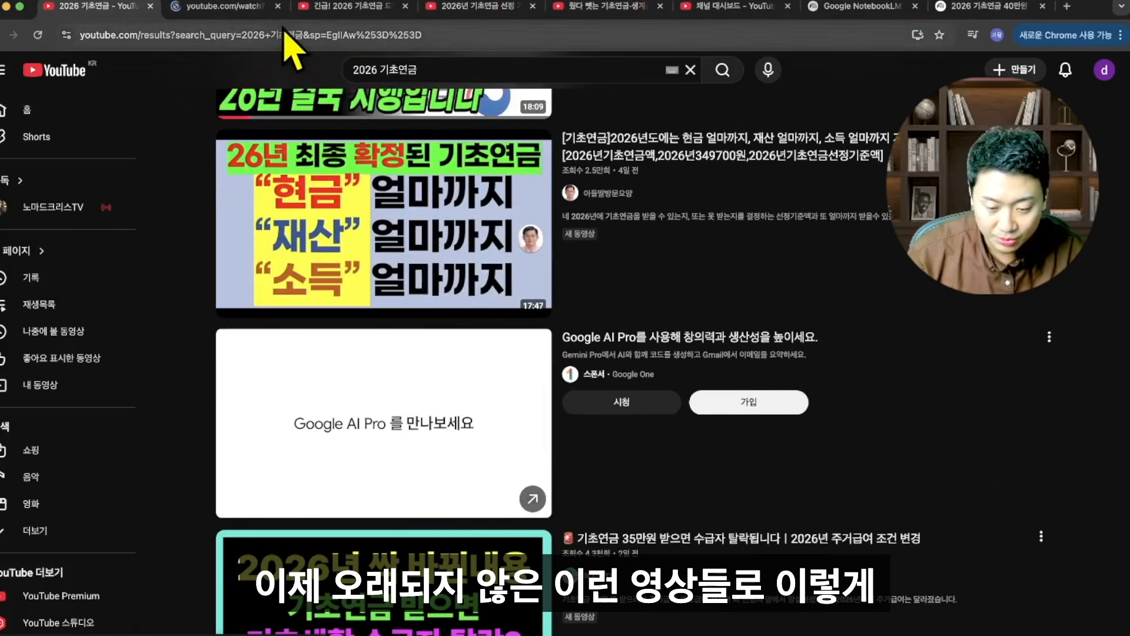
{"action": "left_click", "coordinate": [226, 8]}
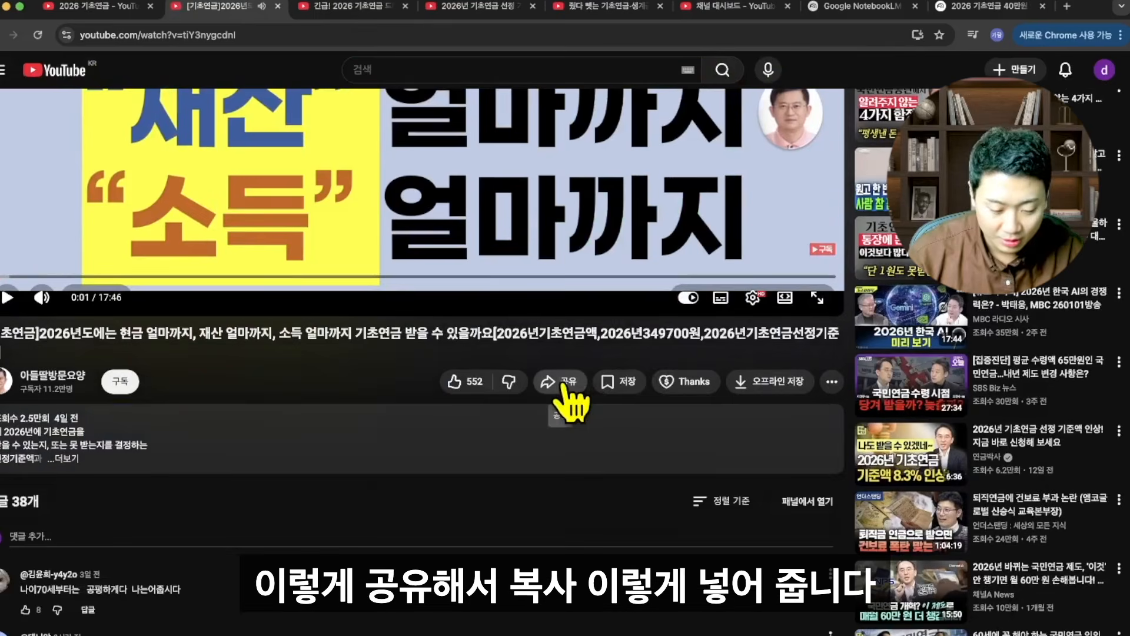
- Copy the share link of the "[기초연금]2026년도에는 현금 얼마까지" video and add it to the NotebookLM notebook as a YouTube source
{"action": "left_click", "coordinate": [568, 382]}
{"action": "left_click", "coordinate": [658, 425]}
{"action": "left_click", "coordinate": [980, 8]}
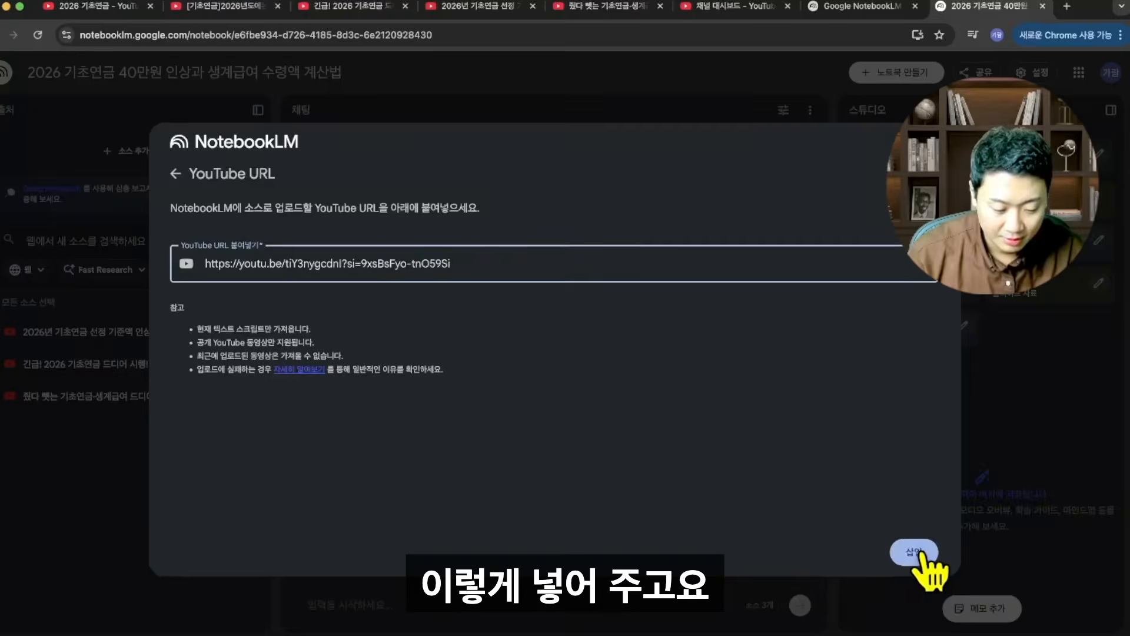
{"action": "left_click", "coordinate": [911, 619]}
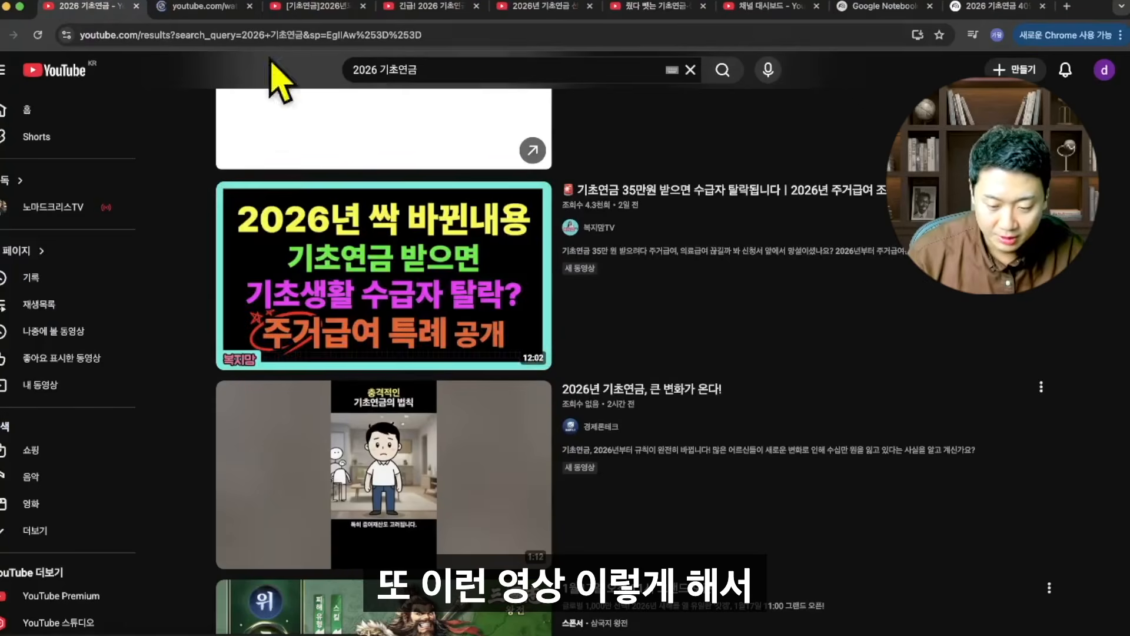
- From the YouTube results, open "기초연금 35만원 받으면 수급자 탈락됩니다" in a new tab, copy its share link, and return to the NotebookLM notebook
{"action": "left_click", "coordinate": [397, 303]}
{"action": "scroll", "coordinate": [391, 303], "scroll_direction": "down", "scroll_amount": 4}
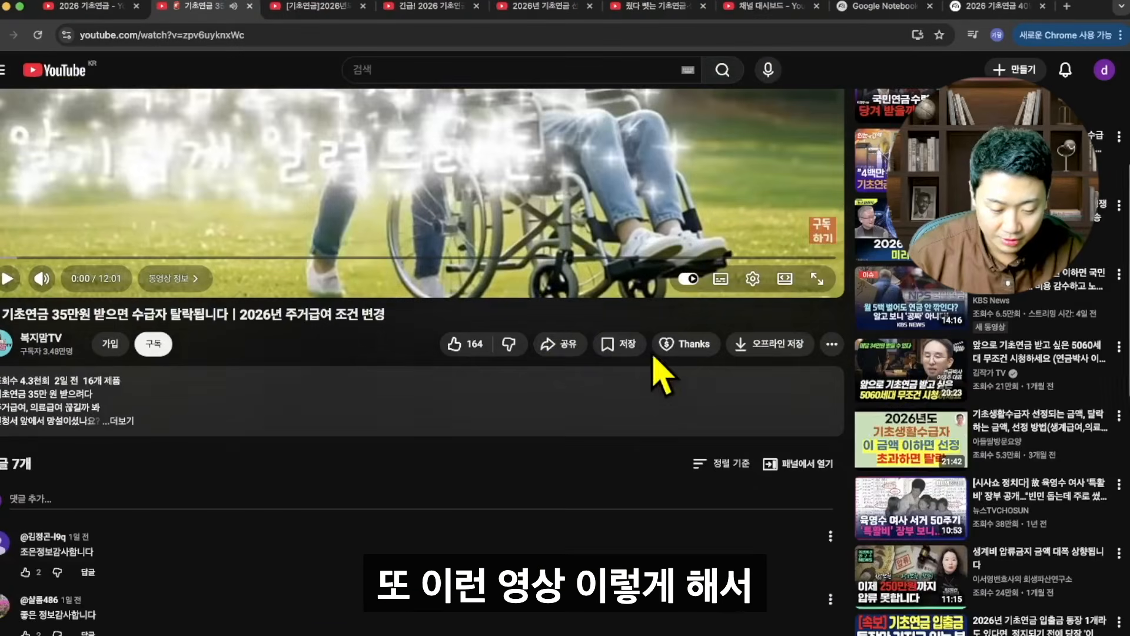
{"action": "left_click", "coordinate": [556, 347]}
{"action": "left_click", "coordinate": [953, 7]}
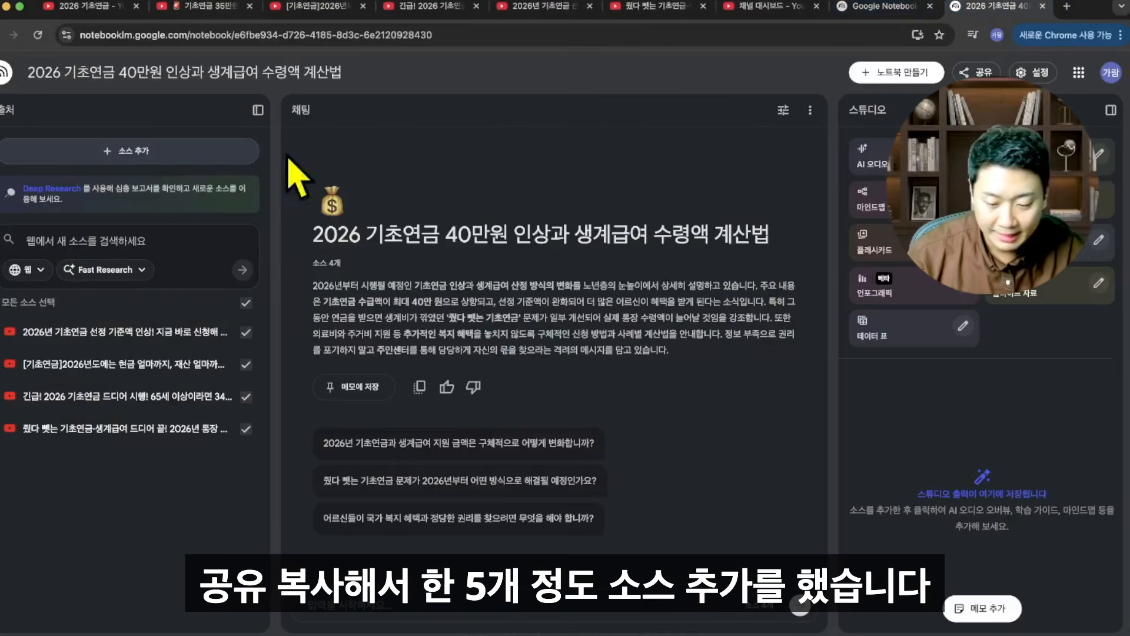
- Add the copied link of the "기초연금 35만원 받으면 수급자 탈락됩니다" video to the notebook as a YouTube source
{"action": "left_click", "coordinate": [192, 167]}
{"action": "left_click", "coordinate": [562, 512]}
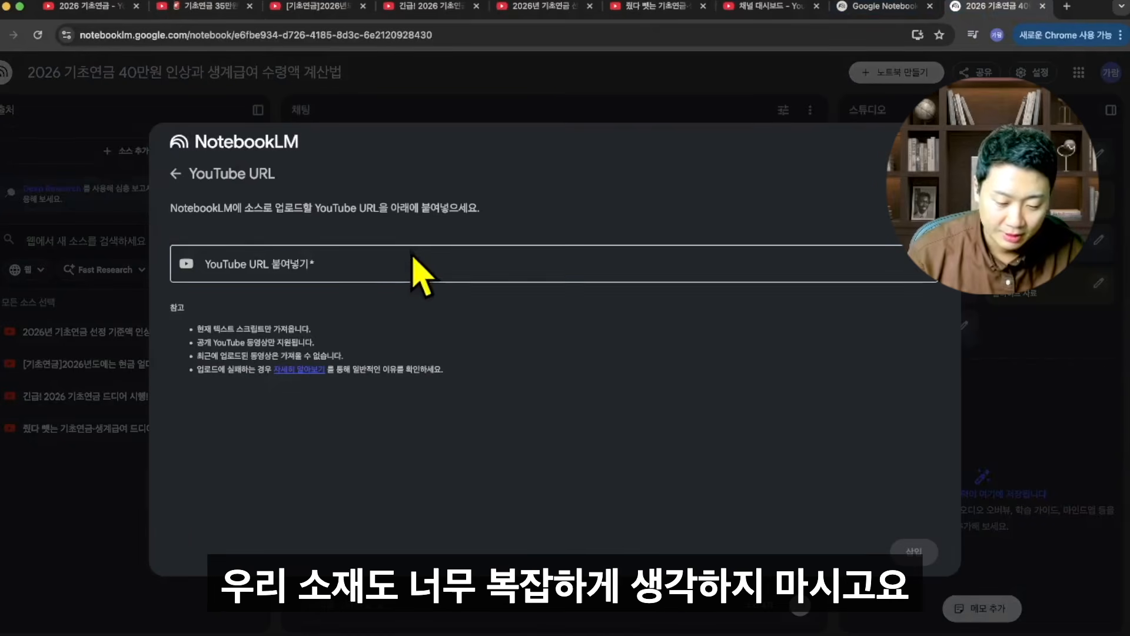
{"action": "left_click", "coordinate": [412, 276]}
{"action": "key", "text": "super+v"}
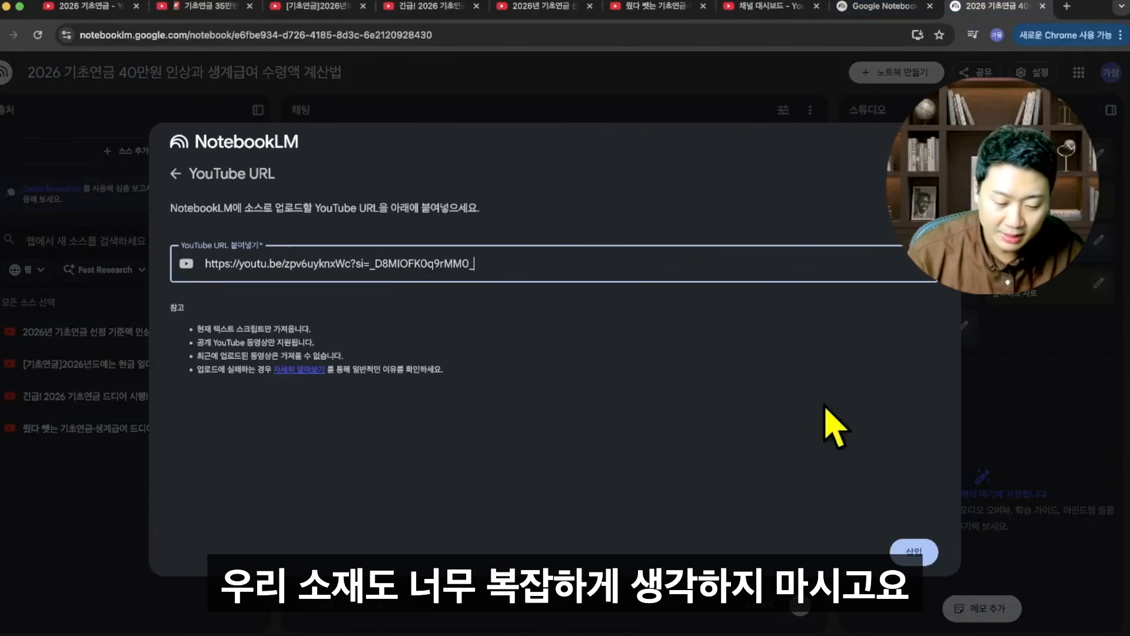
{"action": "left_click", "coordinate": [918, 546]}
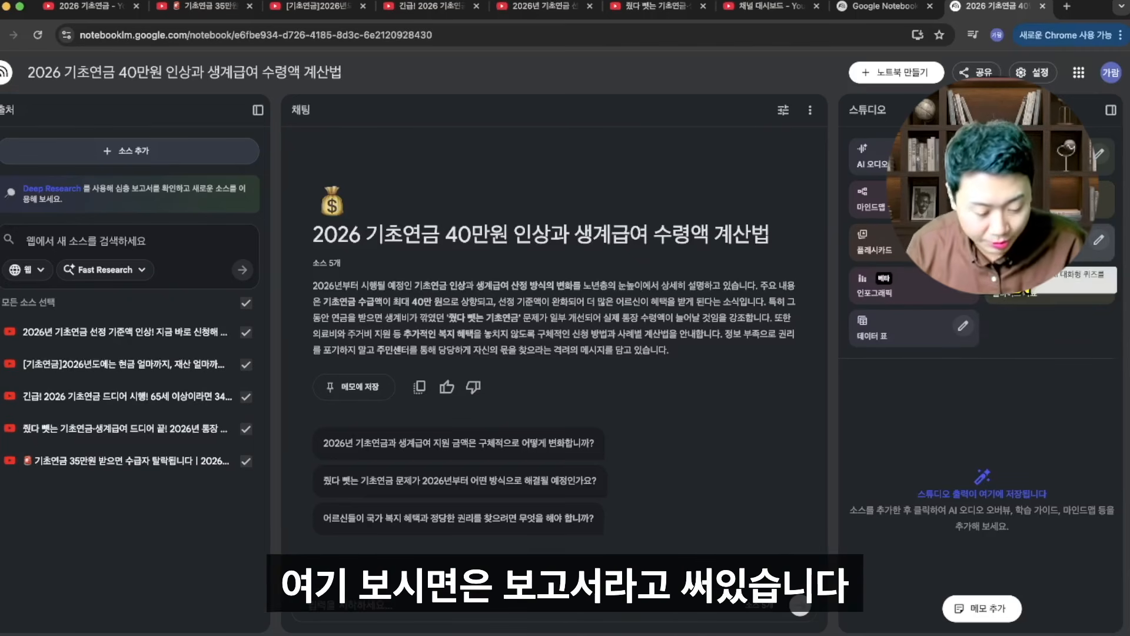
- Start a new report for the notebook's sources using the custom format 직접 만들기
{"action": "key", "text": "super+equal"}
{"action": "key", "text": "super+equal"}
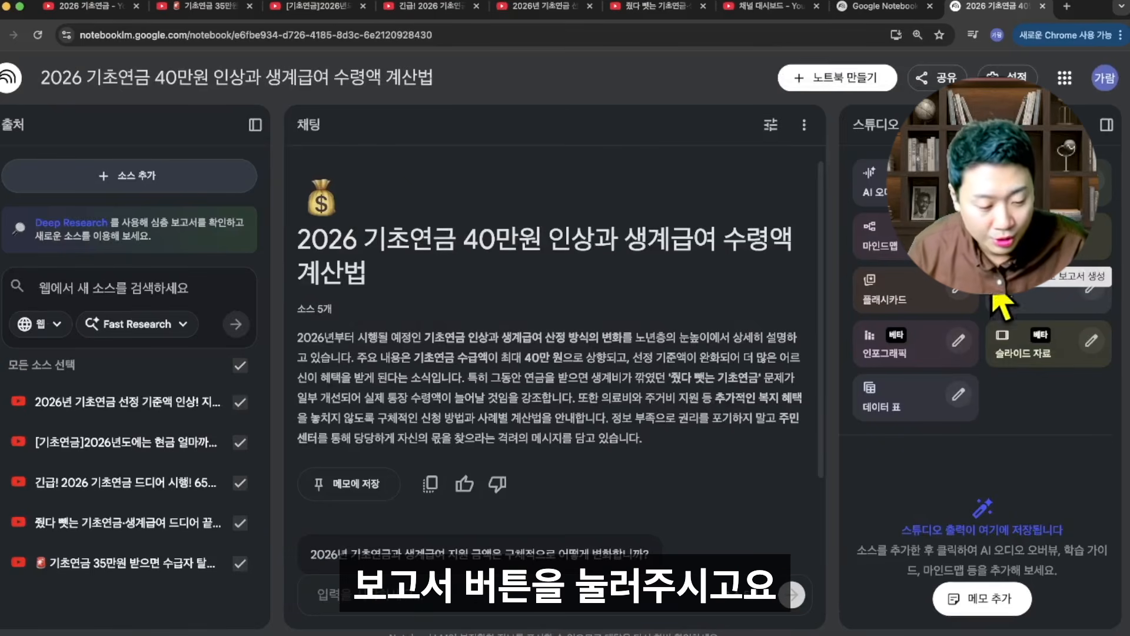
{"action": "left_click", "coordinate": [1054, 253]}
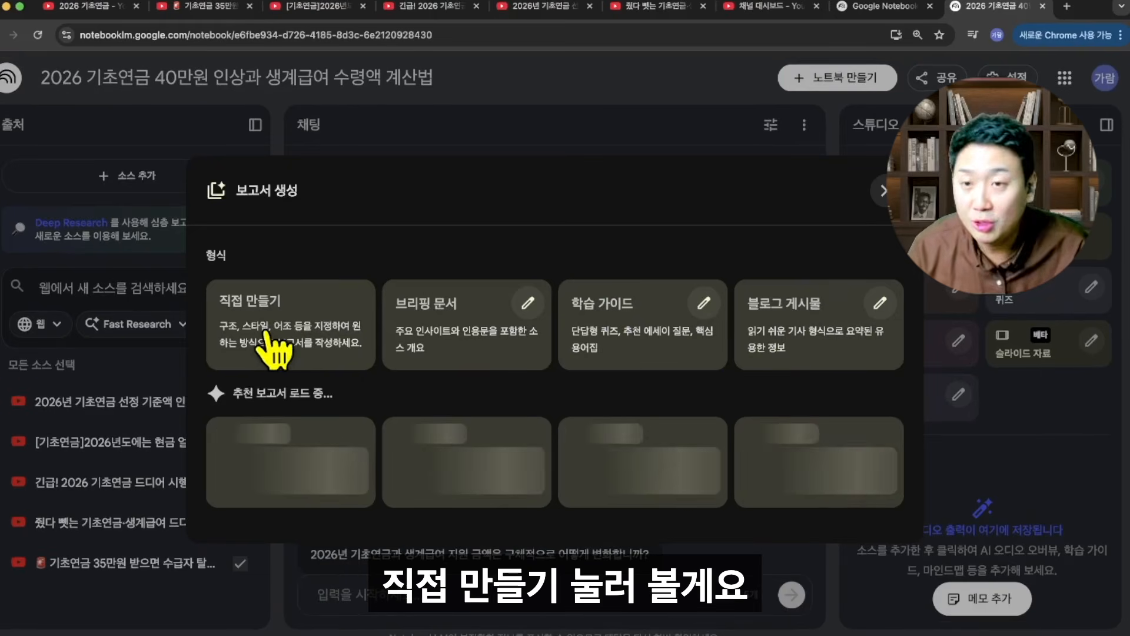
{"action": "left_click", "coordinate": [270, 348]}
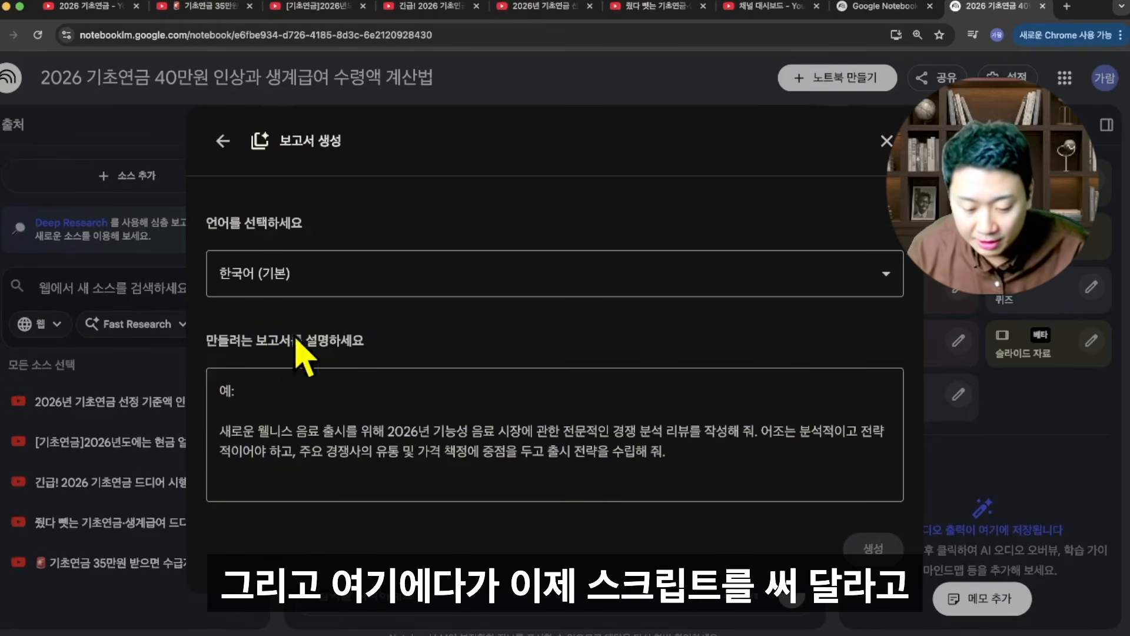
- Describe the report as "3000자 내외의 유튜브 대본을 작성해줘. 지문은 모두 빼줘." and generate it in Korean
{"action": "left_click", "coordinate": [308, 432]}
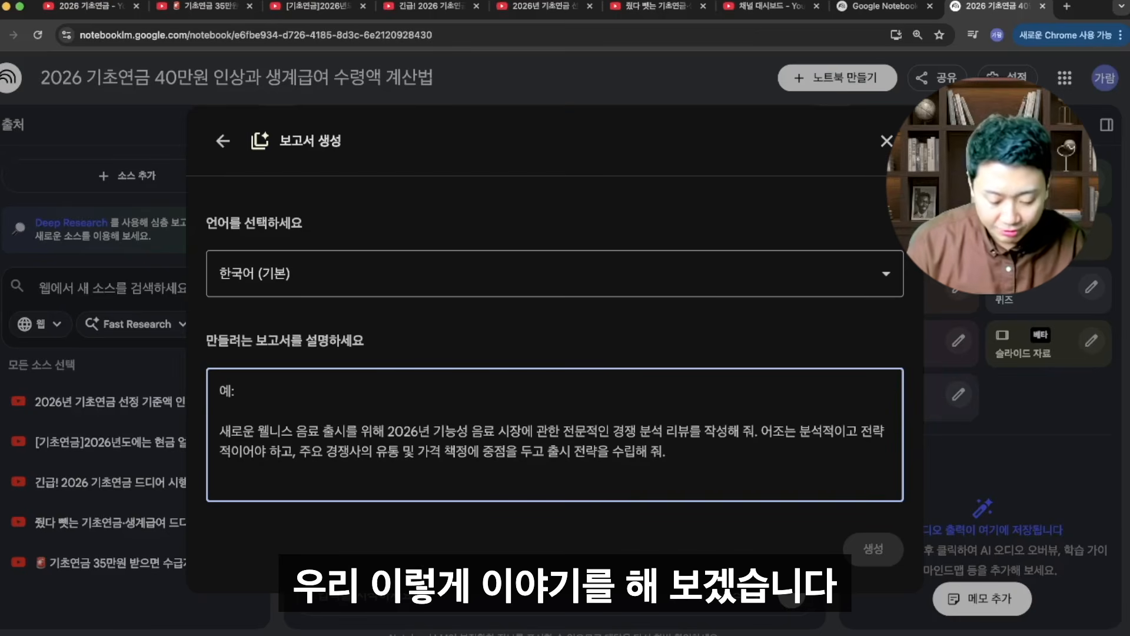
{"action": "type", "text": "2"}
{"action": "key", "text": "BackSpace"}
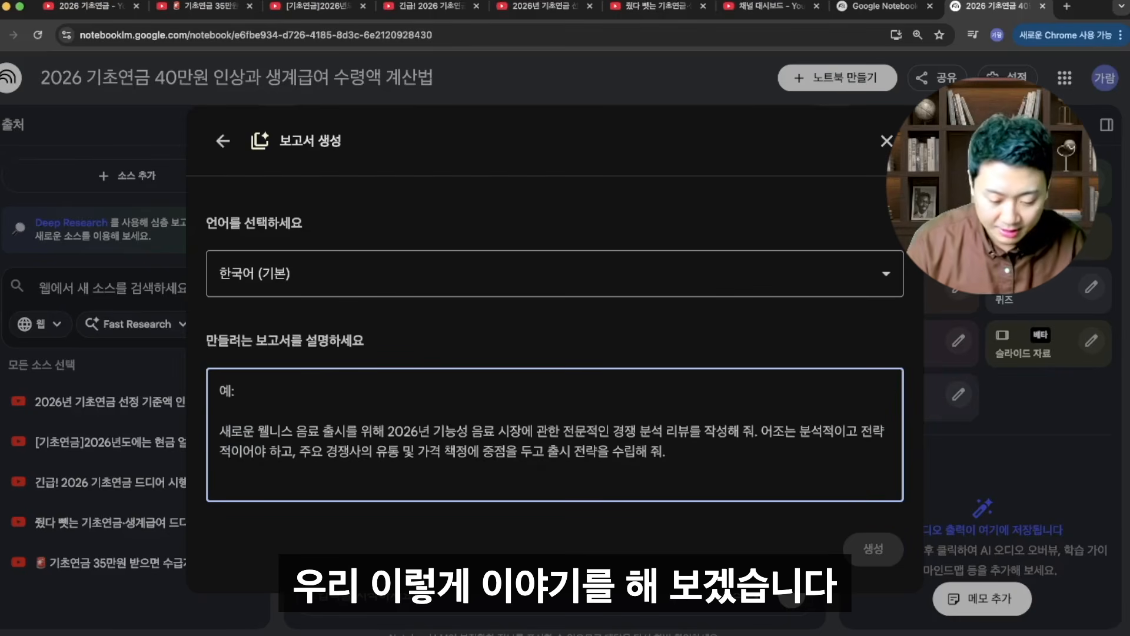
{"action": "type", "text": "3000자 내외의 유튜브 대본을 작성해줘."}
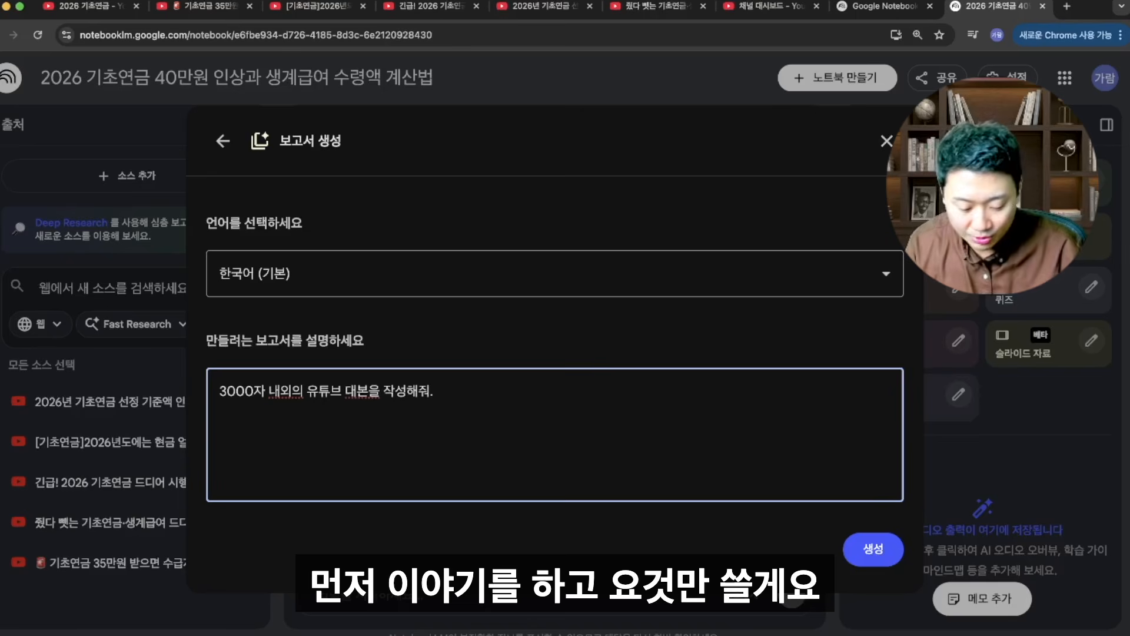
{"action": "type", "text": "문의"}
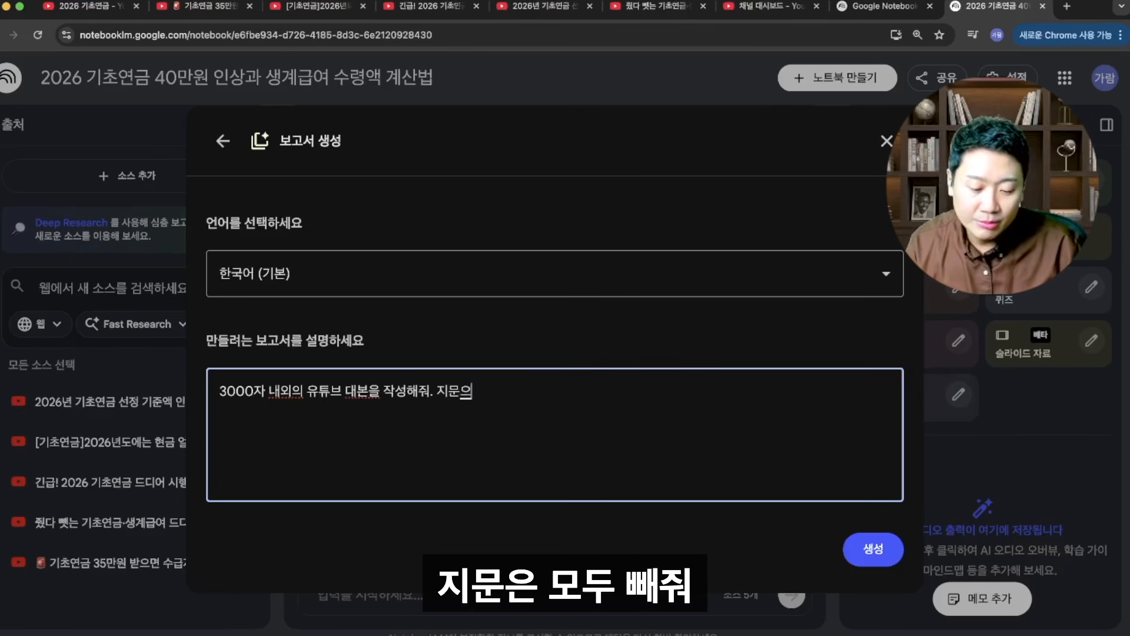
{"action": "key", "text": "BackSpace"}
{"action": "type", "text": "은 모두 빼줘."}
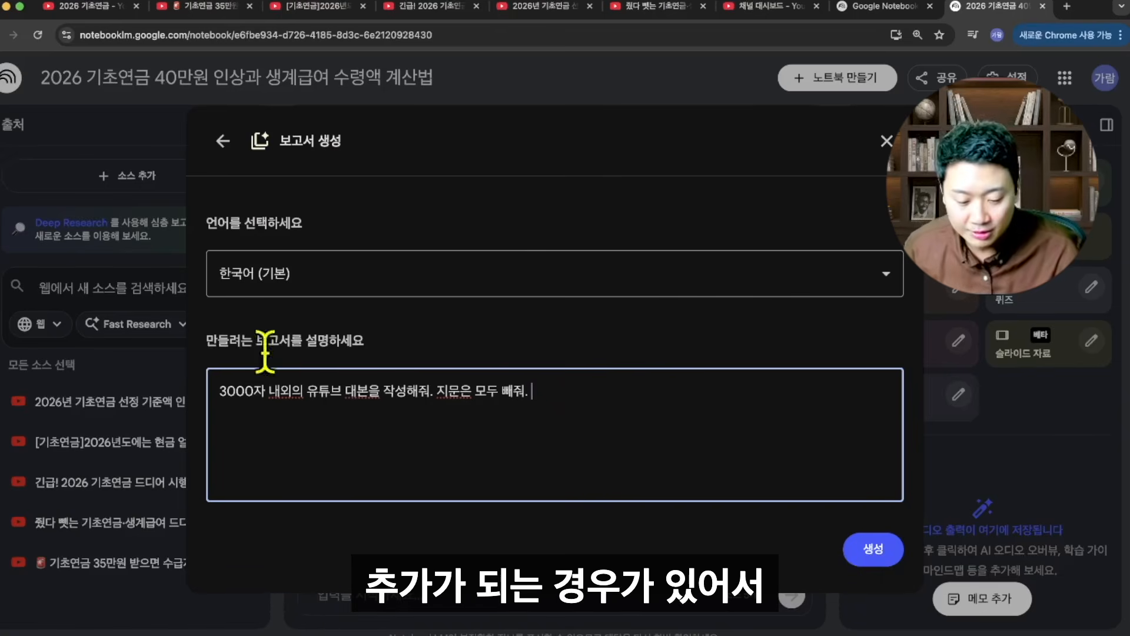
{"action": "left_click", "coordinate": [874, 548]}
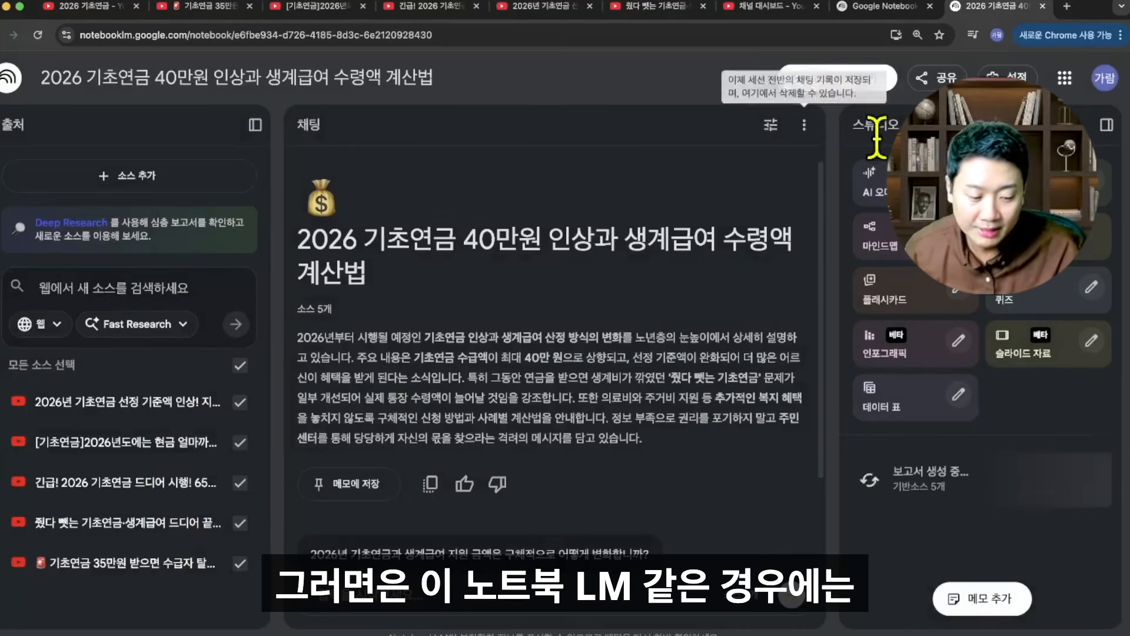
- Widen the studio area and open the generated custom report for reading
{"action": "scroll", "coordinate": [598, 426], "scroll_direction": "down", "scroll_amount": 2}
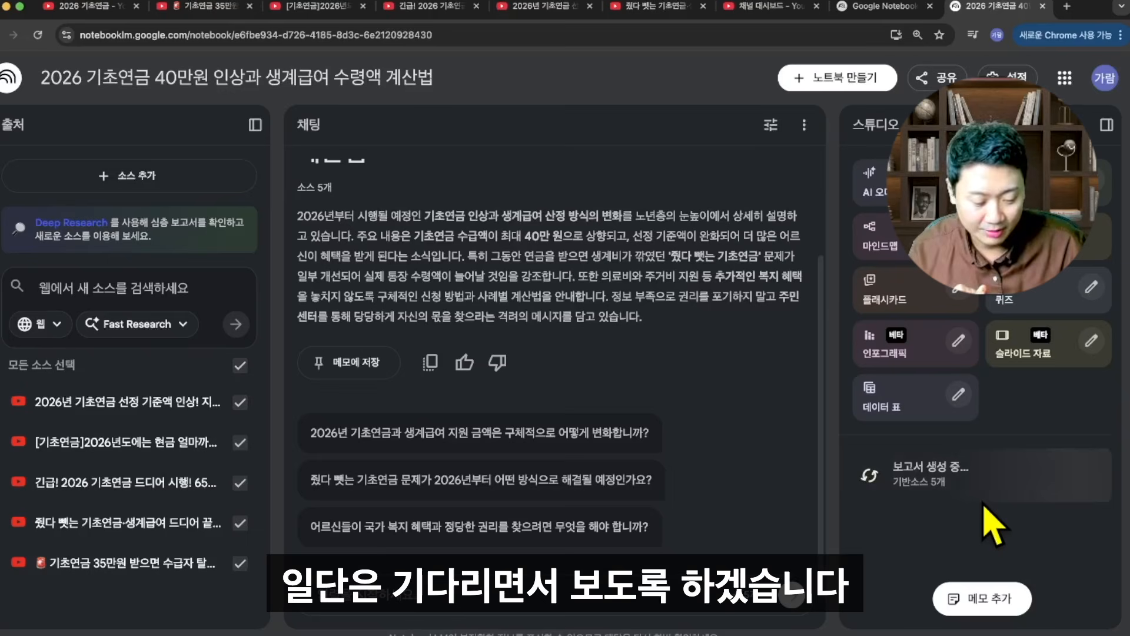
{"action": "left_click_drag", "start_coordinate": [833, 477], "coordinate": [749, 471]}
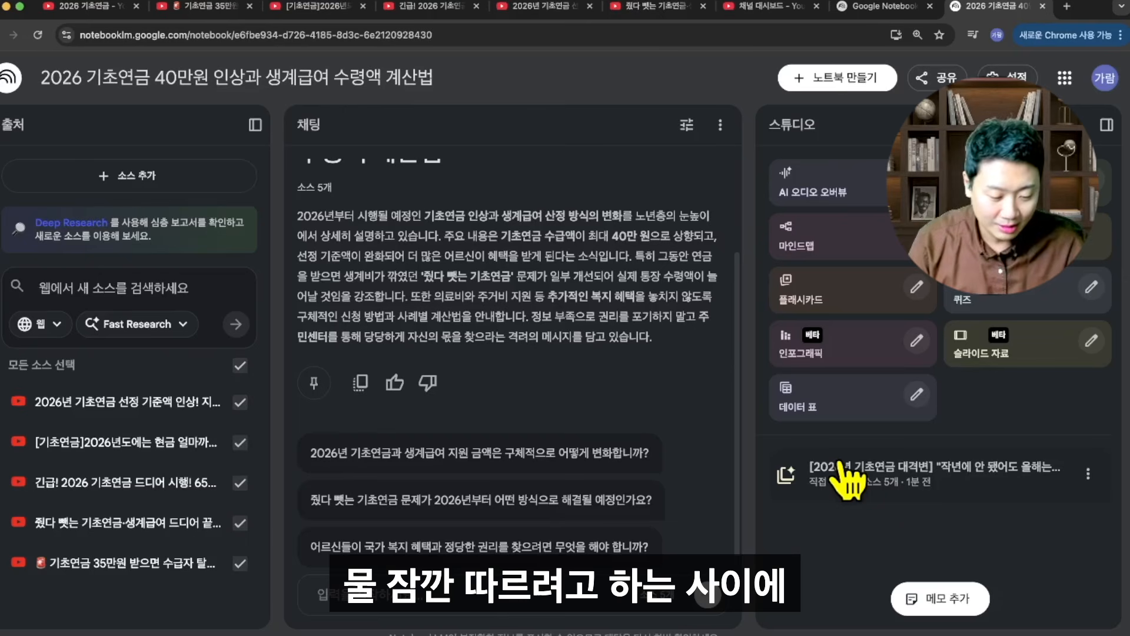
{"action": "left_click", "coordinate": [848, 479]}
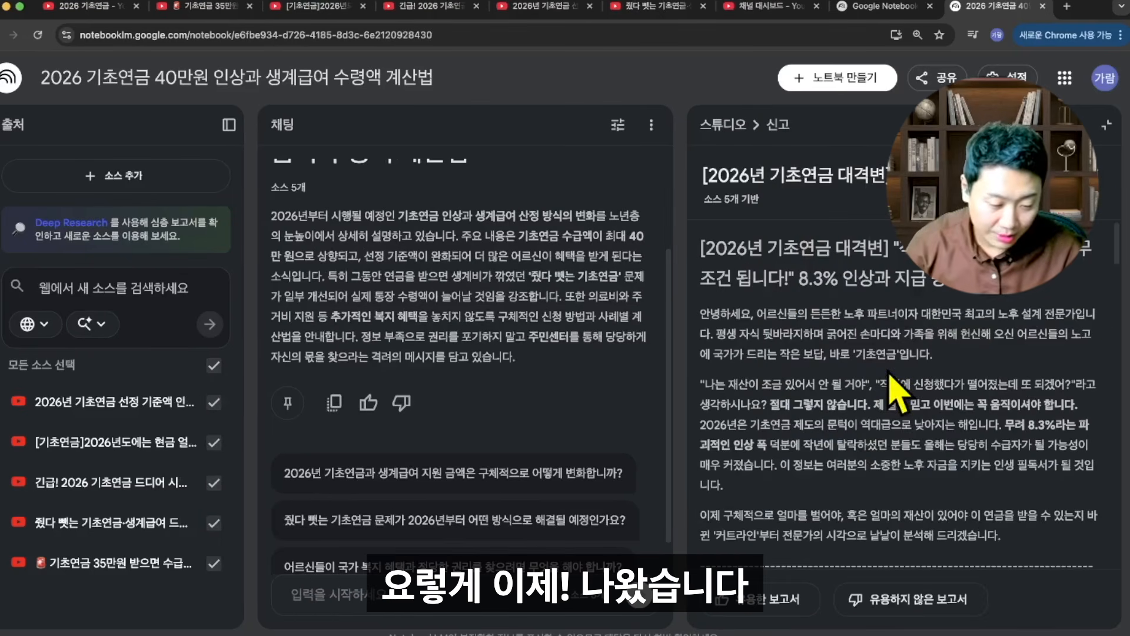
- Read through the script's opening greeting and introduction, highlighting passages to judge which lines suit the video
{"action": "scroll", "coordinate": [883, 382], "scroll_direction": "down", "scroll_amount": 5}
{"action": "scroll", "coordinate": [881, 385], "scroll_direction": "up", "scroll_amount": 5}
{"action": "left_click_drag", "start_coordinate": [710, 314], "coordinate": [941, 379]}
{"action": "scroll", "coordinate": [940, 382], "scroll_direction": "down", "scroll_amount": 3}
{"action": "scroll", "coordinate": [945, 400], "scroll_direction": "up", "scroll_amount": 3}
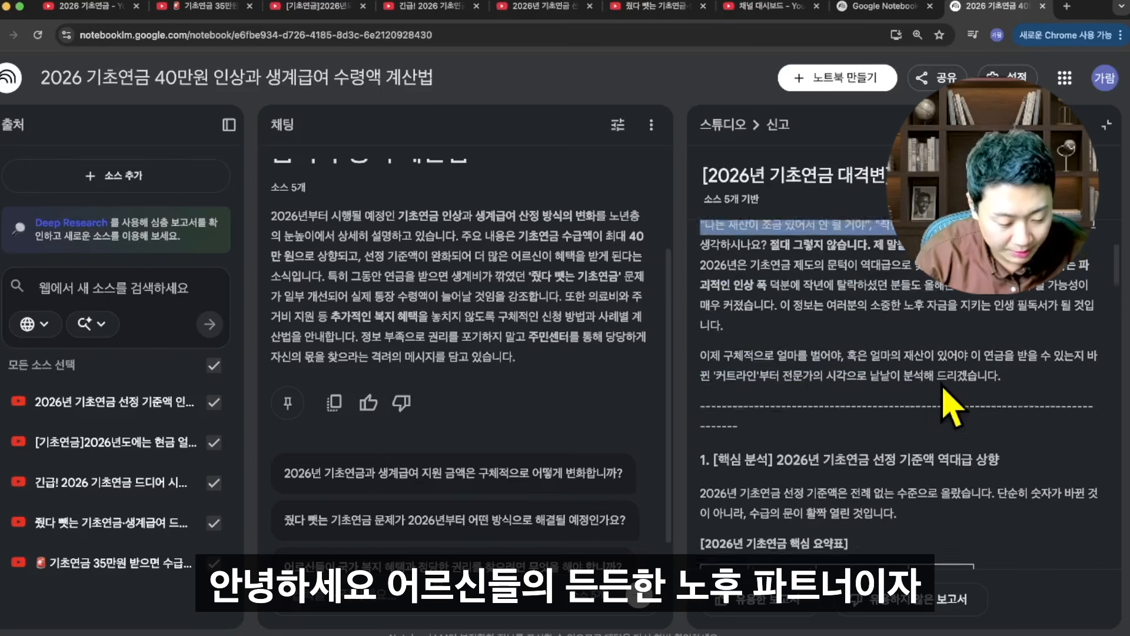
{"action": "left_click", "coordinate": [923, 305]}
{"action": "left_click_drag", "start_coordinate": [924, 292], "coordinate": [987, 353]}
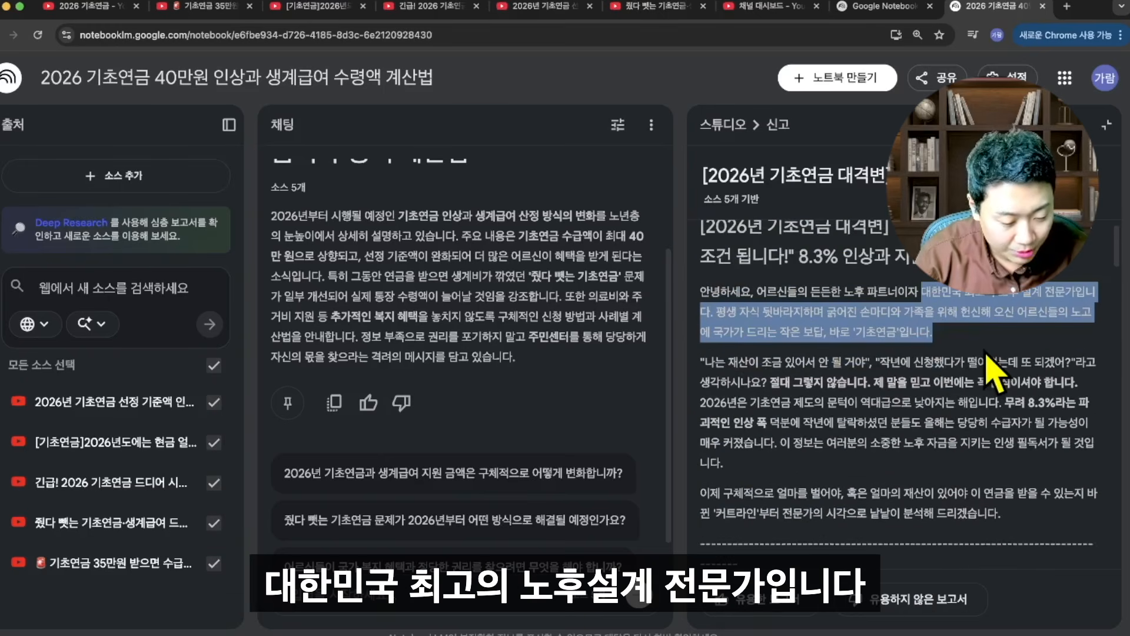
{"action": "left_click", "coordinate": [930, 372]}
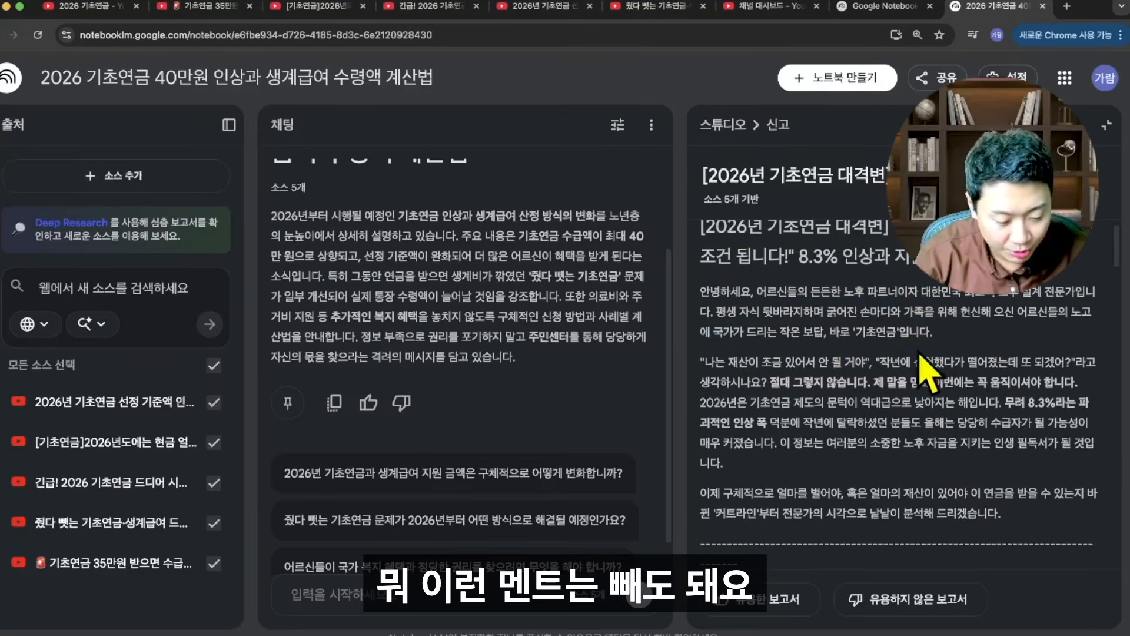
{"action": "left_click_drag", "start_coordinate": [716, 312], "coordinate": [943, 348]}
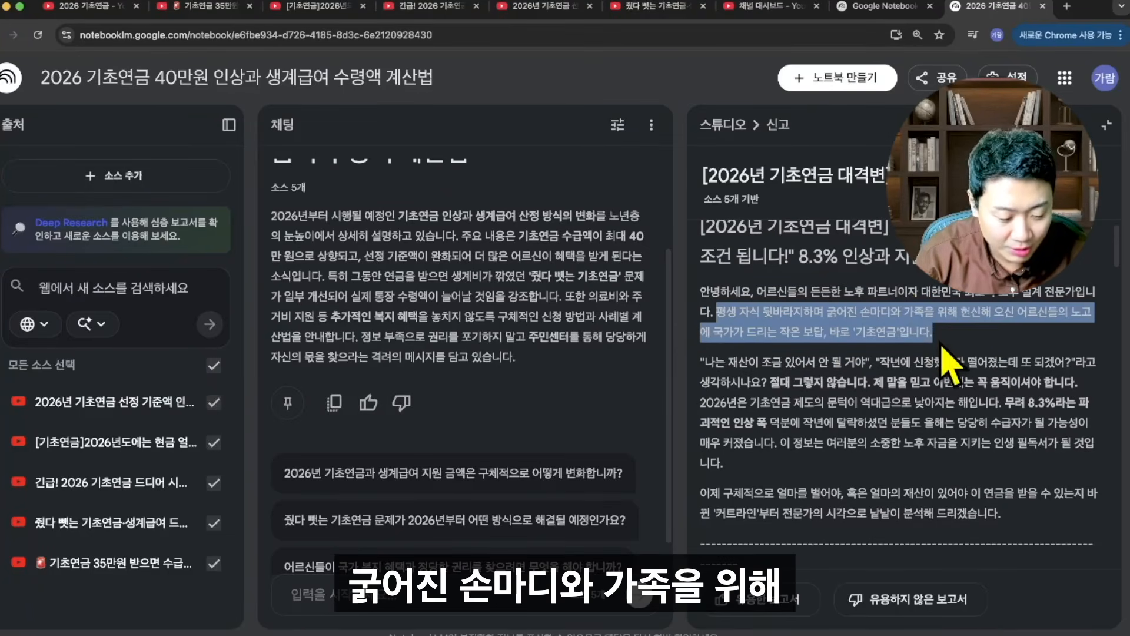
{"action": "scroll", "coordinate": [943, 348], "scroll_direction": "down", "scroll_amount": 1}
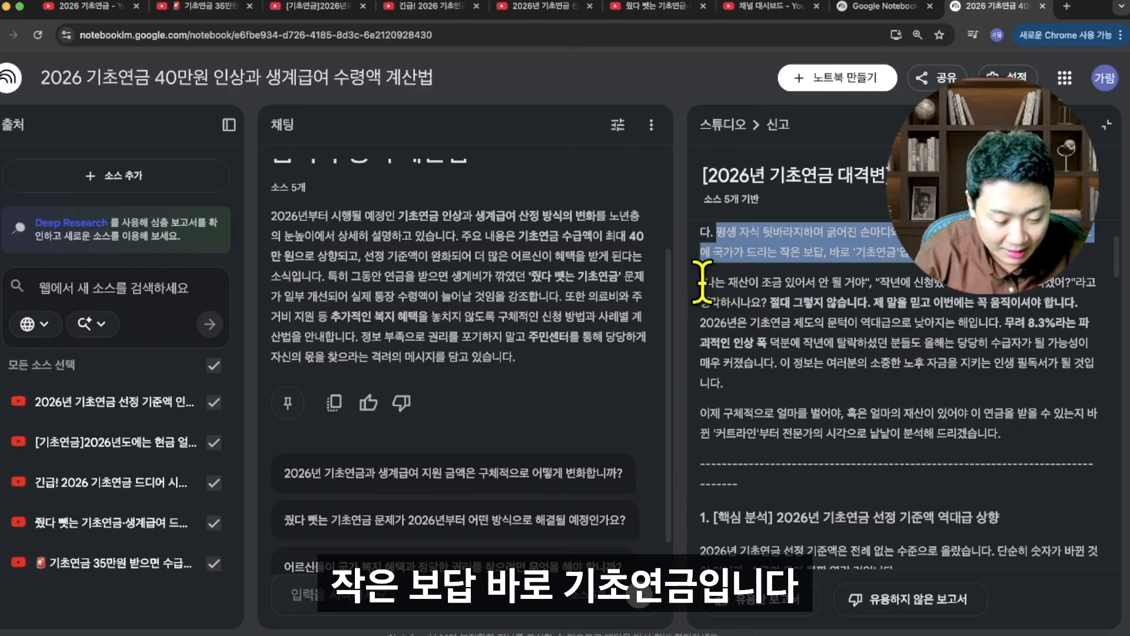
{"action": "left_click_drag", "start_coordinate": [703, 282], "coordinate": [880, 362]}
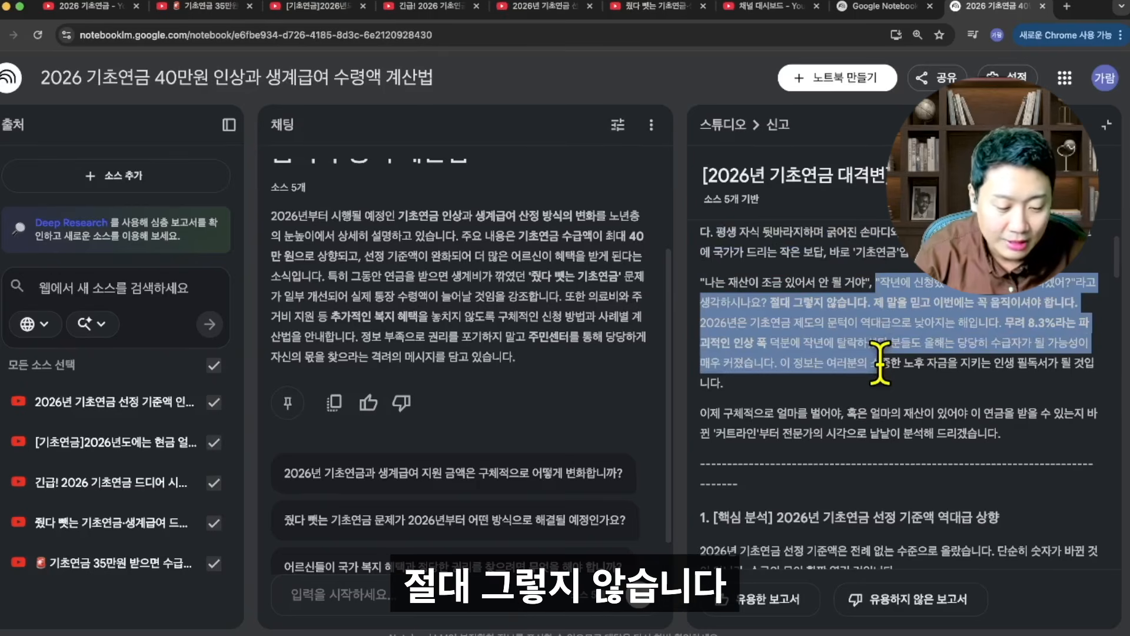
{"action": "left_click", "coordinate": [897, 321]}
{"action": "left_click_drag", "start_coordinate": [873, 302], "coordinate": [891, 415]}
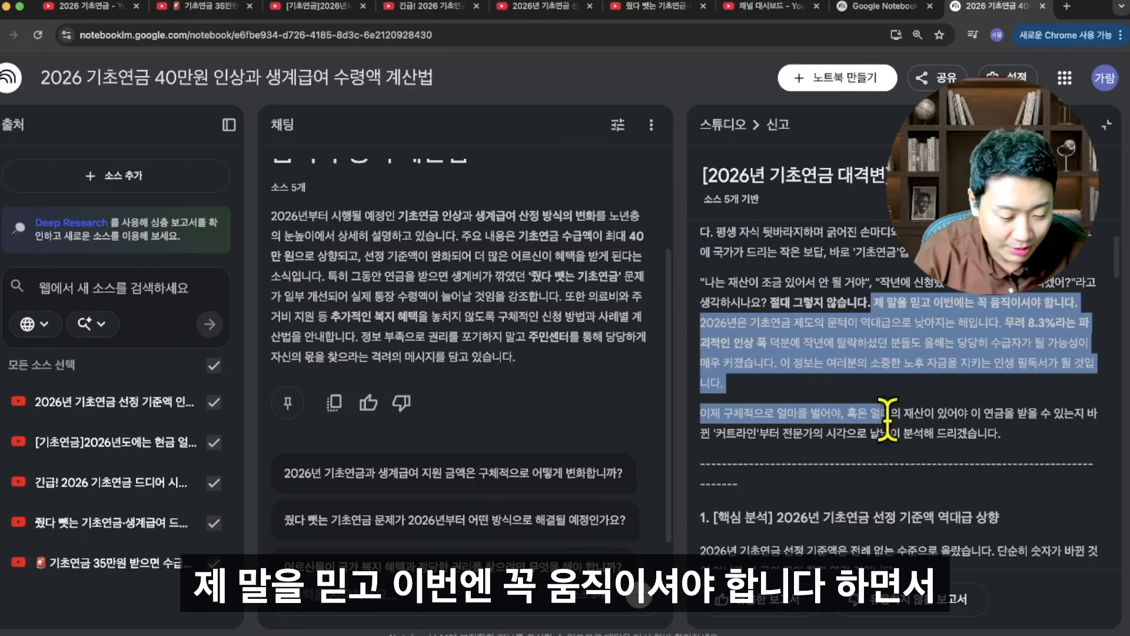
- Review the script's summary table and the numbered sections below it for parts that suit narration, and return to its beginning
{"action": "scroll", "coordinate": [897, 448], "scroll_direction": "down", "scroll_amount": 5}
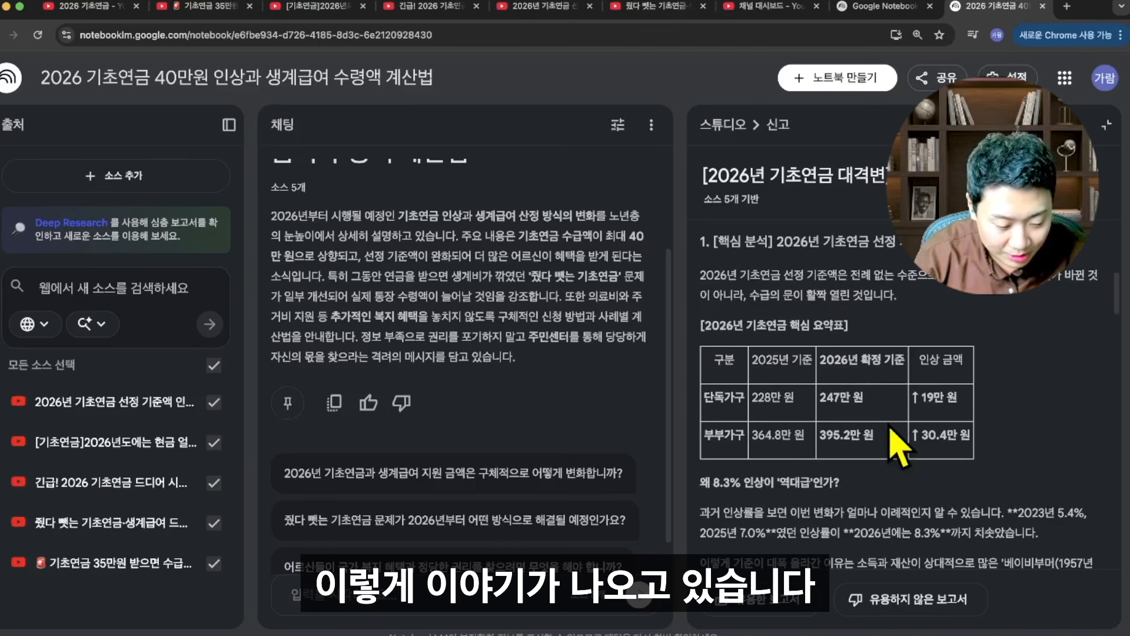
{"action": "scroll", "coordinate": [822, 397], "scroll_direction": "up", "scroll_amount": 2}
{"action": "left_click_drag", "start_coordinate": [709, 331], "coordinate": [929, 358]}
{"action": "scroll", "coordinate": [929, 358], "scroll_direction": "down", "scroll_amount": 3}
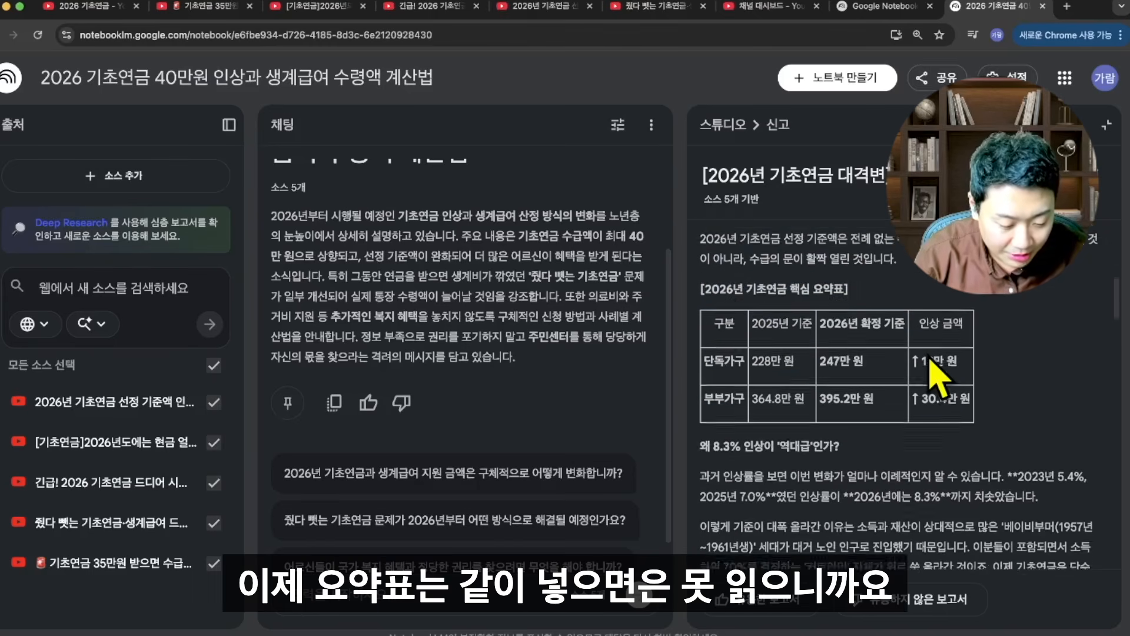
{"action": "left_click_drag", "start_coordinate": [700, 277], "coordinate": [1010, 395]}
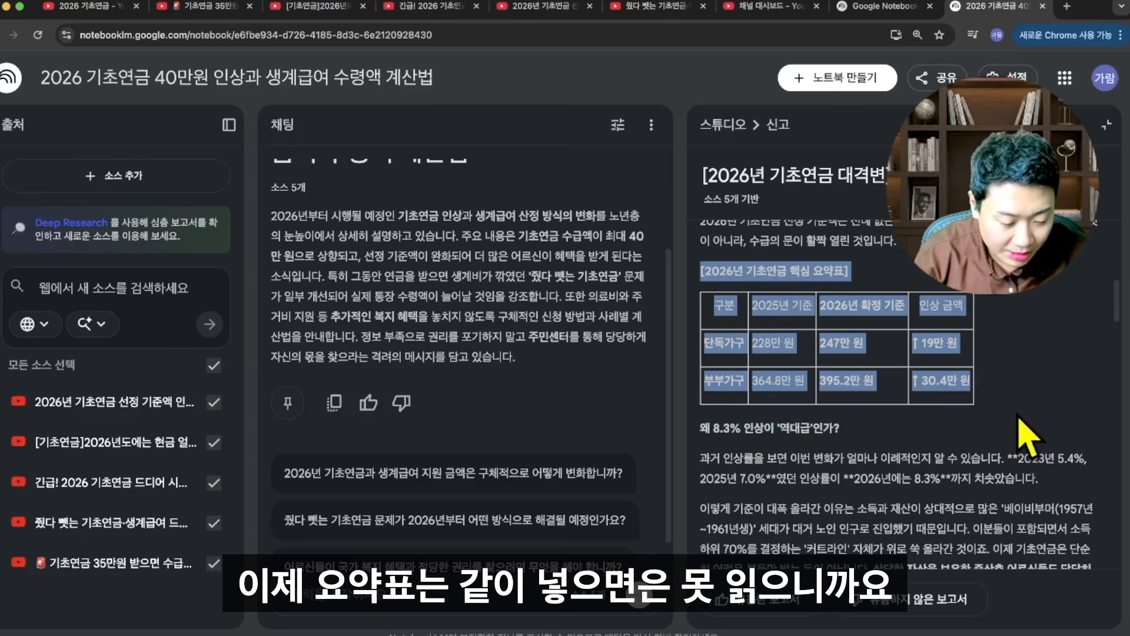
{"action": "scroll", "coordinate": [1017, 416], "scroll_direction": "down", "scroll_amount": 3}
{"action": "left_click_drag", "start_coordinate": [696, 299], "coordinate": [1003, 461]}
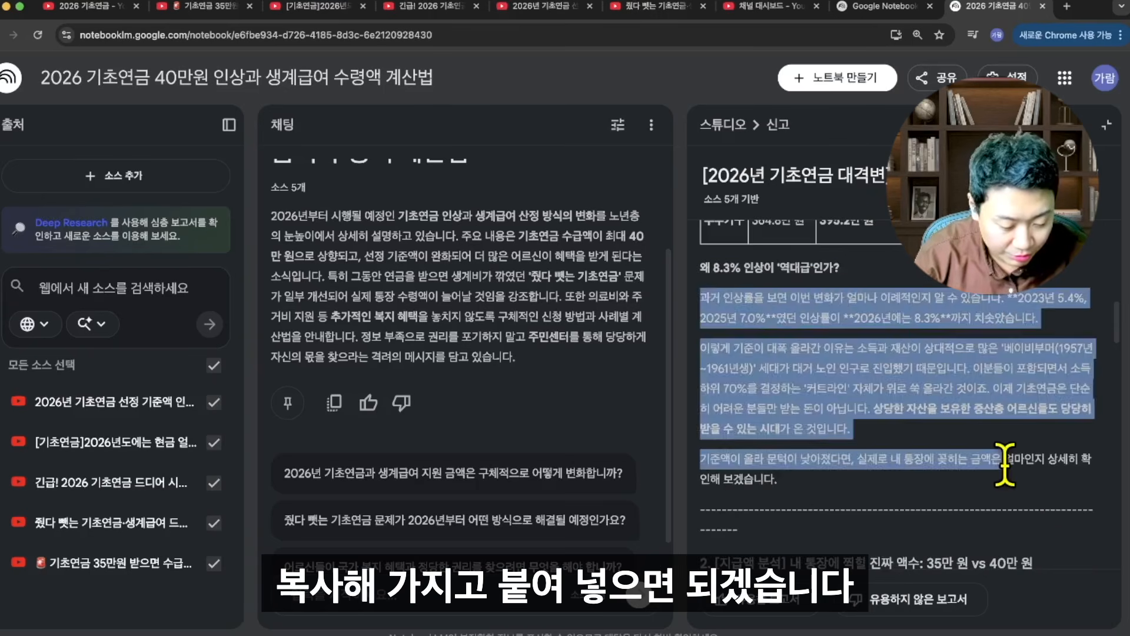
{"action": "left_click", "coordinate": [1004, 462]}
{"action": "scroll", "coordinate": [1005, 462], "scroll_direction": "down", "scroll_amount": 3}
{"action": "left_click_drag", "start_coordinate": [732, 380], "coordinate": [898, 456]}
{"action": "scroll", "coordinate": [898, 456], "scroll_direction": "down", "scroll_amount": 5}
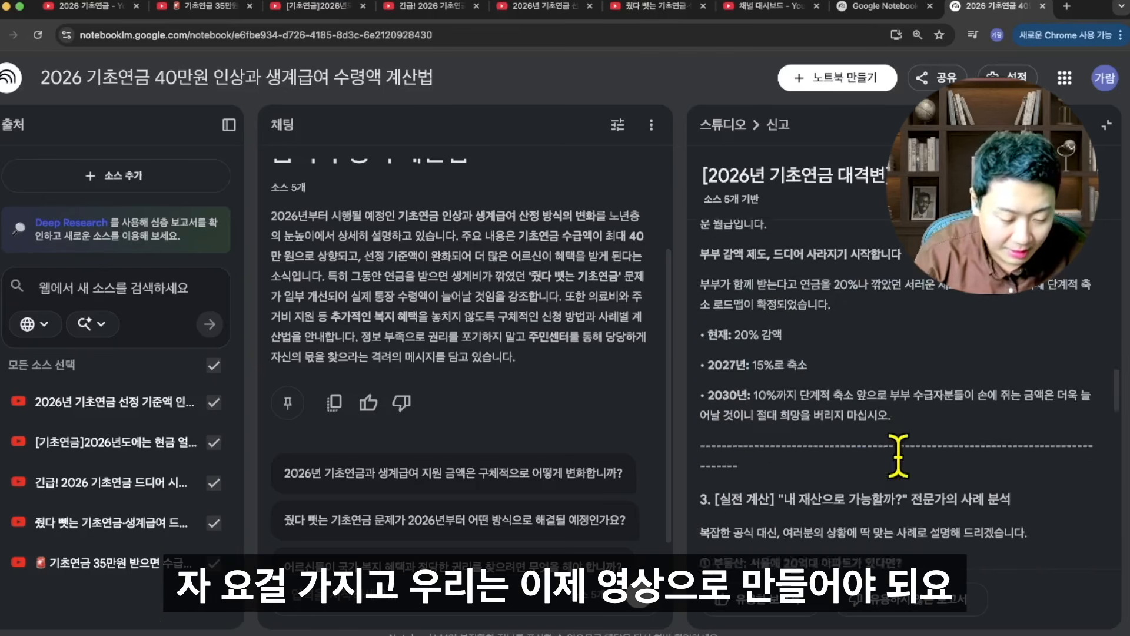
{"action": "scroll", "coordinate": [899, 456], "scroll_direction": "up", "scroll_amount": 10}
{"action": "scroll", "coordinate": [898, 457], "scroll_direction": "down", "scroll_amount": 5}
{"action": "scroll", "coordinate": [898, 456], "scroll_direction": "up", "scroll_amount": 15}
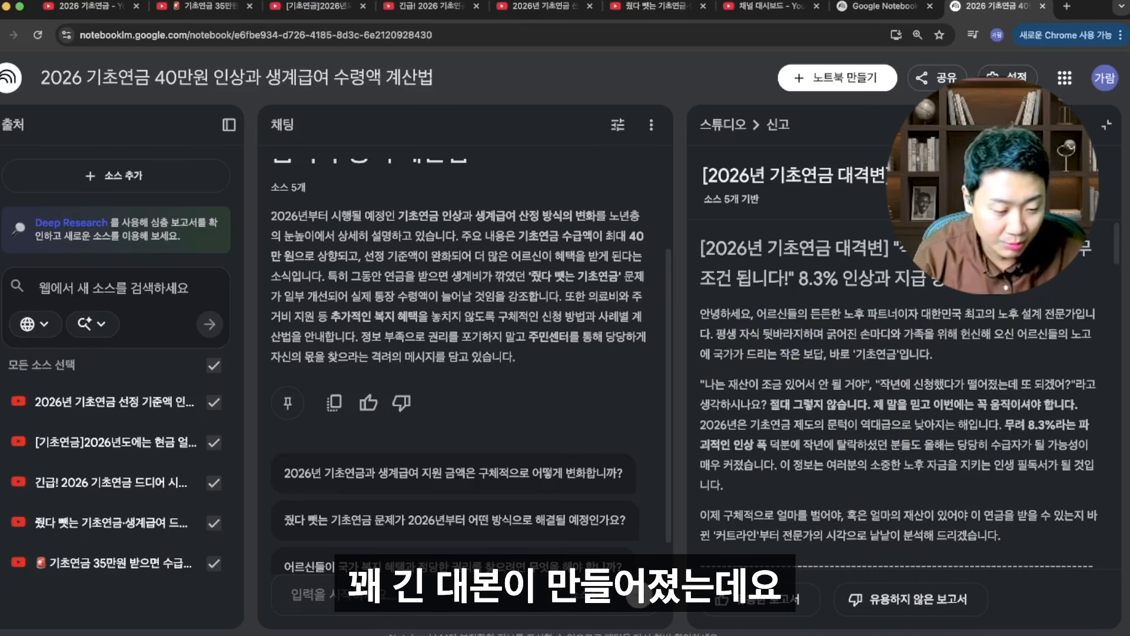
- Search for 발표시간계산기 in a new tab, open the speechtime.co.kr calculator, and paste the report script in to calculate its speaking time
{"action": "left_click", "coordinate": [1067, 6]}
{"action": "type", "text": "발"}
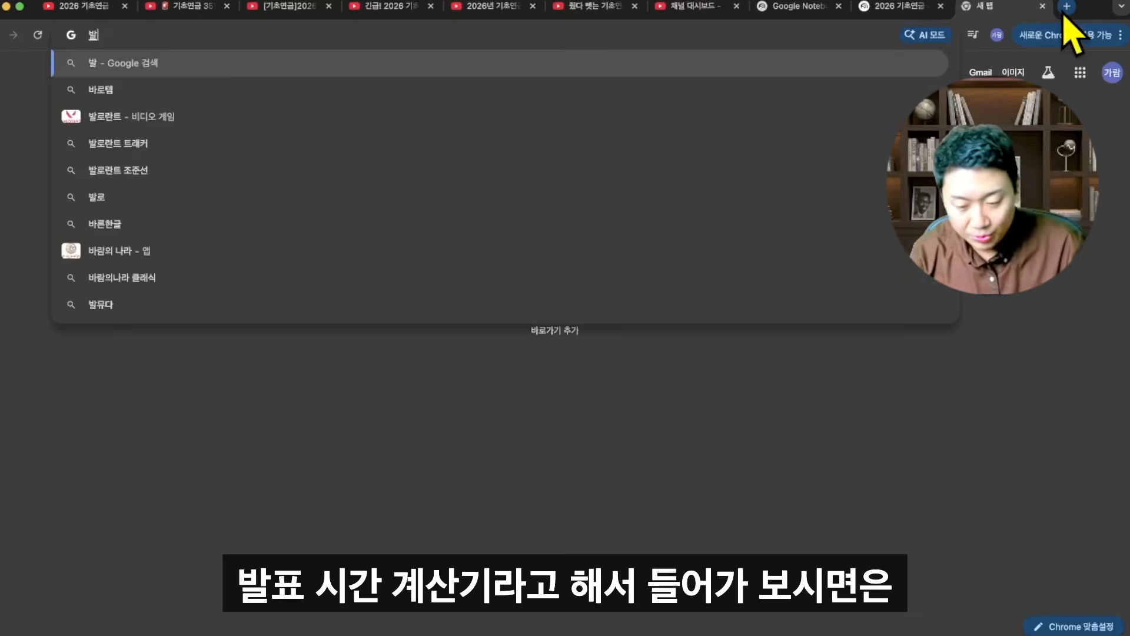
{"action": "type", "text": "표시간계산기"}
{"action": "key", "text": "Return"}
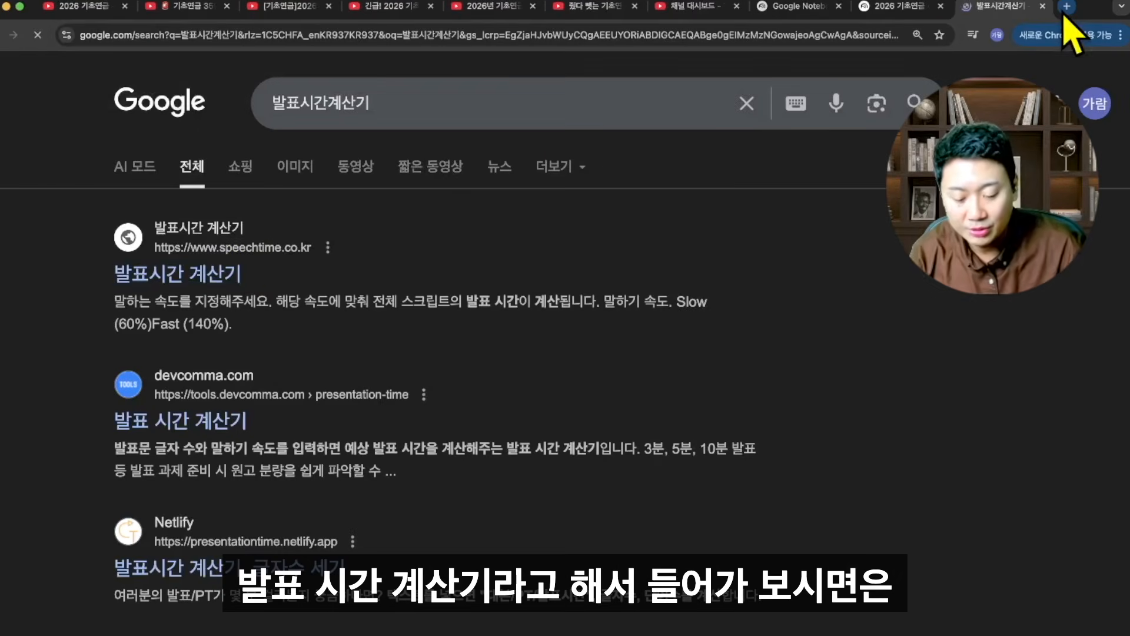
{"action": "left_click", "coordinate": [297, 275]}
{"action": "left_click", "coordinate": [744, 302]}
{"action": "key", "text": "ctrl+v"}
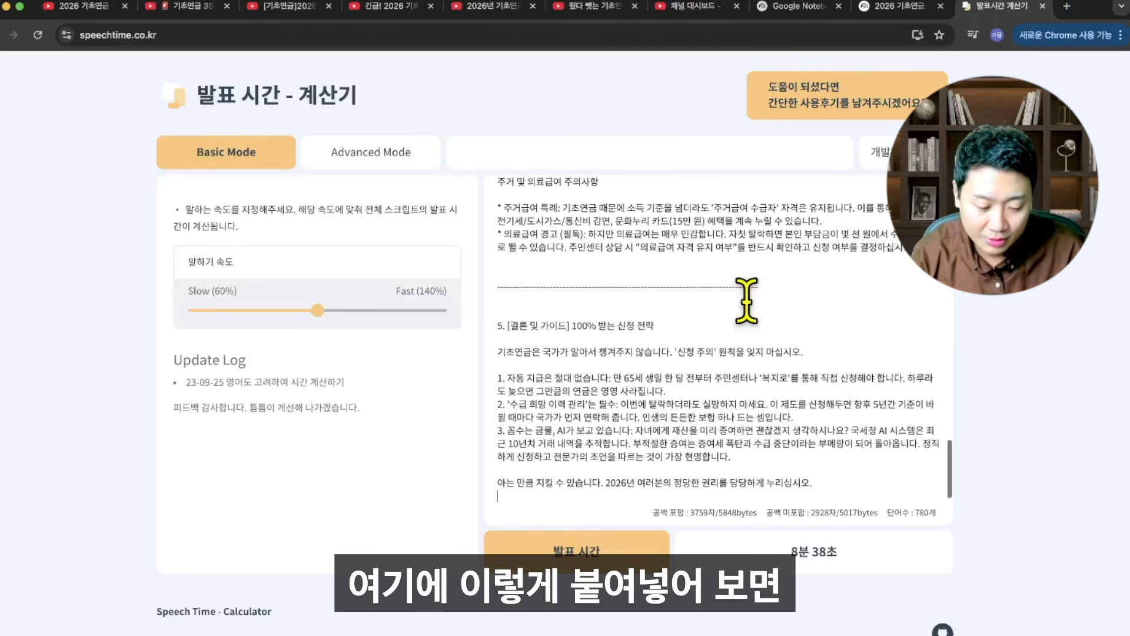
- Check the pasted script and its speaking time in the calculator, and return to the NotebookLM report to look through it
{"action": "scroll", "coordinate": [802, 396], "scroll_direction": "down", "scroll_amount": 1}
{"action": "scroll", "coordinate": [800, 397], "scroll_direction": "up", "scroll_amount": 5}
{"action": "scroll", "coordinate": [799, 406], "scroll_direction": "down", "scroll_amount": 5}
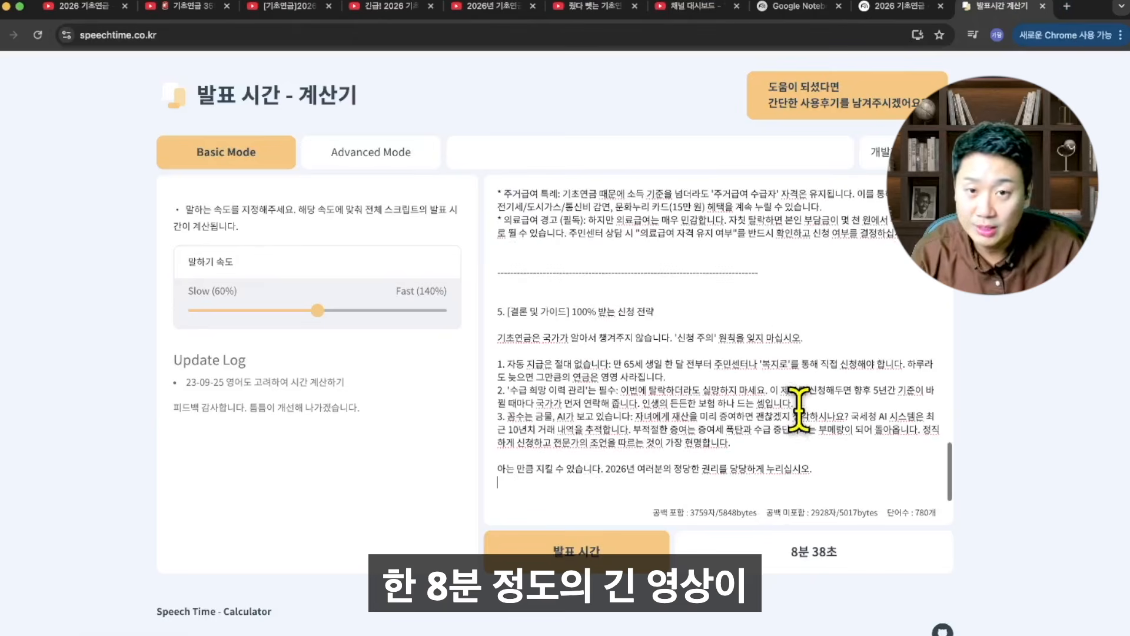
{"action": "scroll", "coordinate": [799, 406], "scroll_direction": "up", "scroll_amount": 15}
{"action": "left_click", "coordinate": [888, 10]}
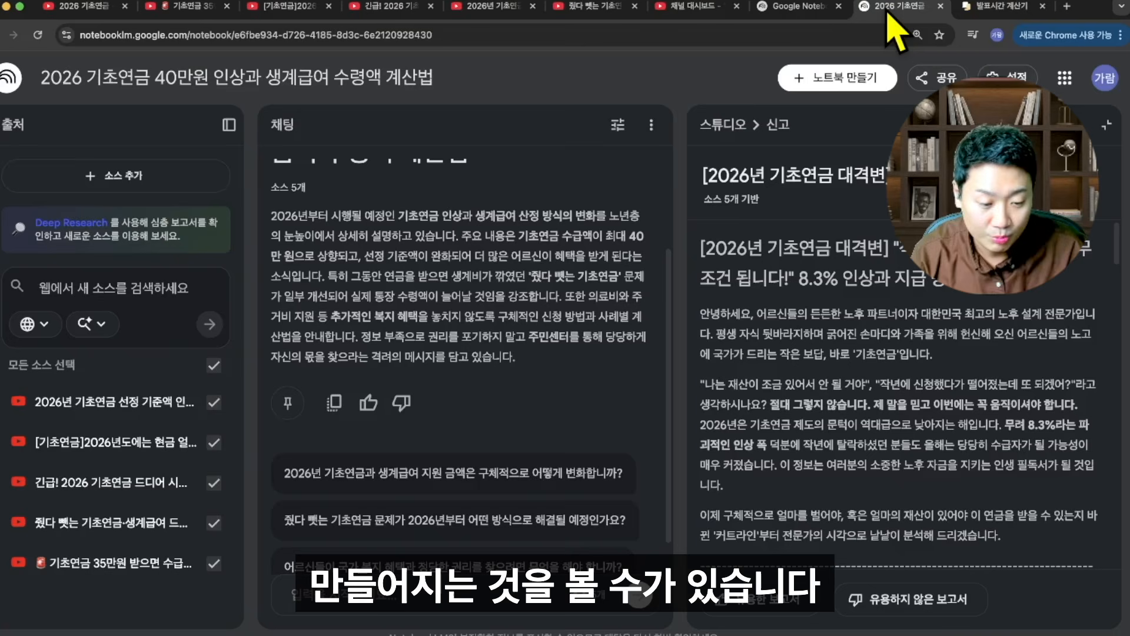
{"action": "scroll", "coordinate": [827, 379], "scroll_direction": "down", "scroll_amount": 10}
{"action": "scroll", "coordinate": [827, 378], "scroll_direction": "up", "scroll_amount": 10}
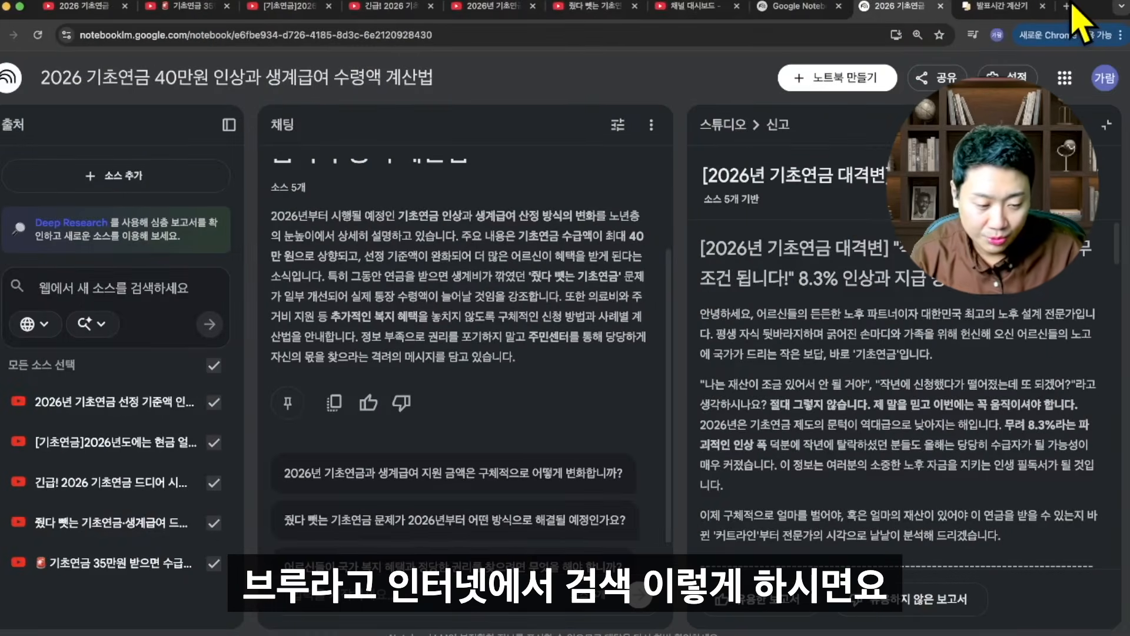
- Search for 브루 in a new browser tab and open the official Vrew website, vrew.ai
{"action": "left_click", "coordinate": [1073, 6]}
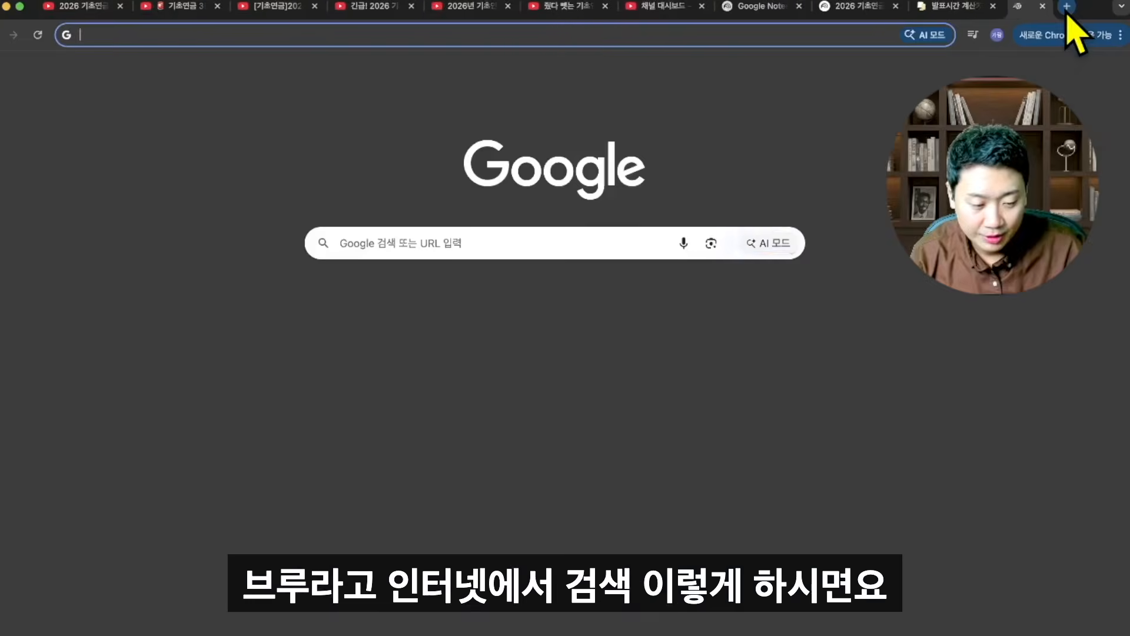
{"action": "type", "text": "브루"}
{"action": "key", "text": "Return"}
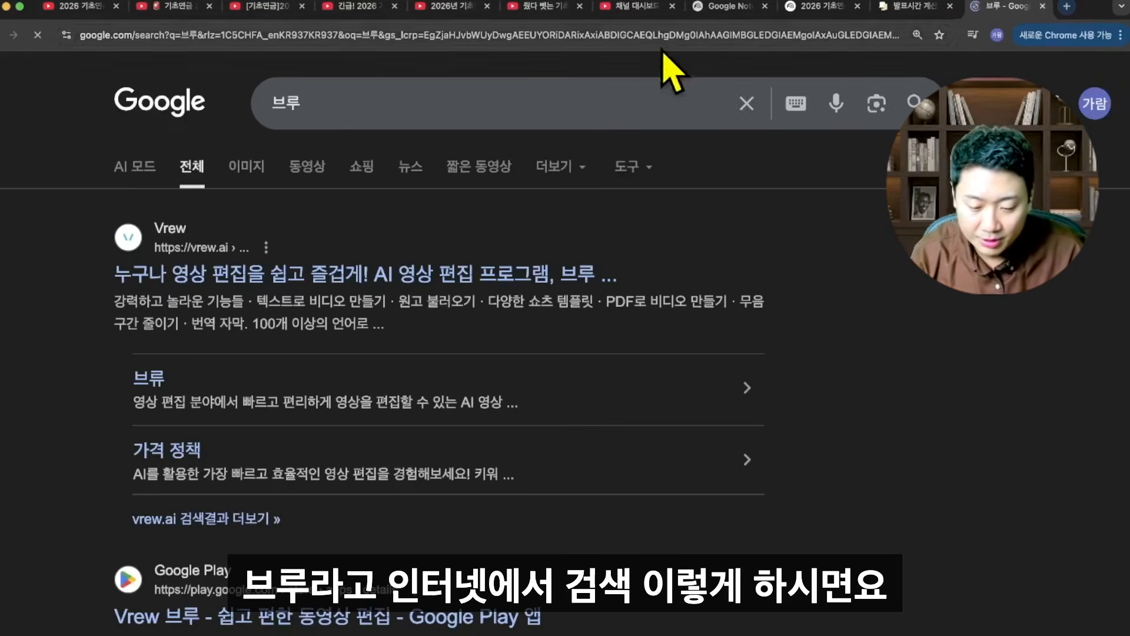
{"action": "left_click", "coordinate": [300, 274]}
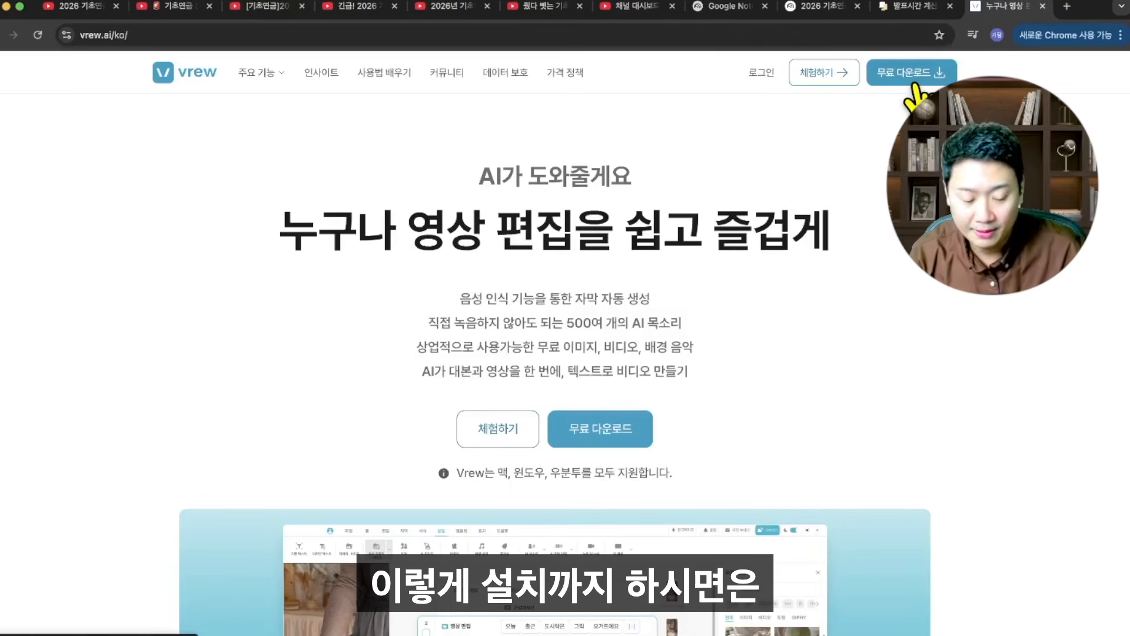
- Switch from the browser to the installed Vrew desktop application by searching for vrew on the computer
{"action": "key", "text": "super+space"}
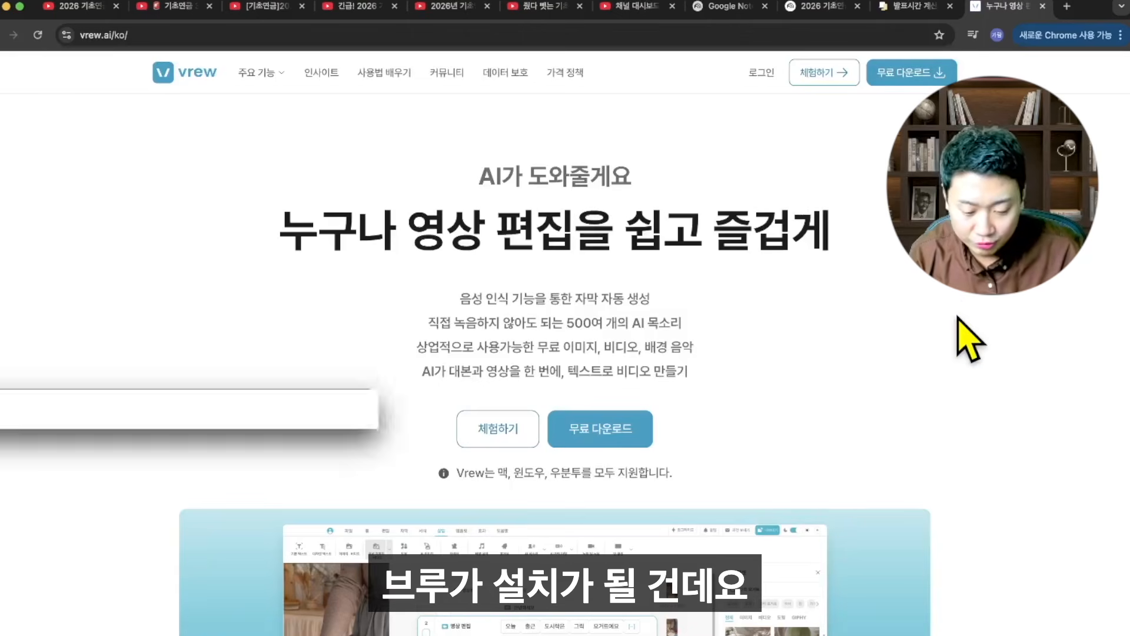
{"action": "type", "text": "vrew"}
{"action": "key", "text": "Return"}
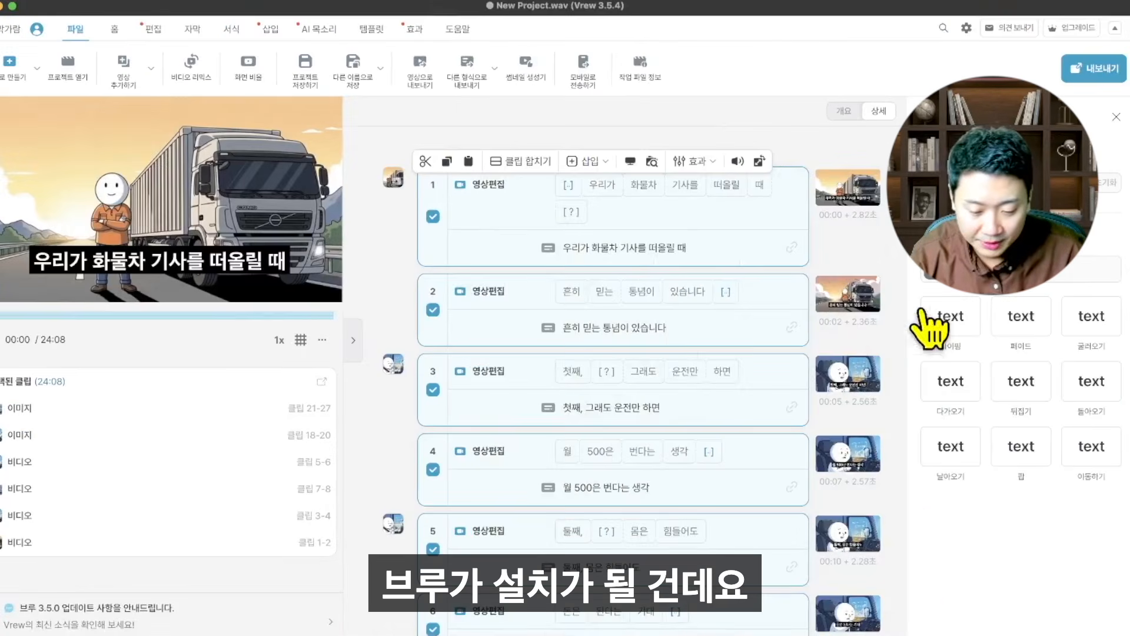
- Open the Vrew account page, log out of the current account, and switch to the free account
{"action": "left_click", "coordinate": [6, 74]}
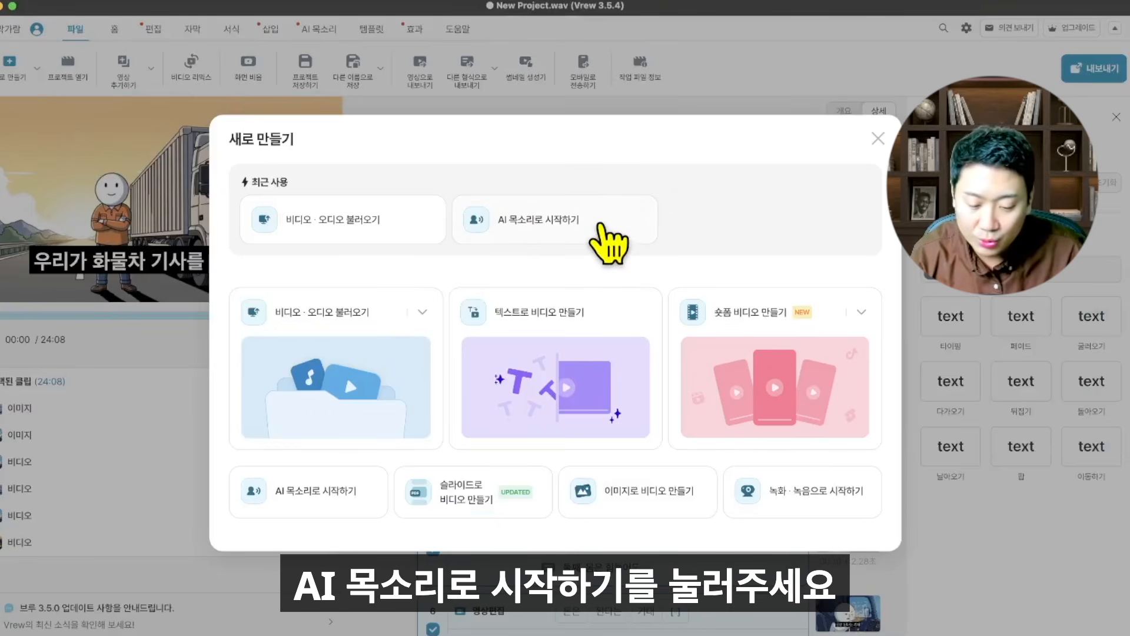
{"action": "left_click", "coordinate": [90, 94]}
{"action": "left_click", "coordinate": [36, 30]}
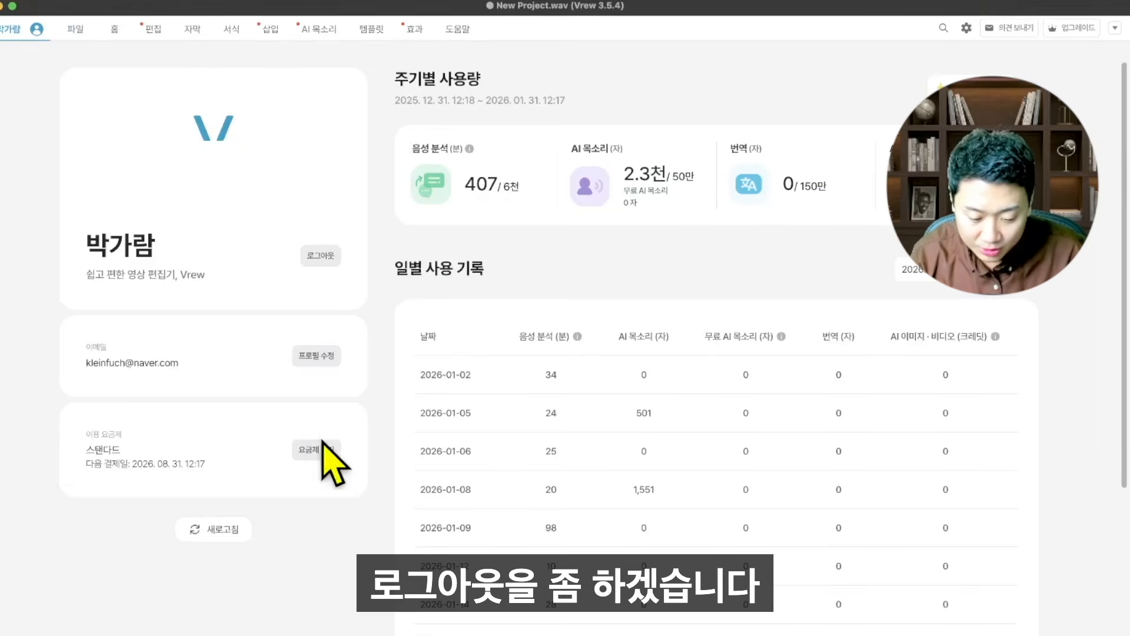
{"action": "left_click", "coordinate": [320, 256]}
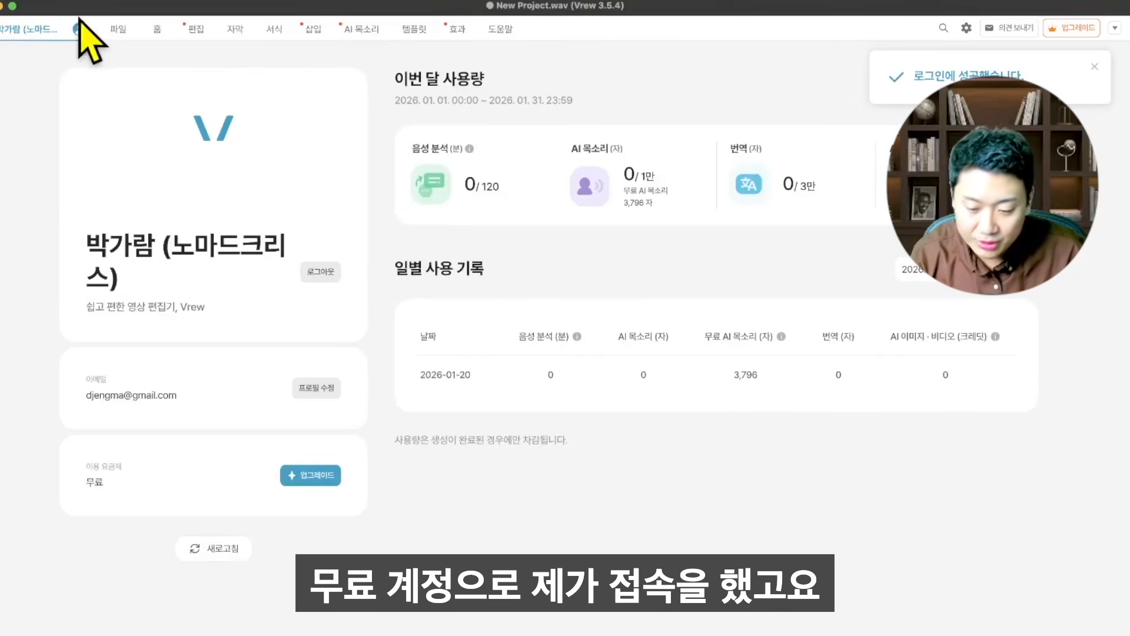
- Create a new project with AI 목소리로 시작하기, discarding the open project without saving it
{"action": "left_click", "coordinate": [114, 32]}
{"action": "left_click", "coordinate": [10, 75]}
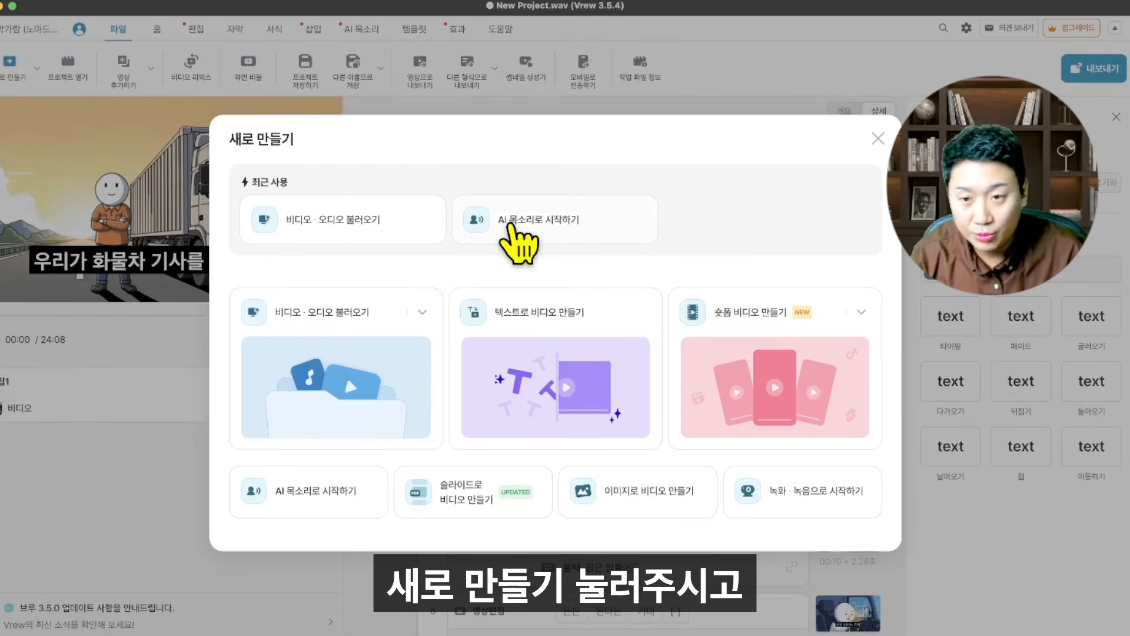
{"action": "left_click", "coordinate": [517, 241]}
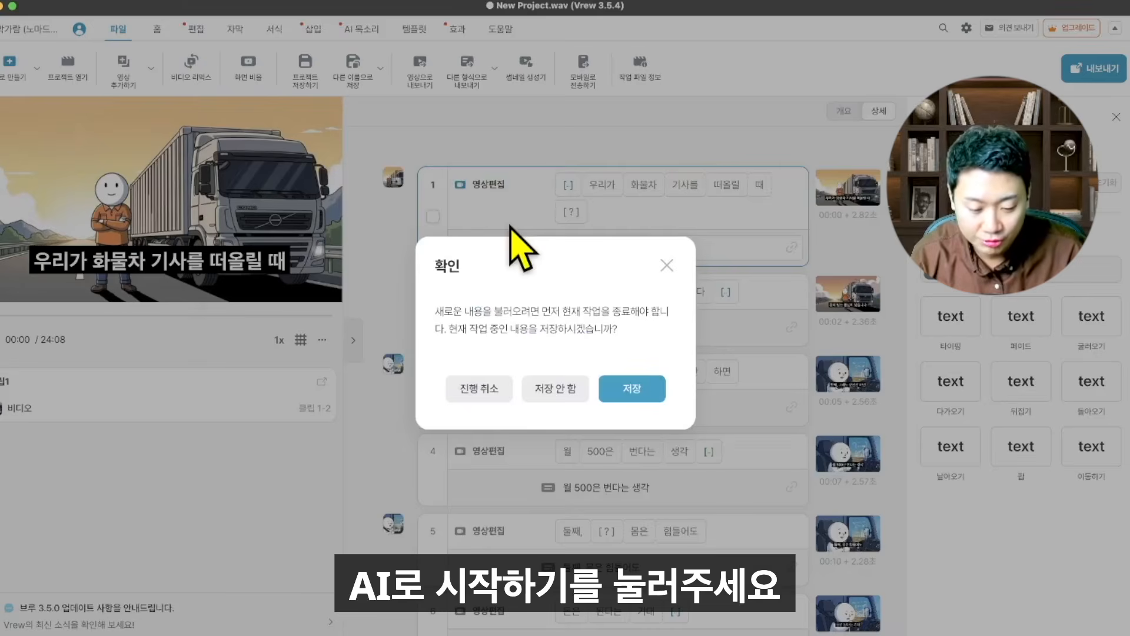
{"action": "left_click", "coordinate": [565, 390]}
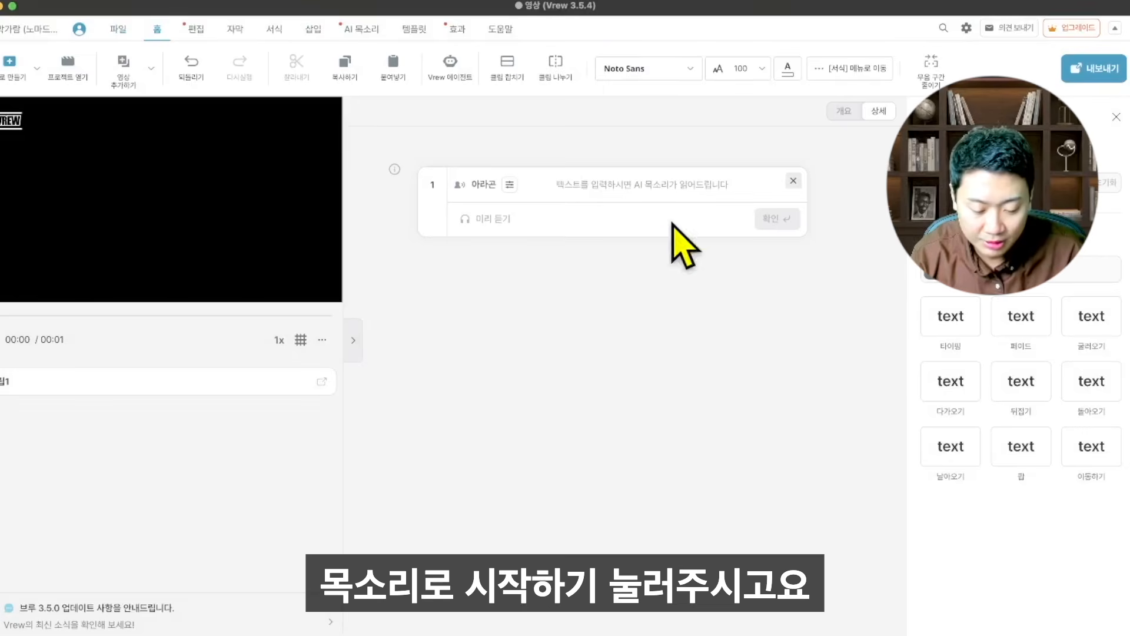
- Open the clip's AI voice settings and widen the Korean voice filters to include 무료, 여성 and 청년
{"action": "left_click", "coordinate": [510, 185]}
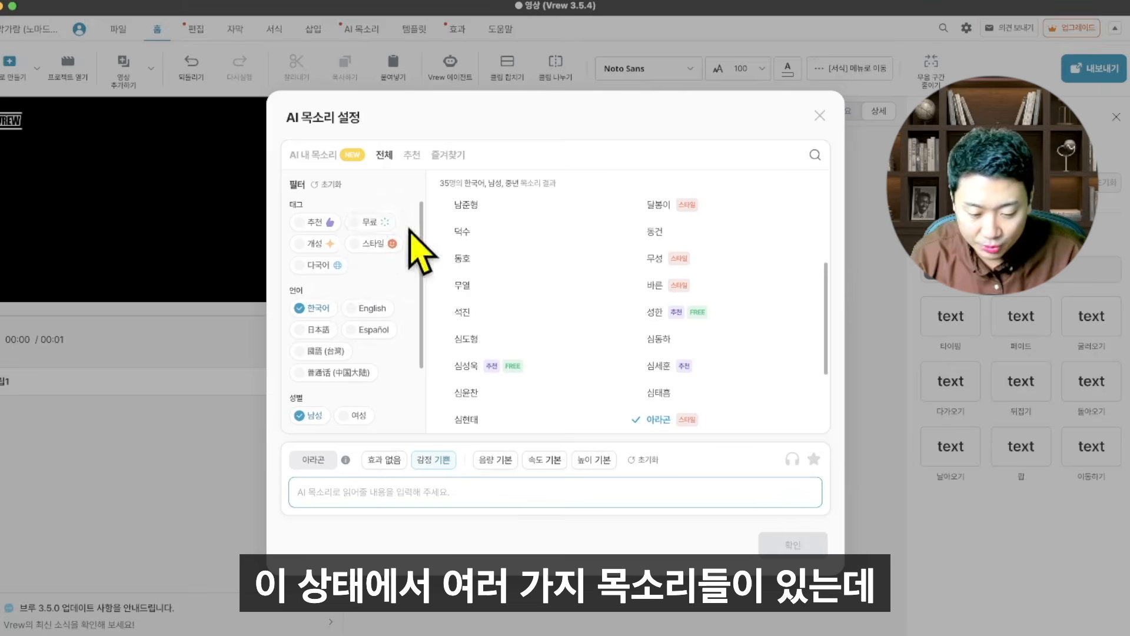
{"action": "left_click", "coordinate": [362, 226]}
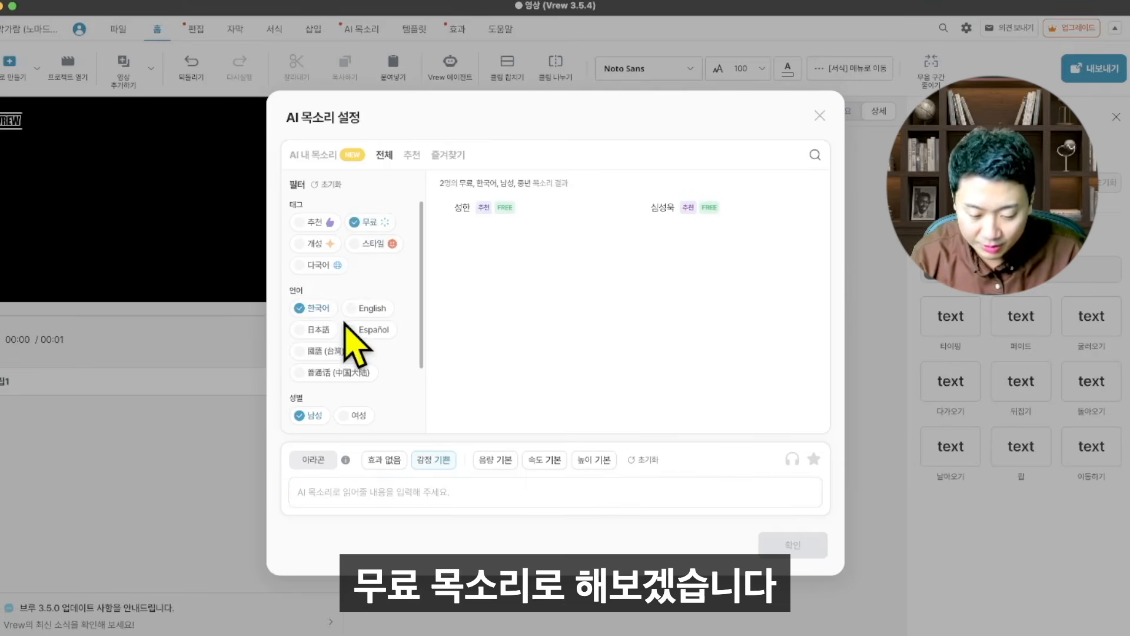
{"action": "scroll", "coordinate": [348, 330], "scroll_direction": "down", "scroll_amount": 2}
{"action": "scroll", "coordinate": [350, 294], "scroll_direction": "up", "scroll_amount": 2}
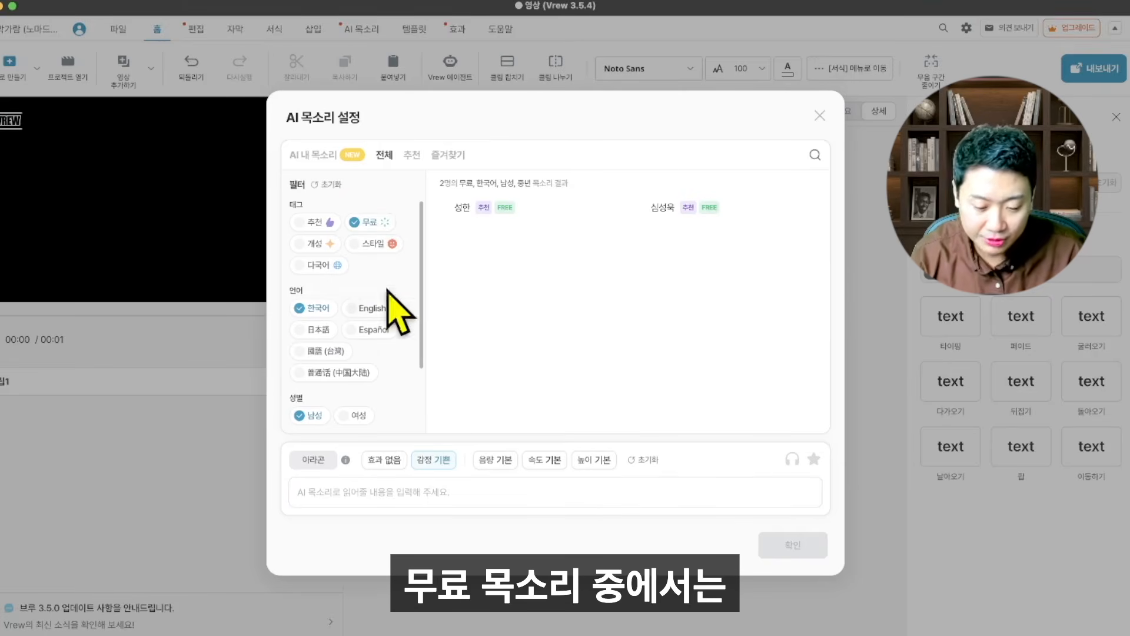
{"action": "scroll", "coordinate": [389, 312], "scroll_direction": "down", "scroll_amount": 2}
{"action": "scroll", "coordinate": [382, 327], "scroll_direction": "up", "scroll_amount": 2}
{"action": "scroll", "coordinate": [371, 368], "scroll_direction": "down", "scroll_amount": 2}
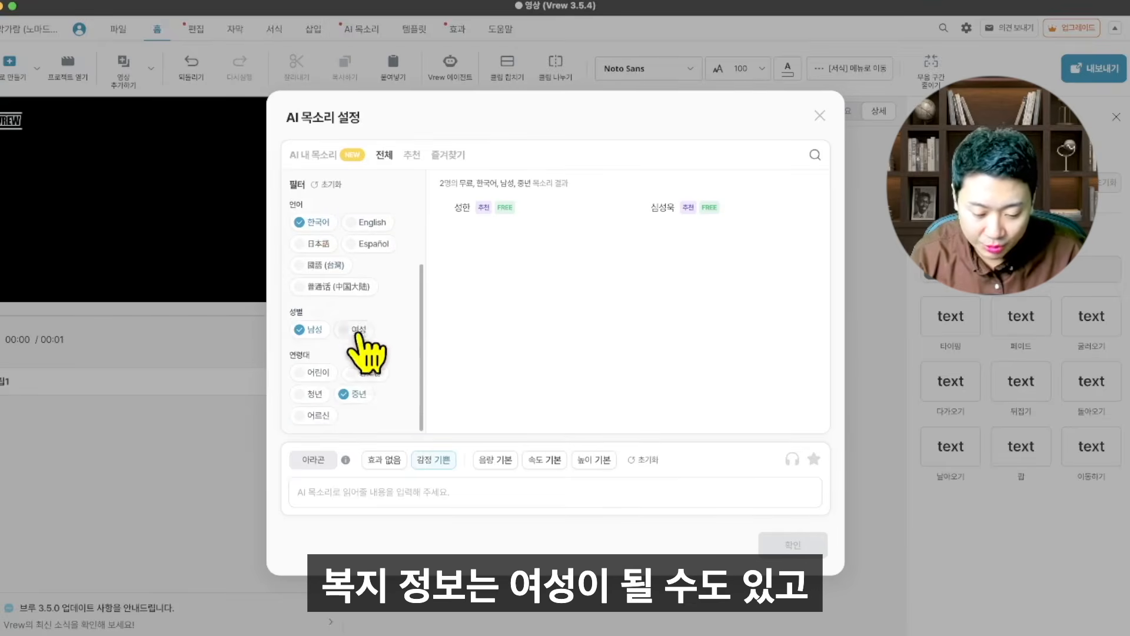
{"action": "left_click", "coordinate": [357, 329]}
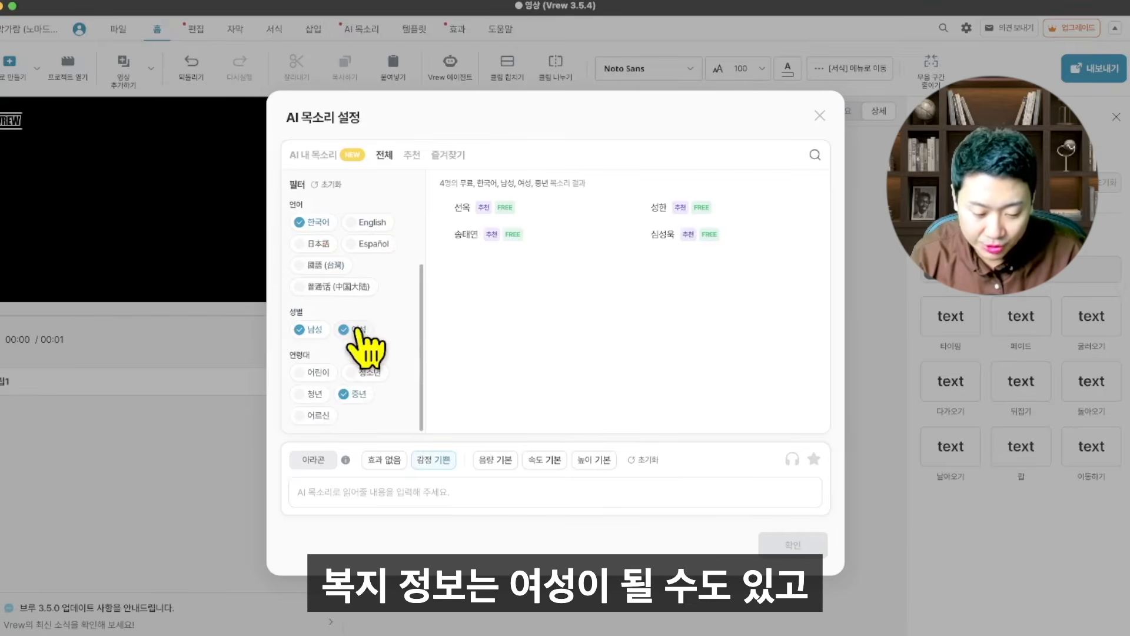
{"action": "left_click", "coordinate": [301, 394]}
- Preview the filtered free voices and choose 손서현 as the AI voice
{"action": "mouse_move", "coordinate": [744, 207]}
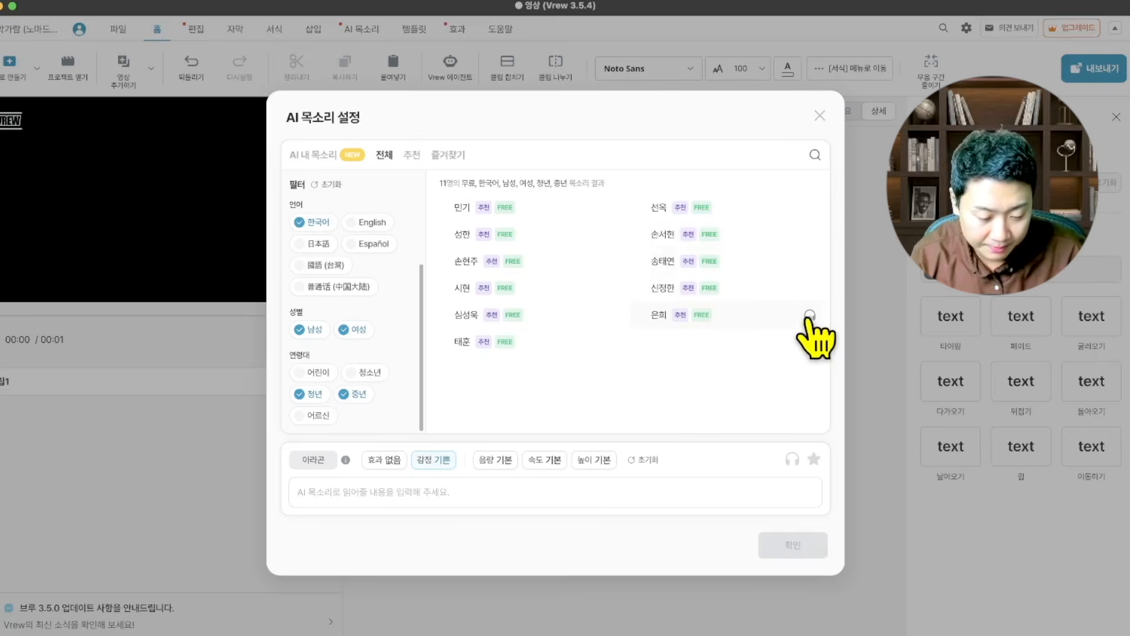
{"action": "mouse_move", "coordinate": [596, 213]}
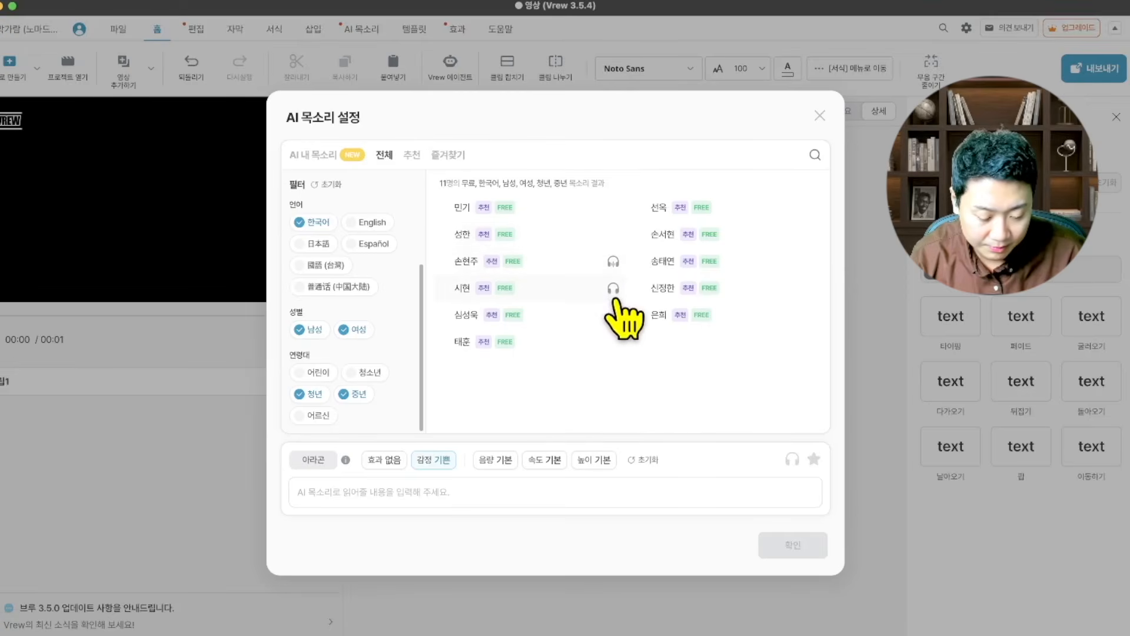
{"action": "left_click", "coordinate": [805, 236]}
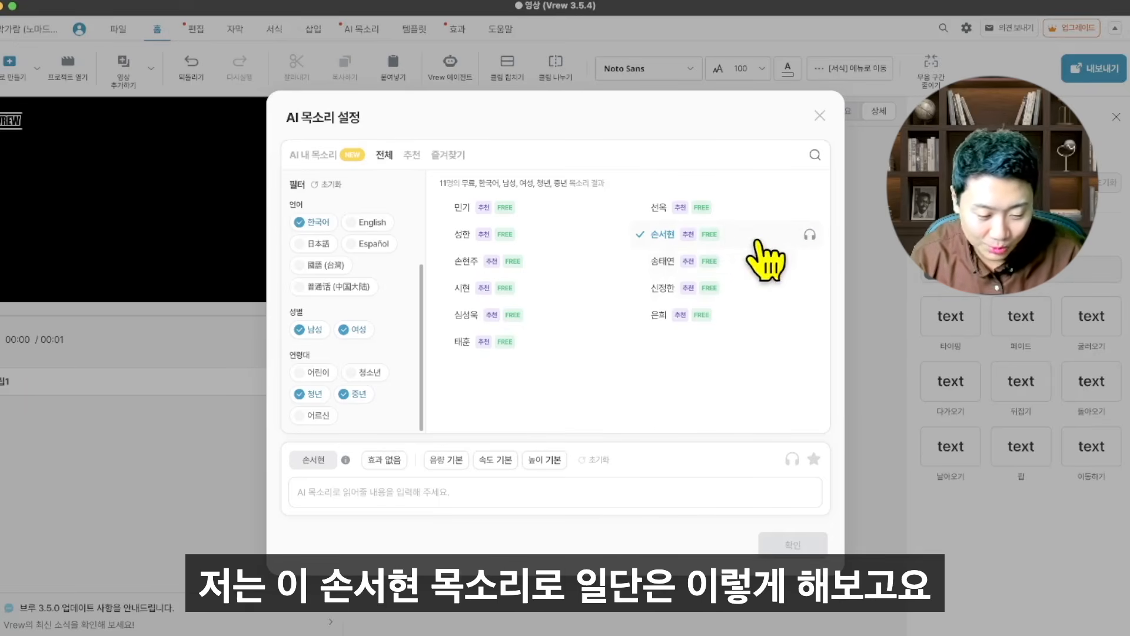
- Return to the NotebookLM report and review its introduction and summary table for text suitable as narration
{"action": "left_click", "coordinate": [483, 496]}
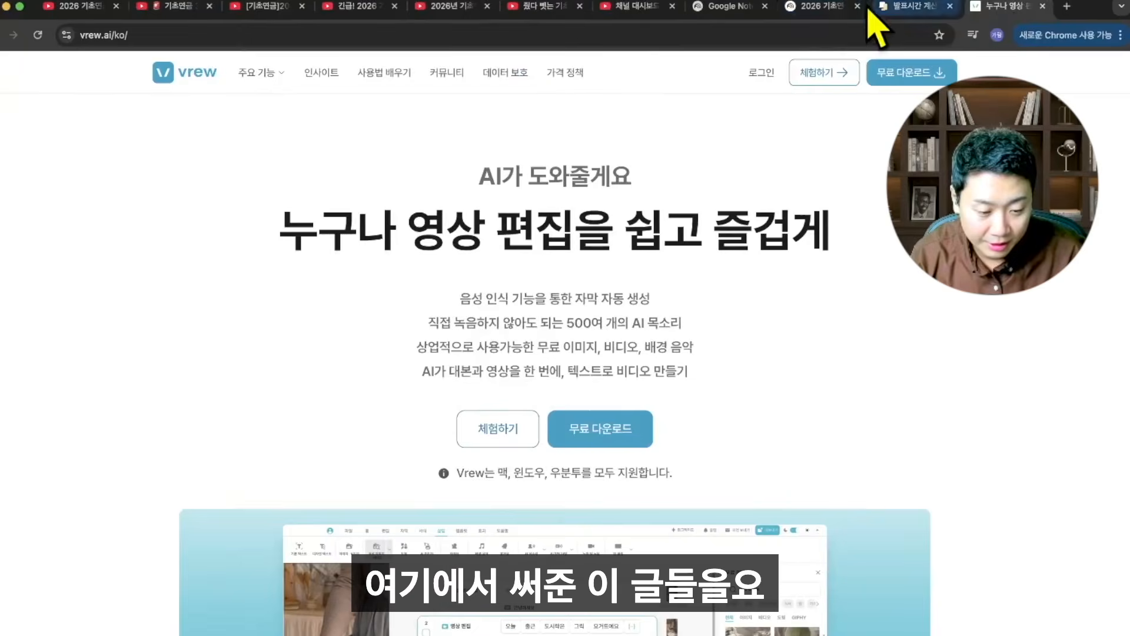
{"action": "left_click", "coordinate": [811, 9]}
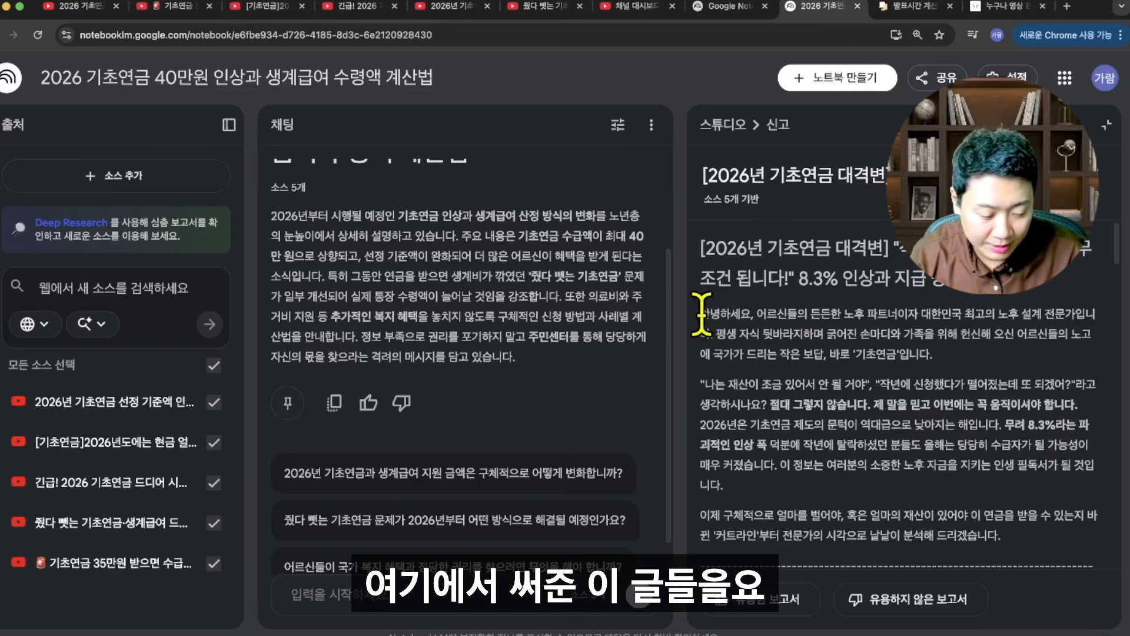
{"action": "left_click_drag", "start_coordinate": [701, 312], "coordinate": [947, 536]}
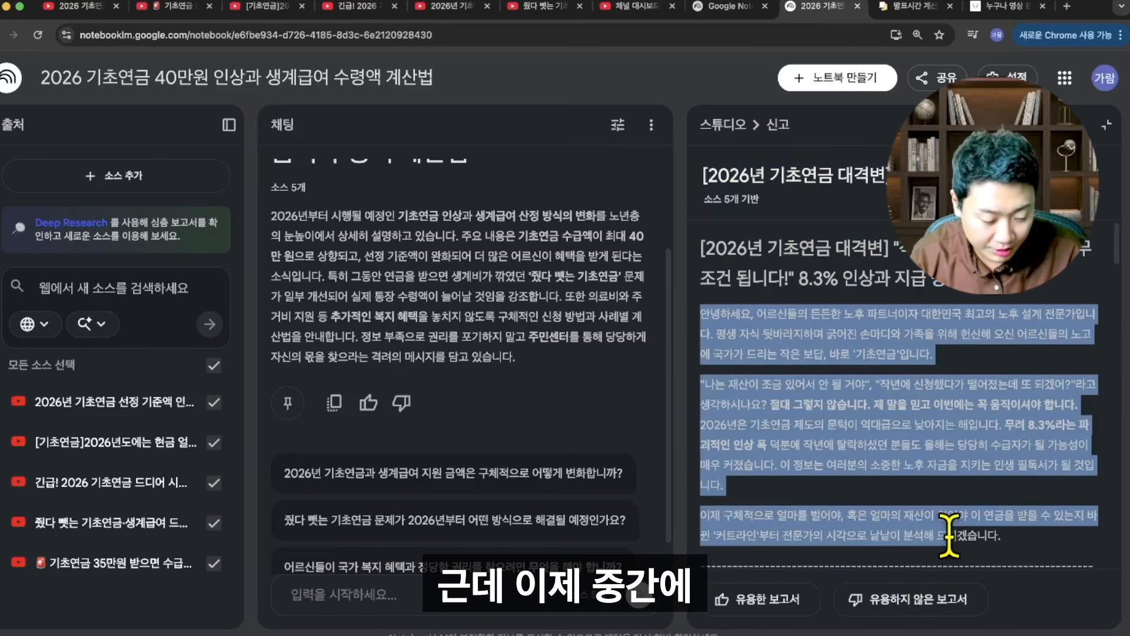
{"action": "scroll", "coordinate": [948, 536], "scroll_direction": "down", "scroll_amount": 3}
{"action": "scroll", "coordinate": [921, 396], "scroll_direction": "down", "scroll_amount": 4}
{"action": "scroll", "coordinate": [902, 341], "scroll_direction": "up", "scroll_amount": 7}
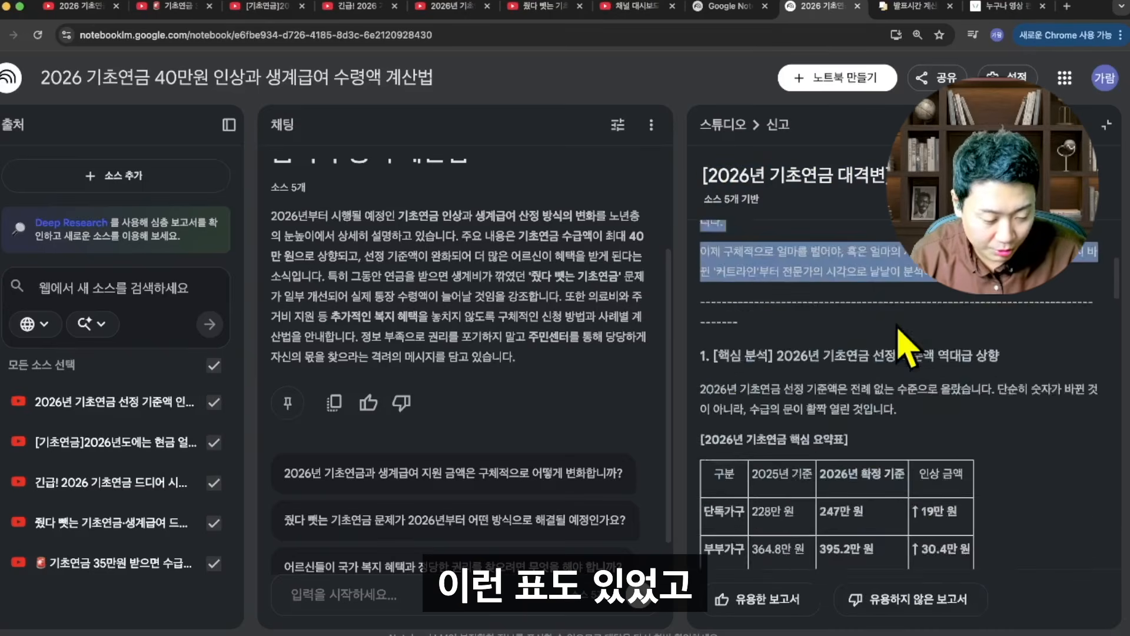
- Try to use the whole report script as the AI voice text in Vrew and confirm it
{"action": "key", "text": "super+c"}
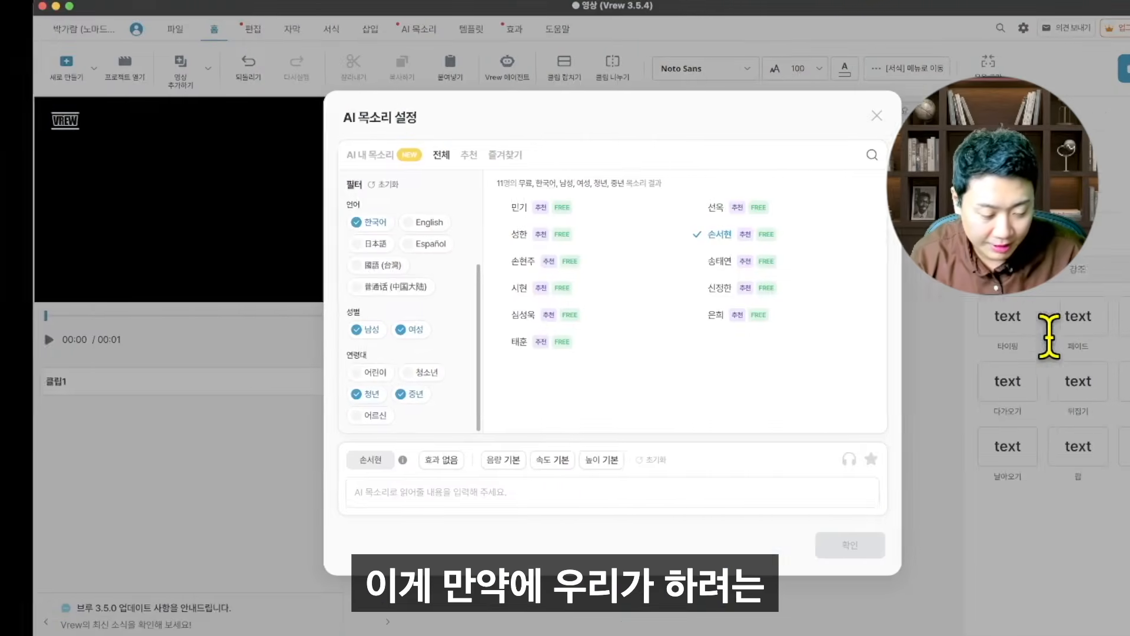
{"action": "left_click", "coordinate": [492, 494]}
{"action": "key", "text": "super+v"}
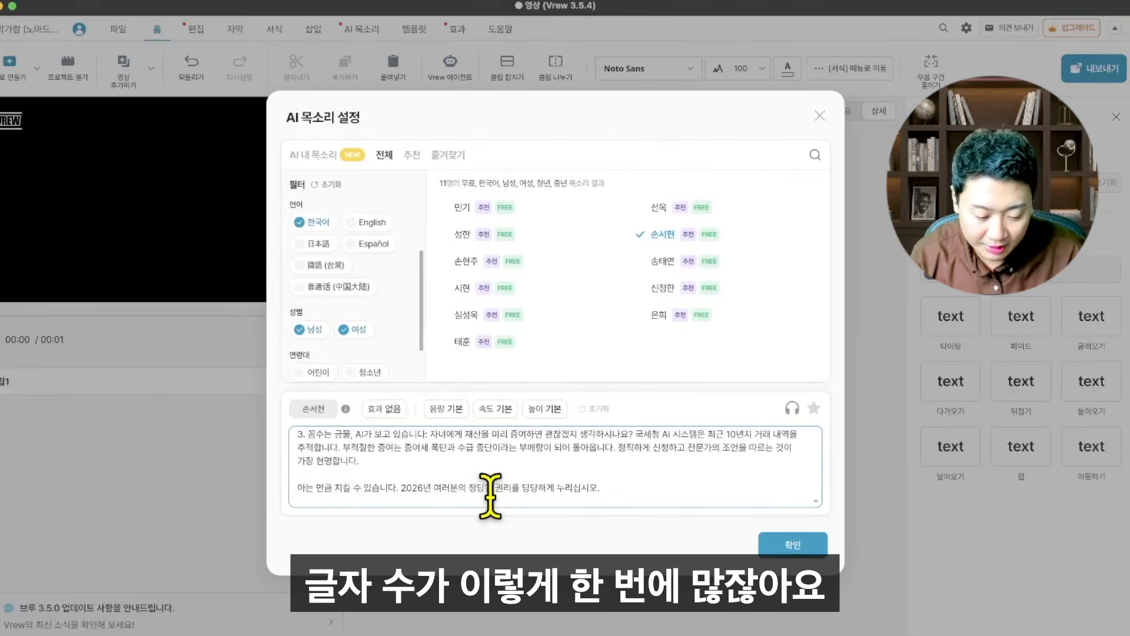
{"action": "scroll", "coordinate": [491, 496], "scroll_direction": "down", "scroll_amount": 1}
{"action": "left_click", "coordinate": [771, 544]}
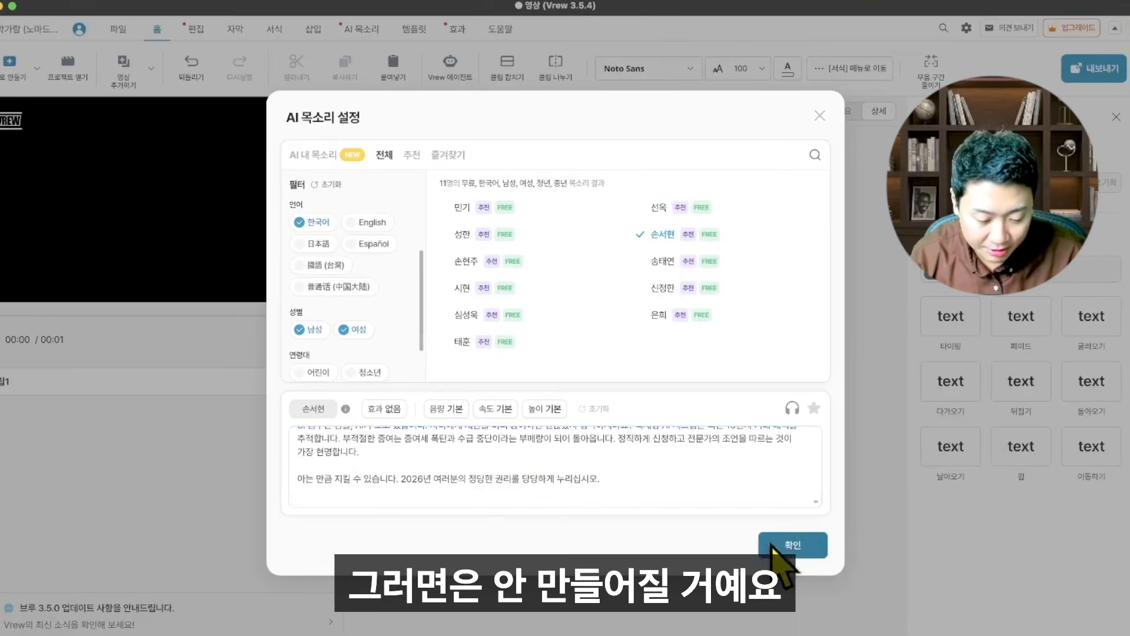
- Read the free plan's character limit, dismiss the upgrade notice, and clear the pasted script from the clip
{"action": "left_click_drag", "start_coordinate": [474, 301], "coordinate": [600, 318]}
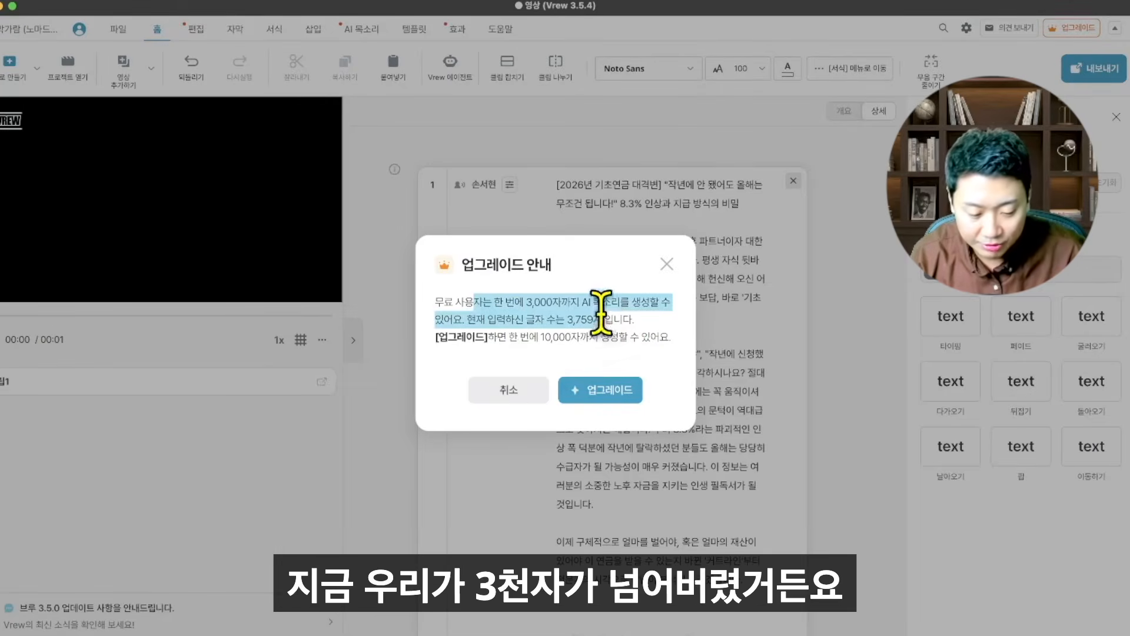
{"action": "left_click_drag", "start_coordinate": [515, 302], "coordinate": [601, 301]}
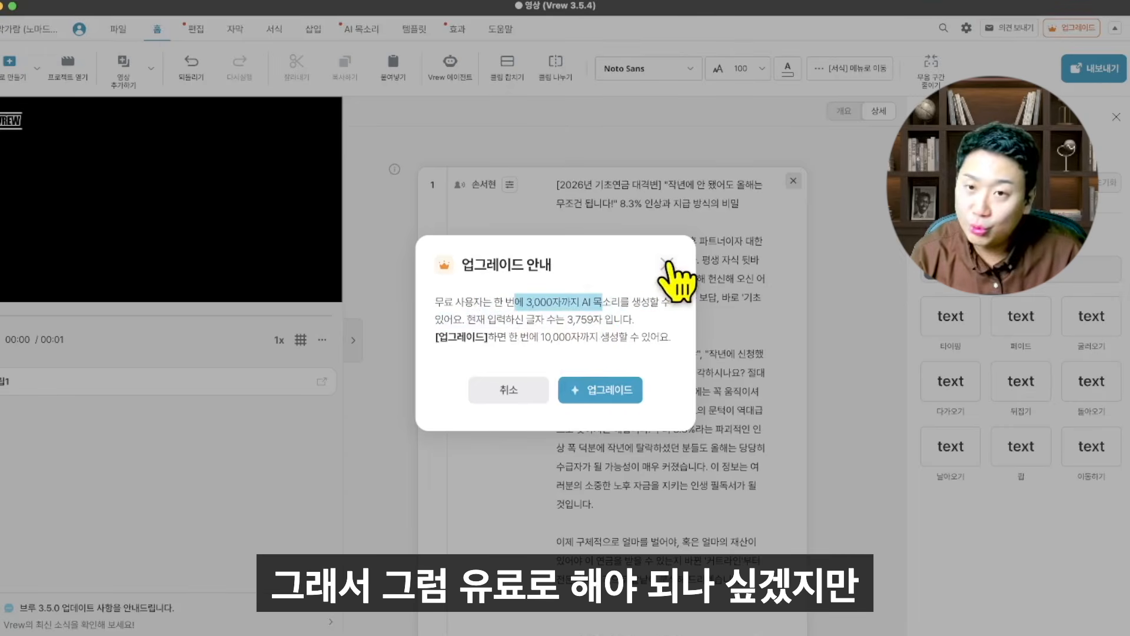
{"action": "left_click", "coordinate": [667, 262]}
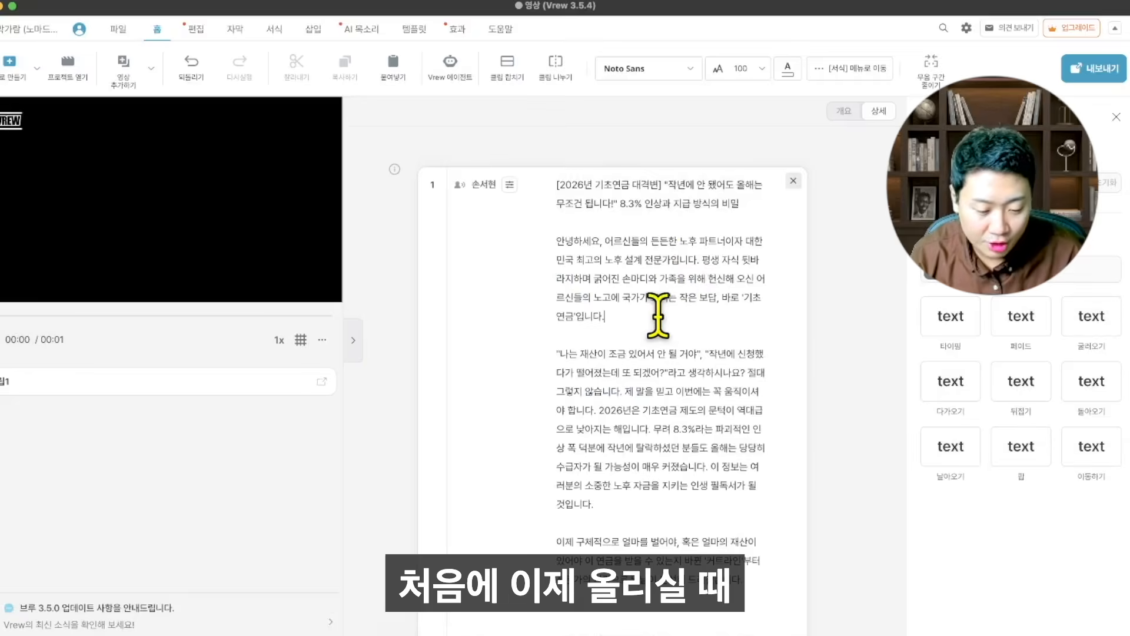
{"action": "scroll", "coordinate": [659, 317], "scroll_direction": "down", "scroll_amount": 2}
{"action": "key", "text": "super+a"}
{"action": "key", "text": "BackSpace"}
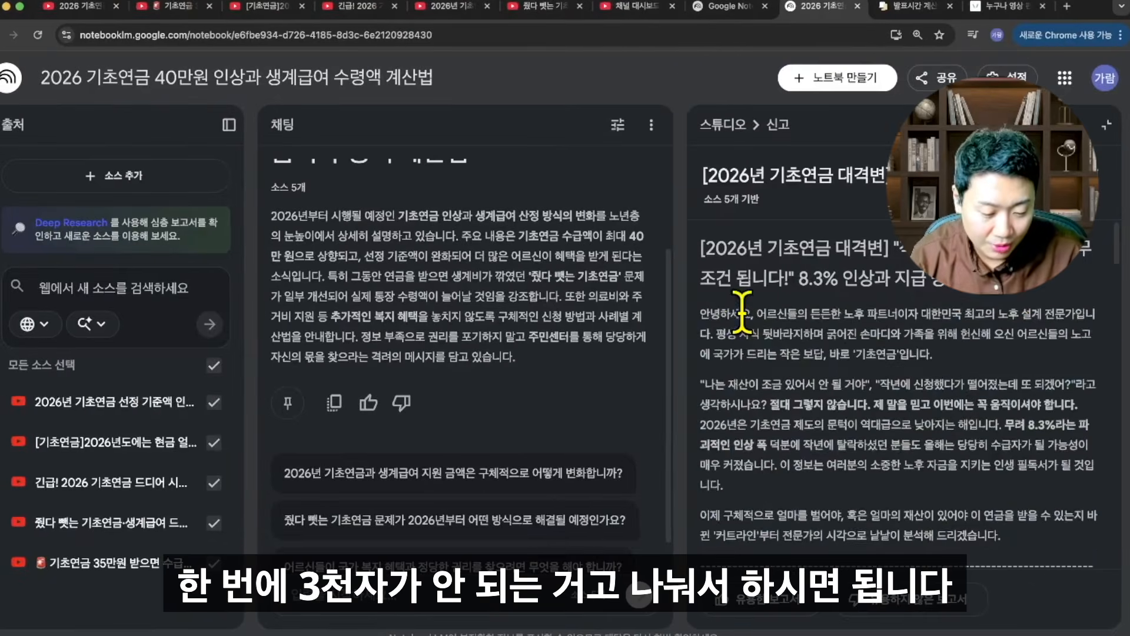
- Copy the report's opening paragraphs from the greeting up to section 1 and generate them as AI voice narration in Vrew
{"action": "scroll", "coordinate": [741, 312], "scroll_direction": "down", "scroll_amount": 2}
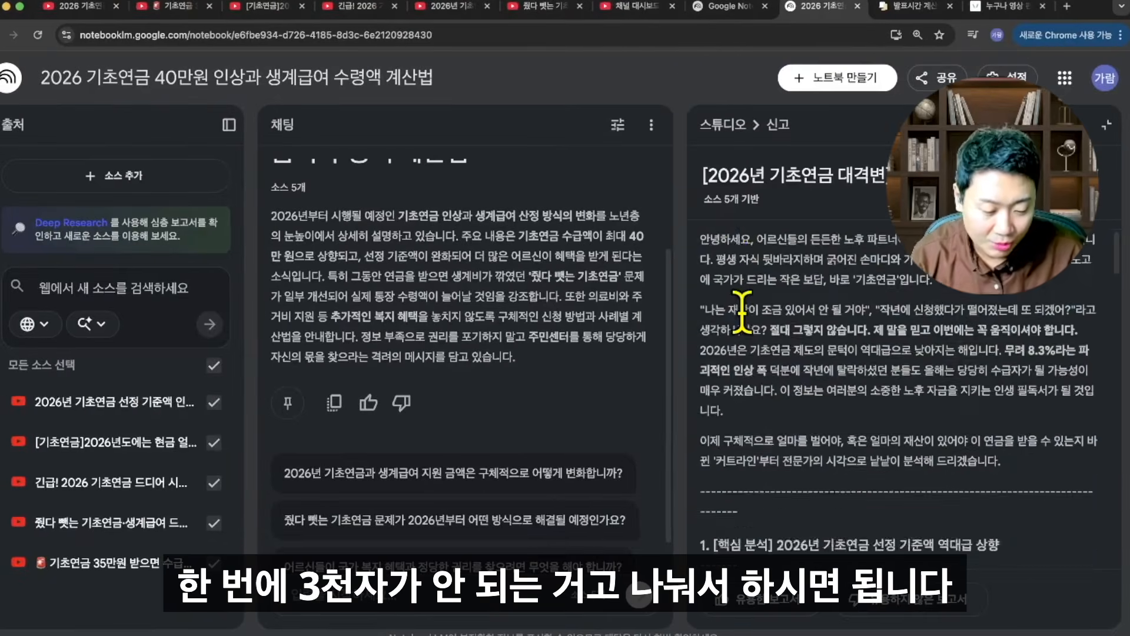
{"action": "left_click_drag", "start_coordinate": [1000, 461], "coordinate": [765, 390]}
{"action": "scroll", "coordinate": [733, 336], "scroll_direction": "up", "scroll_amount": 2}
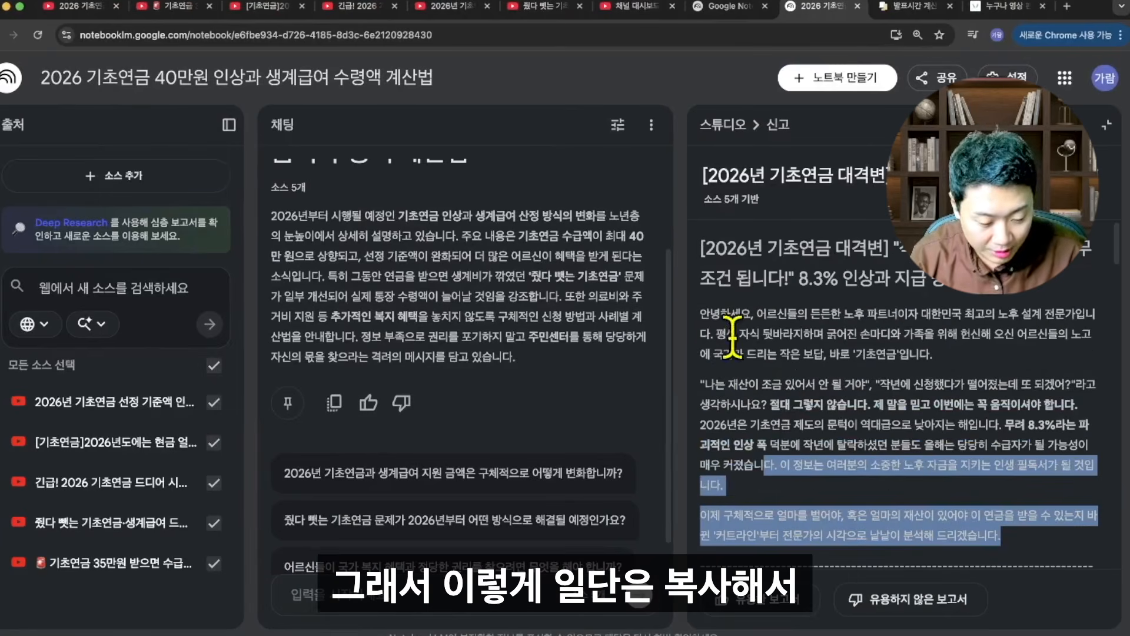
{"action": "left_click_drag", "start_coordinate": [702, 318], "coordinate": [700, 311]}
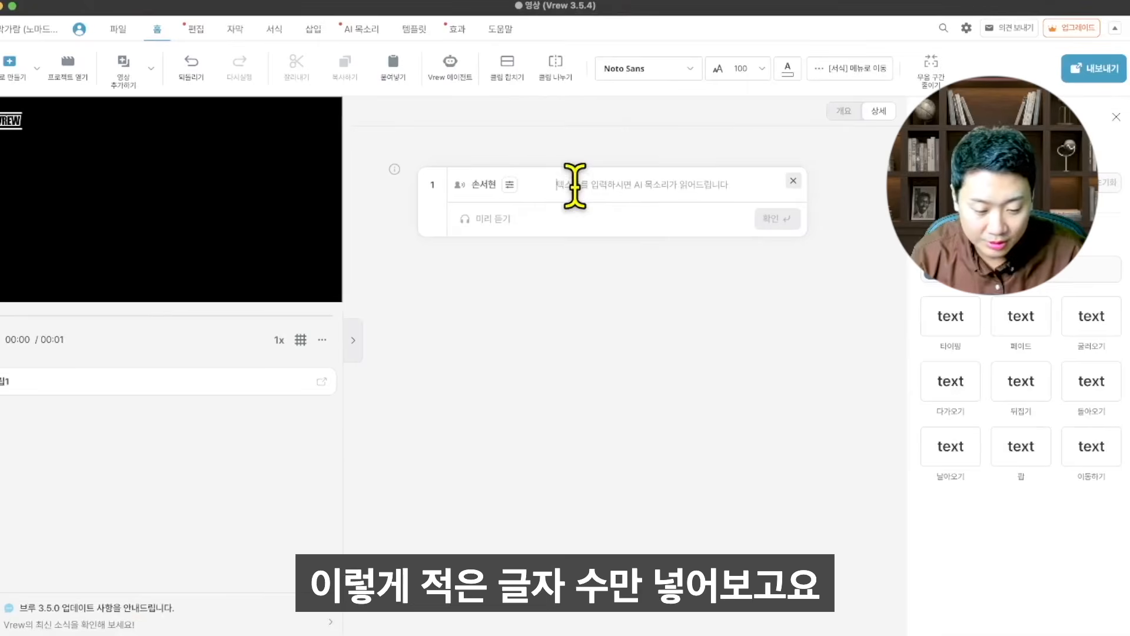
{"action": "key", "text": "super+v"}
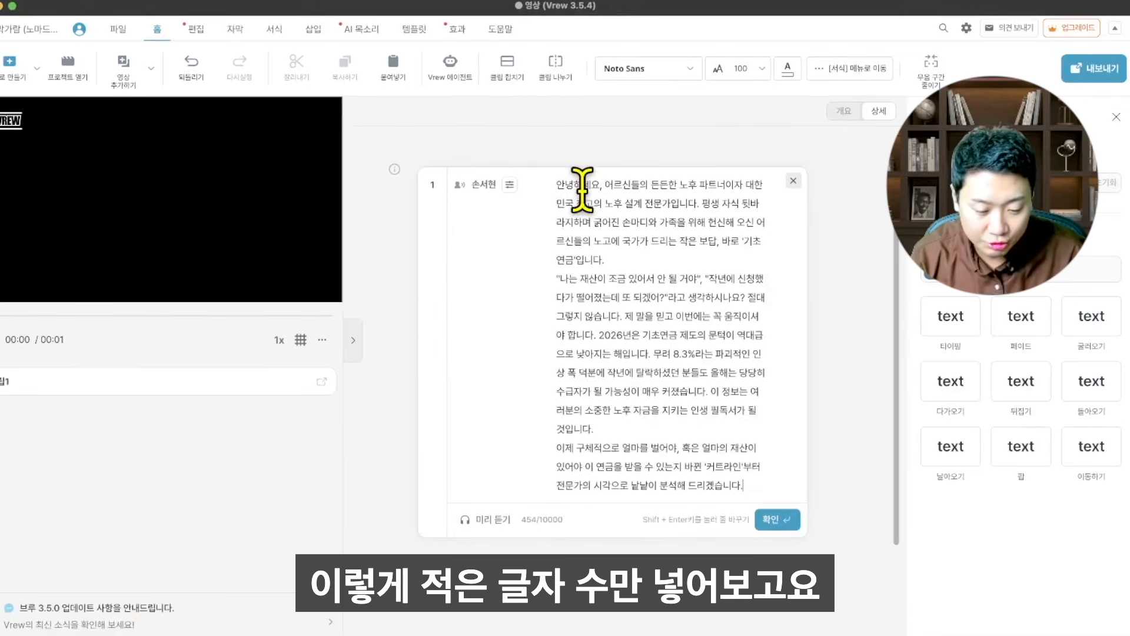
{"action": "left_click", "coordinate": [778, 523]}
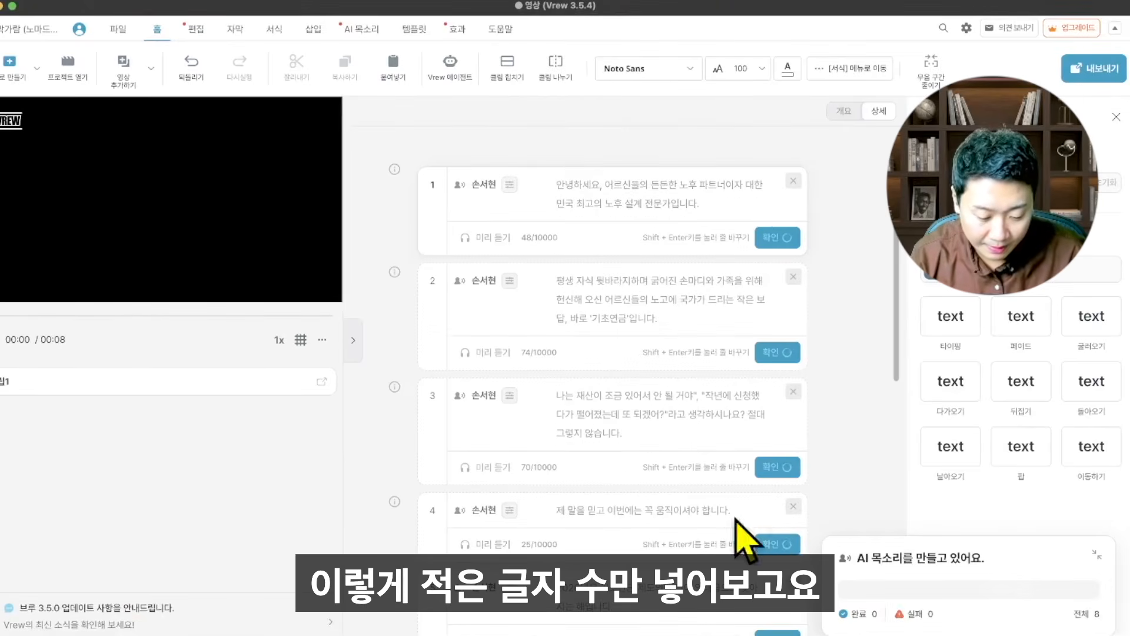
{"action": "scroll", "coordinate": [694, 492], "scroll_direction": "down", "scroll_amount": 10}
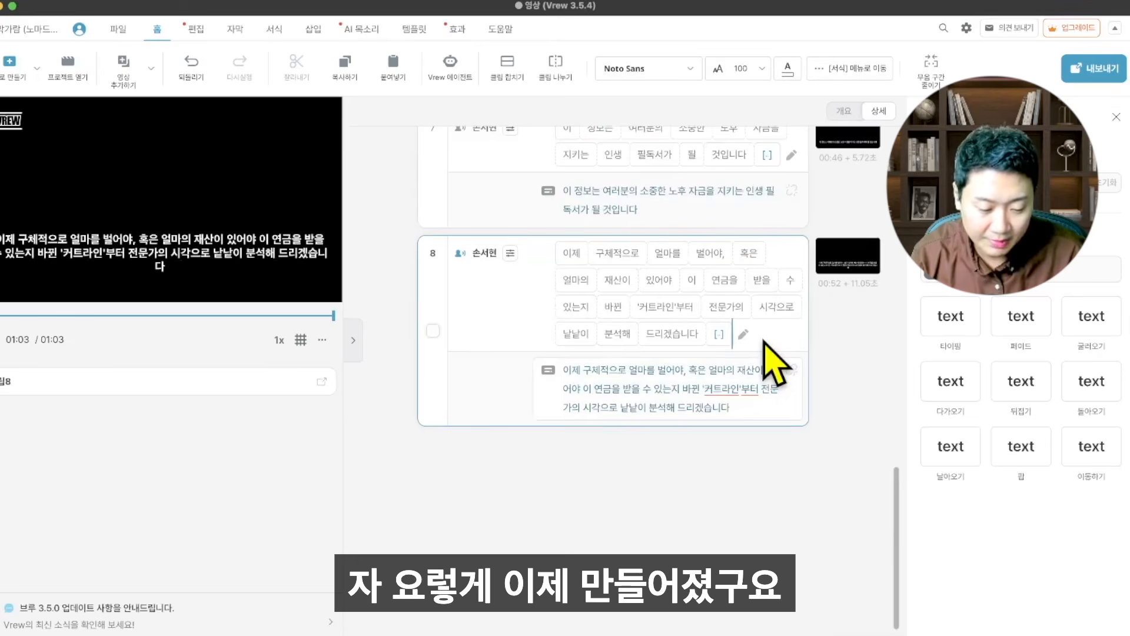
- Add an AI voice clip after clip 8 and fill it with the report's paragraph on the 2026년 기초연금 선정 기준액
{"action": "mouse_move", "coordinate": [631, 454]}
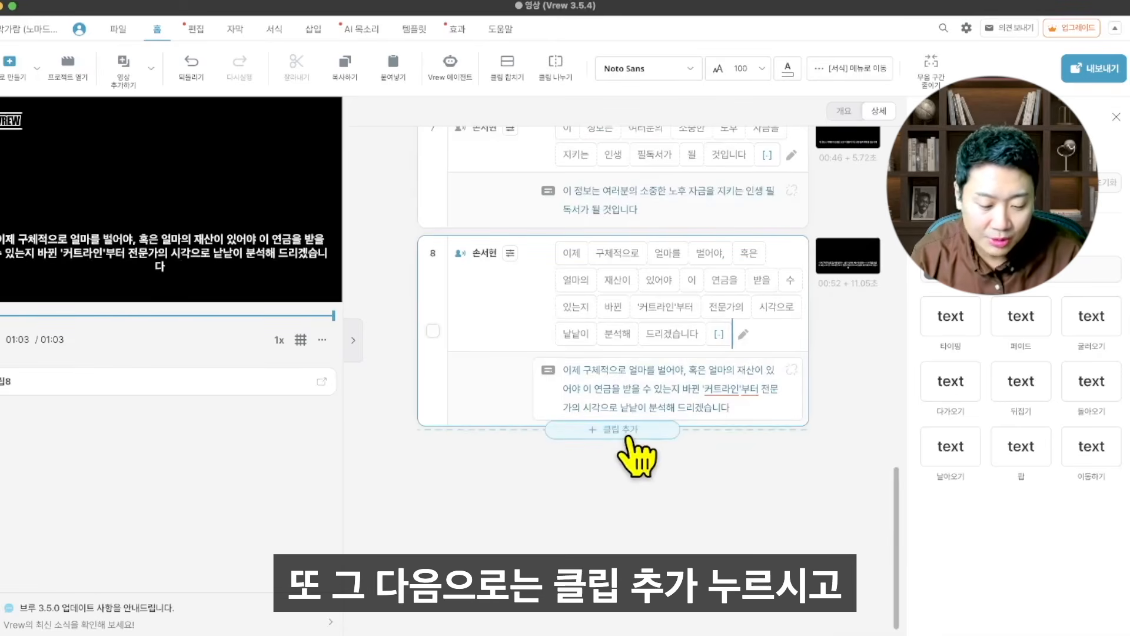
{"action": "left_click", "coordinate": [629, 434]}
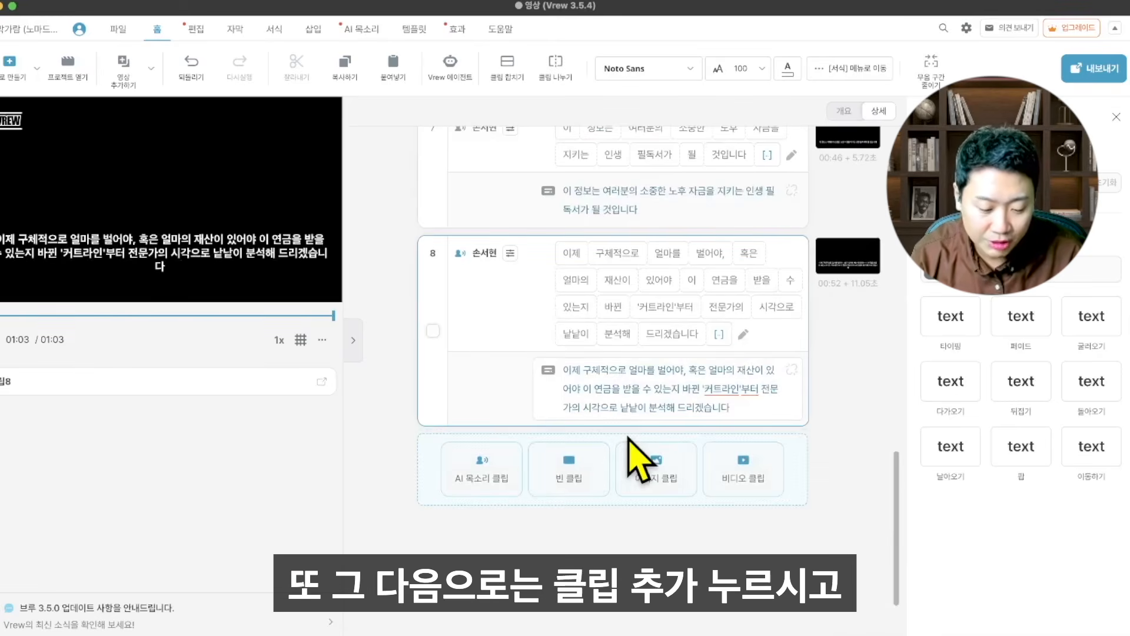
{"action": "left_click", "coordinate": [482, 476]}
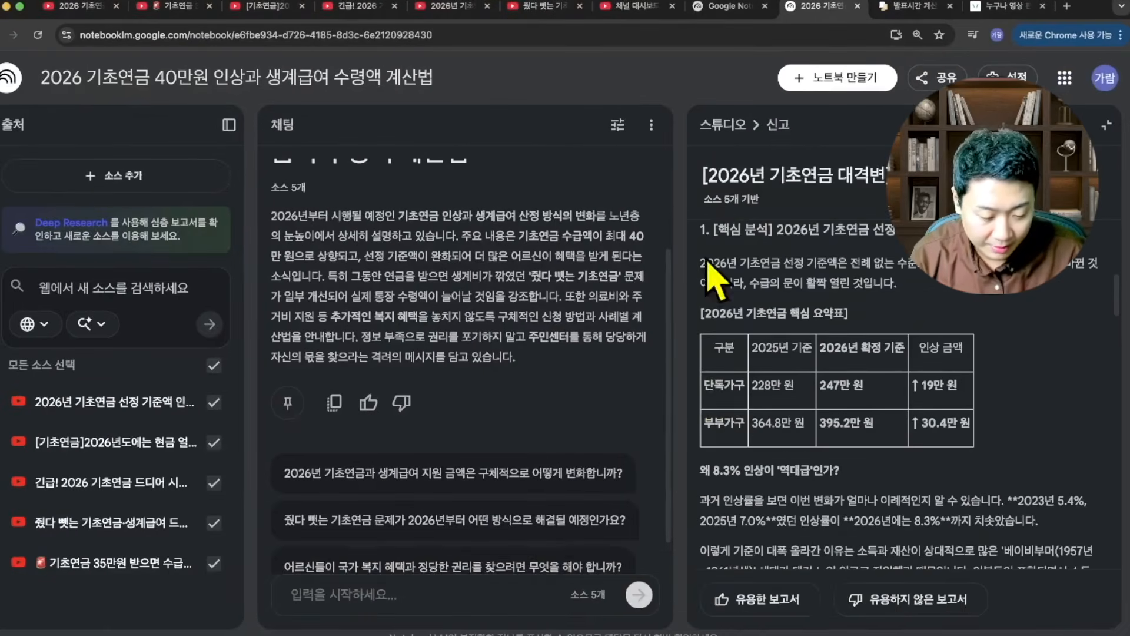
{"action": "left_click_drag", "start_coordinate": [702, 262], "coordinate": [909, 281]}
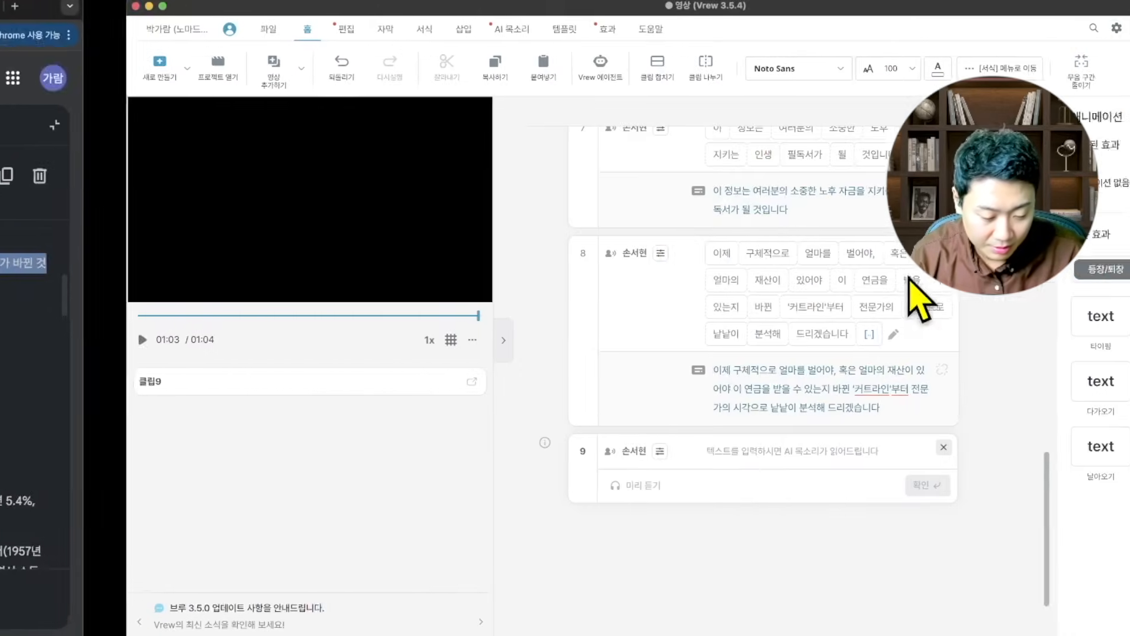
{"action": "type", "text": "2026년 기초연금 선정 기준액은 전례 없는 수준으로 올랐습니다. 단순히 숫자가 바뀐 것이 아니라, 수급의 문이 활짝 열린 것입니다."}
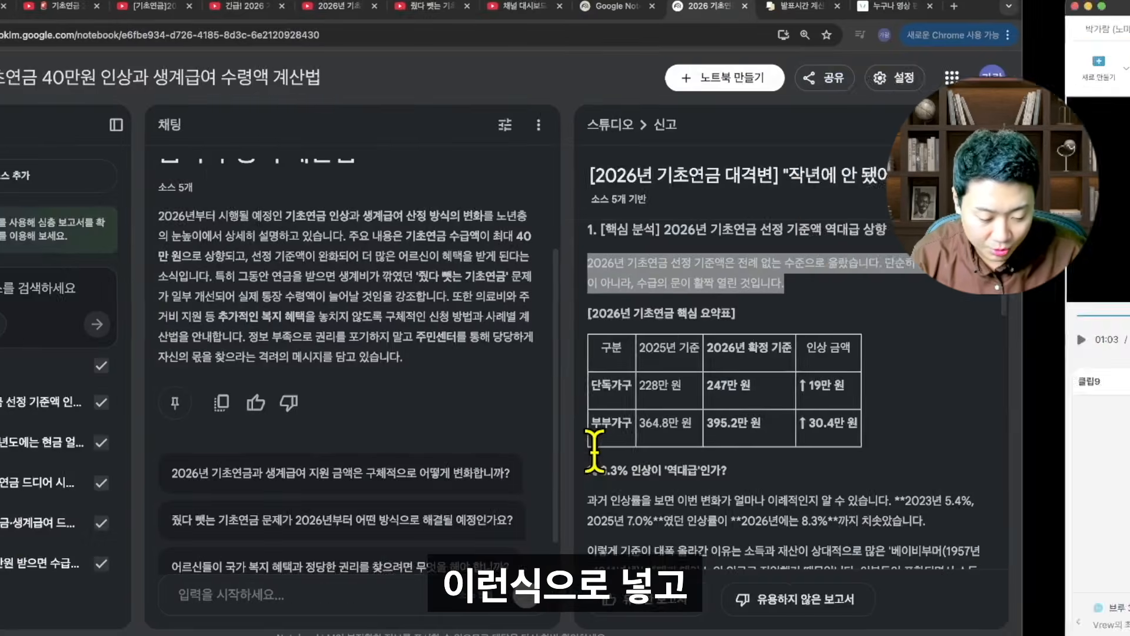
- Copy the report from "왜 8.3% 인상이 '역대급'인가?" to its end, add it to clip 9's text, and generate the AI voice
{"action": "scroll", "coordinate": [701, 437], "scroll_direction": "down", "scroll_amount": 1}
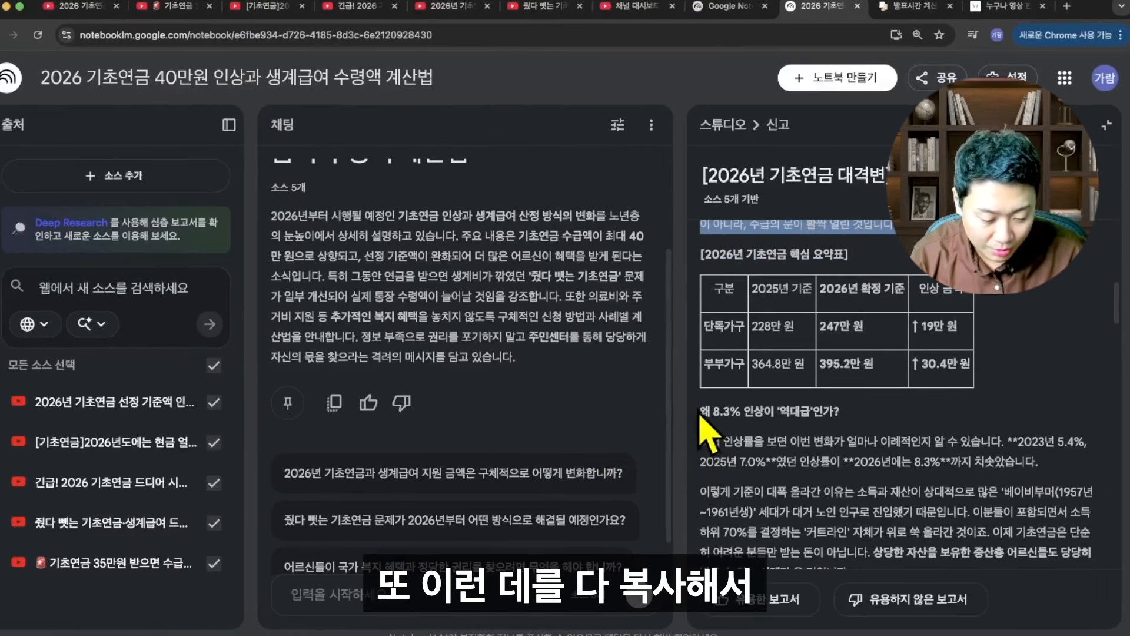
{"action": "left_click_drag", "start_coordinate": [699, 411], "coordinate": [776, 486]}
{"action": "scroll", "coordinate": [776, 486], "scroll_direction": "down", "scroll_amount": 5}
{"action": "scroll", "coordinate": [777, 490], "scroll_direction": "down", "scroll_amount": 10}
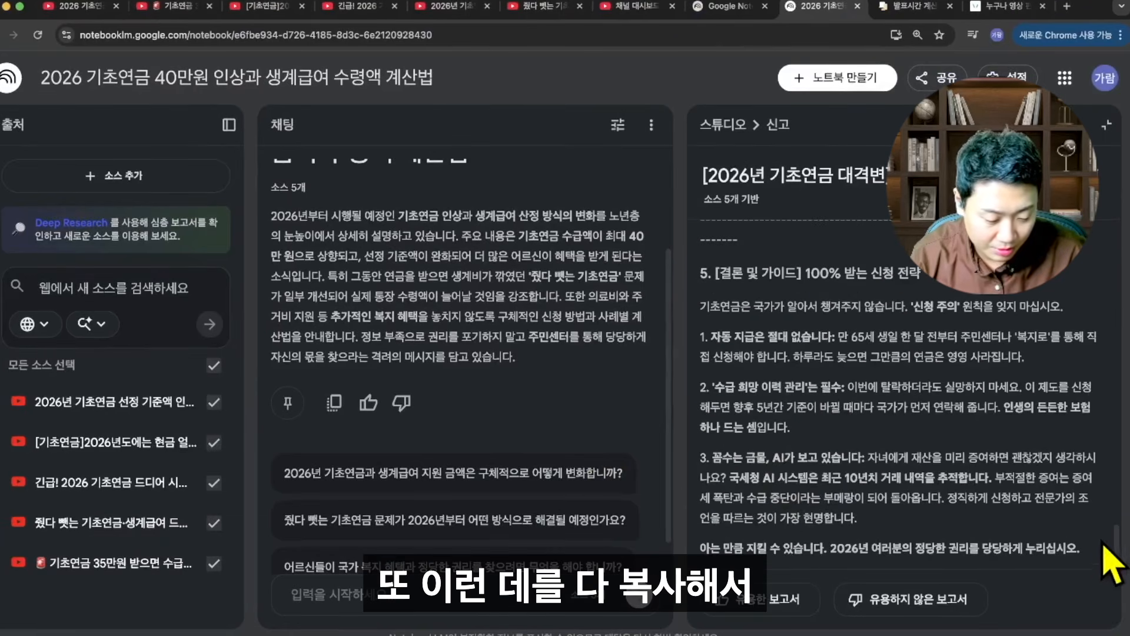
{"action": "left_click", "coordinate": [1091, 545], "text": "shift"}
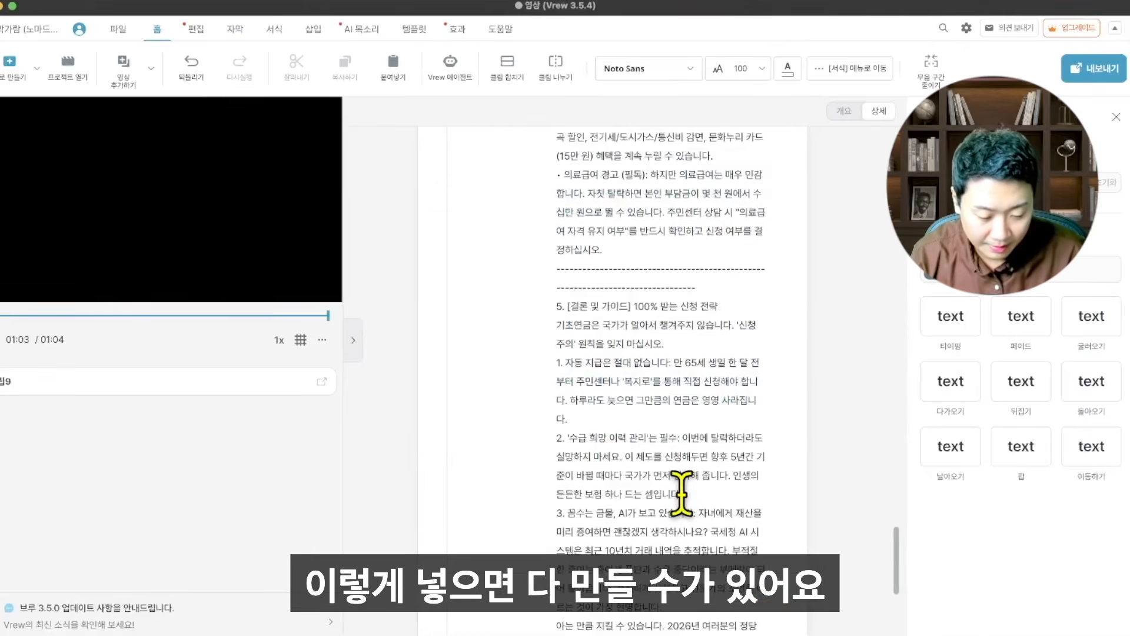
{"action": "key", "text": "Return"}
{"action": "scroll", "coordinate": [656, 354], "scroll_direction": "down", "scroll_amount": 20}
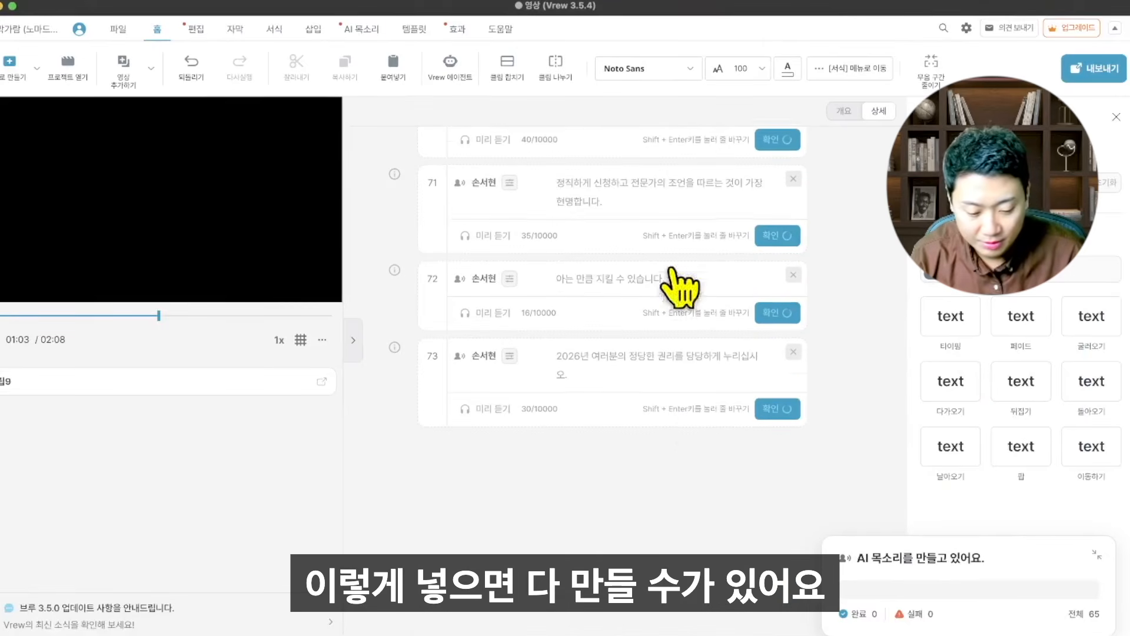
- Play the generated narration from the first clip and check the opening clips' voice and subtitles
{"action": "scroll", "coordinate": [670, 269], "scroll_direction": "up", "scroll_amount": 20}
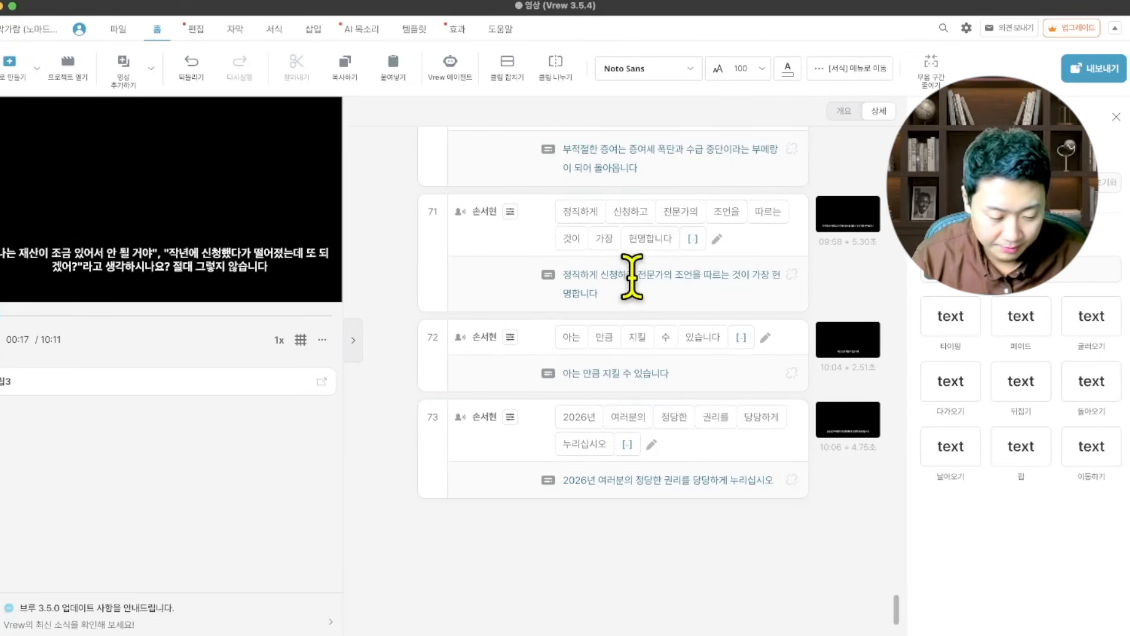
{"action": "scroll", "coordinate": [632, 277], "scroll_direction": "up", "scroll_amount": 20}
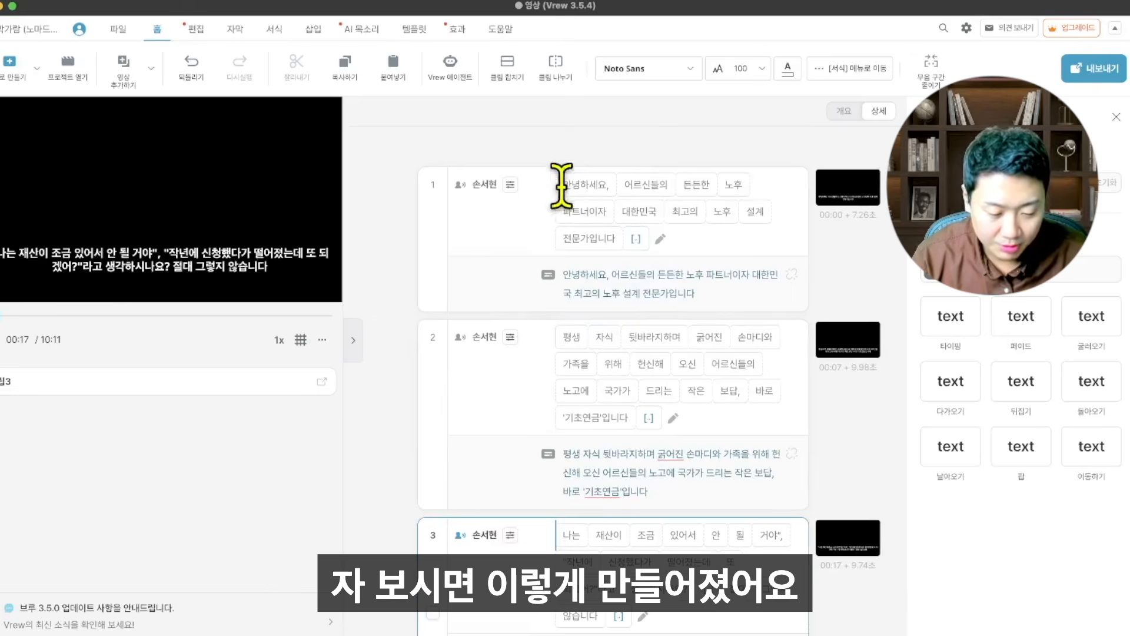
{"action": "left_click", "coordinate": [542, 201]}
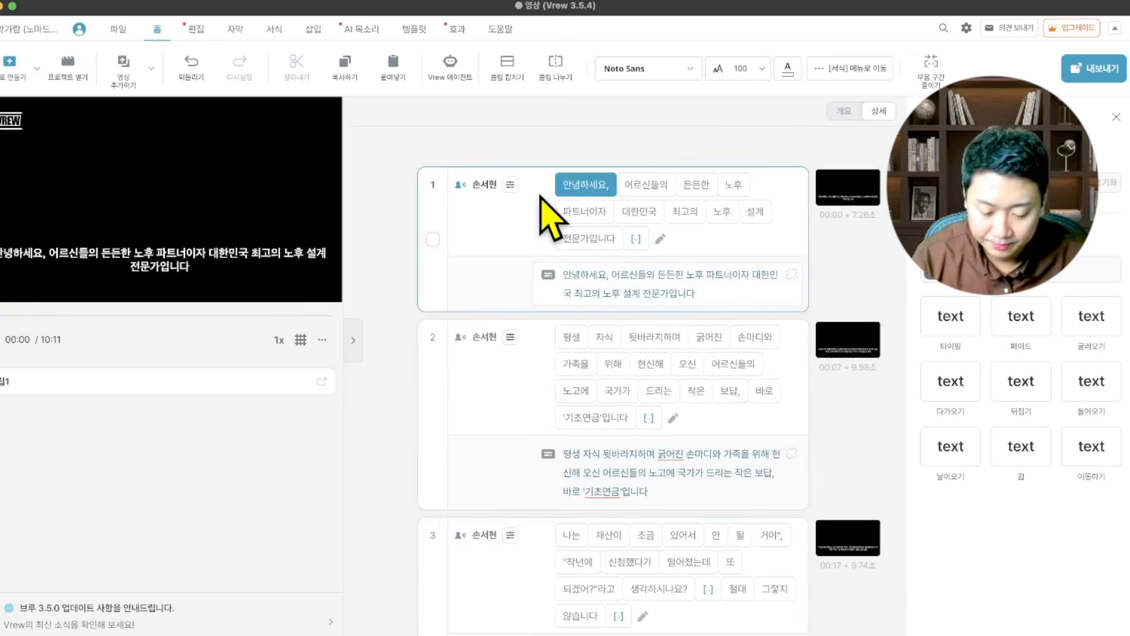
{"action": "key", "text": "space"}
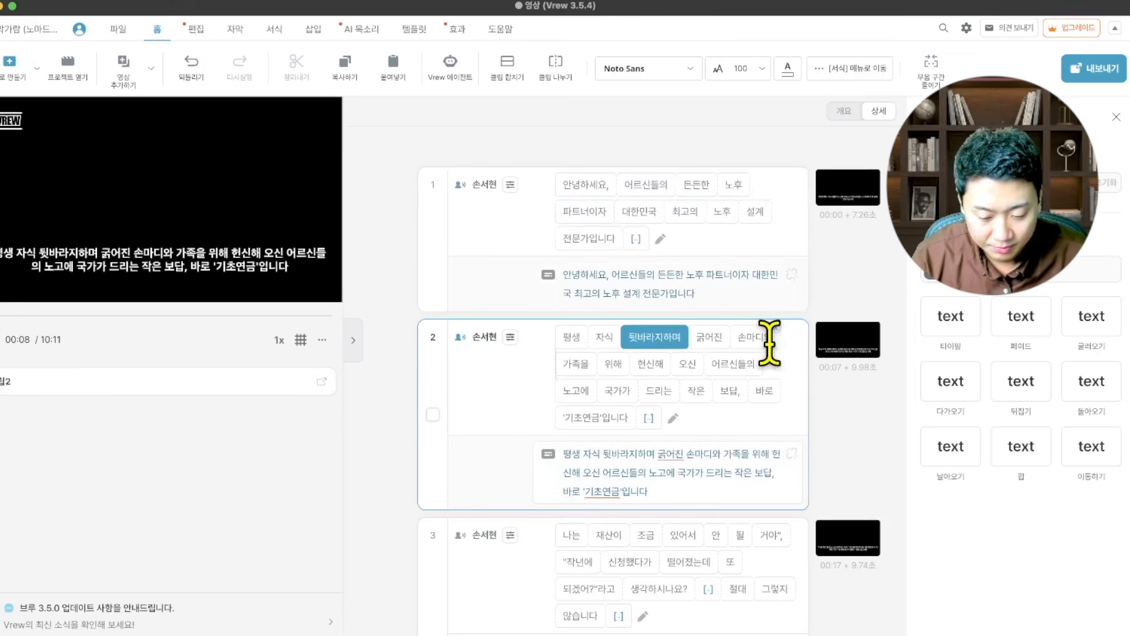
{"action": "scroll", "coordinate": [770, 343], "scroll_direction": "down", "scroll_amount": 2}
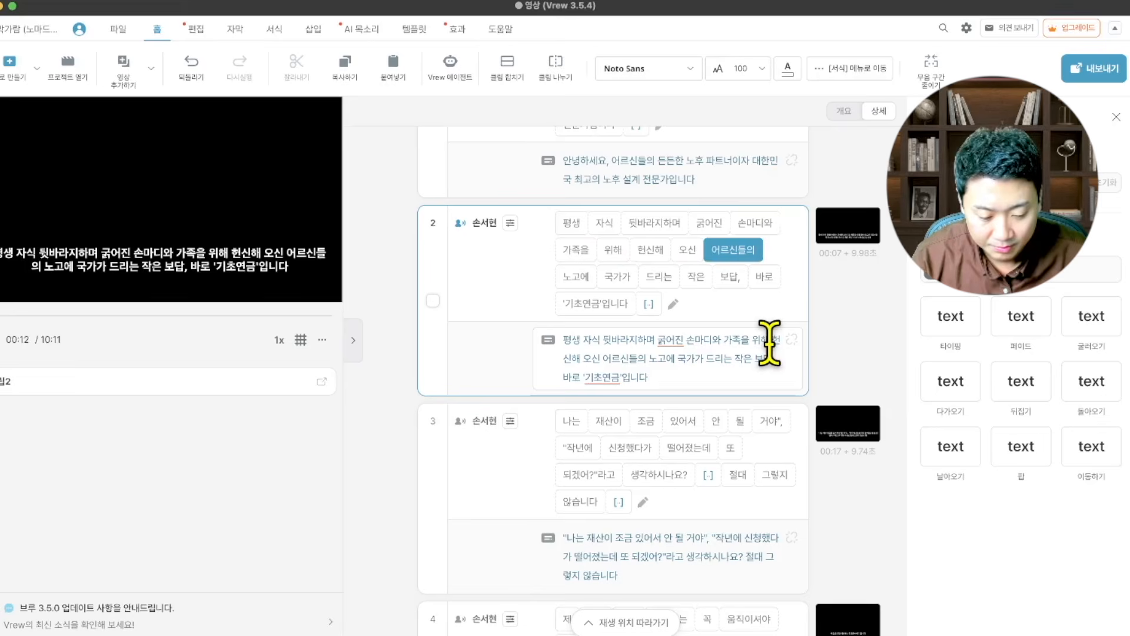
{"action": "scroll", "coordinate": [769, 340], "scroll_direction": "down", "scroll_amount": 2}
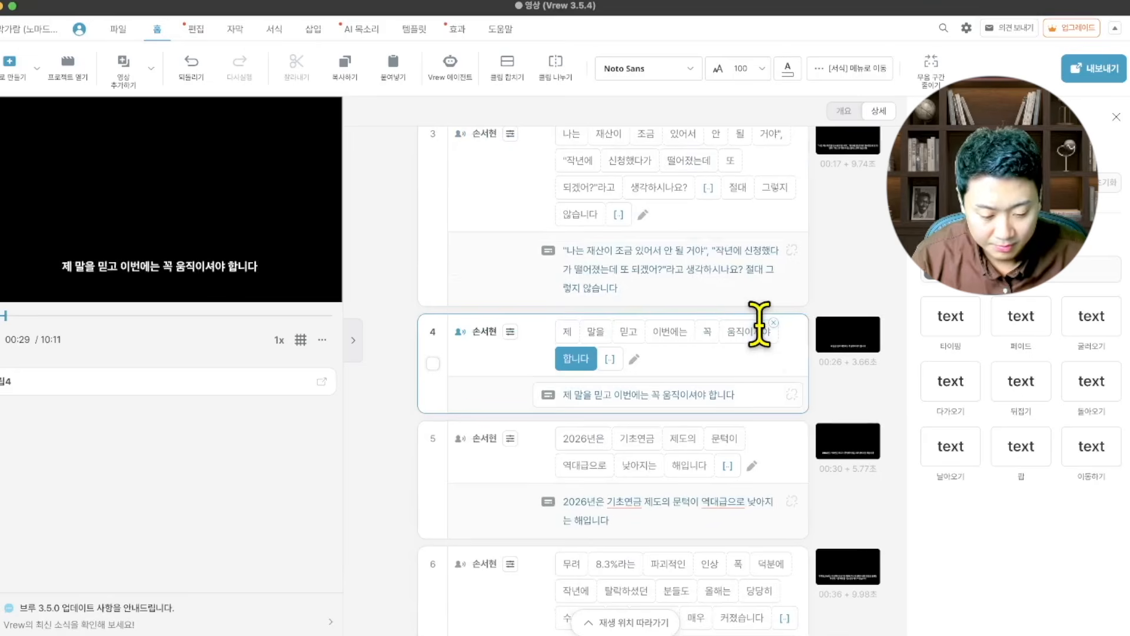
{"action": "scroll", "coordinate": [757, 330], "scroll_direction": "up", "scroll_amount": 7}
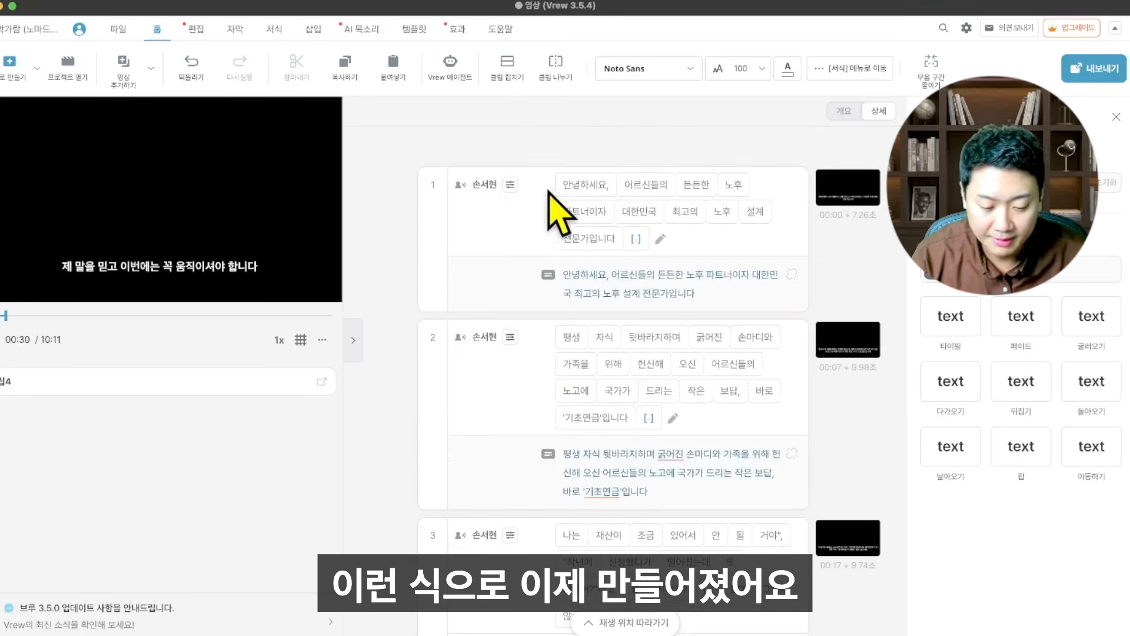
- Select the first clip and close the text animation settings to give the clip list more room
{"action": "left_click", "coordinate": [528, 194]}
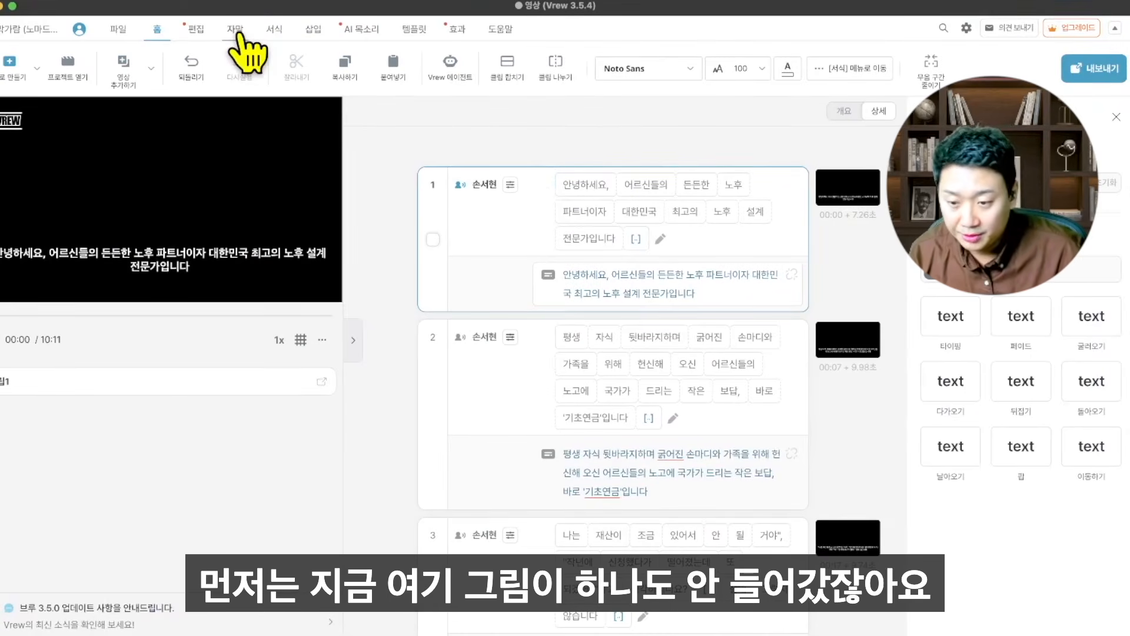
{"action": "scroll", "coordinate": [530, 353], "scroll_direction": "down", "scroll_amount": 10}
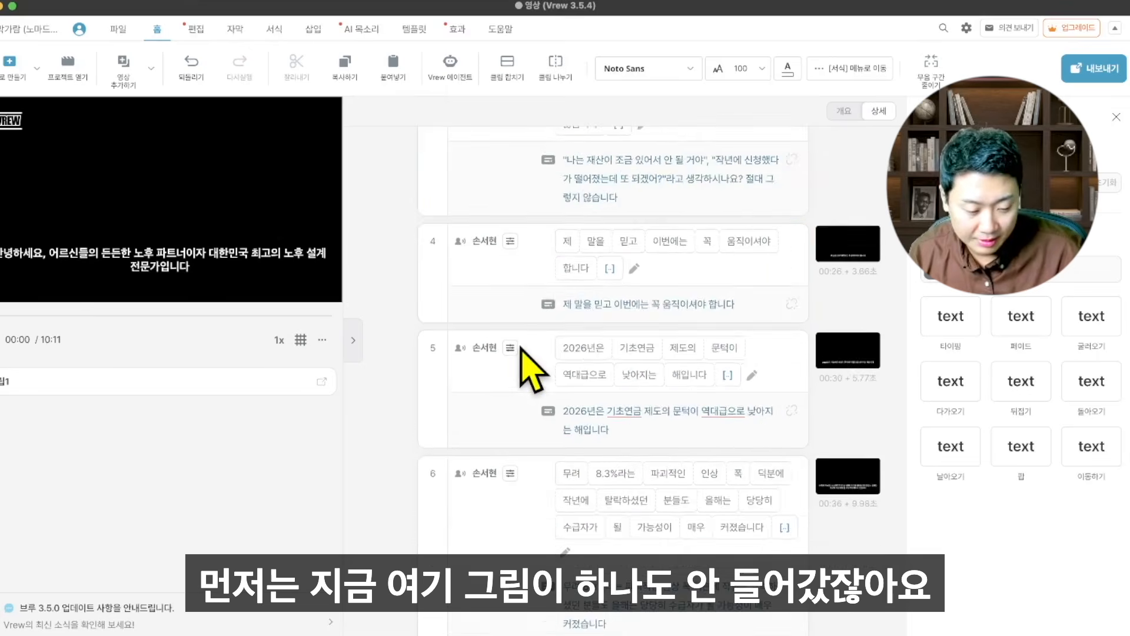
{"action": "scroll", "coordinate": [520, 348], "scroll_direction": "up", "scroll_amount": 10}
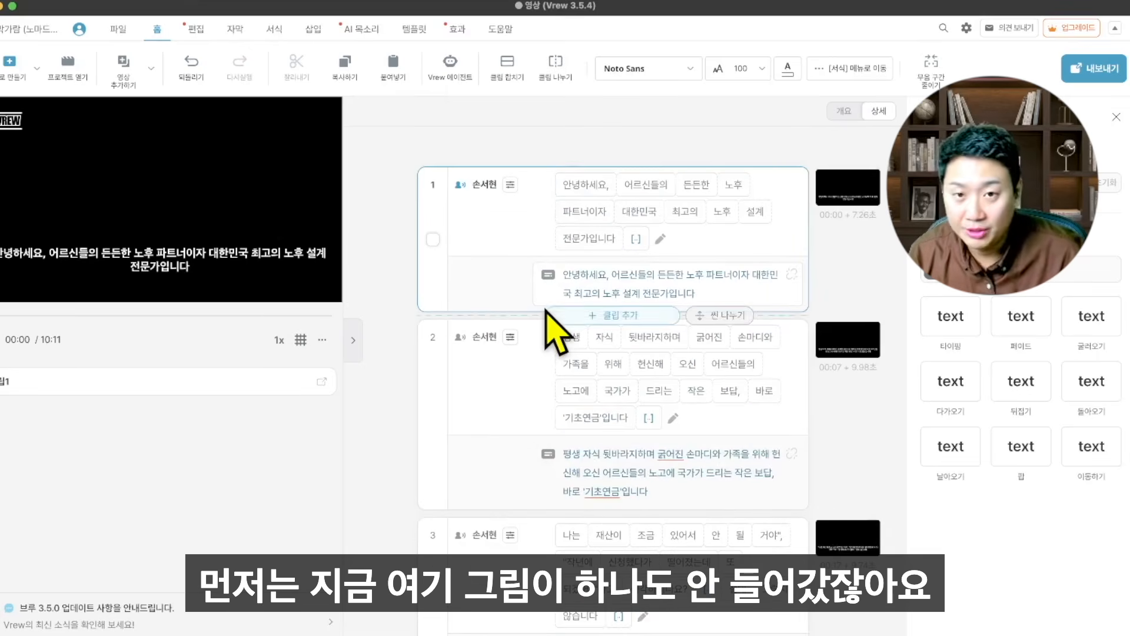
{"action": "left_click", "coordinate": [1116, 116]}
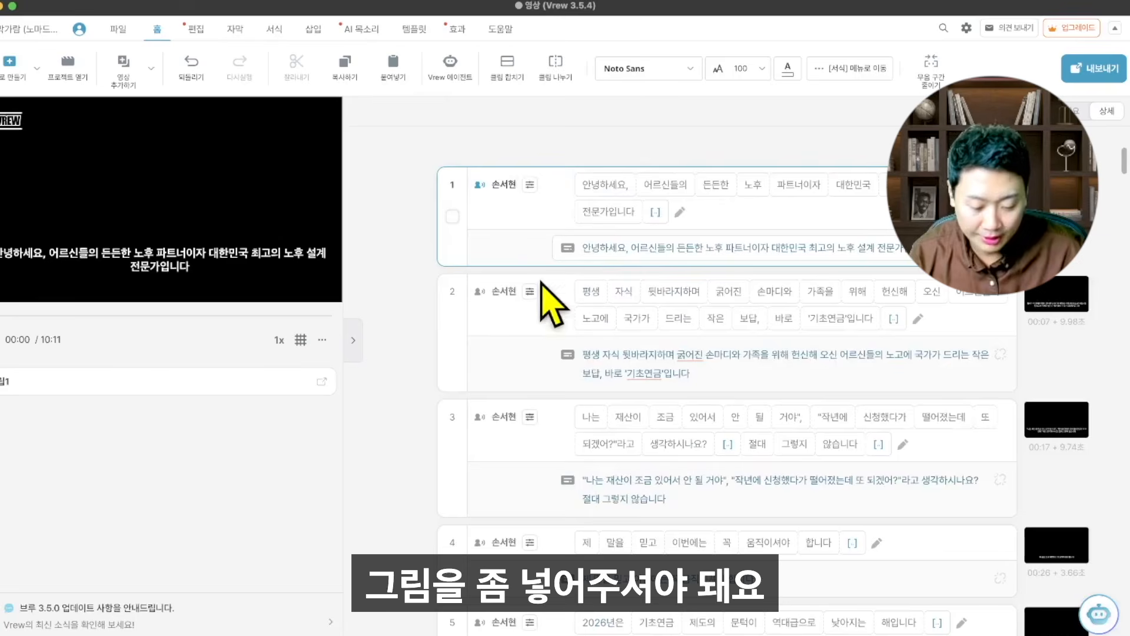
{"action": "scroll", "coordinate": [515, 317], "scroll_direction": "down", "scroll_amount": 5}
{"action": "scroll", "coordinate": [515, 318], "scroll_direction": "up", "scroll_amount": 5}
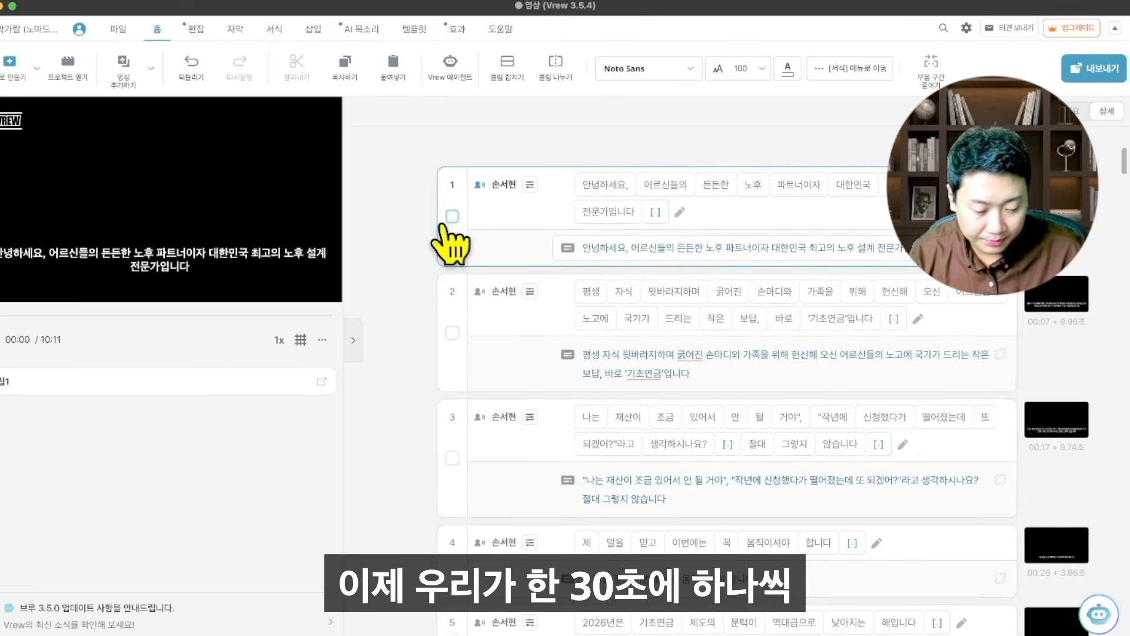
- Select the clips covering about the first 30 seconds, starting from clip 1, and copy their narration
{"action": "scroll", "coordinate": [447, 236], "scroll_direction": "down", "scroll_amount": 5}
{"action": "scroll", "coordinate": [450, 243], "scroll_direction": "down", "scroll_amount": 2}
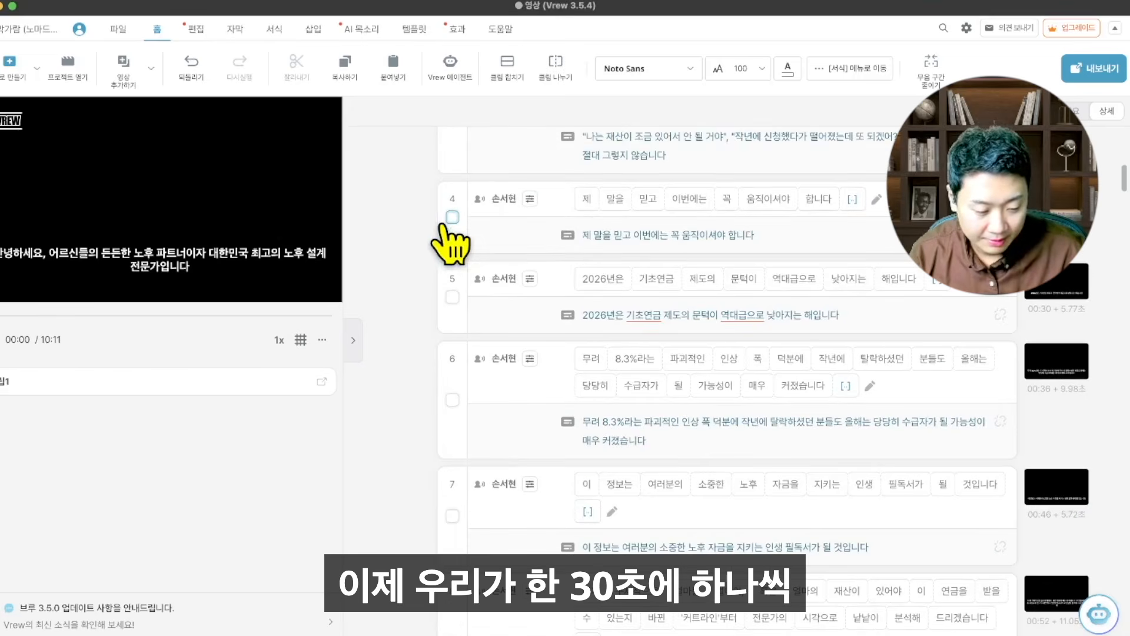
{"action": "scroll", "coordinate": [451, 243], "scroll_direction": "up", "scroll_amount": 8}
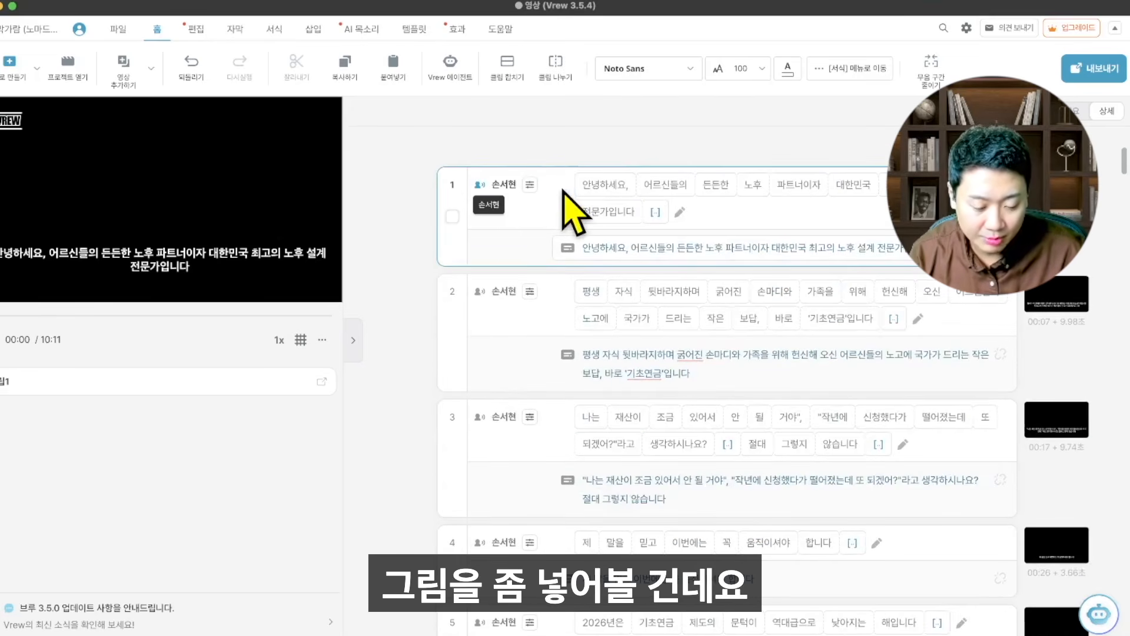
{"action": "scroll", "coordinate": [564, 206], "scroll_direction": "down", "scroll_amount": 5}
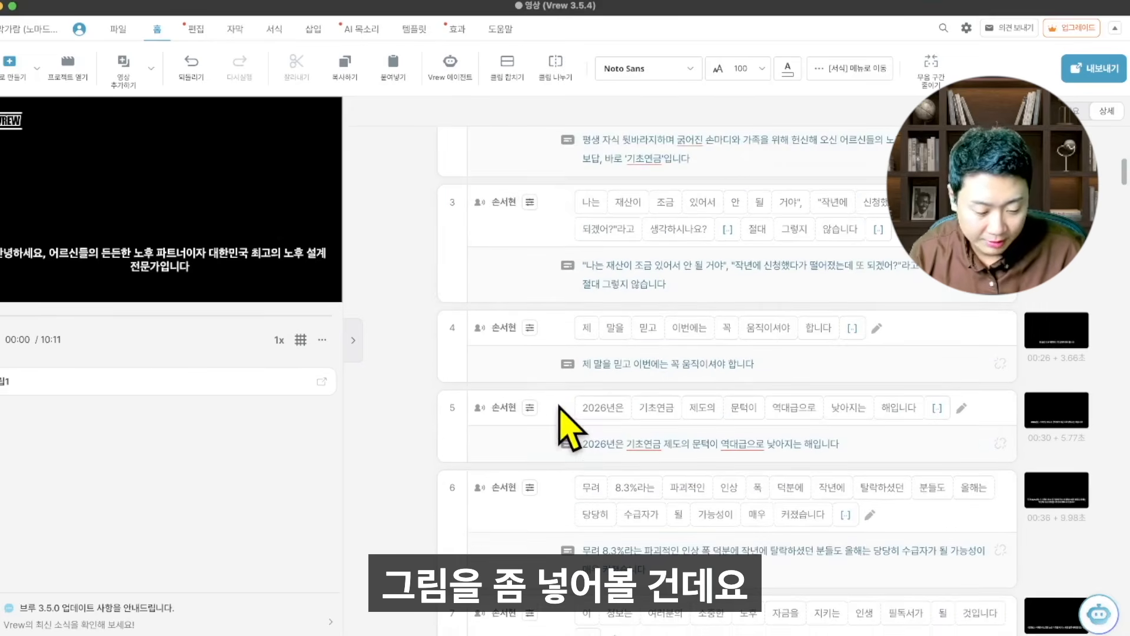
{"action": "scroll", "coordinate": [561, 424], "scroll_direction": "up", "scroll_amount": 4}
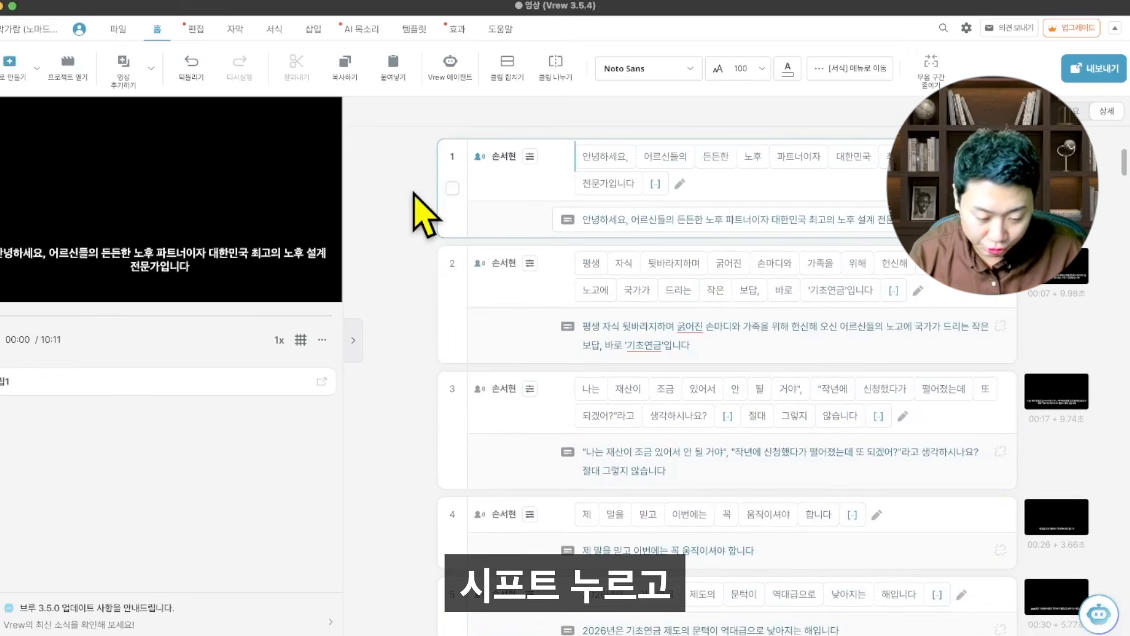
{"action": "left_click_drag", "start_coordinate": [405, 178], "coordinate": [661, 550]}
{"action": "scroll", "coordinate": [606, 486], "scroll_direction": "down", "scroll_amount": 3}
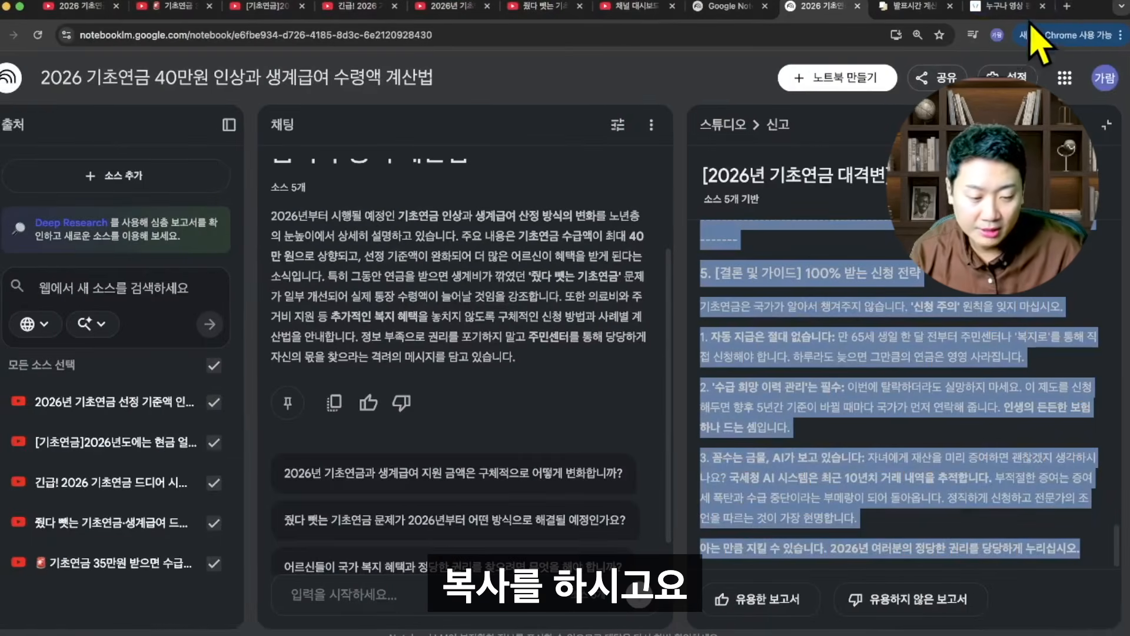
- Search for chatgpt in a new browser tab and open the ChatGPT site
{"action": "left_click", "coordinate": [1067, 5]}
{"action": "type", "text": "g"}
{"action": "key", "text": "BackSpace"}
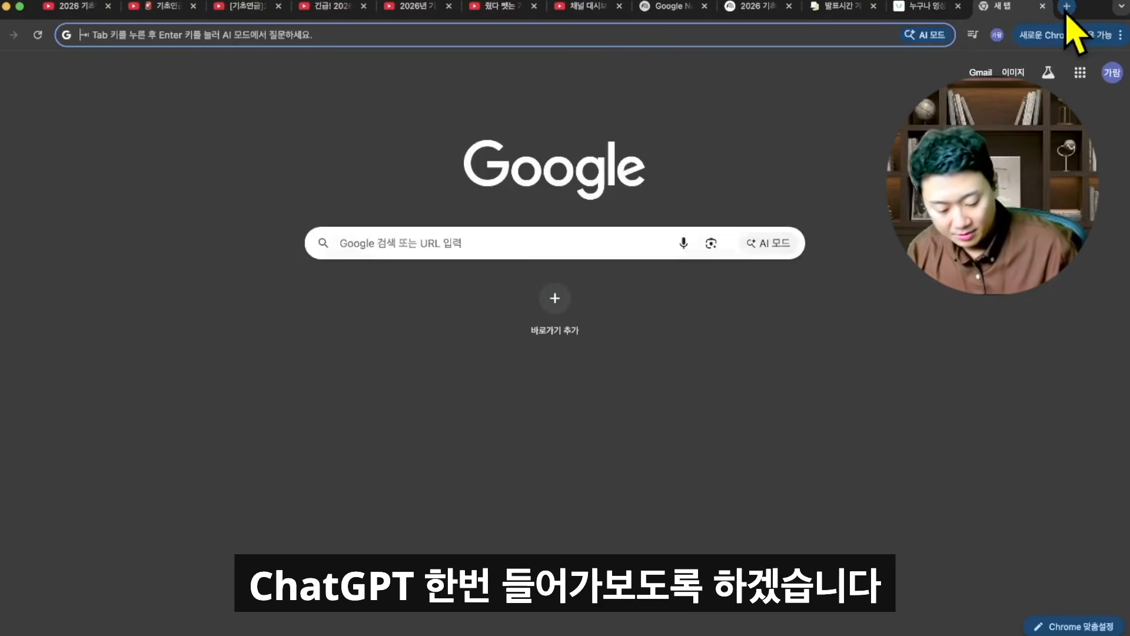
{"action": "type", "text": "cha"}
{"action": "key", "text": "Return"}
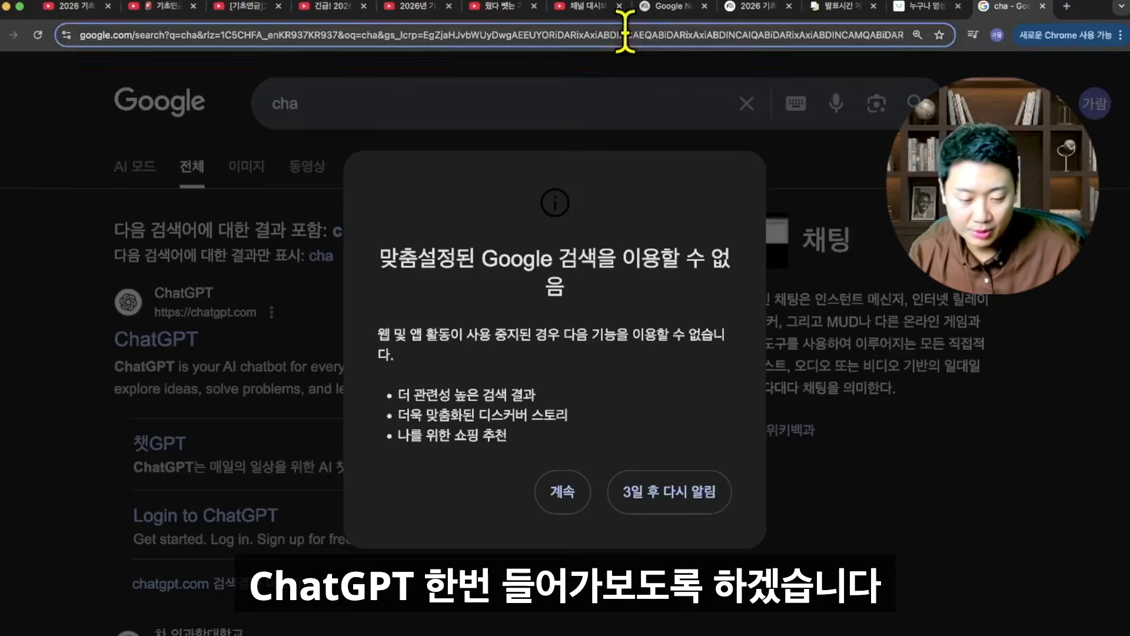
{"action": "left_click", "coordinate": [625, 33]}
{"action": "type", "text": "tgpt"}
{"action": "key", "text": "Return"}
{"action": "left_click", "coordinate": [259, 353]}
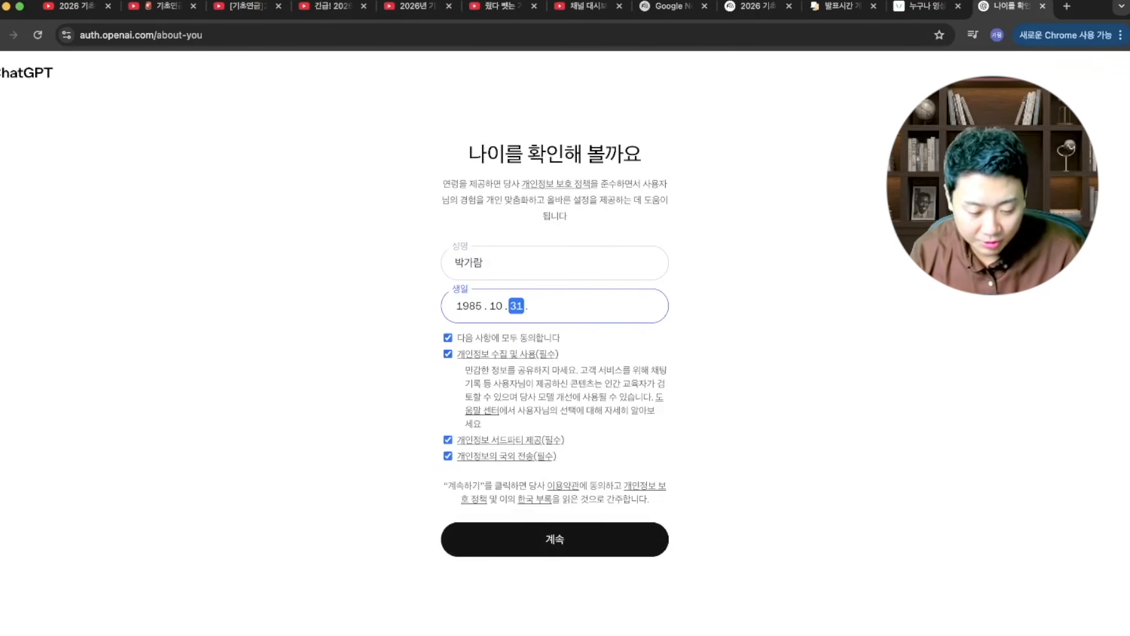
- Submit the ChatGPT age-confirmation form and hide the chat sidebar
{"action": "left_click", "coordinate": [547, 539]}
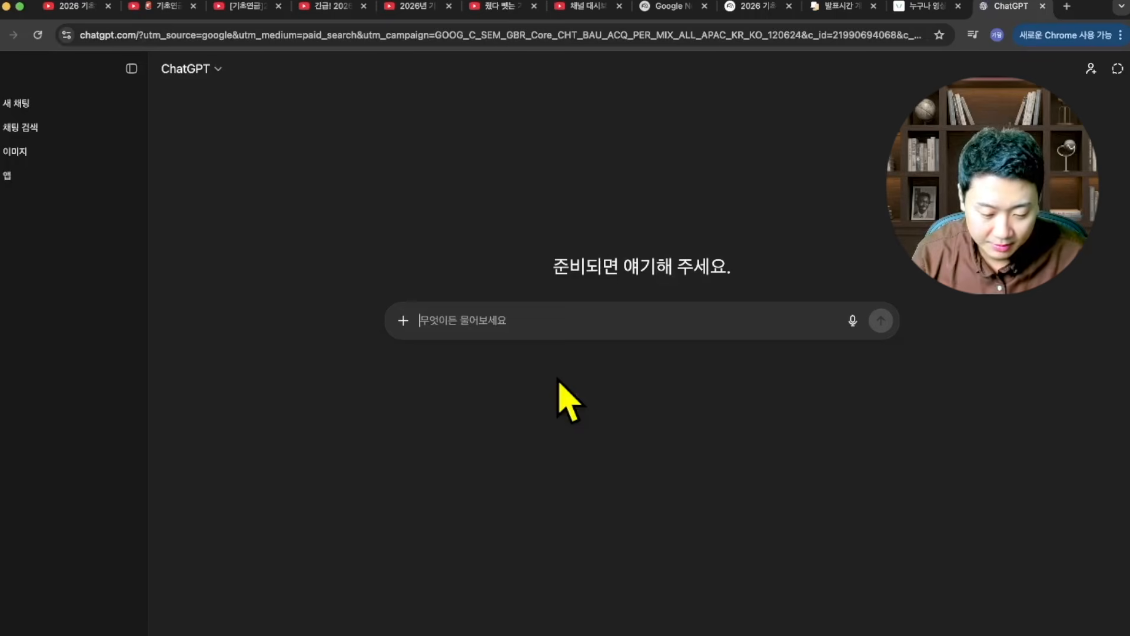
{"action": "left_click", "coordinate": [131, 69]}
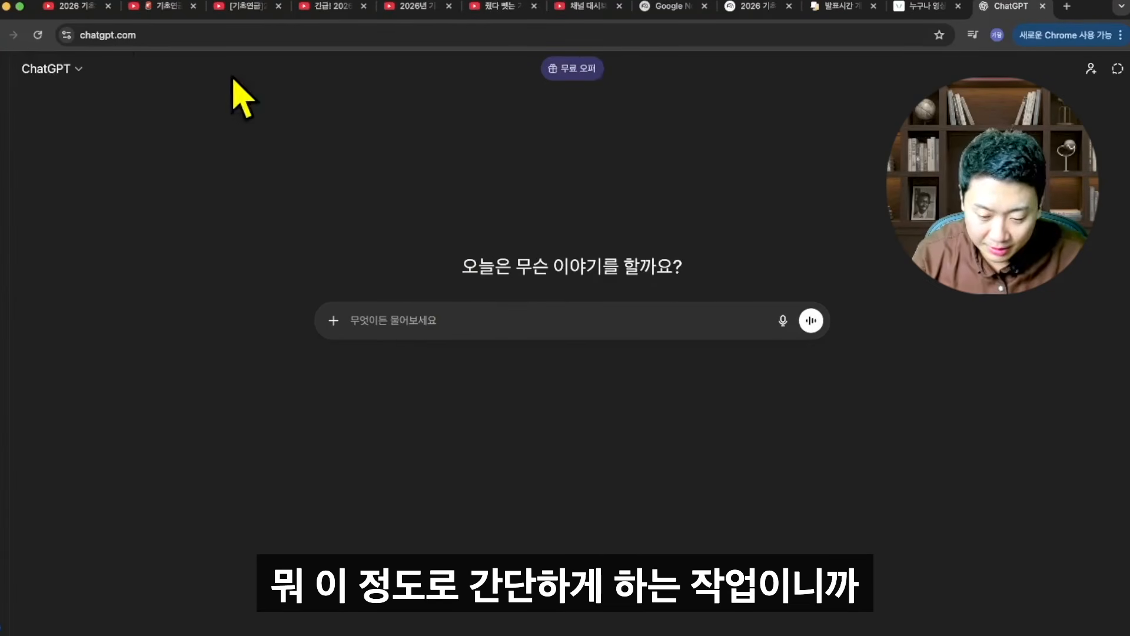
{"action": "left_click", "coordinate": [430, 317]}
{"action": "key", "text": "super+v"}
{"action": "key", "text": "super+z"}
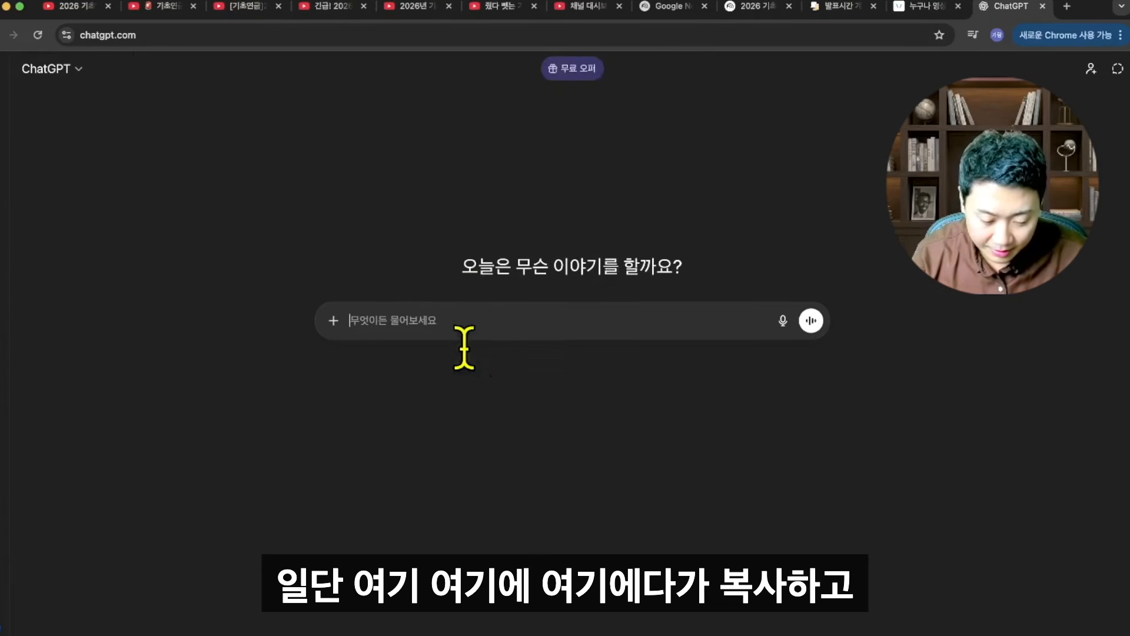
- Recopy the selected opening clips' narration in Vrew and paste it into the ChatGPT message, followed by blank lines
{"action": "key", "text": "ctrl+Right"}
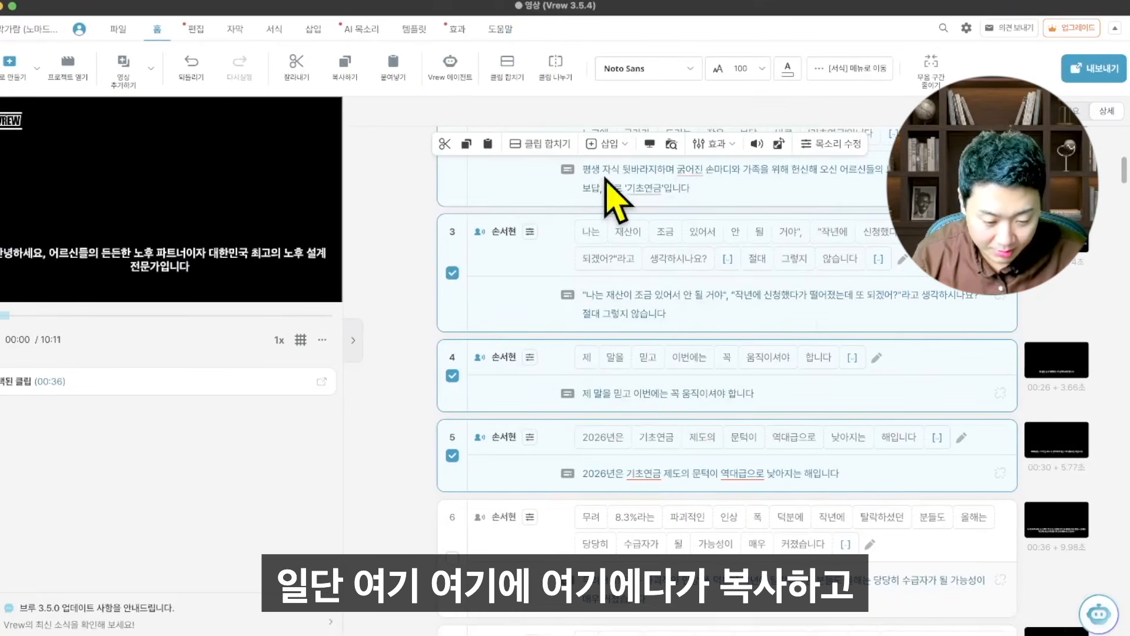
{"action": "key", "text": "ctrl+Left"}
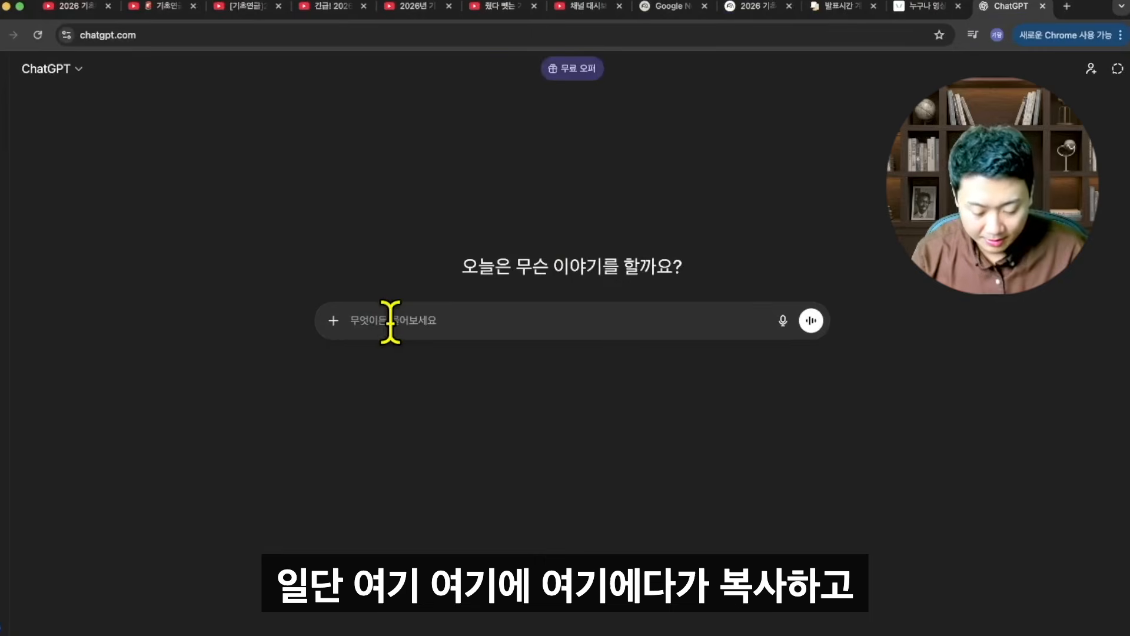
{"action": "type", "text": "평생 자식 뒷바라지하며 굵어진 손마디와 가족을 위해 헌신해 오신 어르신들의 노고에 국가가 드리는 작은 보답, 바로 '기초연금'입니다.  나는 재산이 조금 있어서 안 될 거야\", \"작년에 신청했다가 떨어졌는데 또 되겠어?\"라고 생각하시나요? 절대 그렇지 않습니다  제 말을 믿고 이번에는 꼭 움직이셔야 합니다  2026년은 기초연금 제도의 문턱이 역대급으로 낮아지는 해입니다"}
{"action": "key", "text": "shift+Return"}
{"action": "key", "text": "shift+Return"}
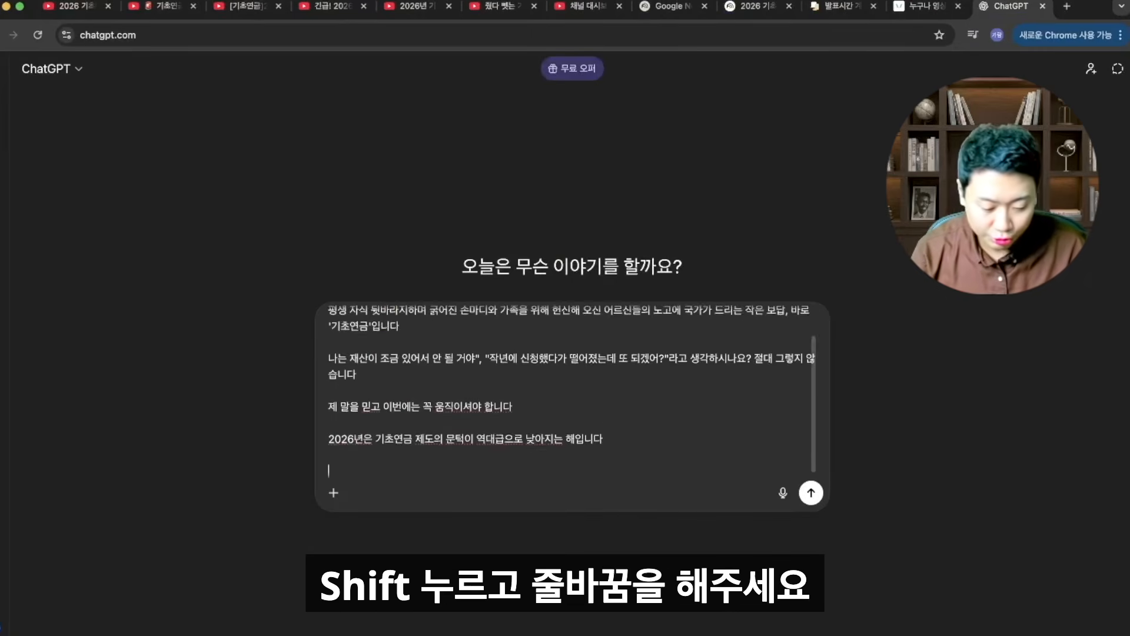
- Add the request "이 내용에 들어갈 적절한 이미지 프롬프트를 만들어줘." below the narration and send it
{"action": "type", "text": "이"}
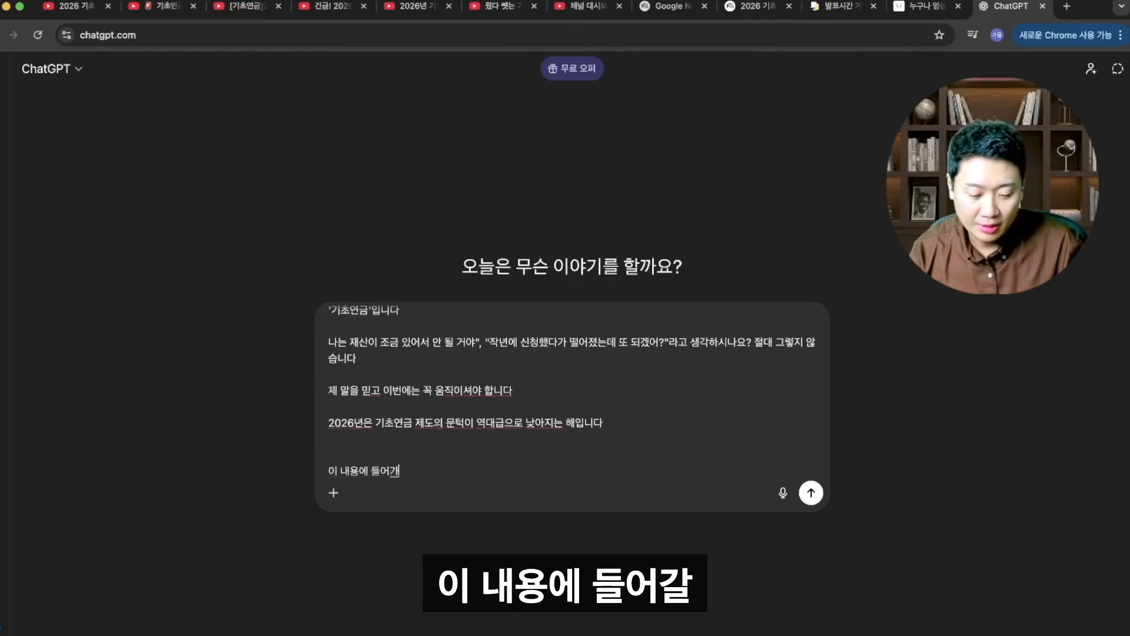
{"action": "type", "text": " 내용에 들어갈 적"}
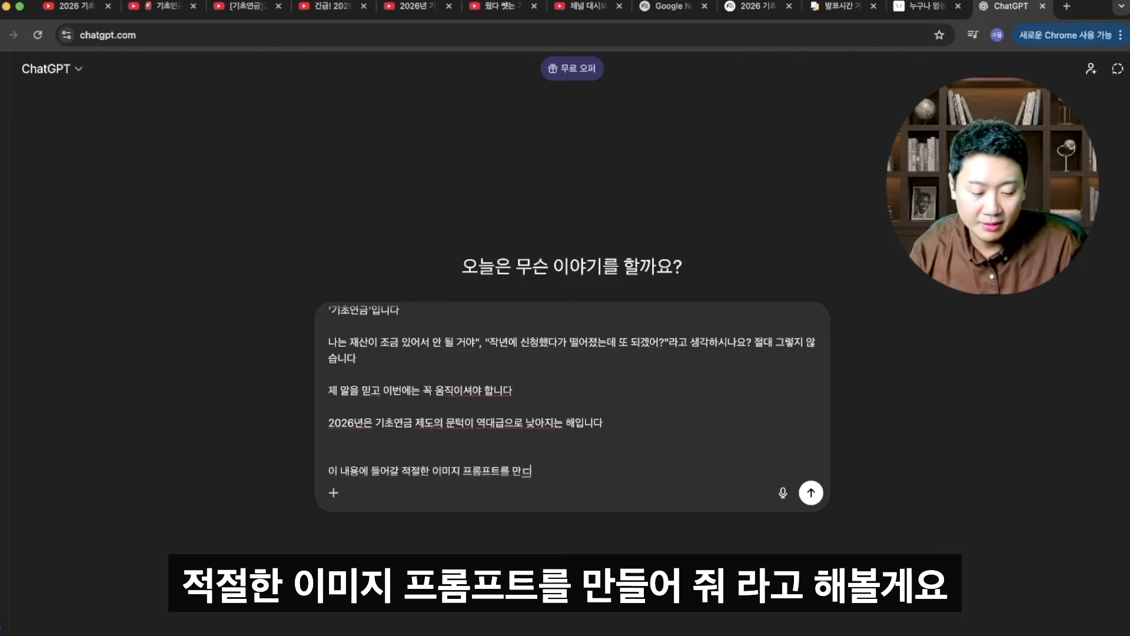
{"action": "type", "text": "절한 이미지 프롬프트를 만들어줘."}
{"action": "key", "text": "Return"}
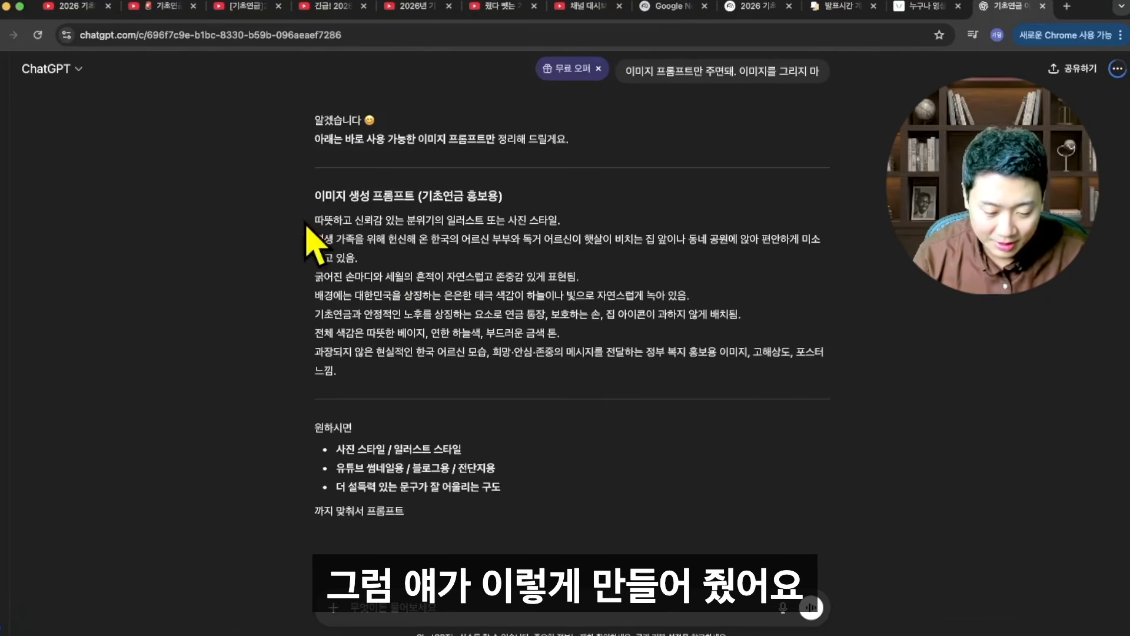
- Copy the full image prompt text from the ChatGPT reply and search for "image fx" in a new browser tab
{"action": "left_click_drag", "start_coordinate": [315, 220], "coordinate": [684, 379]}
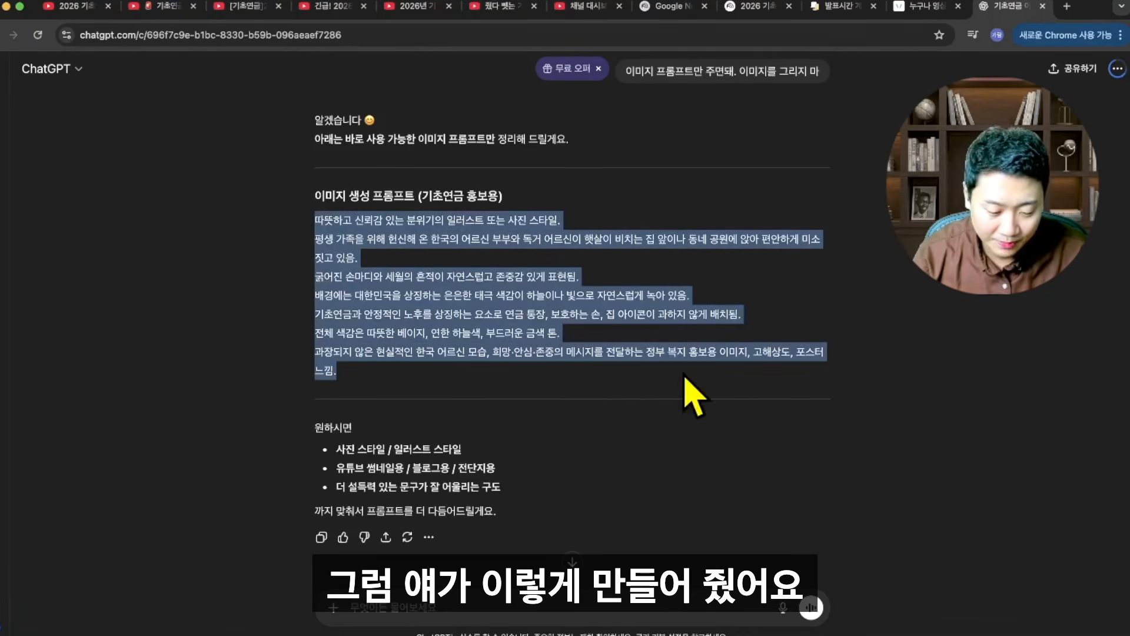
{"action": "left_click", "coordinate": [1068, 8]}
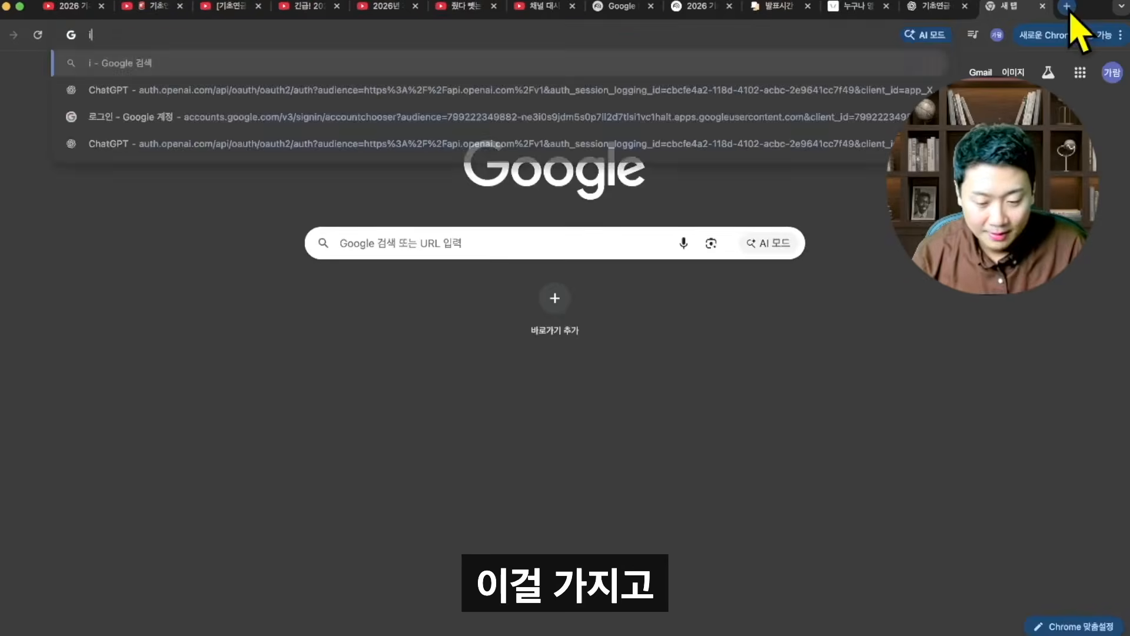
{"action": "type", "text": "image fx"}
{"action": "key", "text": "Return"}
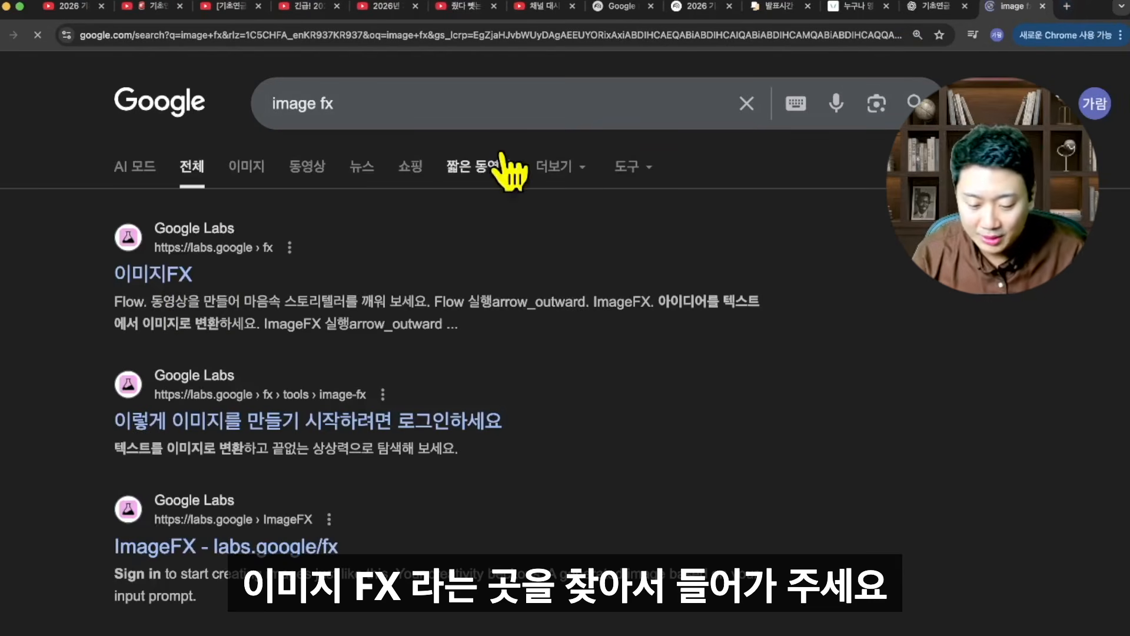
- Open ImageFX from the Google Labs site and sign in with the Google account
{"action": "left_click", "coordinate": [124, 277]}
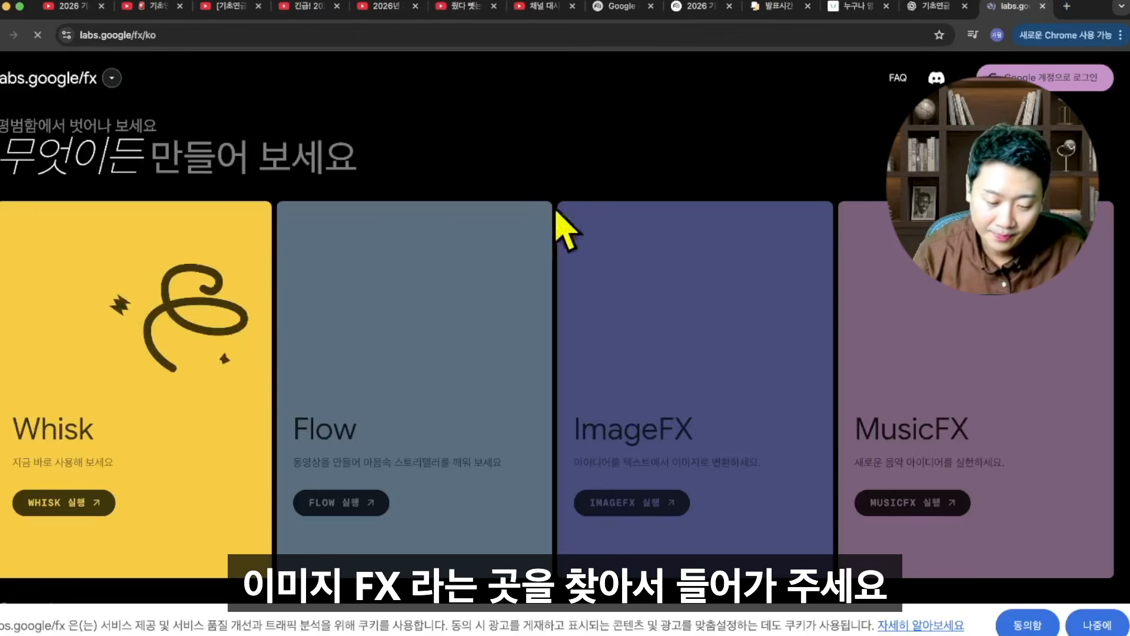
{"action": "left_click", "coordinate": [631, 509]}
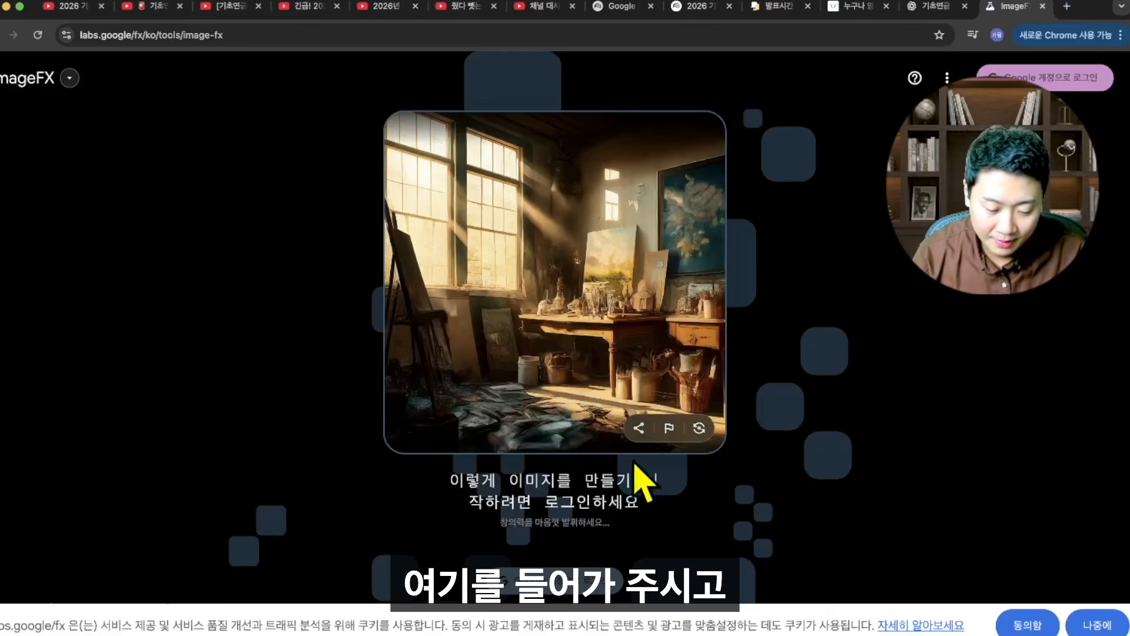
{"action": "left_click", "coordinate": [552, 404]}
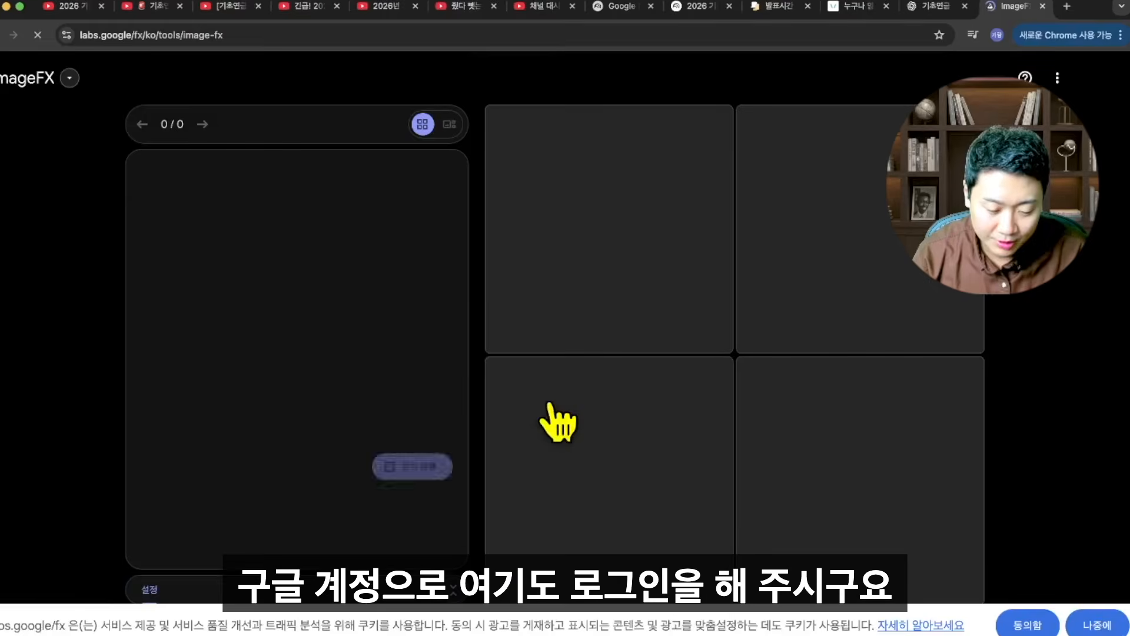
{"action": "left_click", "coordinate": [659, 459]}
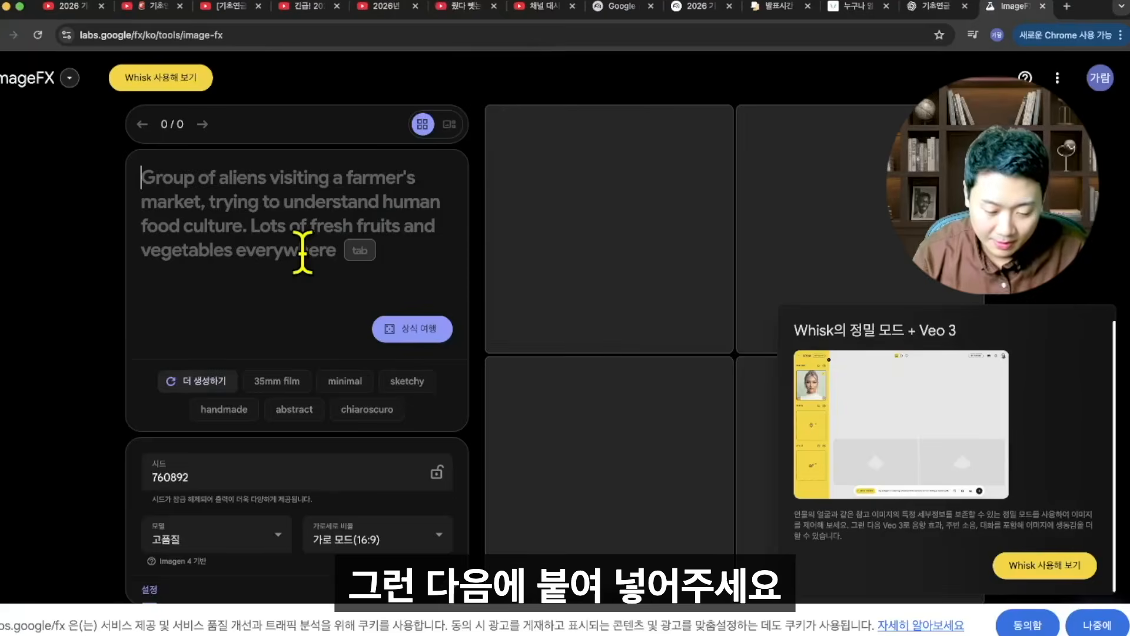
- Generate images in ImageFX from the copied prompt and download the one showing two elderly women beside a man
{"action": "left_click", "coordinate": [303, 252]}
{"action": "key", "text": "ctrl+v"}
{"action": "left_click", "coordinate": [417, 328]}
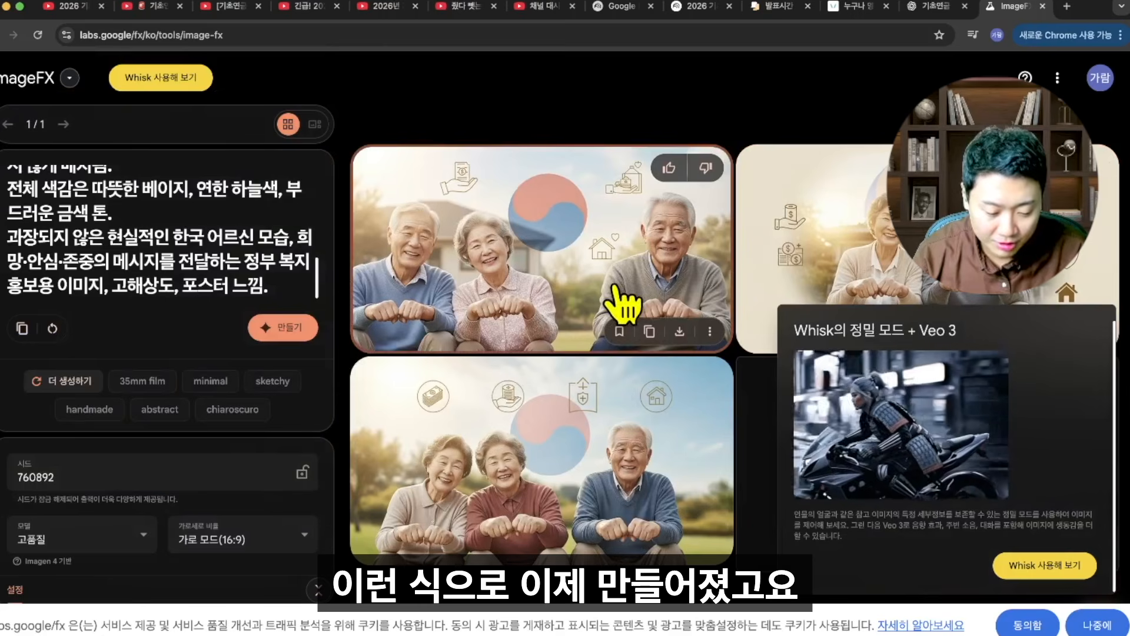
{"action": "left_click", "coordinate": [679, 542]}
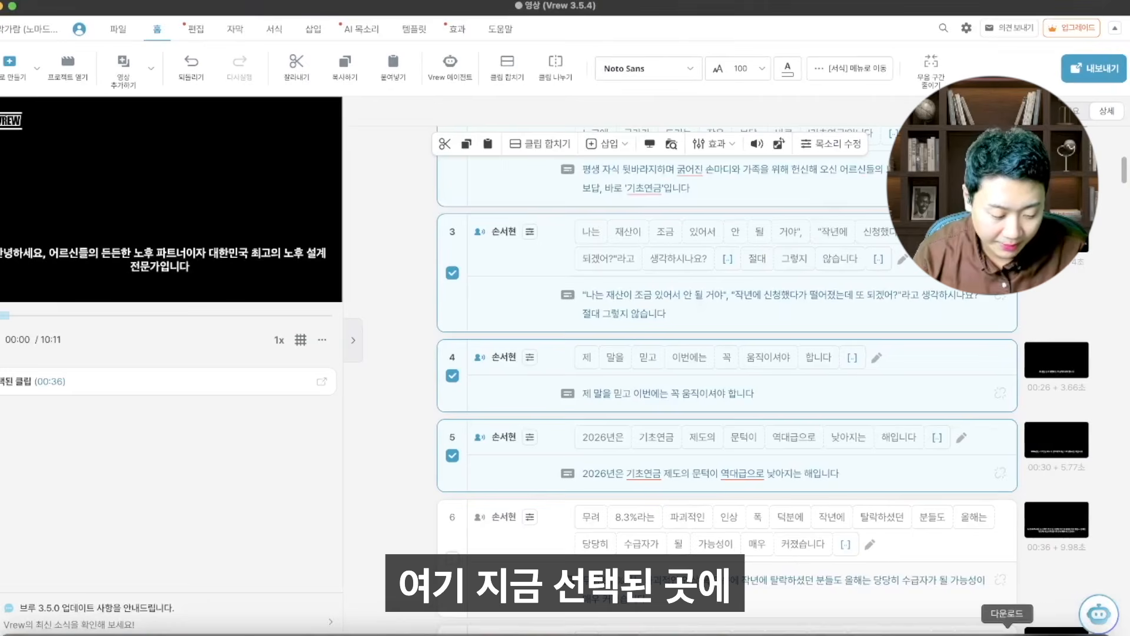
- Insert the downloaded image into the selected clips 1–5 in Vrew and make it fill the frame
{"action": "left_click", "coordinate": [1007, 631]}
{"action": "left_click_drag", "start_coordinate": [1008, 596], "coordinate": [518, 265]}
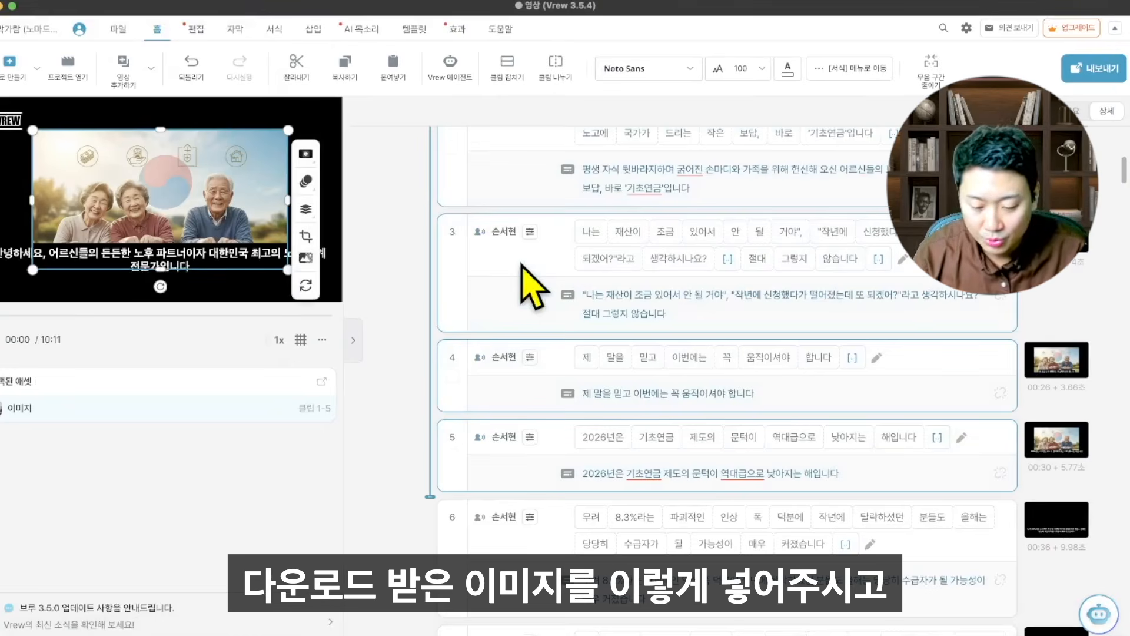
{"action": "left_click", "coordinate": [306, 155]}
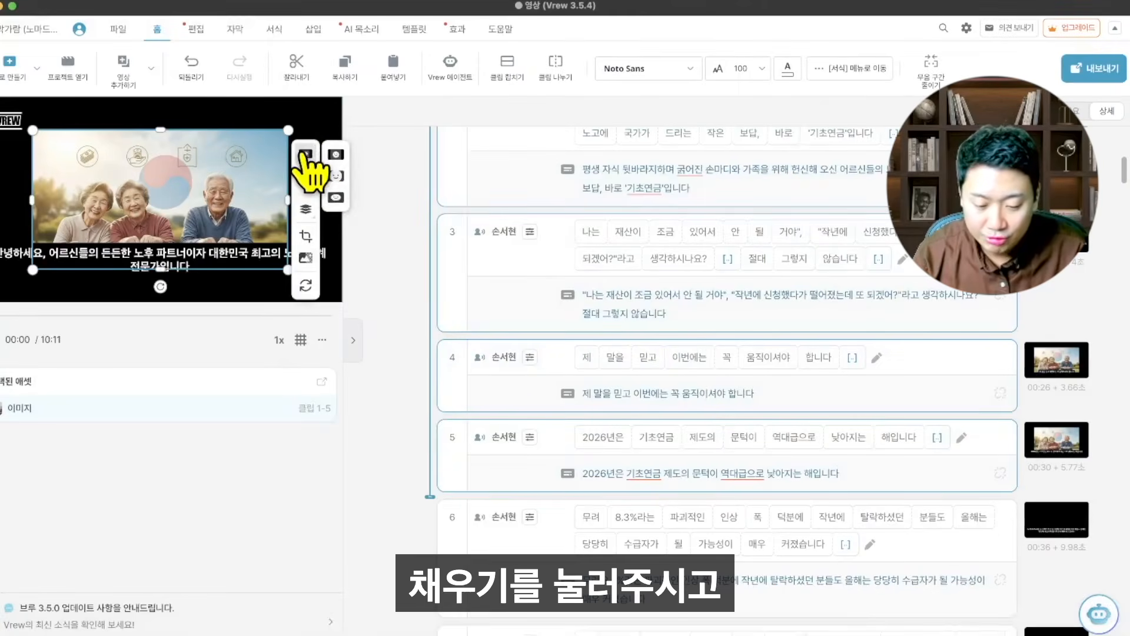
{"action": "left_click", "coordinate": [335, 176]}
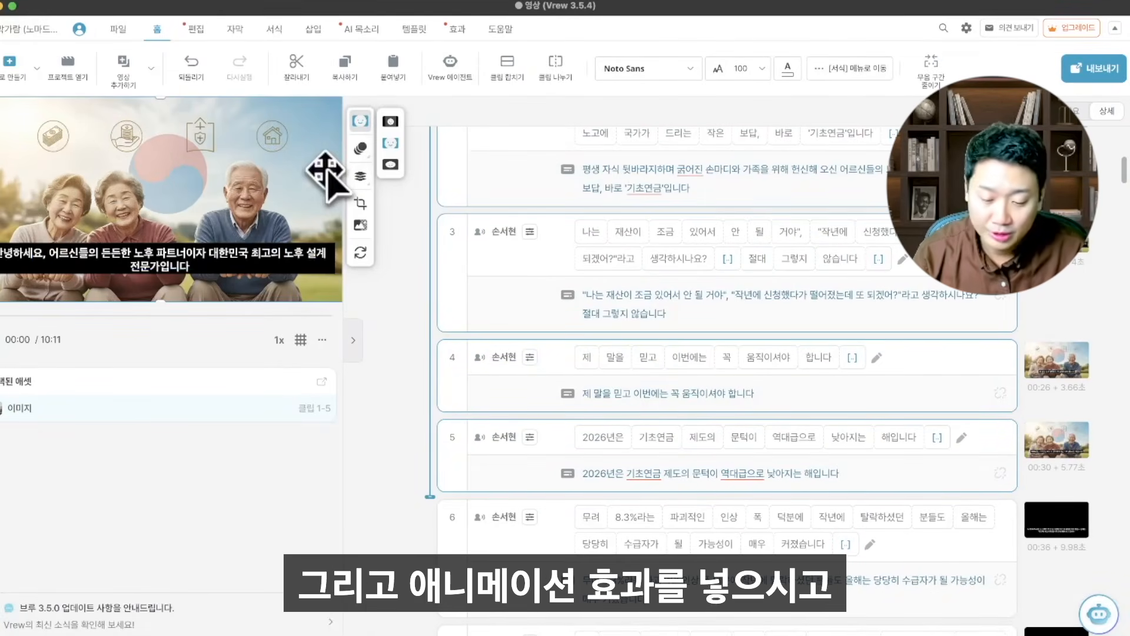
{"action": "left_click", "coordinate": [360, 148]}
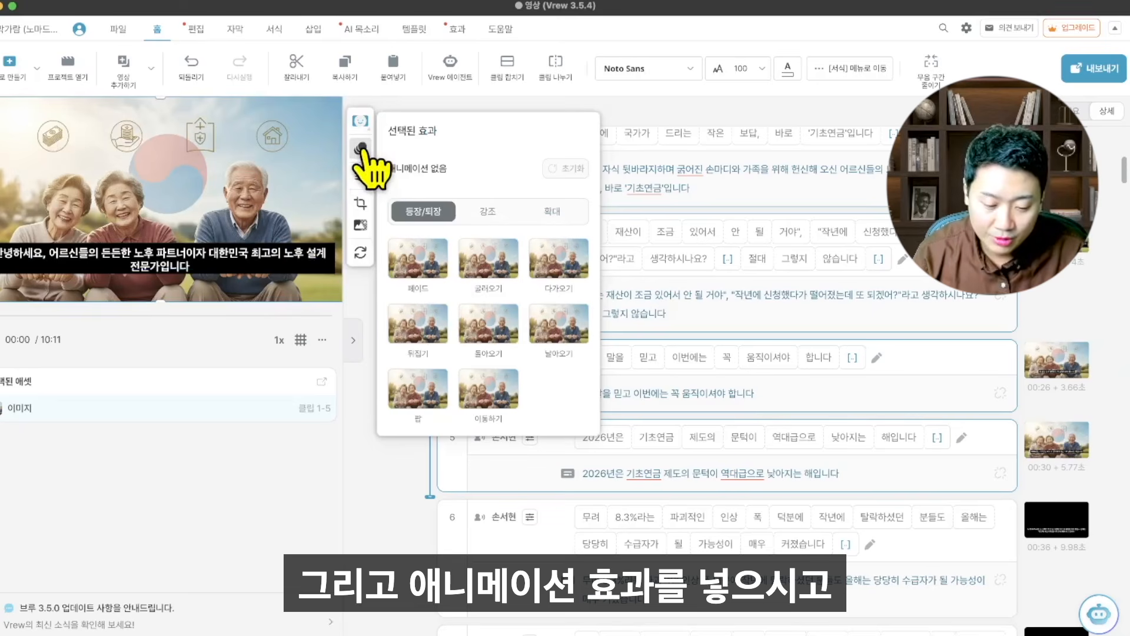
{"action": "left_click", "coordinate": [554, 211]}
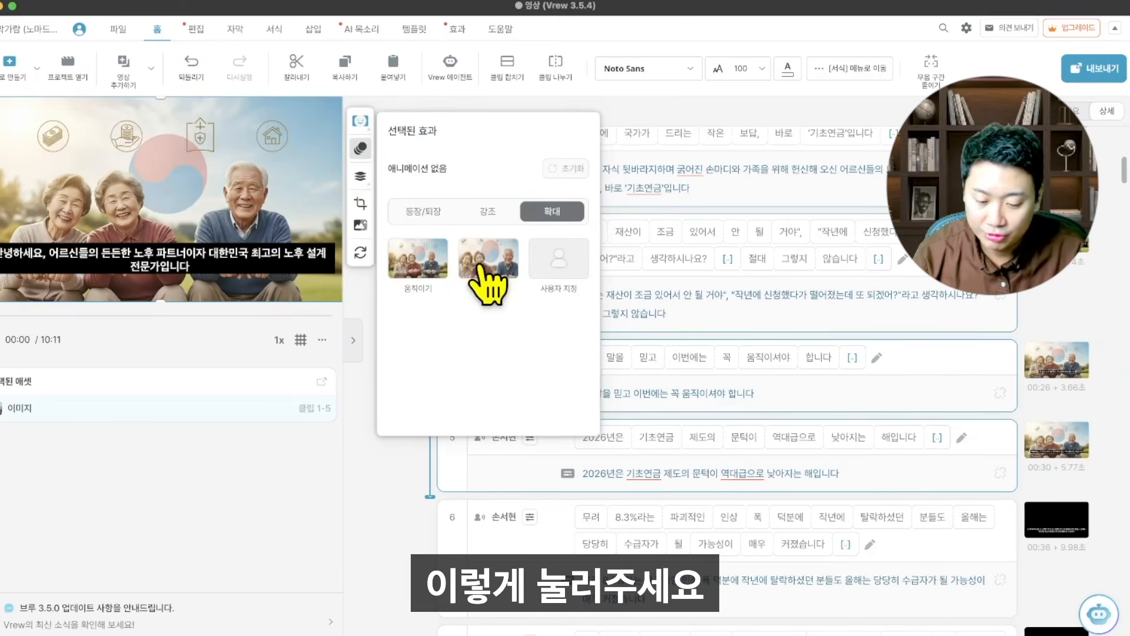
{"action": "left_click", "coordinate": [658, 233]}
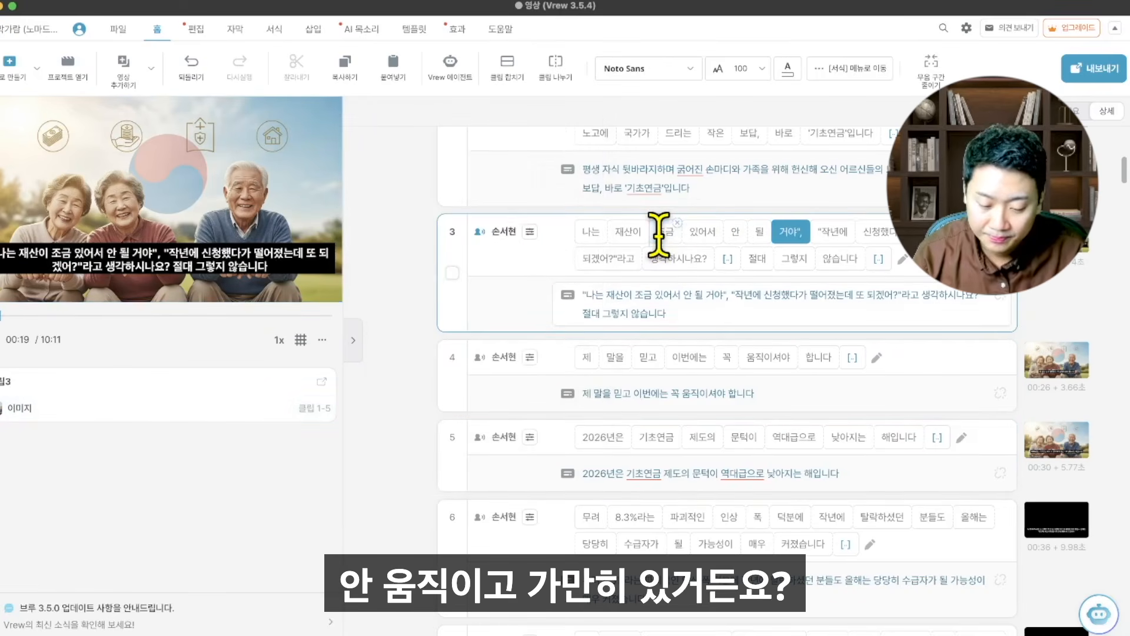
- Apply the 움직이기 animation from the 확대 effects to the image on clips 1–5
{"action": "left_click", "coordinate": [245, 184]}
{"action": "left_click", "coordinate": [361, 147]}
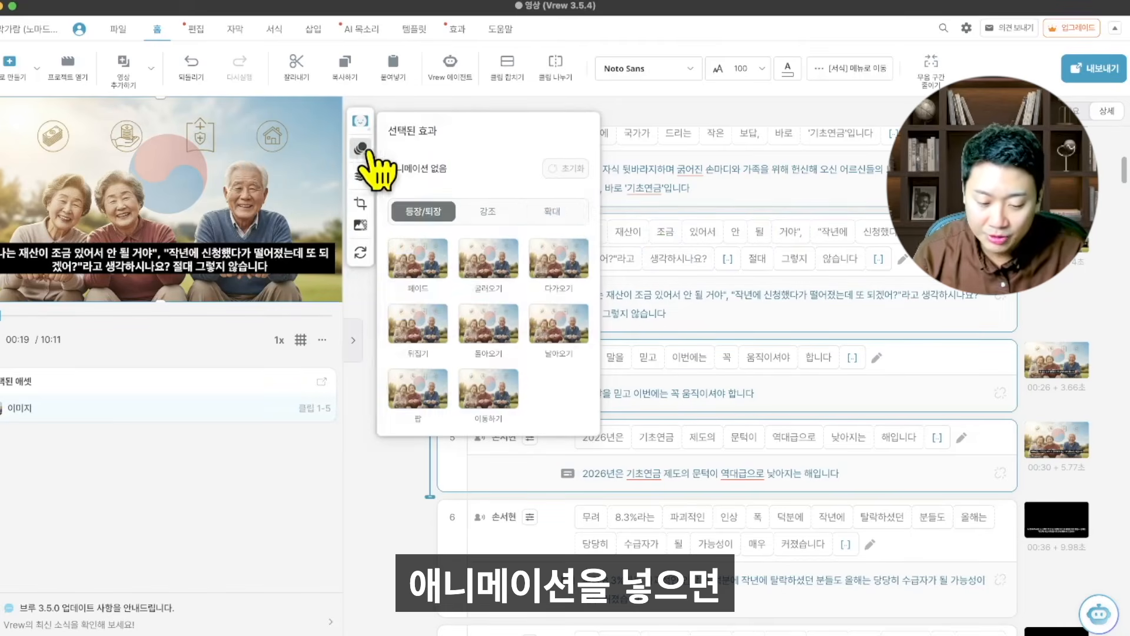
{"action": "left_click", "coordinate": [553, 212]}
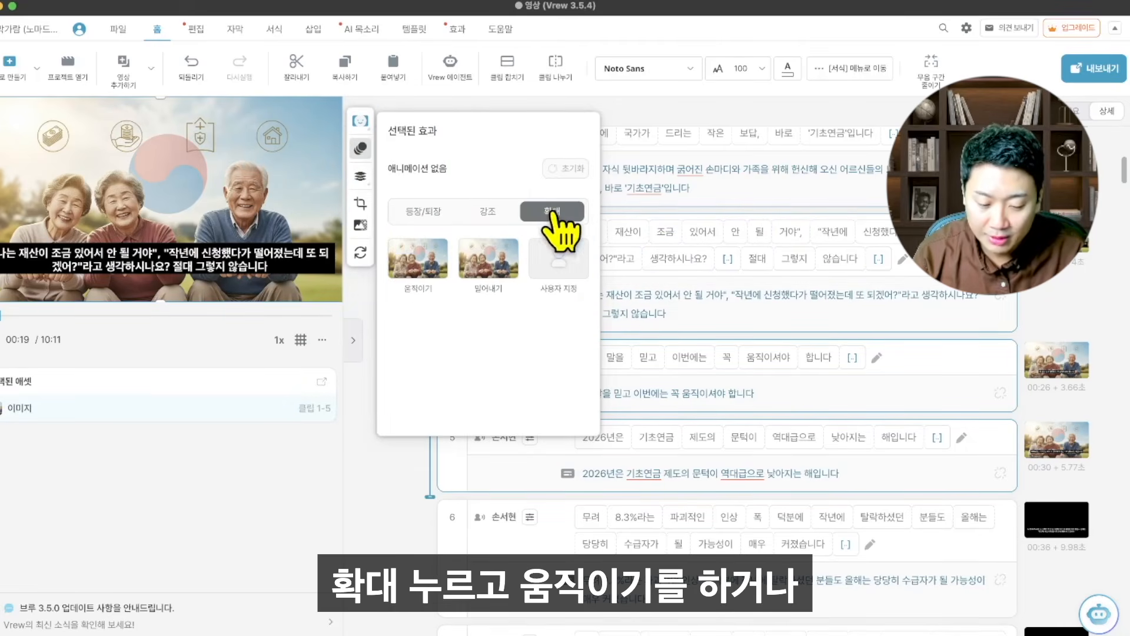
{"action": "left_click", "coordinate": [425, 266]}
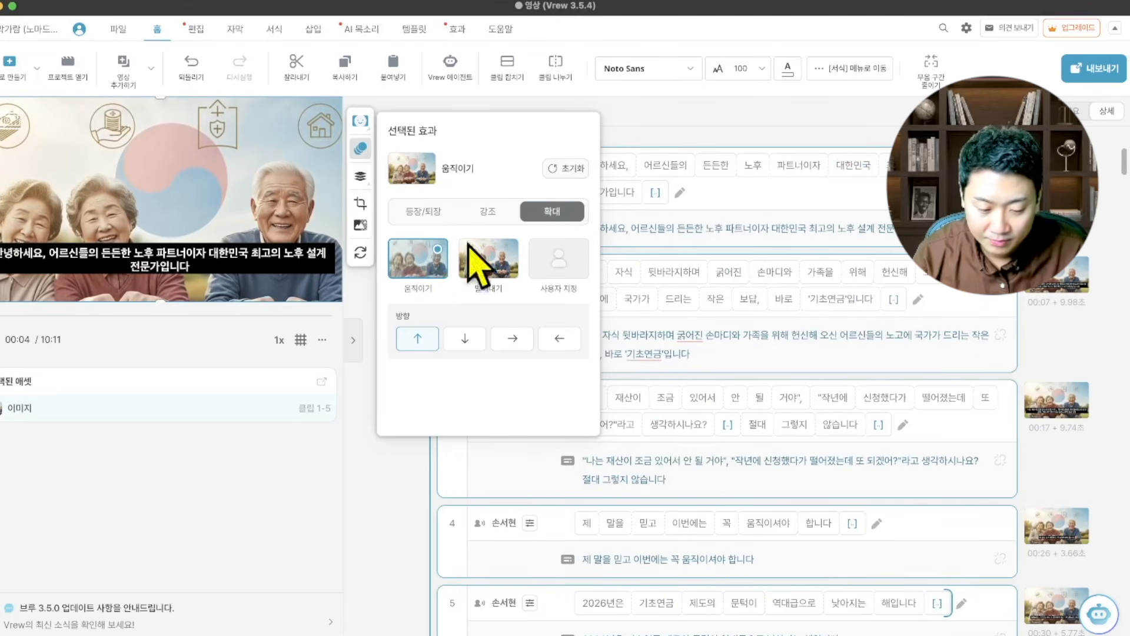
- Select clips 6 through 18 as the next section and copy their narration
{"action": "scroll", "coordinate": [805, 232], "scroll_direction": "down", "scroll_amount": 7}
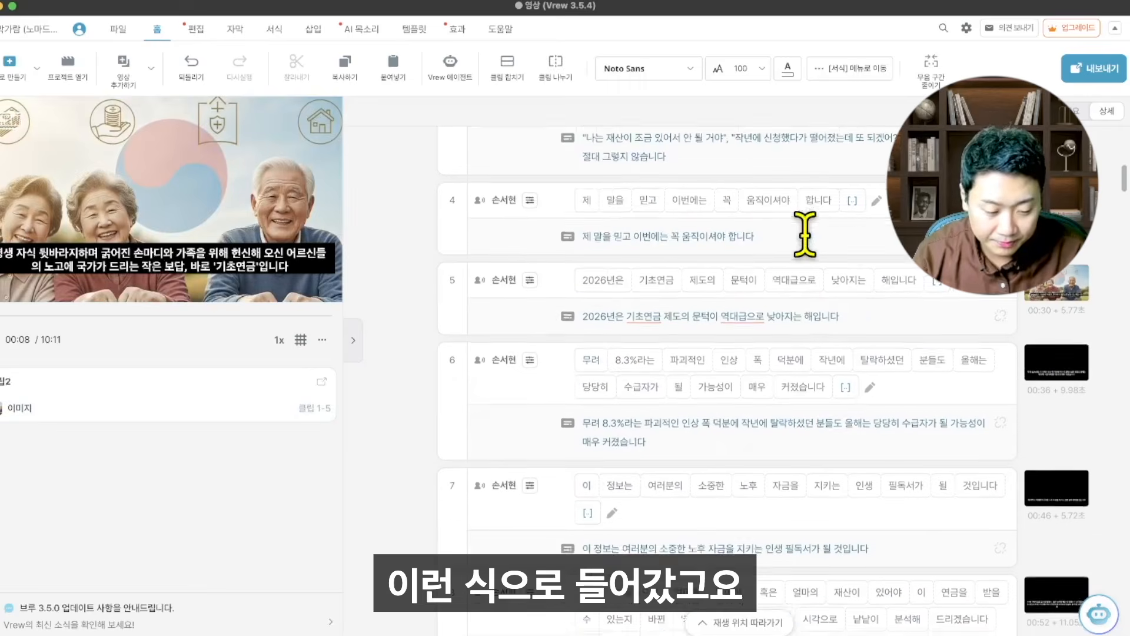
{"action": "left_click", "coordinate": [618, 347]}
{"action": "scroll", "coordinate": [576, 399], "scroll_direction": "down", "scroll_amount": 5}
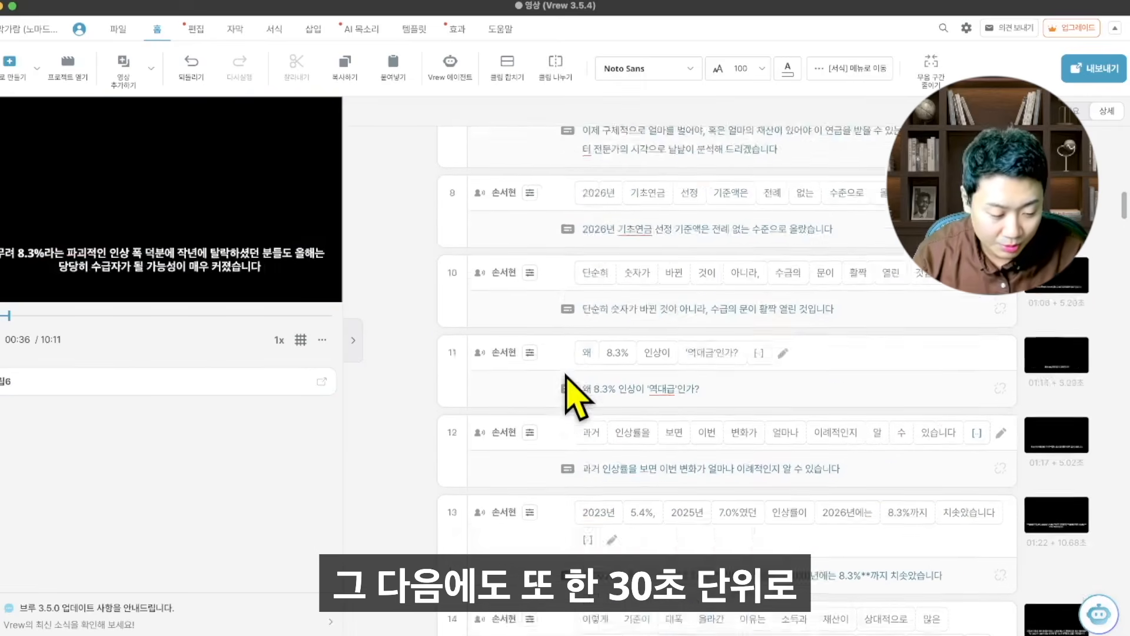
{"action": "scroll", "coordinate": [574, 398], "scroll_direction": "down", "scroll_amount": 4}
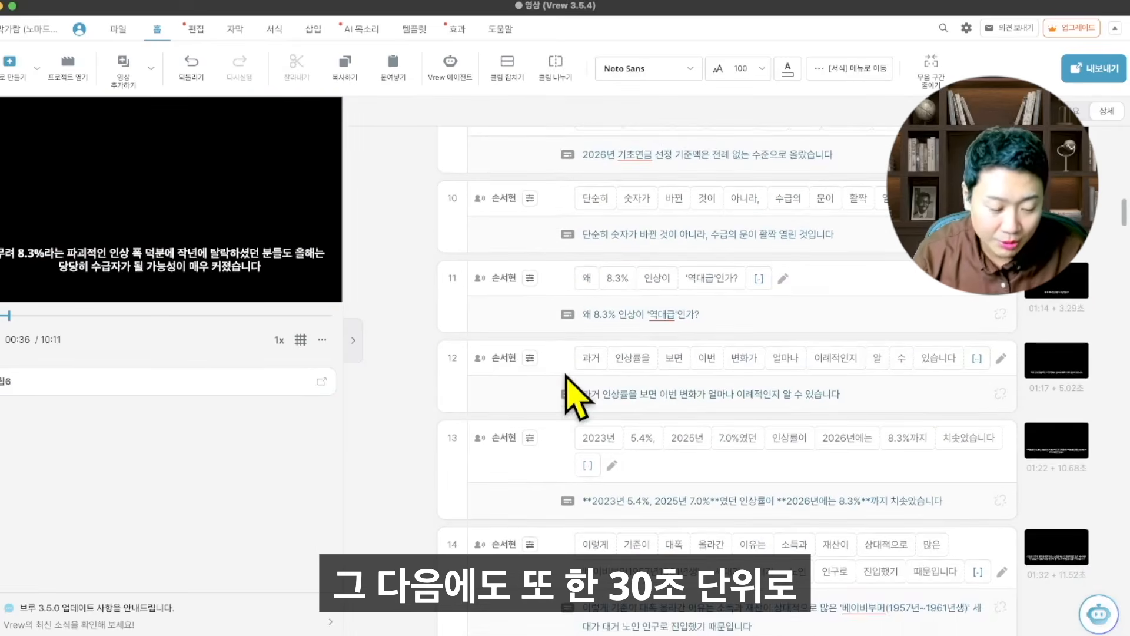
{"action": "scroll", "coordinate": [574, 397], "scroll_direction": "down", "scroll_amount": 4}
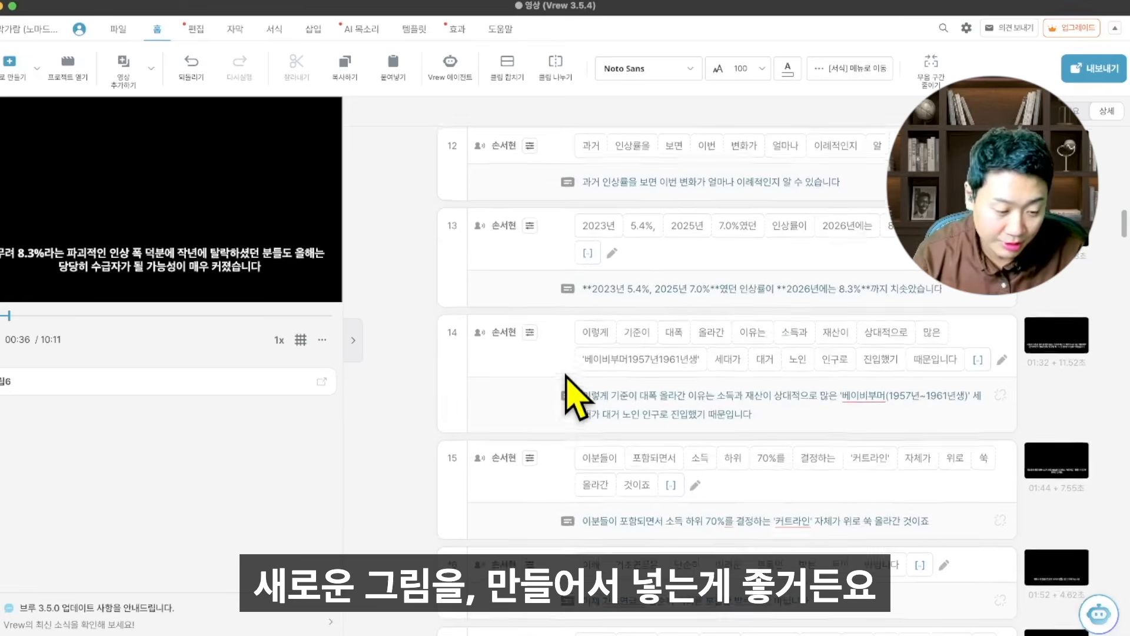
{"action": "scroll", "coordinate": [574, 400], "scroll_direction": "down", "scroll_amount": 4}
{"action": "scroll", "coordinate": [574, 400], "scroll_direction": "down", "scroll_amount": 2}
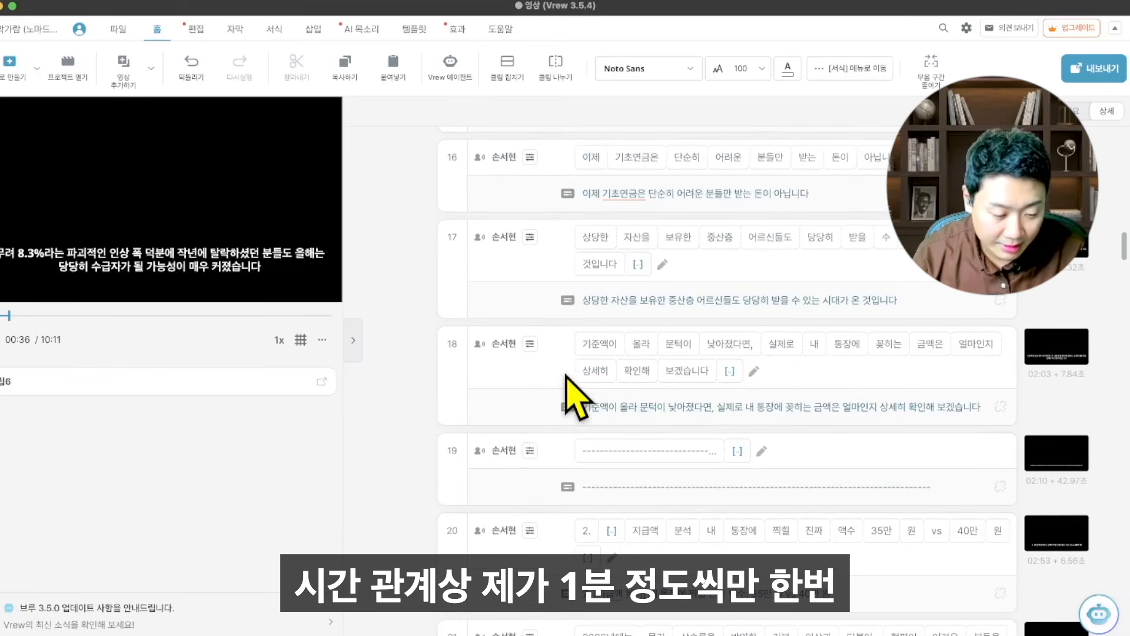
{"action": "scroll", "coordinate": [574, 400], "scroll_direction": "down", "scroll_amount": 1}
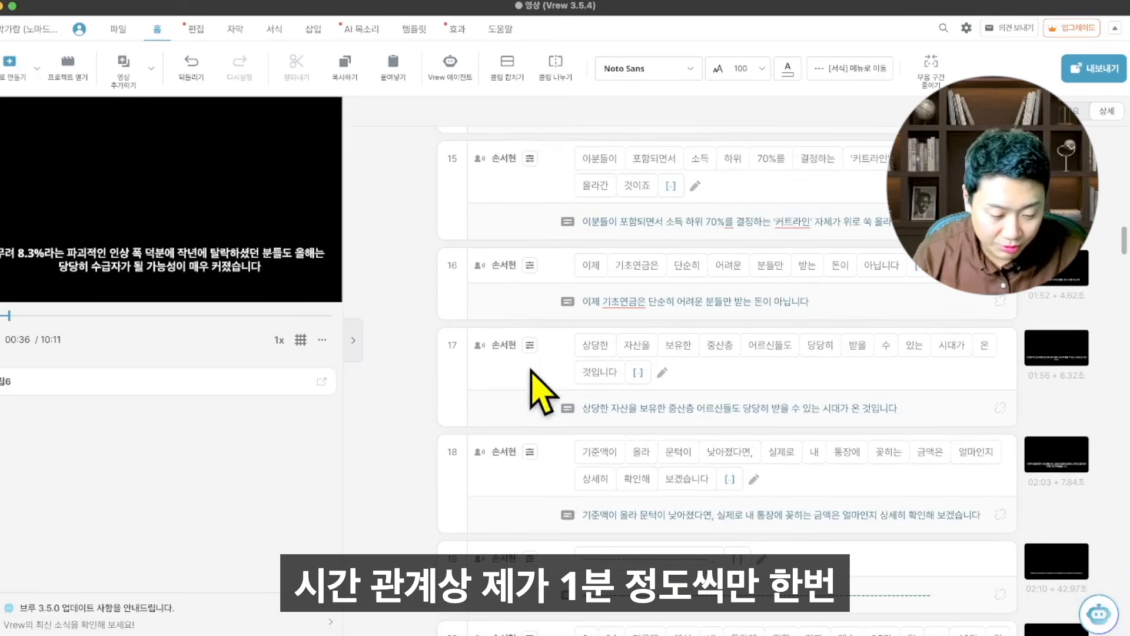
{"action": "left_click", "coordinate": [542, 486]}
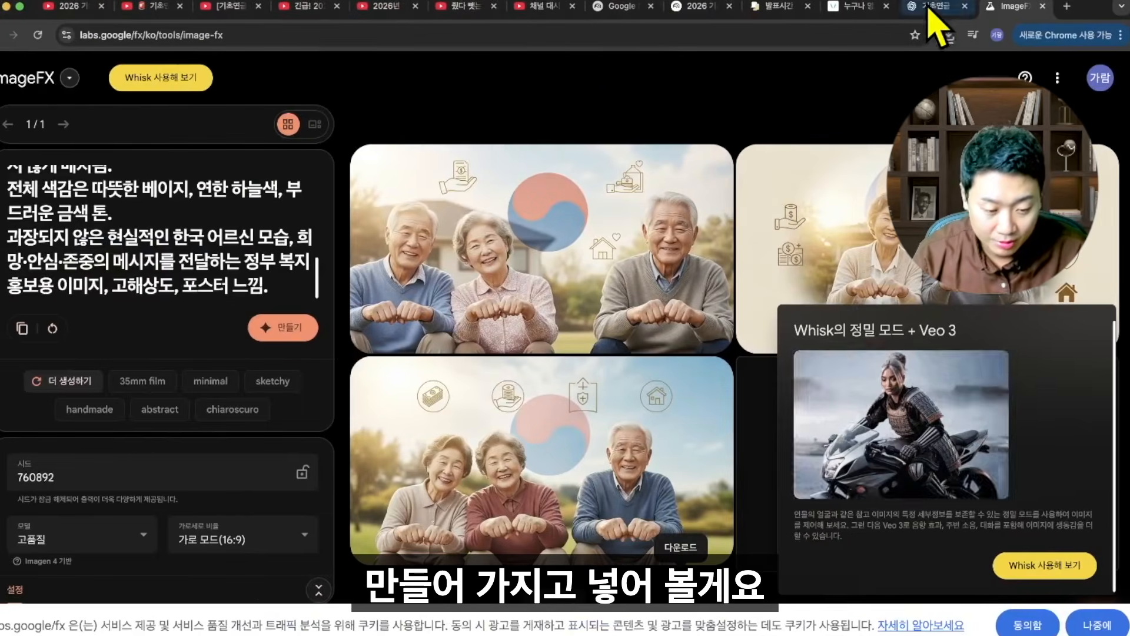
- Ask ChatGPT to write an image prompt for the copied clips 6–18 narration, adding a request beginning "이 부분도 프롬프트"
{"action": "left_click", "coordinate": [936, 7]}
{"action": "key", "text": "super+v"}
{"action": "type", "text": "dl"}
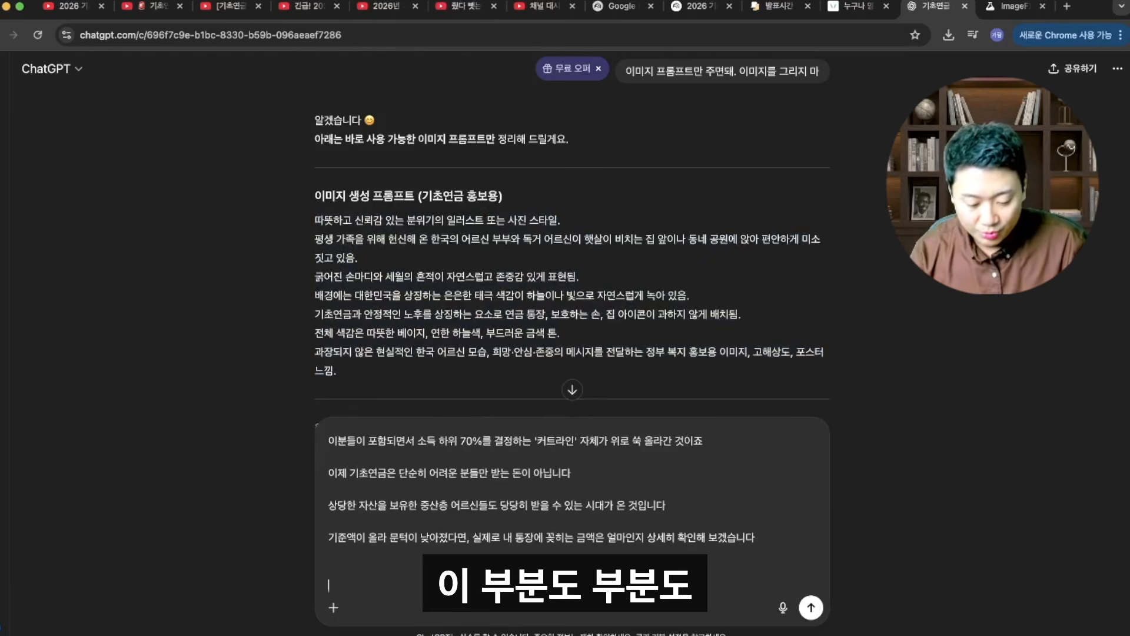
{"action": "type", "text": " 부분도 프롬프"}
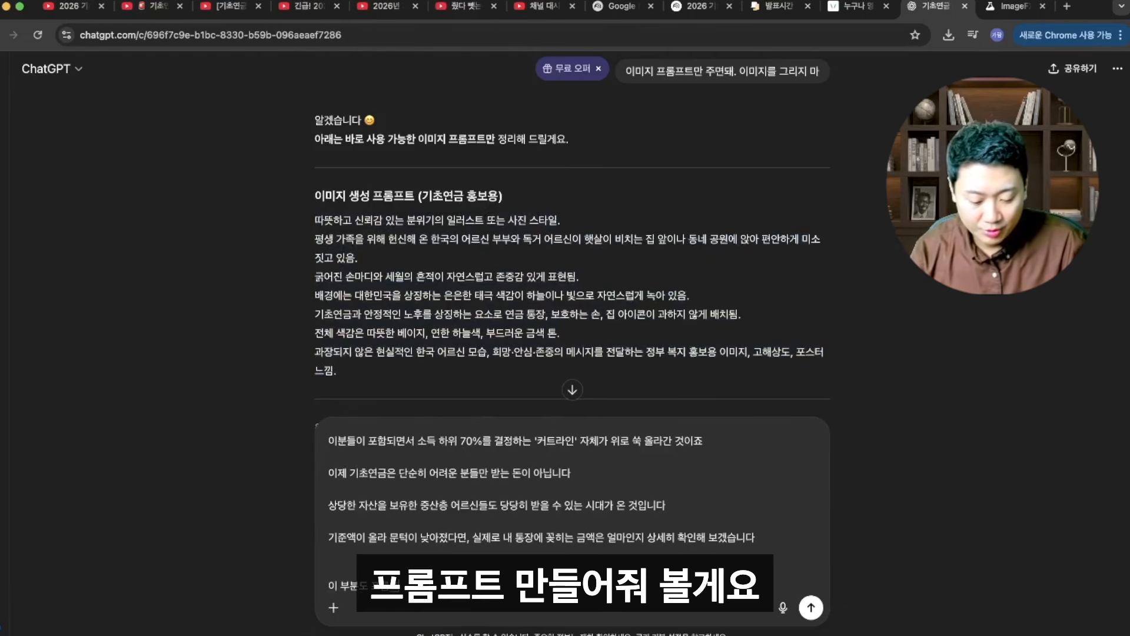
{"action": "key", "text": "Return"}
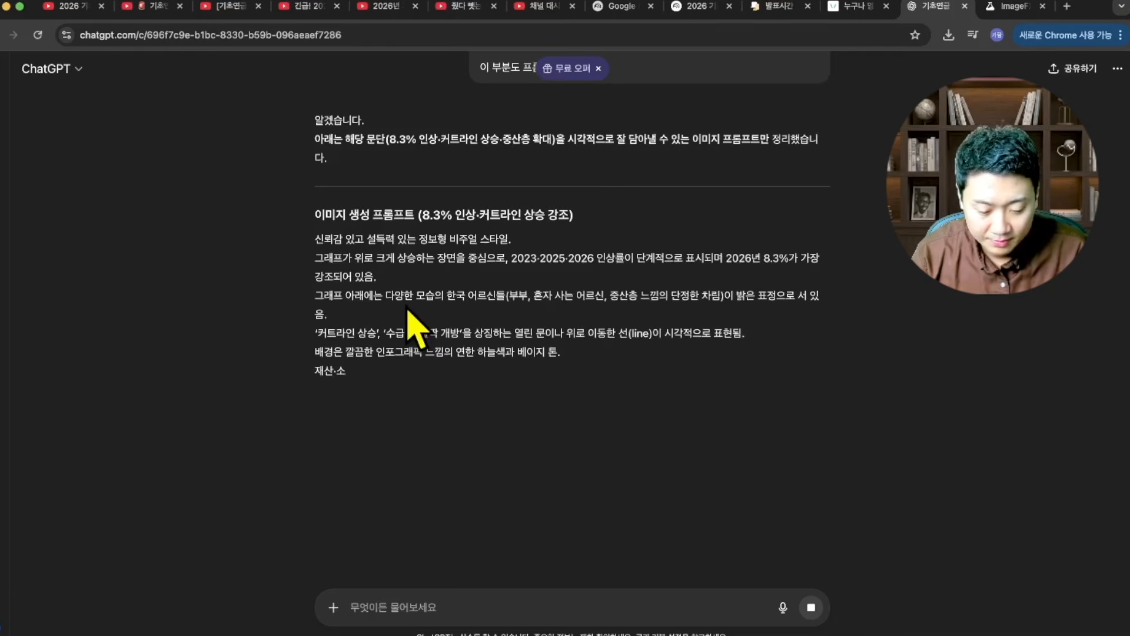
- Generate images in ImageFX from ChatGPT's 8.3% 인상·커트라인 상승 prompt and download the chart image with the orange line
{"action": "left_click_drag", "start_coordinate": [314, 234], "coordinate": [622, 417]}
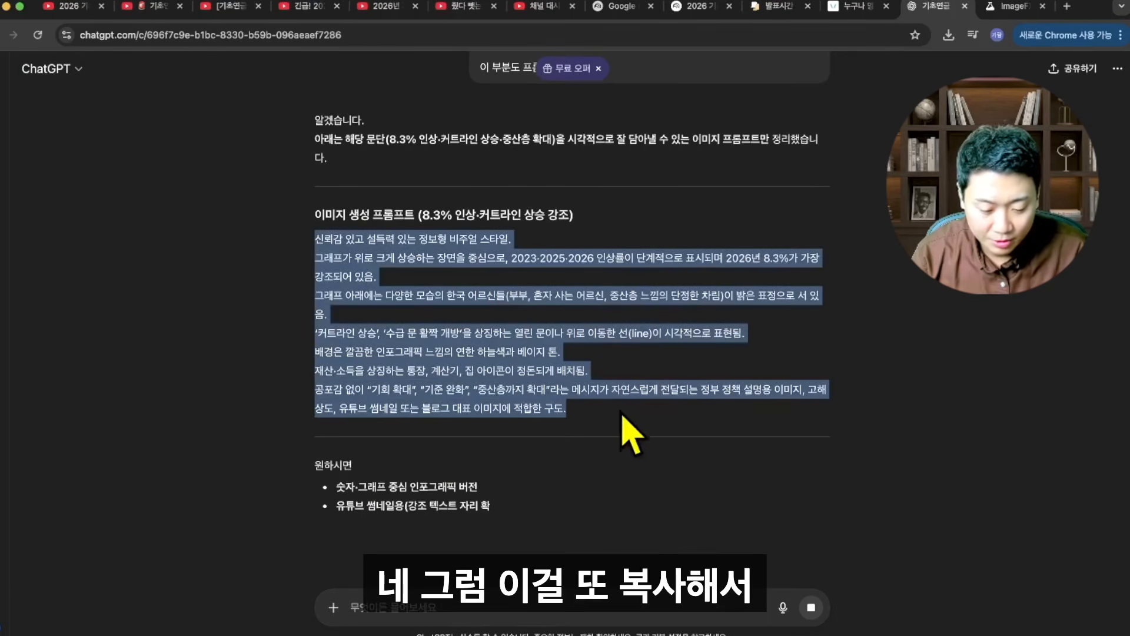
{"action": "key", "text": "ctrl+c"}
{"action": "left_click", "coordinate": [1027, 7]}
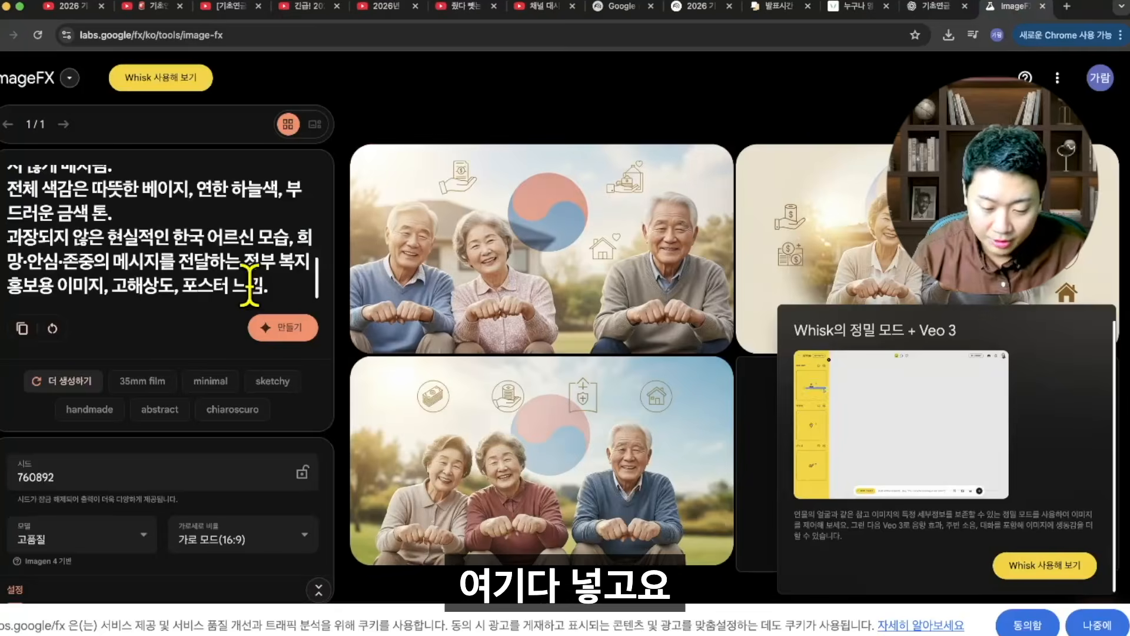
{"action": "key", "text": "ctrl+a"}
{"action": "key", "text": "ctrl+v"}
{"action": "left_click", "coordinate": [304, 335]}
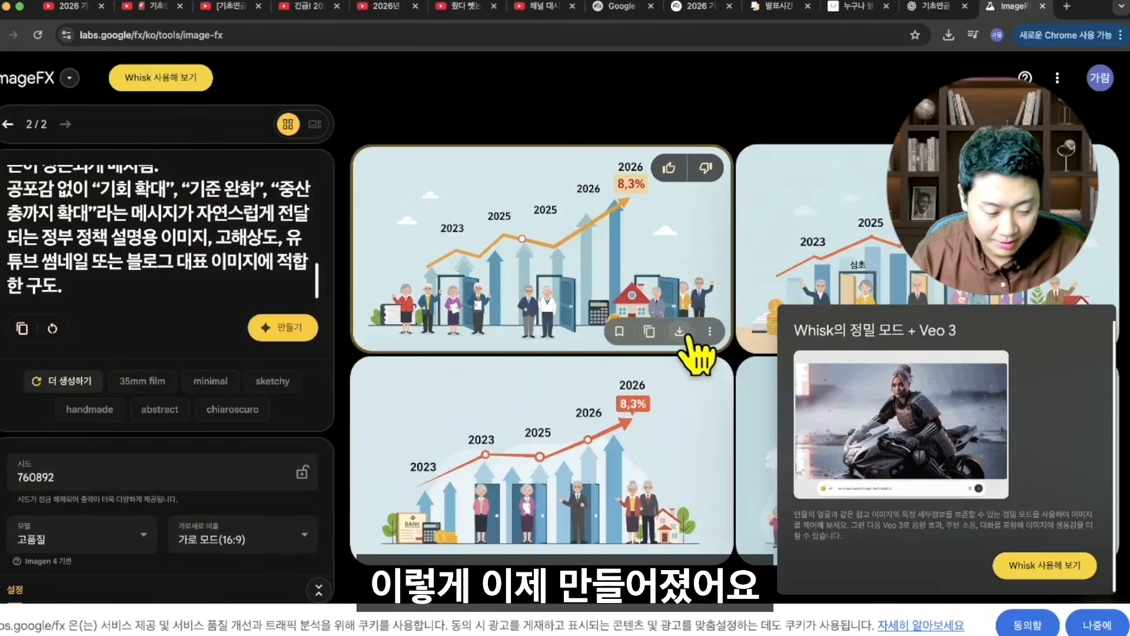
{"action": "left_click", "coordinate": [679, 332]}
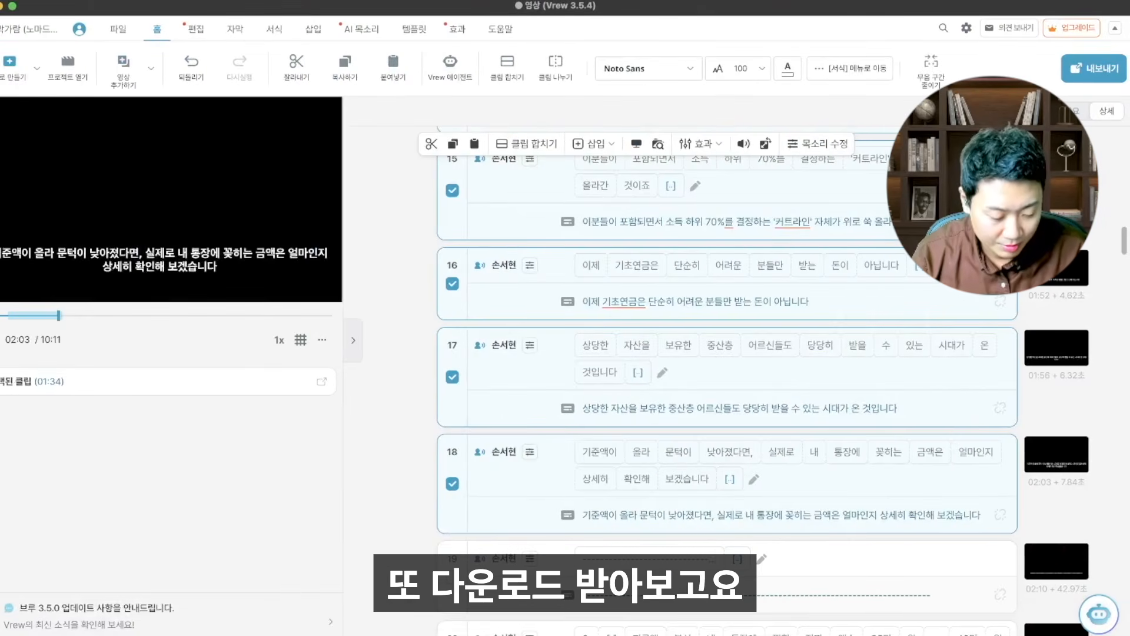
- Insert the downloaded Image_fx (24).png into the selected clips 6–18 in Vrew and make it fill the frame
{"action": "left_click", "coordinate": [1008, 620]}
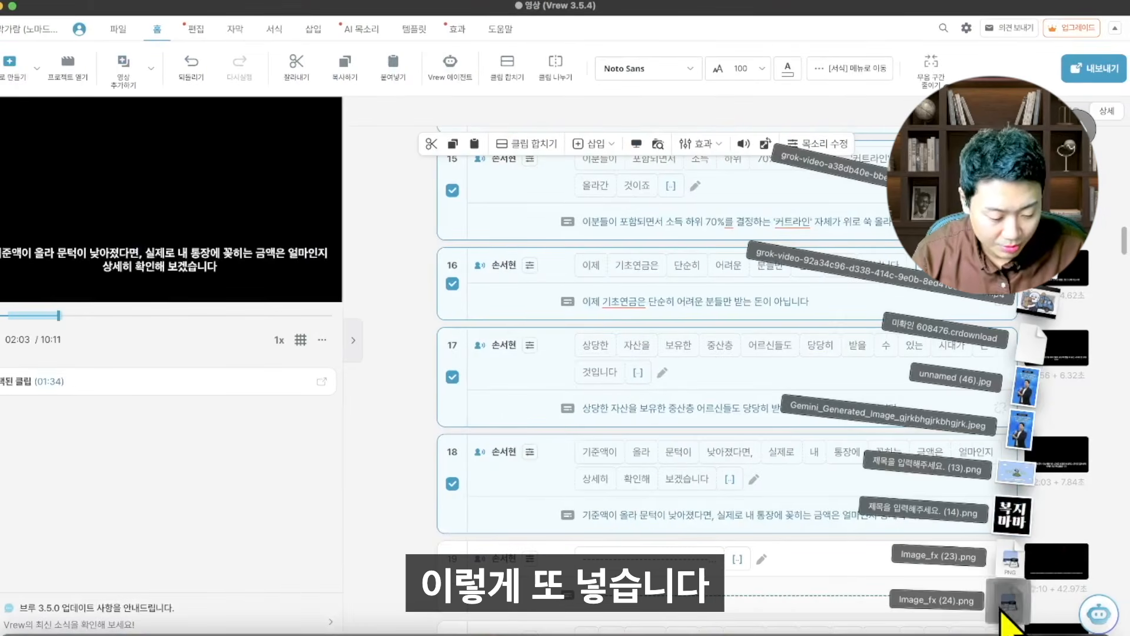
{"action": "left_click_drag", "start_coordinate": [1002, 612], "coordinate": [532, 361]}
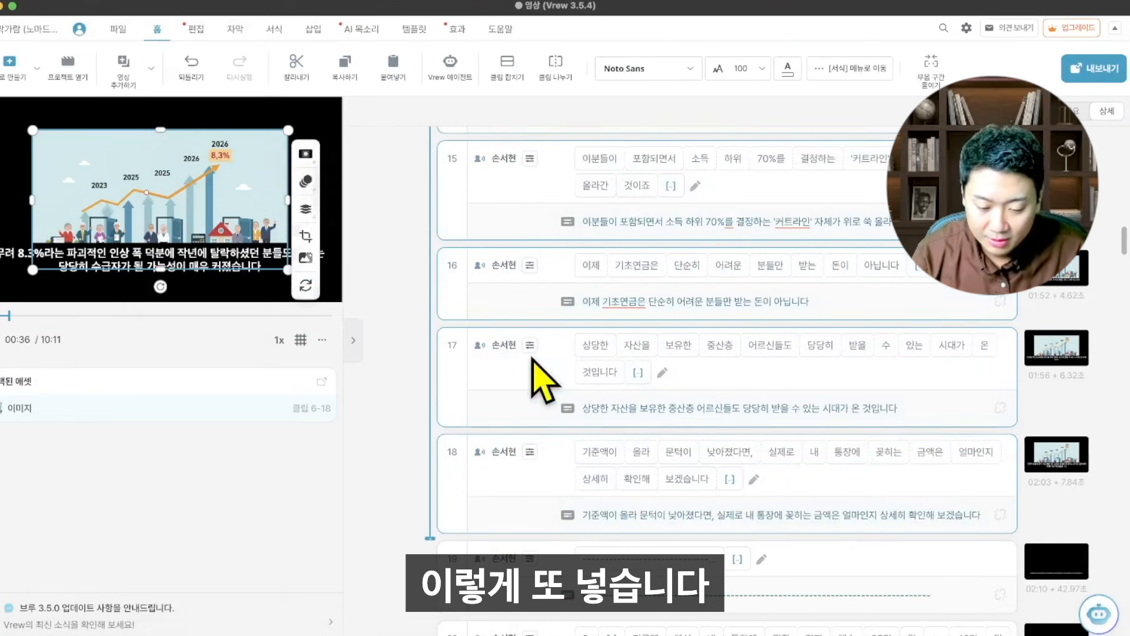
{"action": "left_click", "coordinate": [306, 154]}
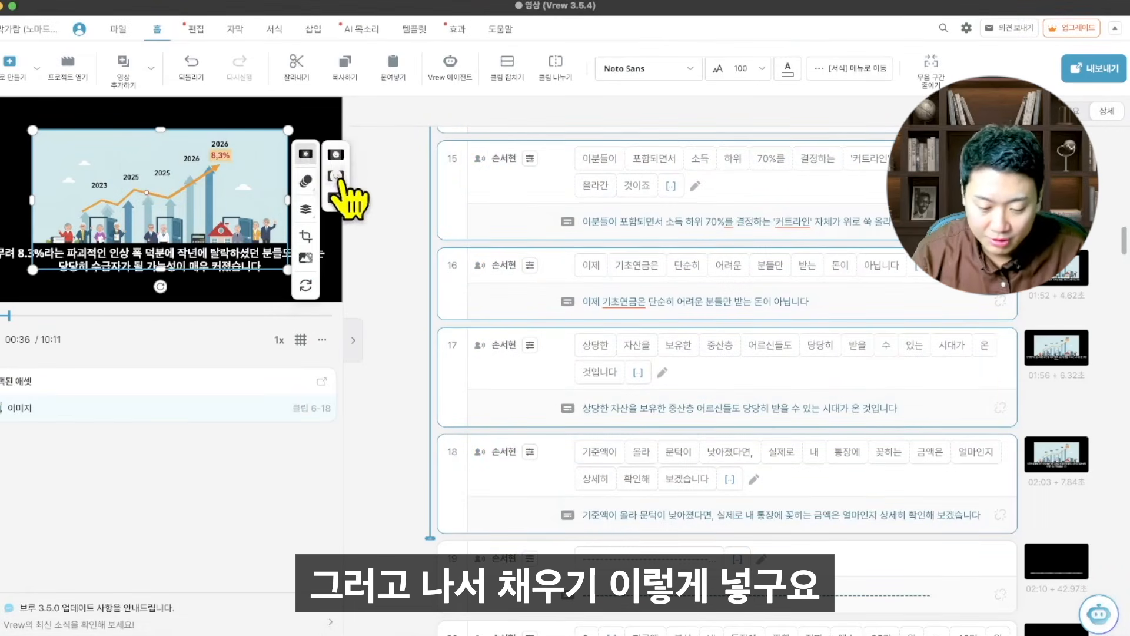
{"action": "left_click", "coordinate": [337, 177]}
- Delete clip 19, which contains only a dashed separator line
{"action": "left_click", "coordinate": [569, 591]}
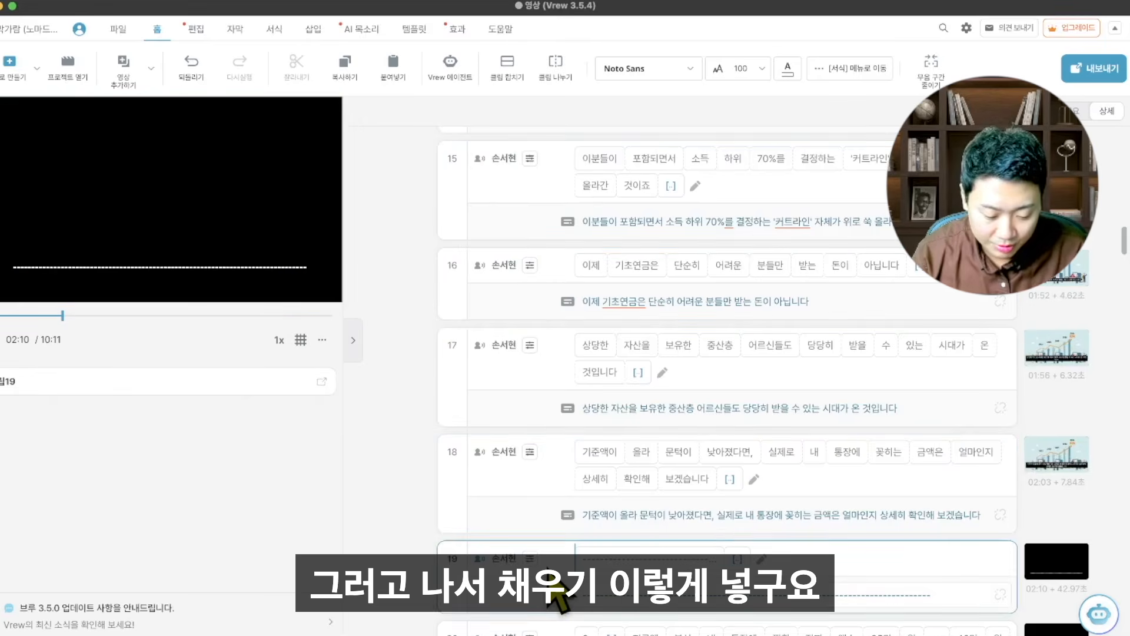
{"action": "scroll", "coordinate": [529, 559], "scroll_direction": "down", "scroll_amount": 2}
{"action": "left_click", "coordinate": [452, 471]}
{"action": "key", "text": "Delete"}
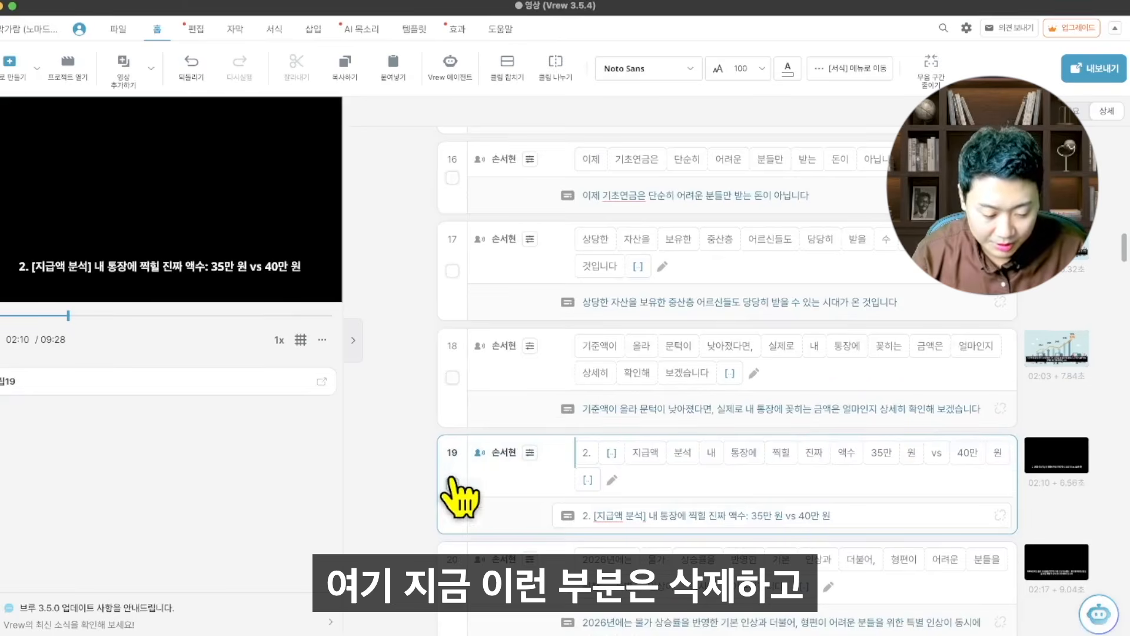
- Select clips 19 through 41 as the next section and copy their narration
{"action": "scroll", "coordinate": [565, 487], "scroll_direction": "down", "scroll_amount": 5}
{"action": "scroll", "coordinate": [565, 488], "scroll_direction": "down", "scroll_amount": 10}
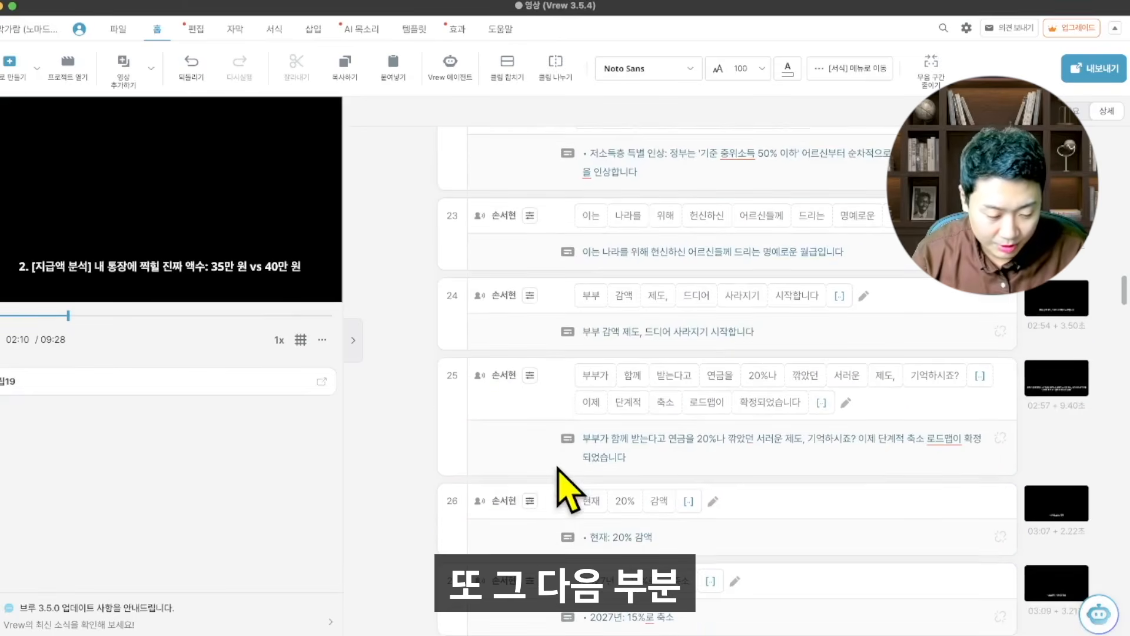
{"action": "scroll", "coordinate": [564, 487], "scroll_direction": "down", "scroll_amount": 3}
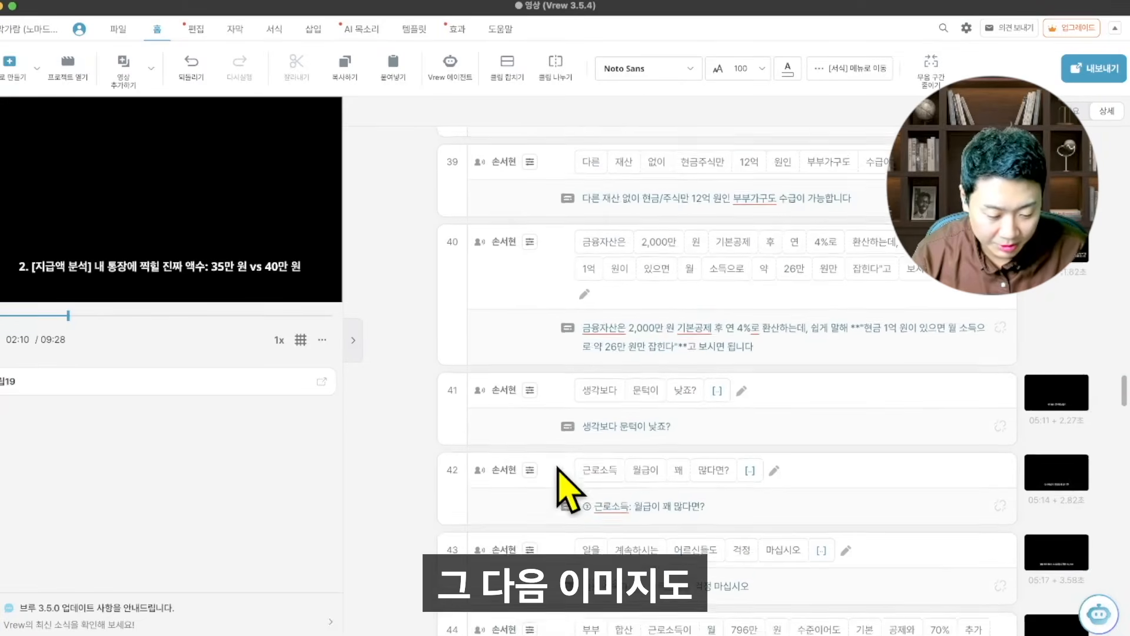
{"action": "left_click", "coordinate": [563, 393], "text": "shift"}
- Send the copied clips 19–41 narration to ChatGPT with a request to turn this part into an image prompt too
{"action": "key", "text": "ctrl+Left"}
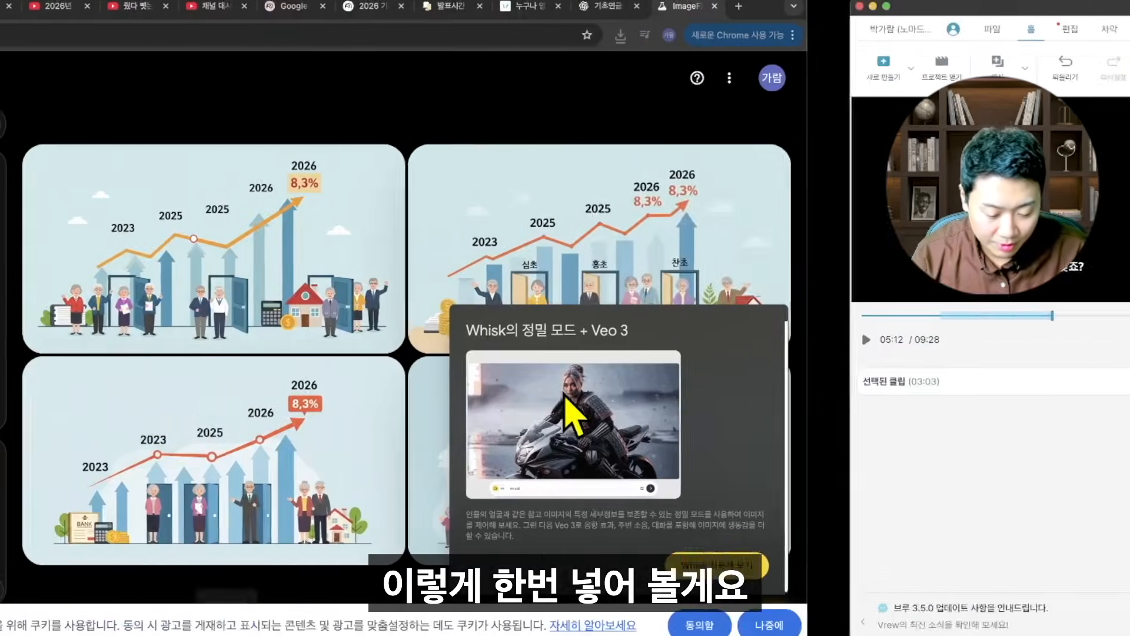
{"action": "left_click", "coordinate": [939, 7]}
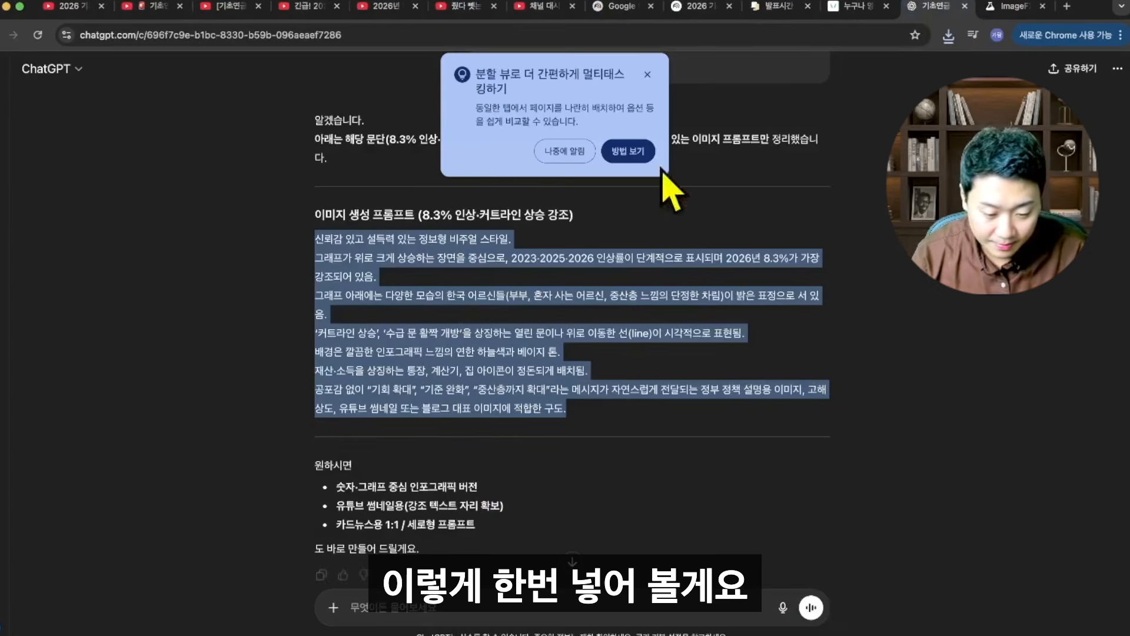
{"action": "left_click", "coordinate": [476, 612]}
{"action": "key", "text": "super+v"}
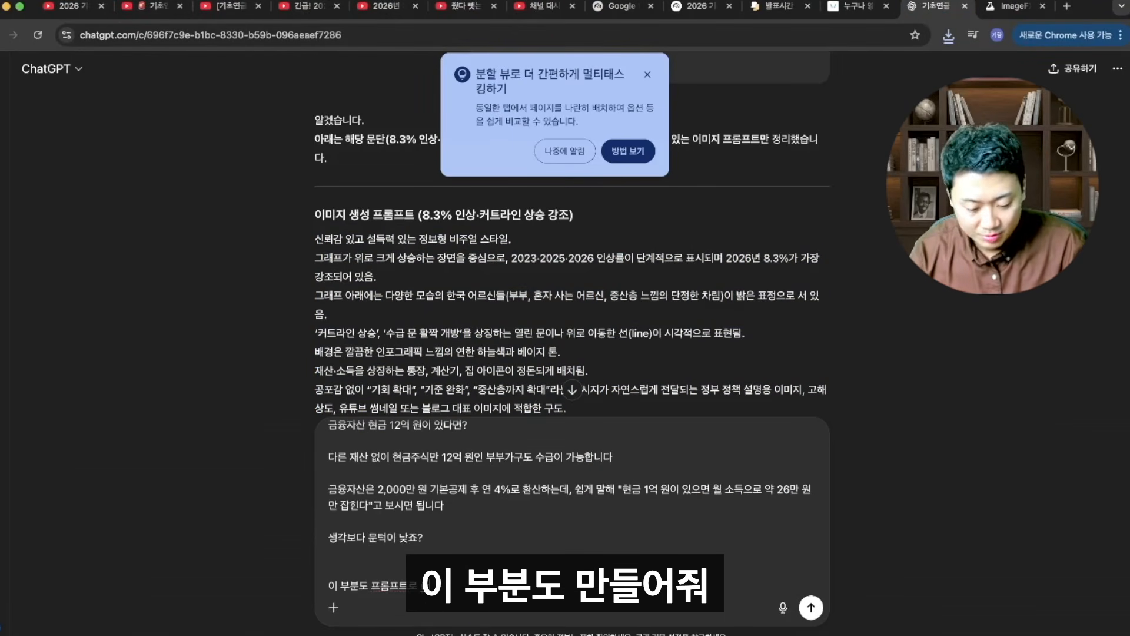
{"action": "key", "text": "Return"}
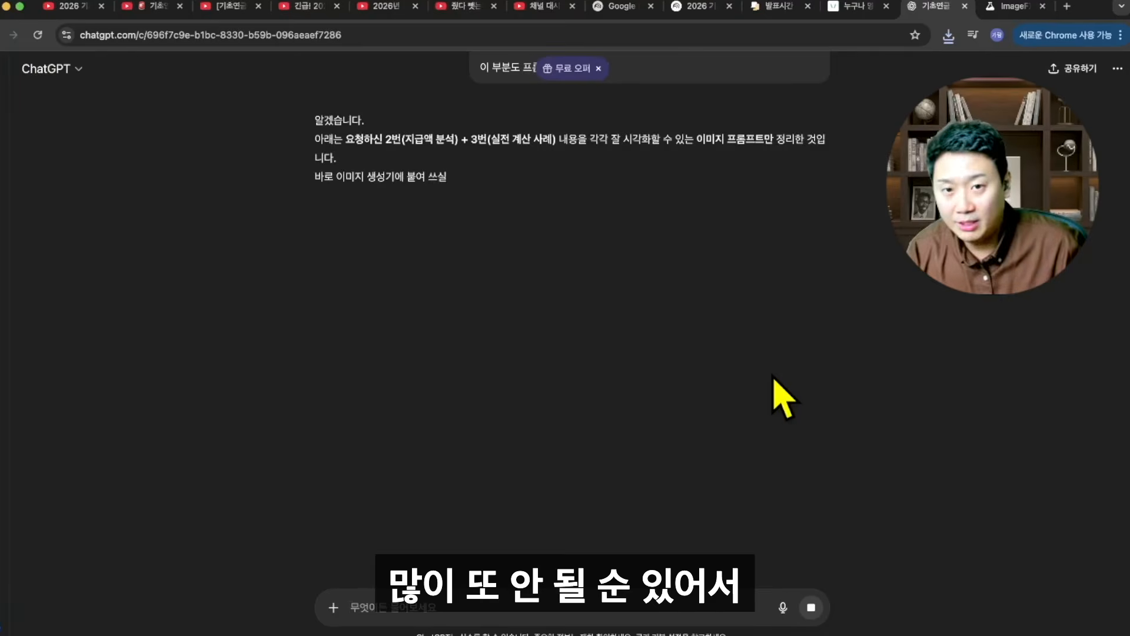
- Enlarge the ChatGPT page and copy the body of the ② 지급액 분석 image prompt
{"action": "key", "text": "super+equal"}
{"action": "key", "text": "super+equal"}
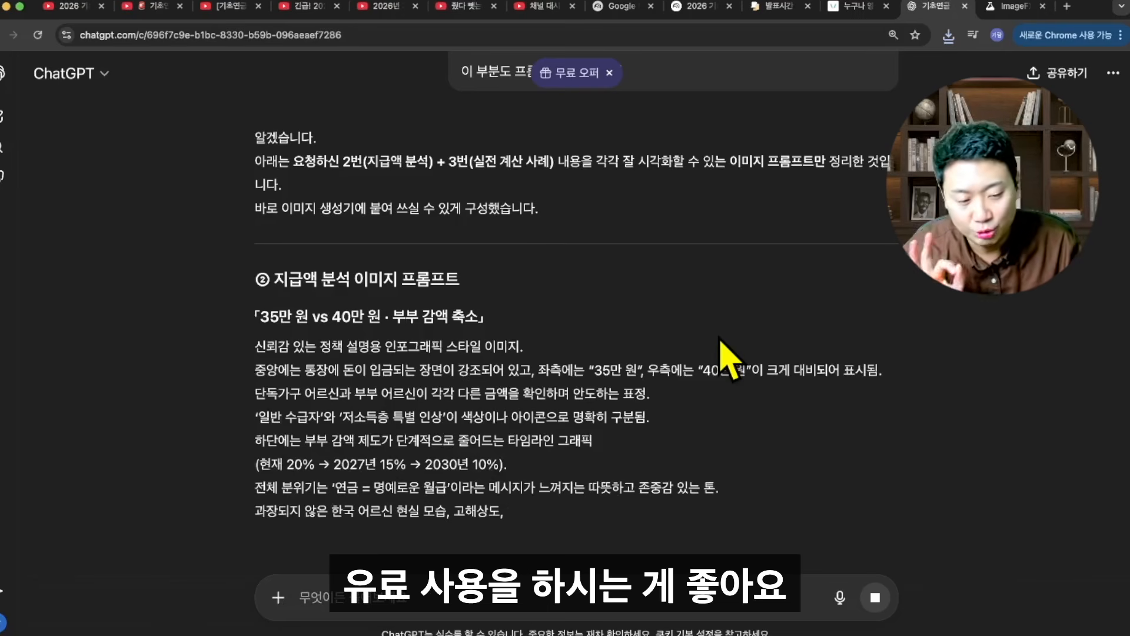
{"action": "scroll", "coordinate": [721, 347], "scroll_direction": "down", "scroll_amount": 3}
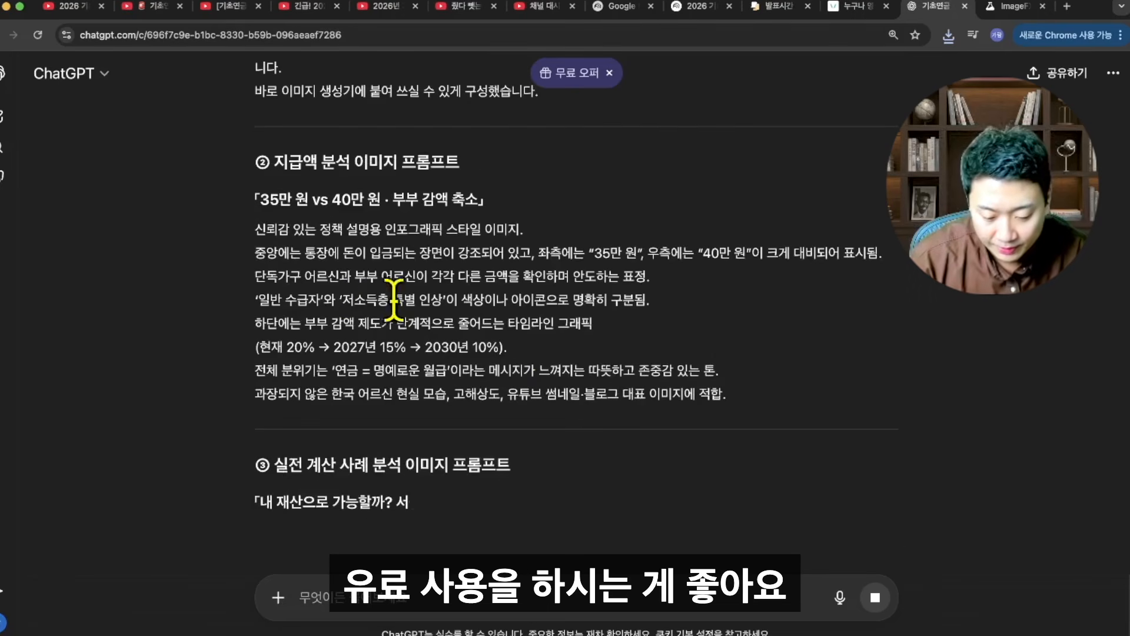
{"action": "left_click_drag", "start_coordinate": [254, 228], "coordinate": [796, 415]}
{"action": "key", "text": "super+c"}
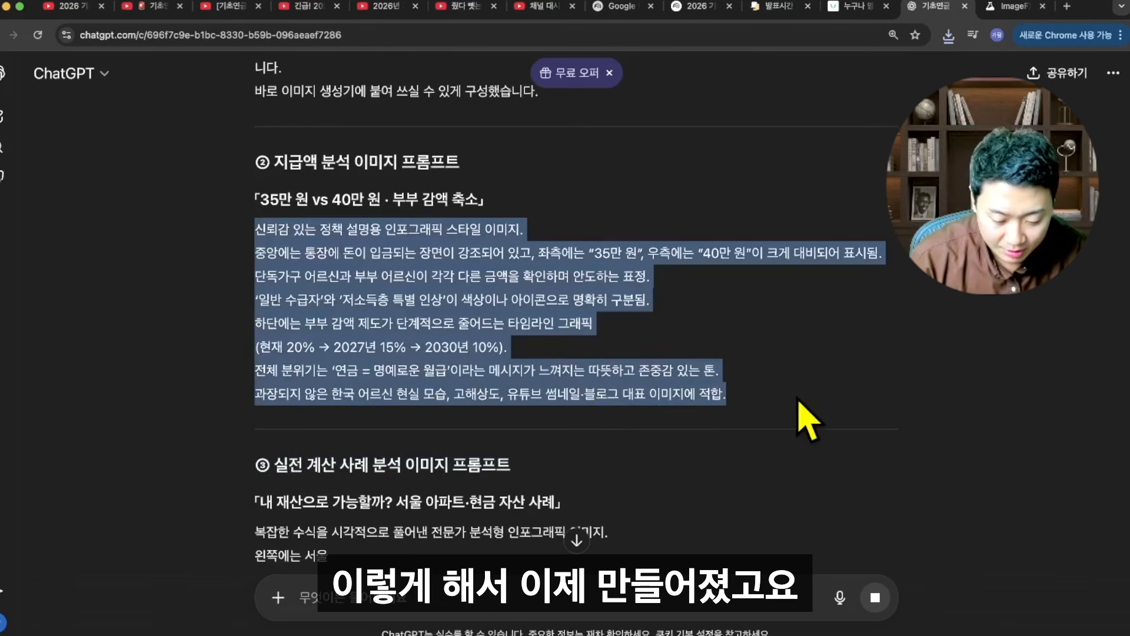
- Try to generate the section's images in ImageFX by replacing the old prompt with the copied 지급액 분석 prompt
{"action": "left_click", "coordinate": [1033, 9]}
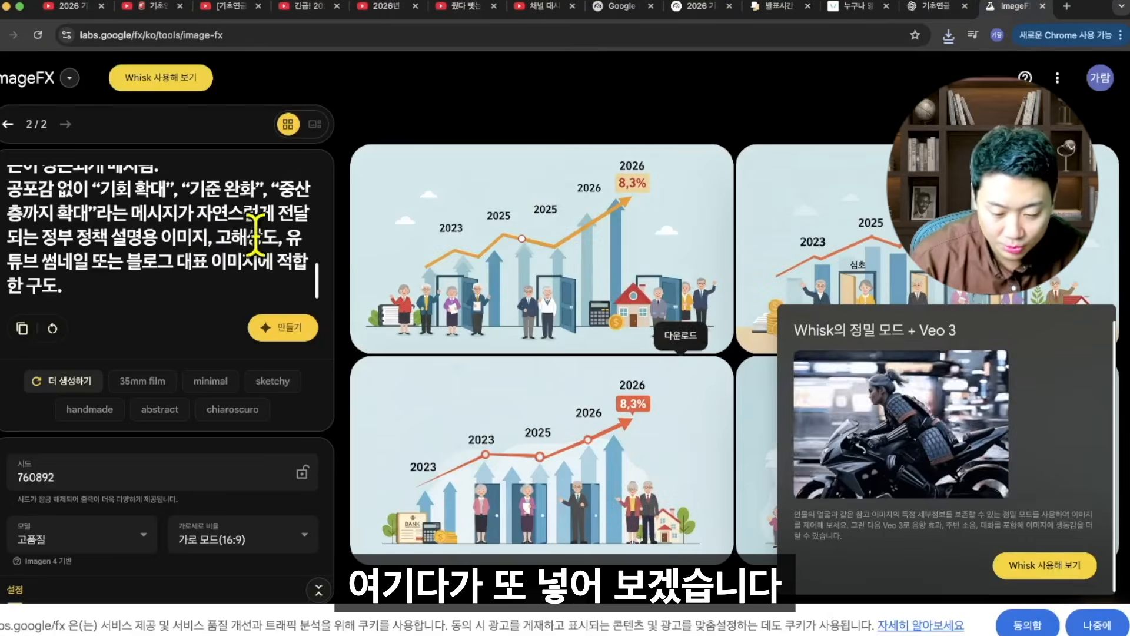
{"action": "key", "text": "super+a"}
{"action": "key", "text": "super+v"}
{"action": "left_click", "coordinate": [284, 332]}
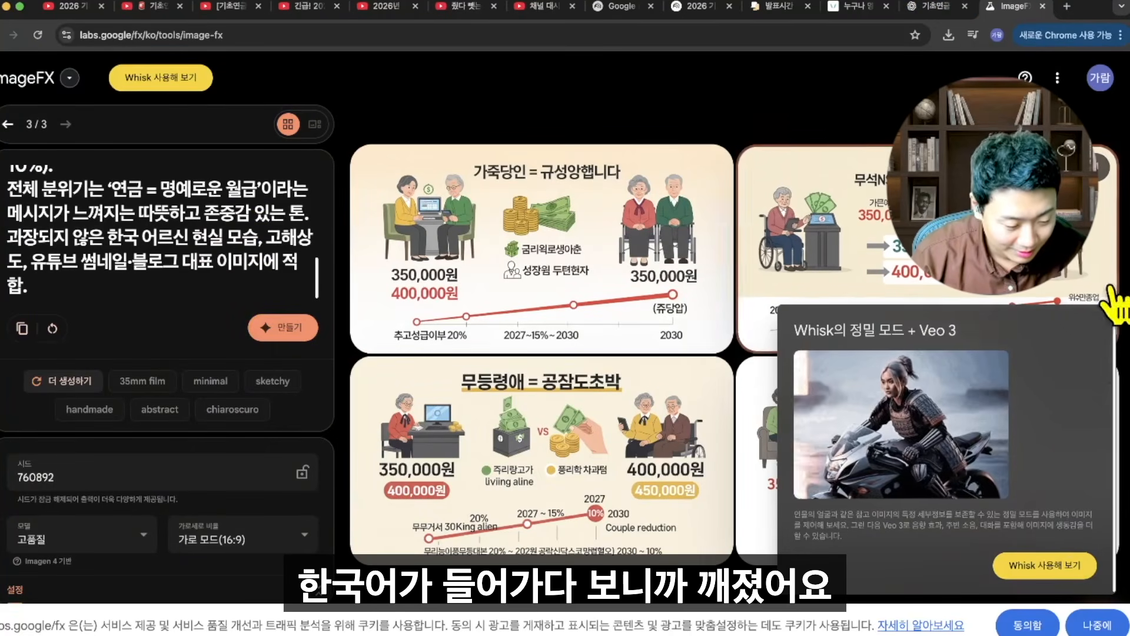
- Ask ChatGPT to rewrite the prompts without any Korean text: "한글이 아예 나오지 않도록 다시 써줘. 자꾸 깨지는 한글이 나오네"
{"action": "left_click", "coordinate": [949, 7]}
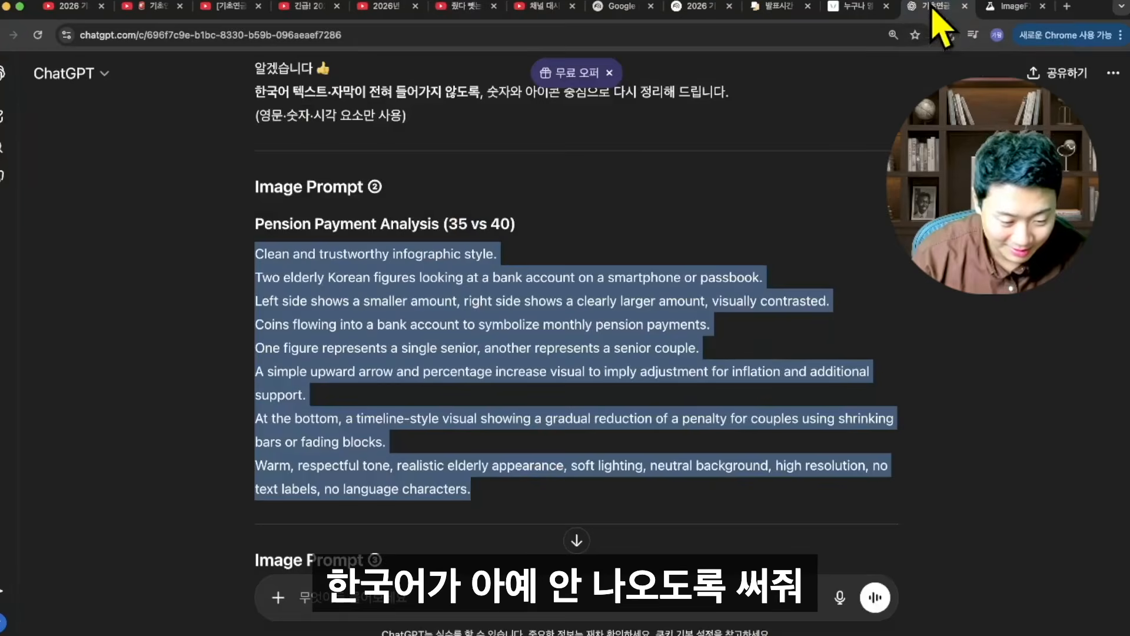
{"action": "scroll", "coordinate": [414, 601], "scroll_direction": "down", "scroll_amount": 7}
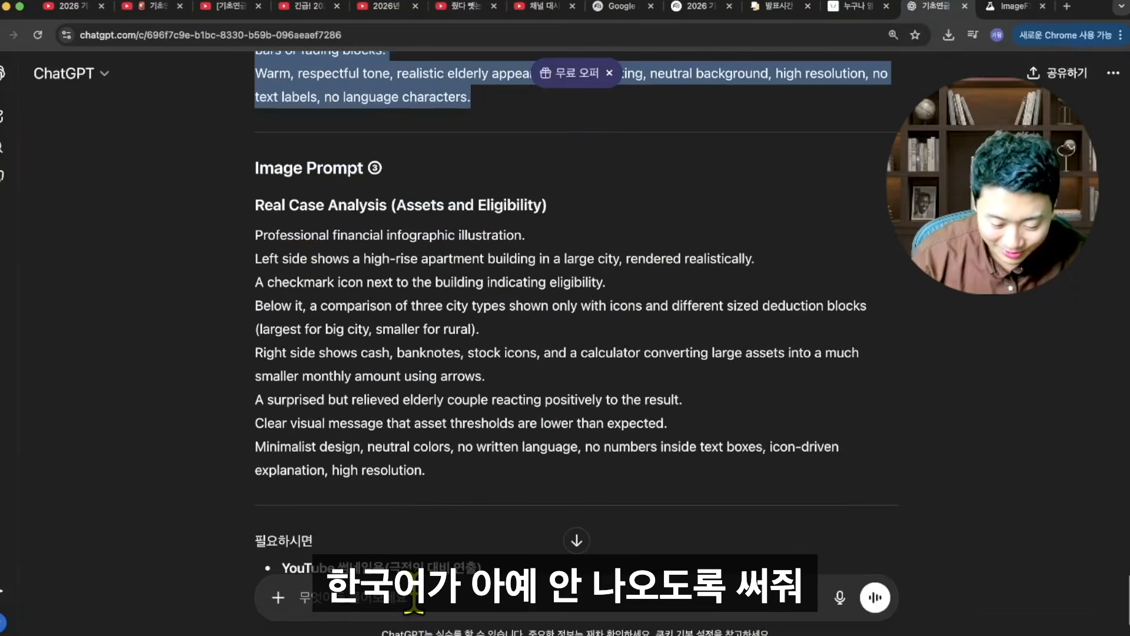
{"action": "left_click", "coordinate": [400, 606]}
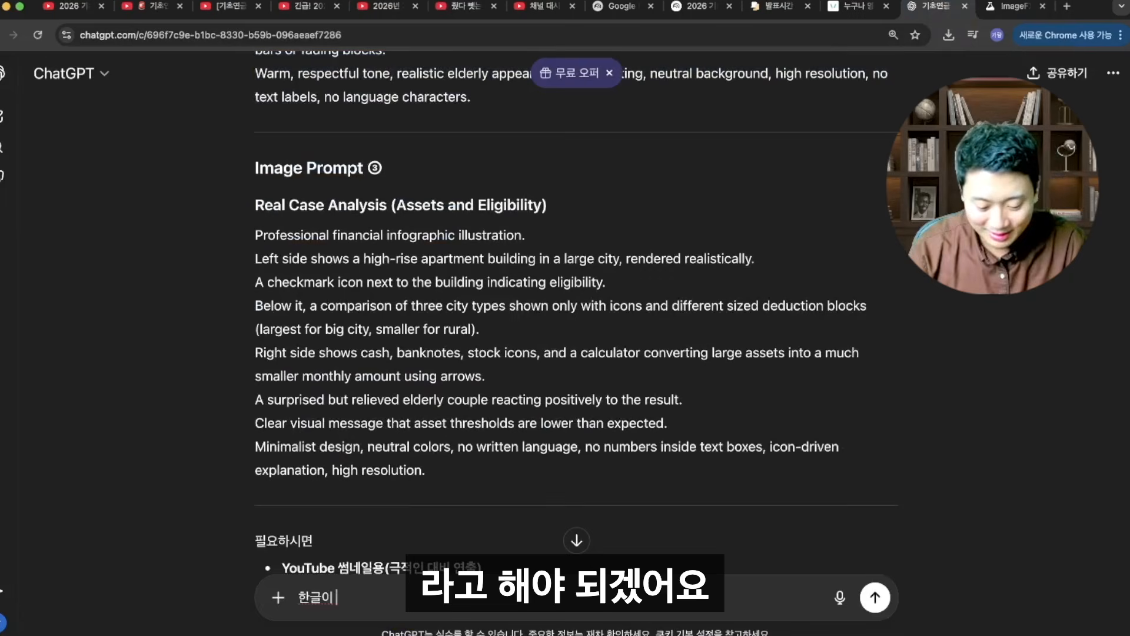
{"action": "type", "text": "한글이 아예 나오지 않도록"}
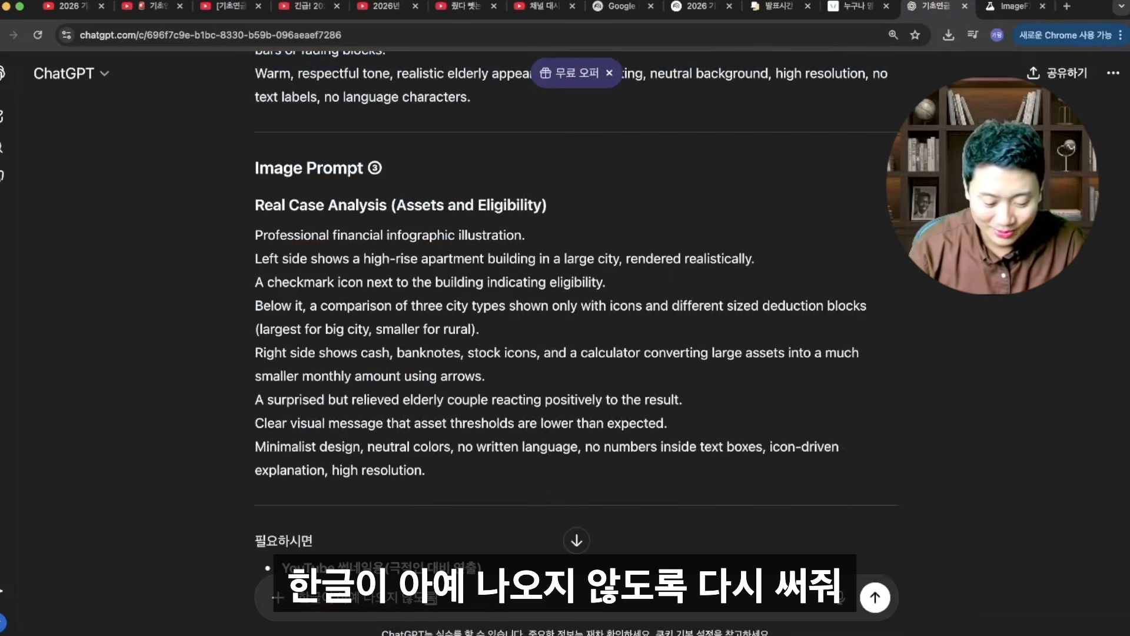
{"action": "type", "text": " 다시 써줘. 자꾸 깨지는 한글"}
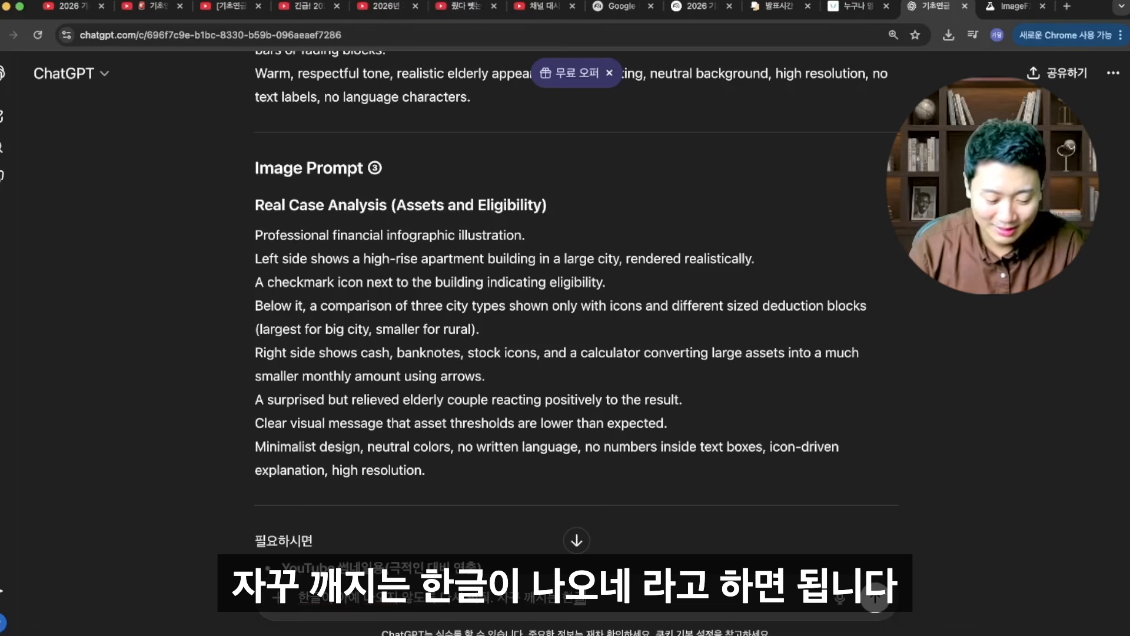
{"action": "type", "text": "이 나오네"}
{"action": "key", "text": "Return"}
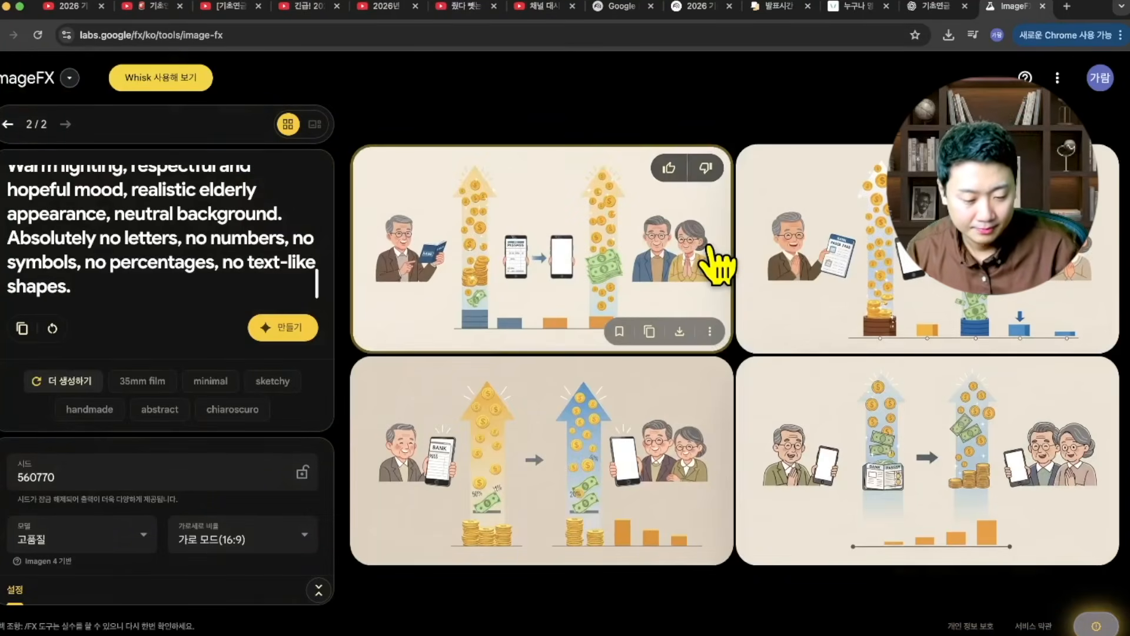
- Download the first text-free coin-arrow image and insert it into clips 19–41 in Vrew, cropped to fill the frame
{"action": "left_click", "coordinate": [679, 331]}
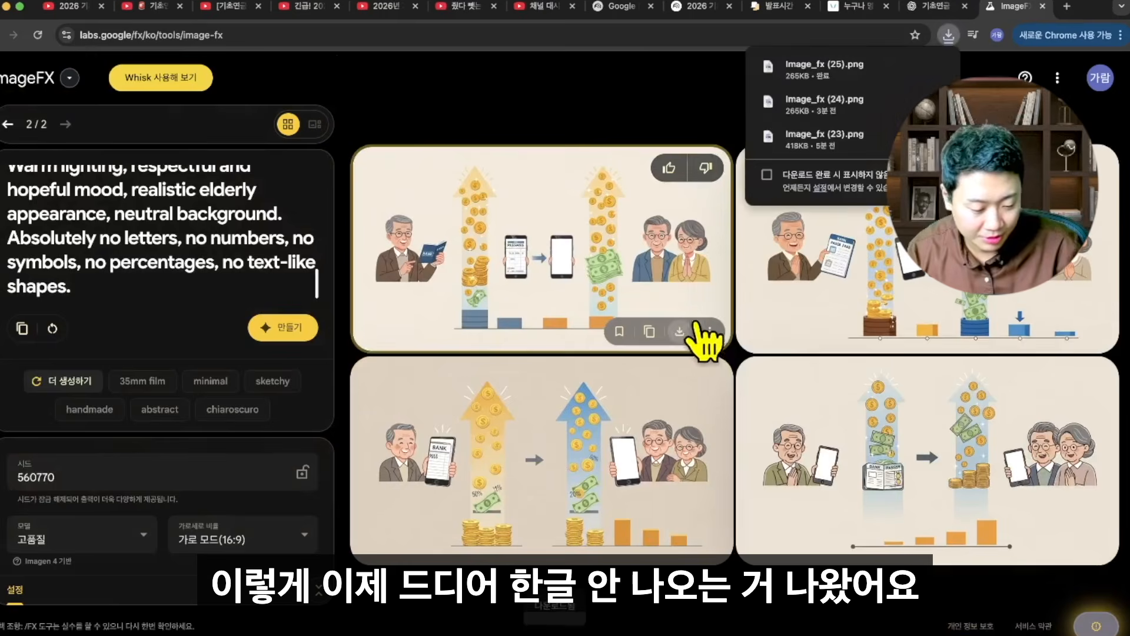
{"action": "key", "text": "ctrl+Right"}
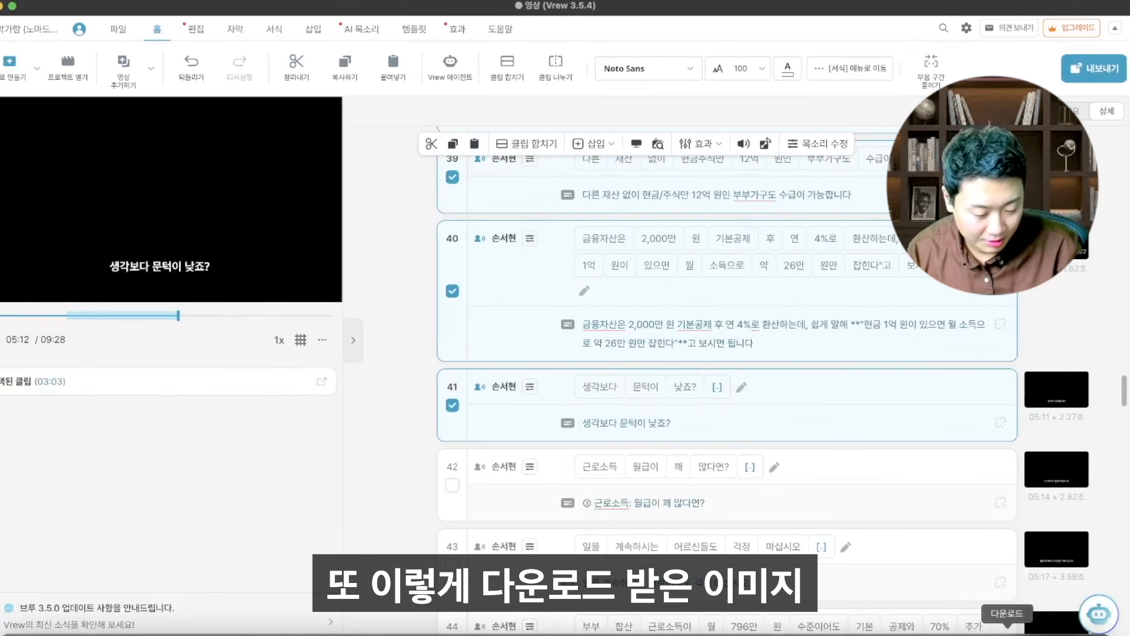
{"action": "left_click", "coordinate": [1008, 625]}
{"action": "left_click_drag", "start_coordinate": [1034, 575], "coordinate": [530, 277]}
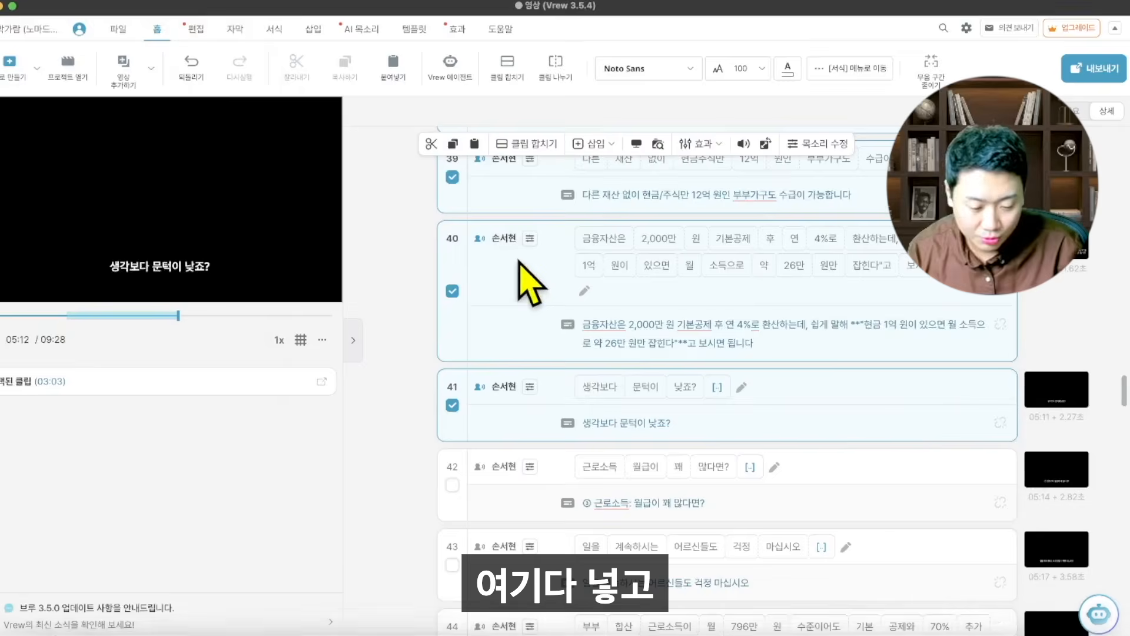
{"action": "left_click", "coordinate": [306, 154]}
{"action": "left_click", "coordinate": [334, 176]}
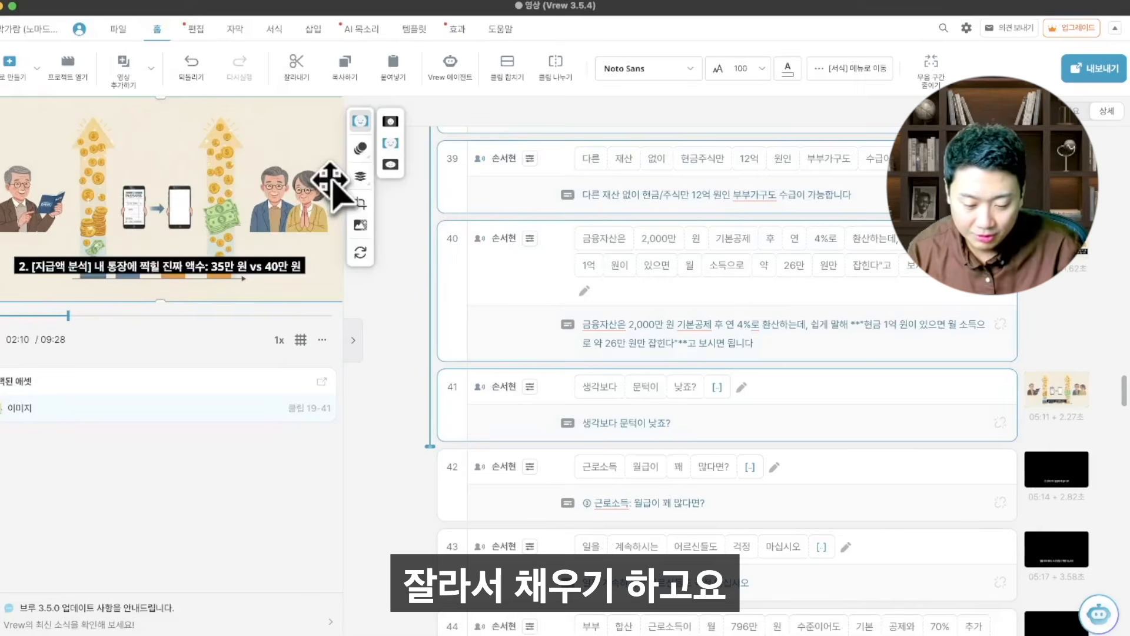
- Select clips 42 through 72 in the Vrew clip list and copy their script text
{"action": "scroll", "coordinate": [658, 368], "scroll_direction": "down", "scroll_amount": 5}
{"action": "left_click", "coordinate": [556, 200]}
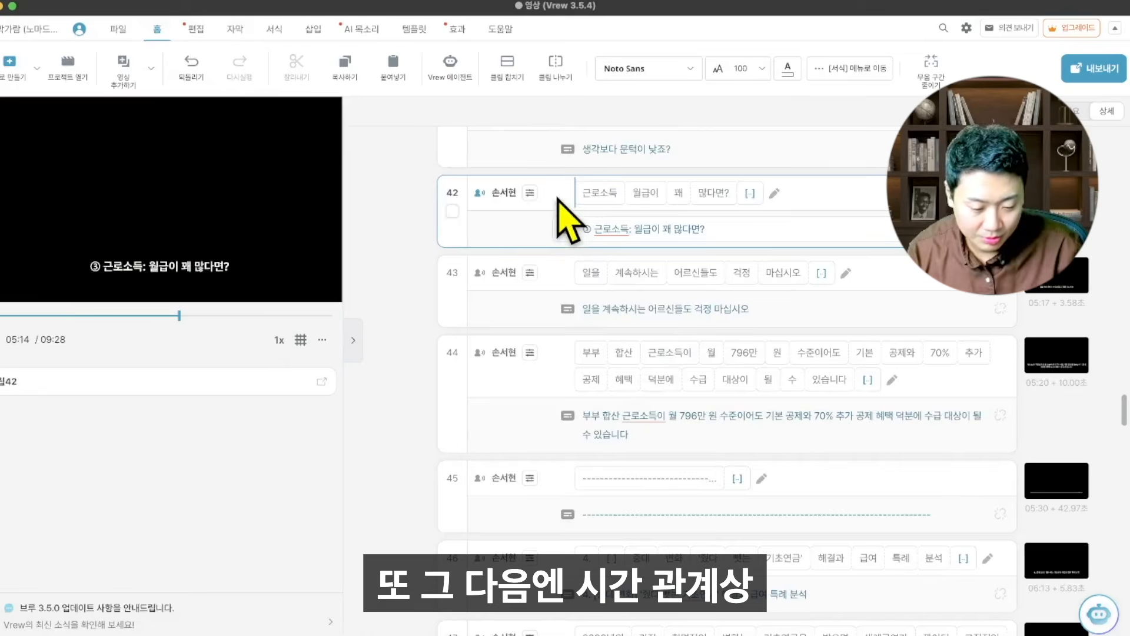
{"action": "scroll", "coordinate": [594, 384], "scroll_direction": "down", "scroll_amount": 5}
{"action": "scroll", "coordinate": [596, 388], "scroll_direction": "down", "scroll_amount": 15}
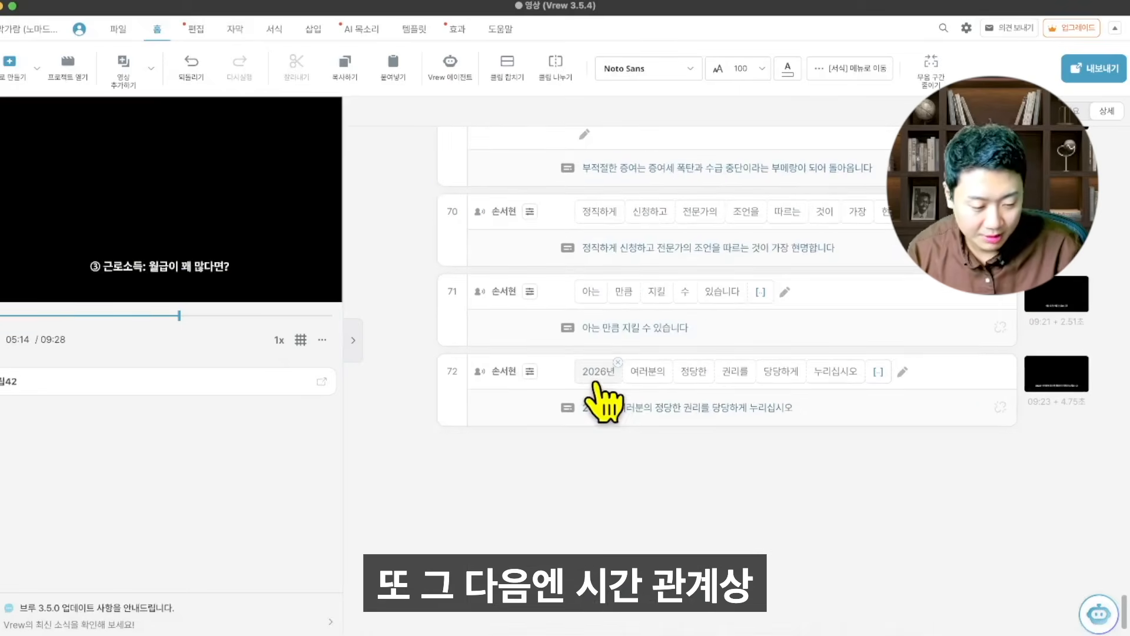
{"action": "left_click", "coordinate": [954, 397], "text": "shift"}
- Switch to ChatGPT, paste the copied script and request its image prompts with "이 부분도 만들어줘 프롬프트"
{"action": "key", "text": "ctrl+Left"}
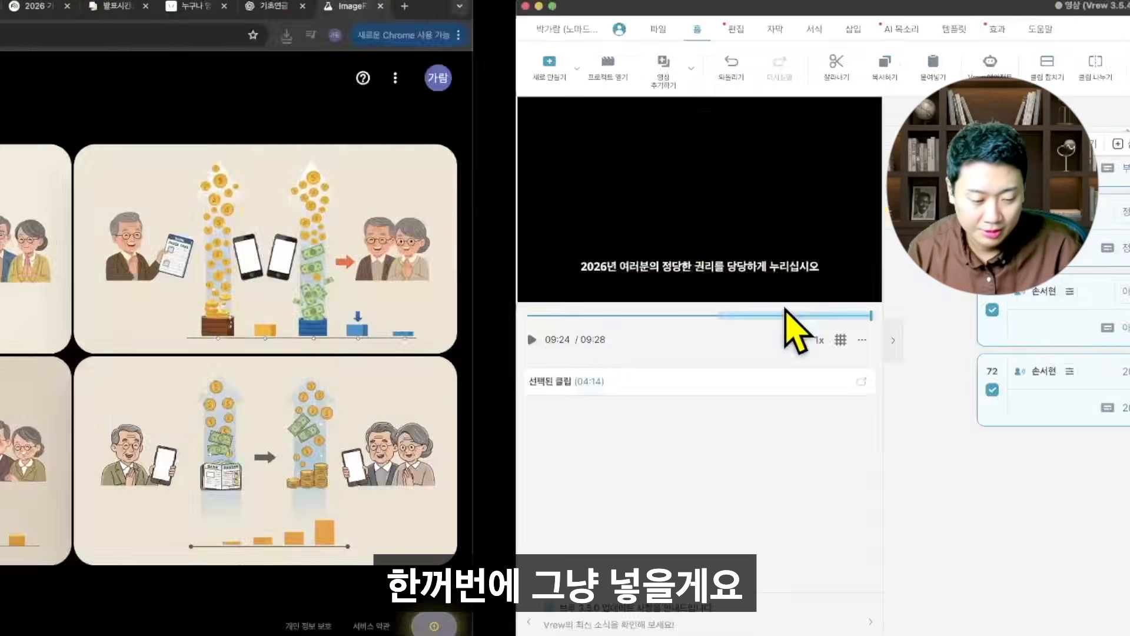
{"action": "left_click", "coordinate": [927, 6]}
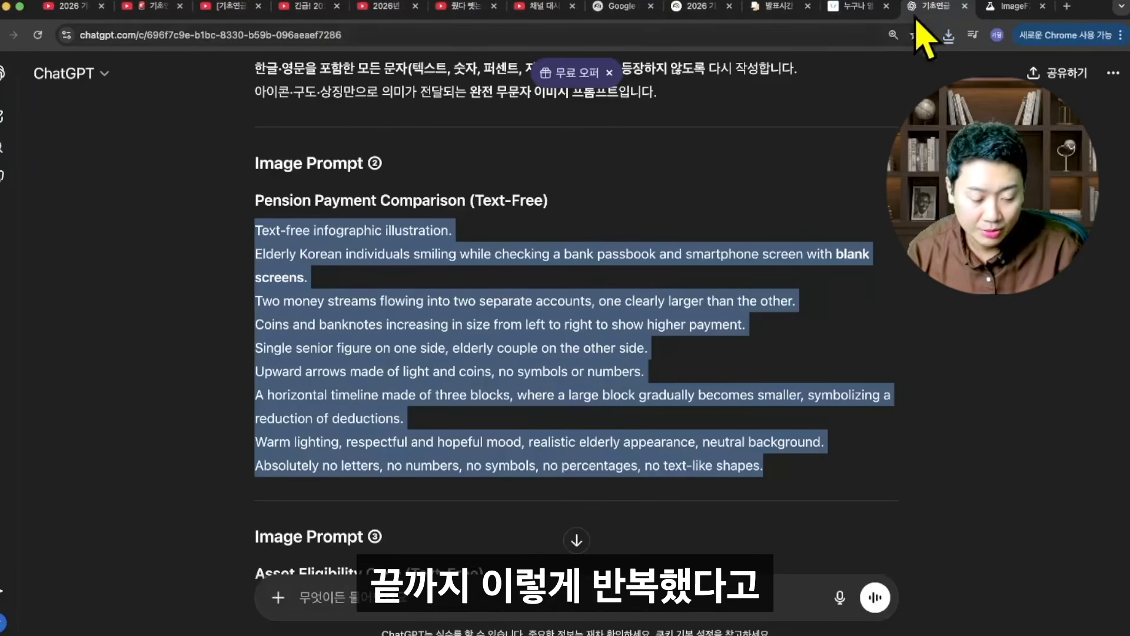
{"action": "left_click", "coordinate": [486, 606]}
{"action": "key", "text": "super+v"}
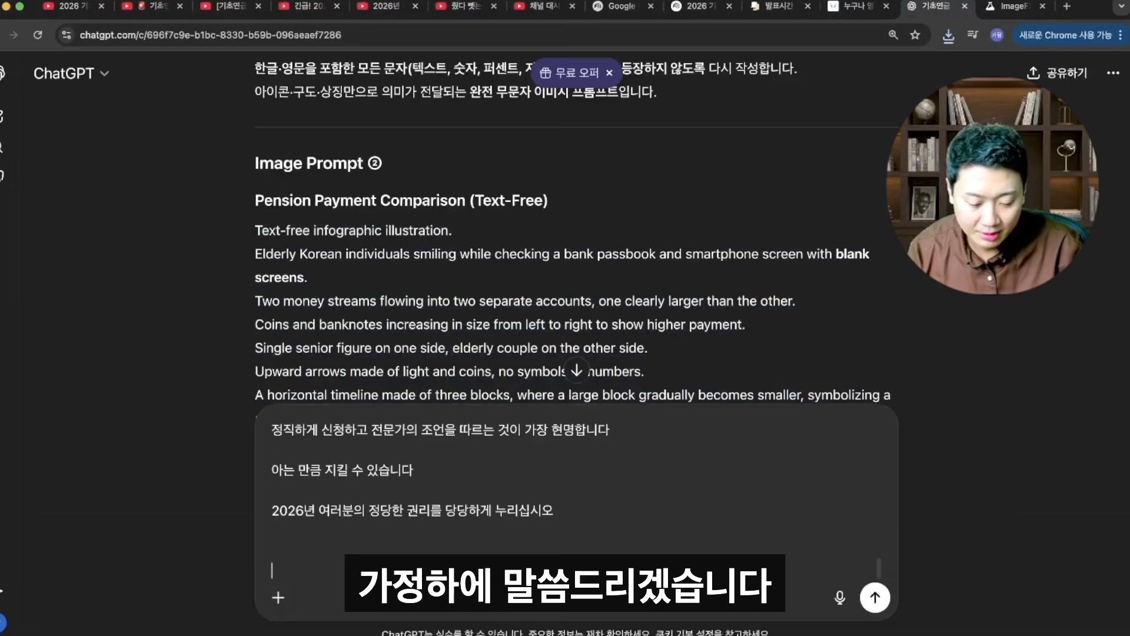
{"action": "type", "text": "이 붑"}
{"action": "type", "text": "분도 만들어줘"}
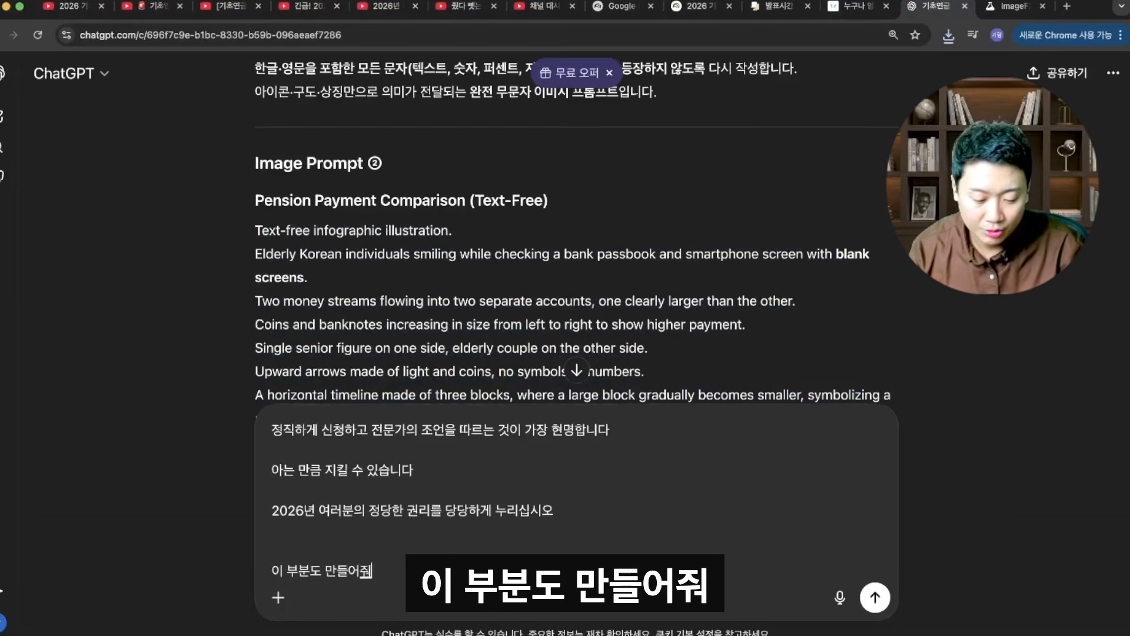
{"action": "type", "text": " 프롬프트"}
{"action": "key", "text": "Return"}
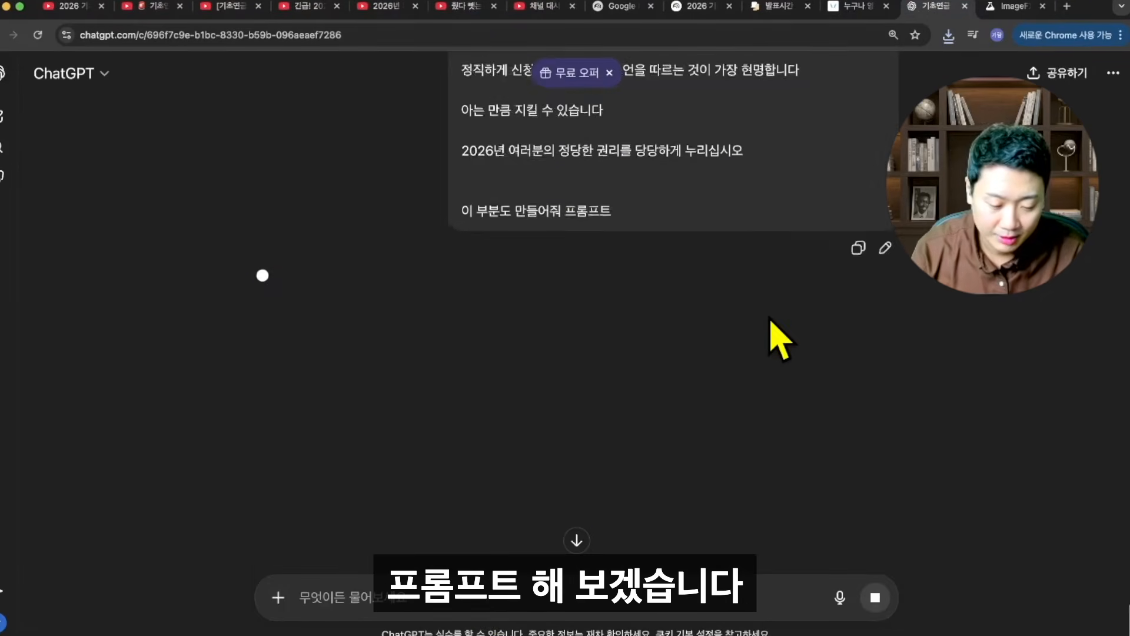
- Return to Vrew and examine how the images are spread across the clips from the early sections to the end
{"action": "key", "text": "ctrl+Right"}
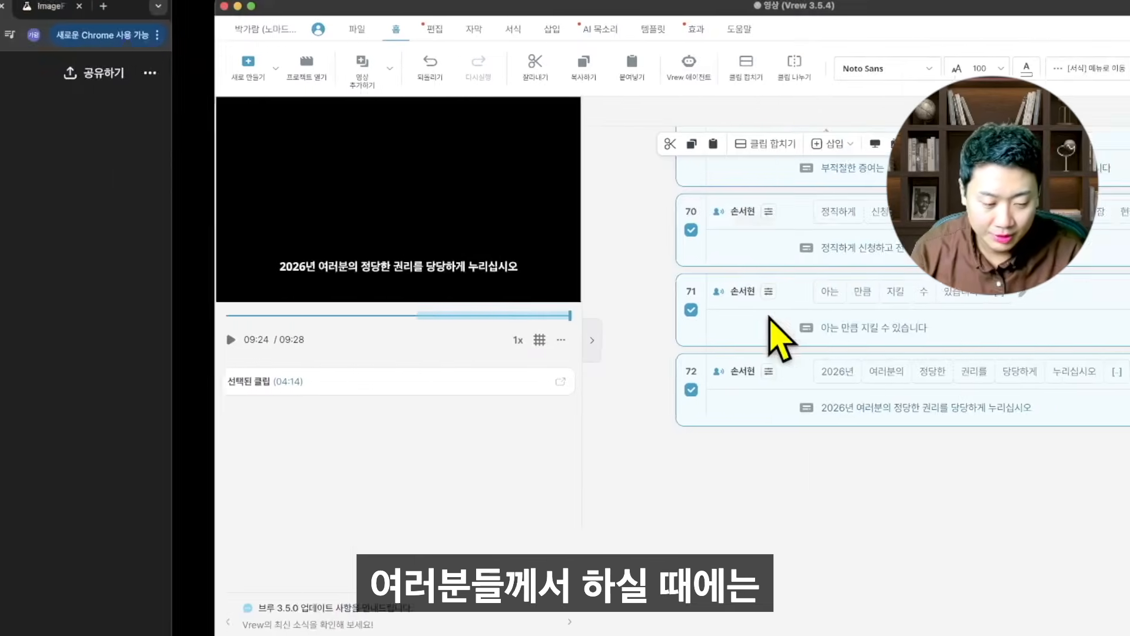
{"action": "scroll", "coordinate": [637, 215], "scroll_direction": "up", "scroll_amount": 10}
{"action": "scroll", "coordinate": [642, 247], "scroll_direction": "up", "scroll_amount": 5}
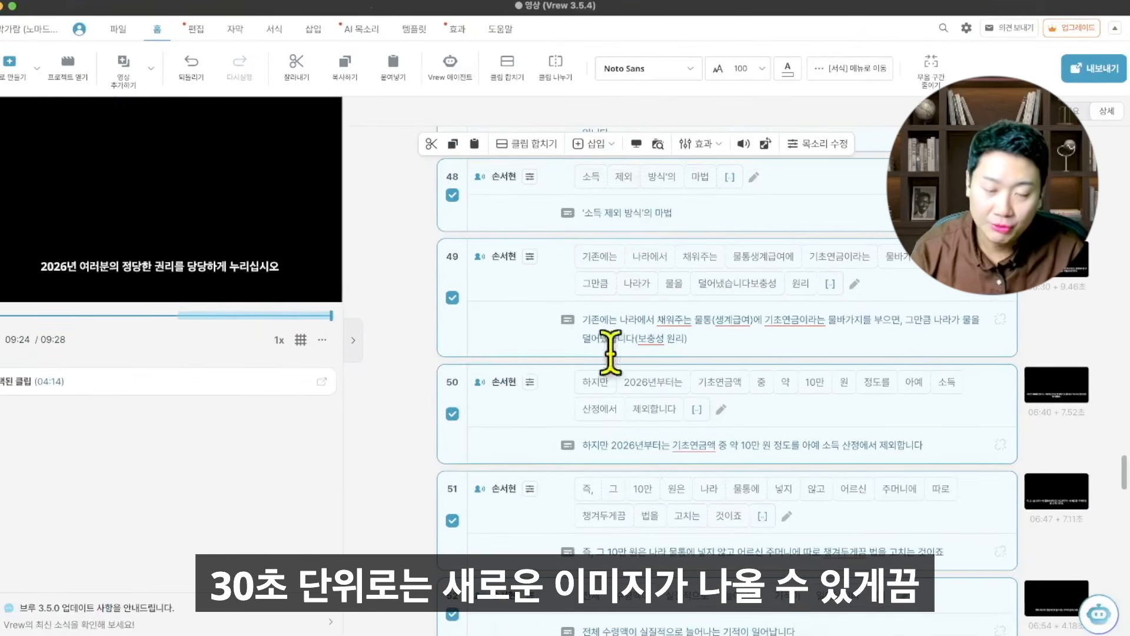
{"action": "scroll", "coordinate": [505, 340], "scroll_direction": "up", "scroll_amount": 10}
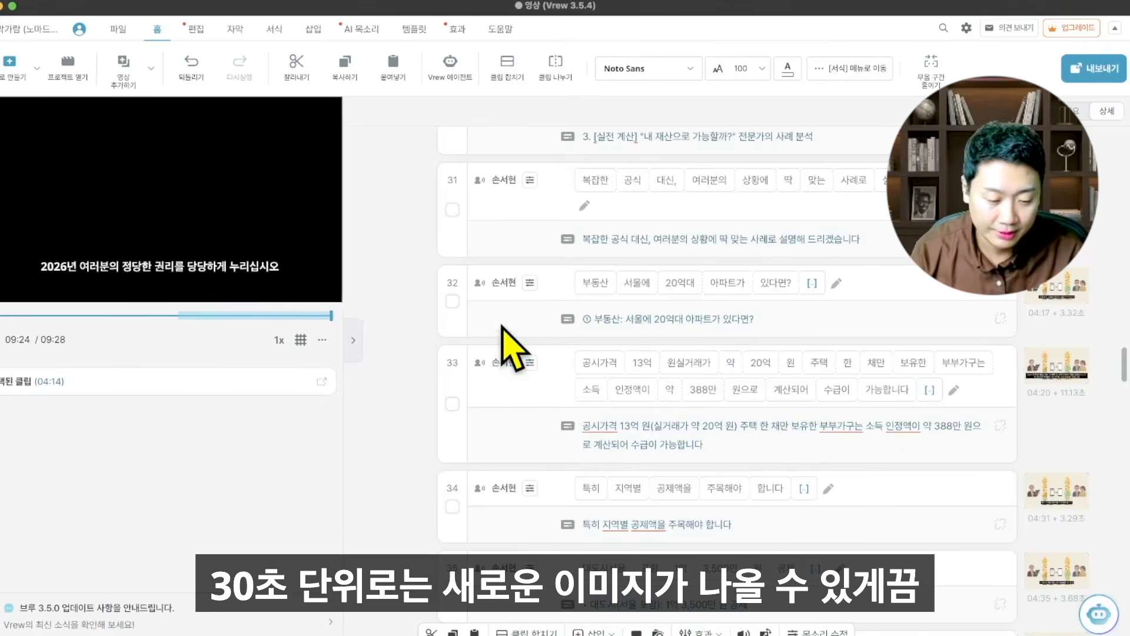
{"action": "scroll", "coordinate": [505, 341], "scroll_direction": "up", "scroll_amount": 10}
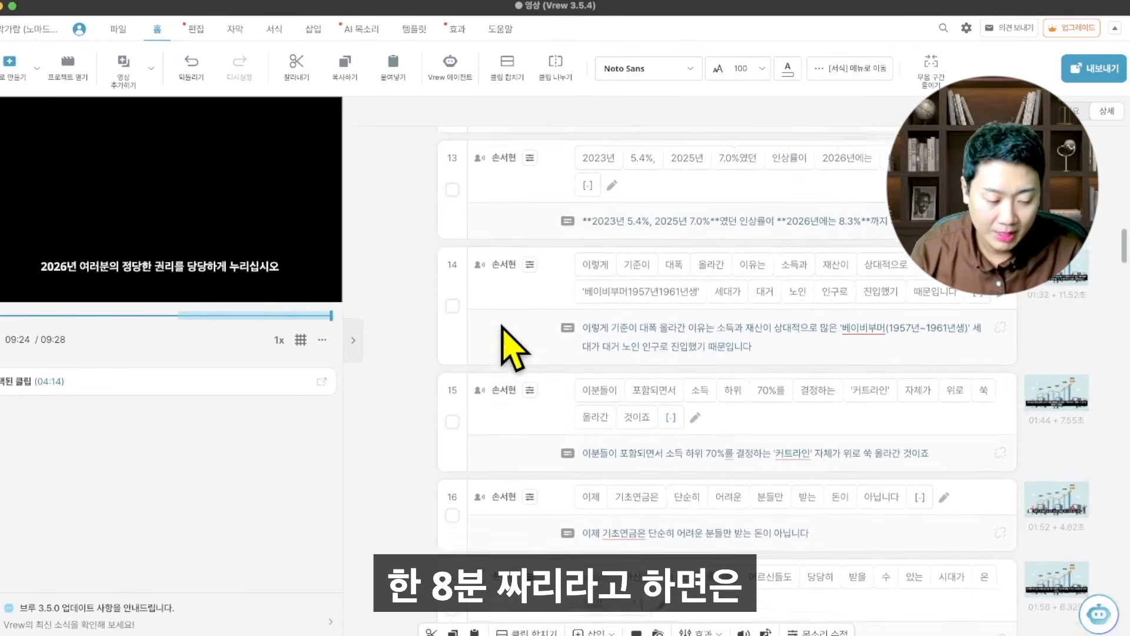
{"action": "scroll", "coordinate": [512, 347], "scroll_direction": "down", "scroll_amount": 5}
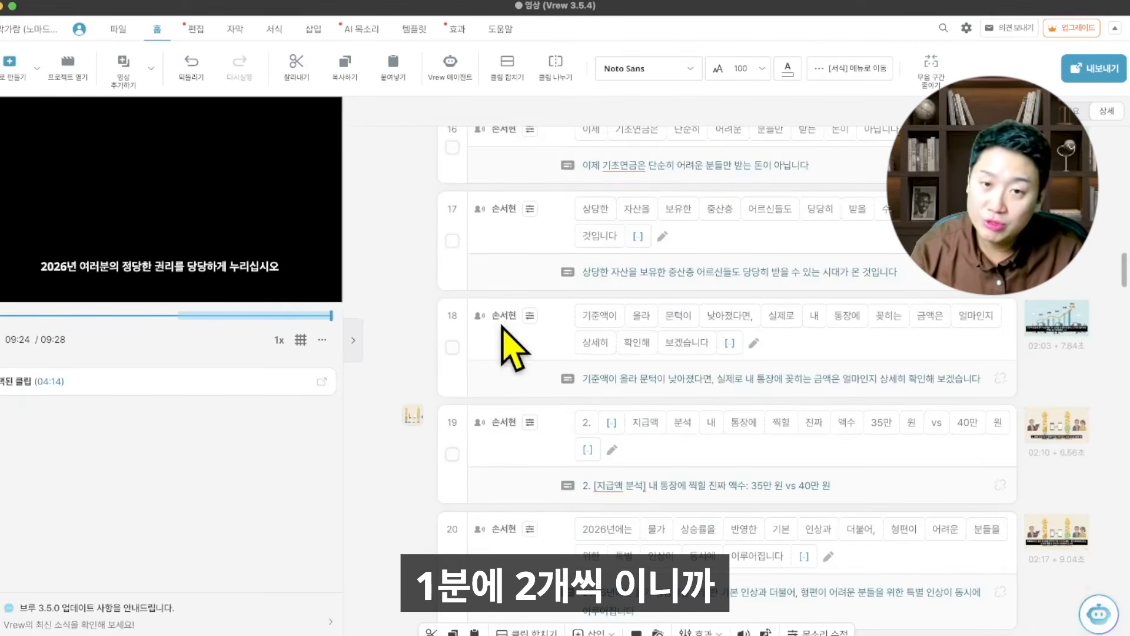
{"action": "scroll", "coordinate": [509, 345], "scroll_direction": "down", "scroll_amount": 20}
{"action": "key", "text": "super+a"}
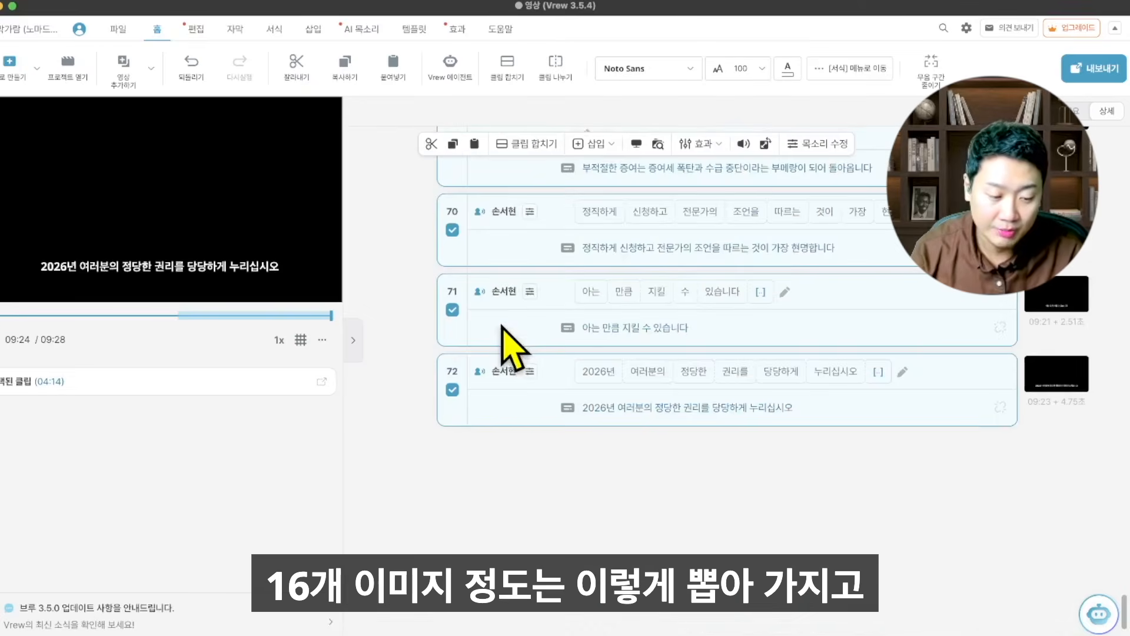
{"action": "scroll", "coordinate": [570, 303], "scroll_direction": "up", "scroll_amount": 20}
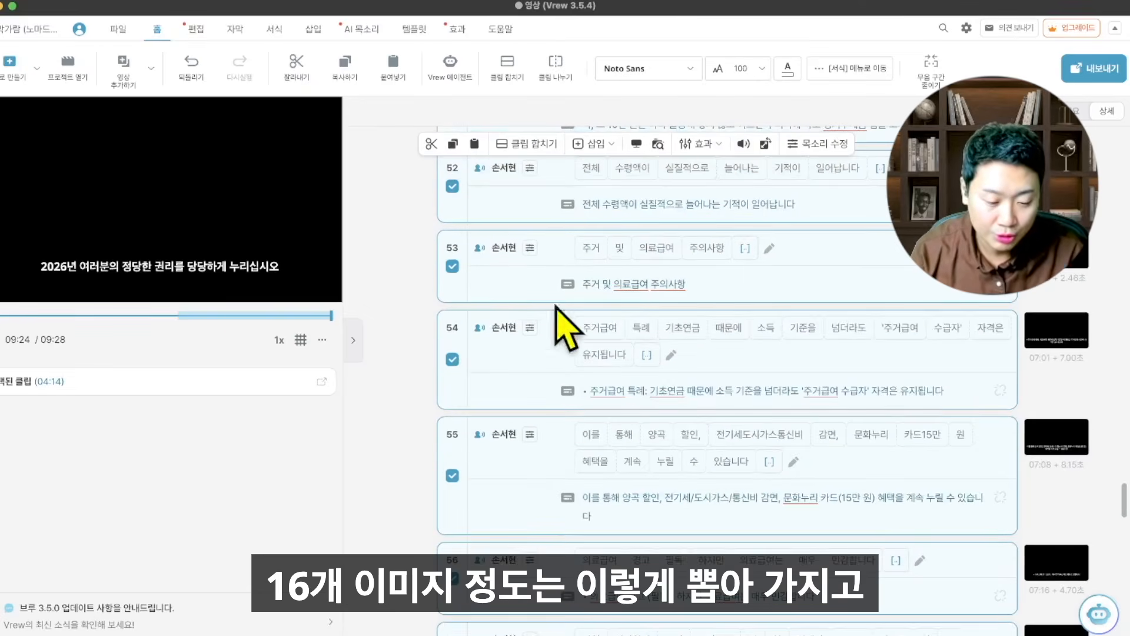
{"action": "scroll", "coordinate": [606, 301], "scroll_direction": "up", "scroll_amount": 5}
{"action": "scroll", "coordinate": [606, 302], "scroll_direction": "down", "scroll_amount": 20}
- Switch back to ChatGPT and copy the body of Image Prompt ④, Working Seniors Income Eligibility (Text-Free)
{"action": "key", "text": "ctrl+Left"}
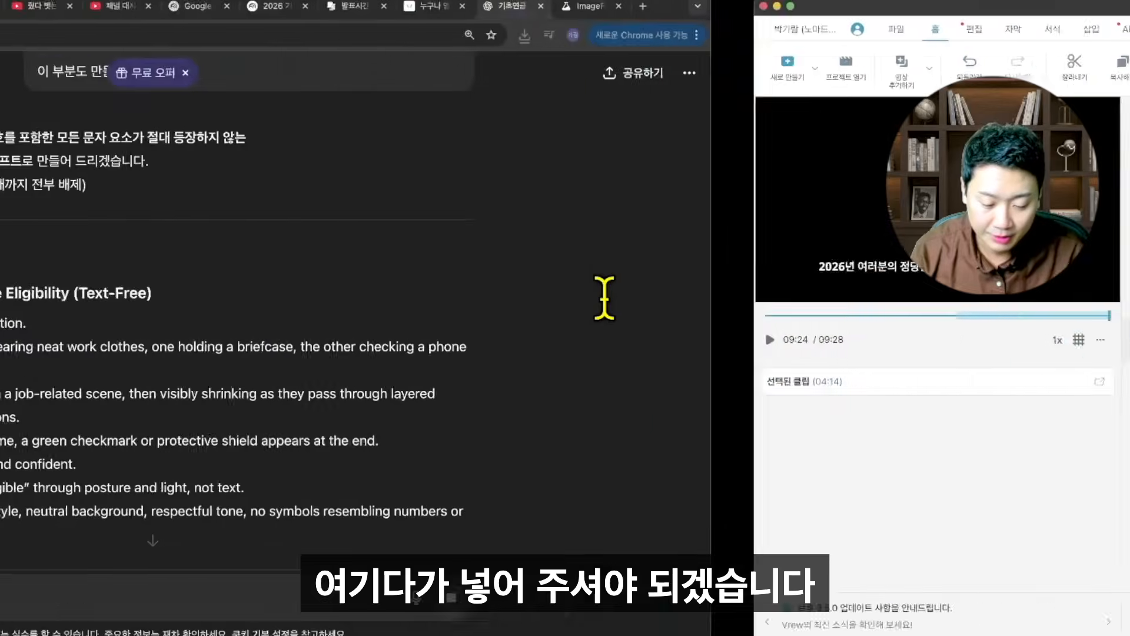
{"action": "scroll", "coordinate": [604, 303], "scroll_direction": "down", "scroll_amount": 5}
{"action": "scroll", "coordinate": [586, 479], "scroll_direction": "up", "scroll_amount": 2}
{"action": "left_click_drag", "start_coordinate": [253, 129], "coordinate": [448, 353]}
{"action": "key", "text": "ctrl+c"}
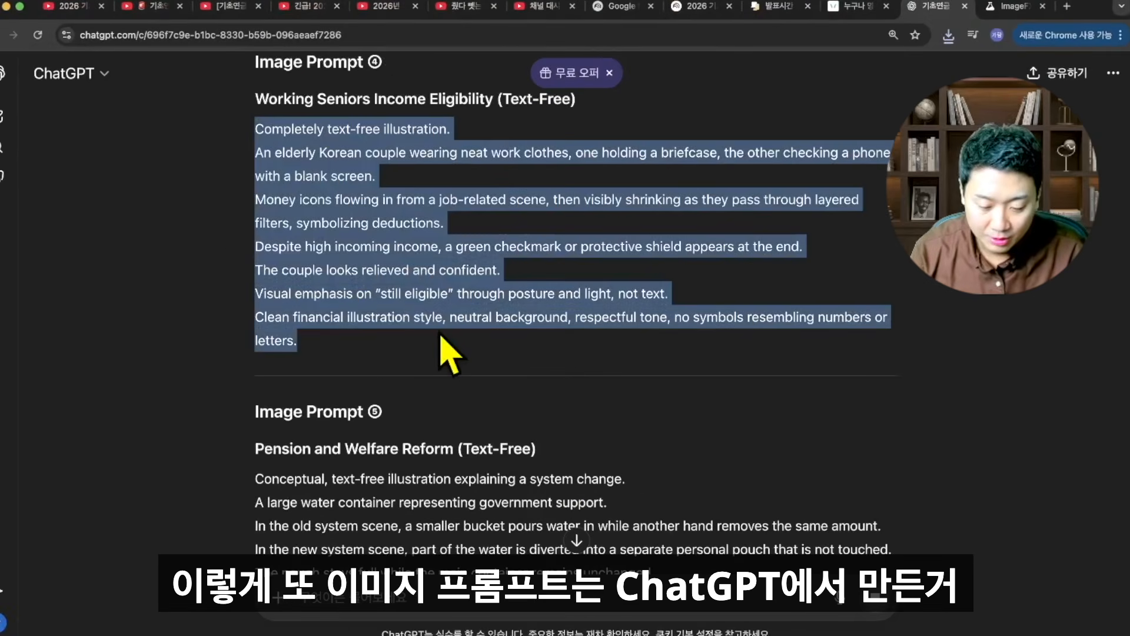
- Replace the old prompt in ImageFX with the copied Working Seniors prompt and generate the images
{"action": "left_click", "coordinate": [1012, 7]}
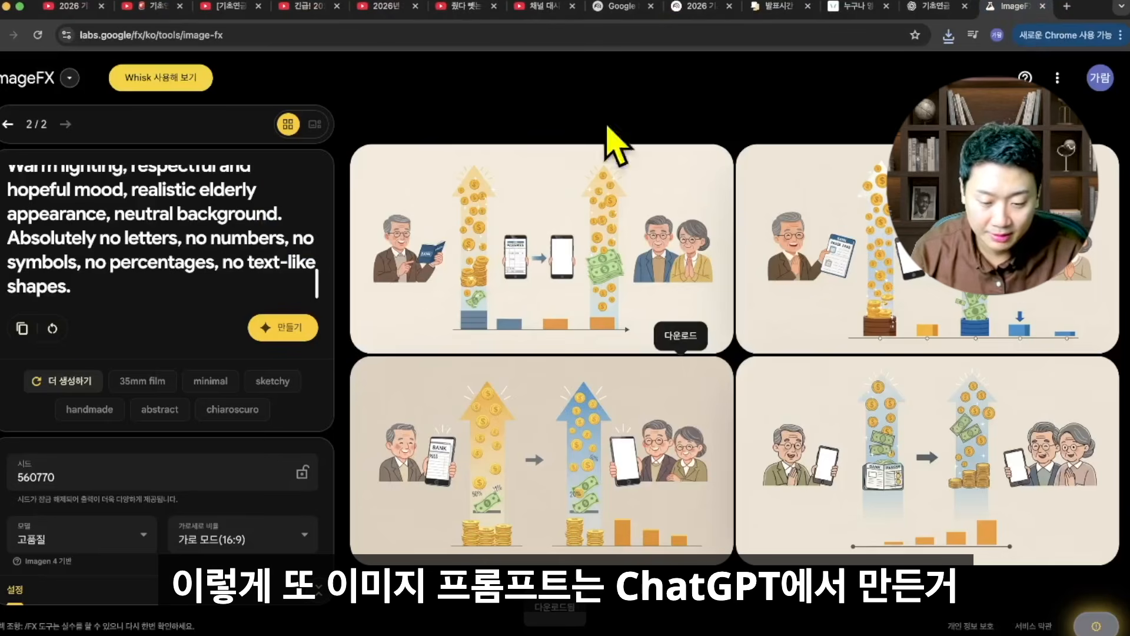
{"action": "left_click", "coordinate": [222, 252]}
{"action": "key", "text": "ctrl+a"}
{"action": "key", "text": "ctrl+v"}
{"action": "left_click", "coordinate": [297, 328]}
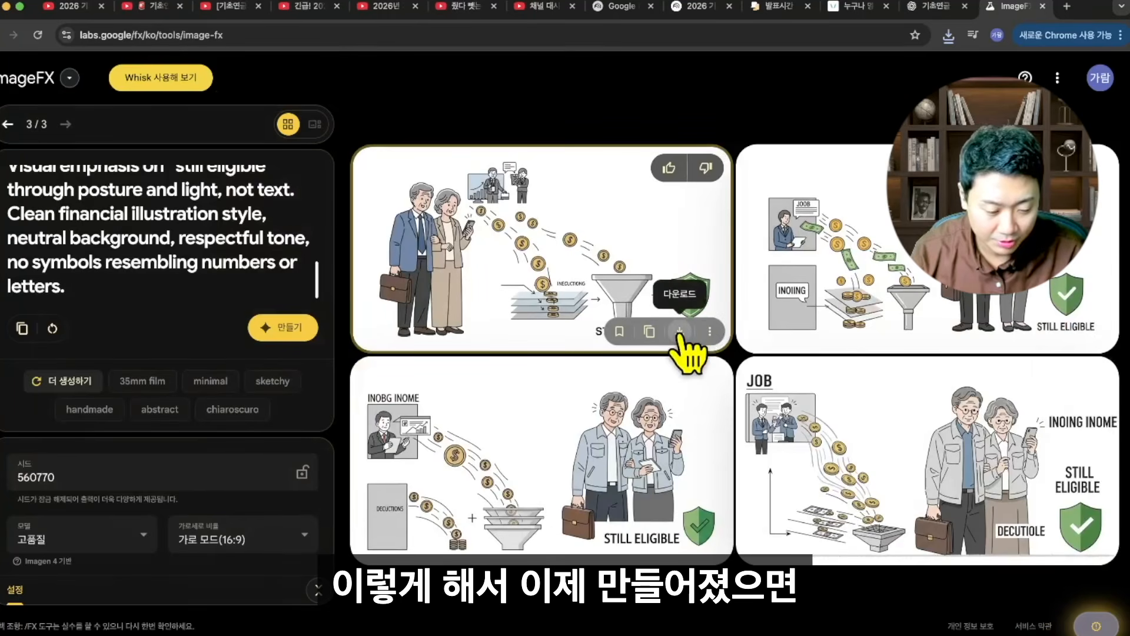
- Download the first generated working-seniors image and insert it into clips 42–72 in Vrew, cropped to fill the frame
{"action": "left_click", "coordinate": [679, 332]}
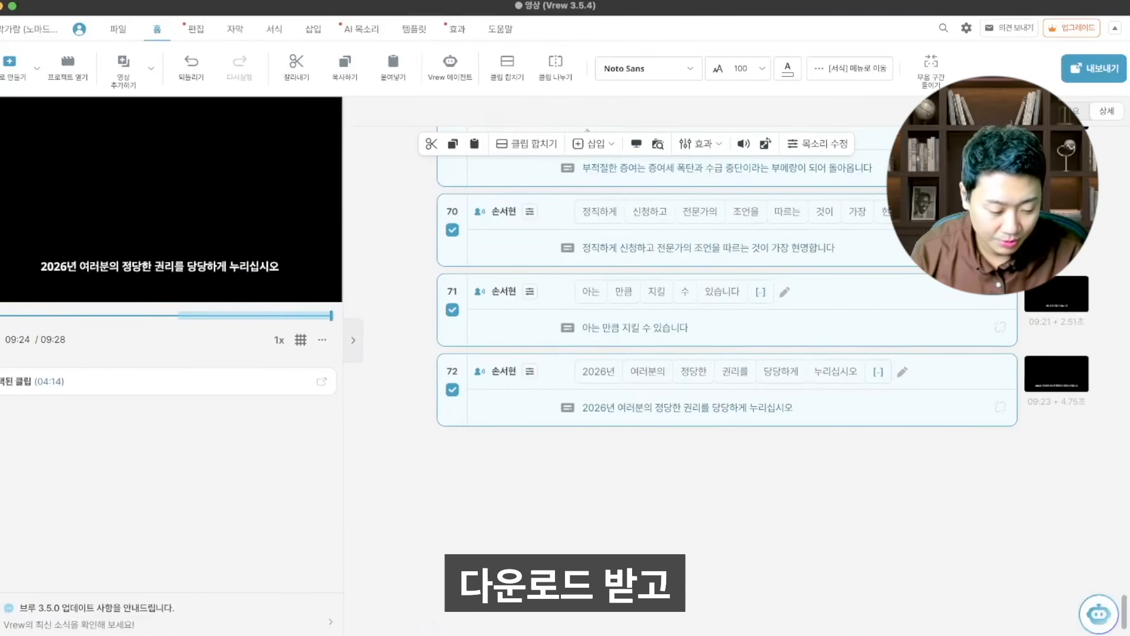
{"action": "left_click", "coordinate": [1017, 626]}
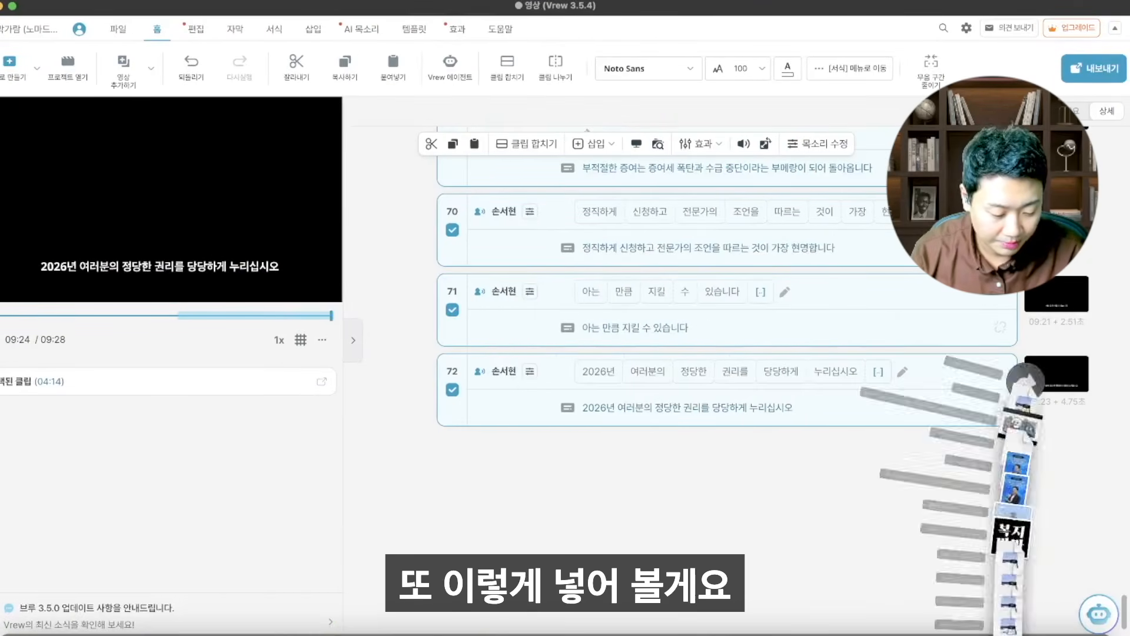
{"action": "left_click_drag", "start_coordinate": [1025, 380], "coordinate": [555, 316]}
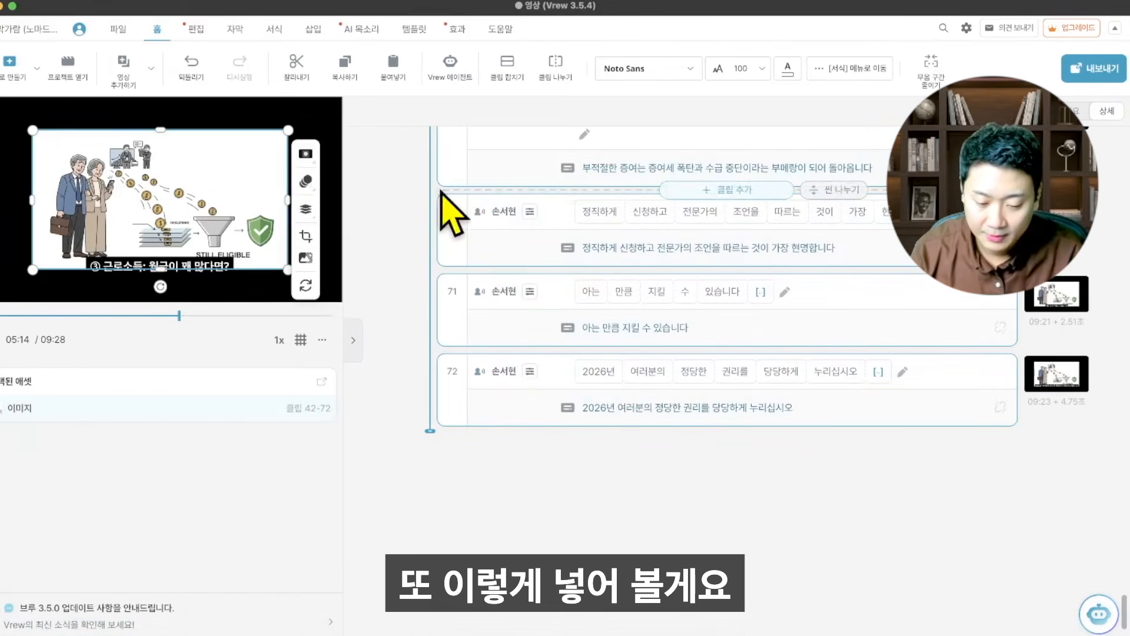
{"action": "left_click", "coordinate": [305, 154]}
{"action": "left_click", "coordinate": [337, 176]}
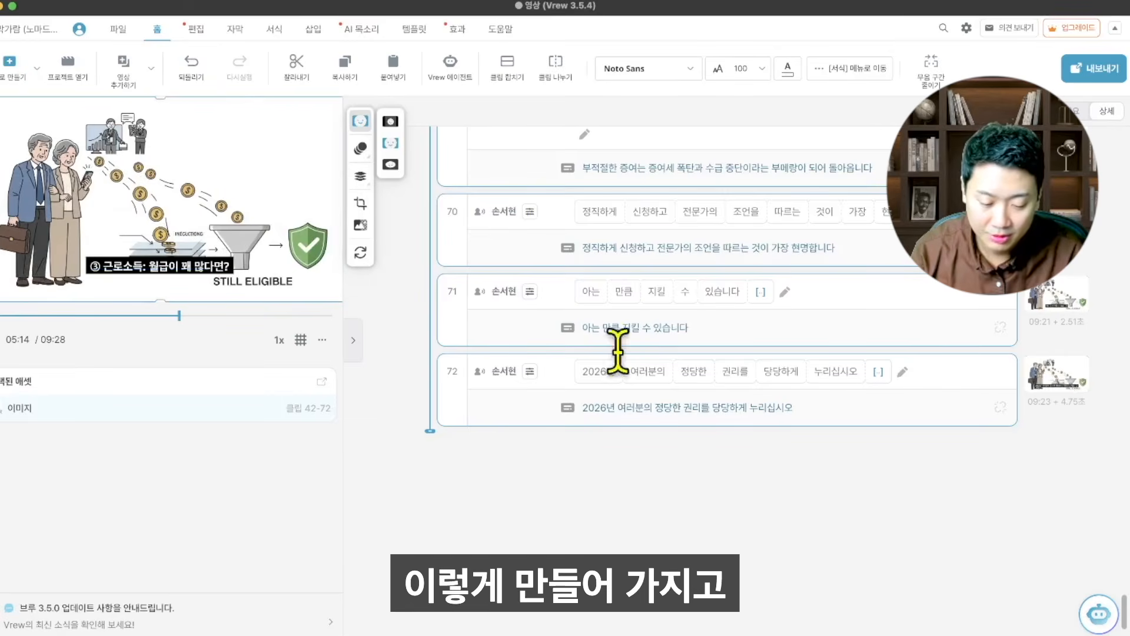
- Go back to clip 1 and play it to check how the subtitles look over the image
{"action": "scroll", "coordinate": [618, 353], "scroll_direction": "up", "scroll_amount": 20}
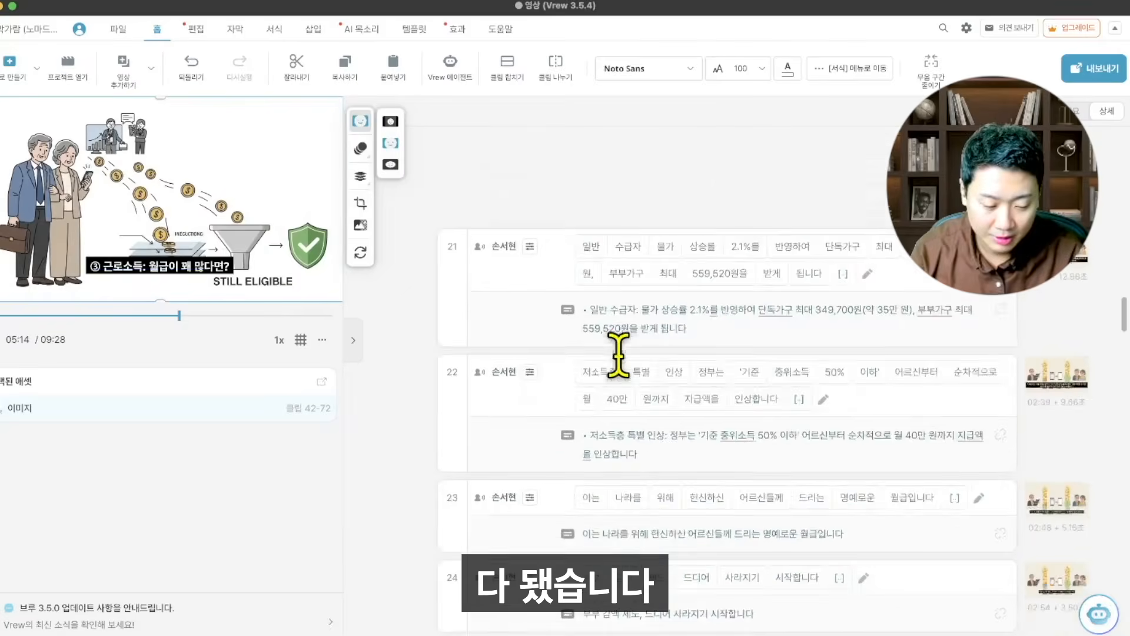
{"action": "scroll", "coordinate": [618, 353], "scroll_direction": "up", "scroll_amount": 15}
{"action": "left_click", "coordinate": [563, 195]}
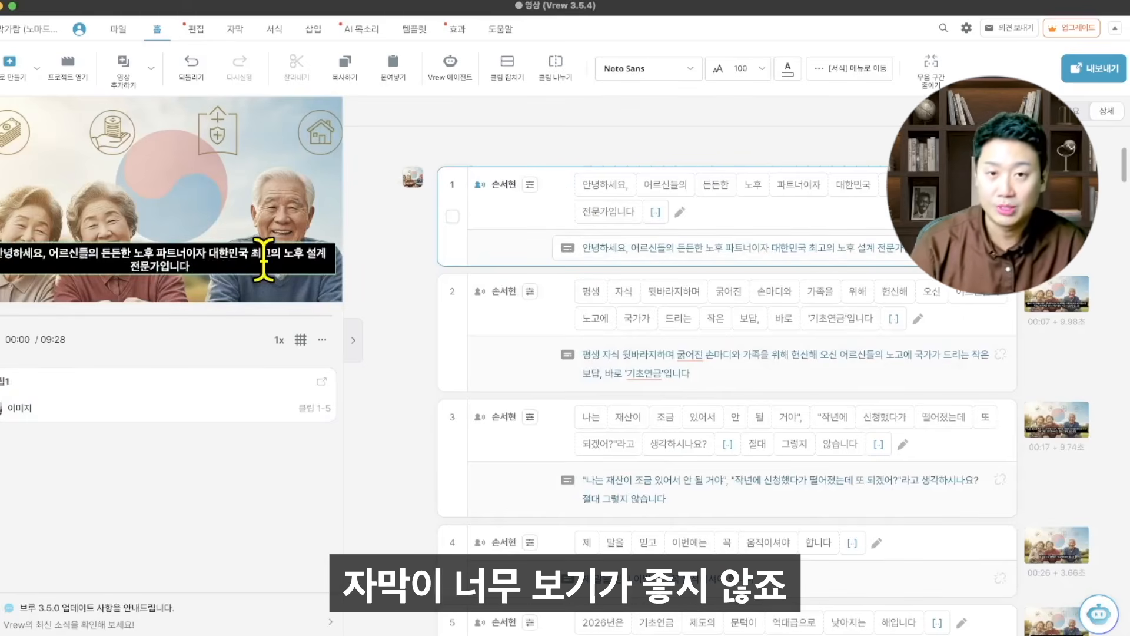
{"action": "key", "text": "space"}
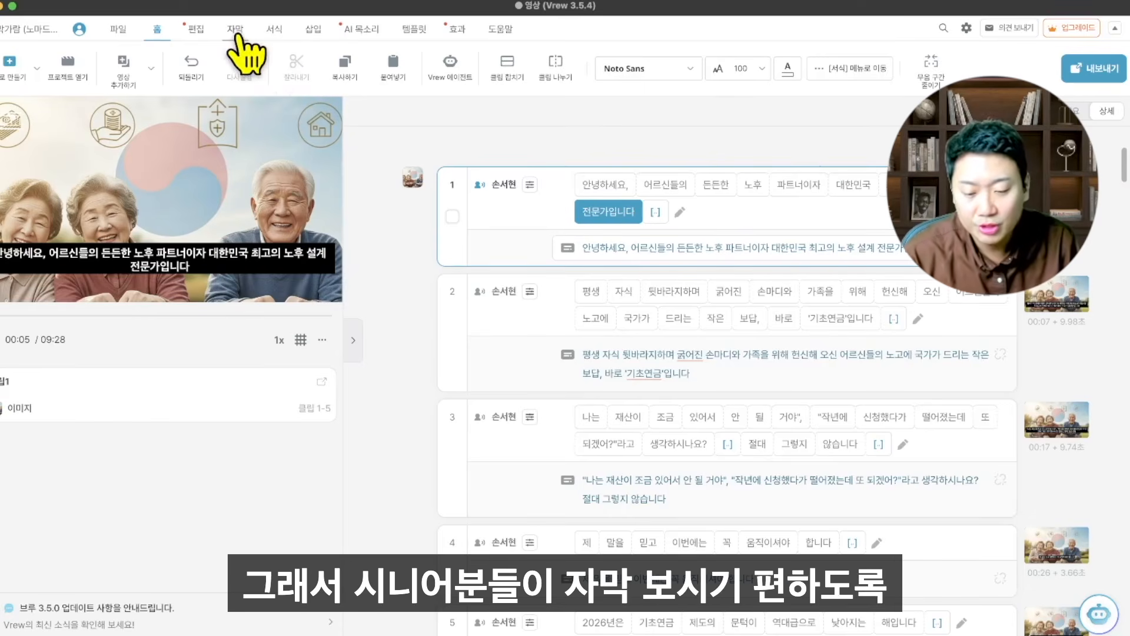
- Set the base subtitle format to size 200 and the font 에스코어 드림 8
{"action": "left_click", "coordinate": [284, 34]}
{"action": "left_click", "coordinate": [391, 68]}
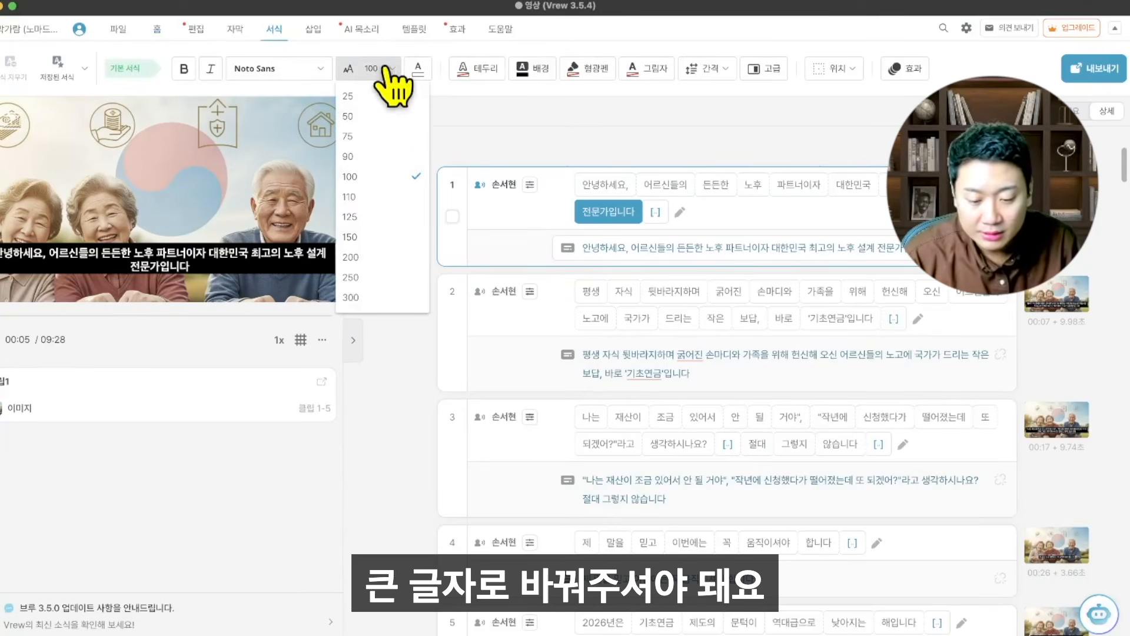
{"action": "left_click", "coordinate": [386, 257]}
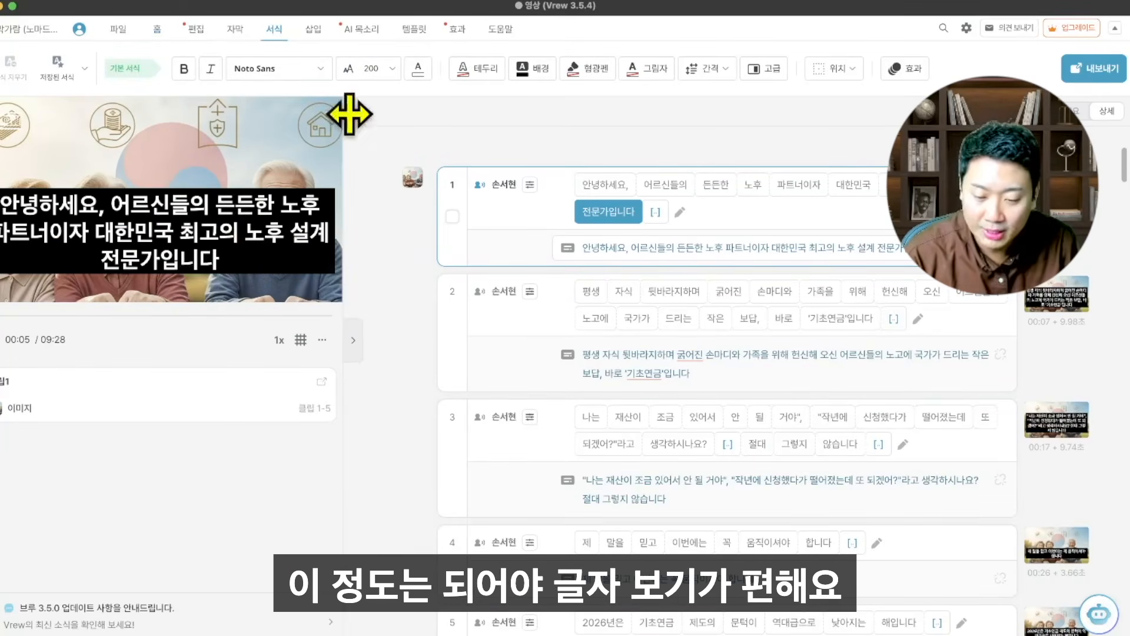
{"action": "left_click", "coordinate": [326, 70]}
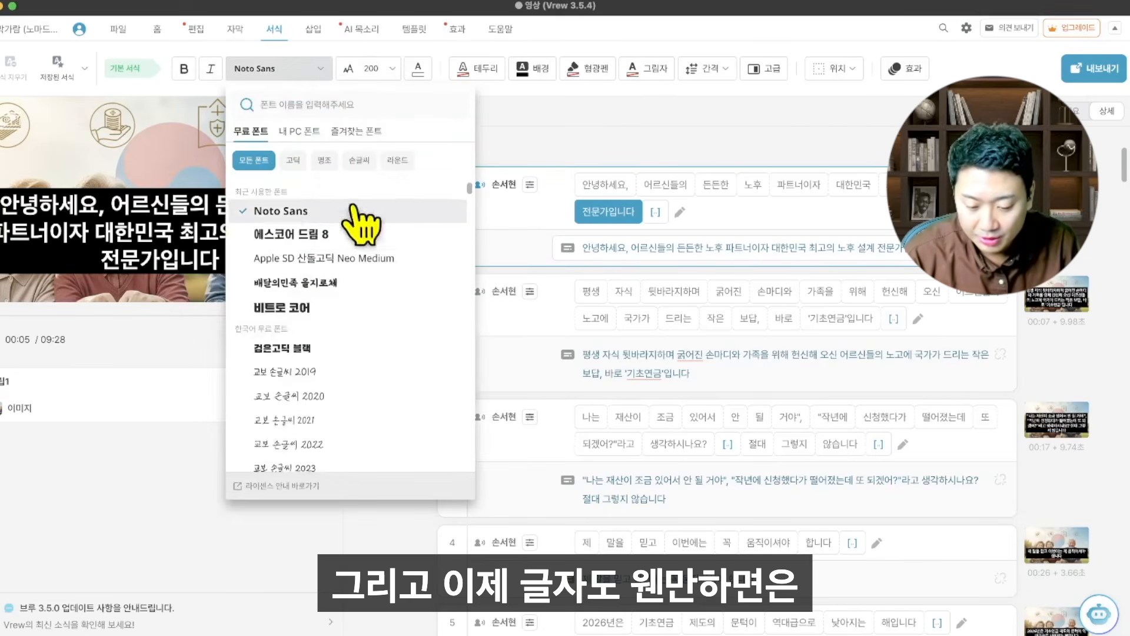
{"action": "left_click", "coordinate": [327, 236]}
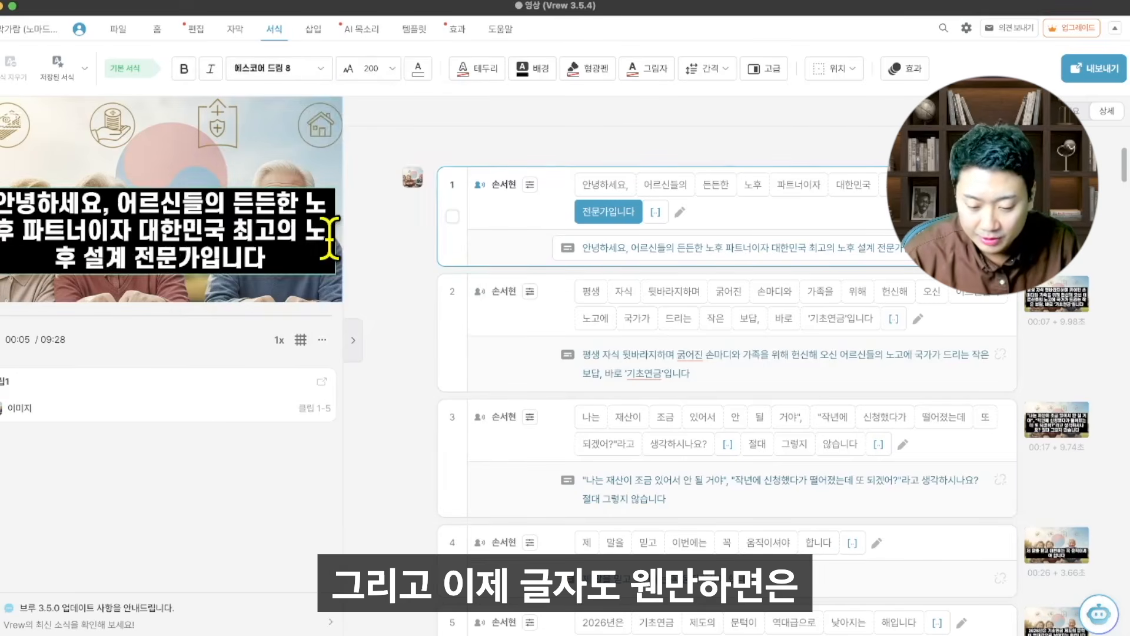
- Browse the free 고딕 fonts for bold subtitle typefaces, keeping 에스코어 드림 8 at size 200
{"action": "left_click", "coordinate": [325, 71]}
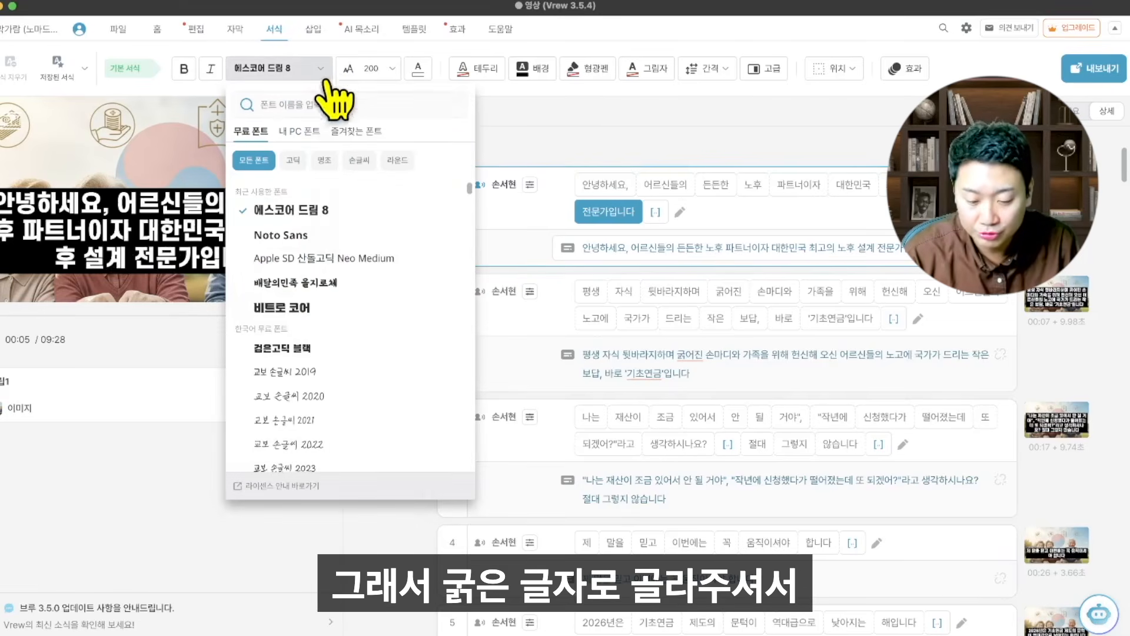
{"action": "left_click", "coordinate": [324, 209]}
{"action": "left_click", "coordinate": [321, 70]}
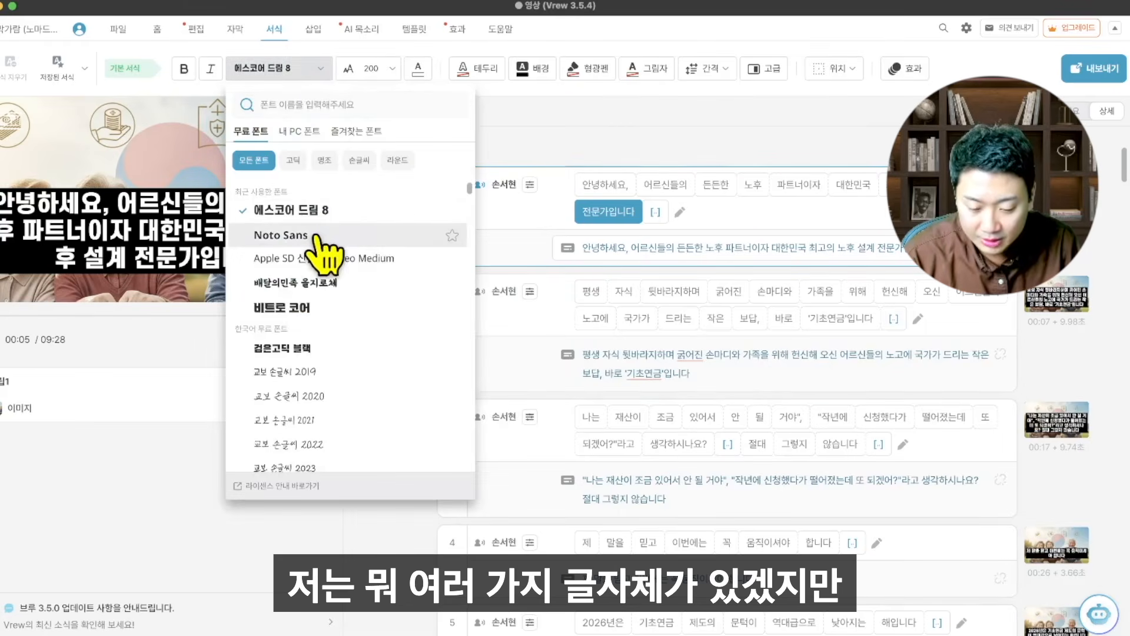
{"action": "left_click", "coordinate": [293, 160]}
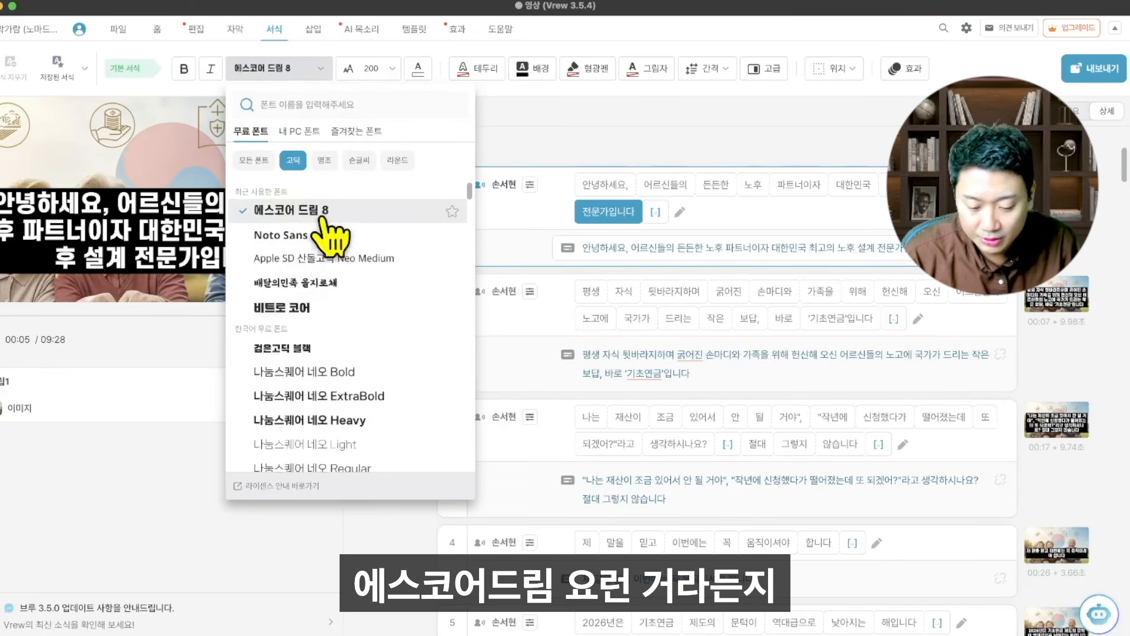
{"action": "scroll", "coordinate": [335, 370], "scroll_direction": "down", "scroll_amount": 10}
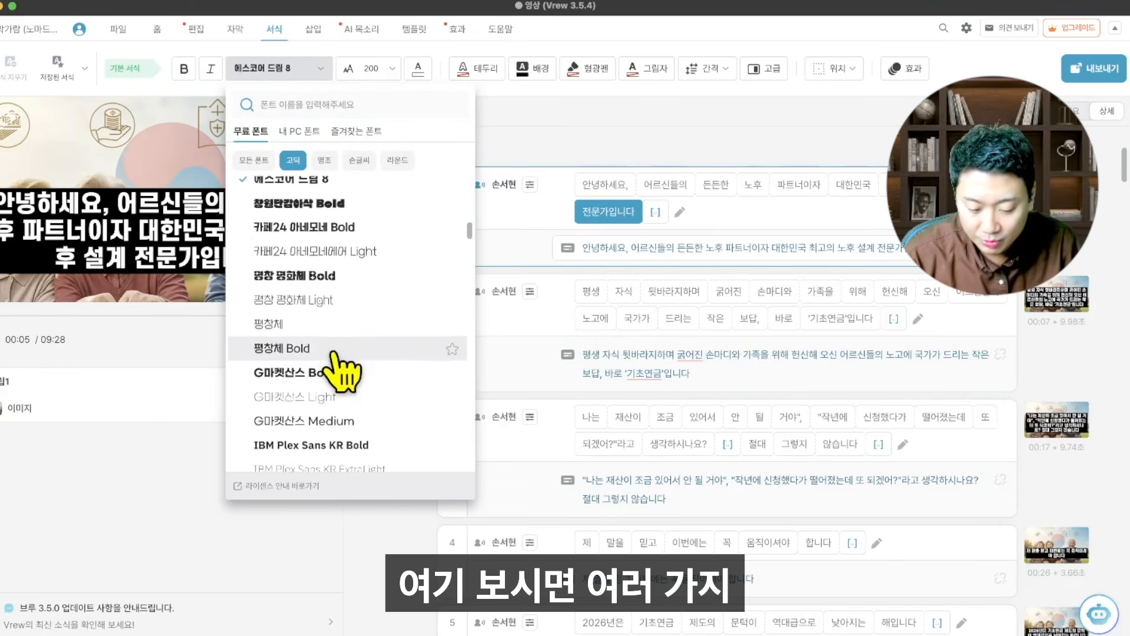
{"action": "scroll", "coordinate": [341, 368], "scroll_direction": "down", "scroll_amount": 4}
{"action": "scroll", "coordinate": [333, 330], "scroll_direction": "up", "scroll_amount": 15}
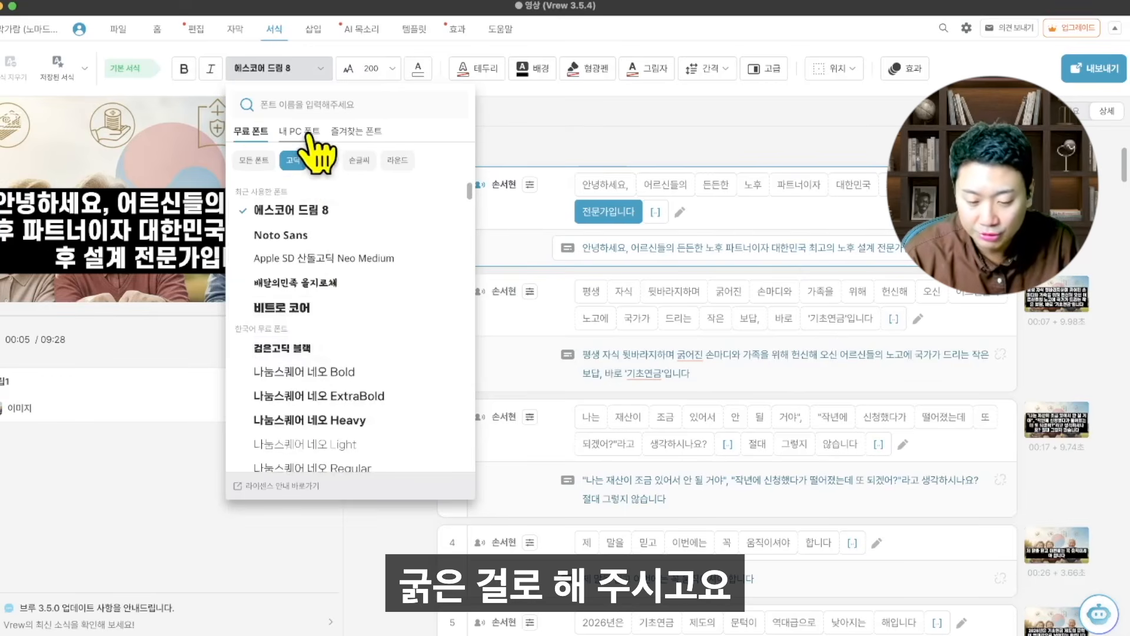
{"action": "left_click", "coordinate": [370, 70]}
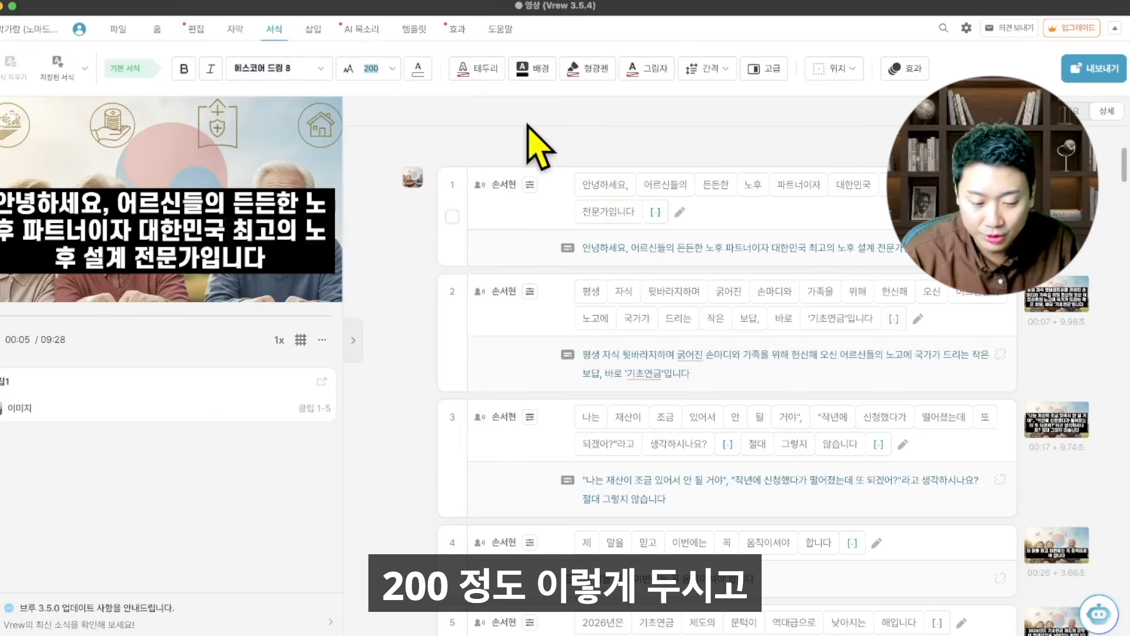
- Try splitting the opening subtitle clips manually after 대한민국 and 굵어진, and undo both splits
{"action": "left_click", "coordinate": [521, 185]}
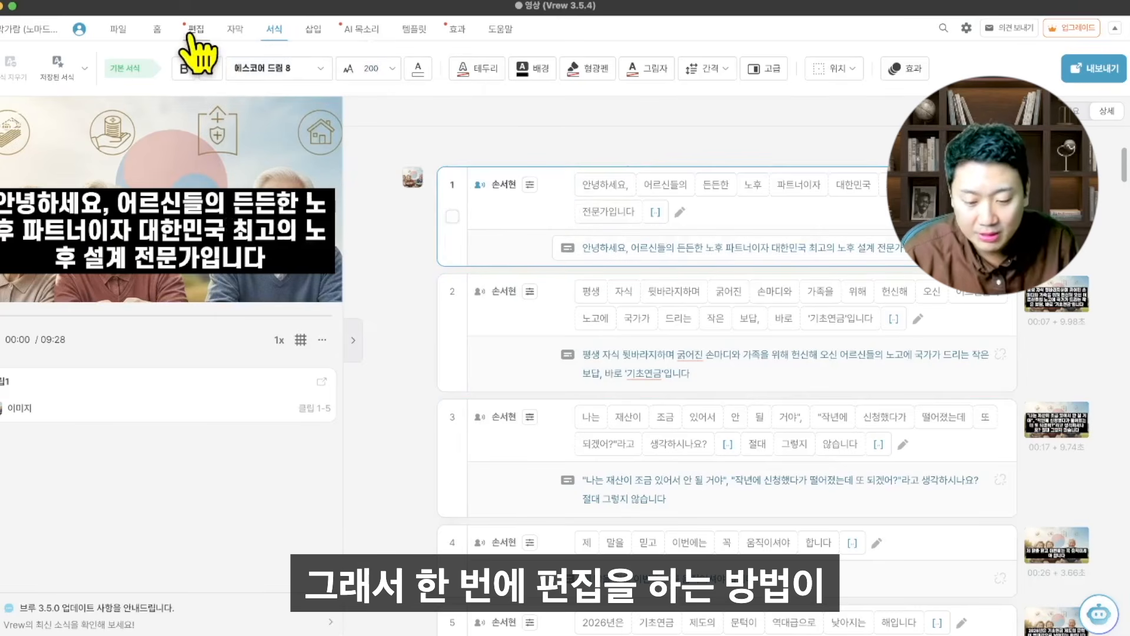
{"action": "key", "text": "Return"}
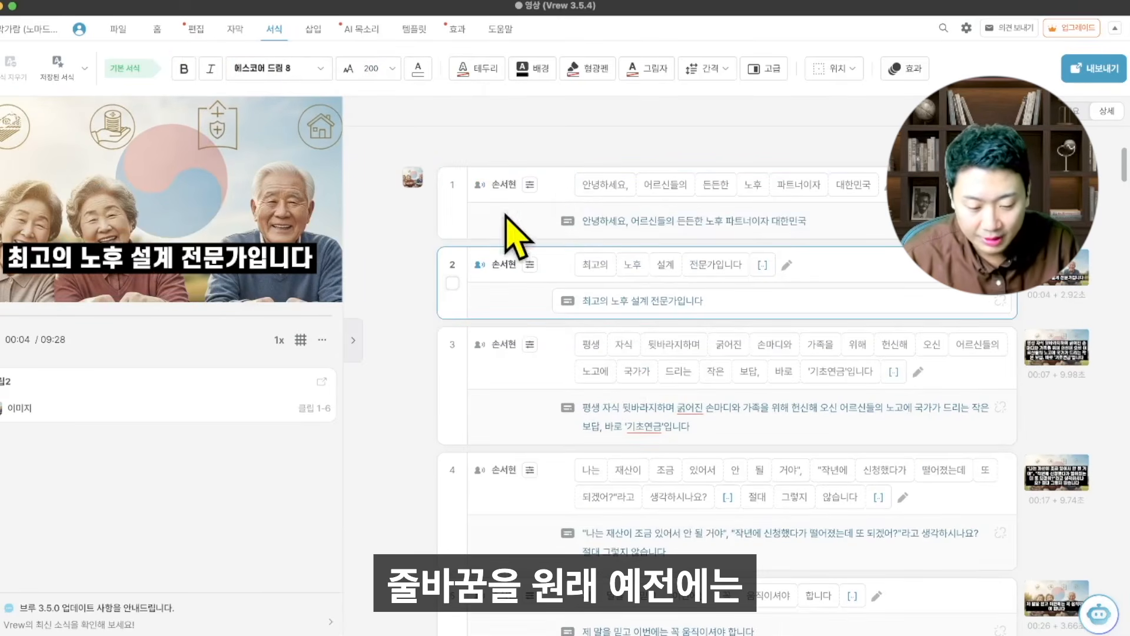
{"action": "left_click", "coordinate": [751, 346]}
{"action": "key", "text": "Return"}
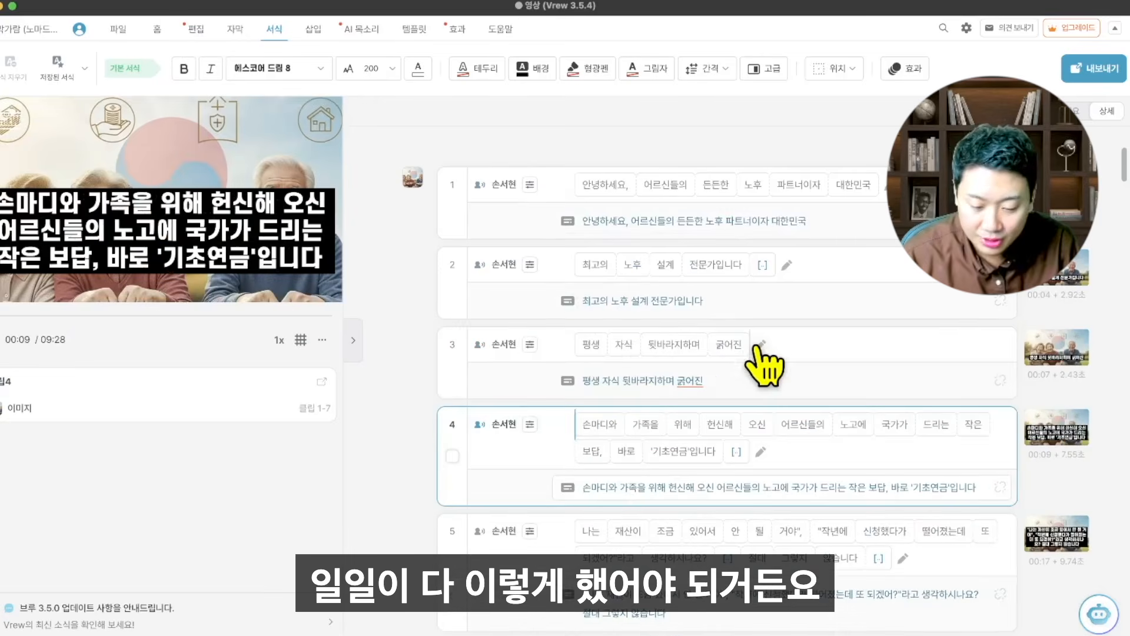
{"action": "key", "text": "super+z"}
{"action": "key", "text": "super+z"}
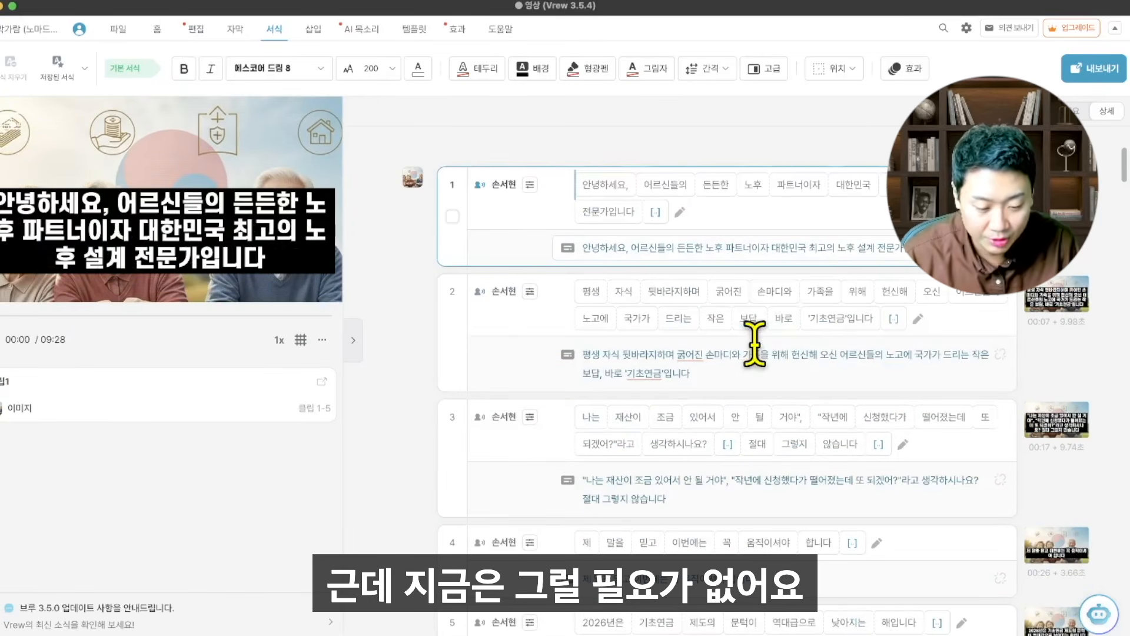
- Split all clips automatically with a maximum of 18 characters, dividing by meaning (의미 기준), and return to clip 1
{"action": "left_click", "coordinate": [197, 30]}
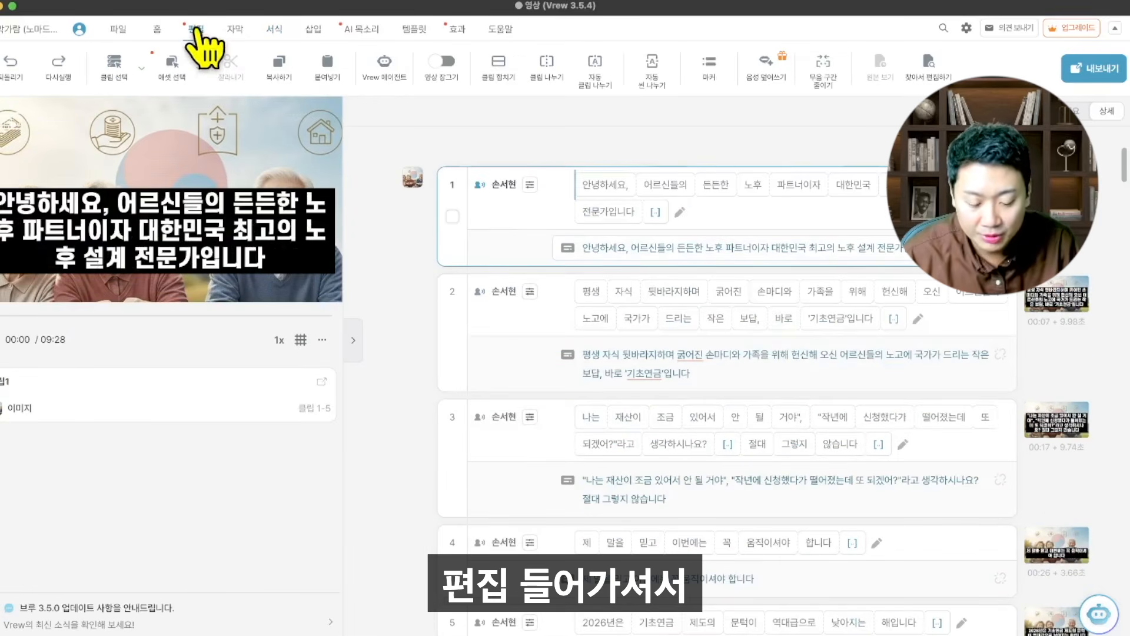
{"action": "left_click", "coordinate": [584, 82]}
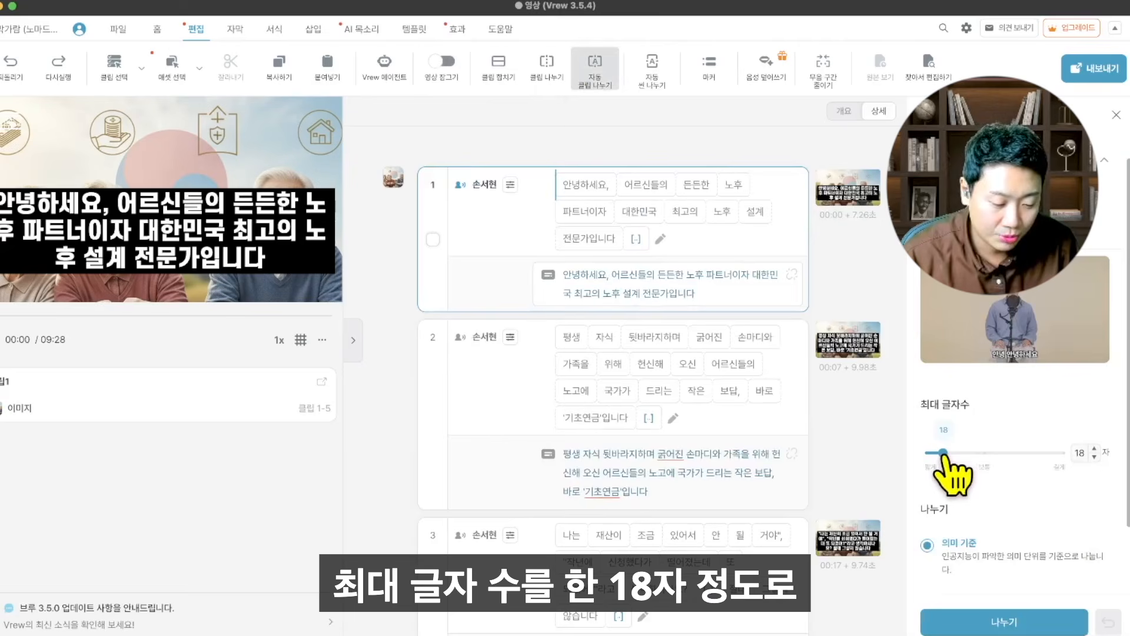
{"action": "scroll", "coordinate": [989, 465], "scroll_direction": "down", "scroll_amount": 2}
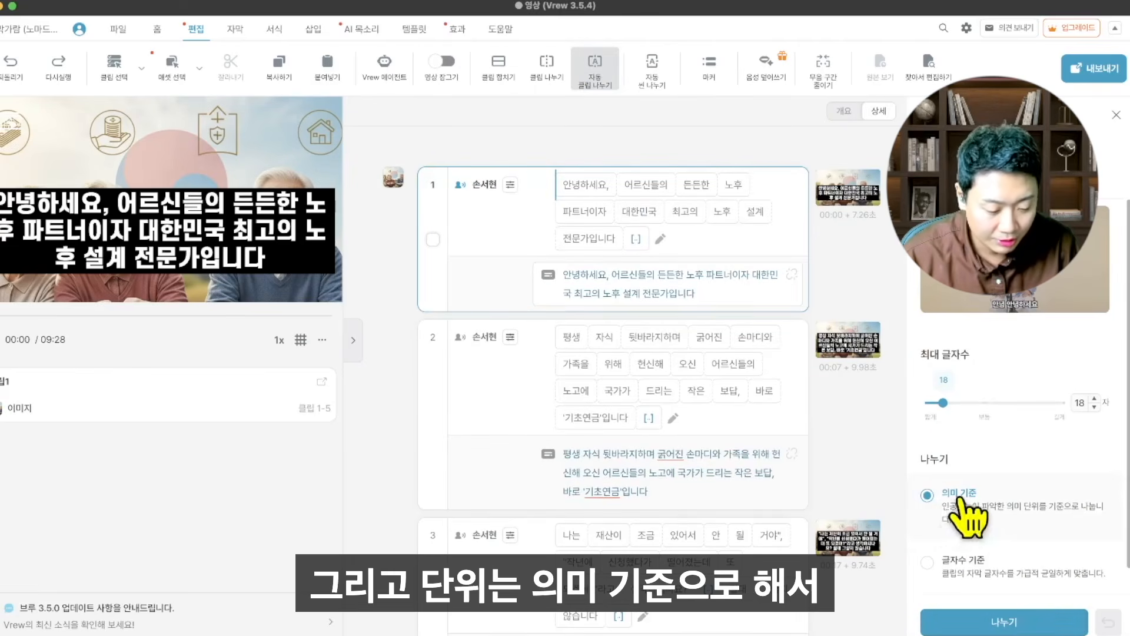
{"action": "left_click", "coordinate": [1002, 619]}
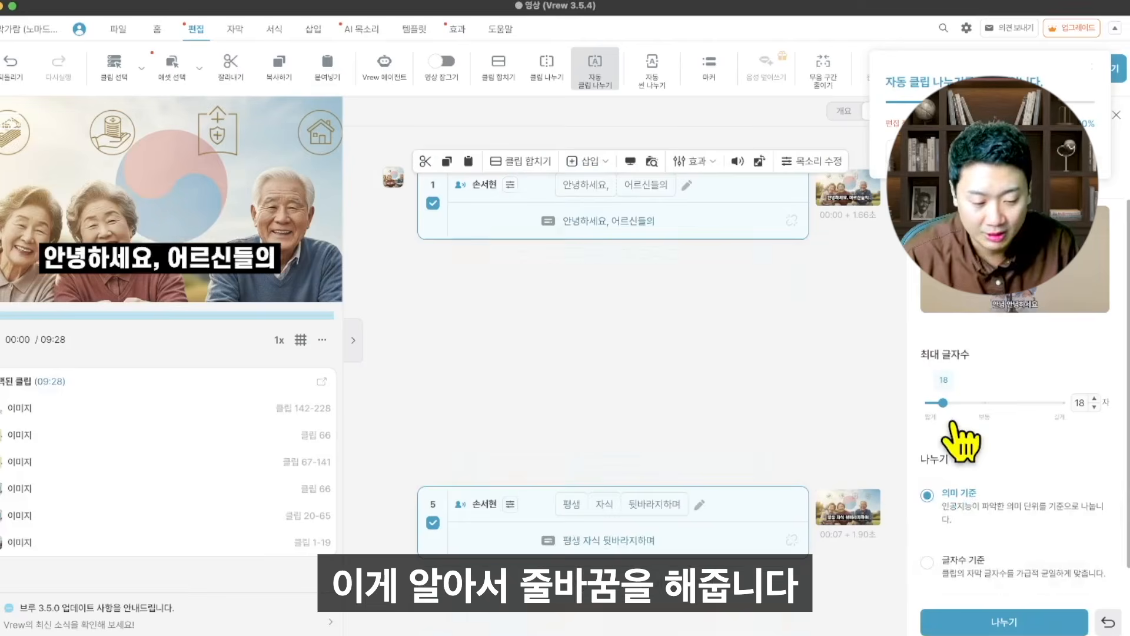
{"action": "left_click", "coordinate": [547, 185]}
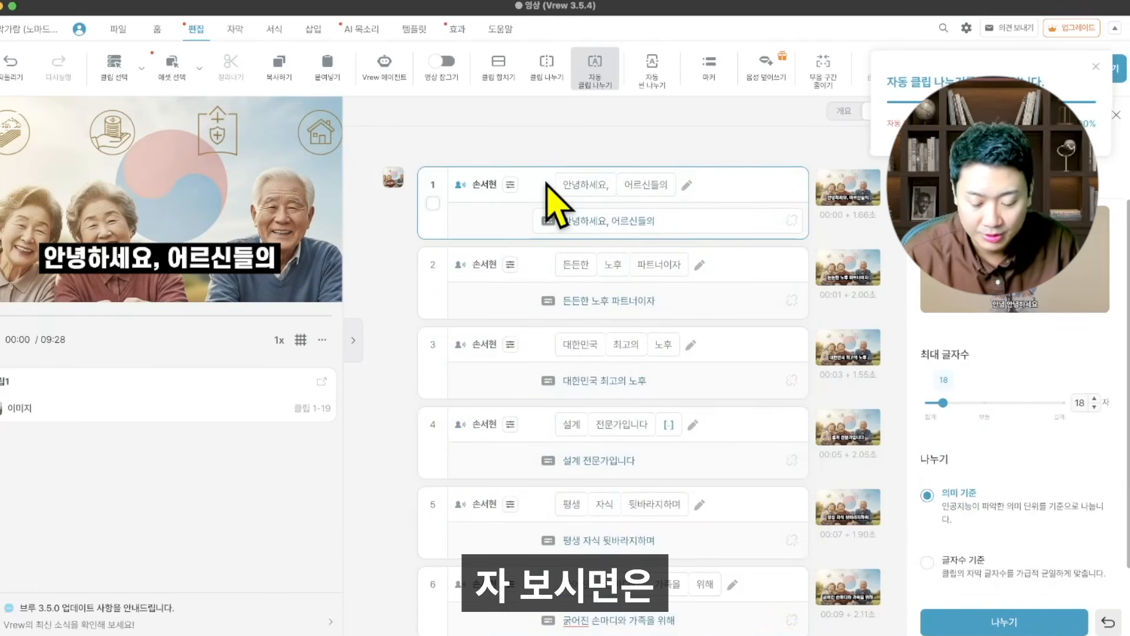
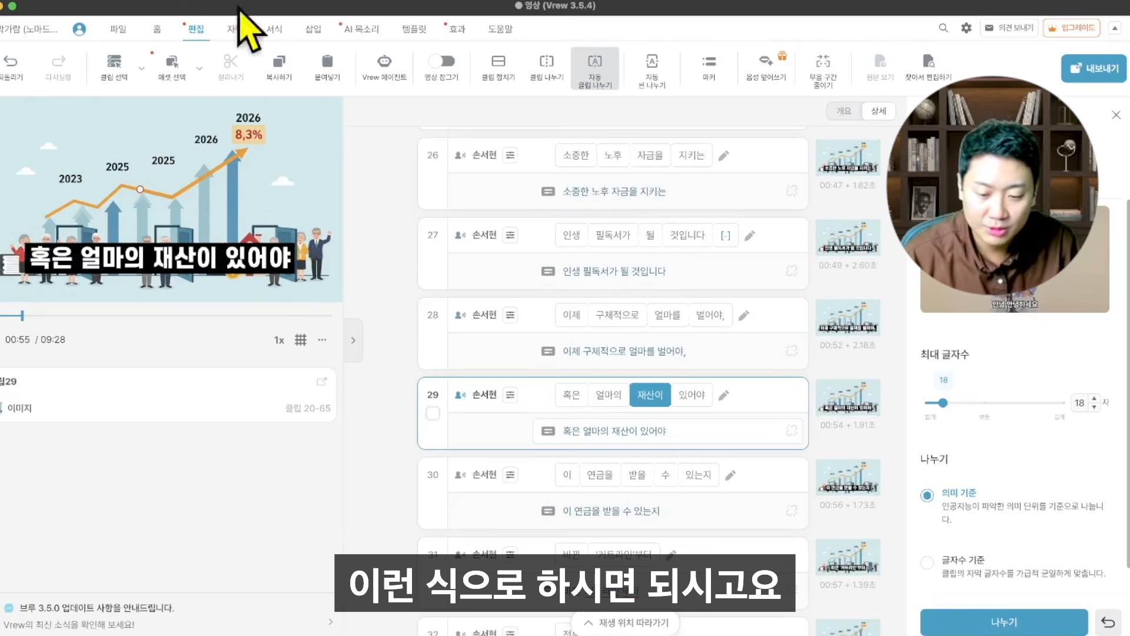
- Try left and vertically middled subtitle positions, and settle on horizontally centred with bottom alignment
{"action": "left_click", "coordinate": [274, 29]}
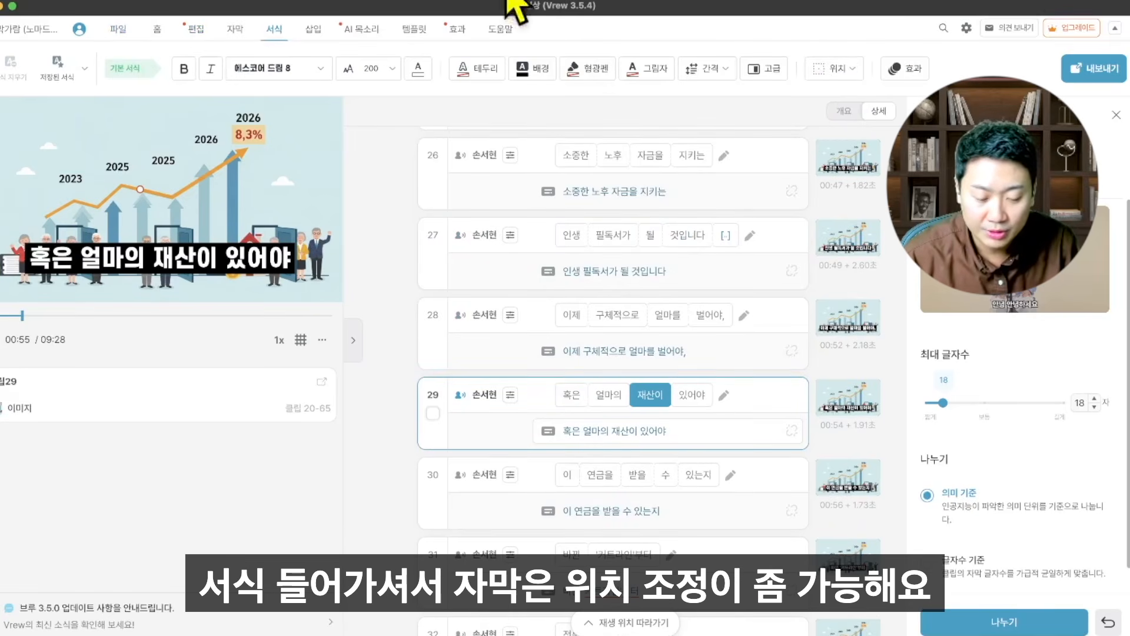
{"action": "left_click", "coordinate": [836, 74]}
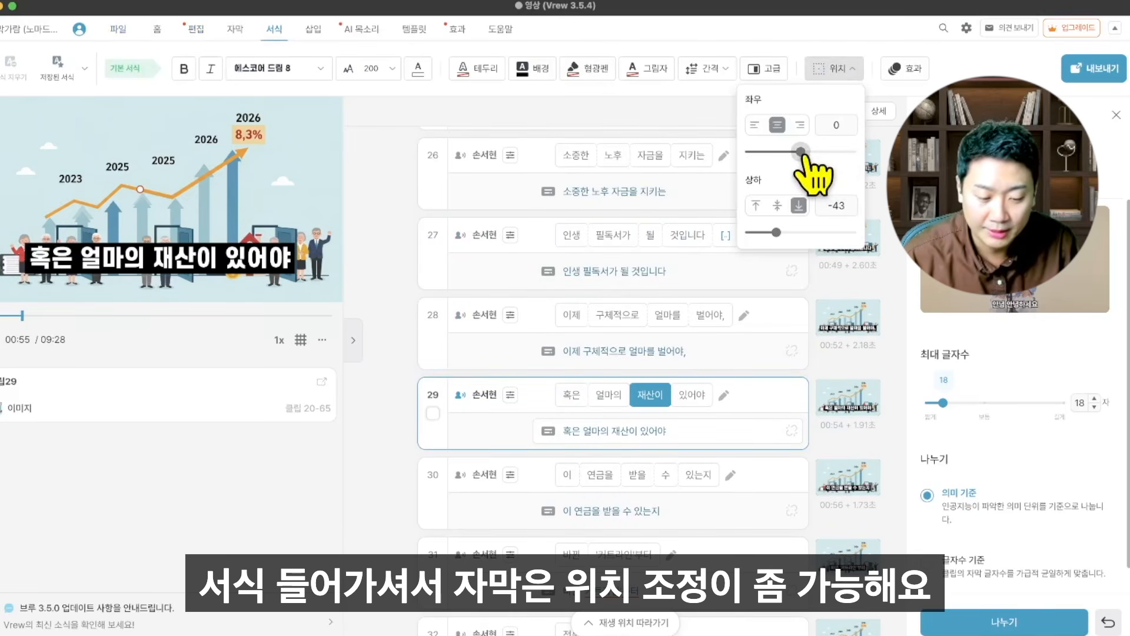
{"action": "left_click", "coordinate": [755, 125]}
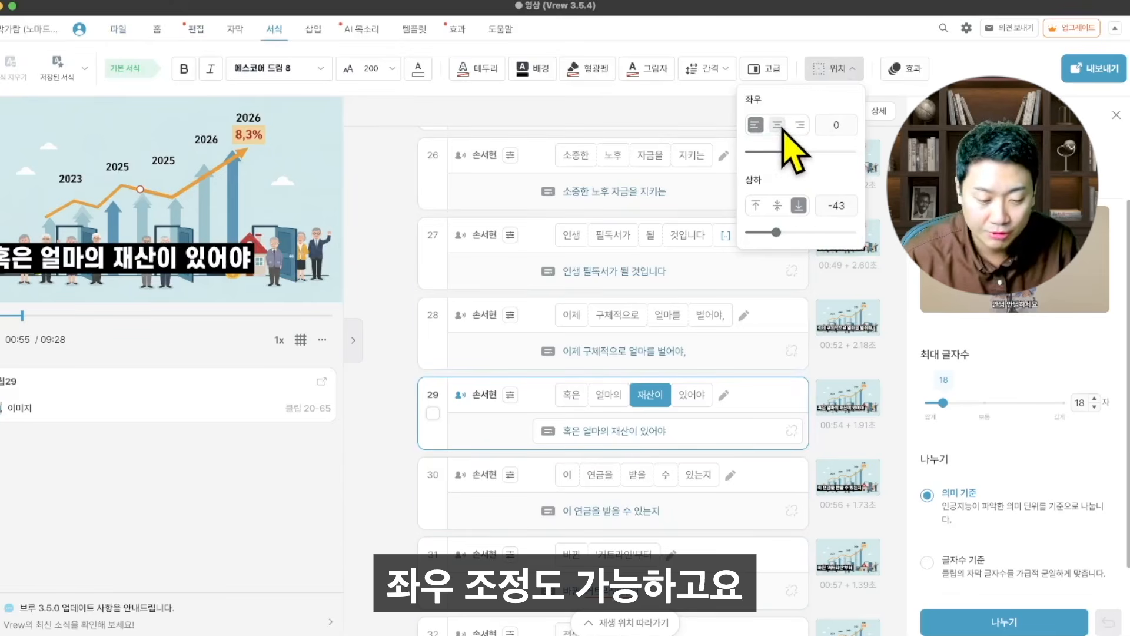
{"action": "left_click", "coordinate": [777, 126]}
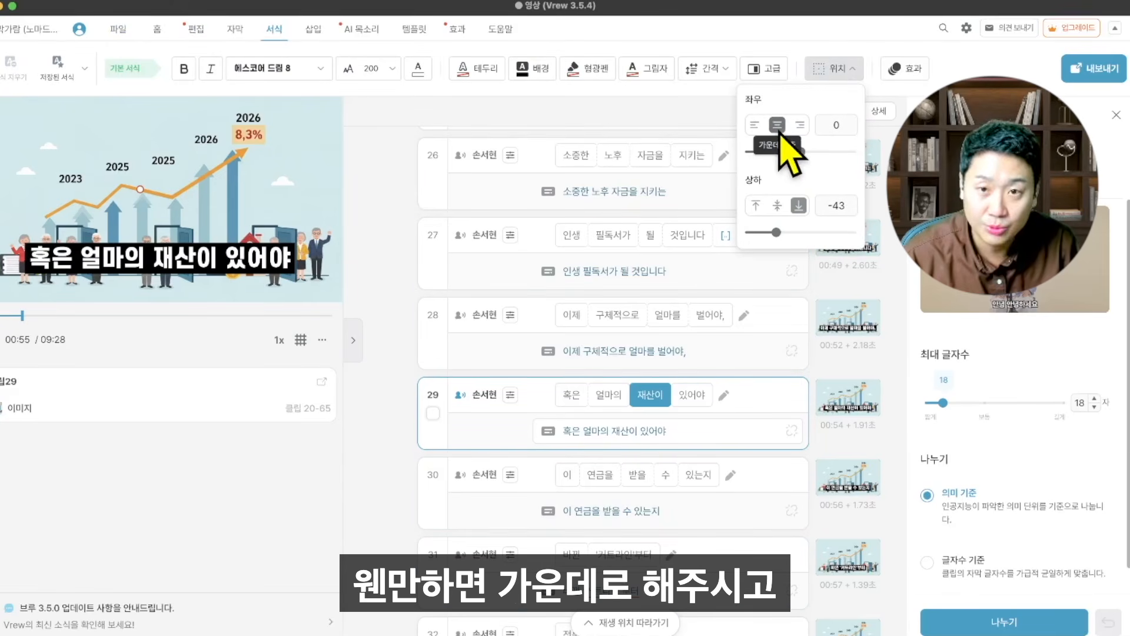
{"action": "left_click", "coordinate": [777, 205]}
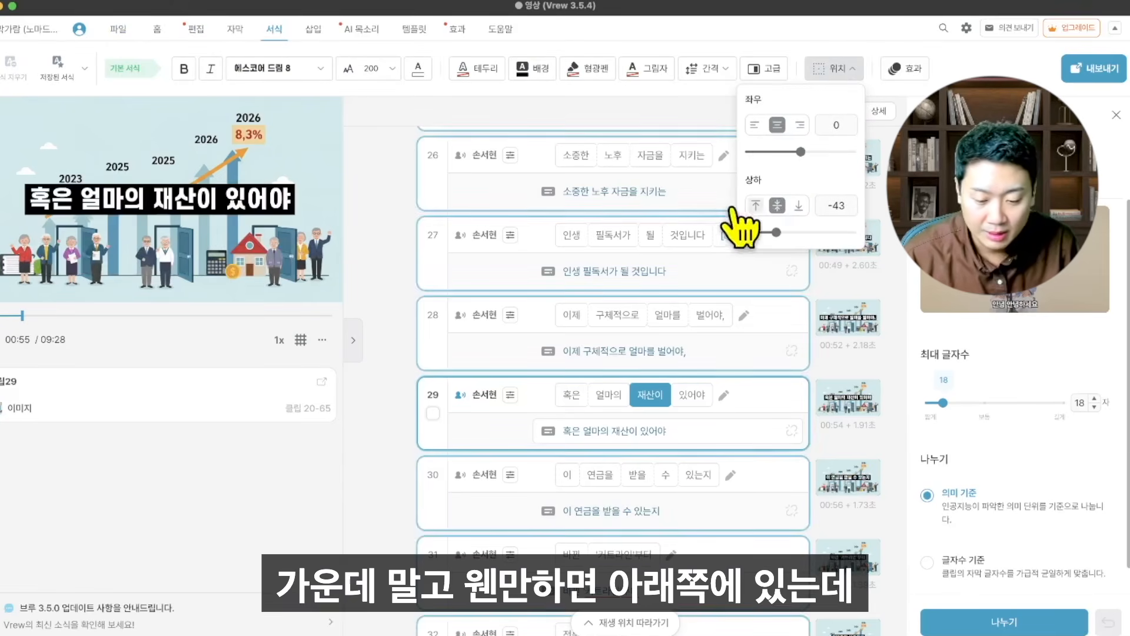
{"action": "left_click", "coordinate": [798, 206]}
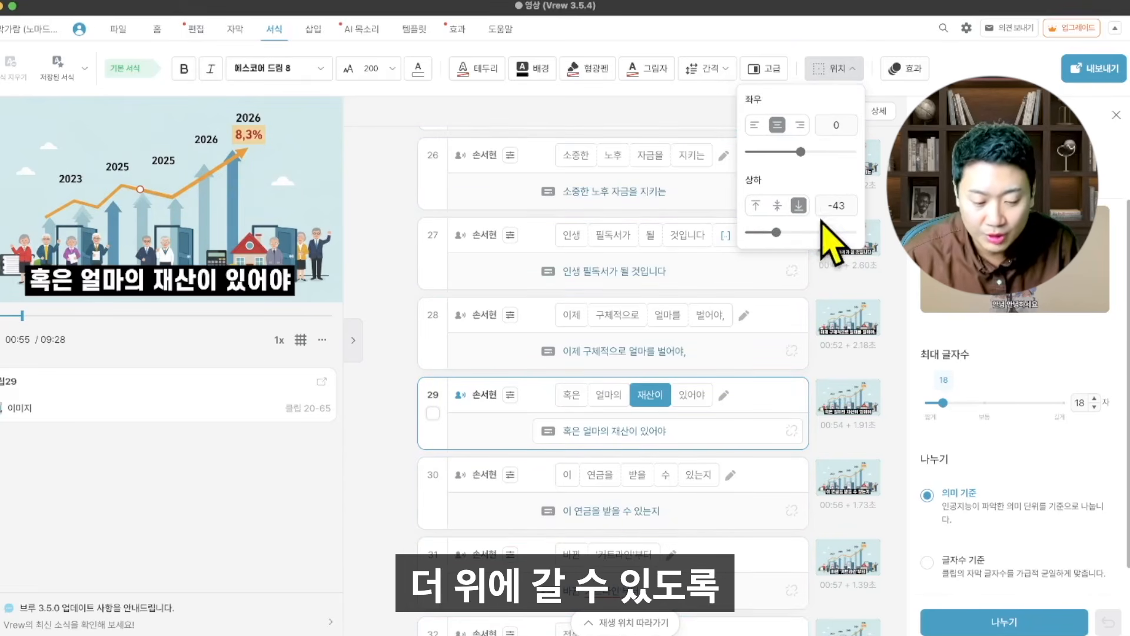
- Adjust the vertical offset of the base subtitle format to -41 and select clip 27
{"action": "mouse_move", "coordinate": [777, 231]}
{"action": "left_mouse_down"}
{"action": "mouse_move", "coordinate": [805, 231]}
{"action": "mouse_move", "coordinate": [774, 232]}
{"action": "left_mouse_up"}
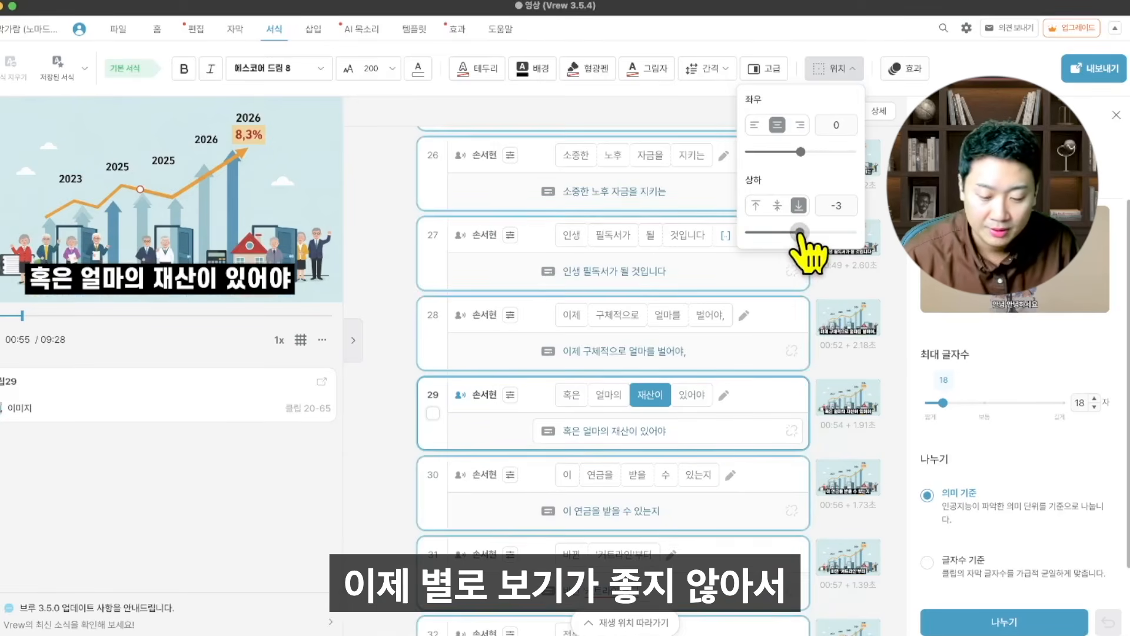
{"action": "left_click", "coordinate": [776, 231]}
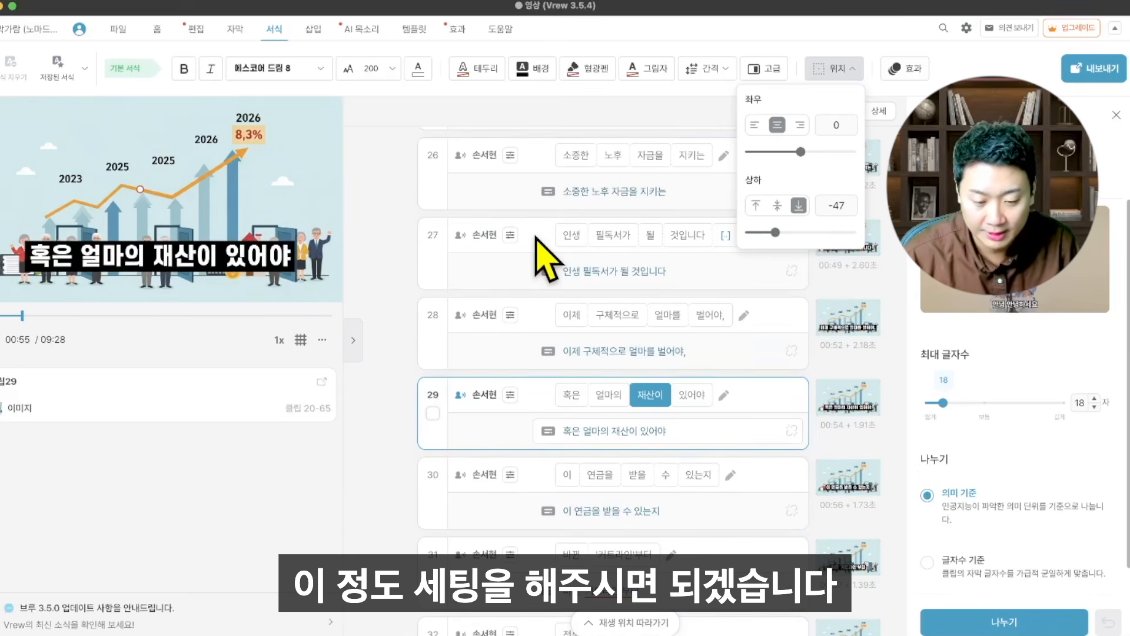
{"action": "mouse_move", "coordinate": [776, 232]}
{"action": "left_mouse_down"}
{"action": "mouse_move", "coordinate": [808, 232]}
{"action": "mouse_move", "coordinate": [778, 233]}
{"action": "left_mouse_up"}
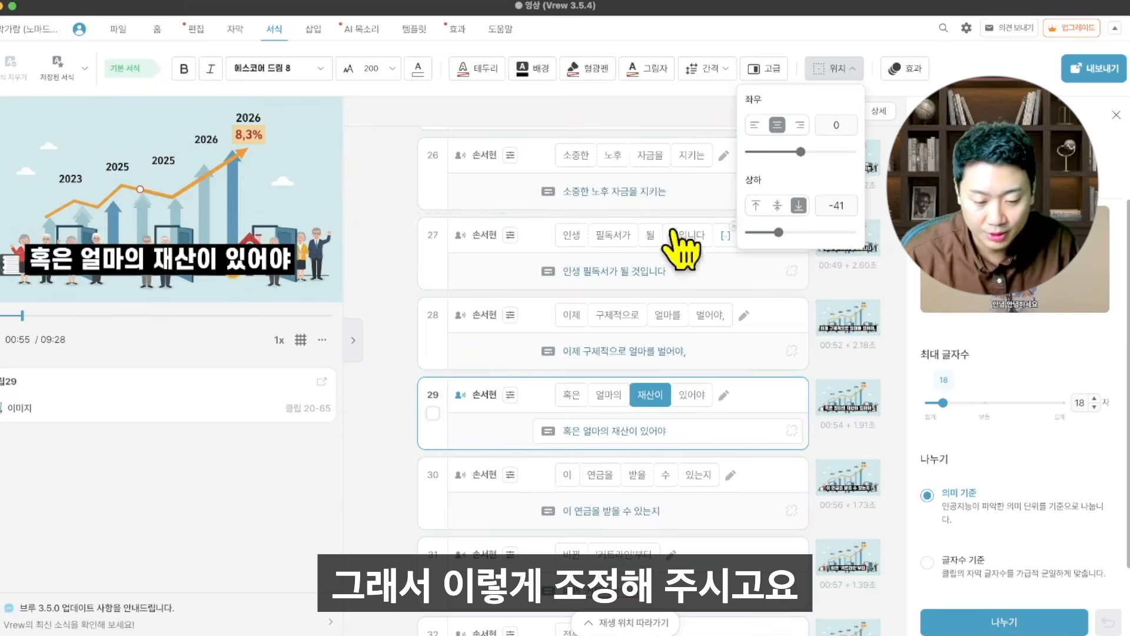
{"action": "left_click", "coordinate": [539, 243]}
- Try the subtitles without a background, and restore the black background at 100% opacity
{"action": "left_click", "coordinate": [479, 70]}
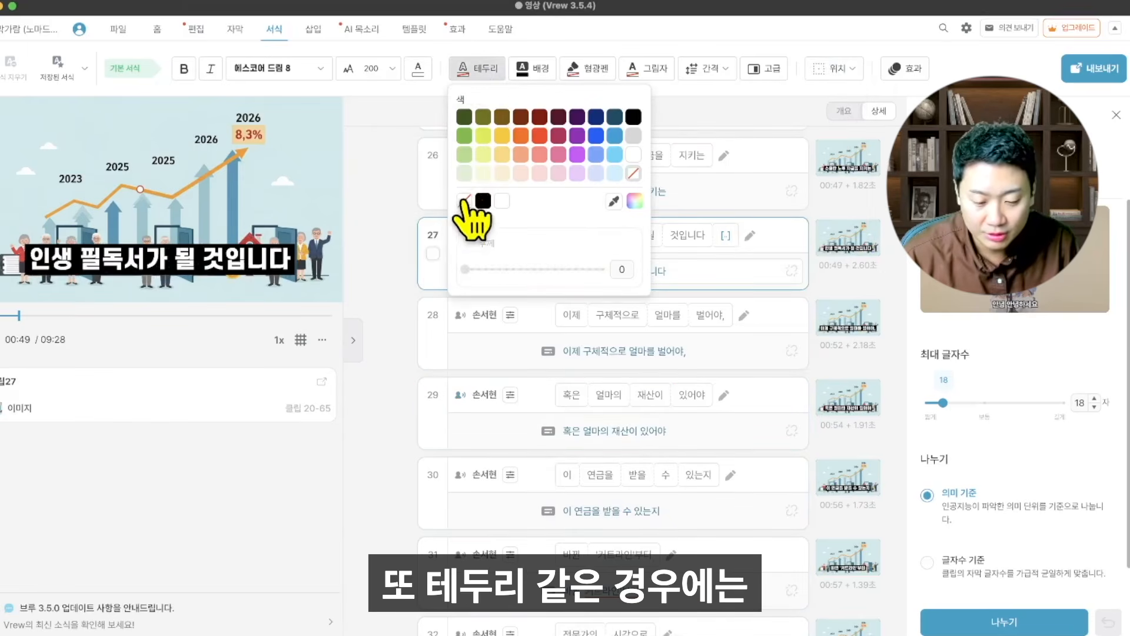
{"action": "left_click", "coordinate": [536, 69]}
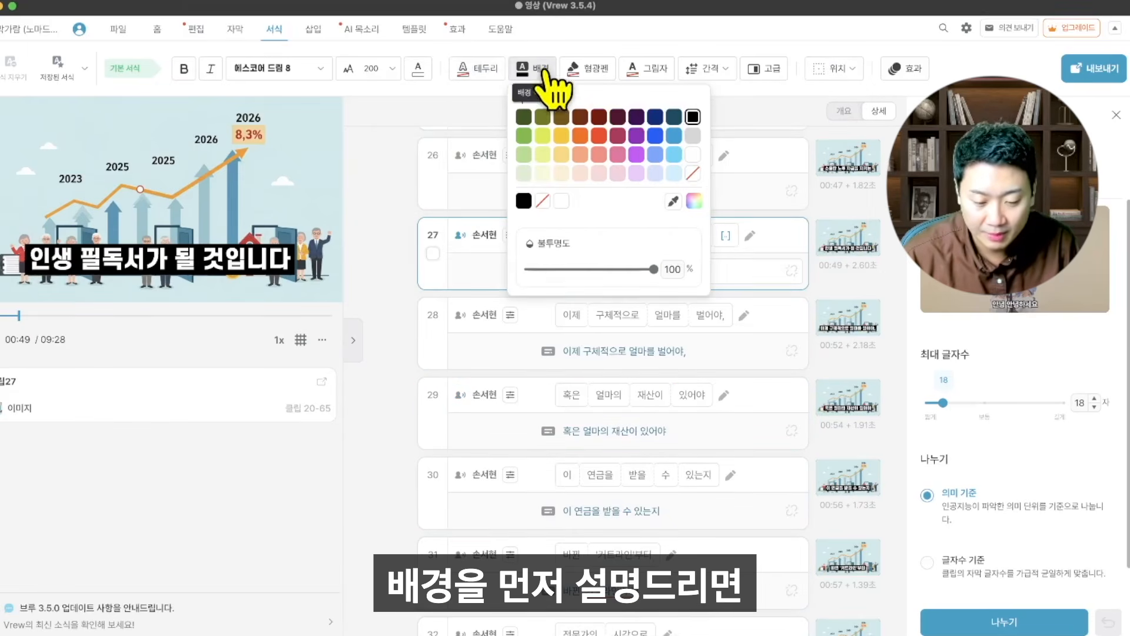
{"action": "left_click", "coordinate": [693, 173]}
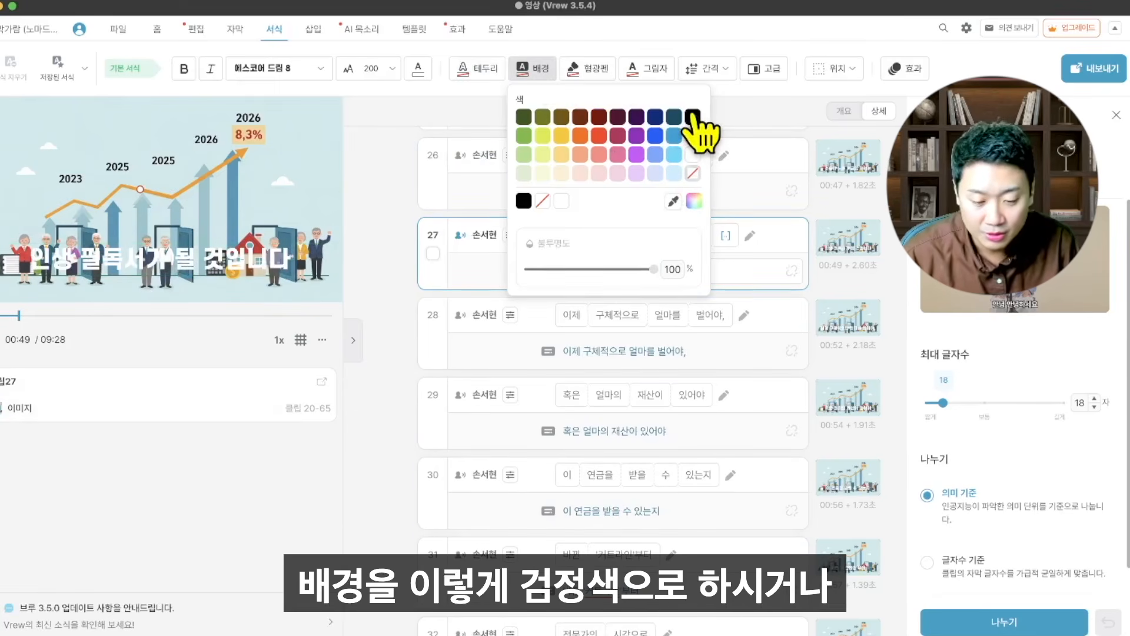
{"action": "left_click", "coordinate": [693, 116]}
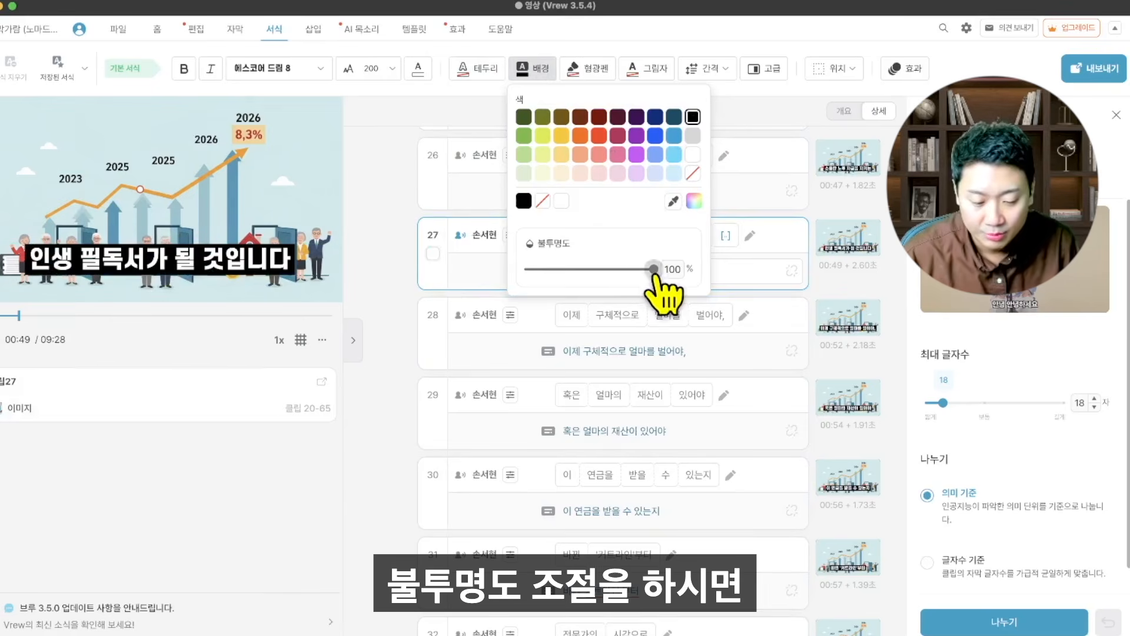
{"action": "mouse_move", "coordinate": [645, 270]}
{"action": "left_mouse_down"}
{"action": "mouse_move", "coordinate": [527, 270]}
{"action": "mouse_move", "coordinate": [654, 270]}
{"action": "left_mouse_up"}
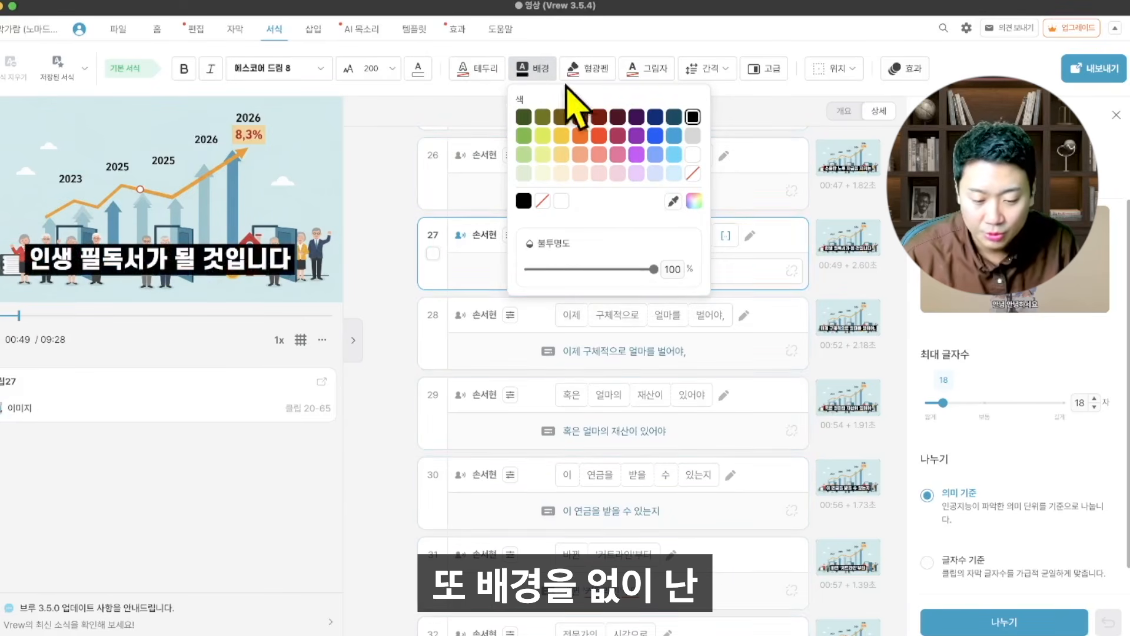
- Replace the subtitle background with a black outline of thickness 7
{"action": "left_click", "coordinate": [542, 201]}
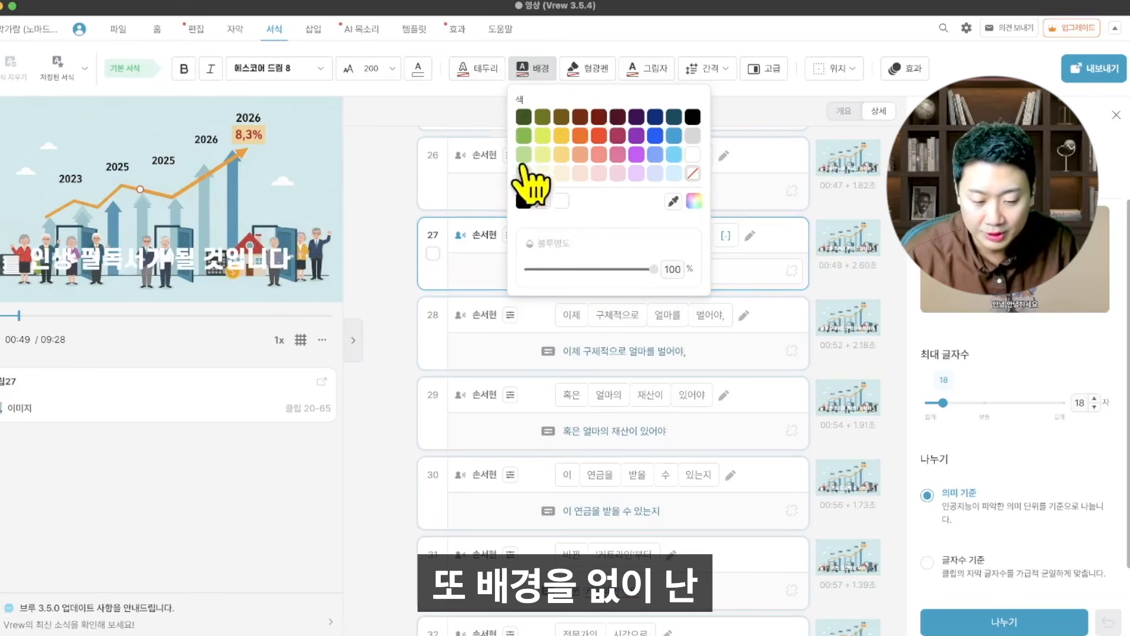
{"action": "left_click", "coordinate": [478, 68]}
{"action": "left_click", "coordinate": [634, 117]}
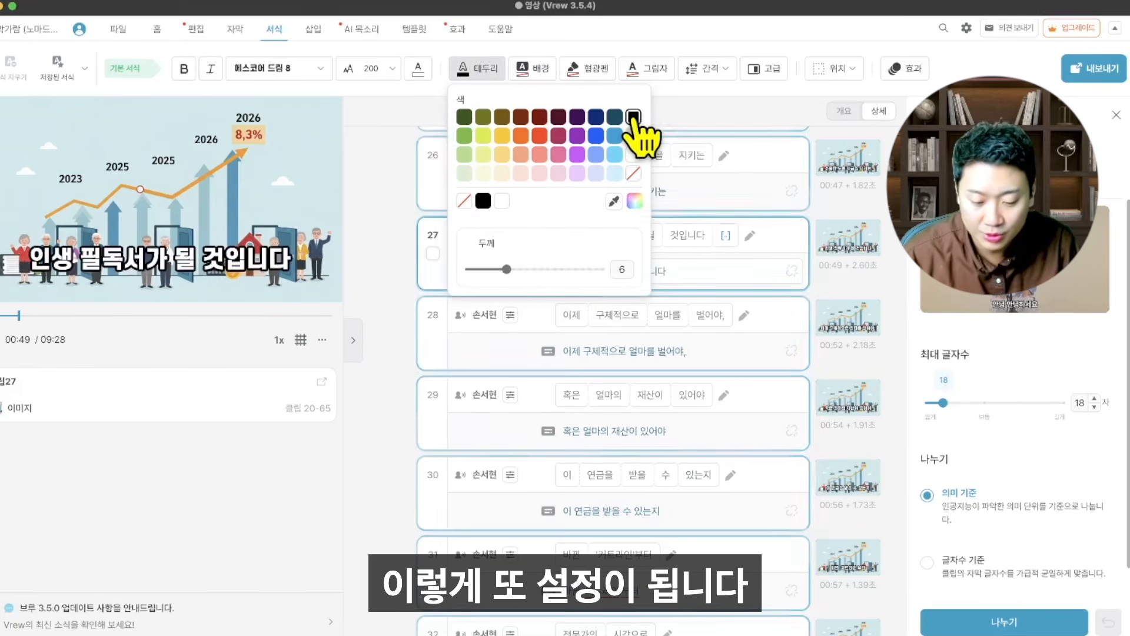
{"action": "mouse_move", "coordinate": [507, 269]}
{"action": "left_mouse_down"}
{"action": "mouse_move", "coordinate": [465, 270]}
{"action": "mouse_move", "coordinate": [543, 270]}
{"action": "mouse_move", "coordinate": [515, 269]}
{"action": "left_mouse_up"}
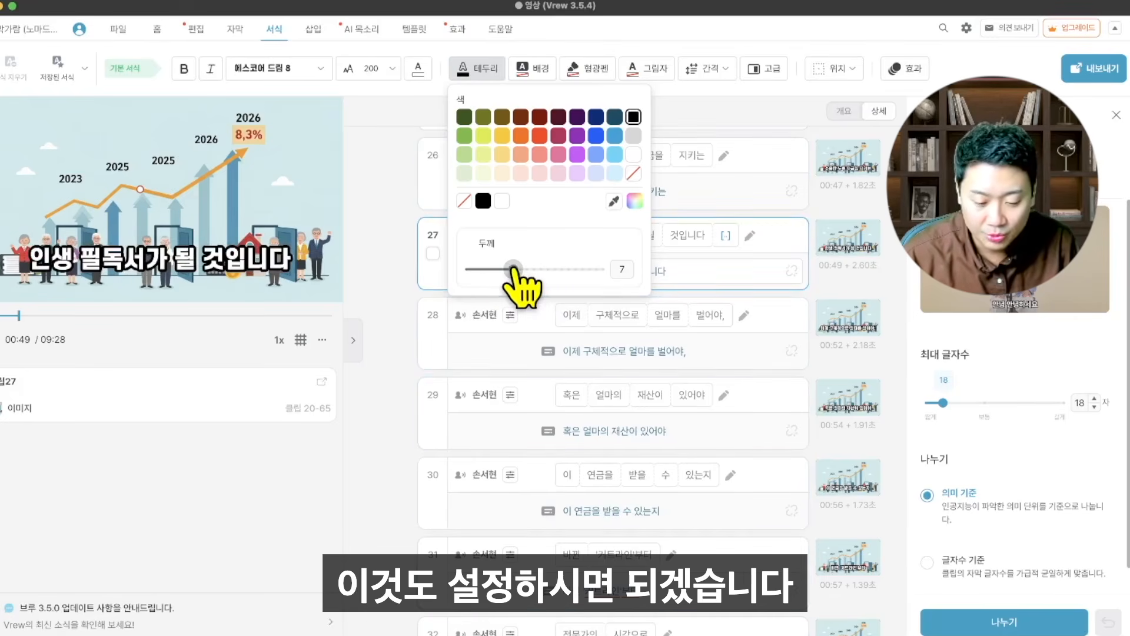
- Remove the subtitle outline and apply a black background at 92% opacity
{"action": "left_click", "coordinate": [535, 68]}
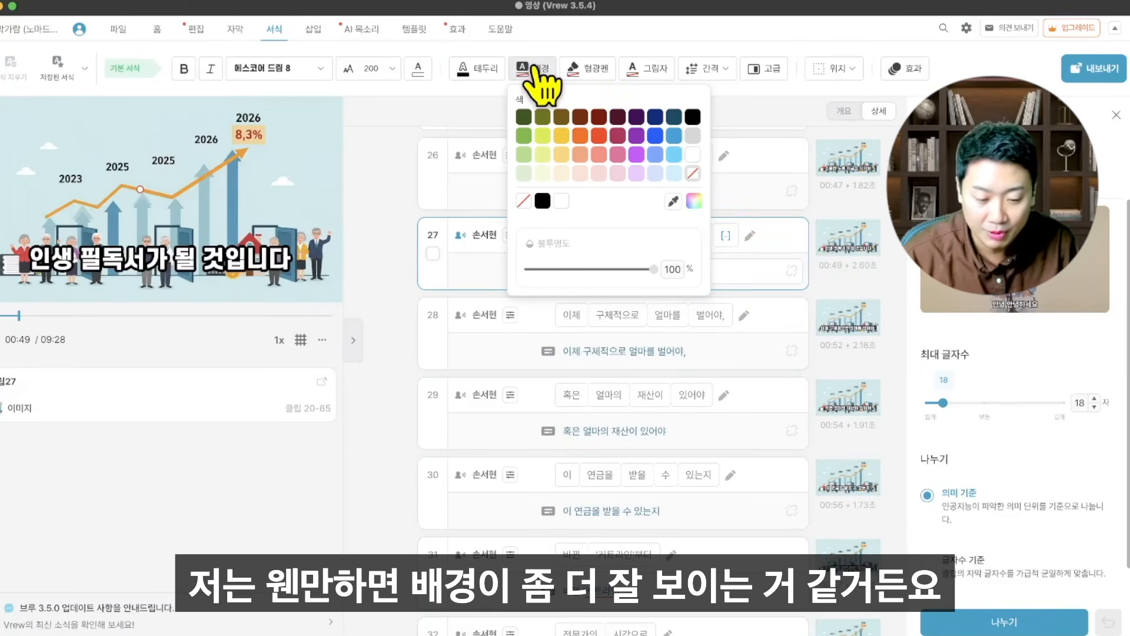
{"action": "left_click", "coordinate": [478, 70]}
{"action": "left_click", "coordinate": [522, 69]}
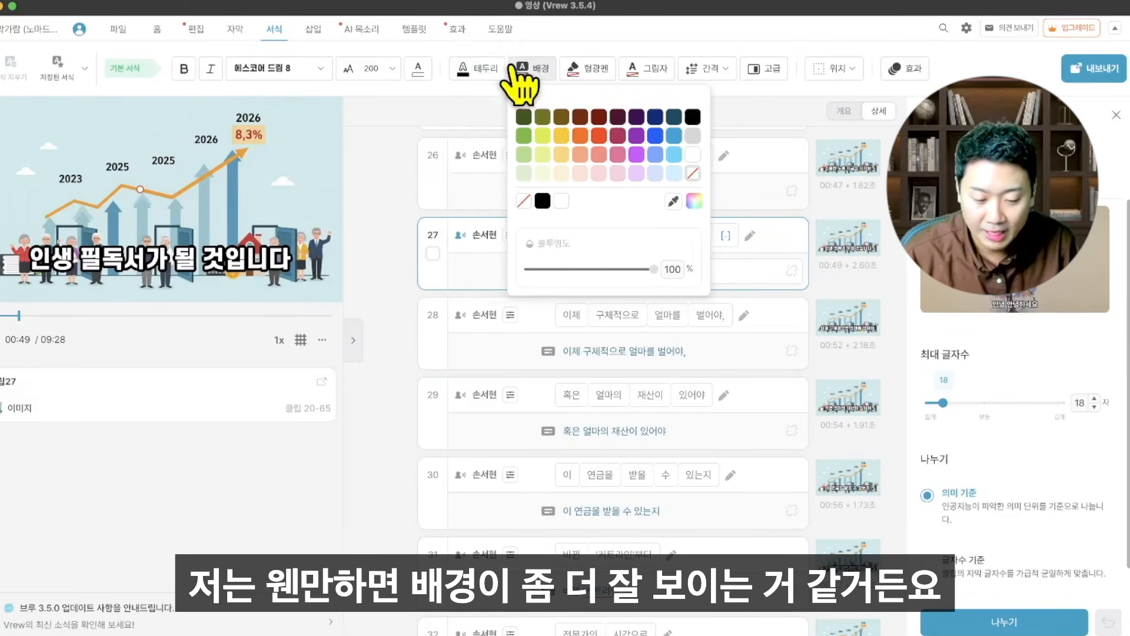
{"action": "left_click", "coordinate": [471, 68]}
{"action": "left_click", "coordinate": [533, 69]}
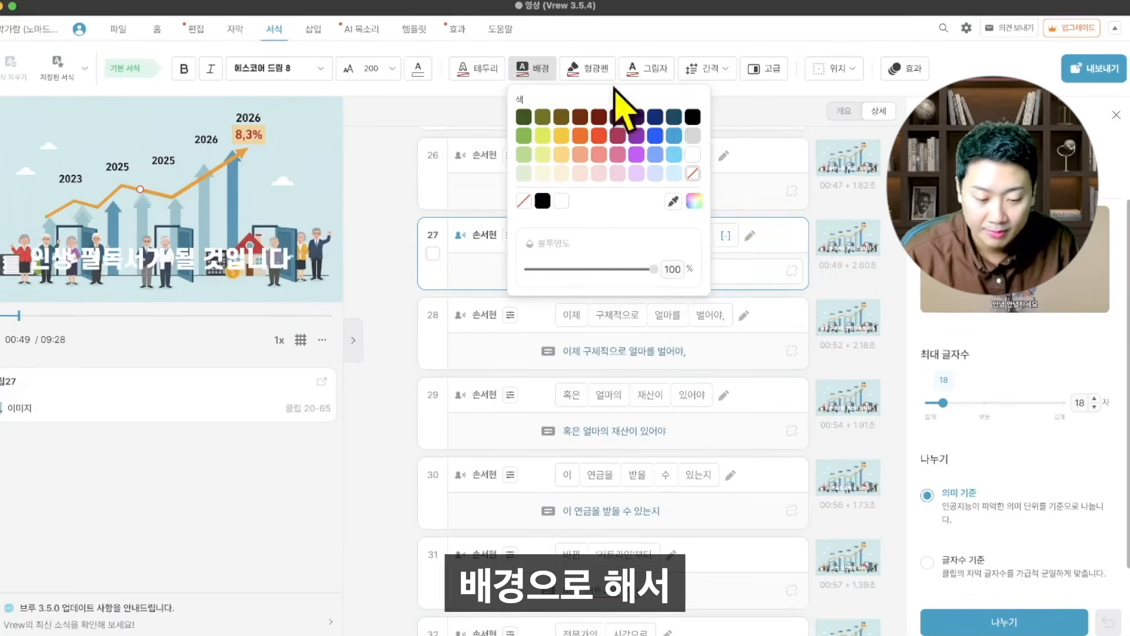
{"action": "left_click", "coordinate": [693, 117]}
{"action": "left_click_drag", "start_coordinate": [653, 269], "coordinate": [643, 269]}
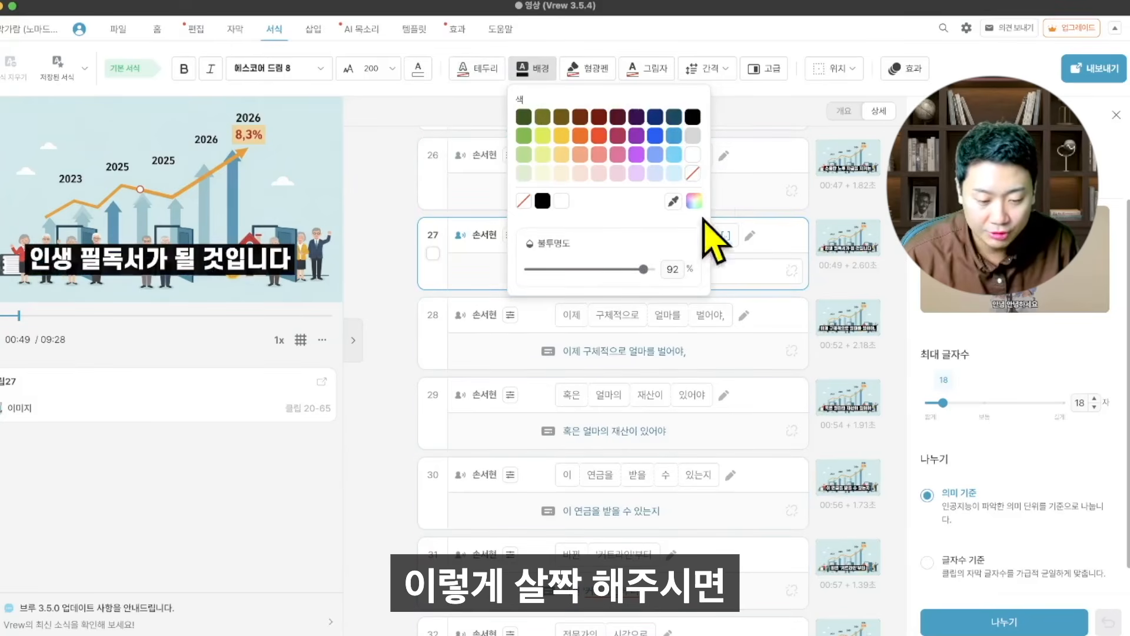
{"action": "left_click", "coordinate": [749, 111]}
- Go back to clip 1 and step through the first clips to check the split, restyled subtitles
{"action": "scroll", "coordinate": [675, 353], "scroll_direction": "down", "scroll_amount": 1}
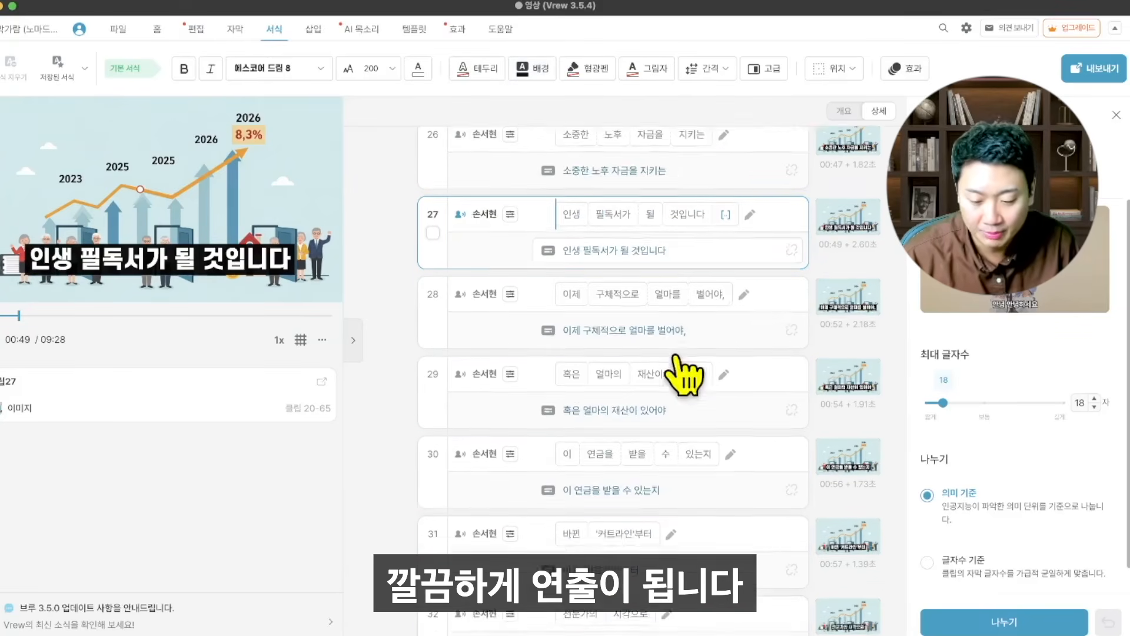
{"action": "scroll", "coordinate": [671, 353], "scroll_direction": "up", "scroll_amount": 20}
{"action": "left_click", "coordinate": [551, 193]}
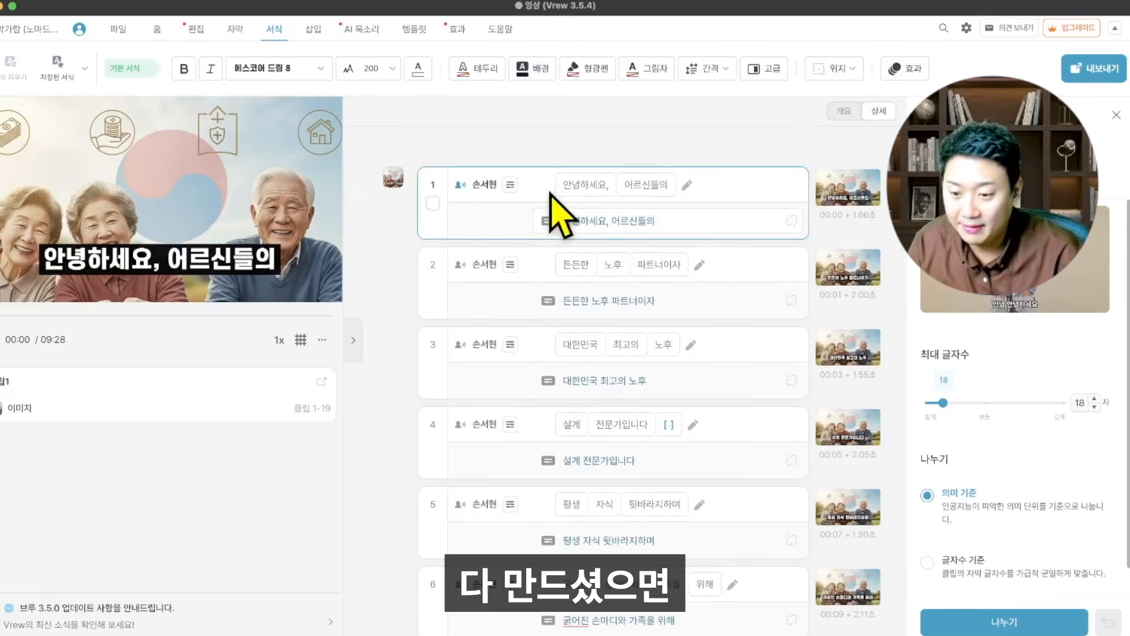
{"action": "left_click", "coordinate": [538, 365]}
{"action": "left_click", "coordinate": [524, 281]}
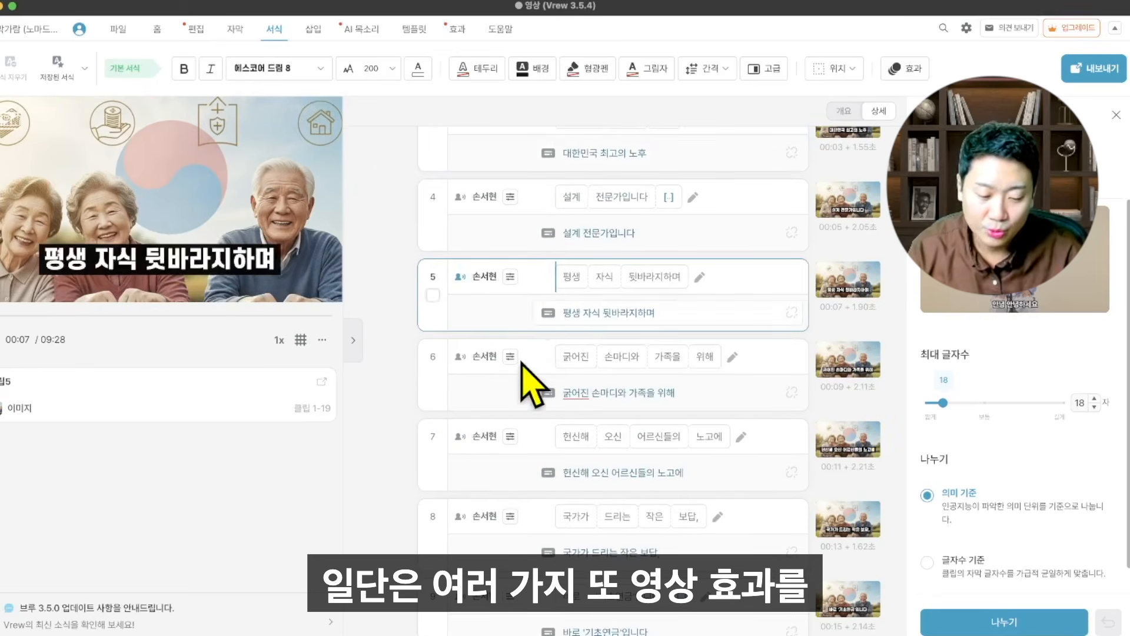
{"action": "left_click", "coordinate": [521, 353]}
{"action": "left_click", "coordinate": [528, 296]}
{"action": "scroll", "coordinate": [538, 462], "scroll_direction": "down", "scroll_amount": 10}
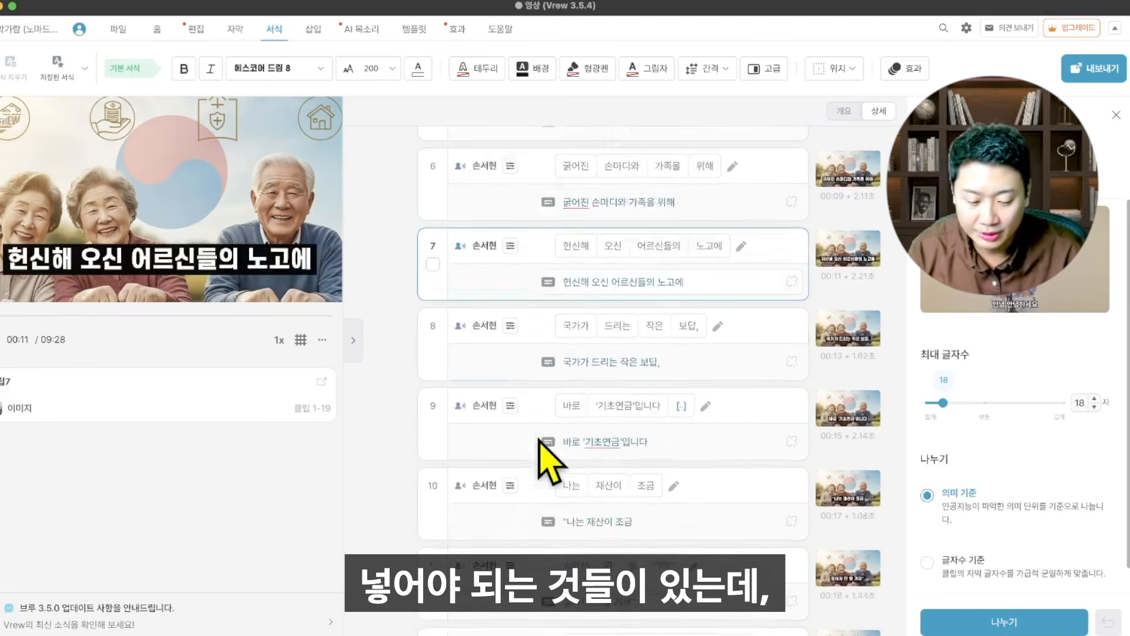
- Step through the clips up to clip 21 to check their subtitles and images
{"action": "left_click", "coordinate": [547, 307]}
{"action": "left_click", "coordinate": [546, 377]}
{"action": "scroll", "coordinate": [535, 399], "scroll_direction": "down", "scroll_amount": 5}
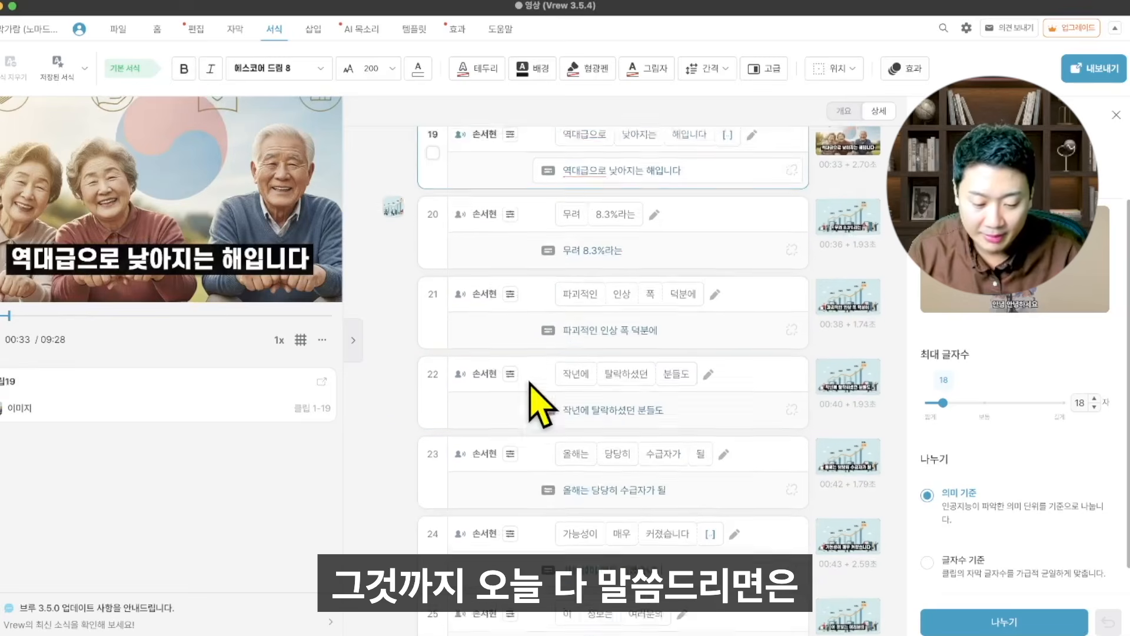
{"action": "left_click", "coordinate": [537, 290]}
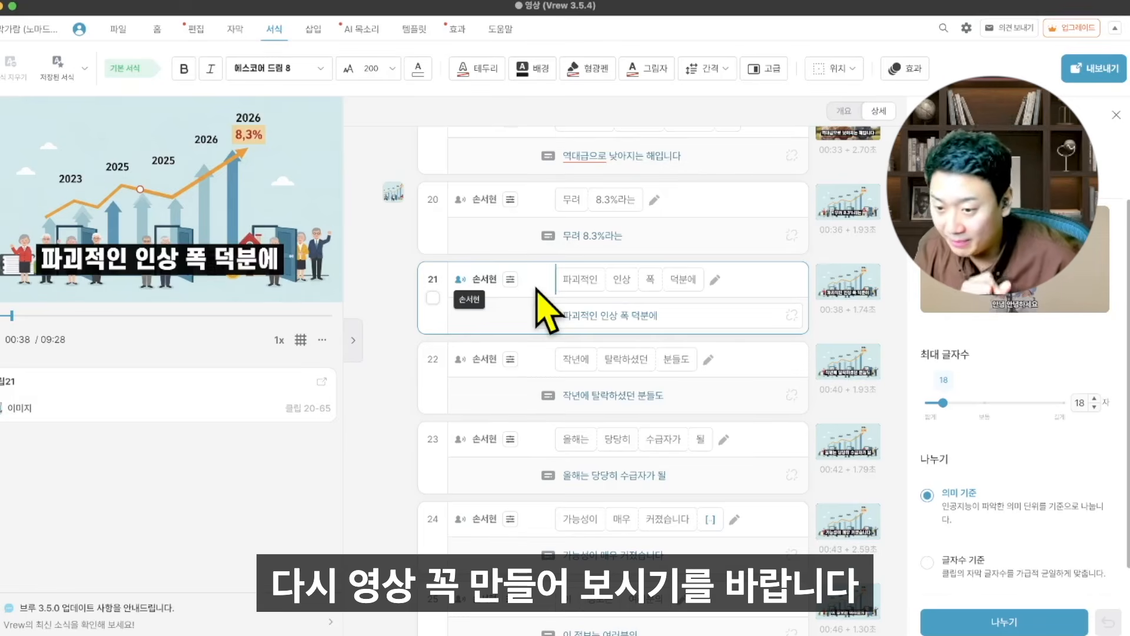
- Set up a video export of all scenes and clips at FHD (1920 x 1080) with the improved export option (개선된 내보내기 사용) enabled
{"action": "left_click", "coordinate": [118, 29]}
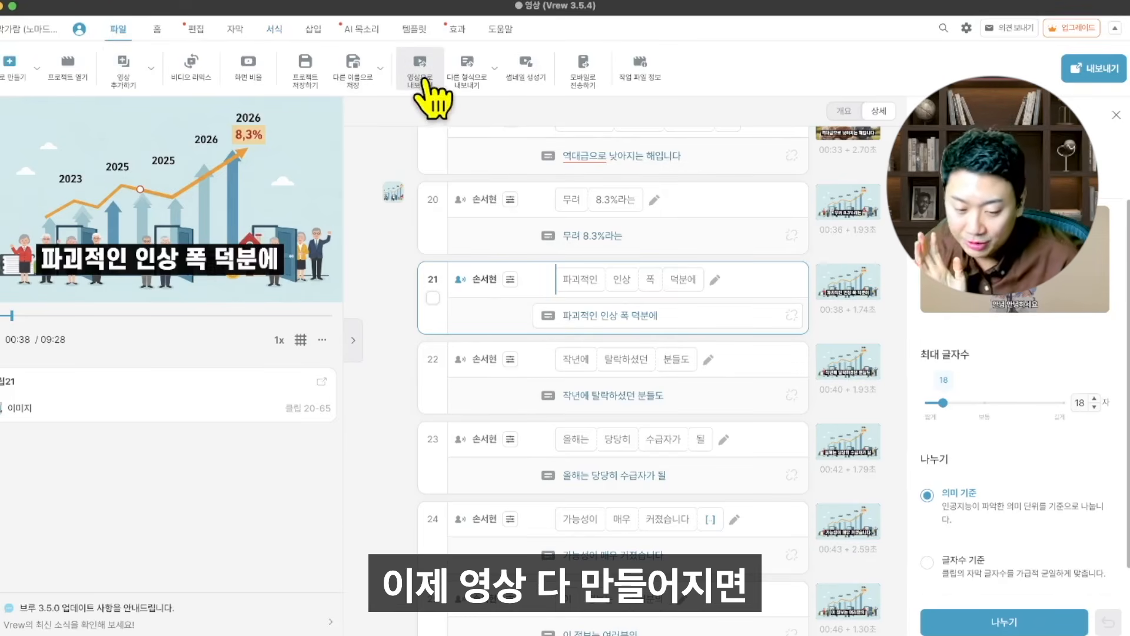
{"action": "left_click", "coordinate": [432, 97]}
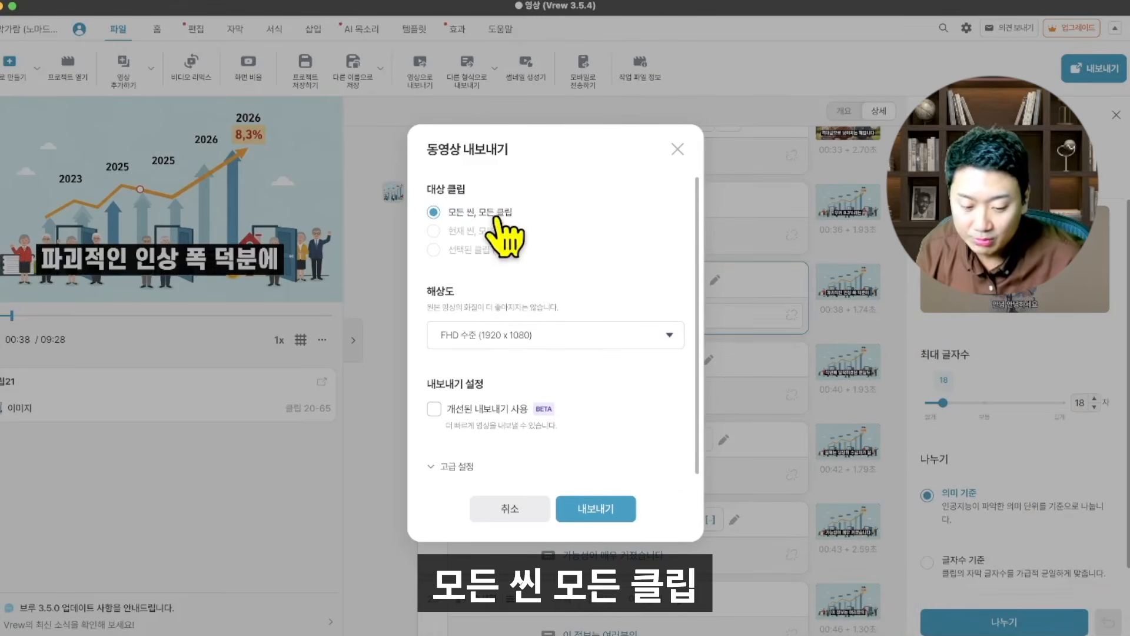
{"action": "left_click", "coordinate": [466, 412]}
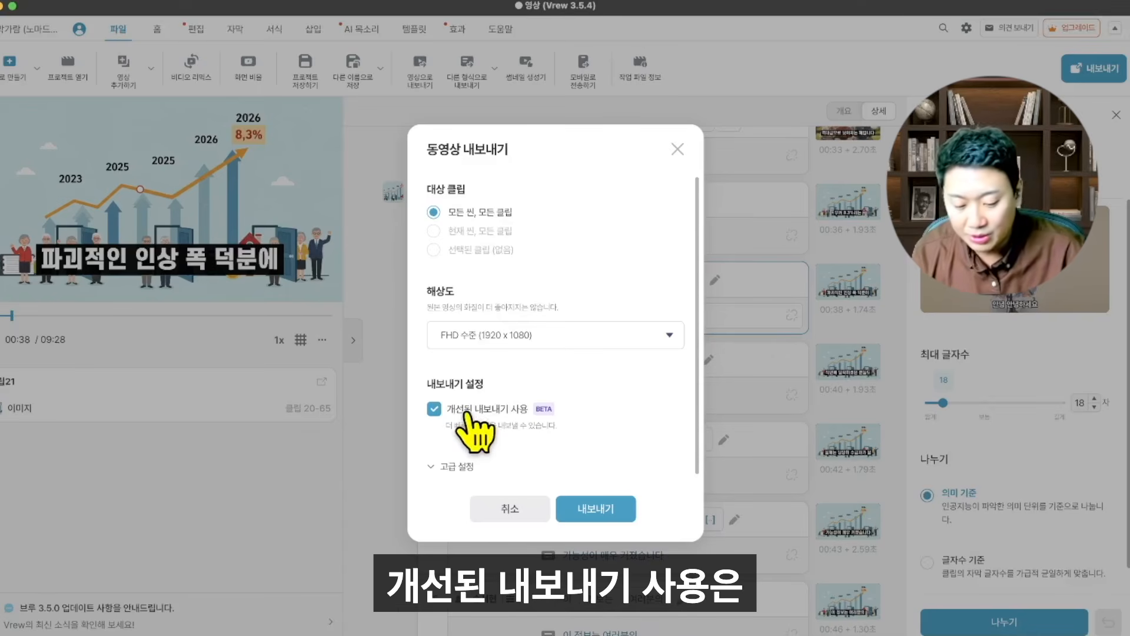
{"action": "left_click", "coordinate": [469, 415]}
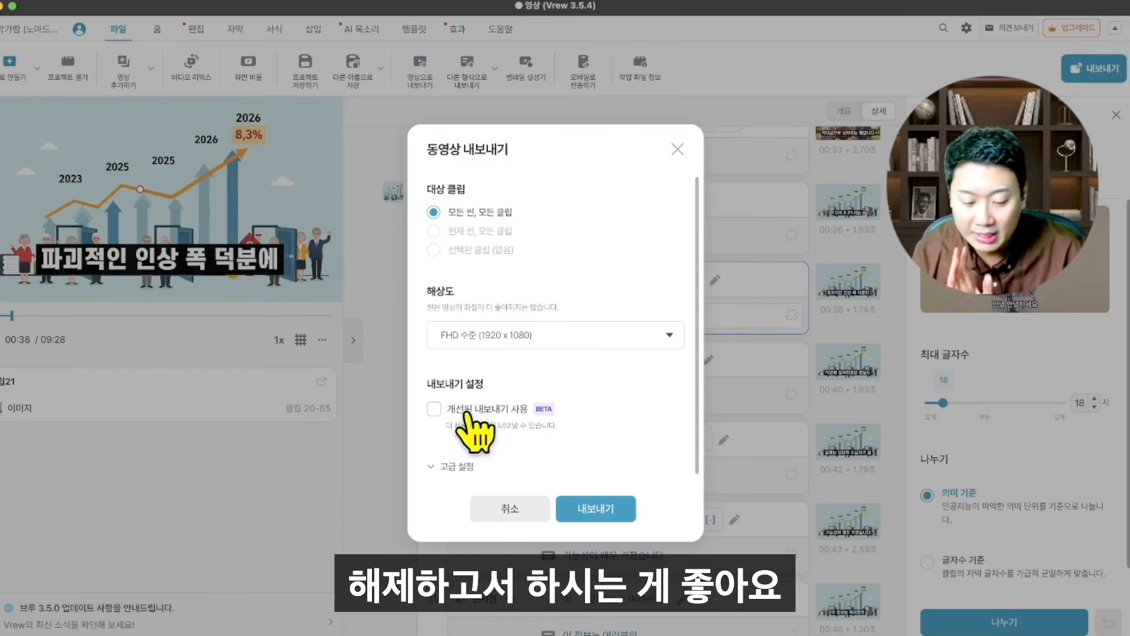
{"action": "left_click", "coordinate": [469, 415]}
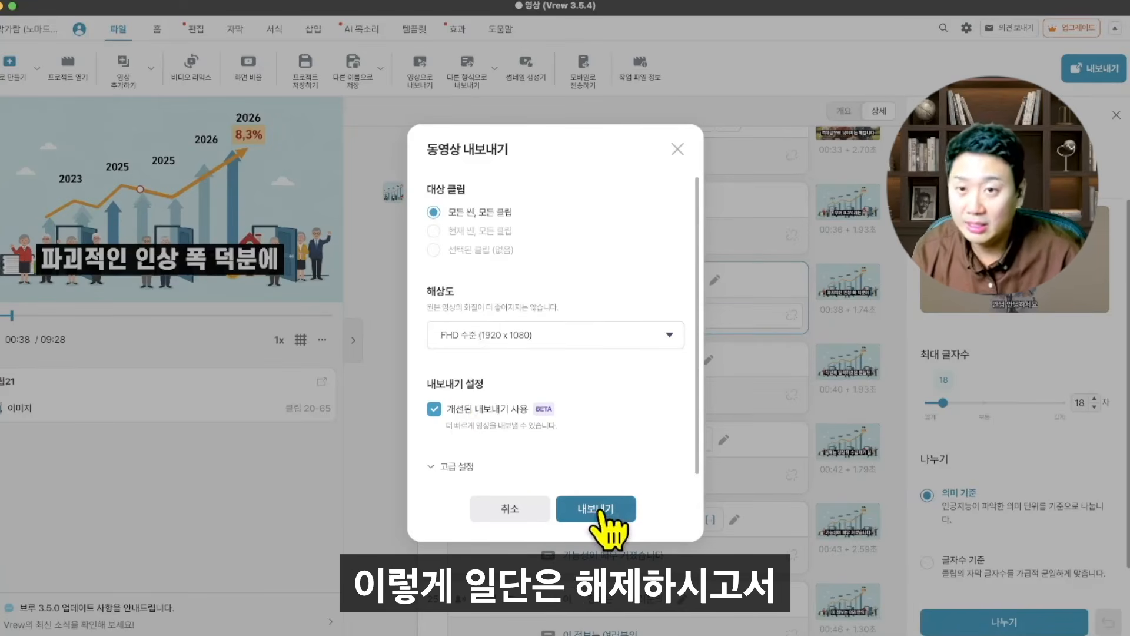
{"action": "left_click", "coordinate": [499, 408]}
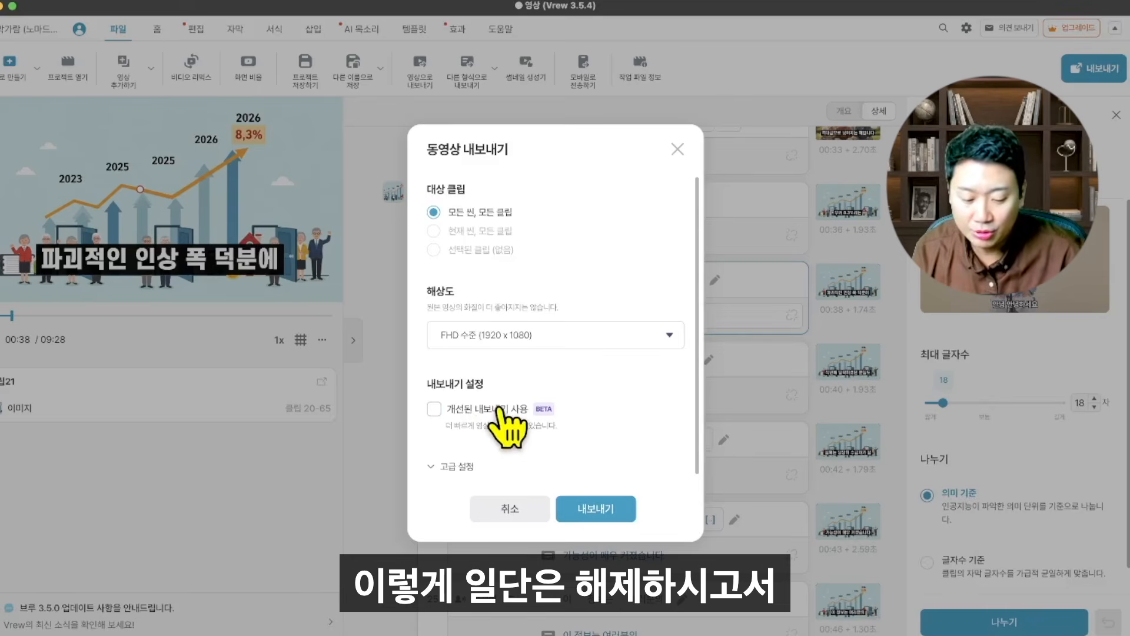
{"action": "left_click", "coordinate": [500, 409]}
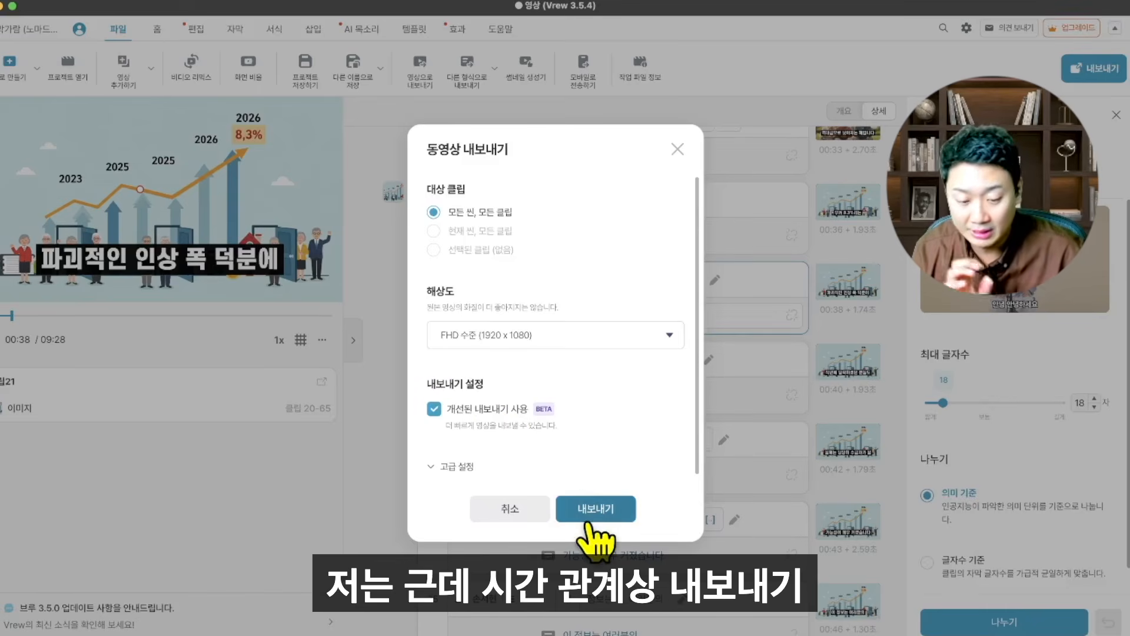
- Review the advanced export settings and export the video as 영상 (1).mp4 to the 다운로드 folder
{"action": "scroll", "coordinate": [592, 426], "scroll_direction": "down", "scroll_amount": 1}
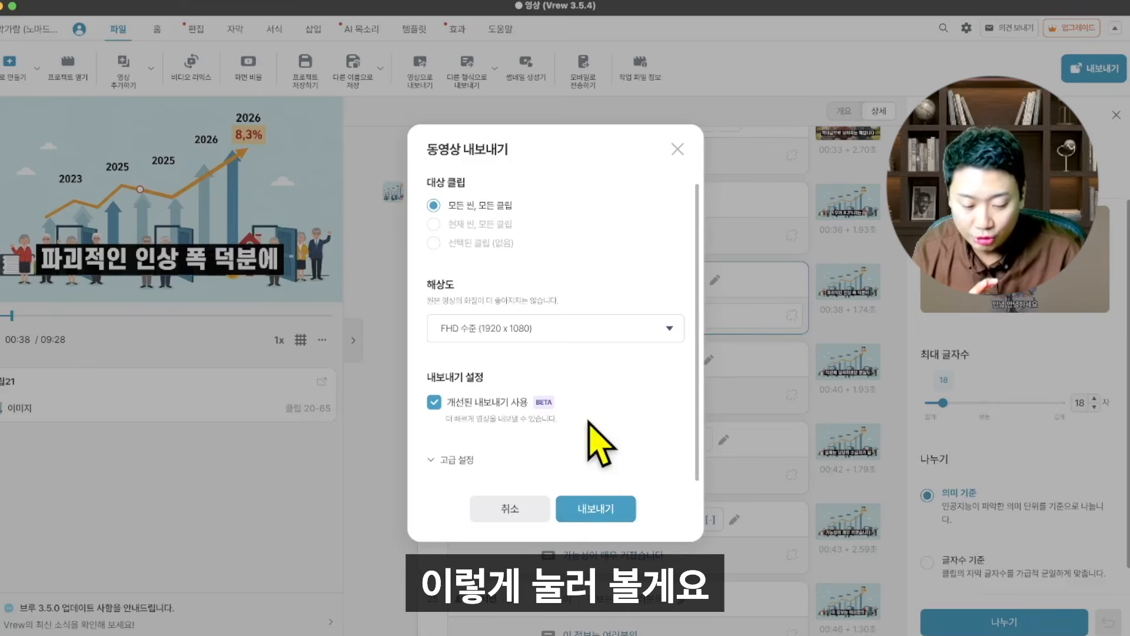
{"action": "left_click", "coordinate": [465, 460]}
{"action": "scroll", "coordinate": [595, 448], "scroll_direction": "down", "scroll_amount": 4}
{"action": "scroll", "coordinate": [596, 446], "scroll_direction": "up", "scroll_amount": 2}
{"action": "scroll", "coordinate": [597, 446], "scroll_direction": "down", "scroll_amount": 2}
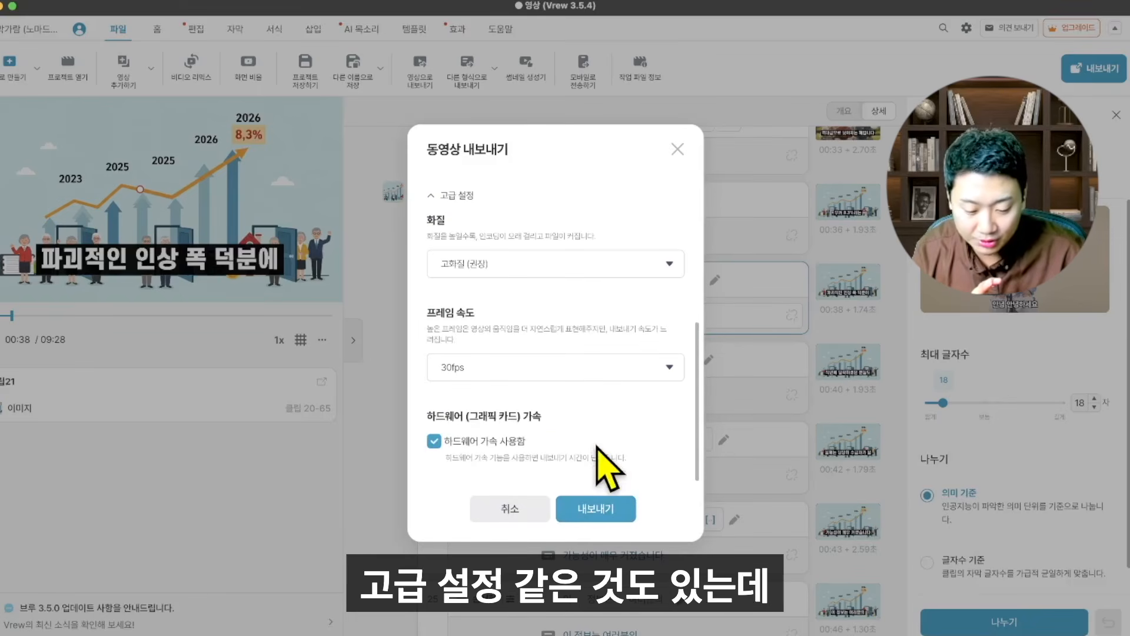
{"action": "scroll", "coordinate": [605, 461], "scroll_direction": "up", "scroll_amount": 5}
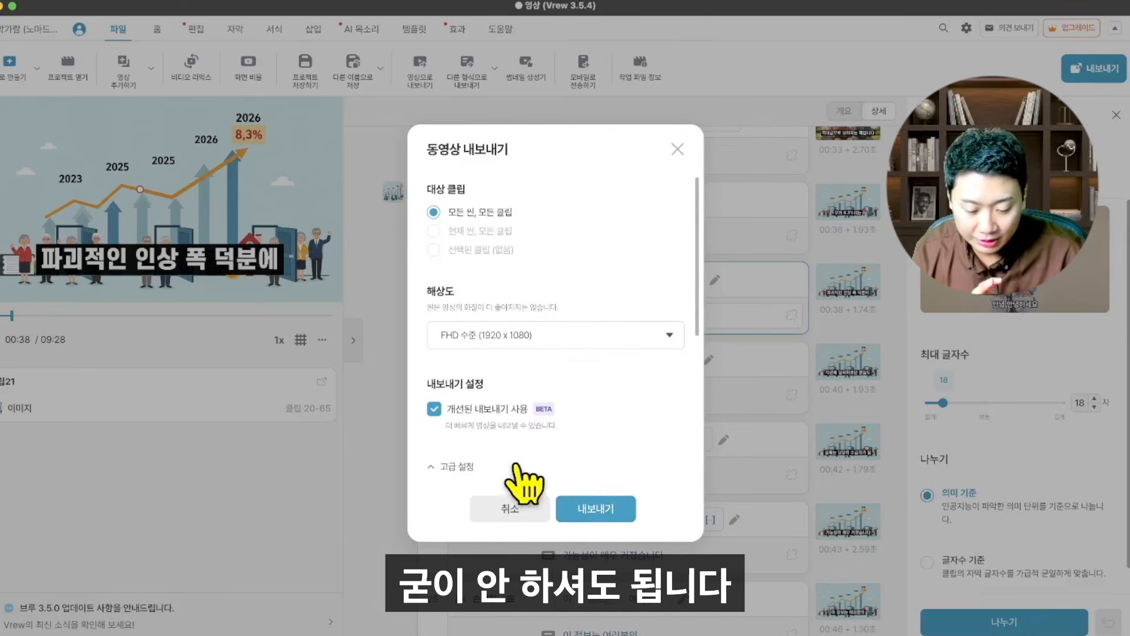
{"action": "left_click", "coordinate": [602, 513]}
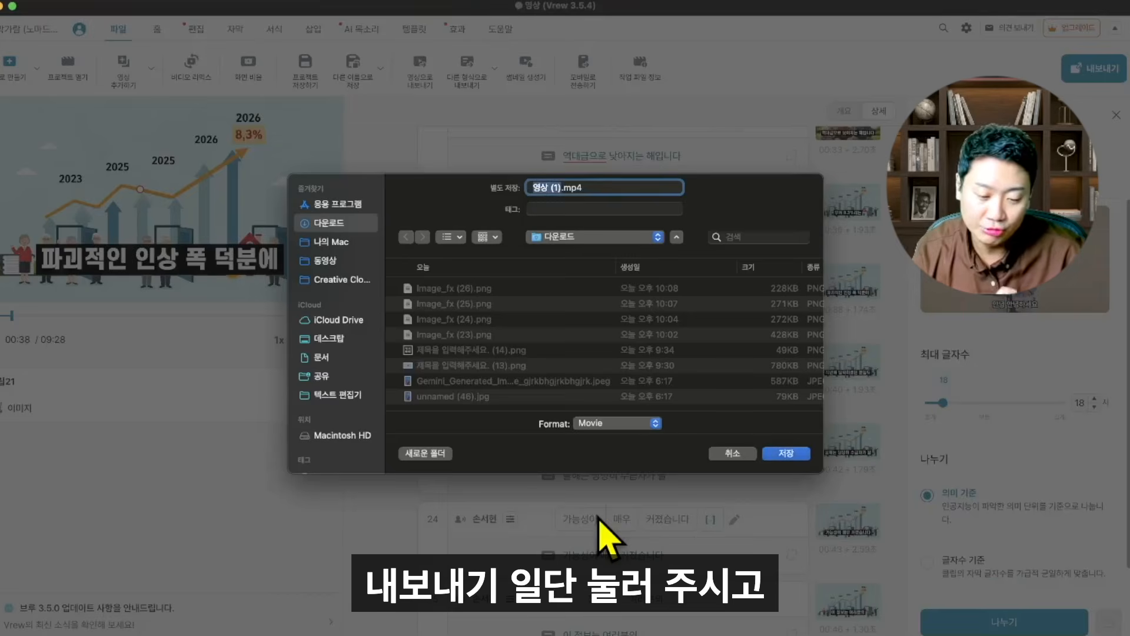
{"action": "left_click", "coordinate": [783, 453]}
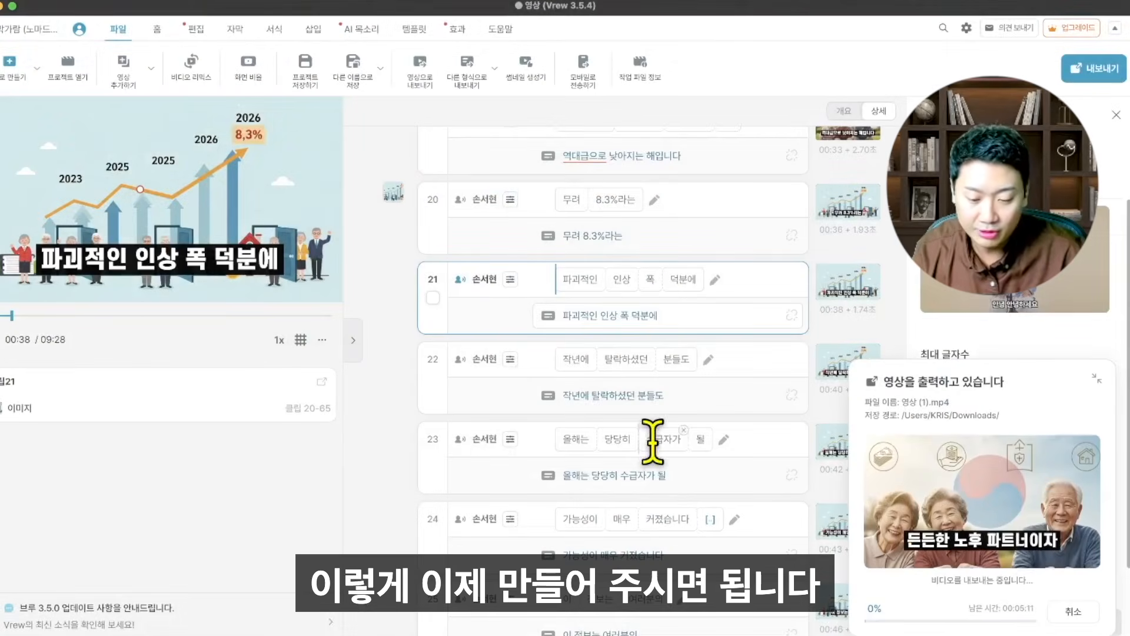
- Save the project as 기초연금정보.vrew in the 다운로드 folder
{"action": "left_click", "coordinate": [537, 222]}
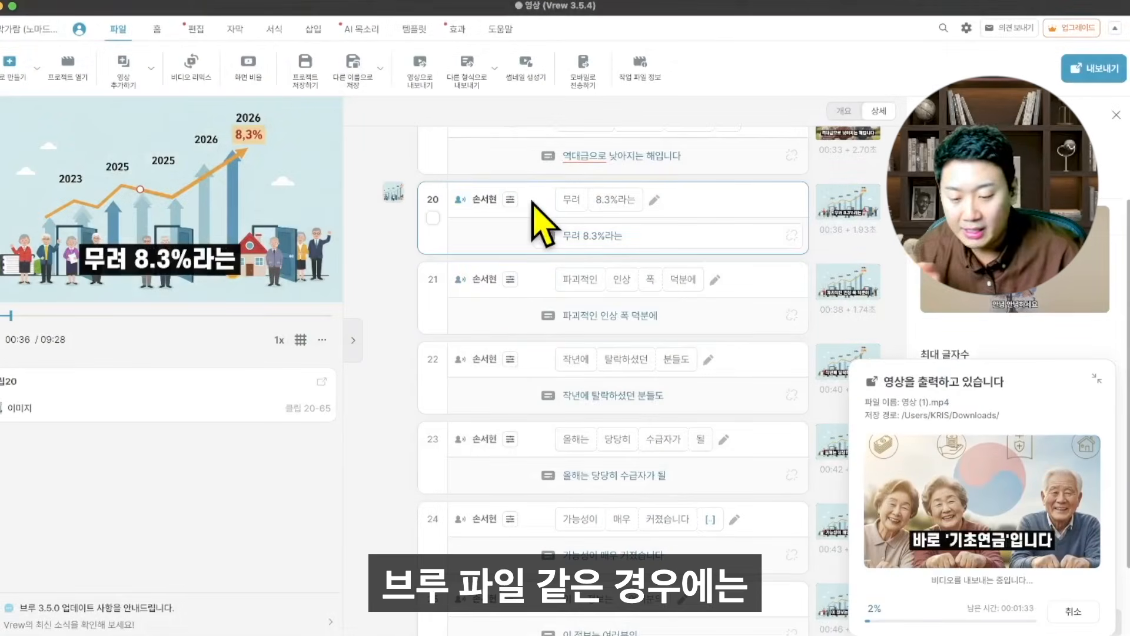
{"action": "left_click", "coordinate": [311, 80]}
{"action": "type", "text": "기"}
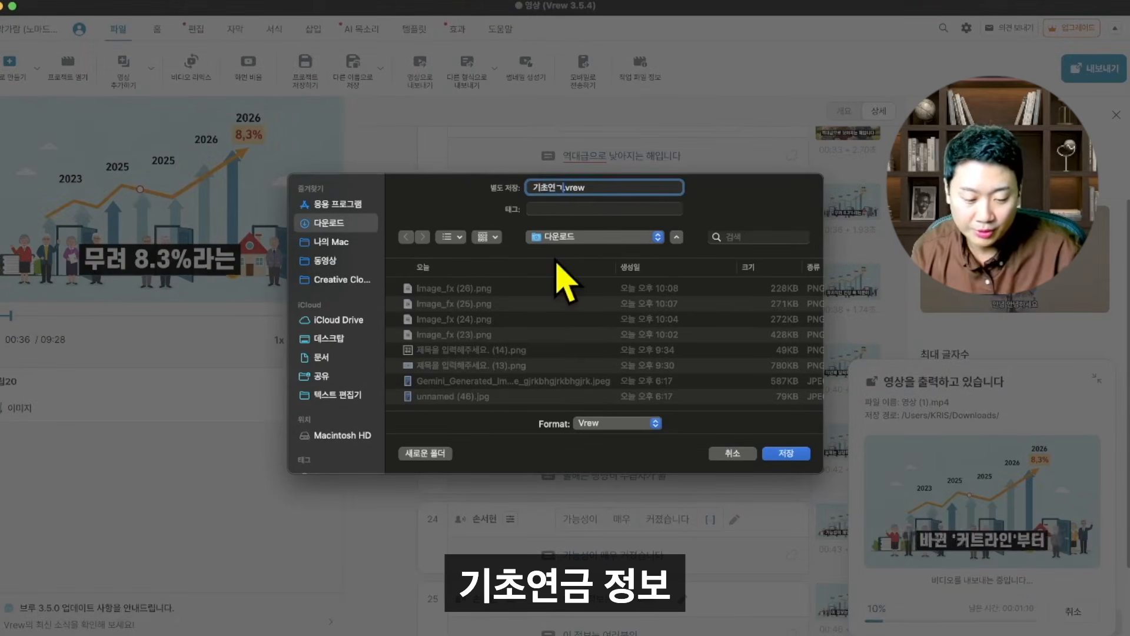
{"action": "type", "text": "초연금정보"}
{"action": "key", "text": "Return"}
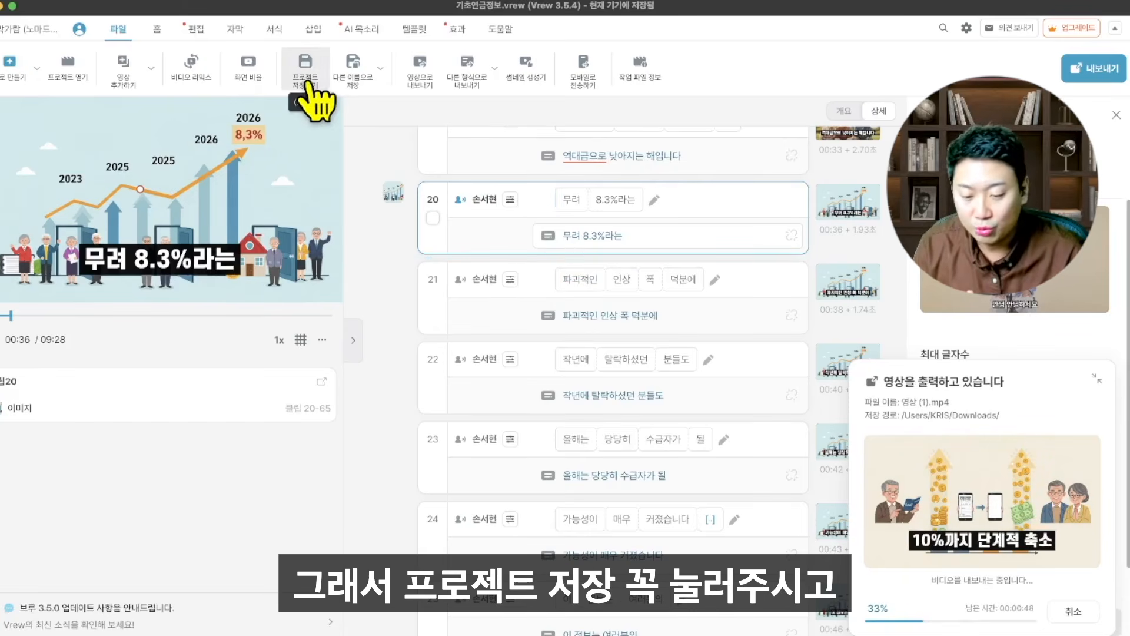
- Locate the saved 기초연금정보.vrew among the projects that can be opened, and leave without opening it
{"action": "left_click", "coordinate": [65, 74]}
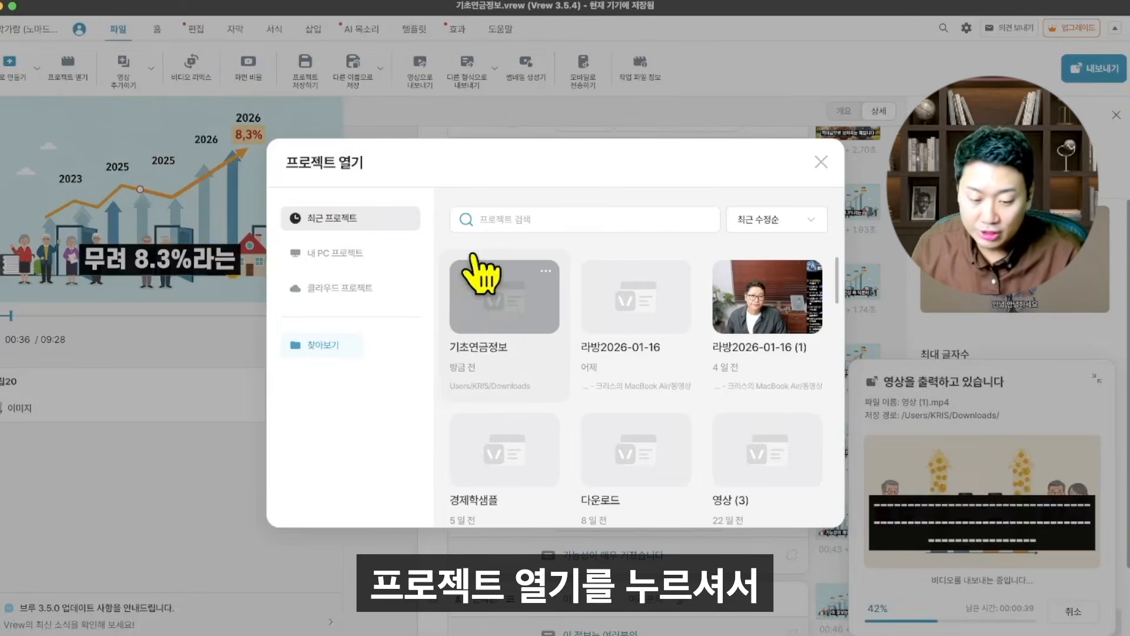
{"action": "left_click", "coordinate": [495, 312]}
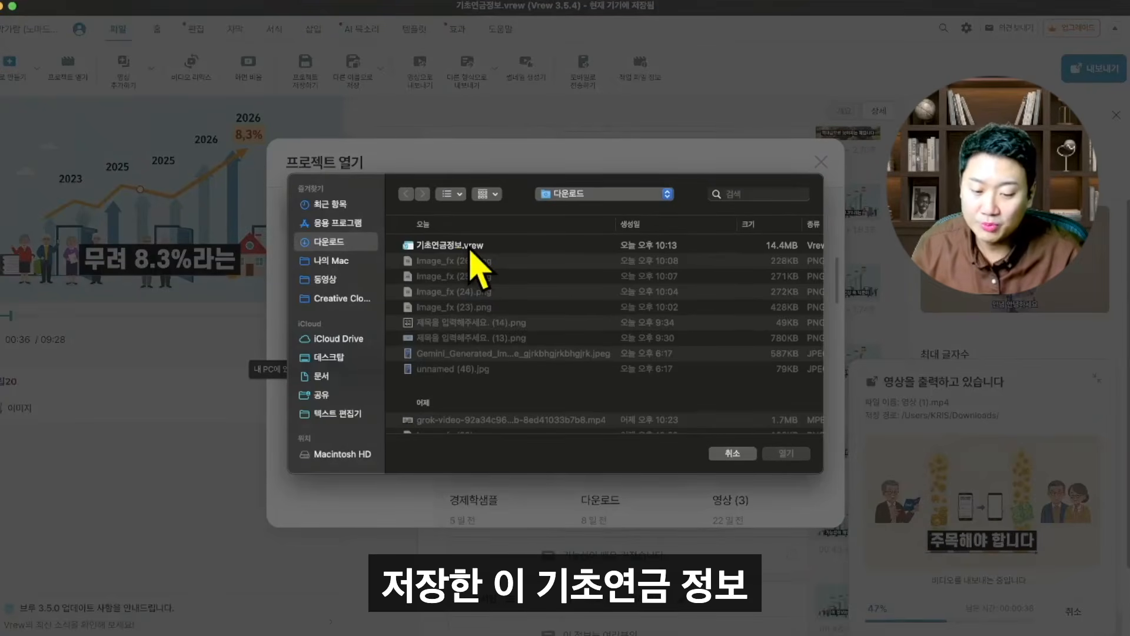
{"action": "left_click", "coordinate": [740, 457]}
{"action": "left_click", "coordinate": [821, 162]}
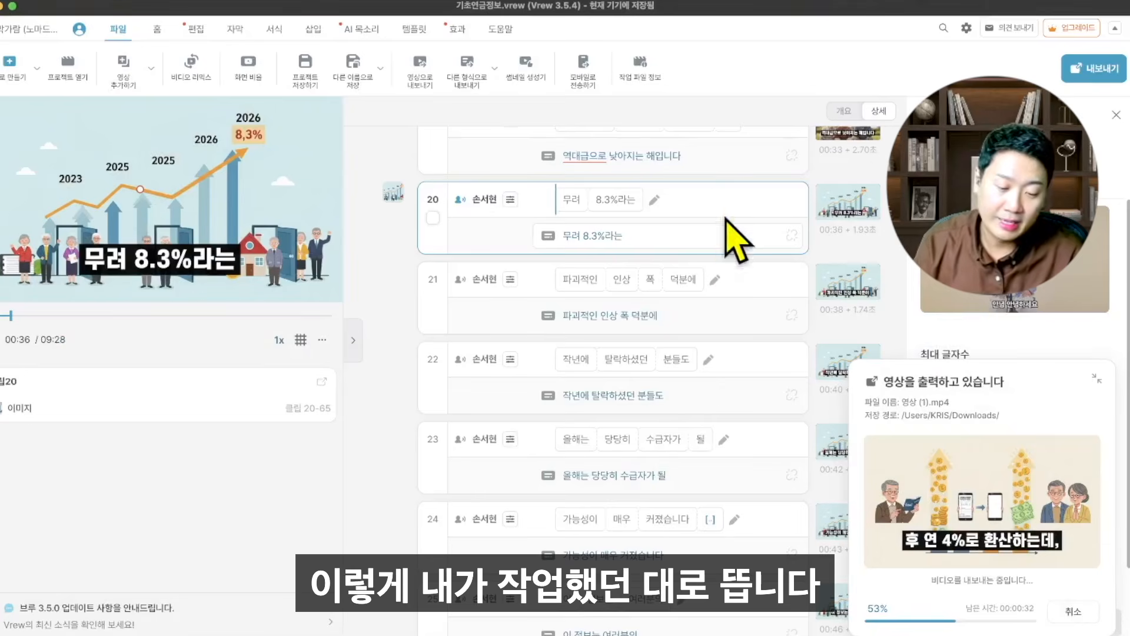
{"action": "scroll", "coordinate": [659, 271], "scroll_direction": "up", "scroll_amount": 20}
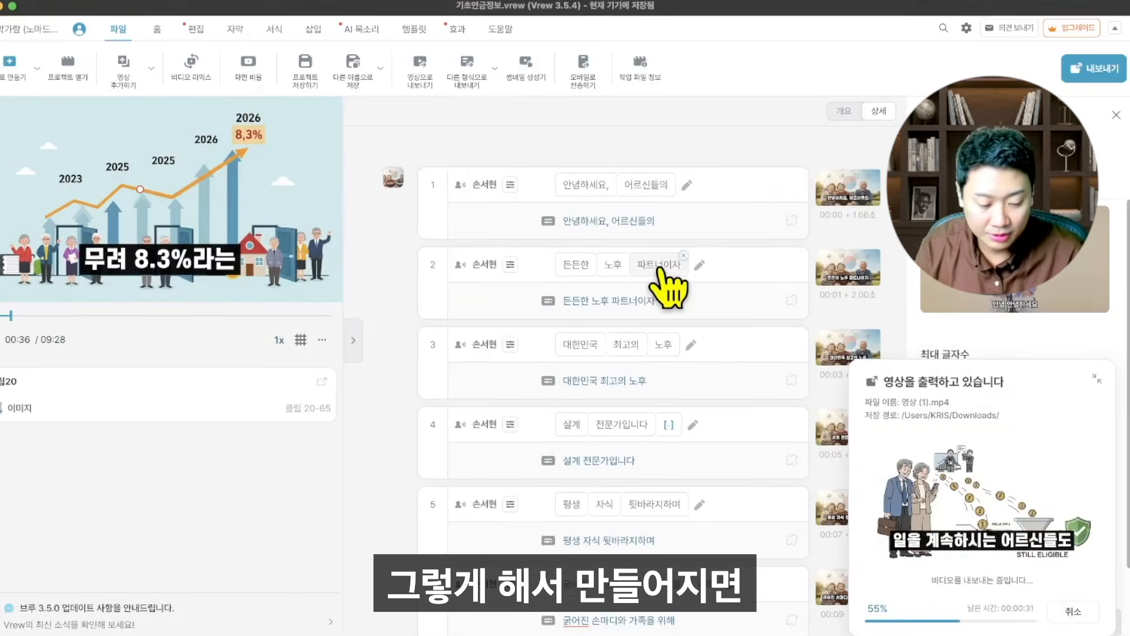
{"action": "left_click", "coordinate": [541, 191]}
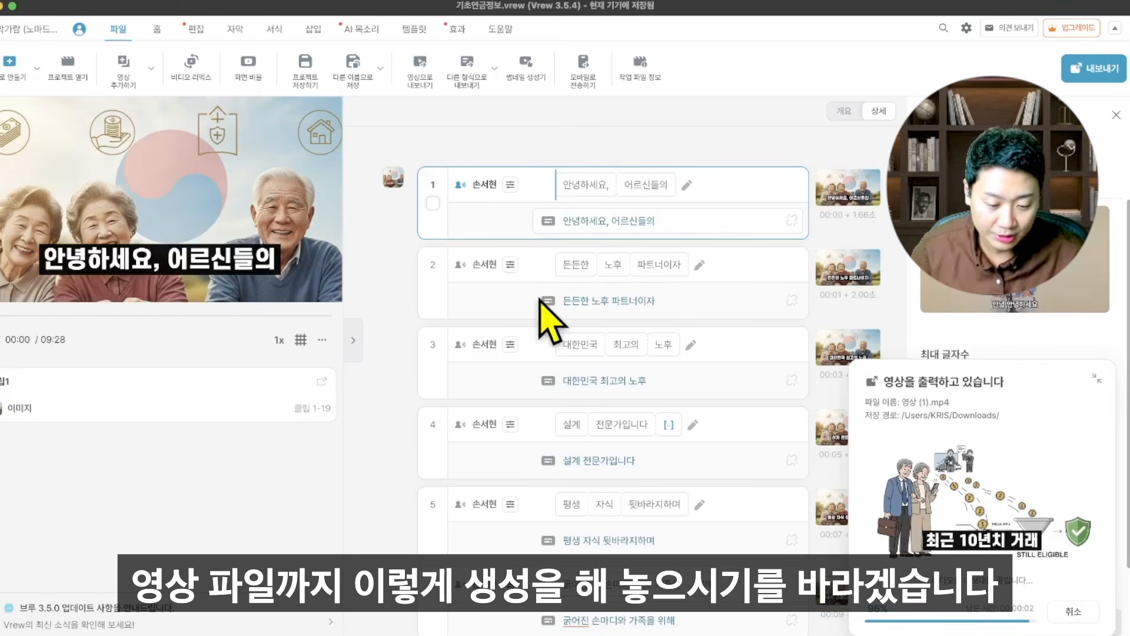
{"action": "scroll", "coordinate": [534, 275], "scroll_direction": "down", "scroll_amount": 10}
{"action": "scroll", "coordinate": [533, 275], "scroll_direction": "down", "scroll_amount": 20}
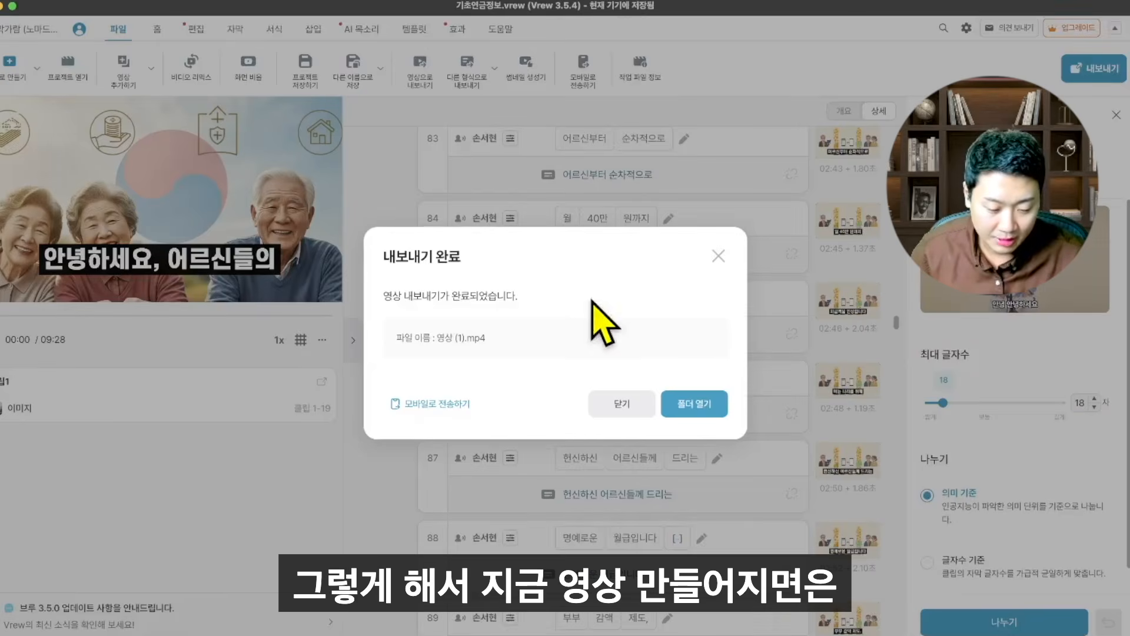
- Play the opening of the exported 영상 (1).mp4 from its folder to check the result, and close the player
{"action": "left_click", "coordinate": [707, 404]}
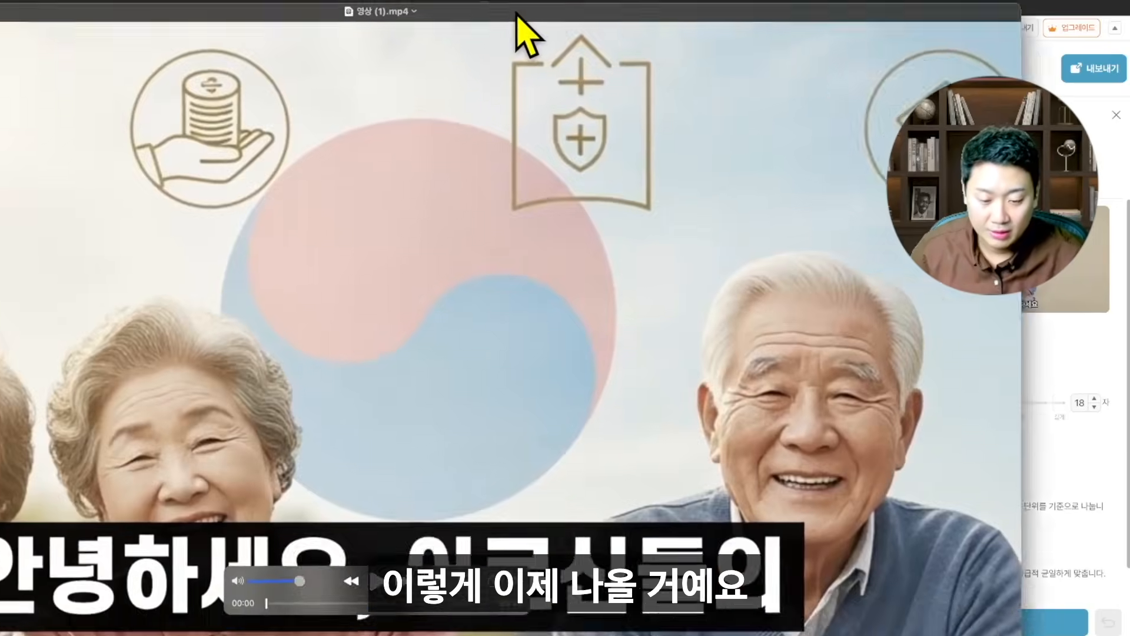
{"action": "left_click_drag", "start_coordinate": [517, 14], "coordinate": [759, 10]}
{"action": "left_click", "coordinate": [556, 516]}
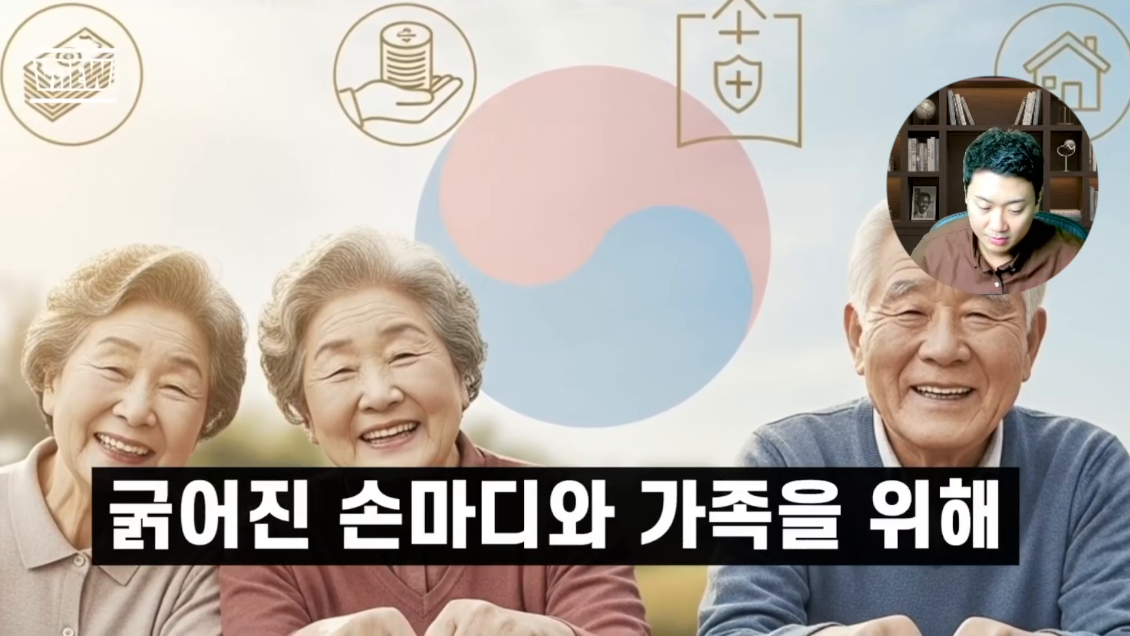
{"action": "mouse_move", "coordinate": [730, 53]}
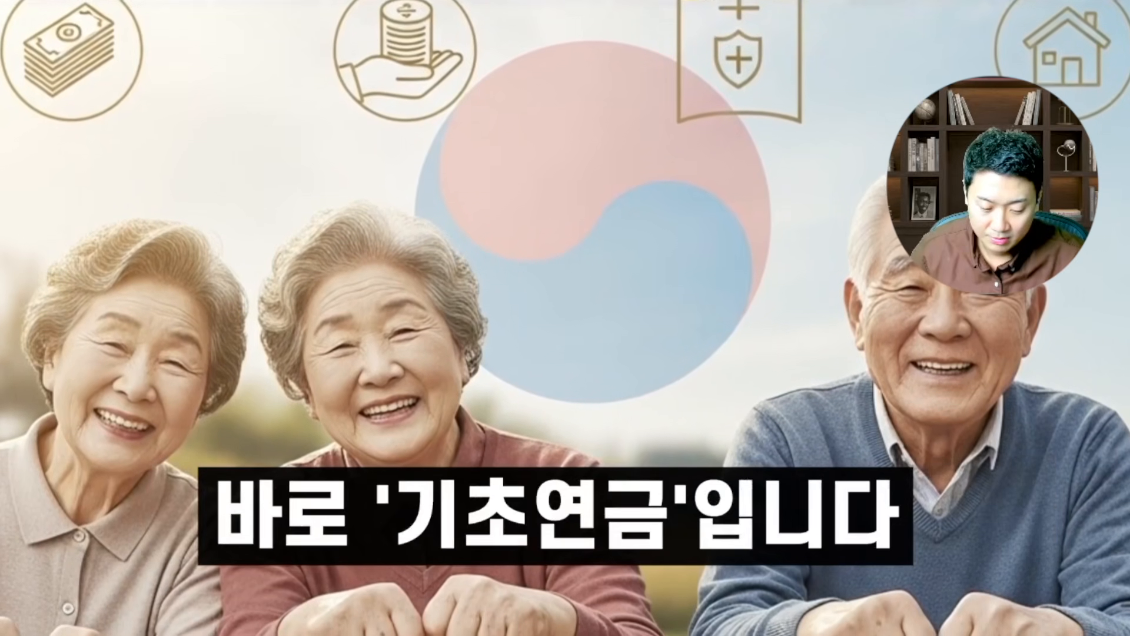
{"action": "key", "text": "space"}
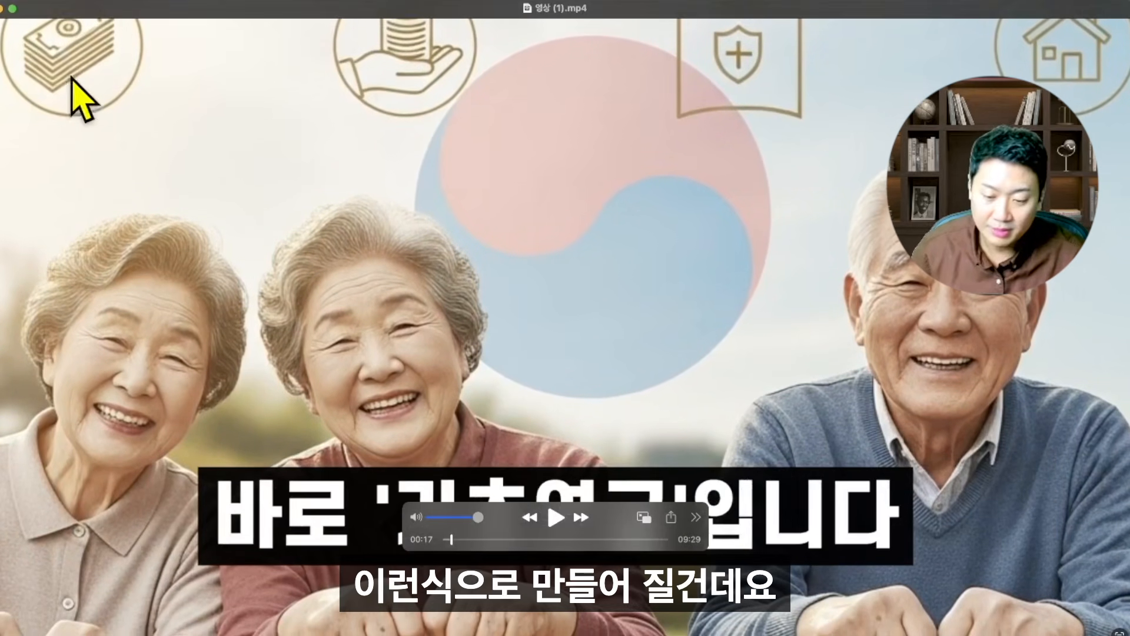
{"action": "left_click", "coordinate": [1, 9]}
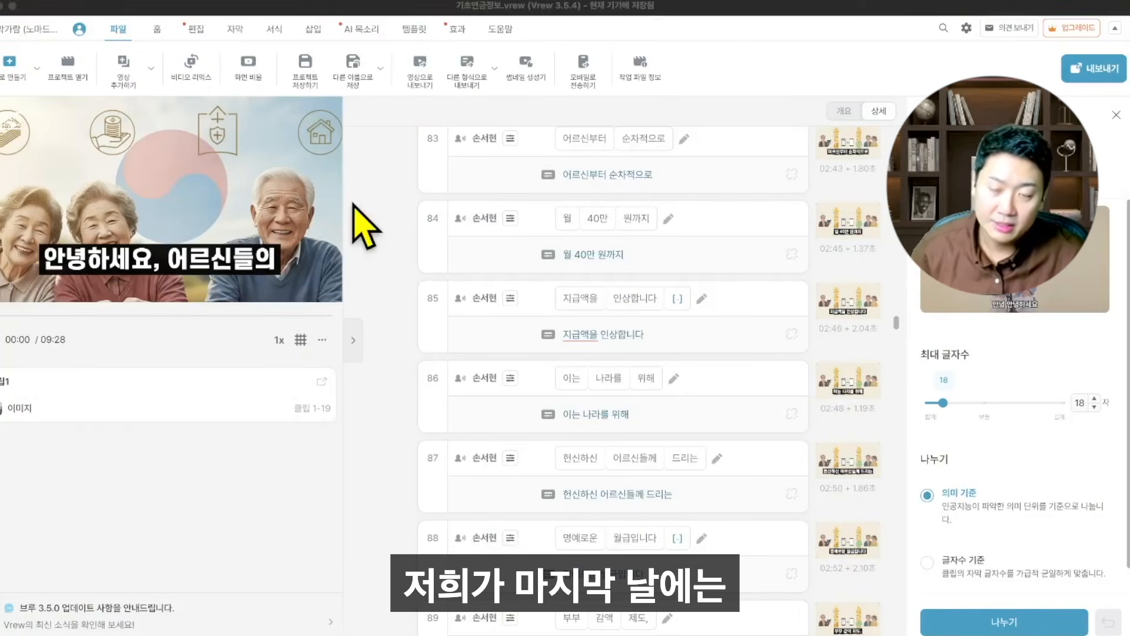